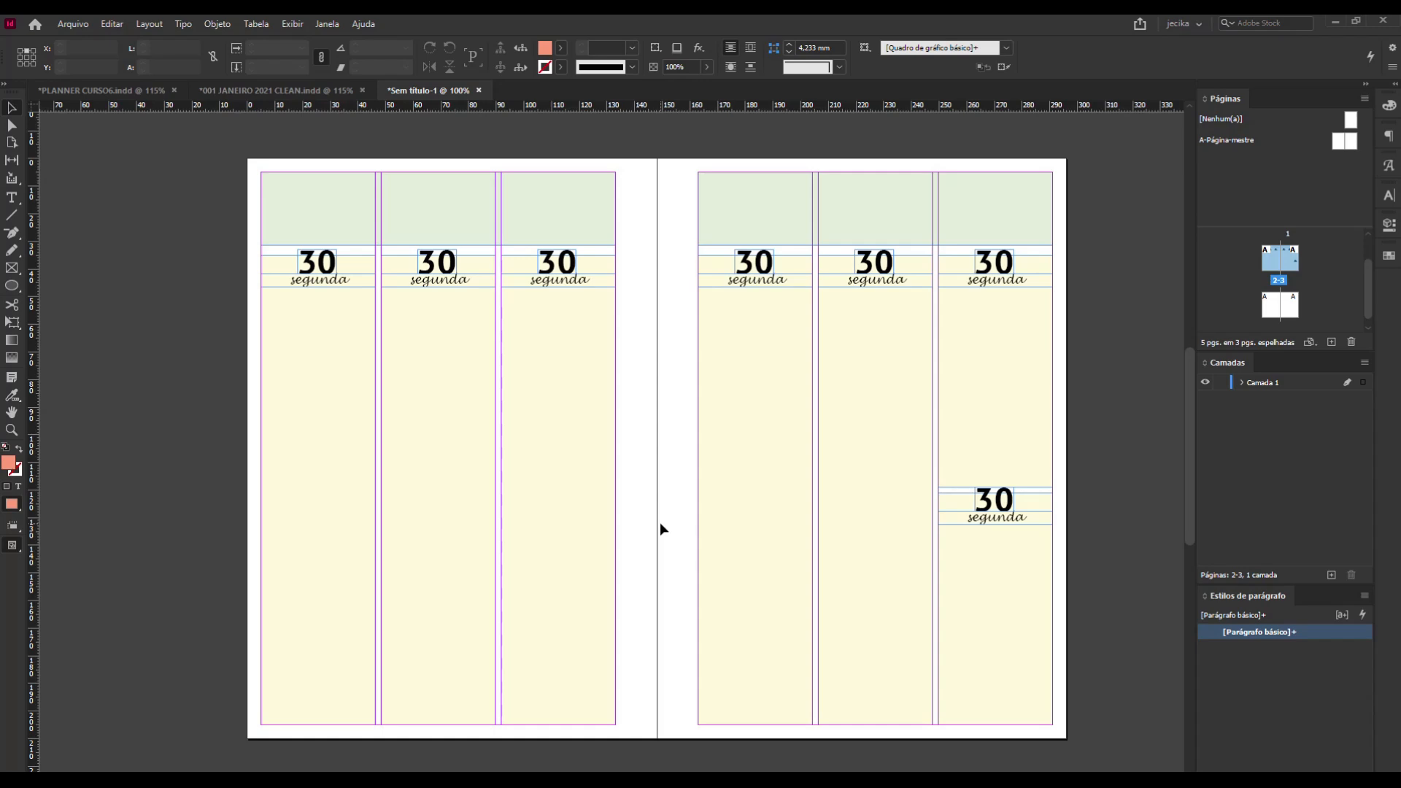
click(20, 201)
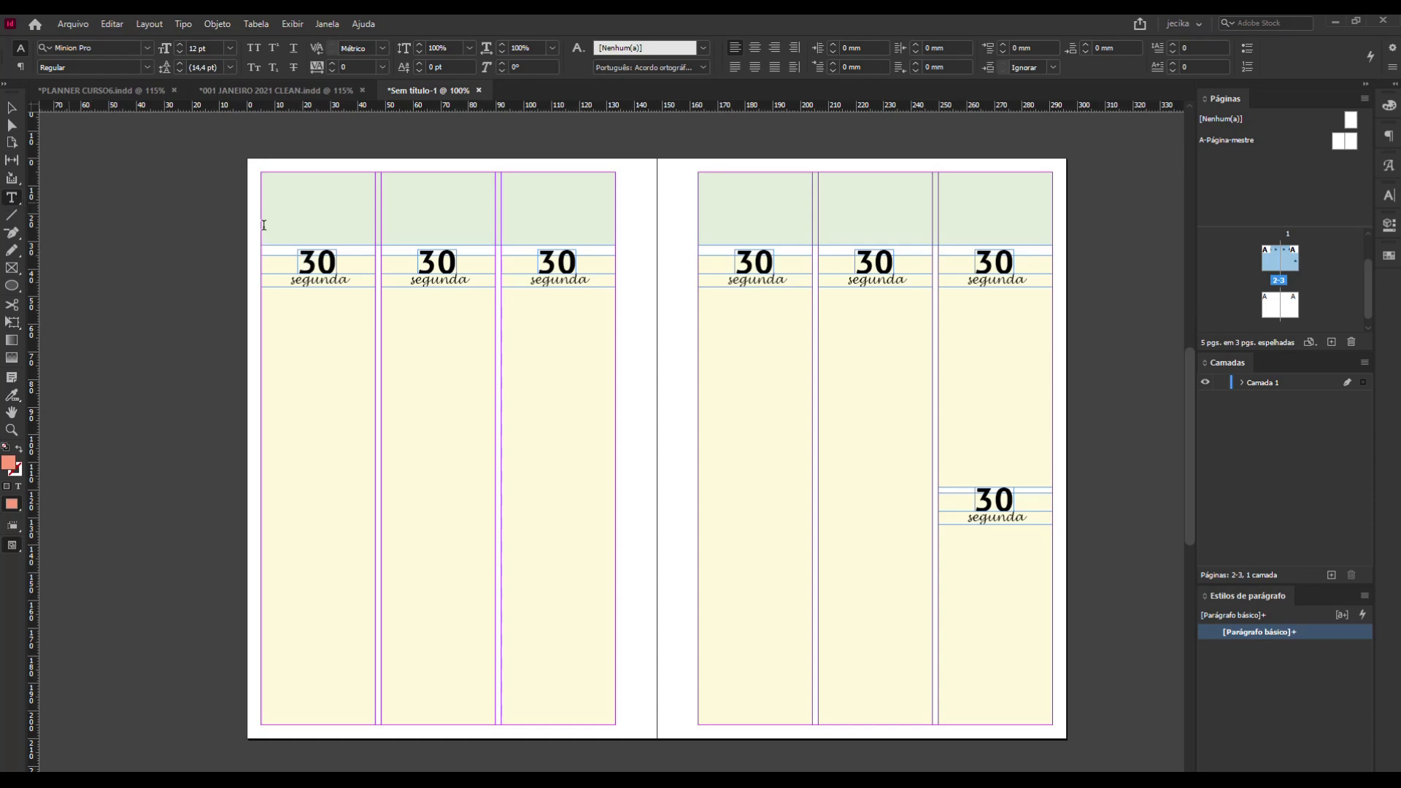
drag(298, 261, 338, 261)
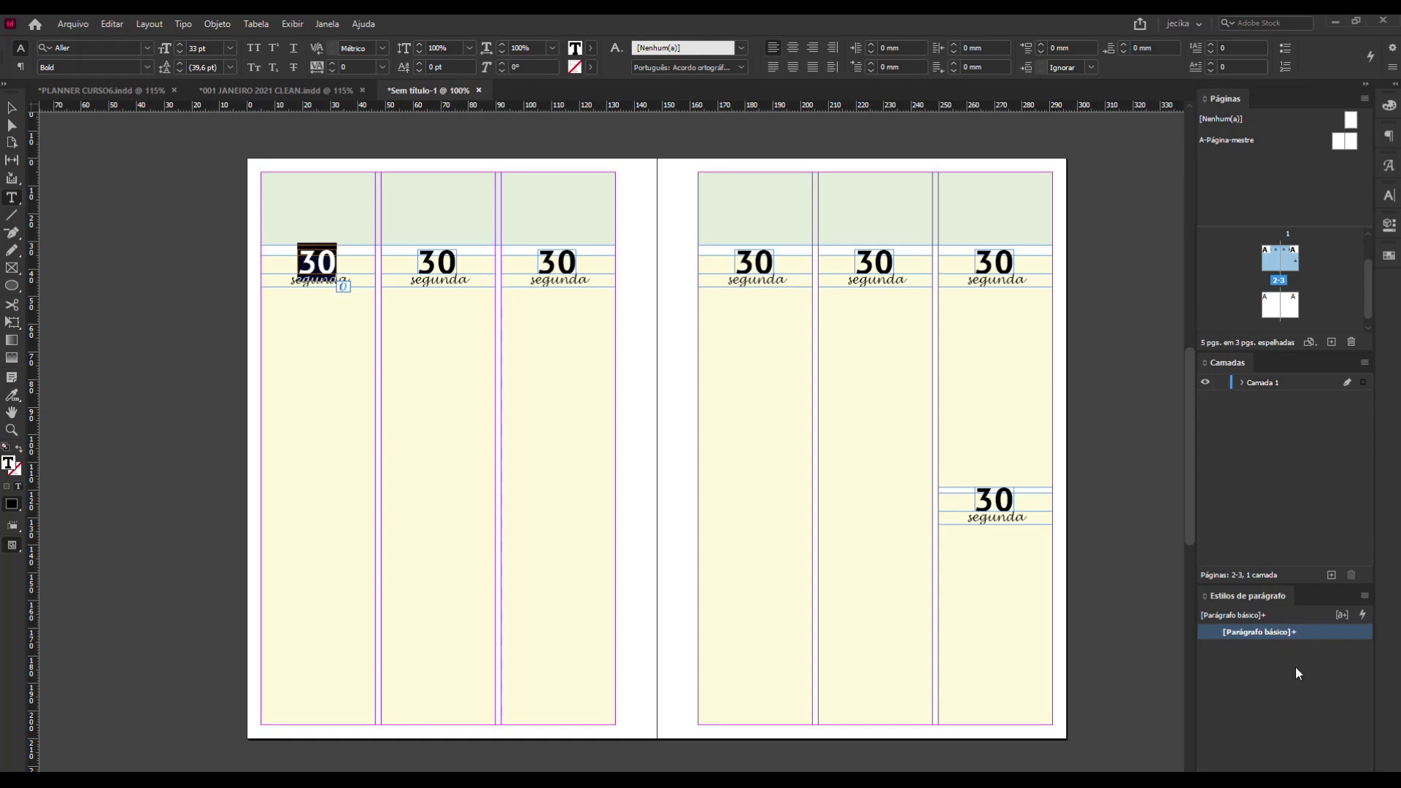
click(327, 24)
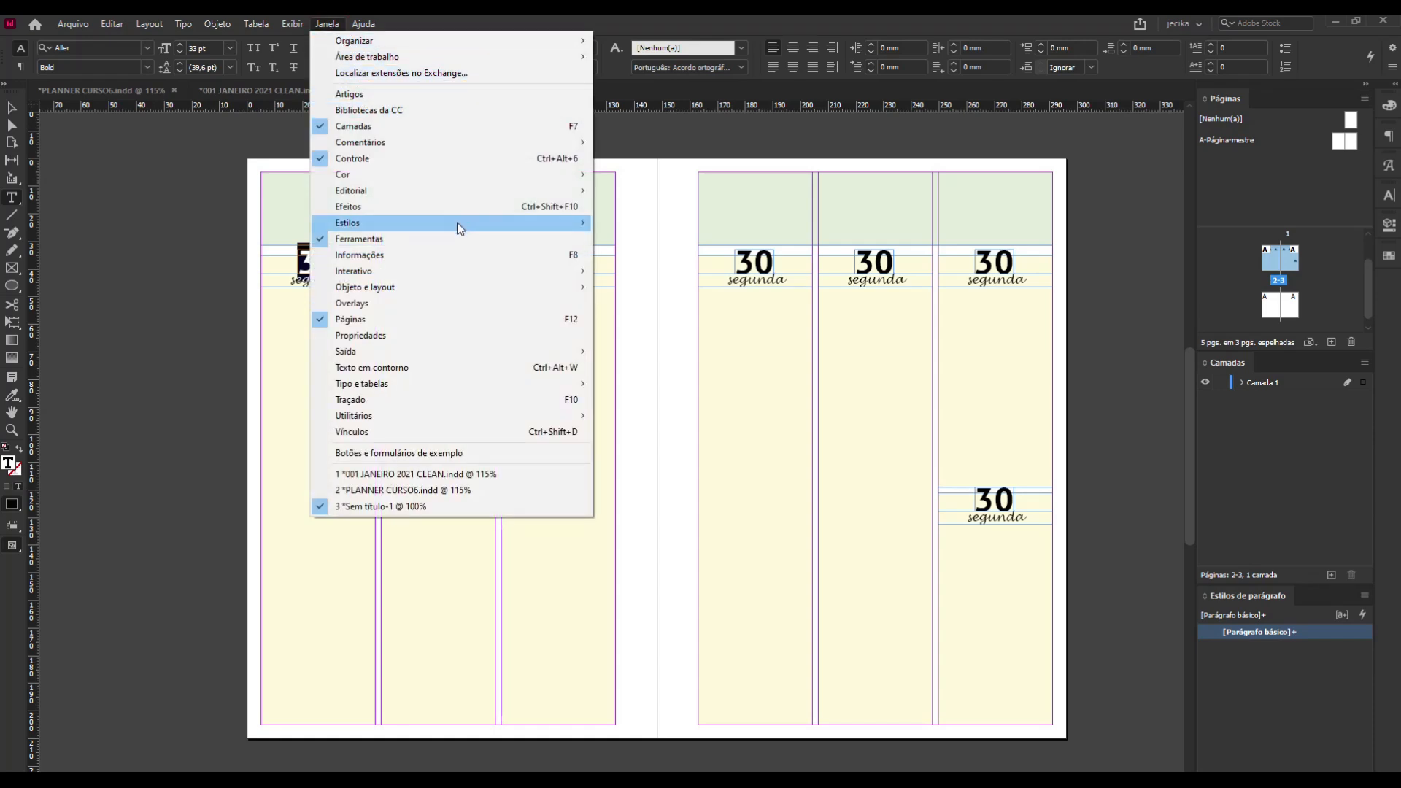
mouse_move(458, 224)
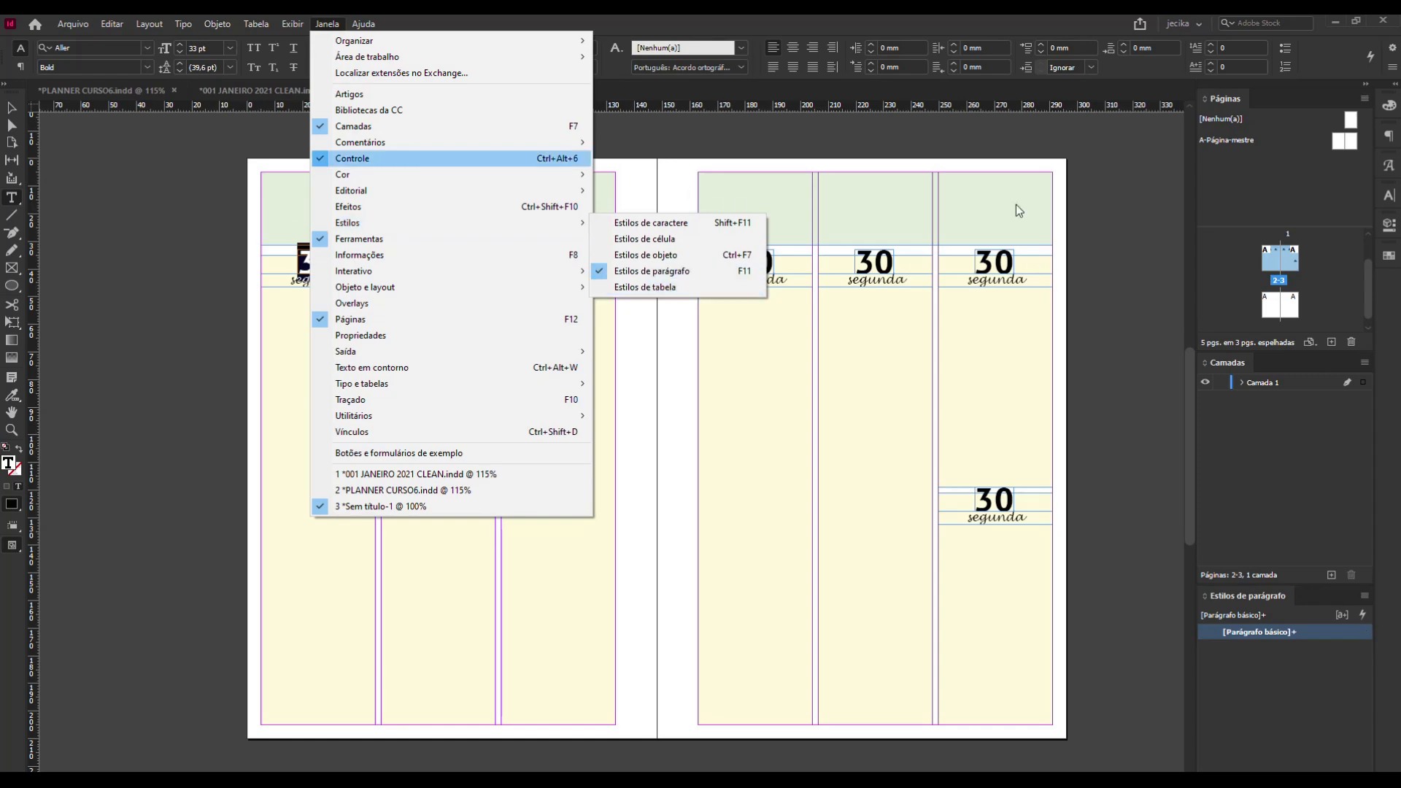
click(1085, 150)
click(1085, 150)
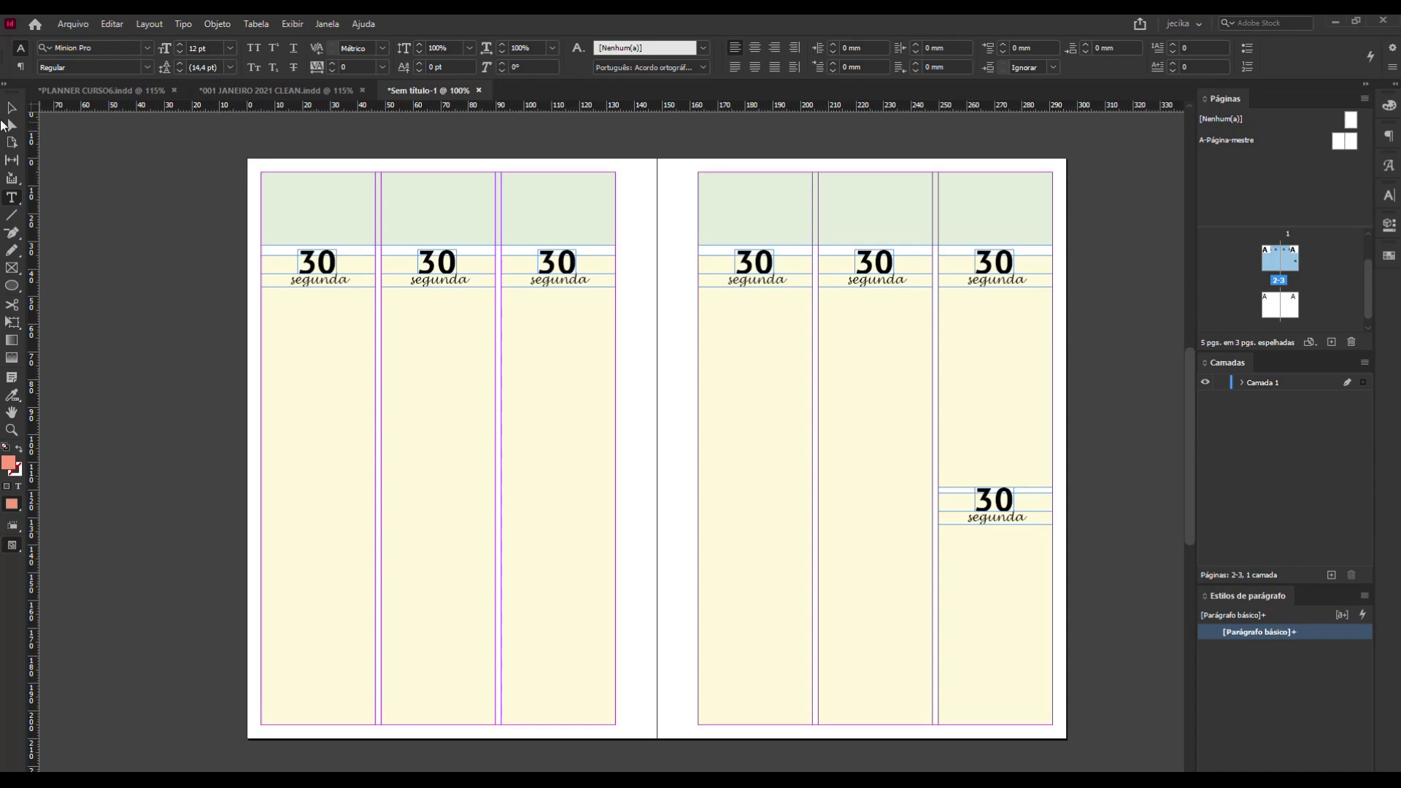
click(12, 108)
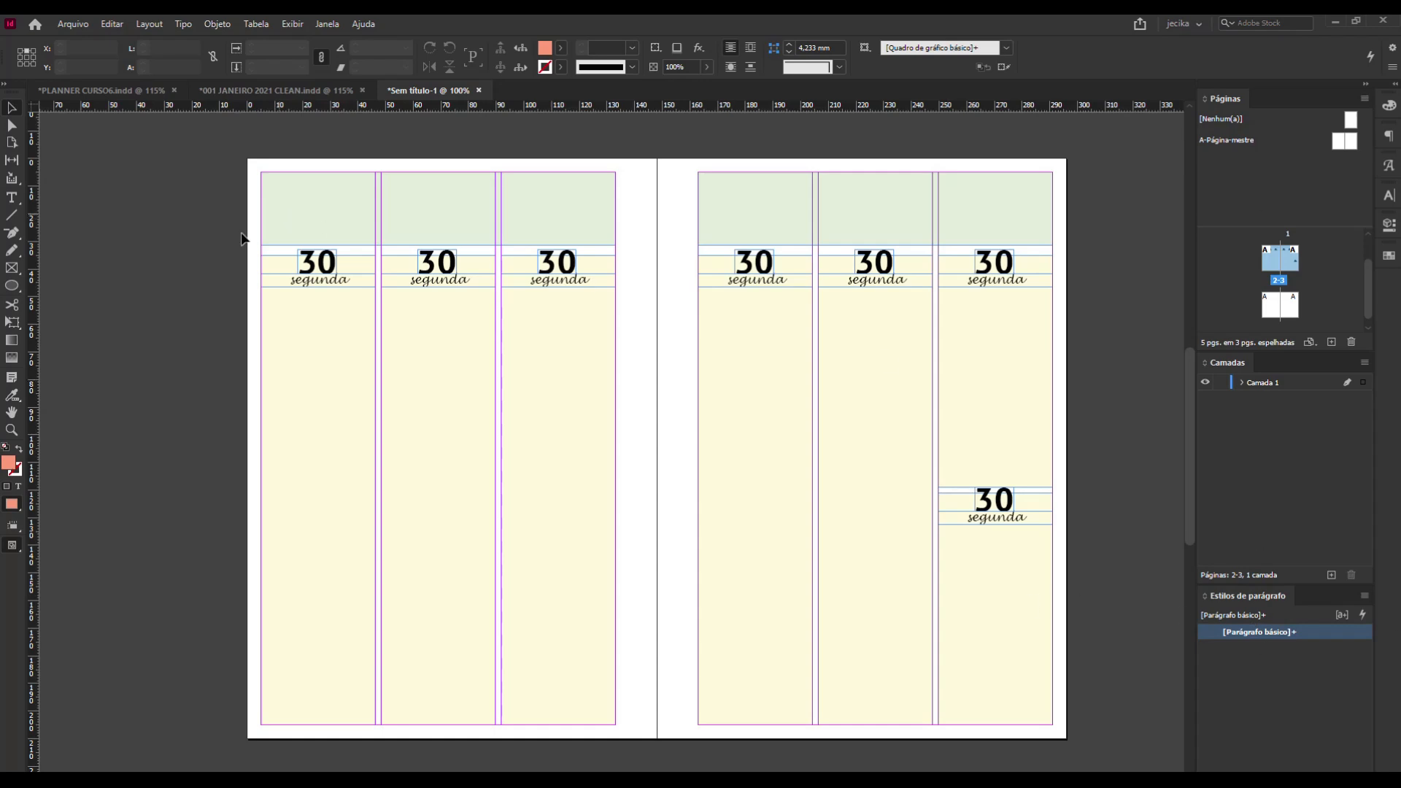
Start a new paragraph style named "numeros" from the first column's number 30, based on [Sem estilo de parágrafo].
click(314, 261)
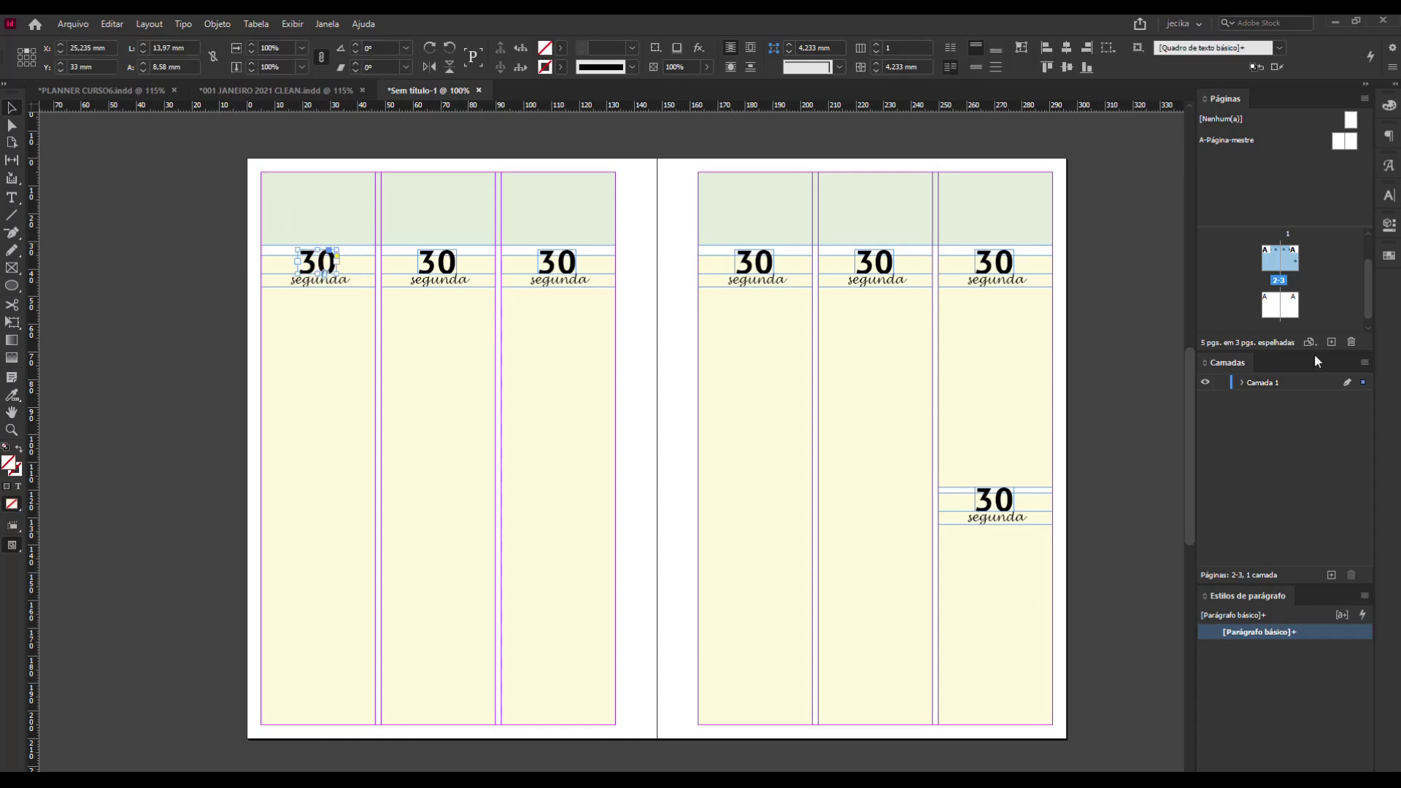
click(1365, 595)
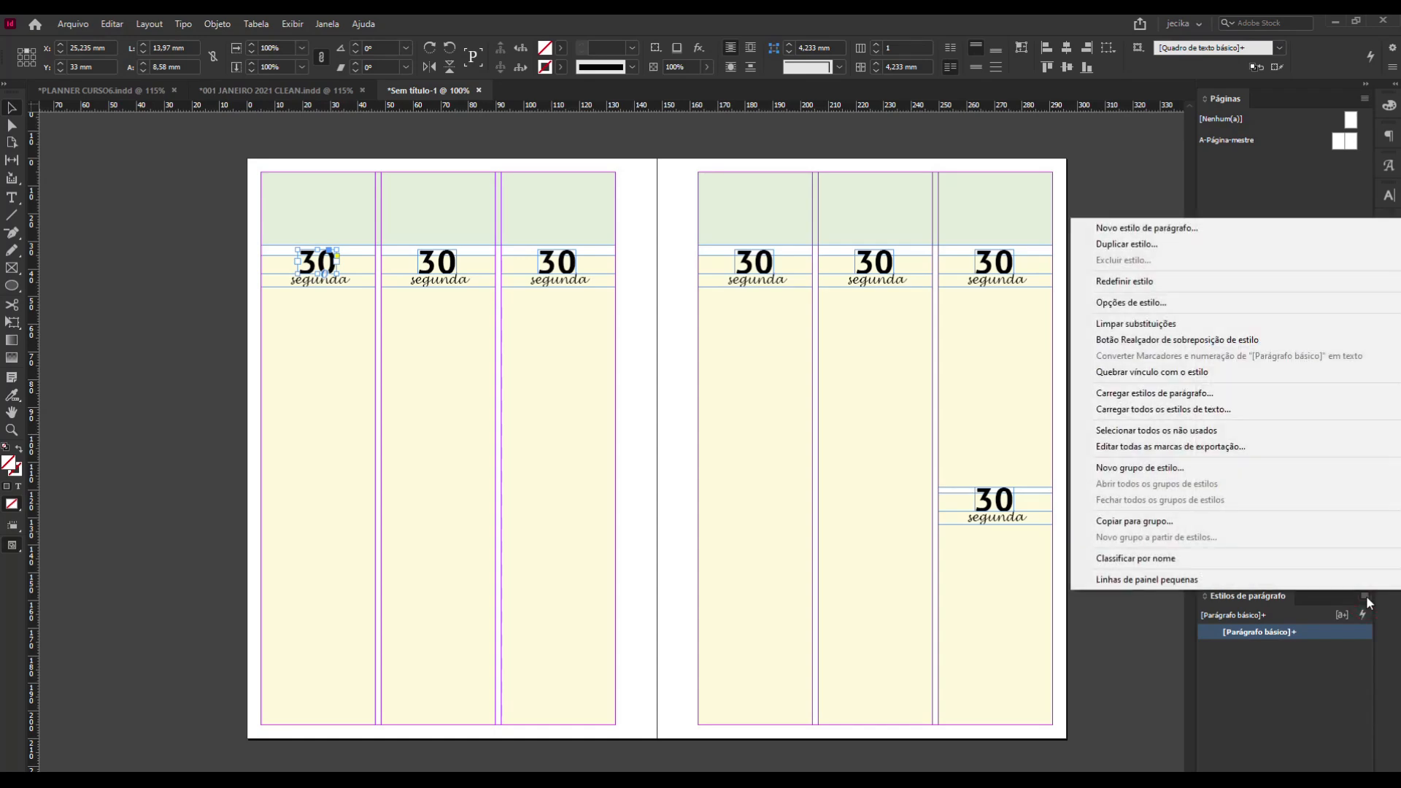
click(1147, 229)
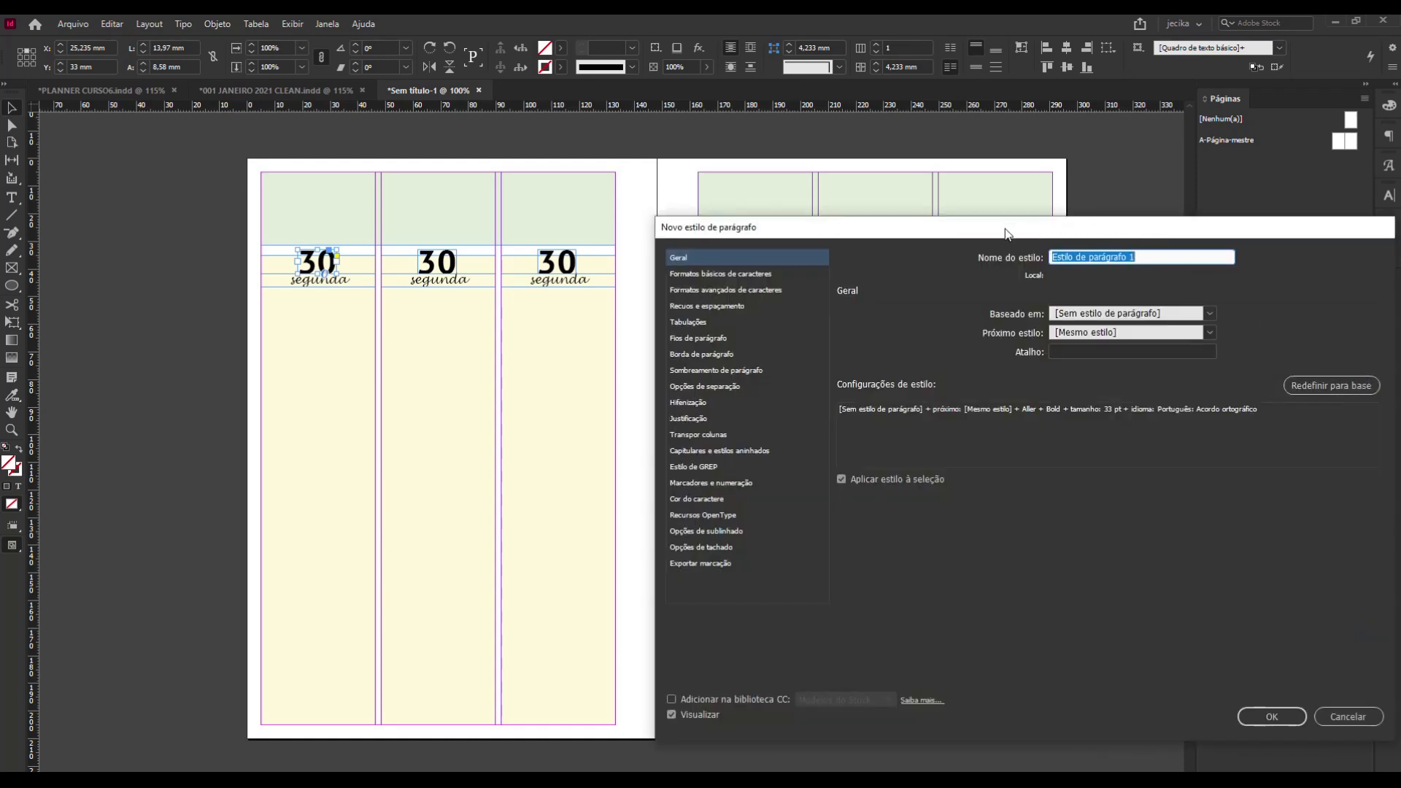
drag(1005, 233, 861, 251)
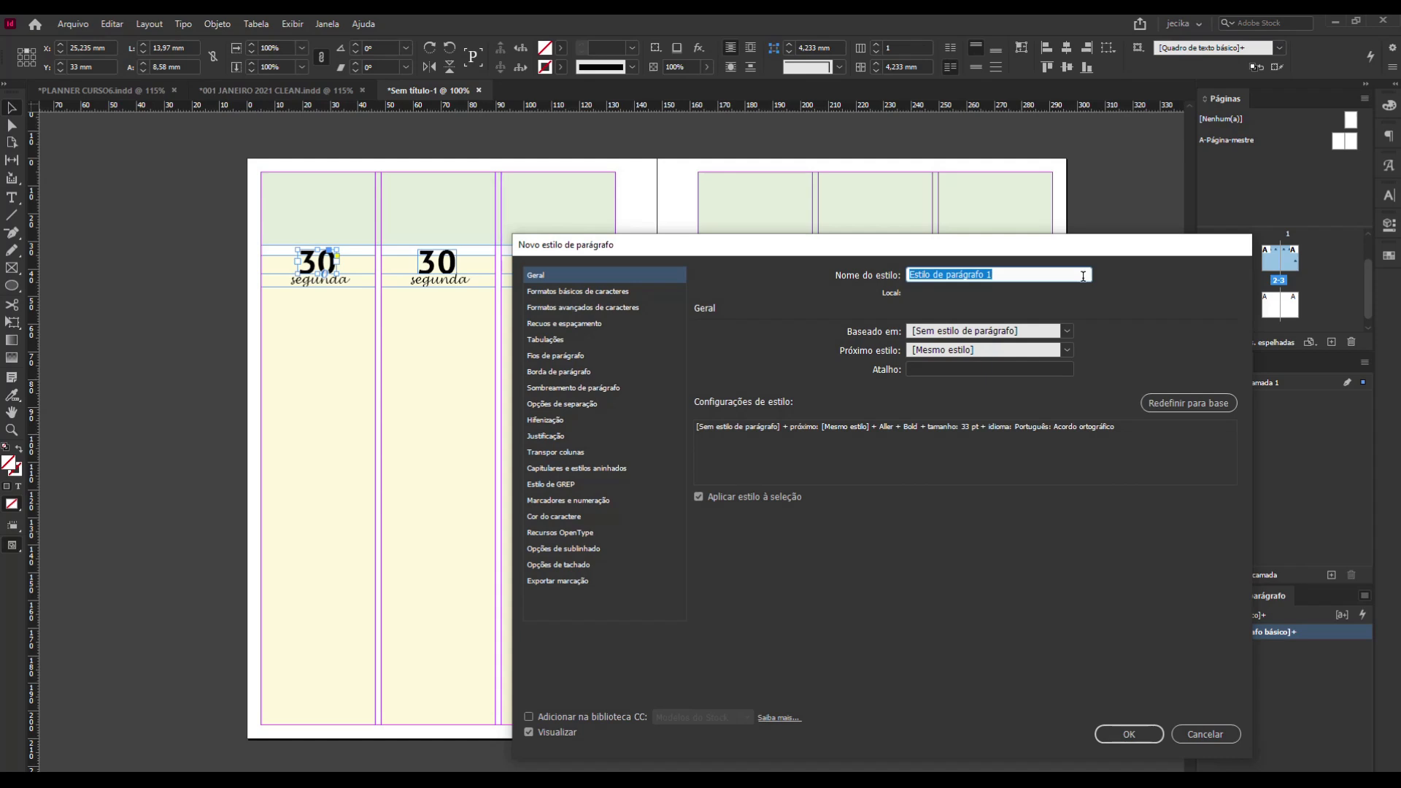
text(numeros)
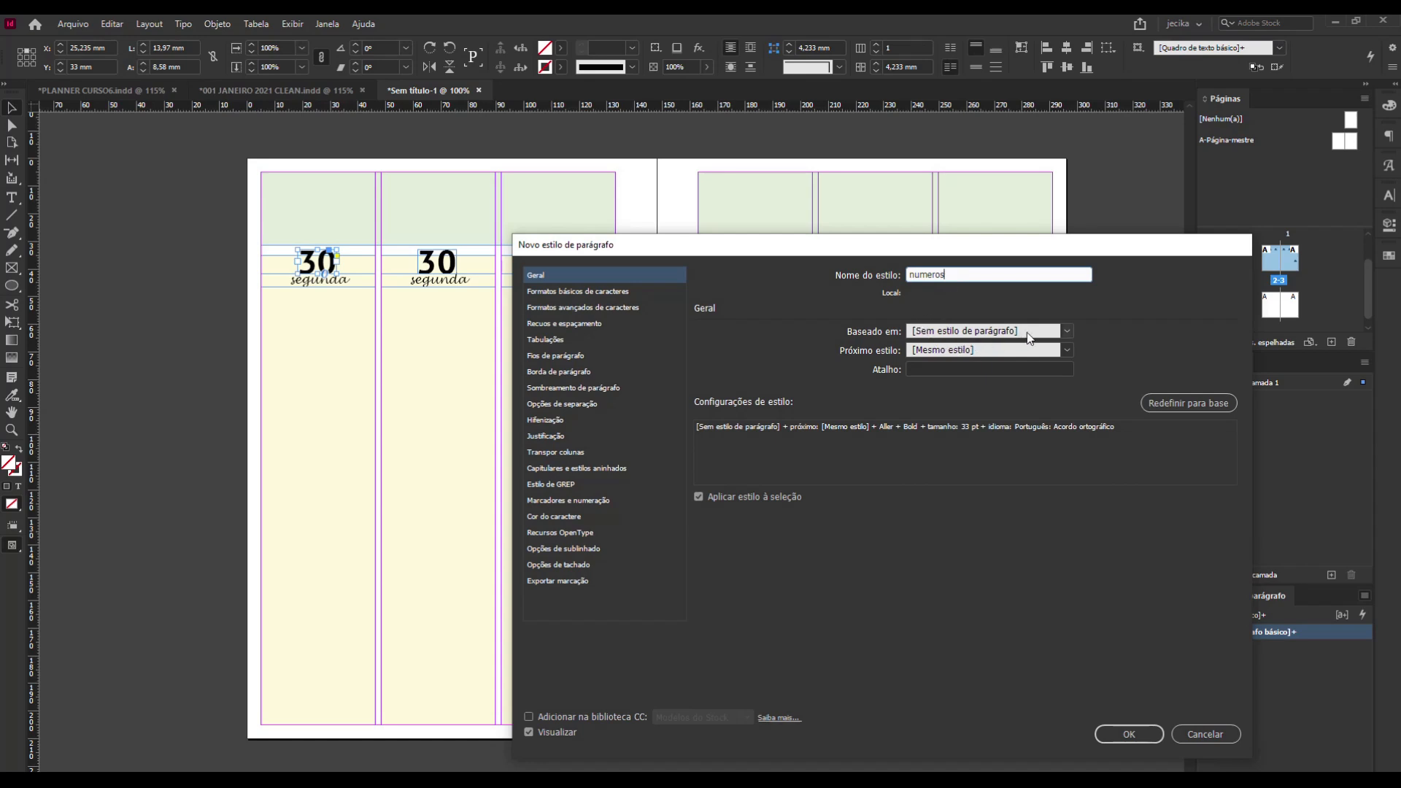
click(1054, 332)
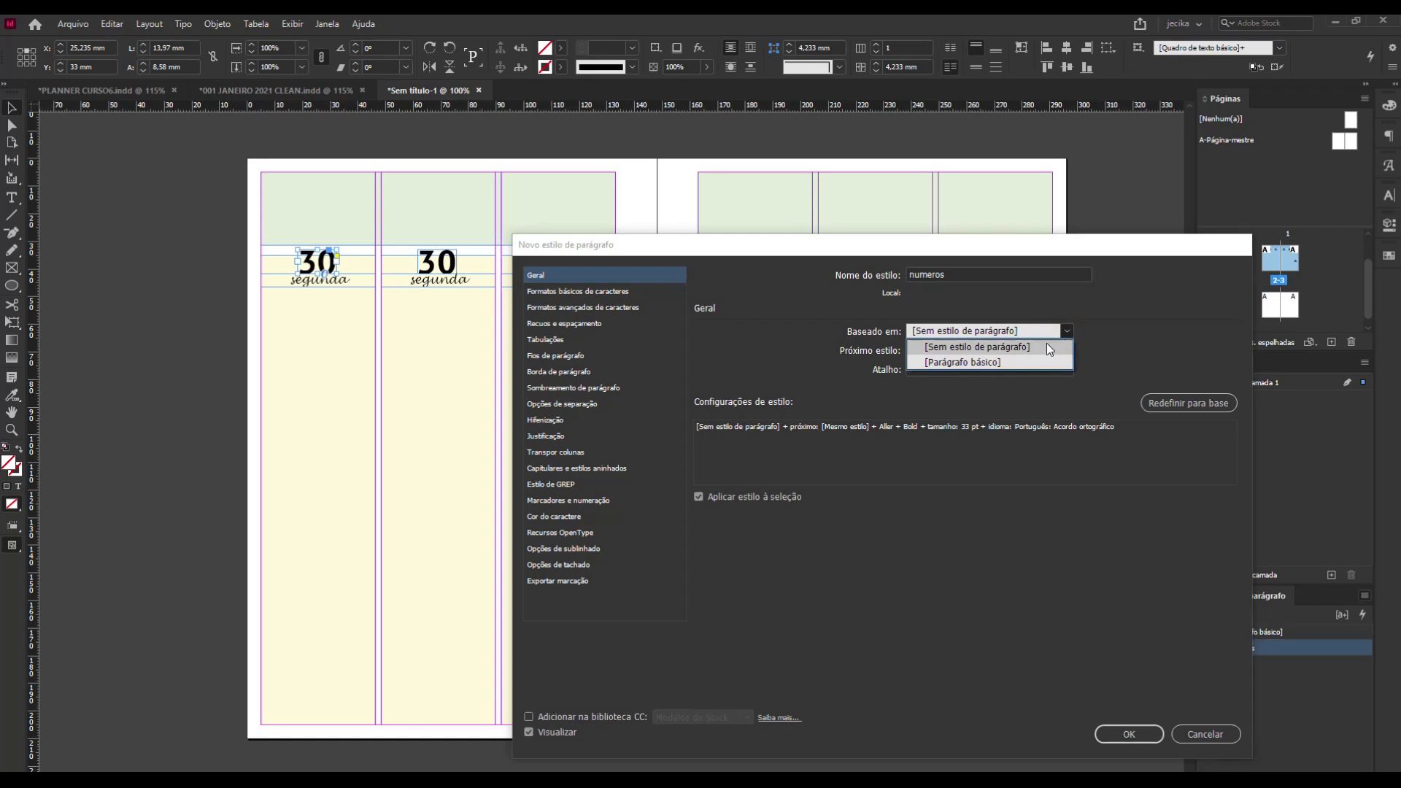
click(1043, 349)
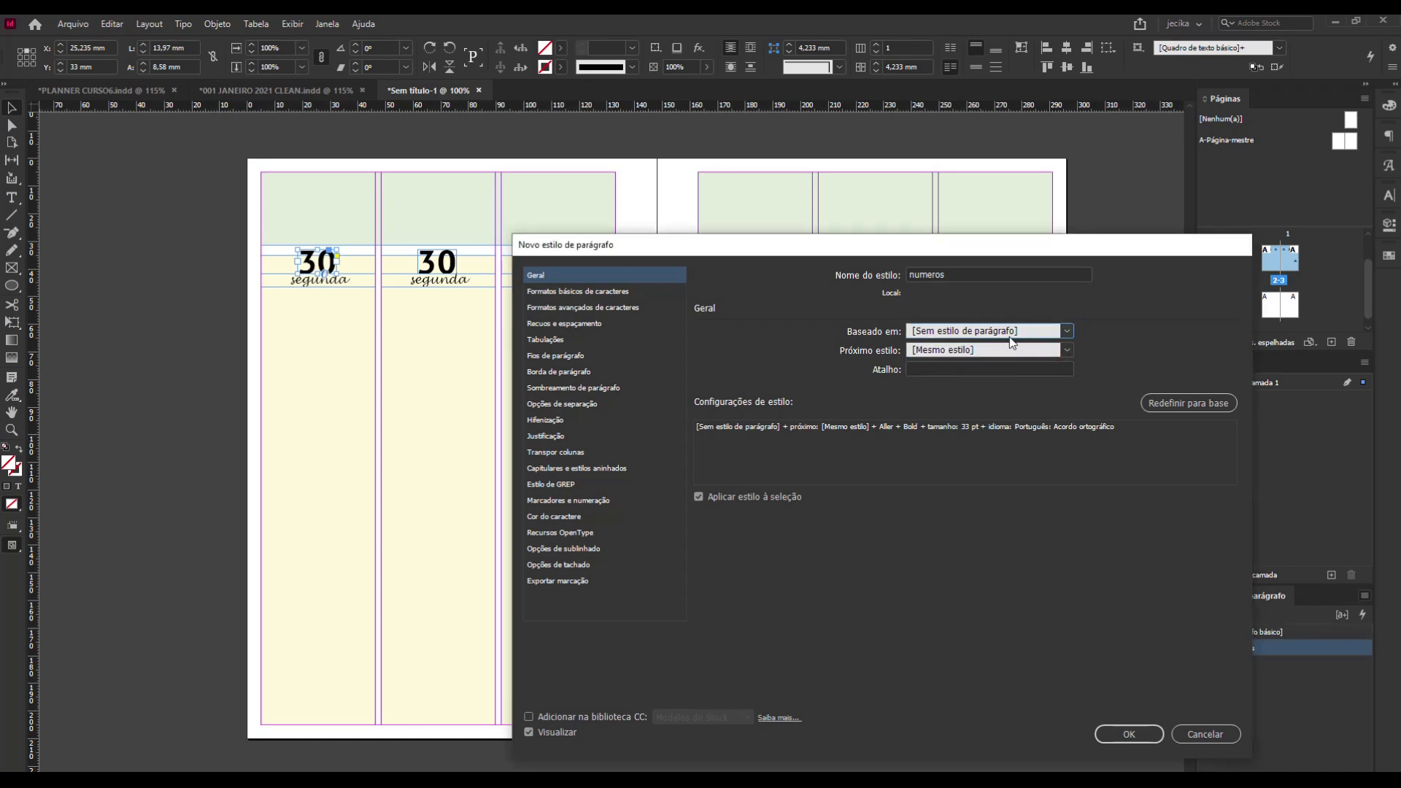
Set the alignment of the numeros style to Centro in its indents and spacing settings.
click(572, 292)
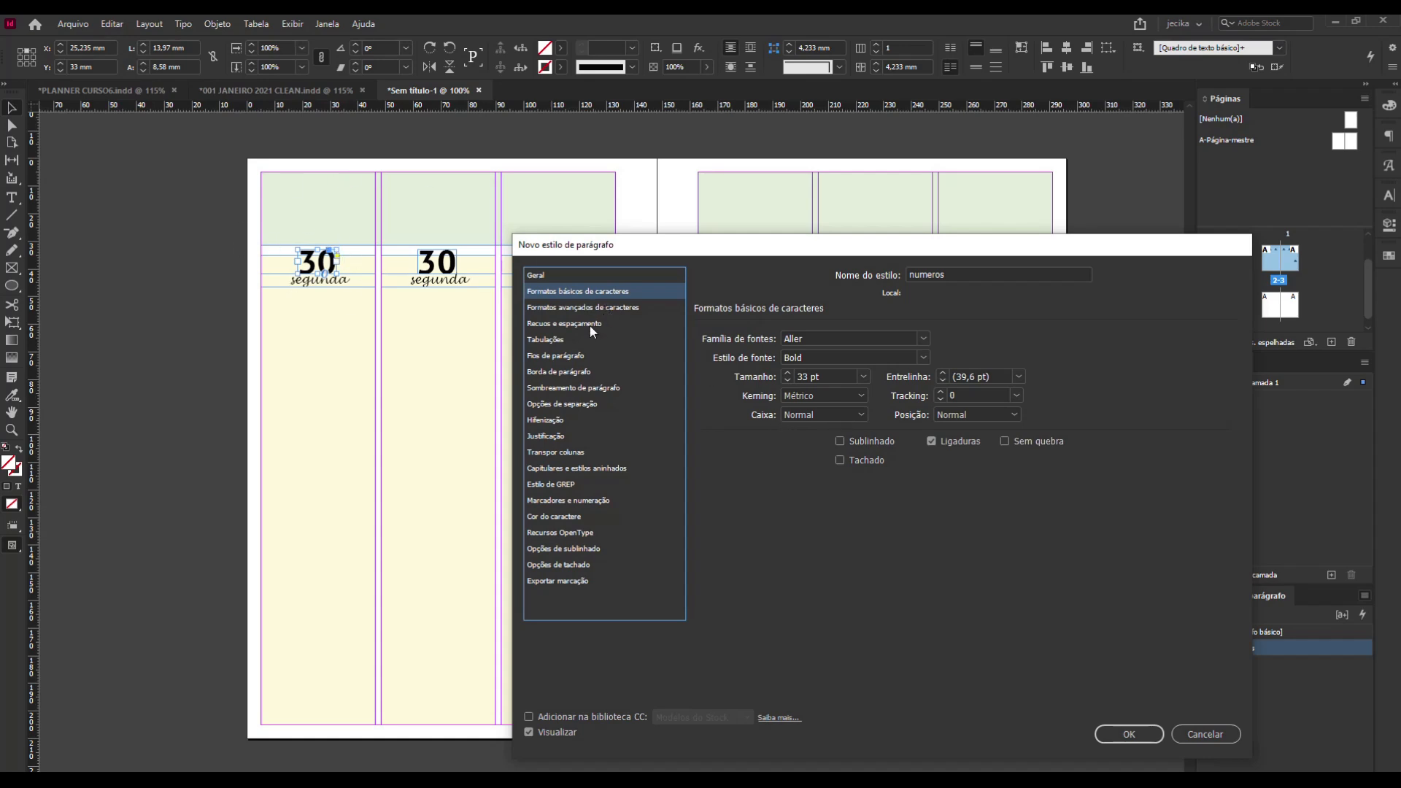
click(579, 307)
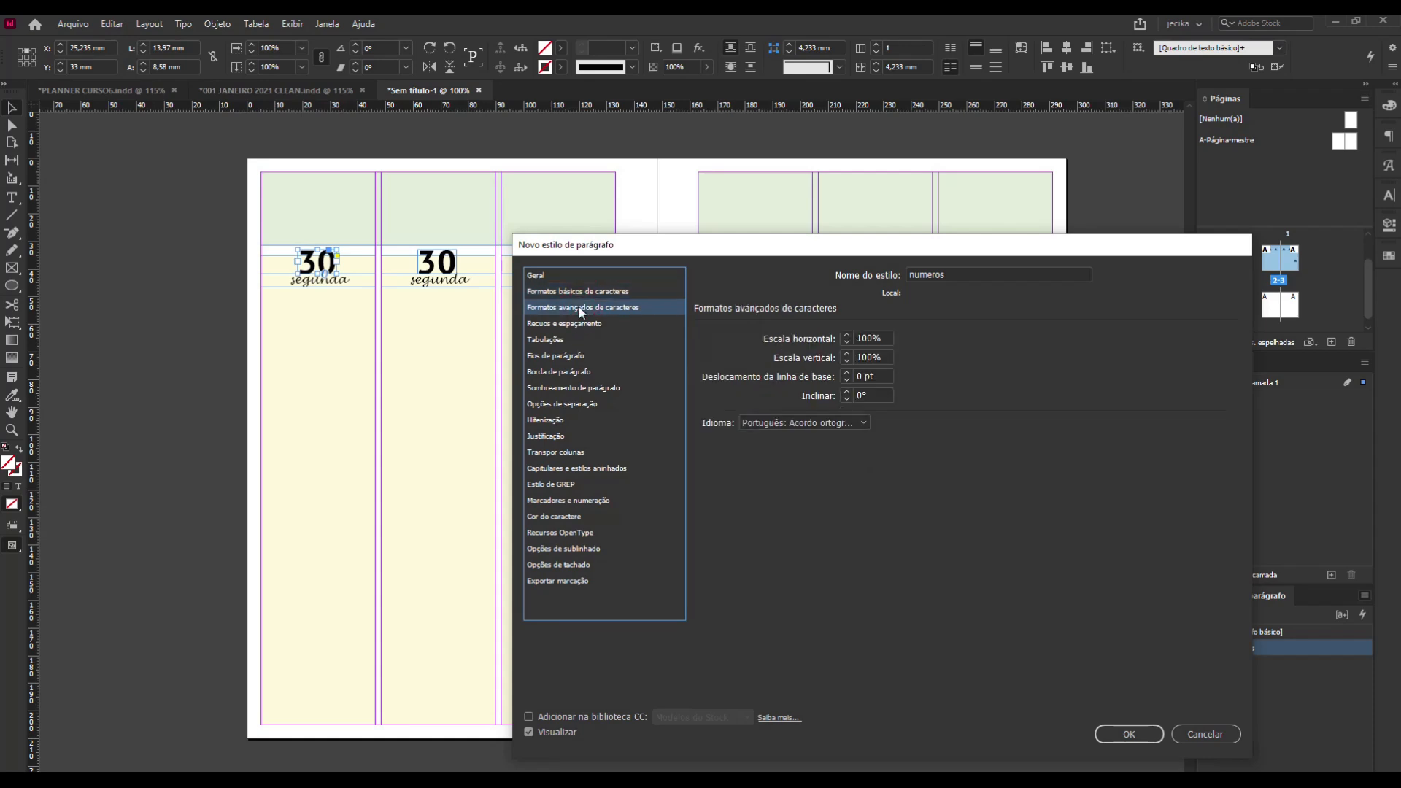
click(570, 325)
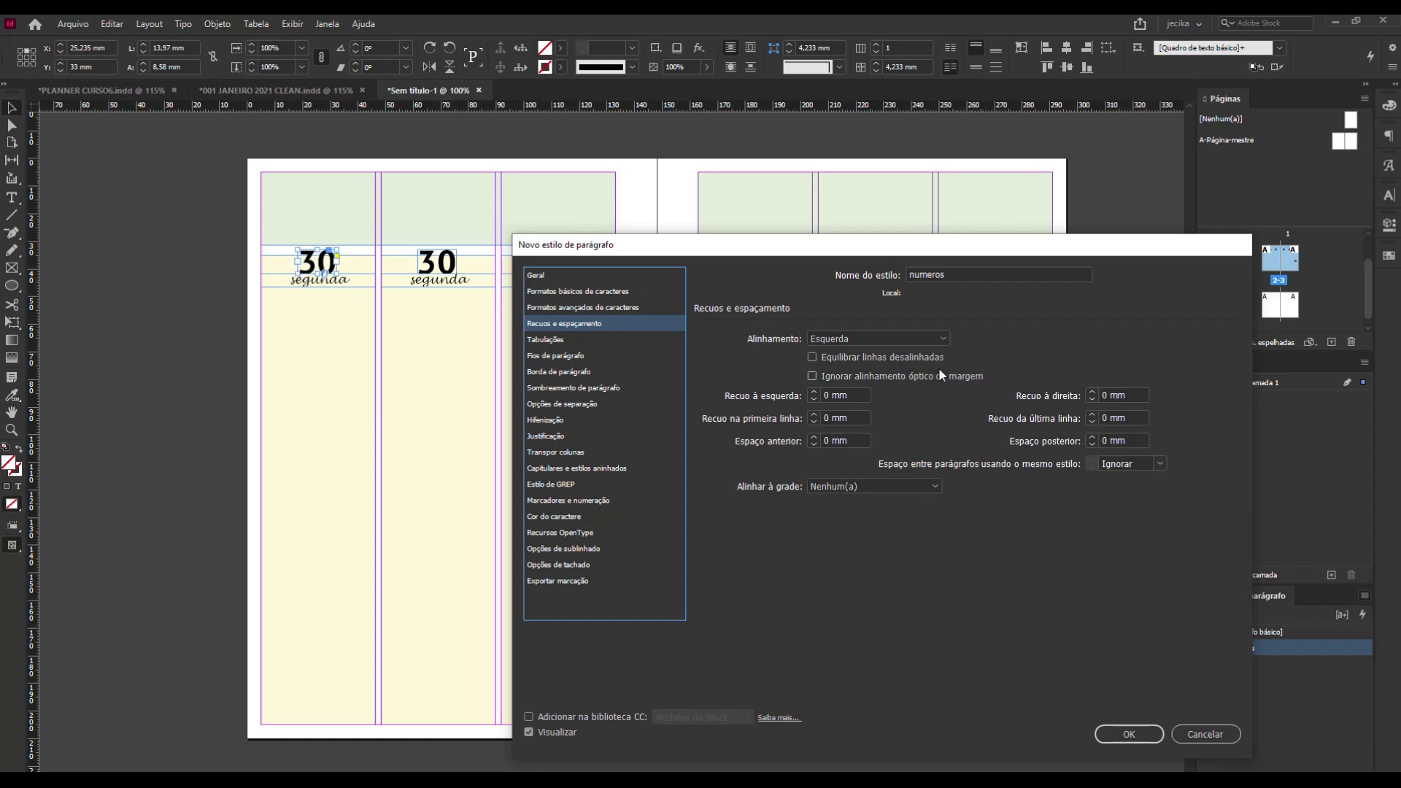
click(874, 339)
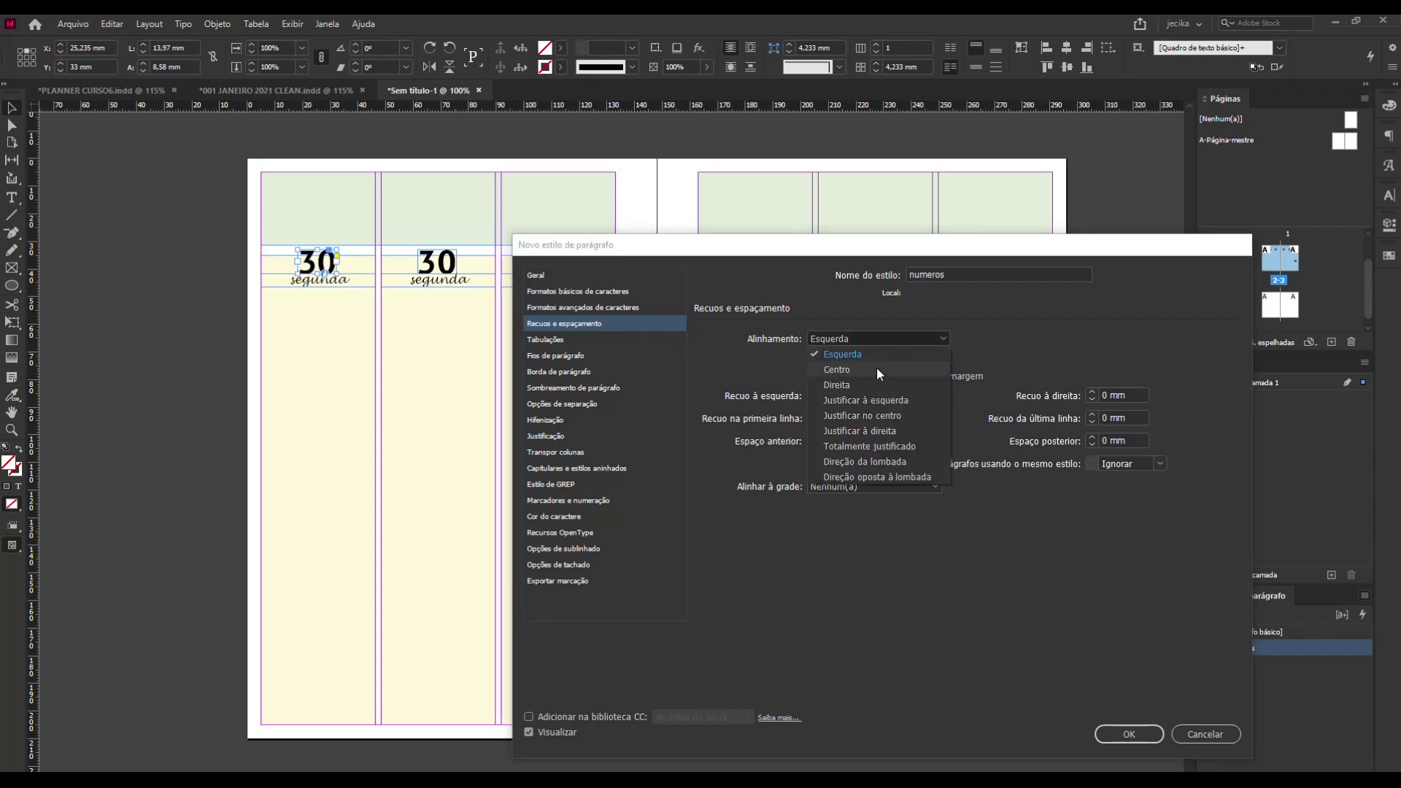
click(877, 370)
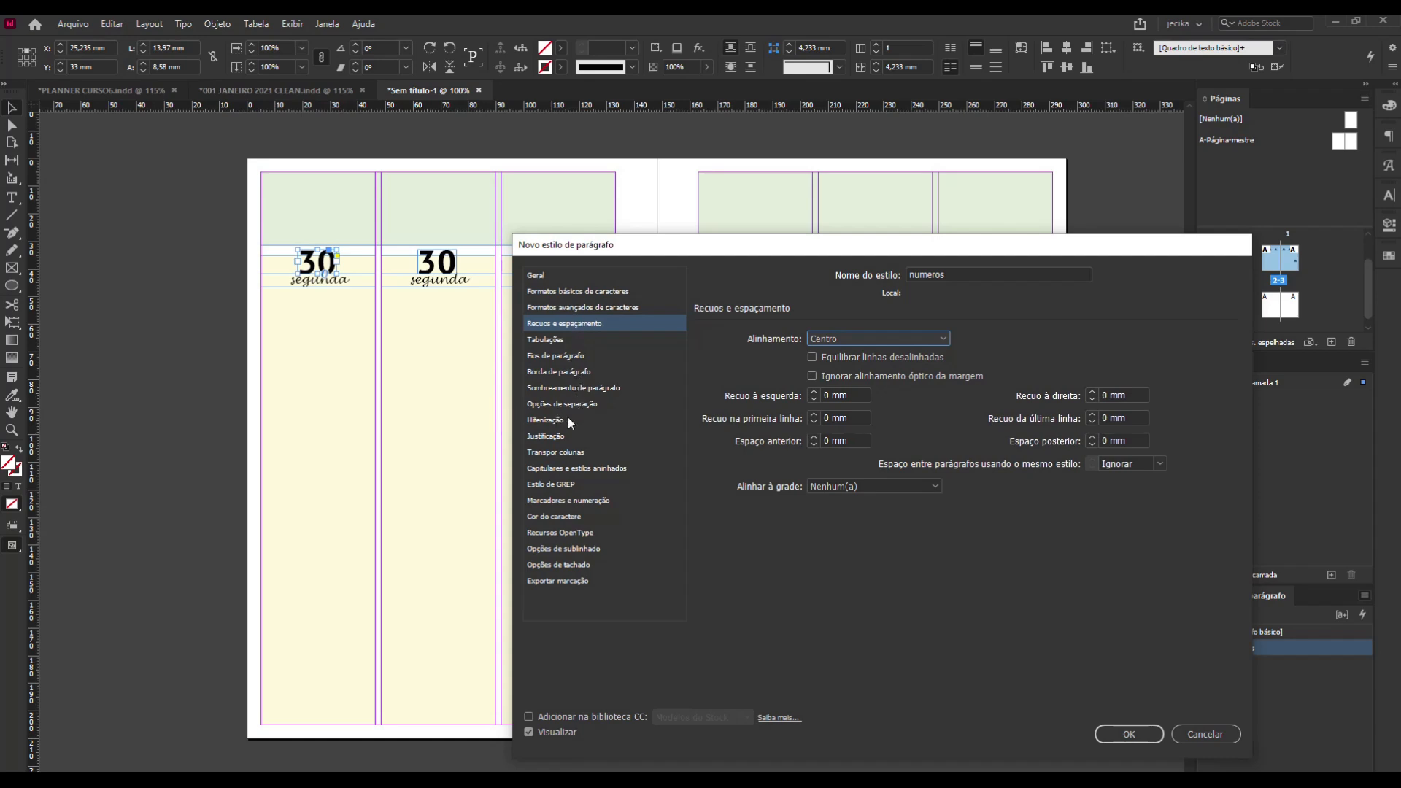
Set the numeros style's character colour to the Branda_Tema swatch C=0 M=52 Y=52 K=0 and save the style.
click(570, 519)
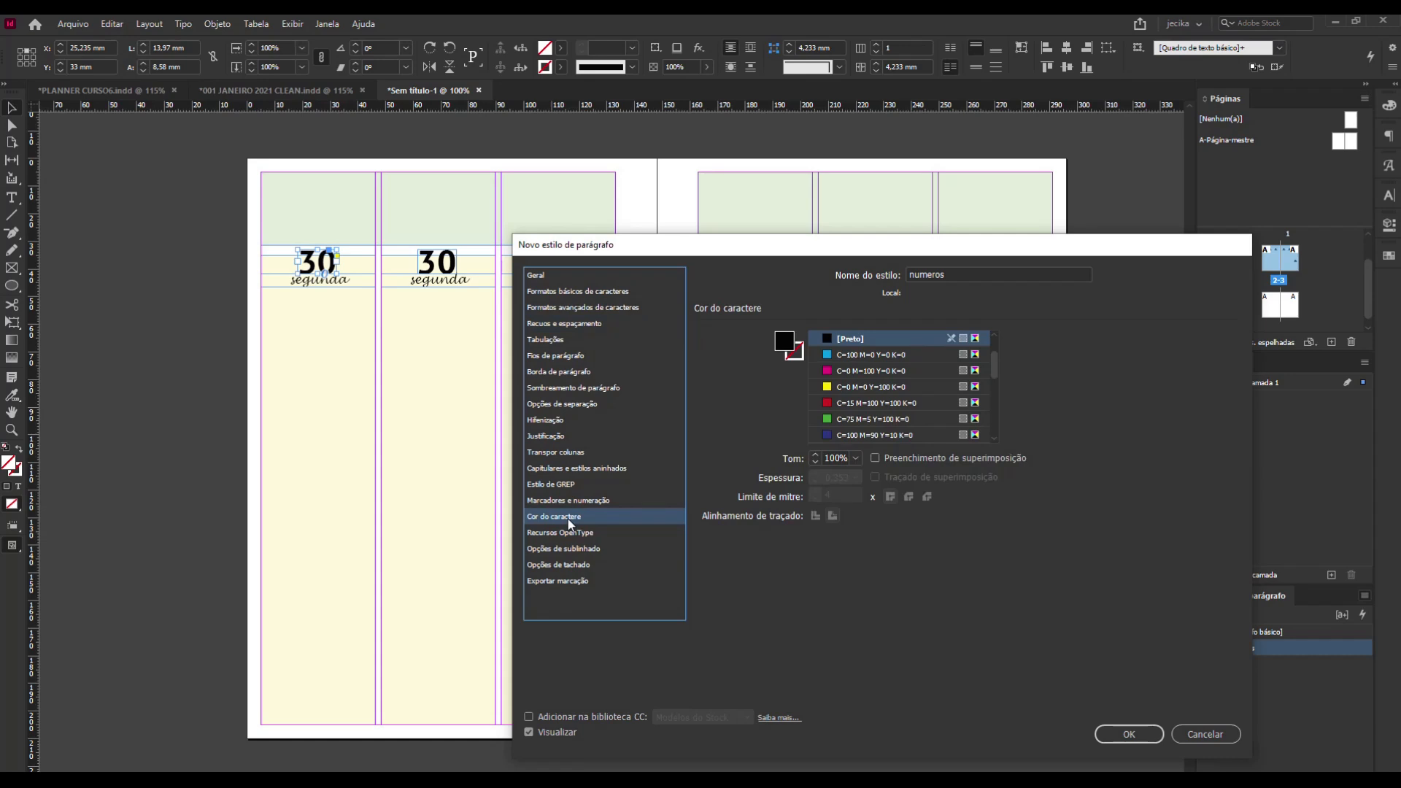
scroll(953, 362, down, 5)
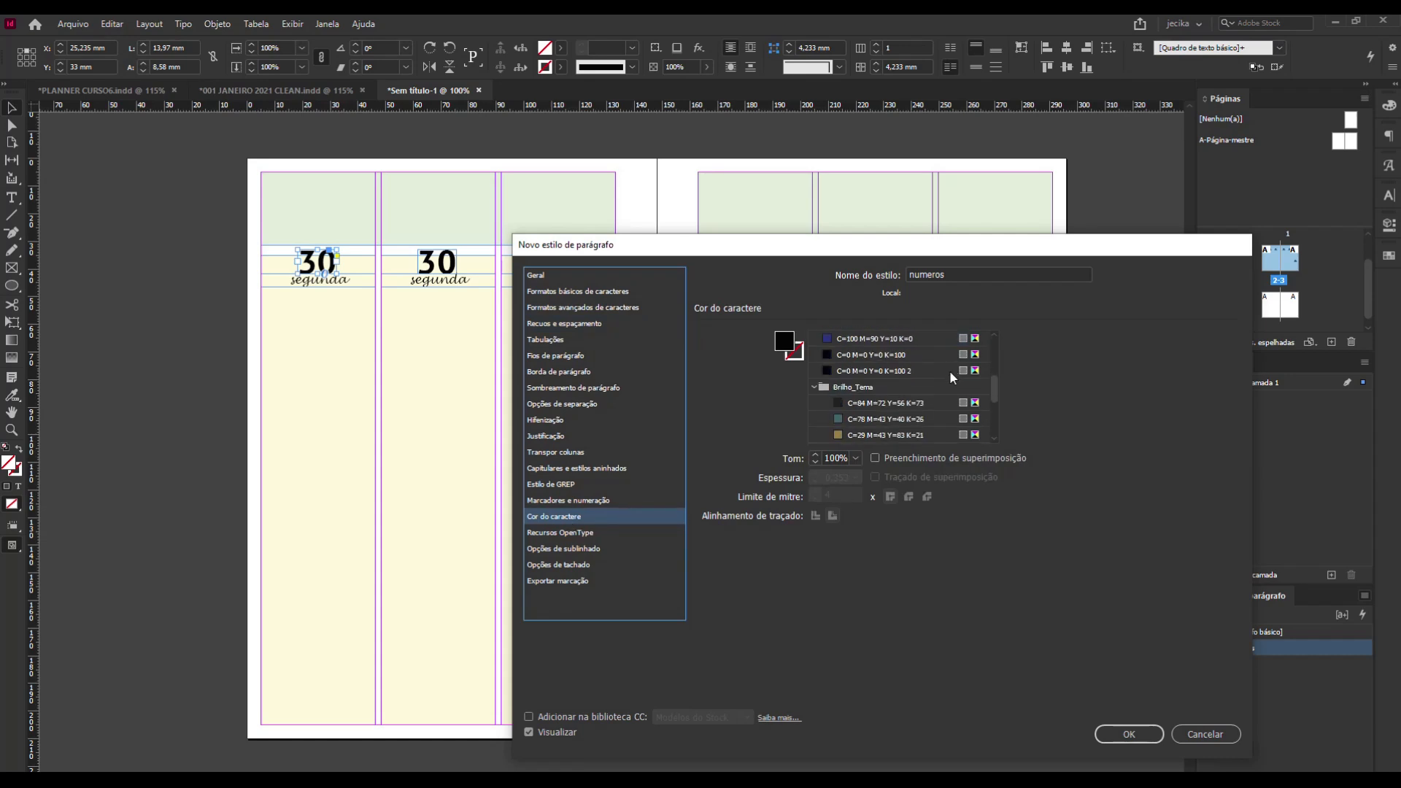
scroll(949, 372, down, 3)
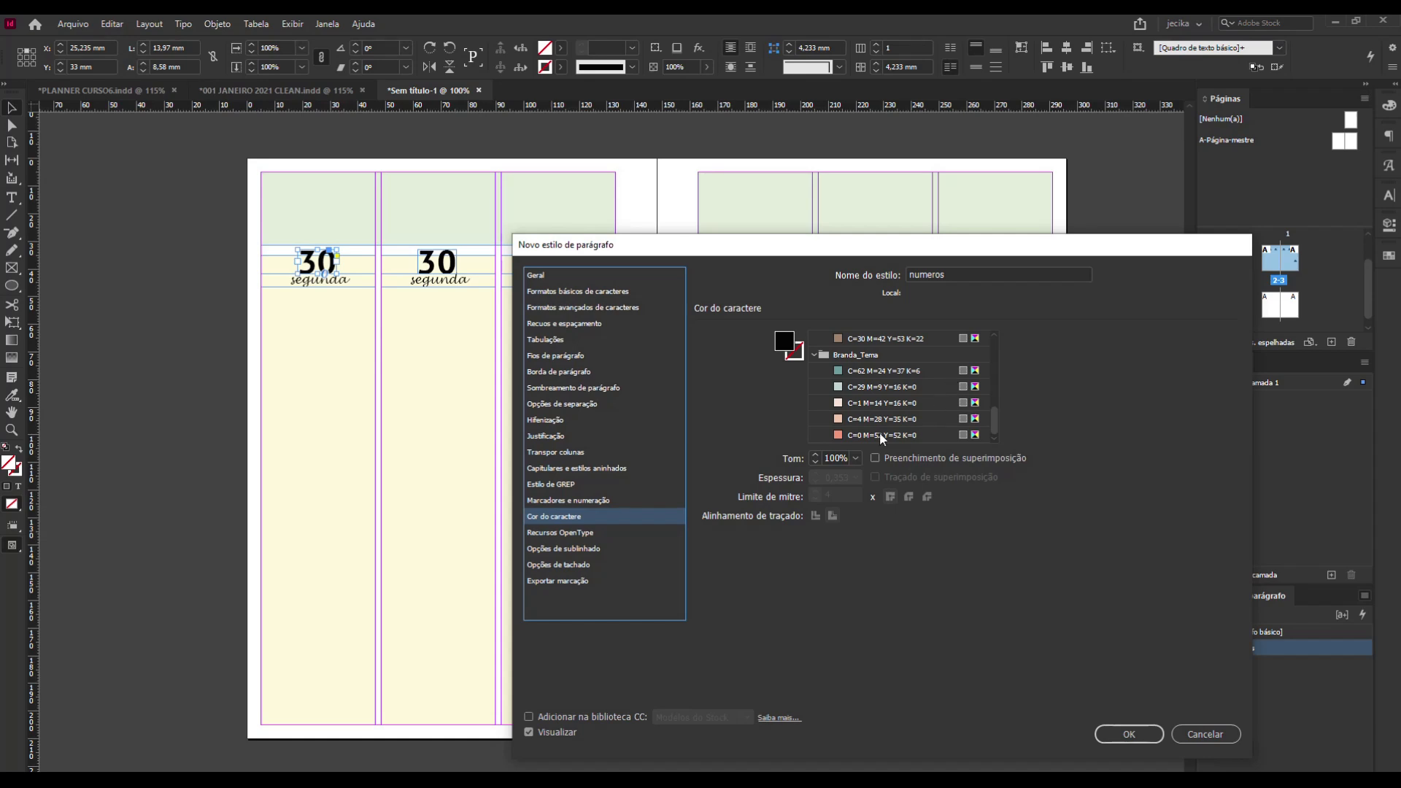
click(837, 435)
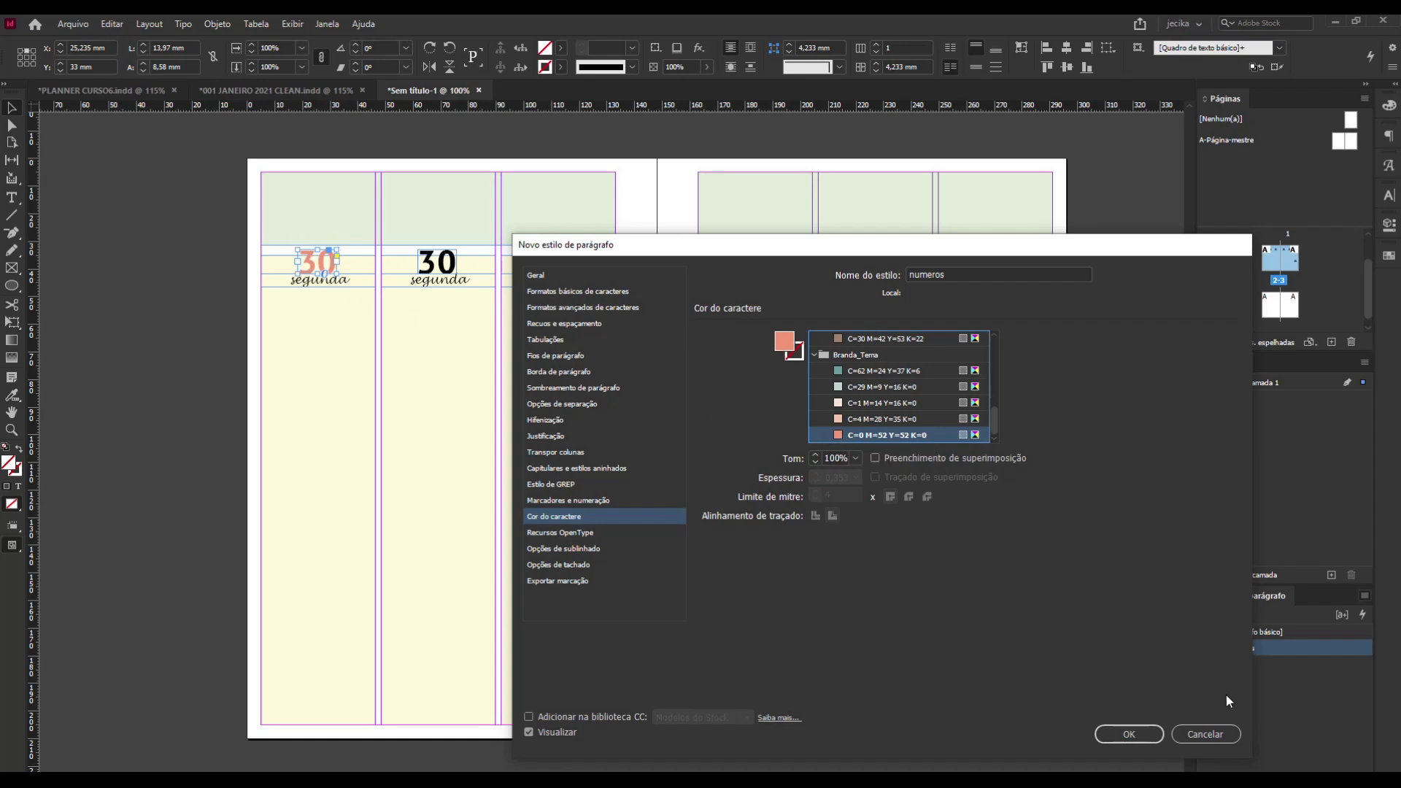
click(1128, 736)
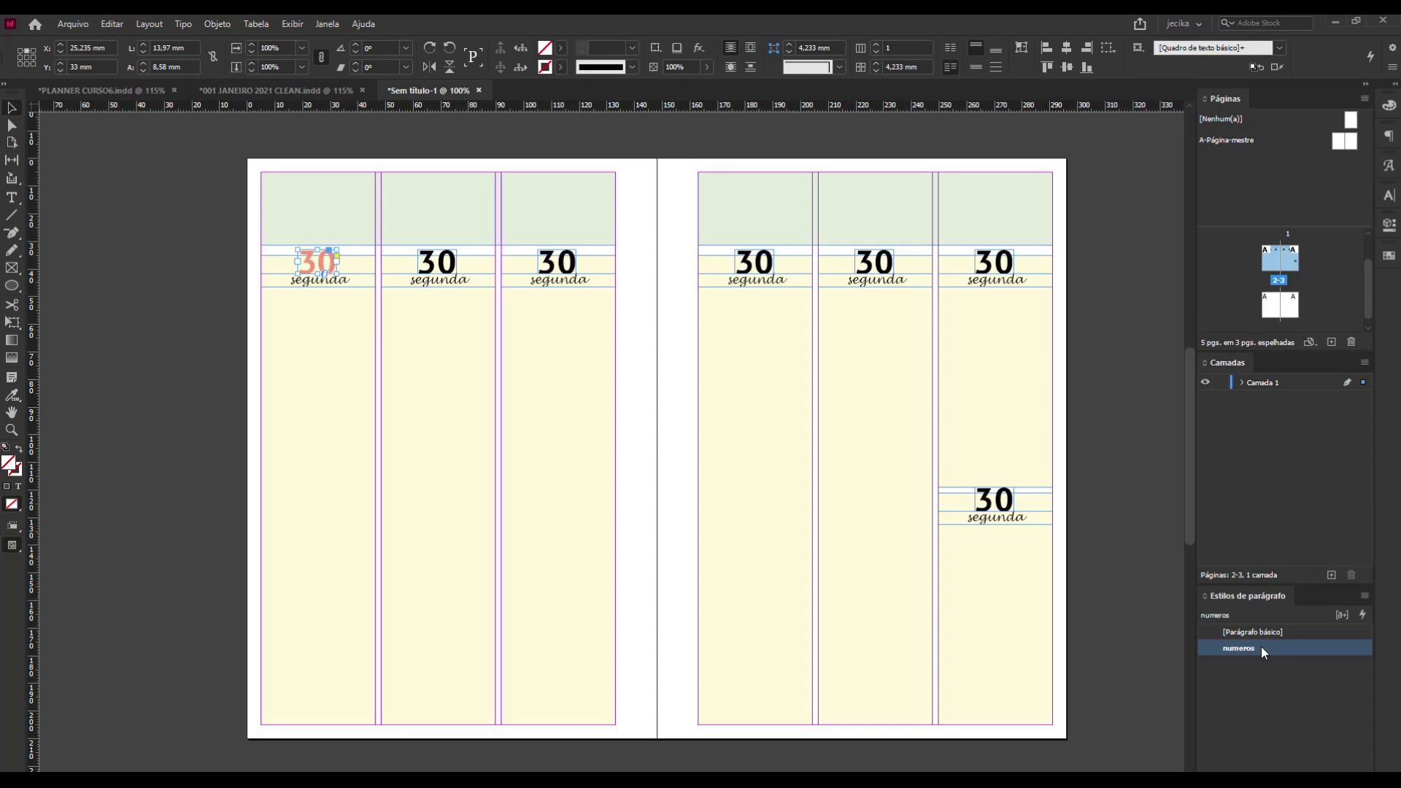
Apply the numeros paragraph style to the six remaining black 30 numbers across both pages.
click(447, 256)
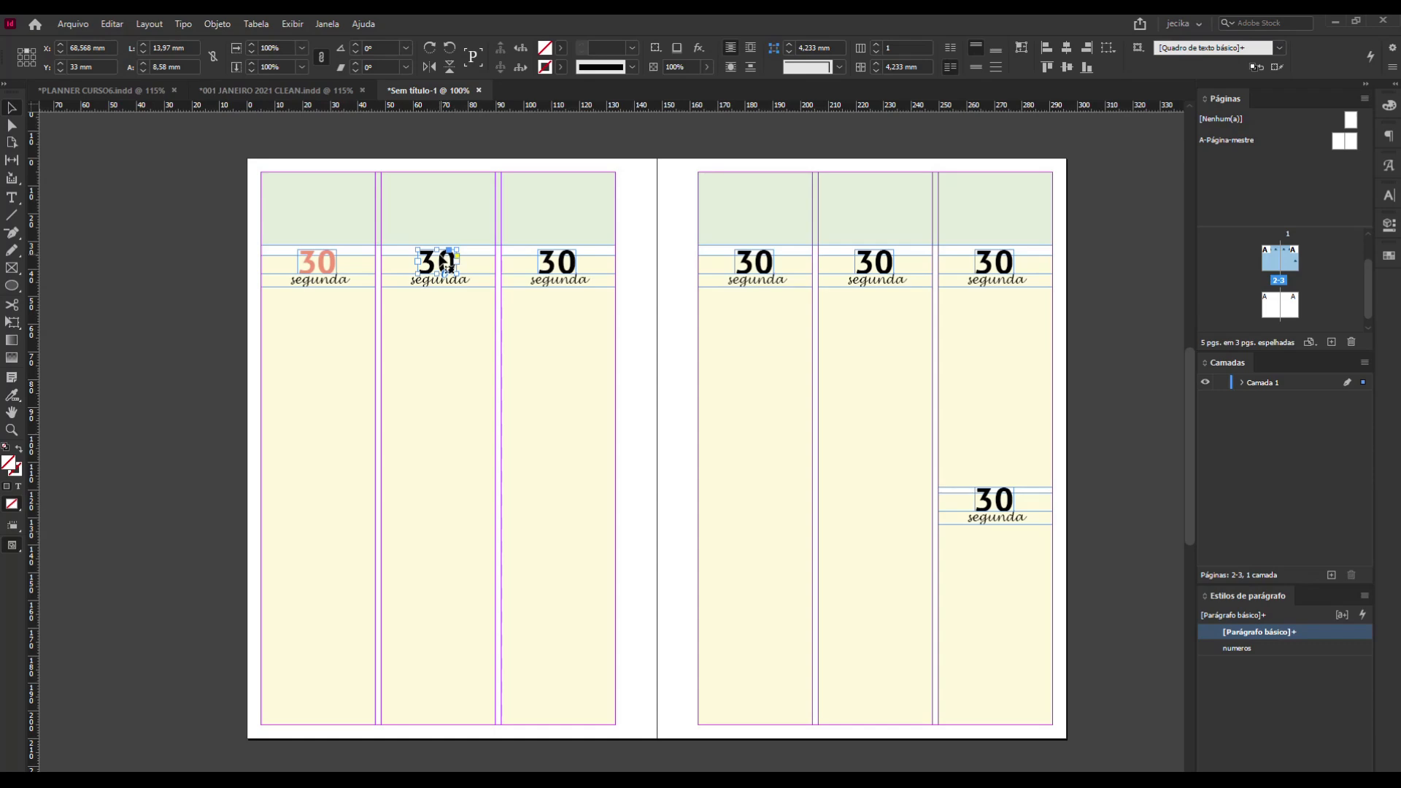
shift+click(560, 261)
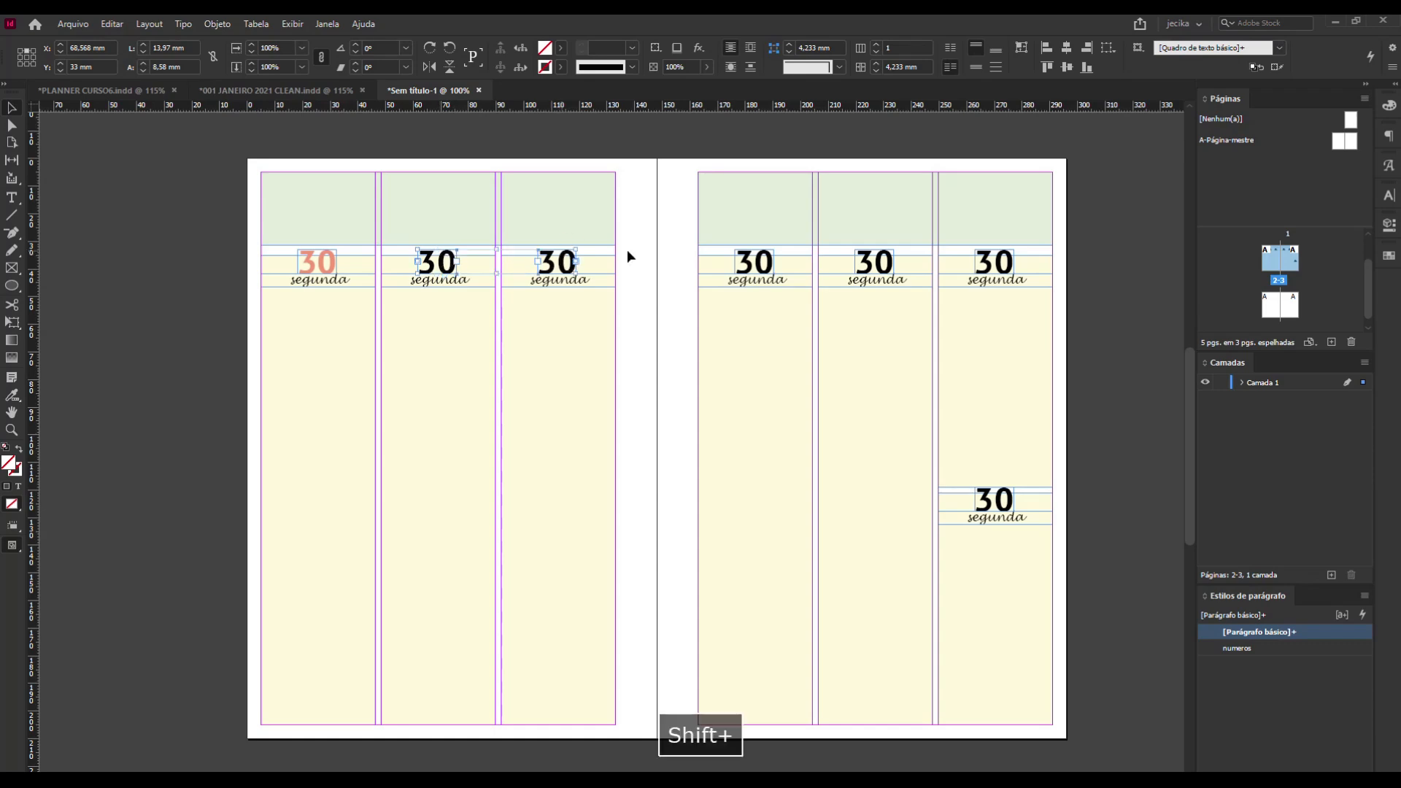
shift+click(752, 260)
shift+click(880, 261)
shift+click(985, 262)
shift+click(985, 500)
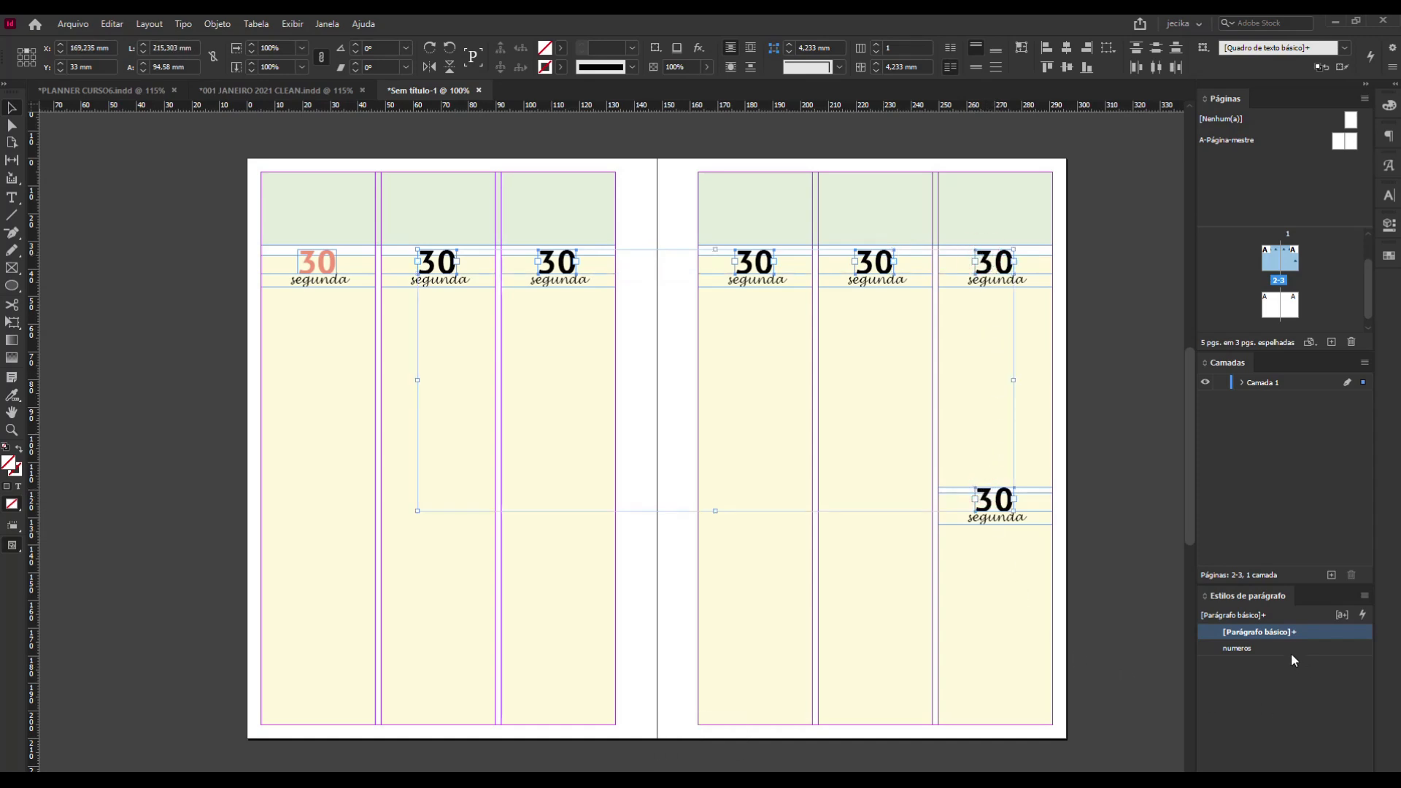
click(1242, 647)
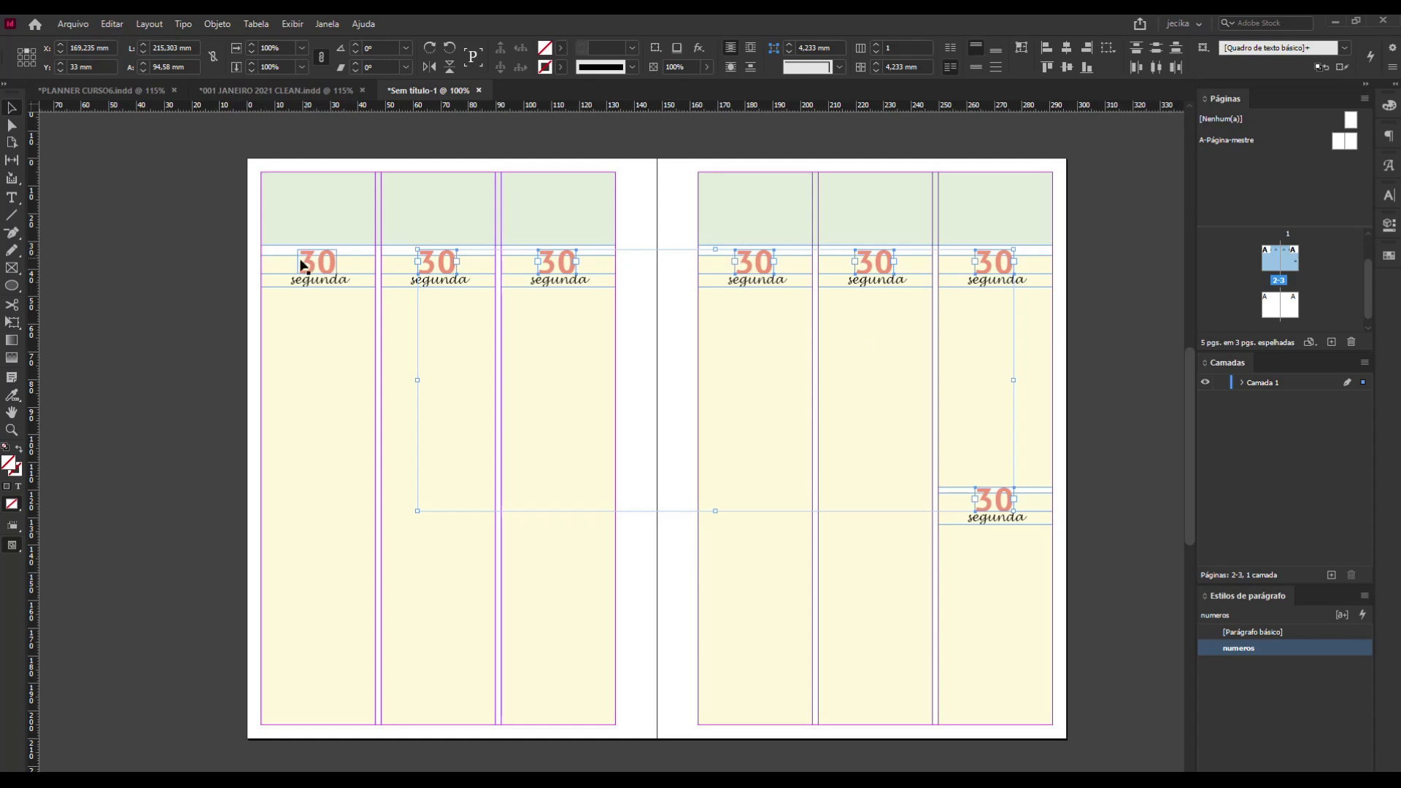
click(185, 303)
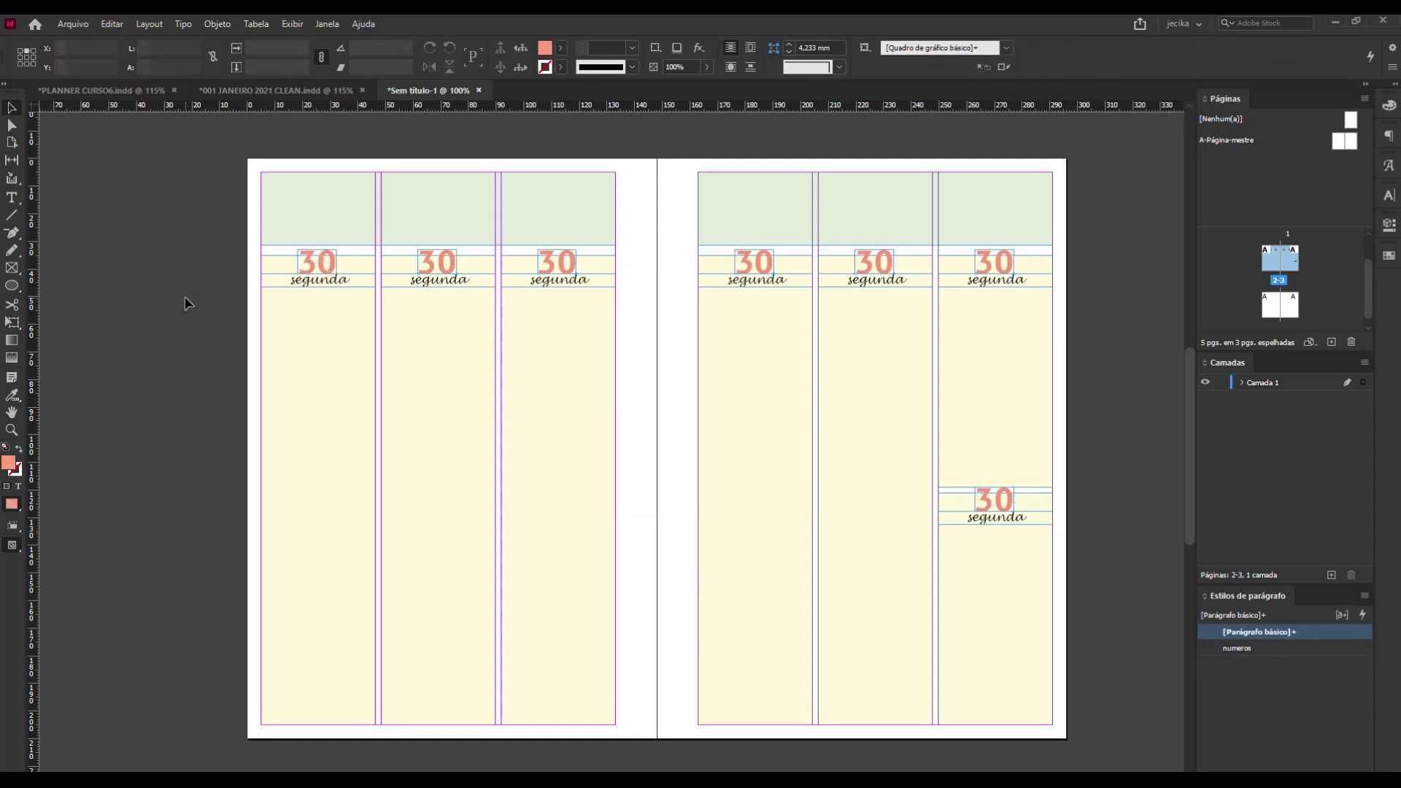
Start a new paragraph style named "semana" from the first column's weekday name, based on [Sem estilo de parágrafo].
click(335, 286)
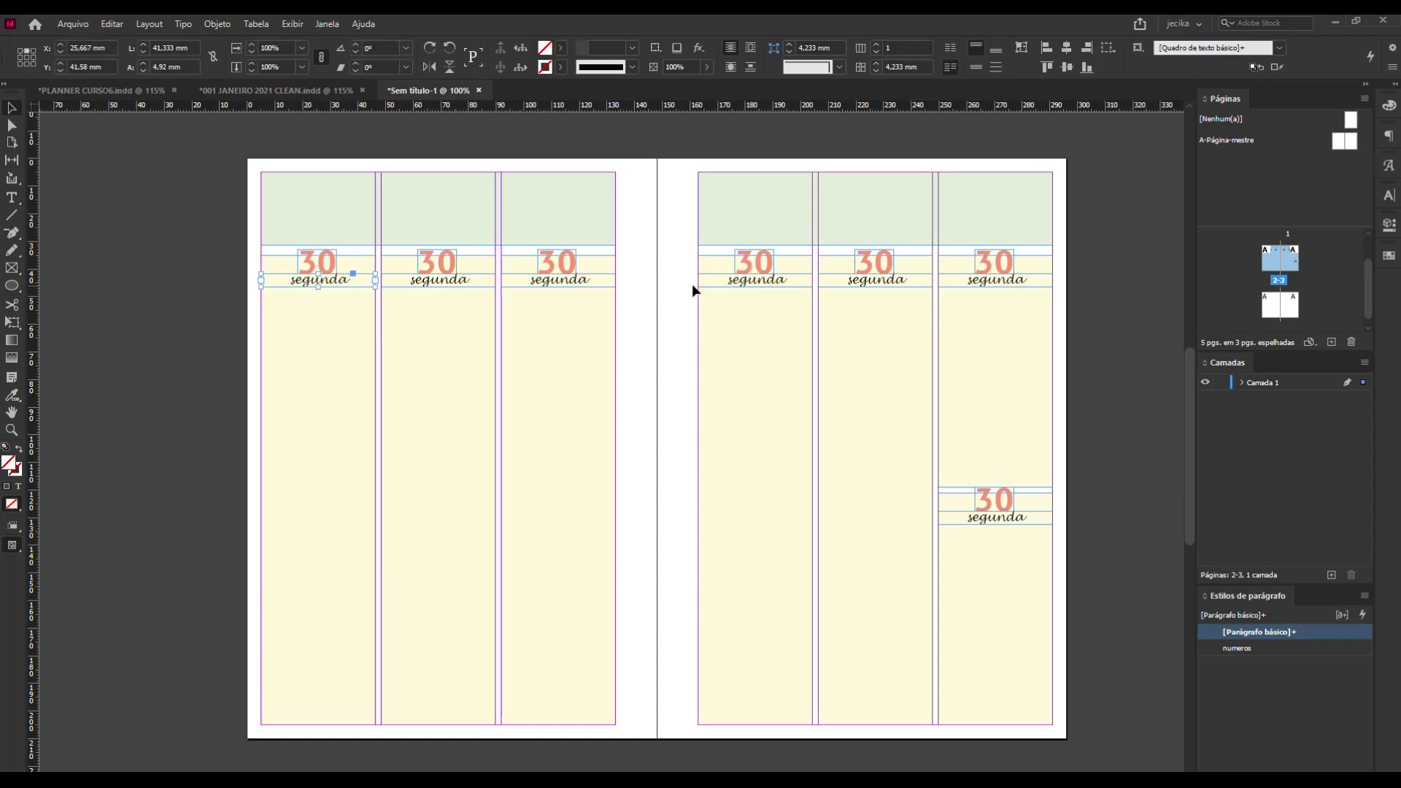
click(1363, 595)
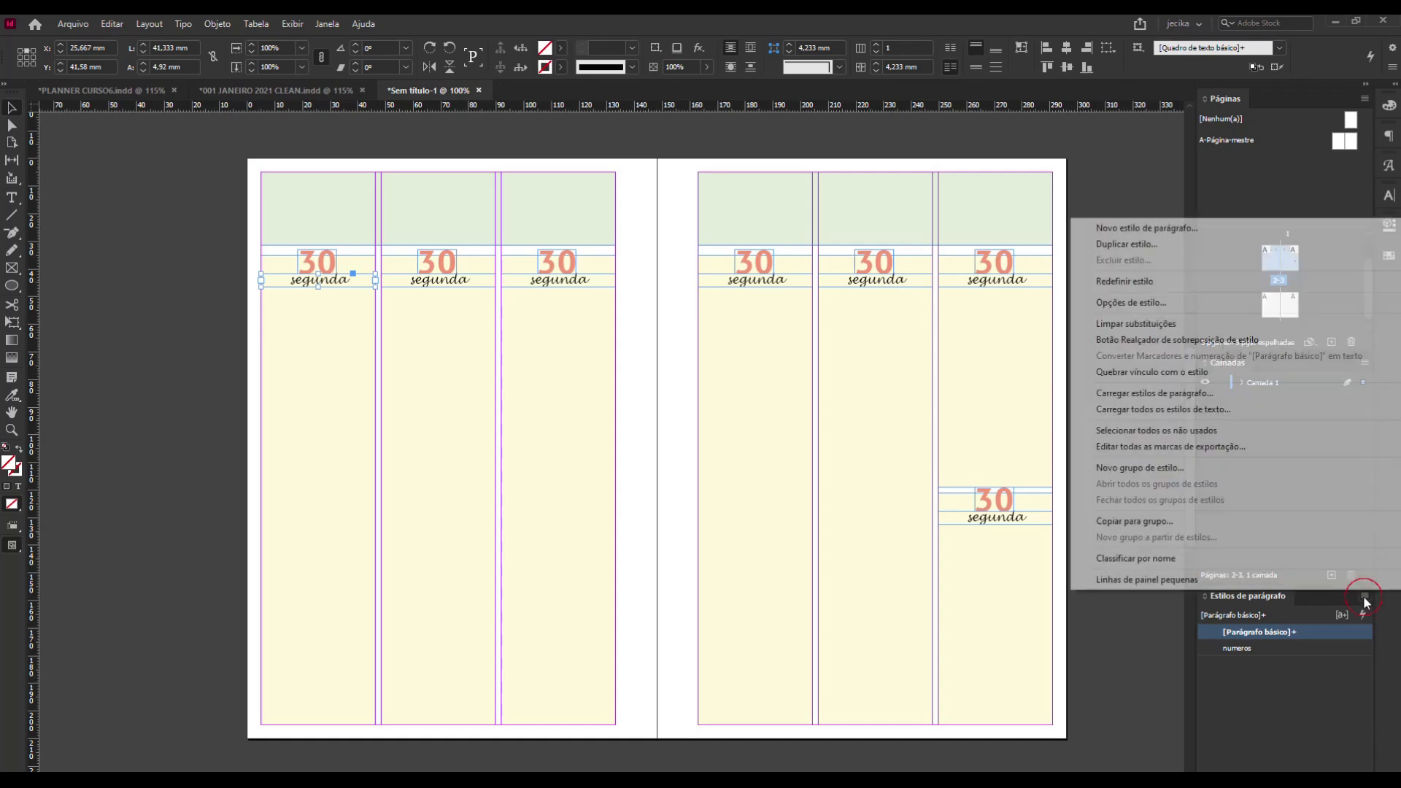
click(1175, 229)
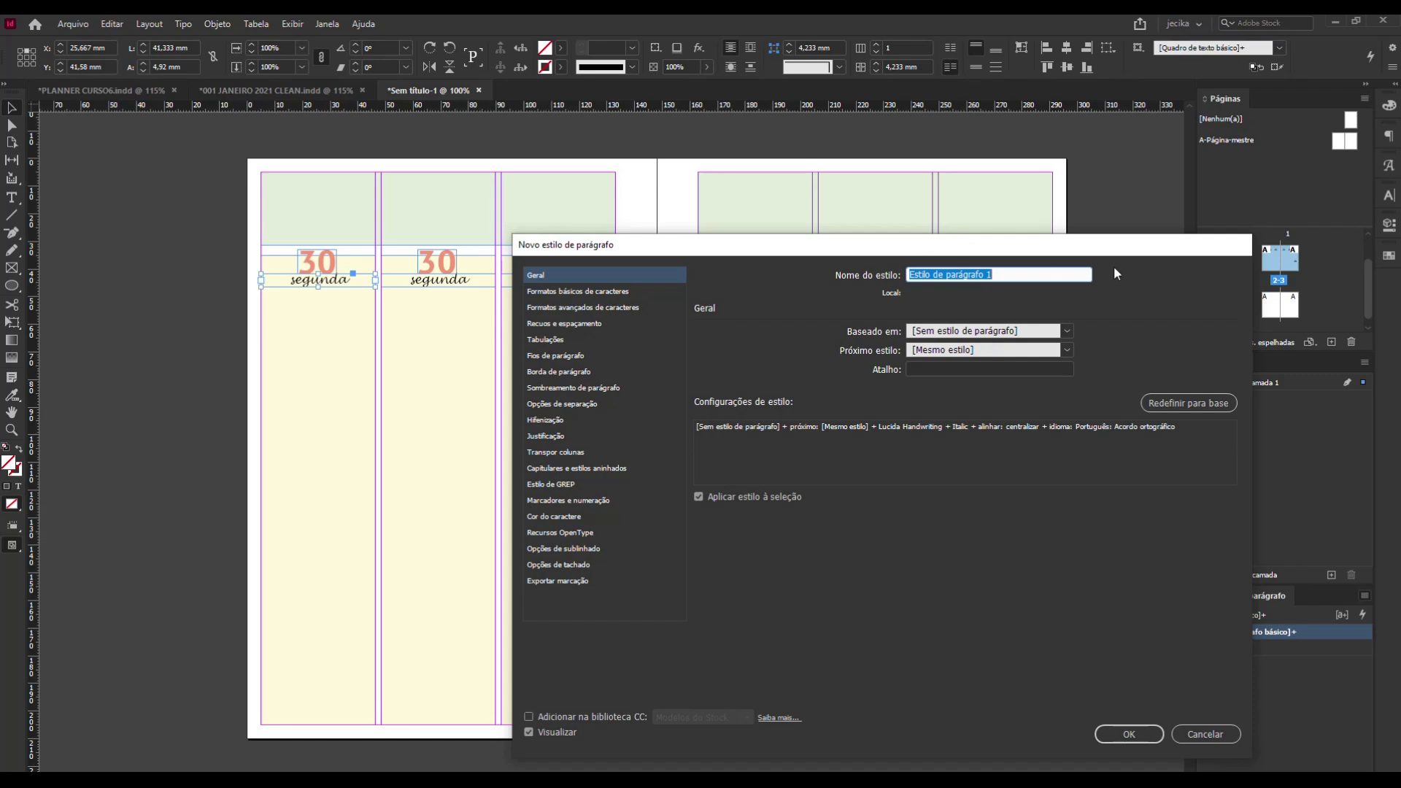
text(semana)
click(1067, 331)
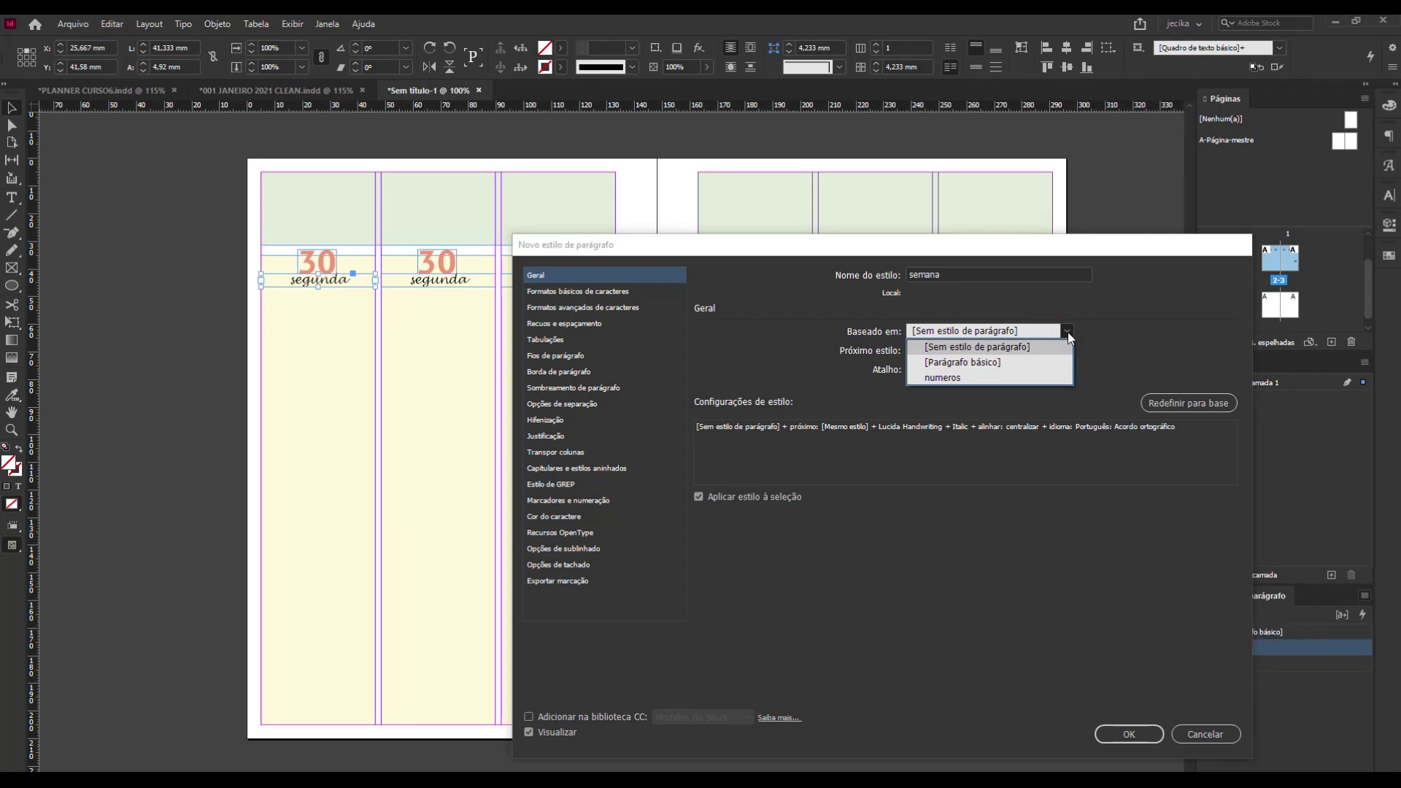
click(982, 348)
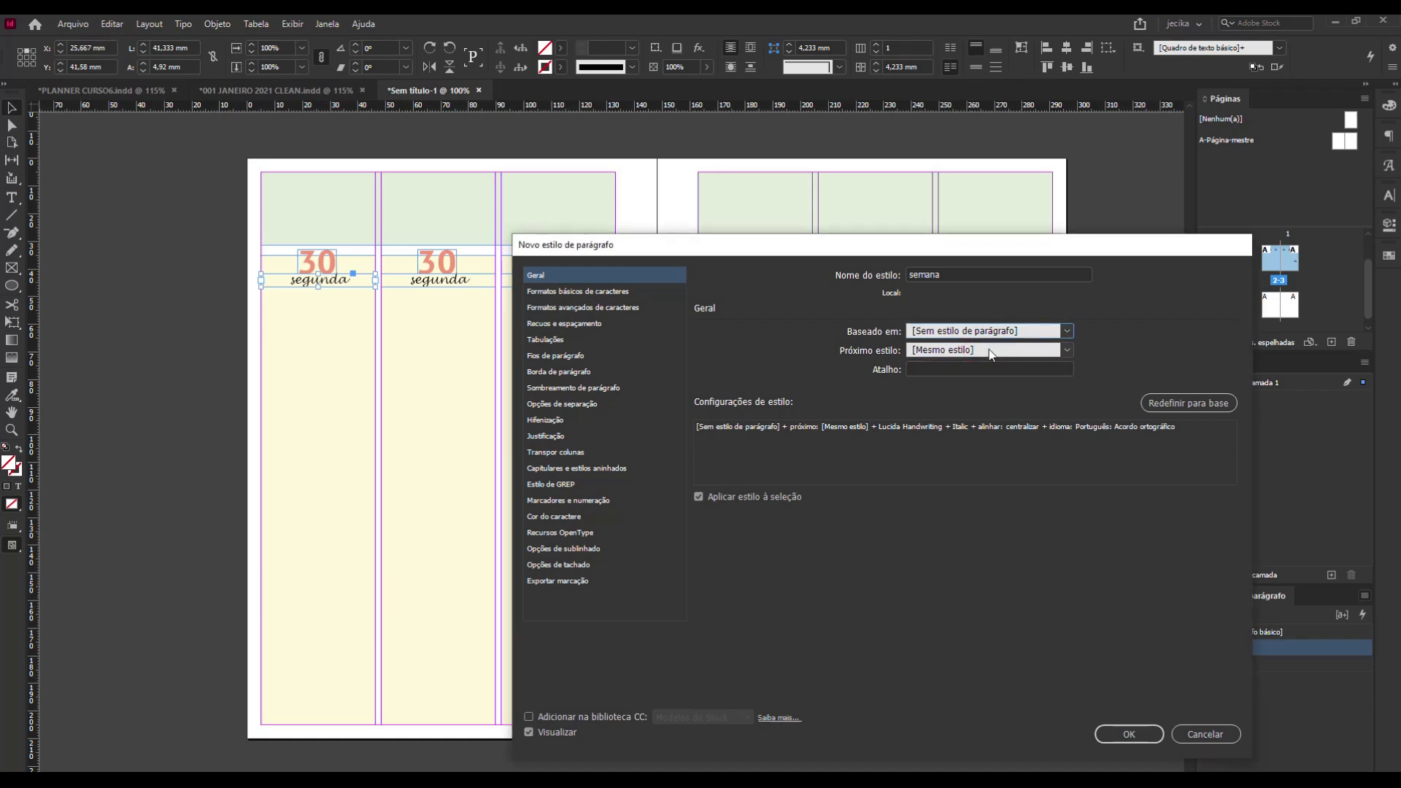
Set the semana style's character colour to the Branda_Tema swatch C=62 M=24 Y=37 K=6 and save the style.
click(585, 293)
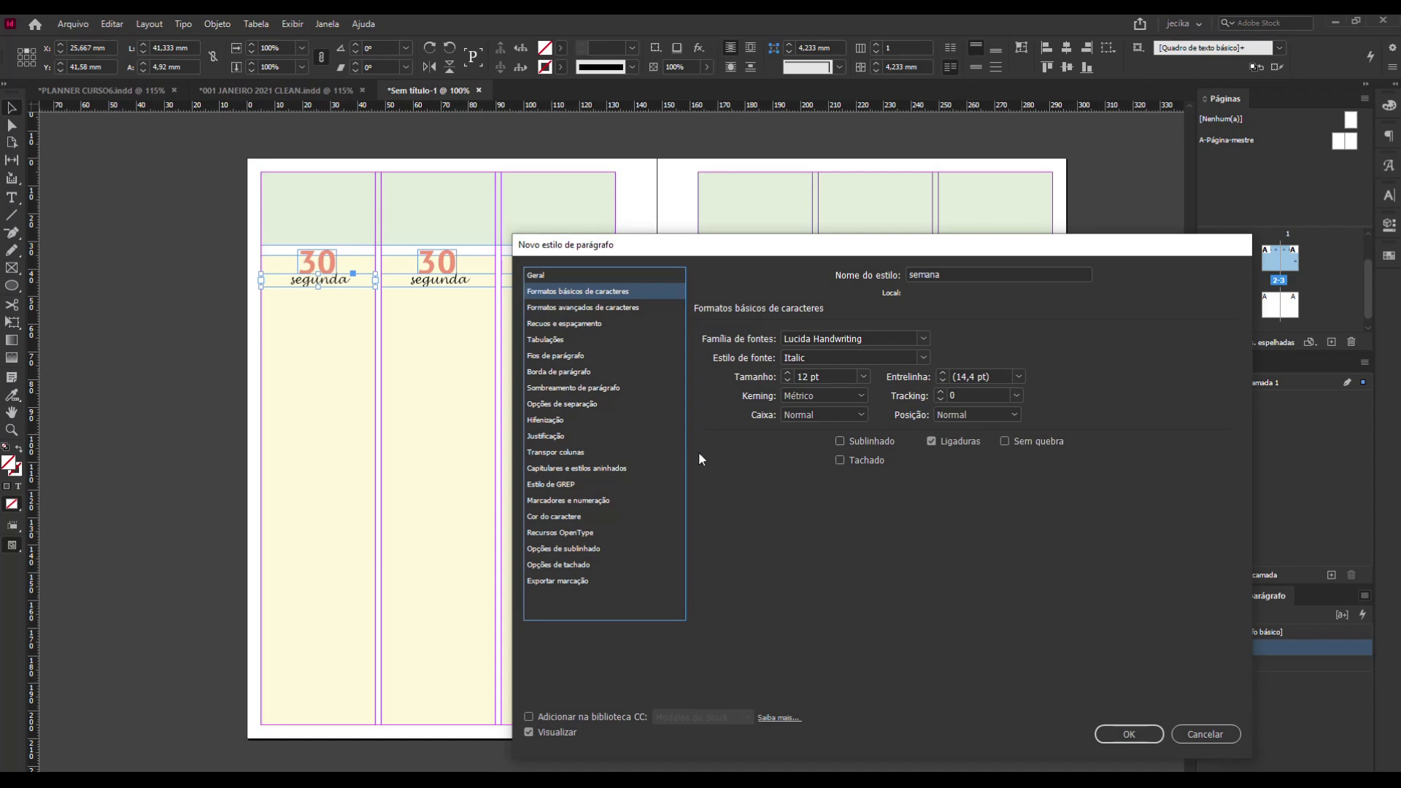
click(565, 326)
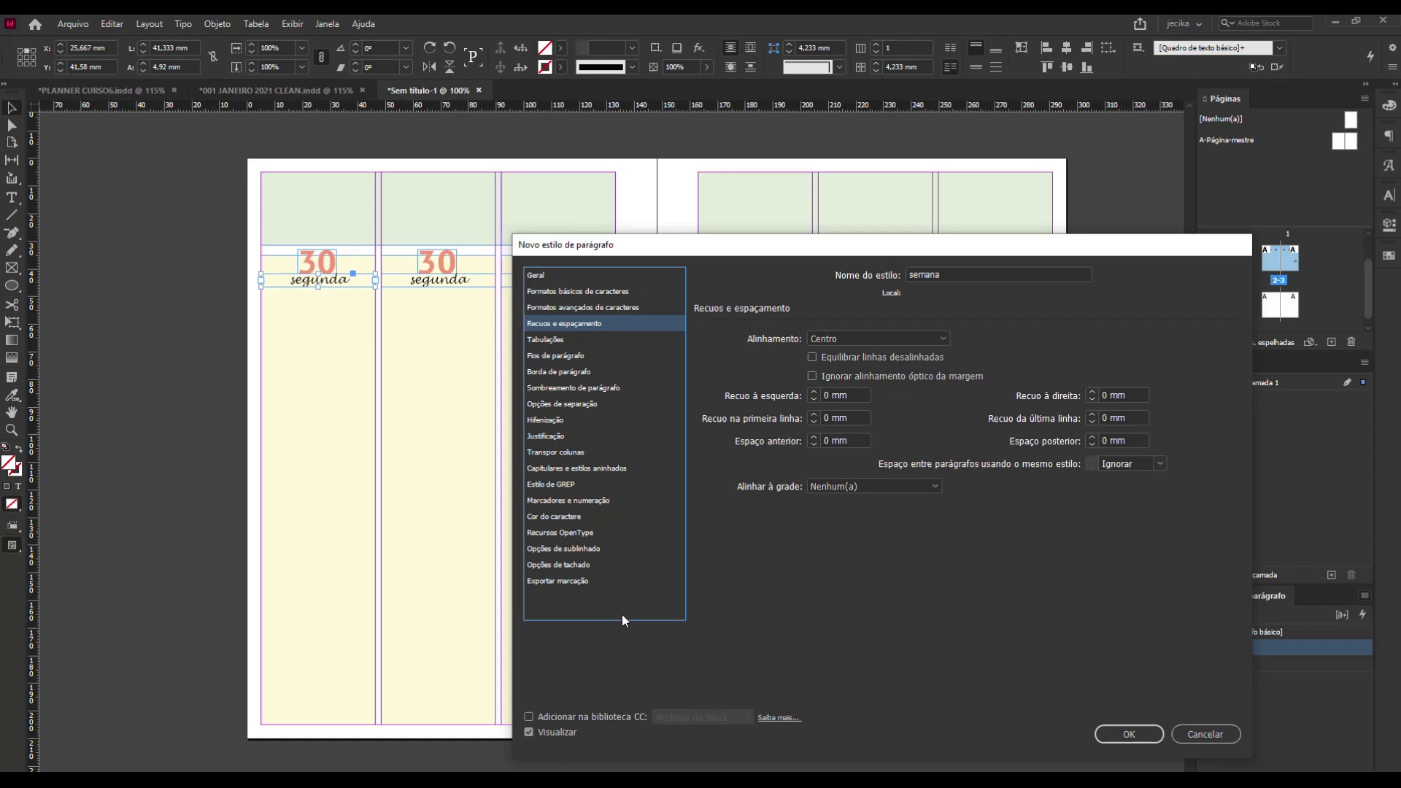
click(563, 519)
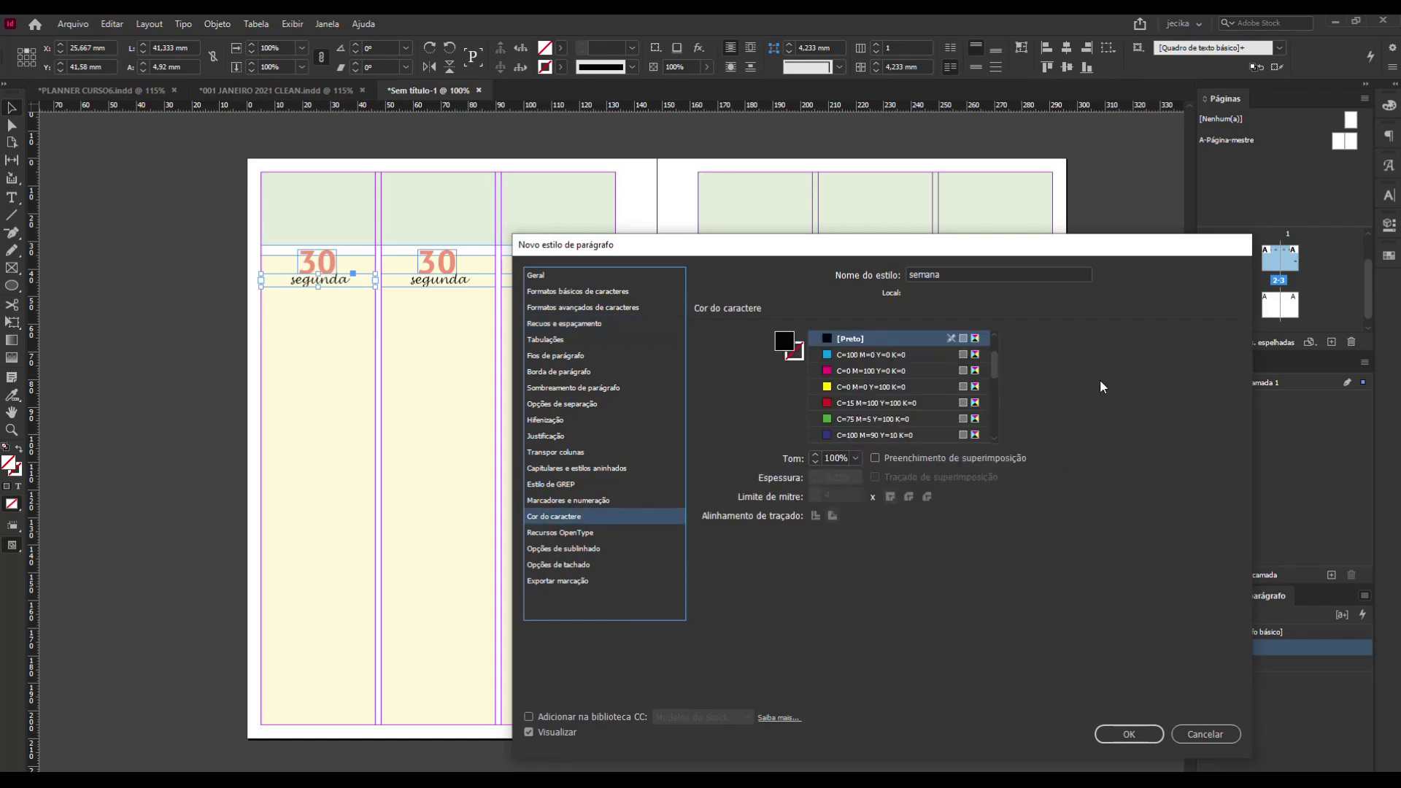
scroll(955, 378, down, 2)
scroll(954, 378, down, 3)
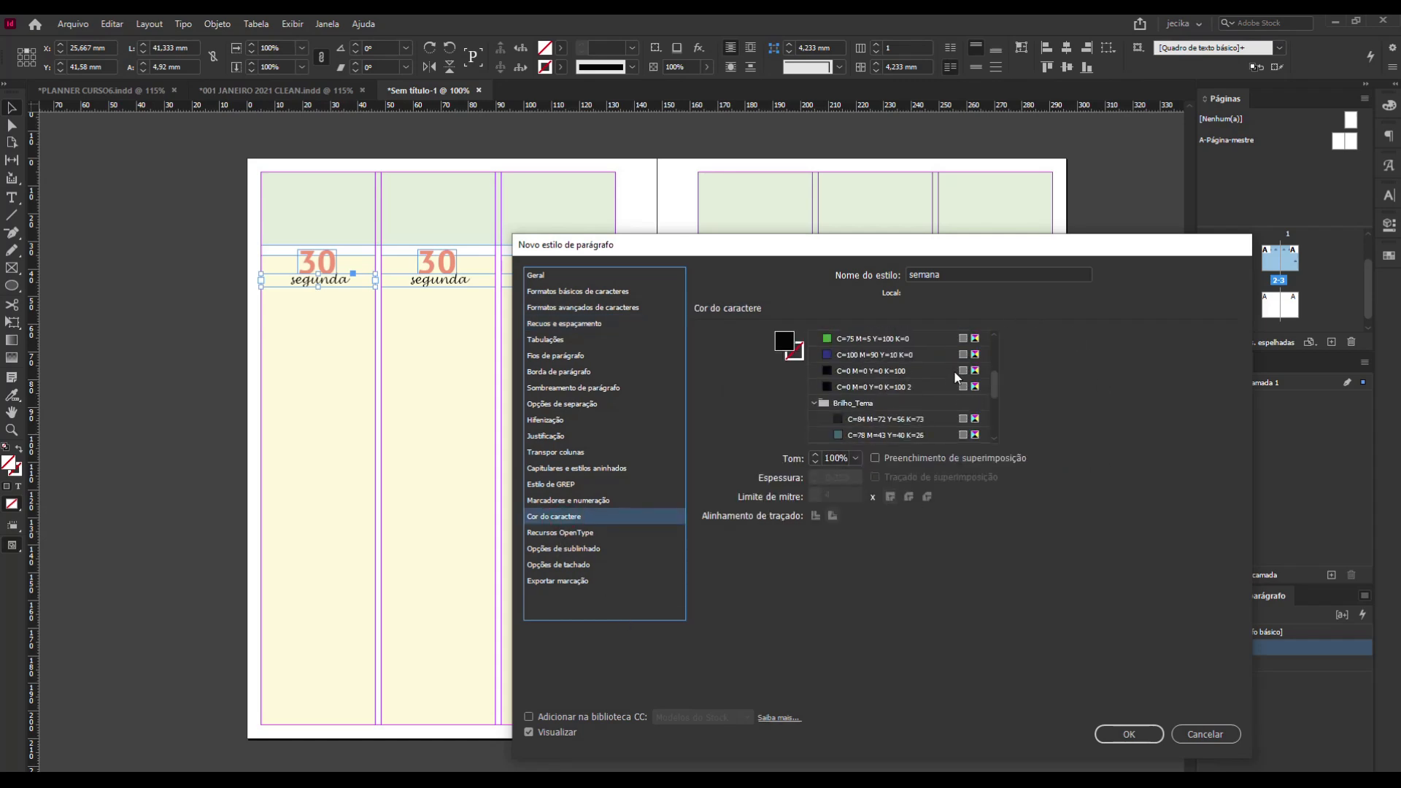
scroll(903, 413, down, 3)
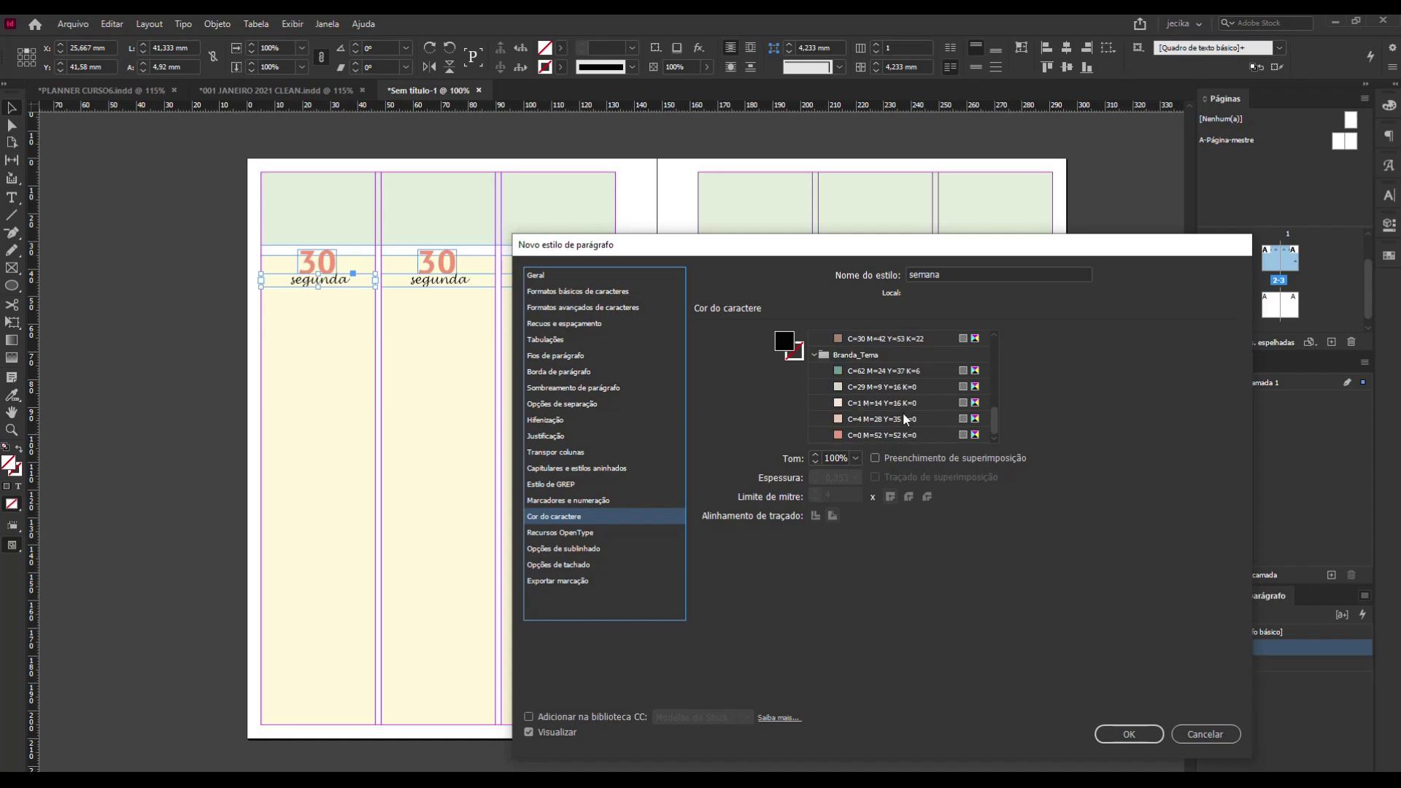
scroll(904, 413, up, 1)
click(870, 388)
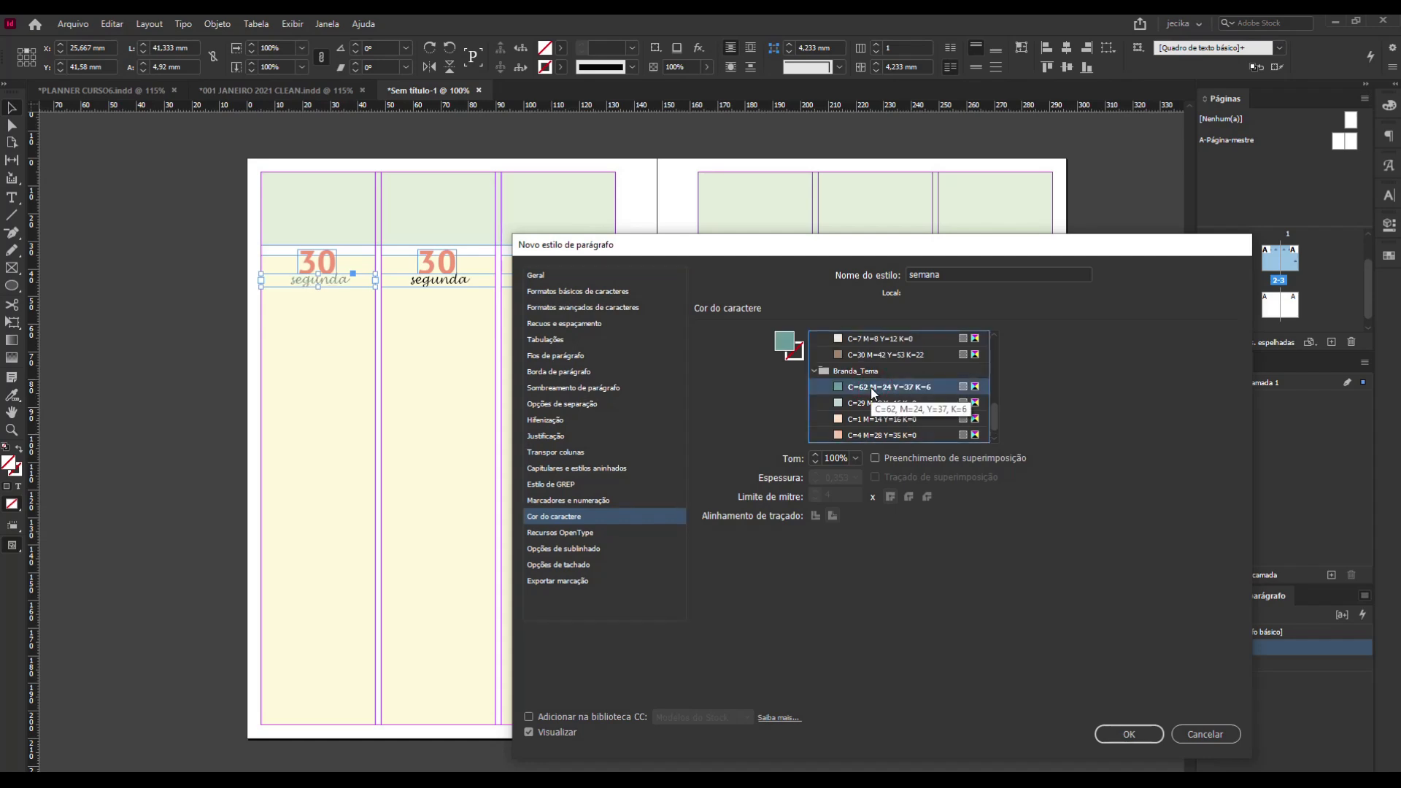
click(1128, 734)
Apply the semana paragraph style to the six remaining black weekday names across both pages.
click(459, 280)
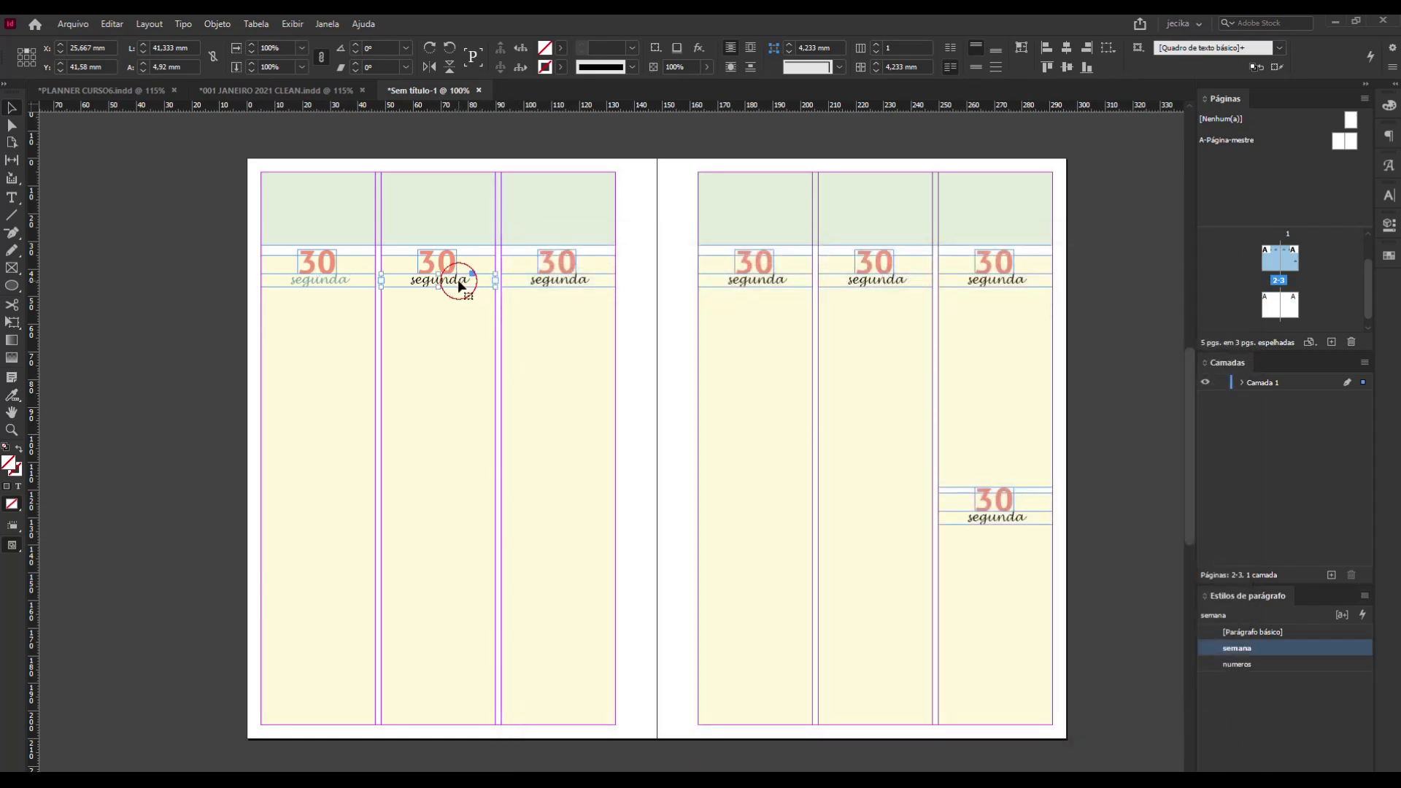
shift+click(559, 281)
shift+click(759, 283)
shift+click(888, 284)
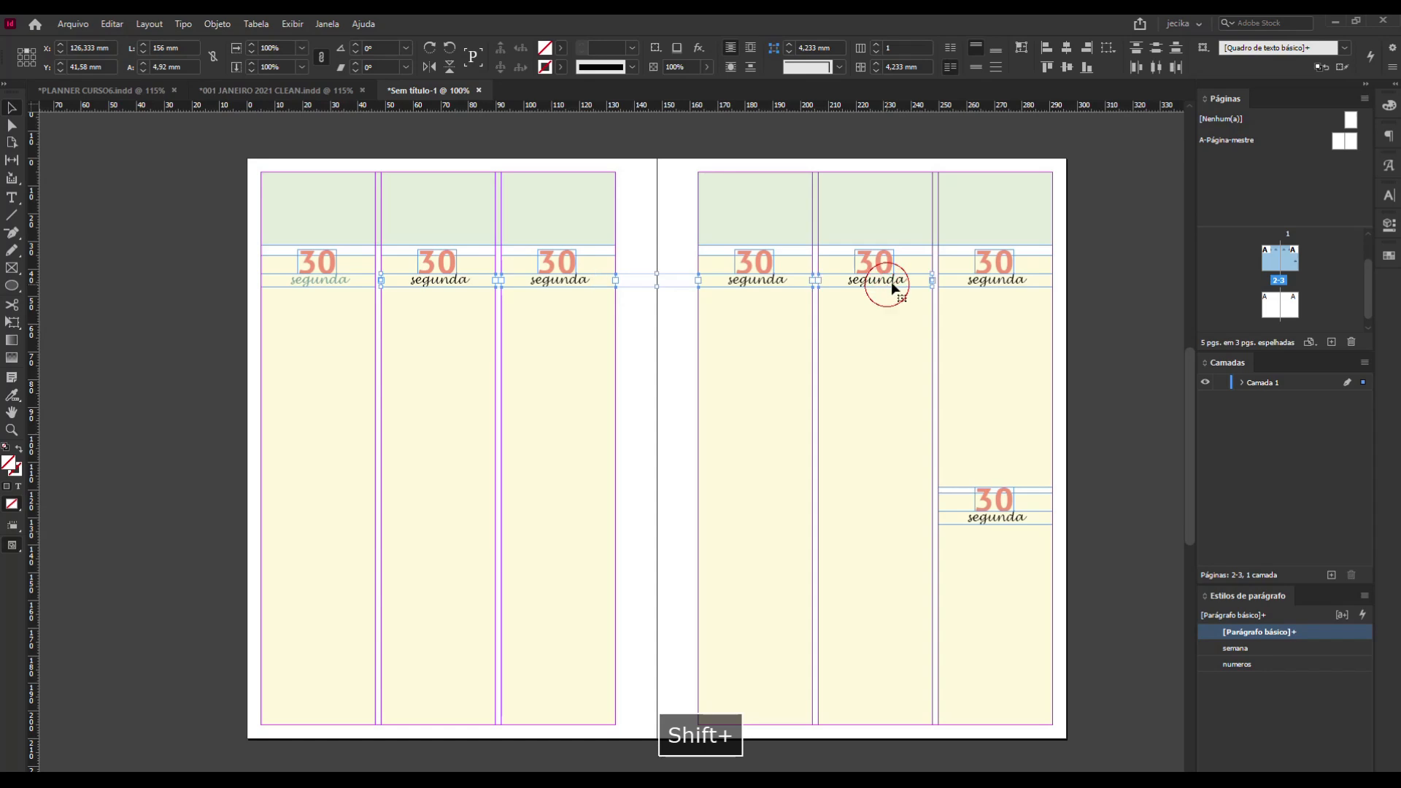
shift+click(970, 285)
shift+click(995, 520)
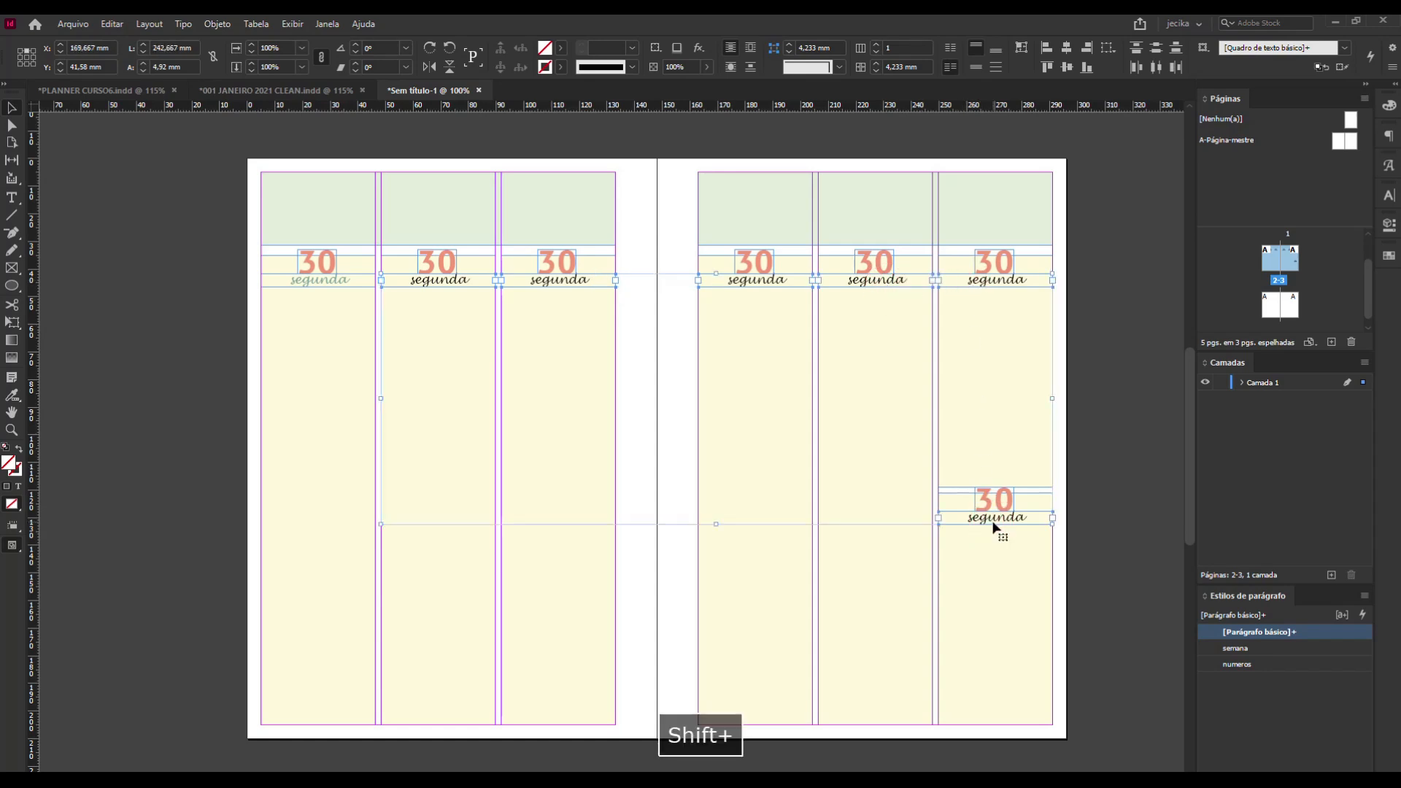
click(1251, 650)
click(1143, 288)
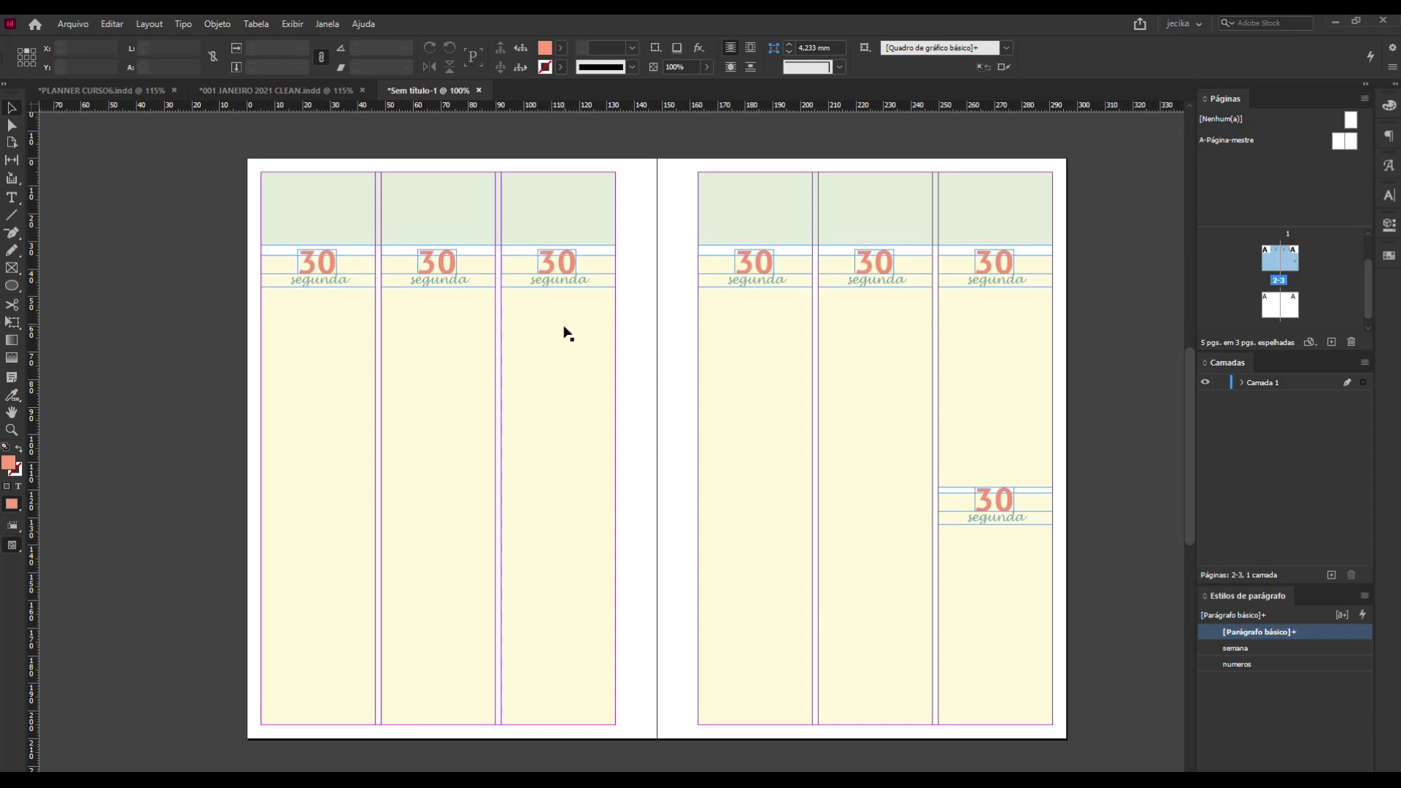
Select the left page's green header block and check the header and section layout in PLANNER CURSO6.indd for reference.
click(487, 205)
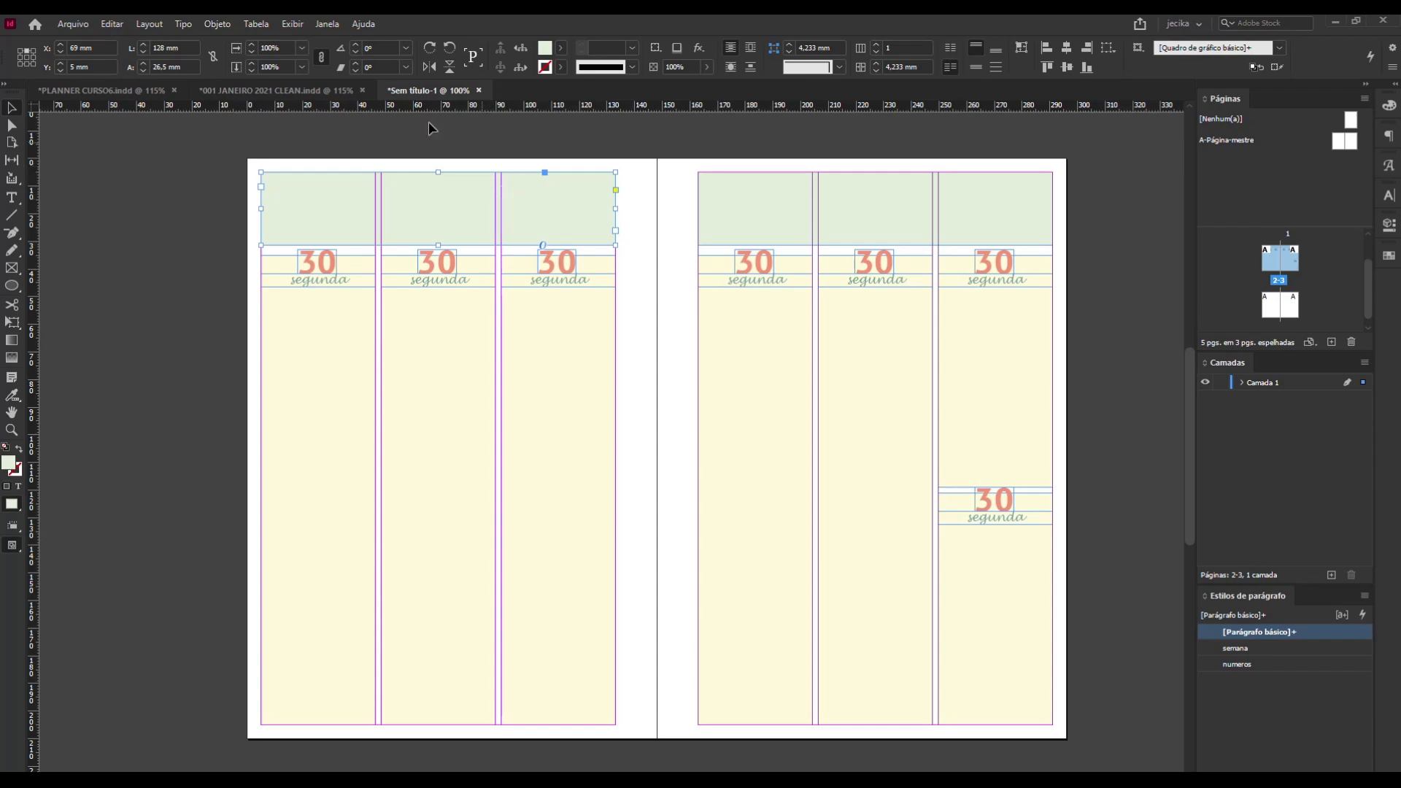
click(103, 93)
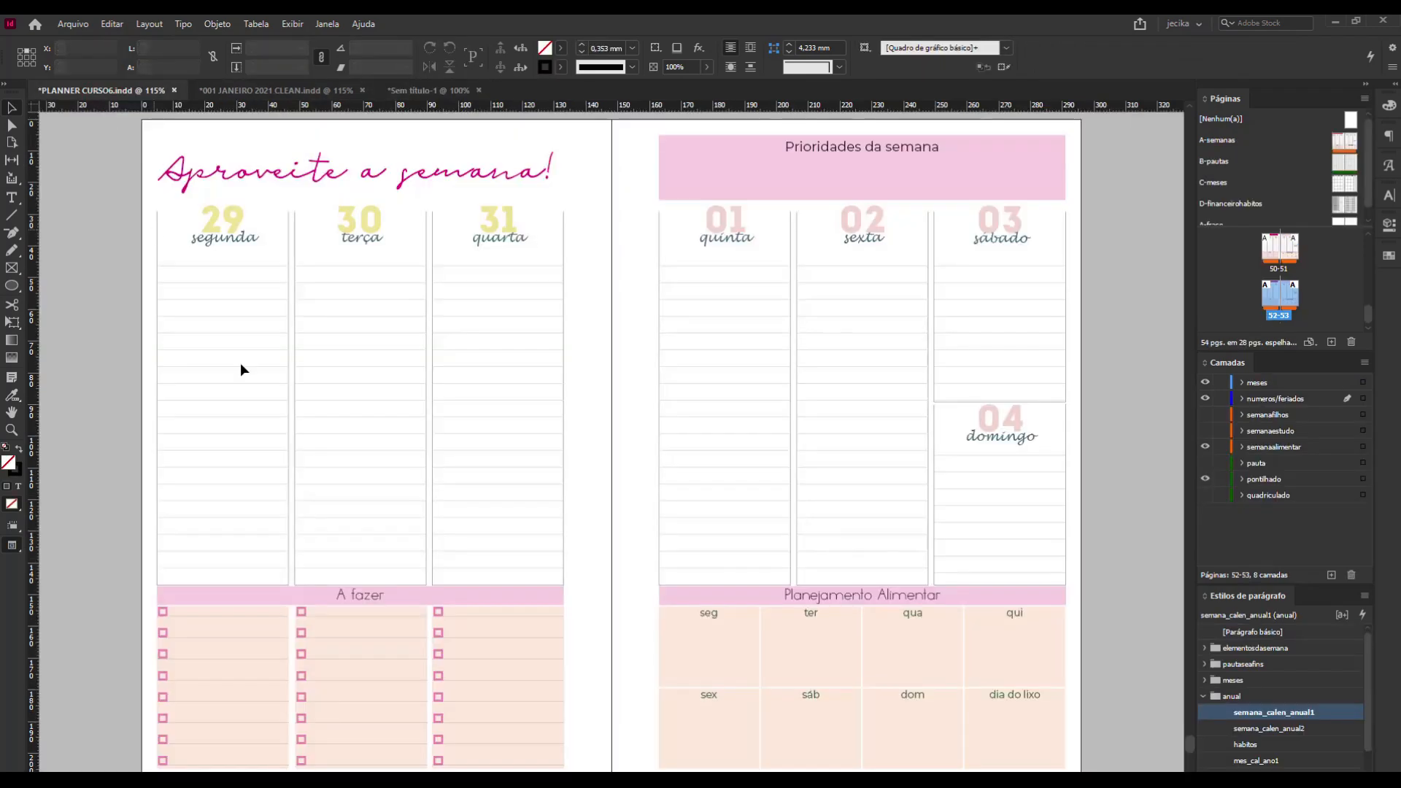
scroll(431, 642, down, 3)
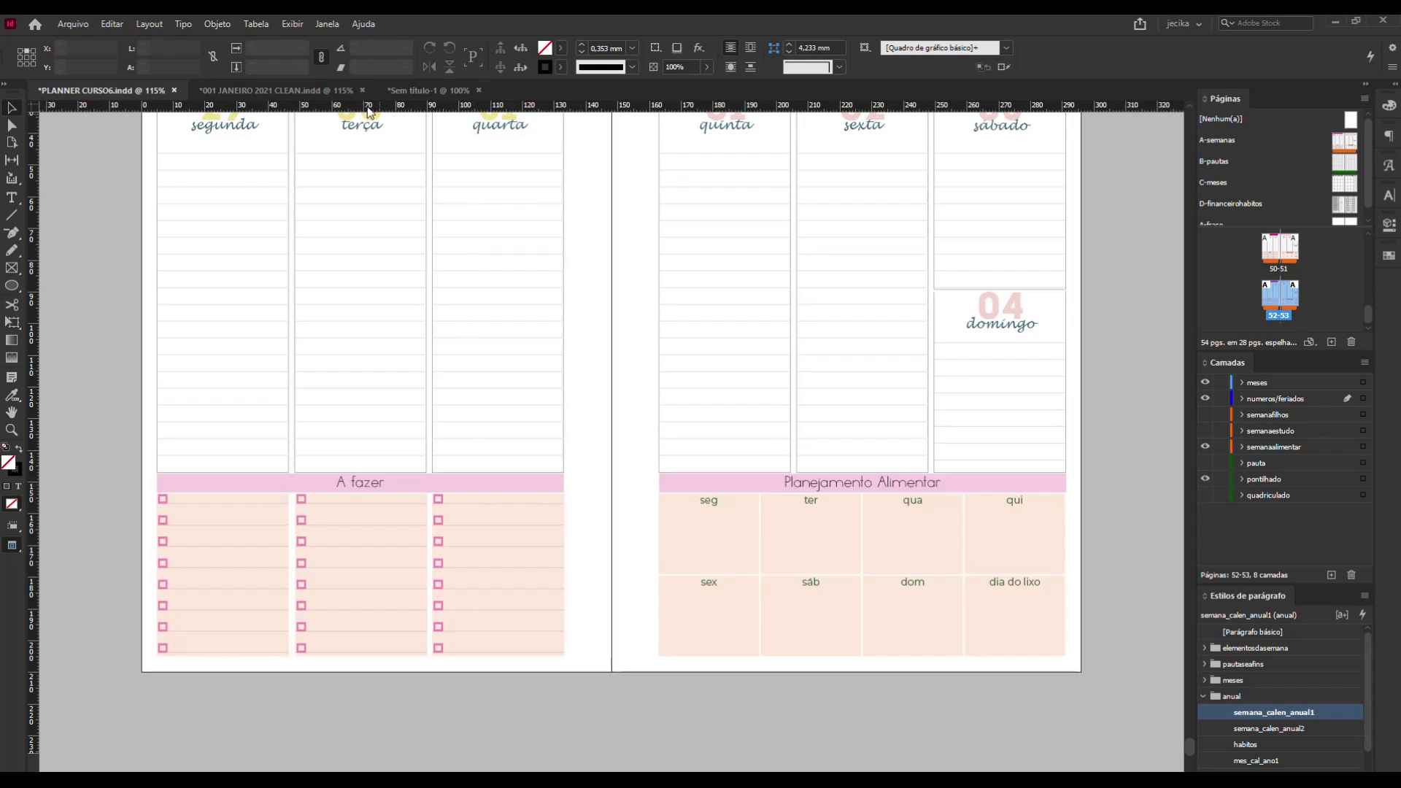
click(435, 92)
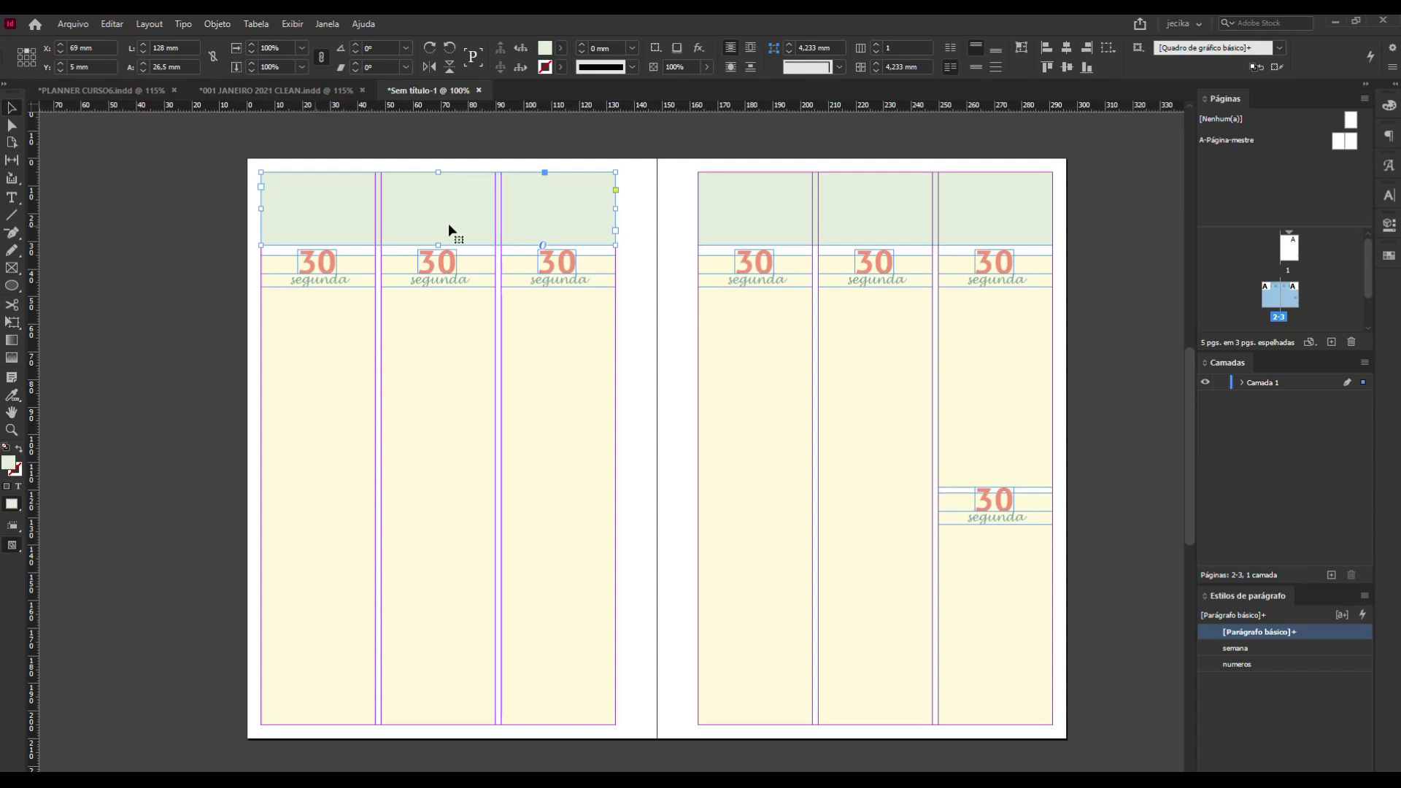
mouse_move(616, 246)
mouse_down()
mouse_move(388, 238)
mouse_move(580, 257)
mouse_move(453, 234)
mouse_move(616, 245)
mouse_up()
click(184, 47)
text(/2)
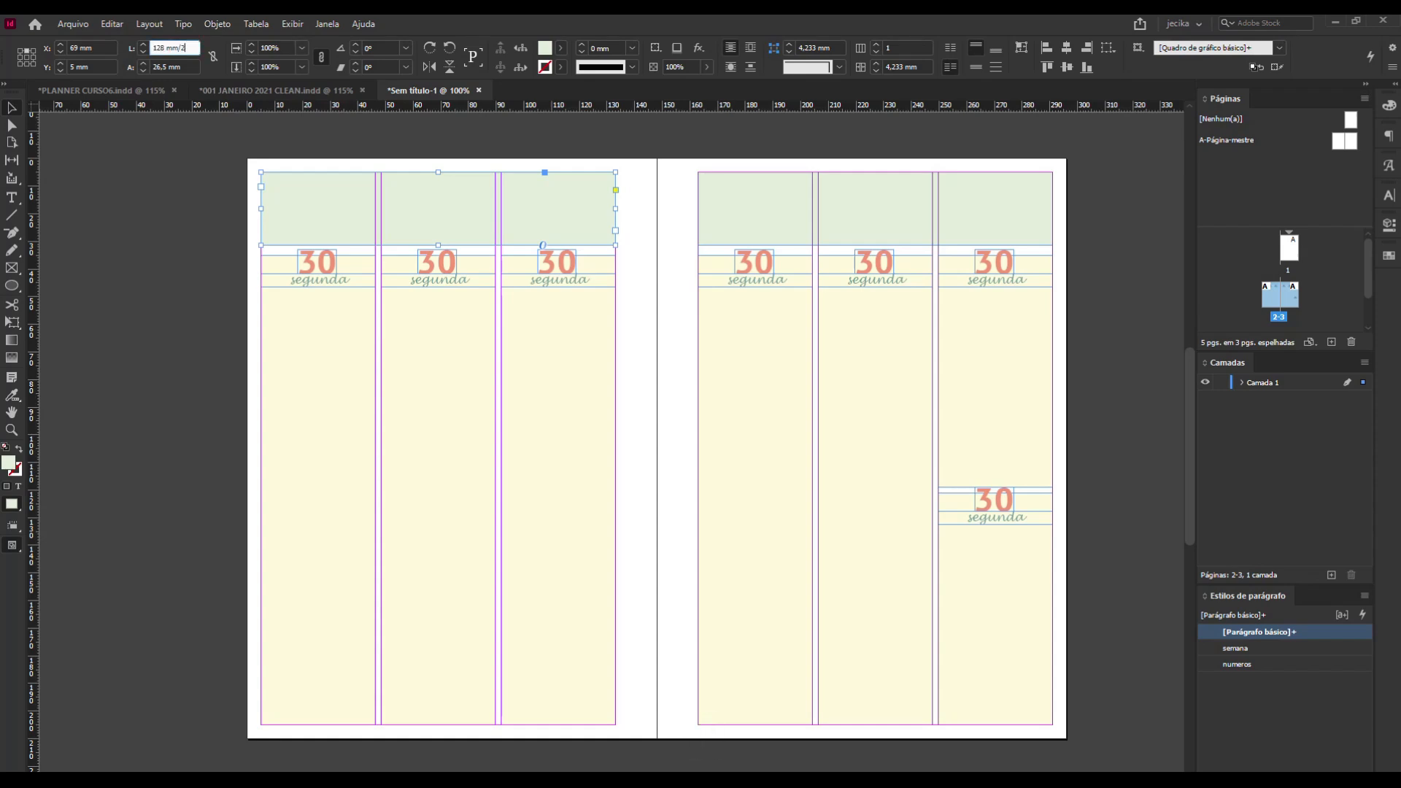
key(Return)
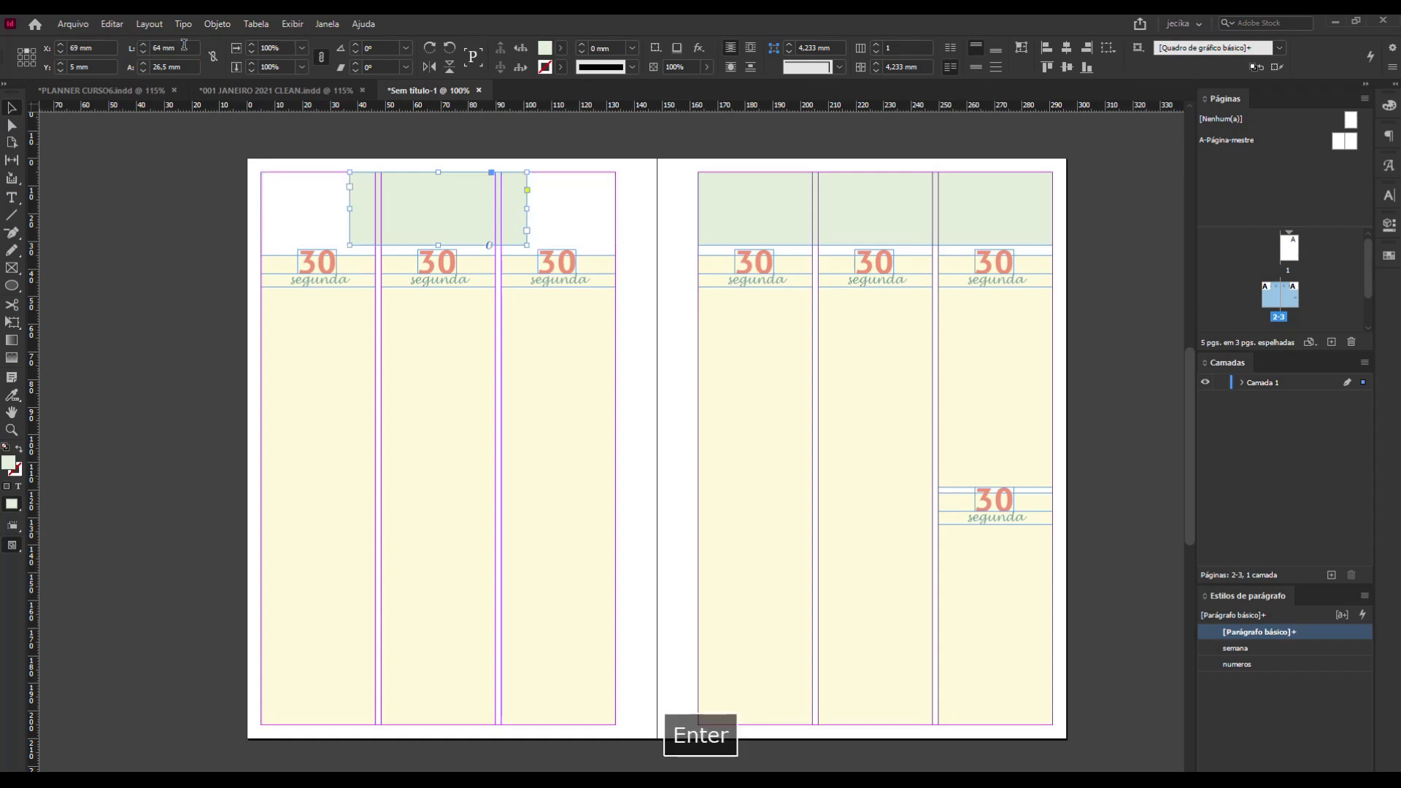
key(ctrl+z)
Set the left page's green header block's reference point to its top-left corner and halve its width to 64 mm.
click(22, 57)
click(185, 45)
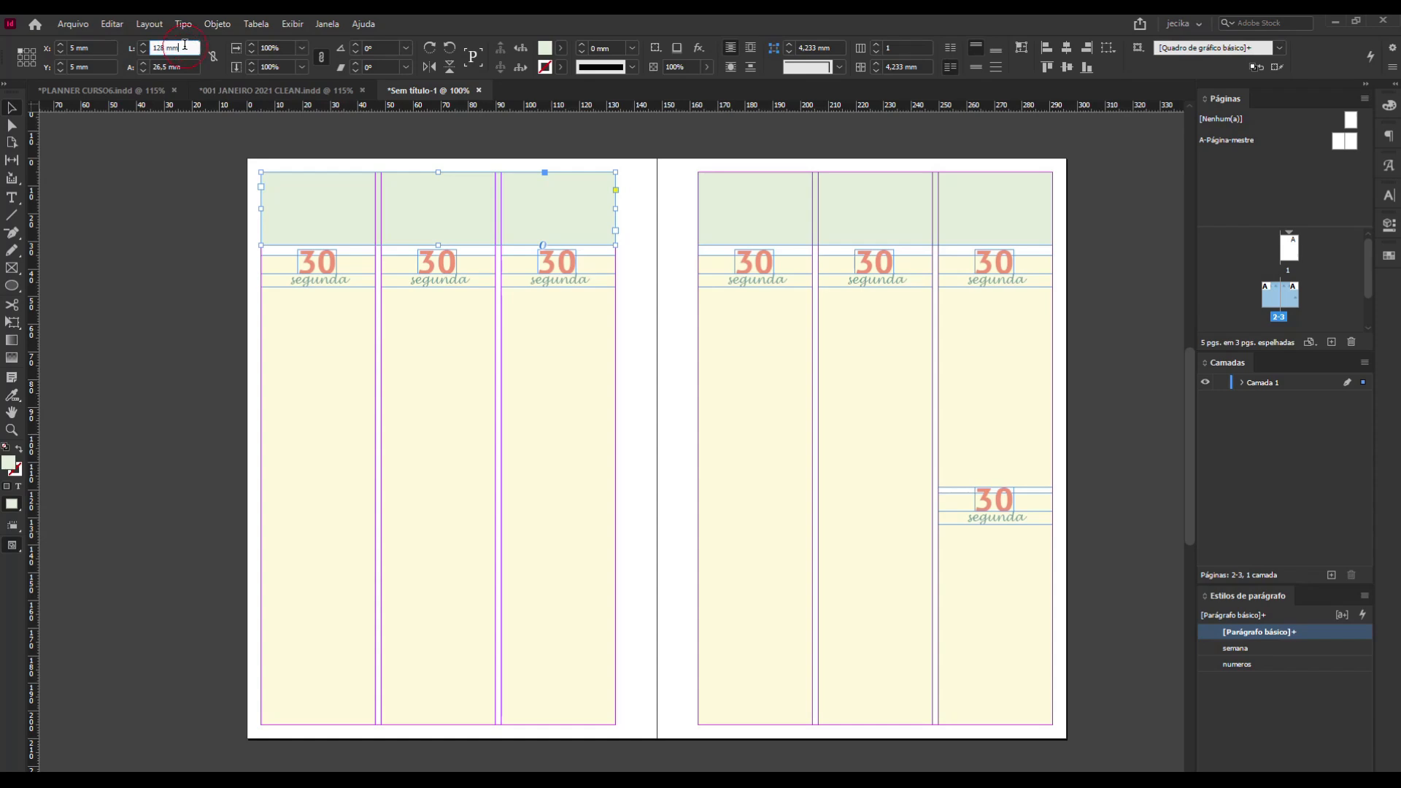
text(/2)
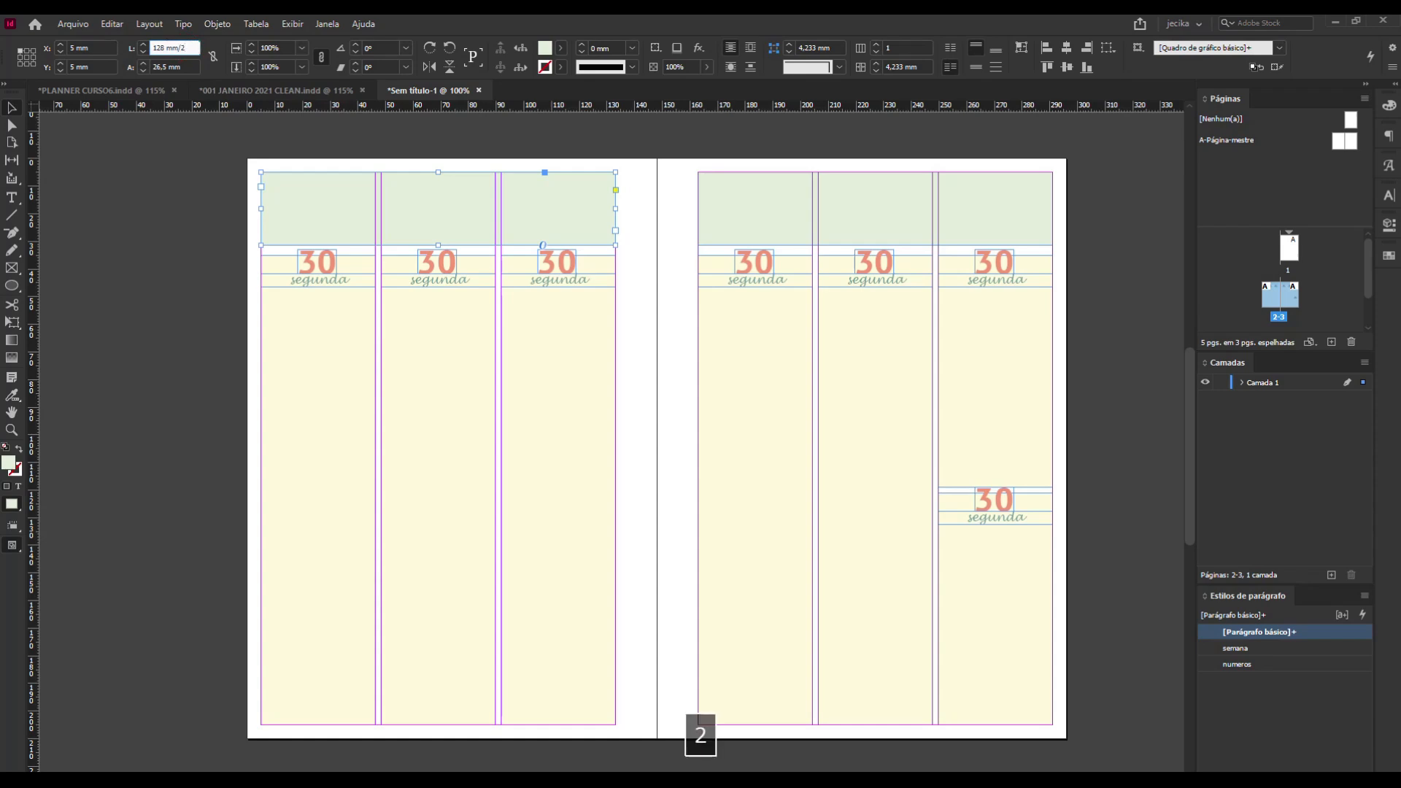
key(Return)
click(196, 65)
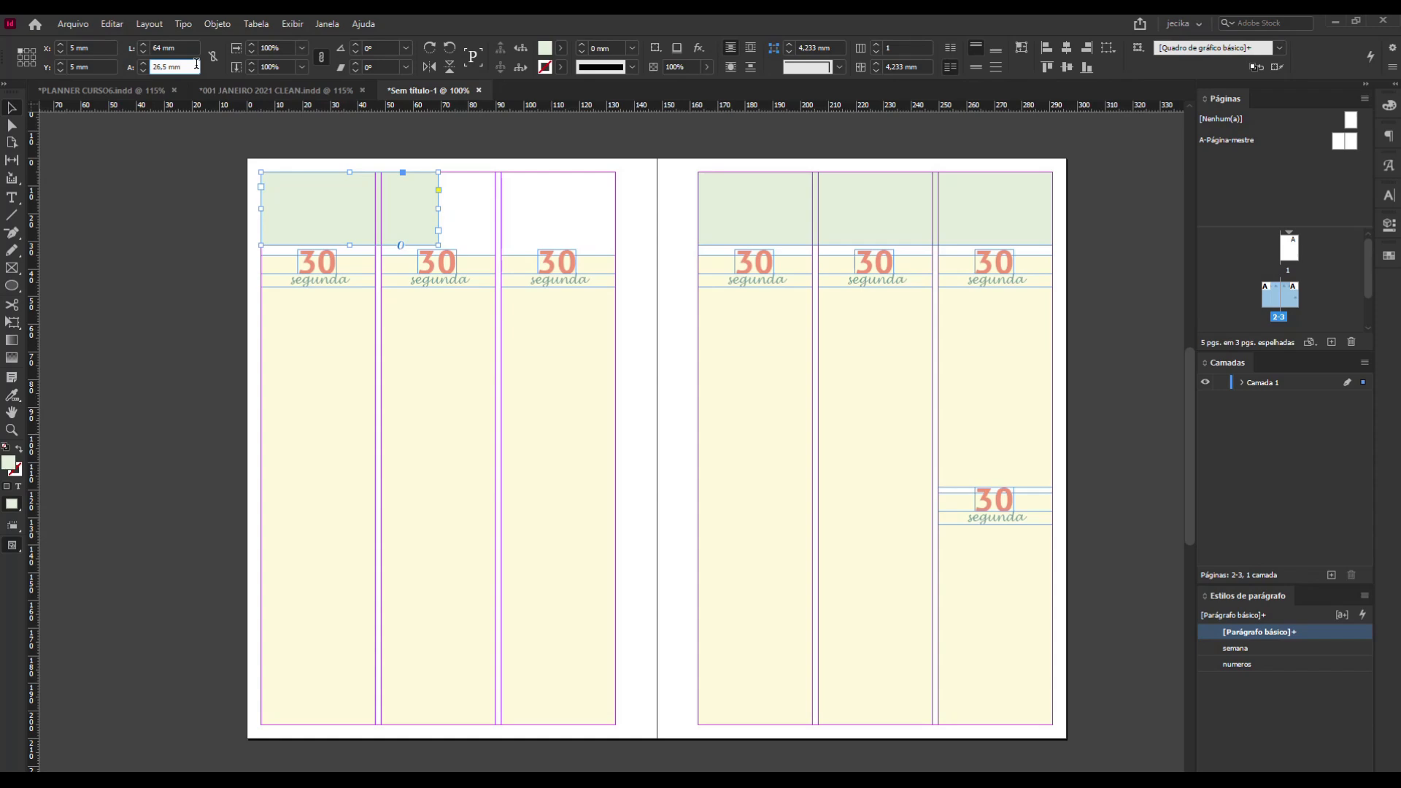
text(-1)
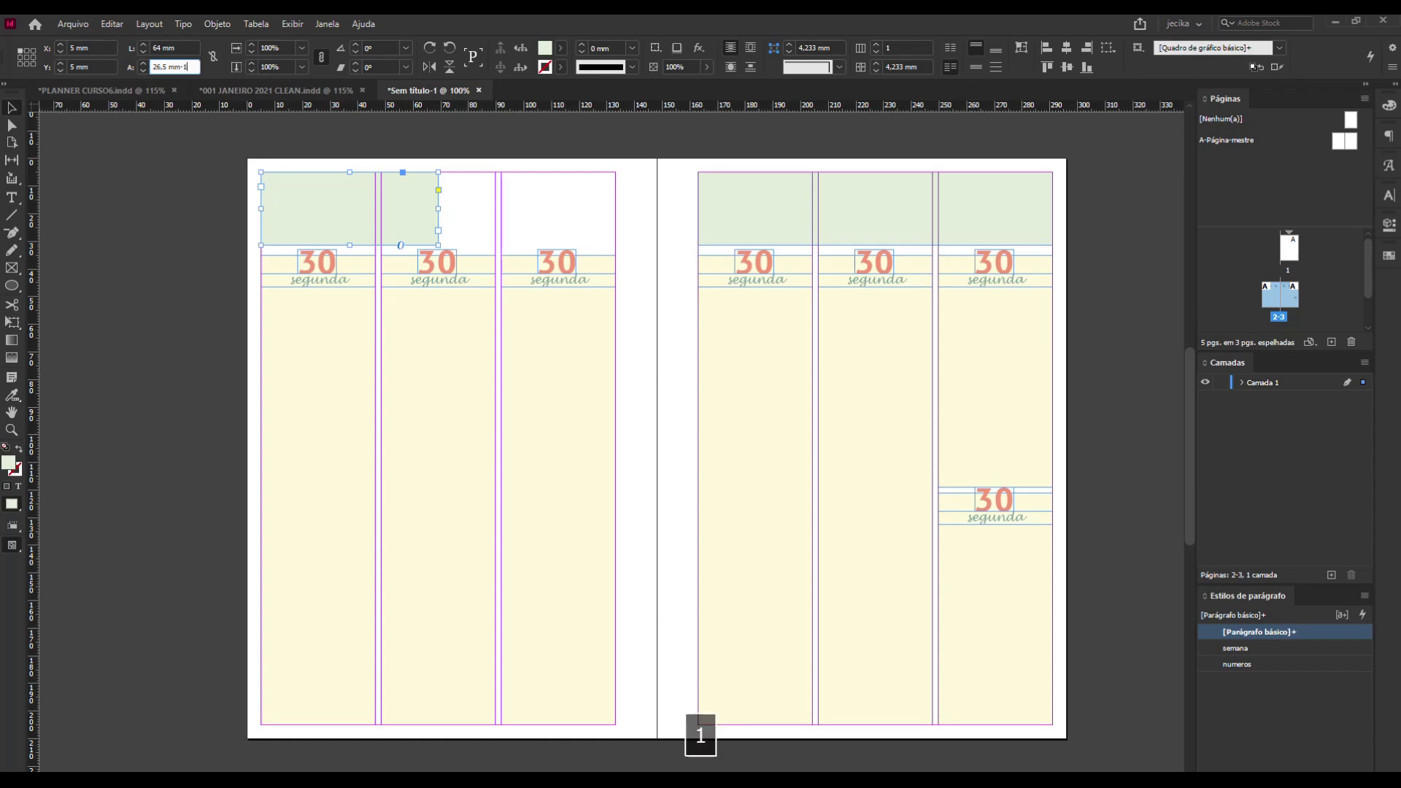
key(Return)
key(ctrl+z)
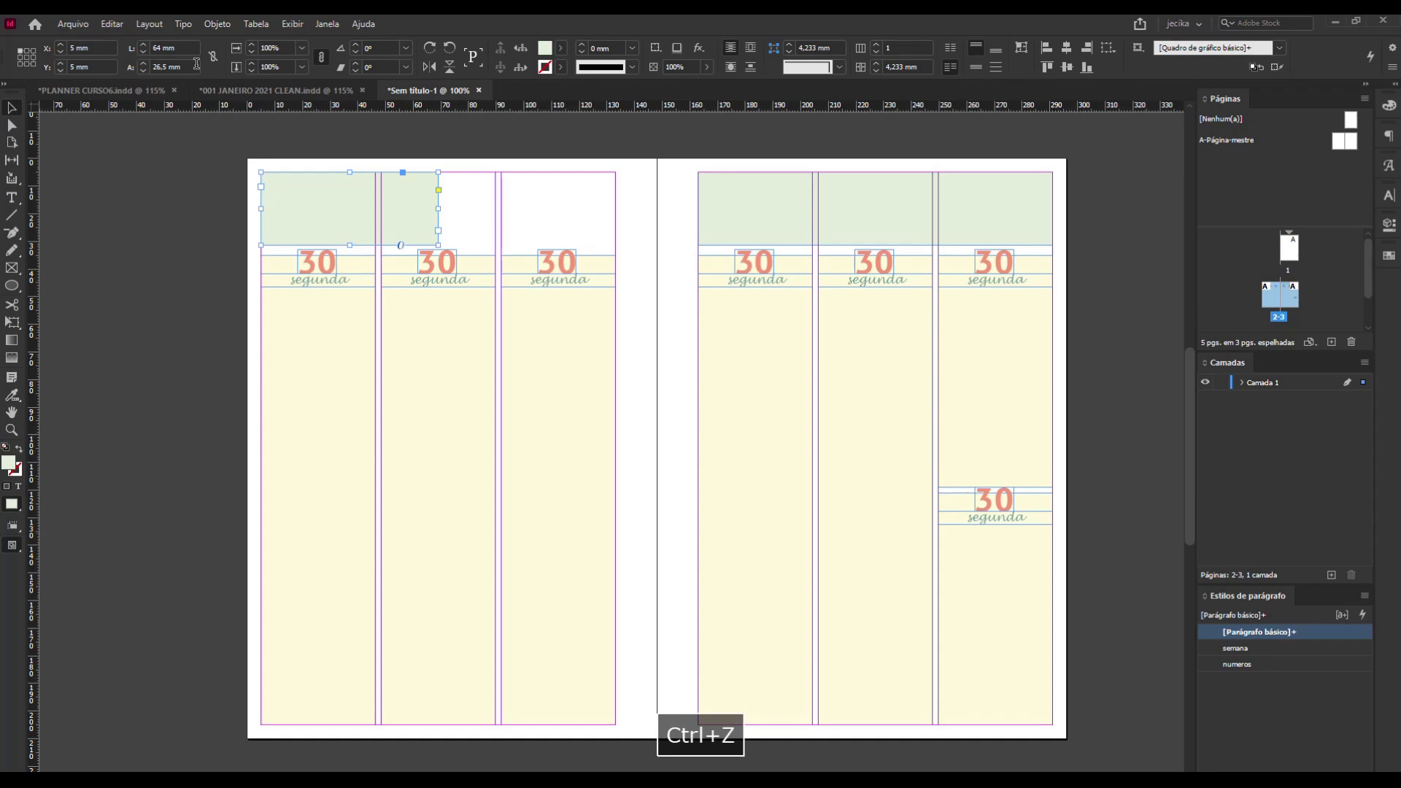
Try narrowing the green header block to 62 mm and placing a copy against the left page's right margin.
click(192, 48)
text(-)
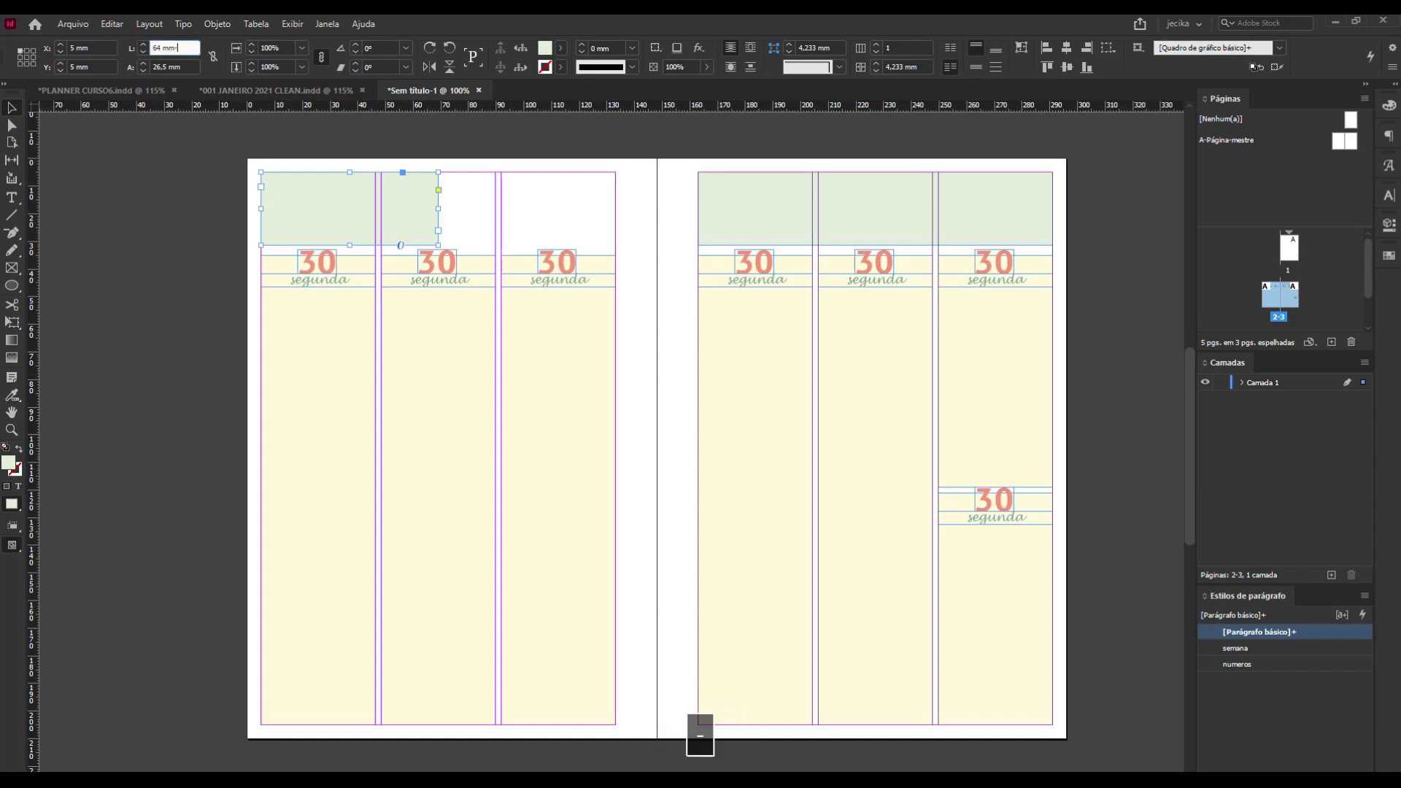
text(2)
key(Return)
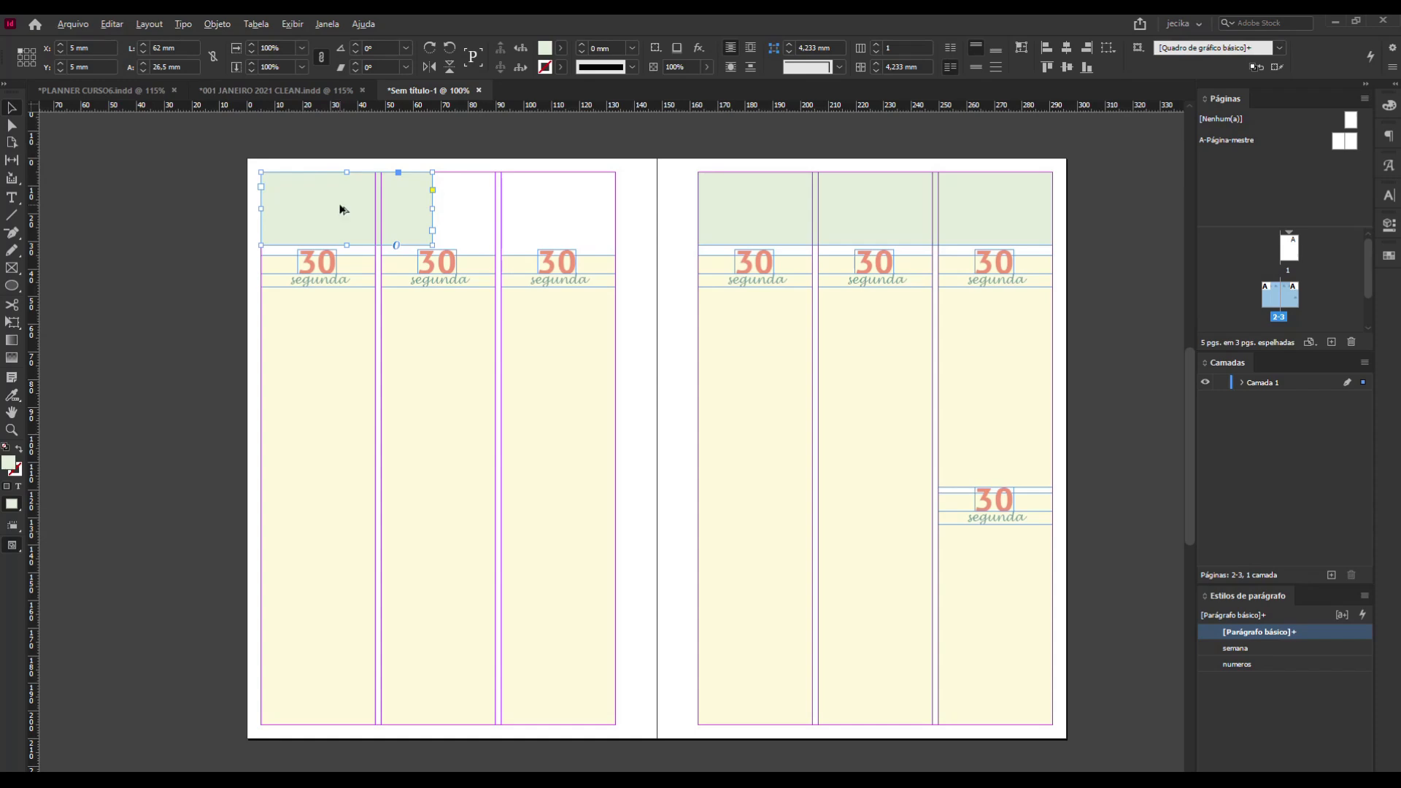
drag(340, 210, 527, 214)
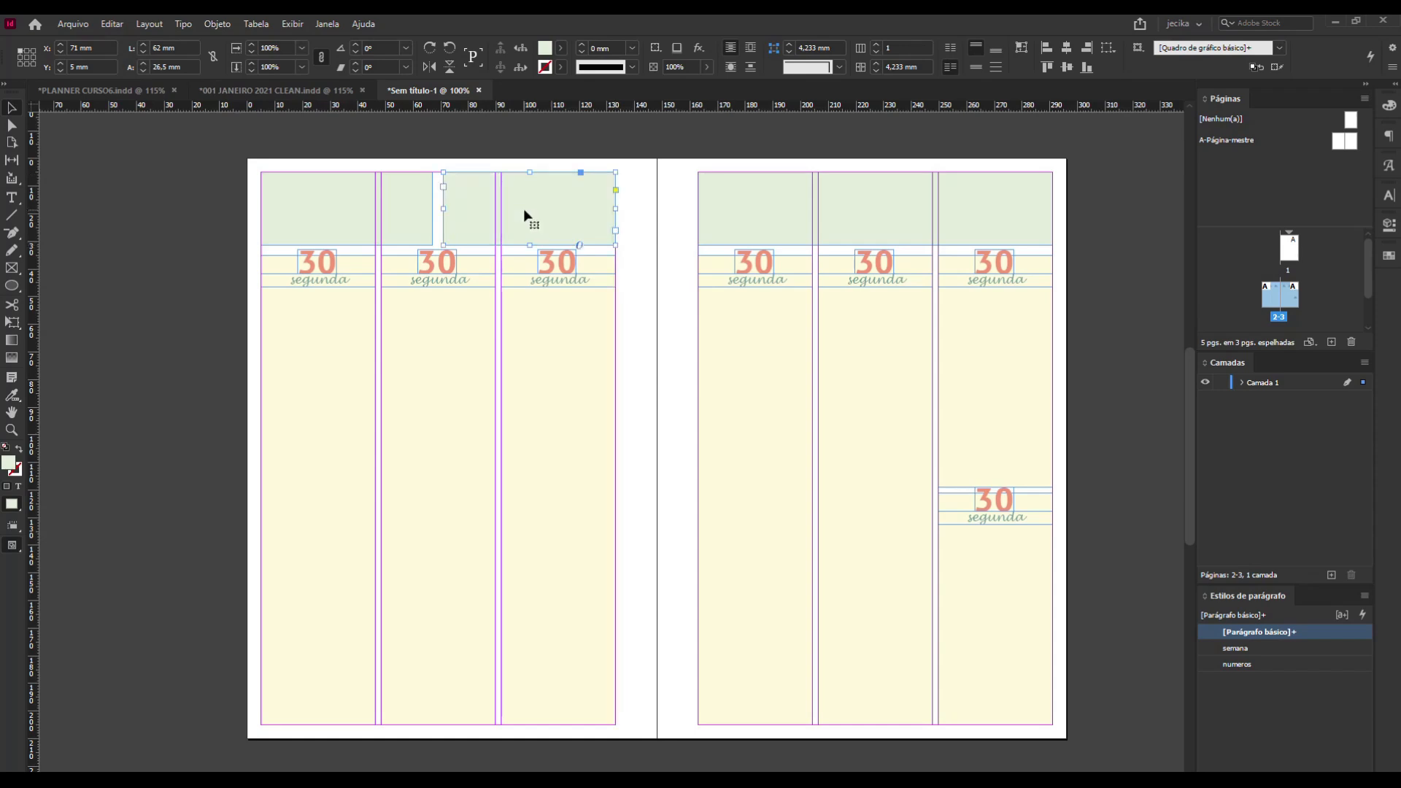
key(ctrl+z)
key(ctrl+z)
Set the green header block's width to 63 mm and place a copy of it flush with the left page's right margin.
click(172, 47)
text(-1)
key(Return)
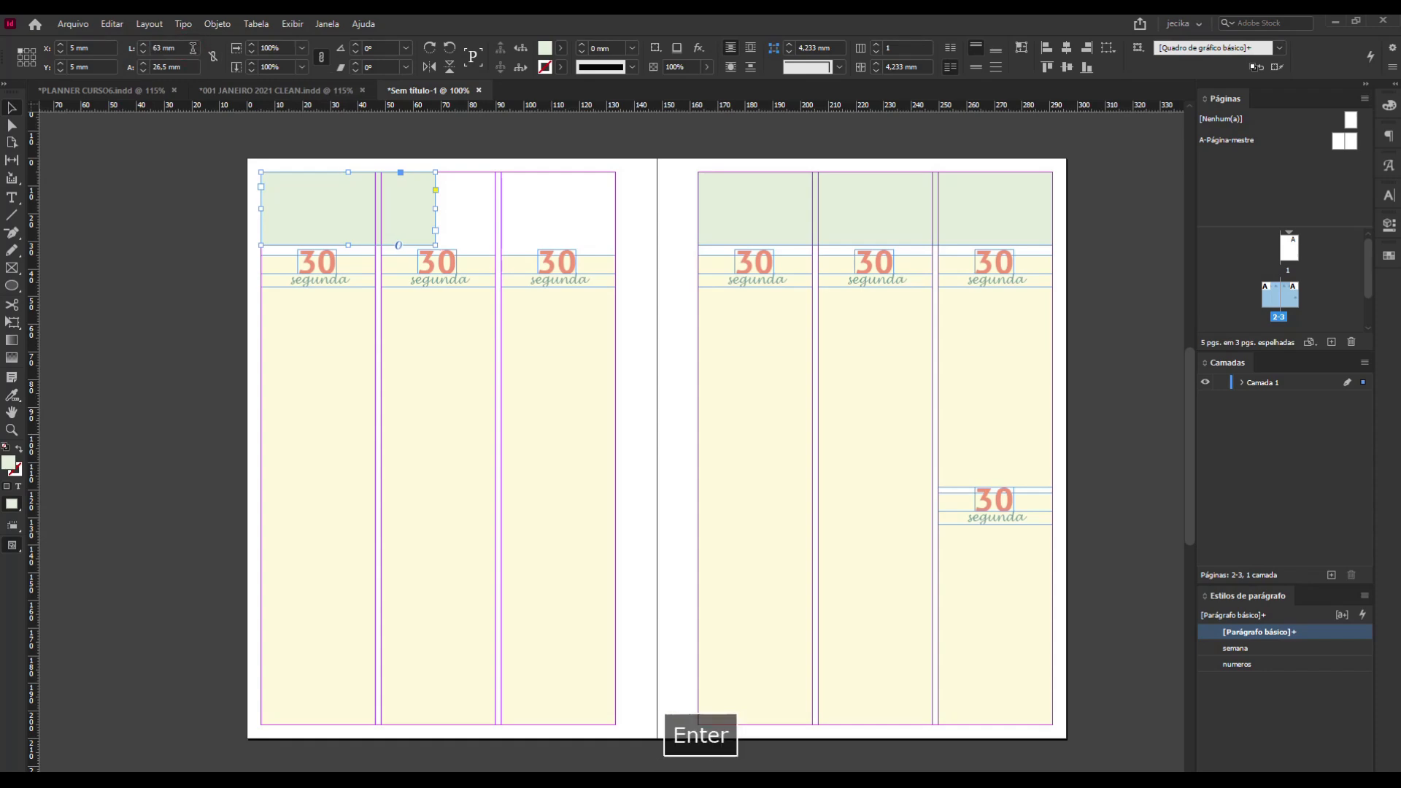
drag(344, 197, 530, 214)
click(166, 176)
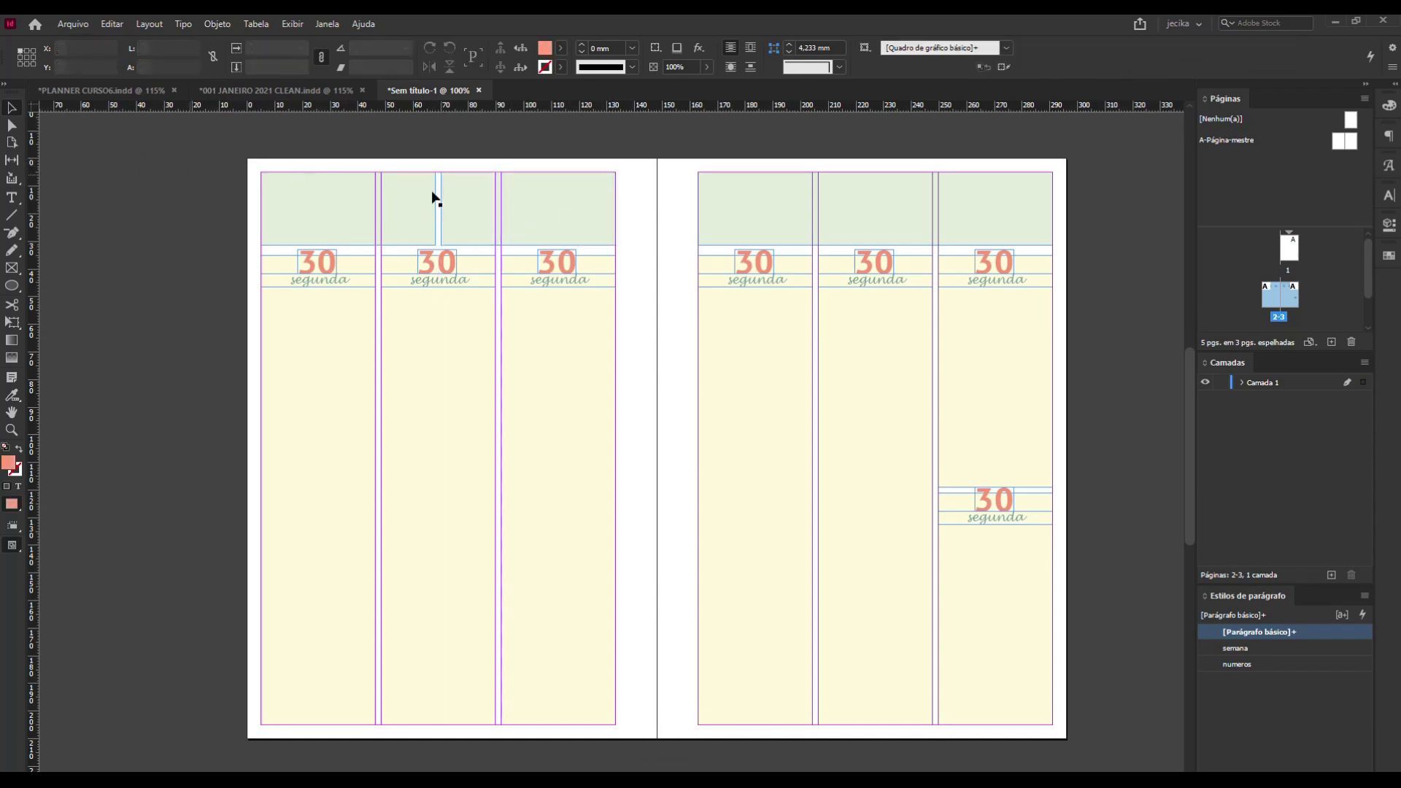
Activate the Type tool and examine the header and section titles of the finished weekly spread in PLANNER CURSO6.indd.
click(12, 197)
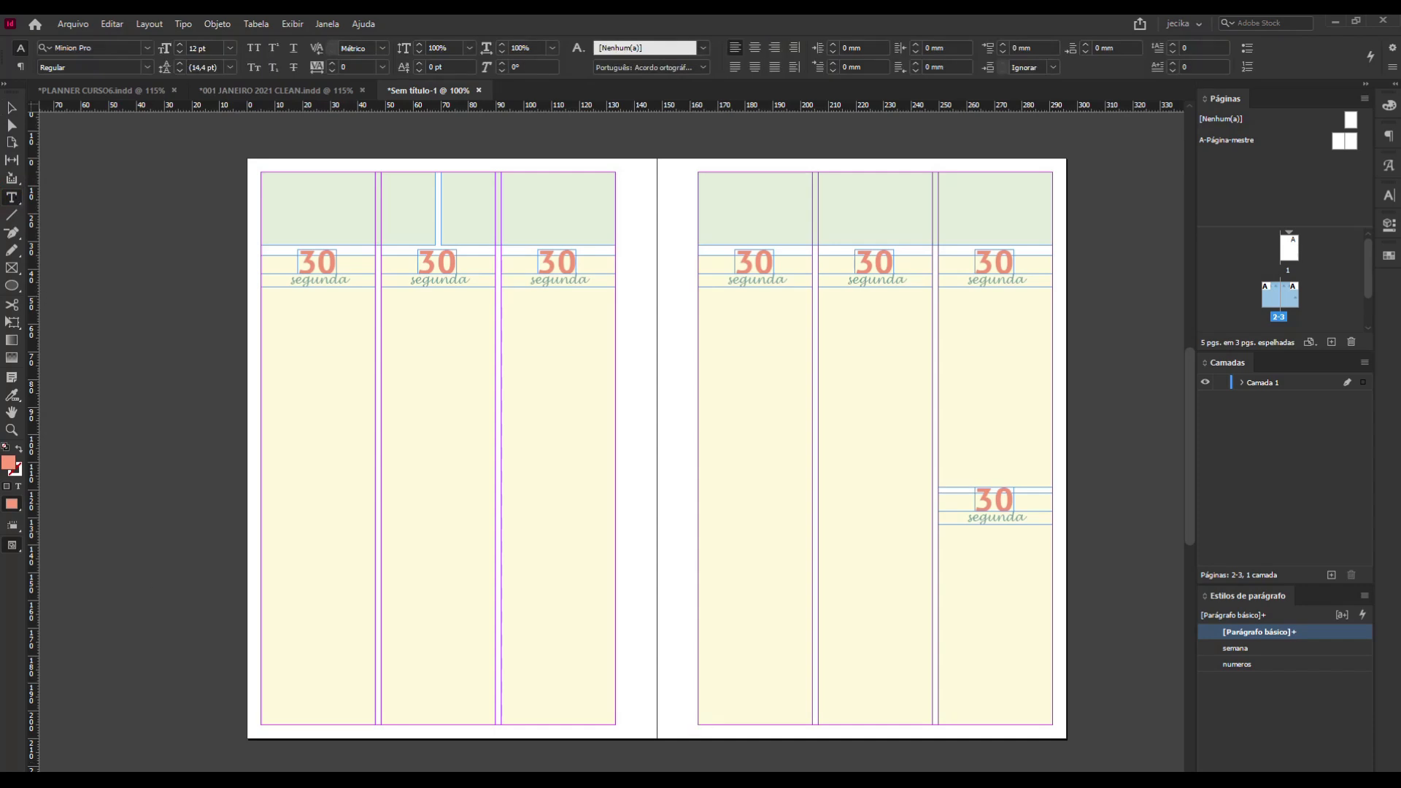
click(115, 90)
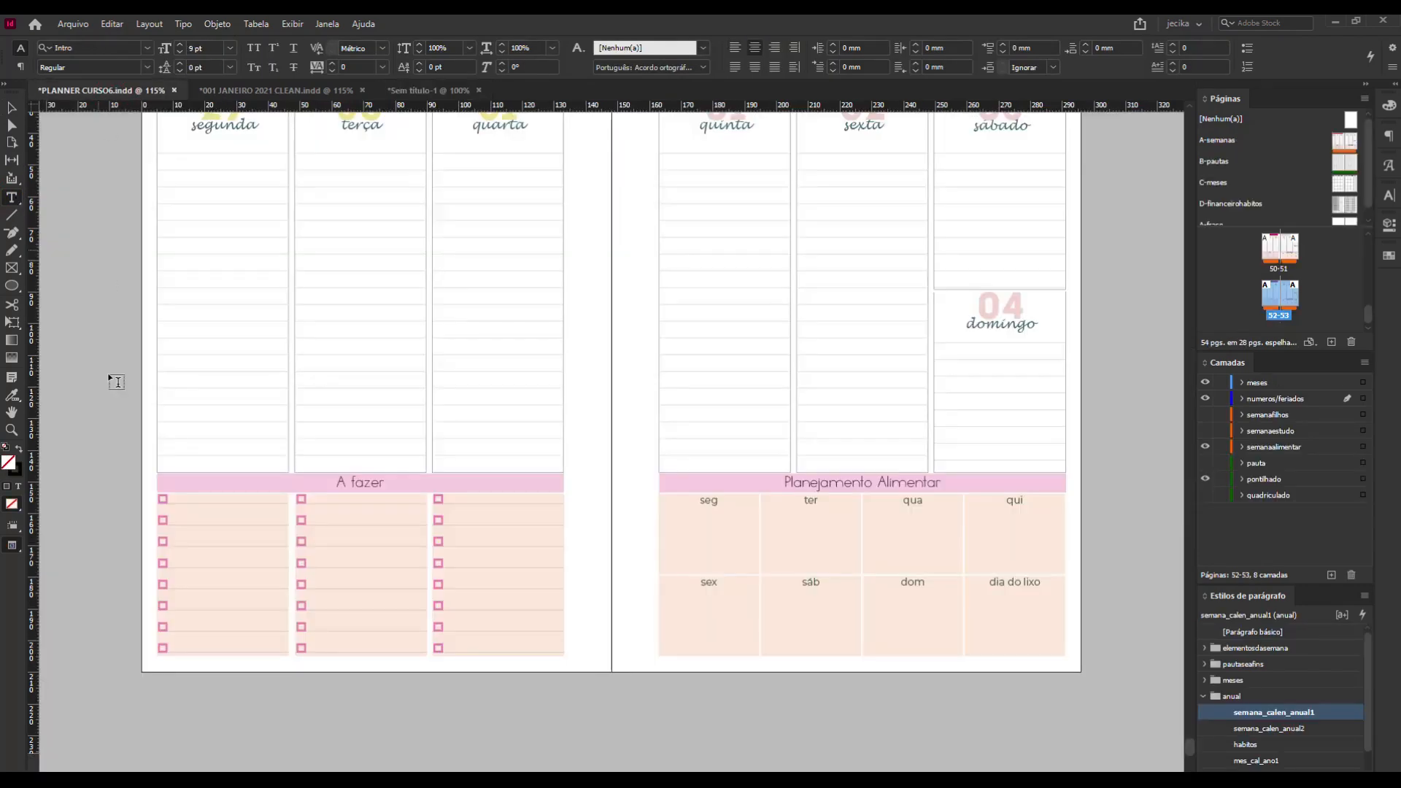
scroll(657, 452, up, 4)
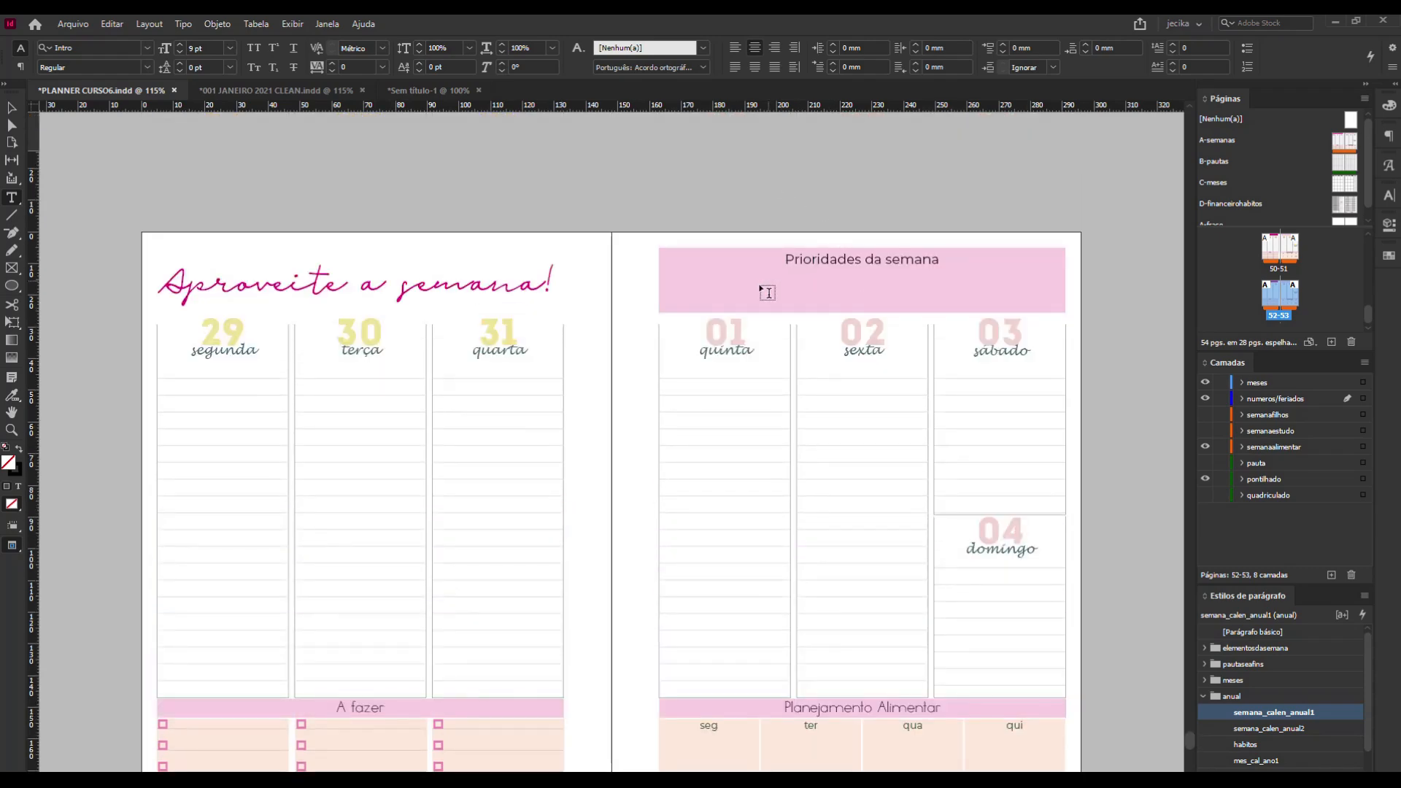
scroll(780, 284, down, 3)
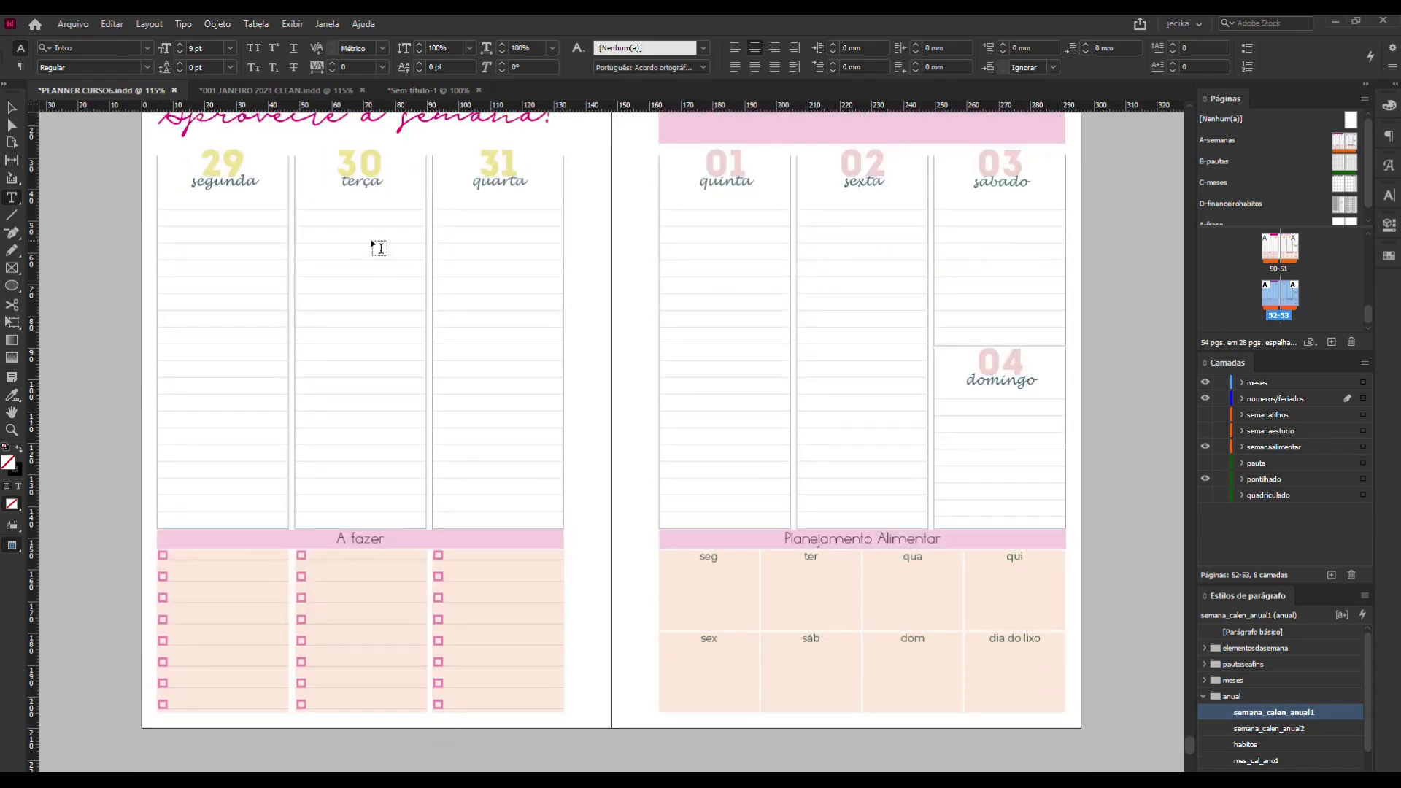
Switch to the Sem título-1 document and enter the title "Prioridades:" in the left page's first green header block.
click(428, 91)
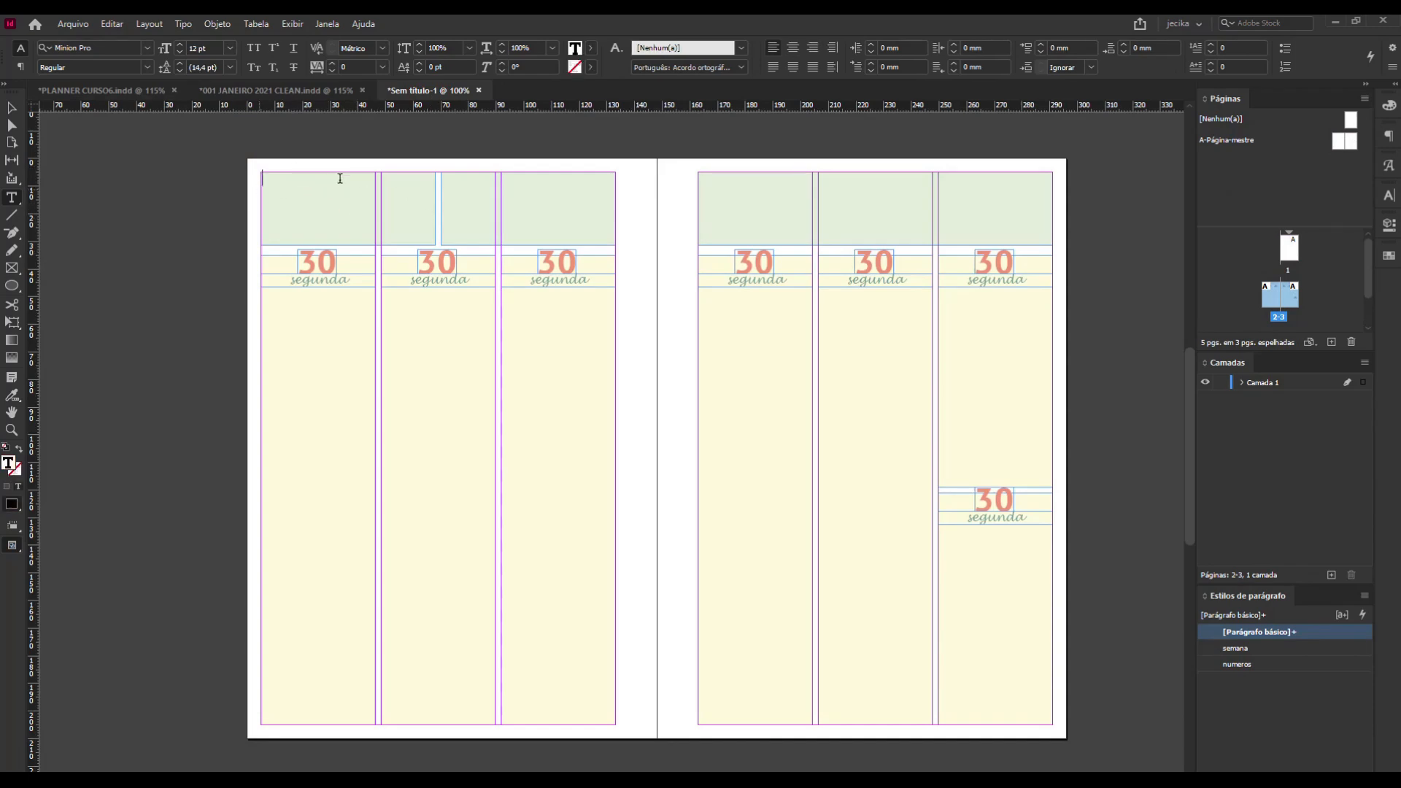
click(424, 169)
key(Caps_Lock)
text(Pr)
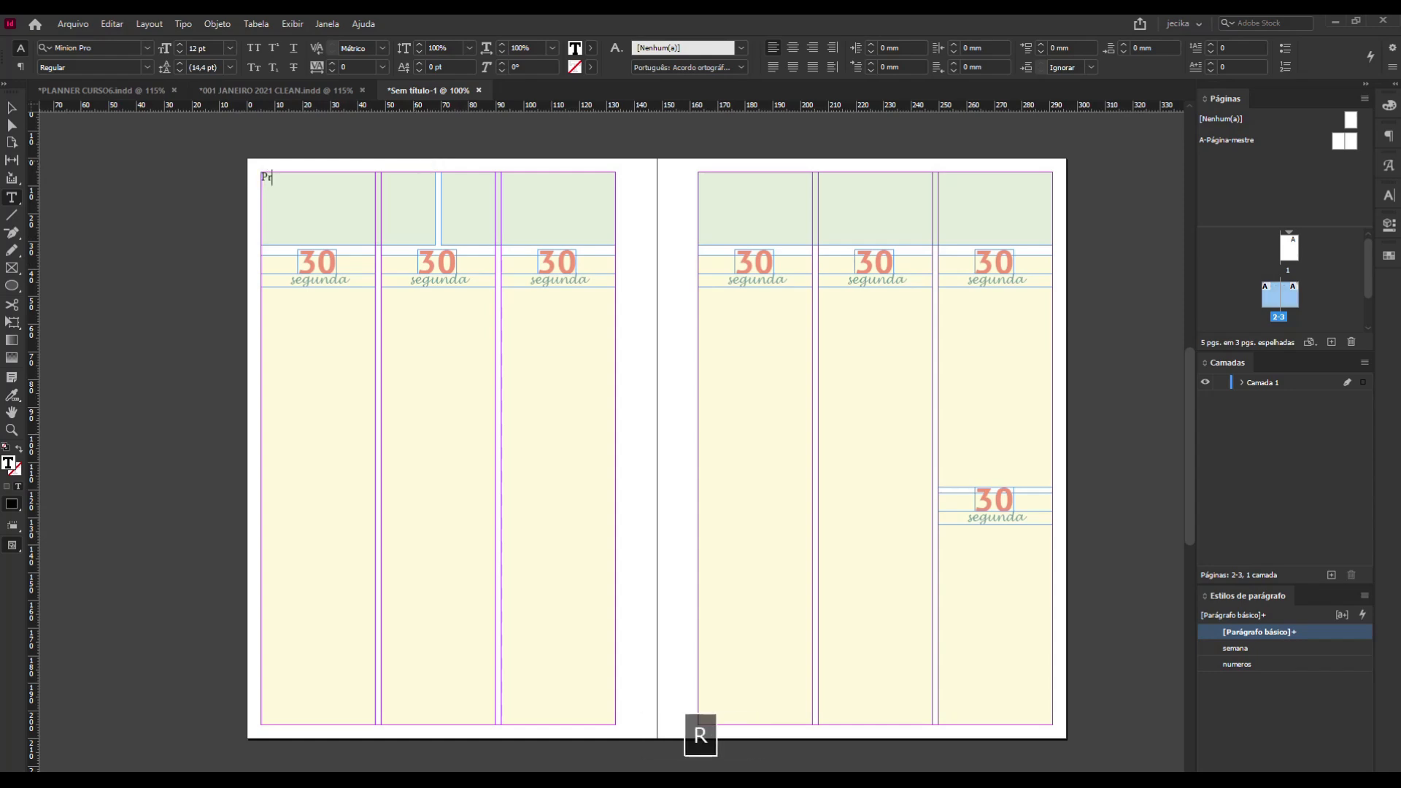
text(ioradades)
key(BackSpace)
key(BackSpace)
key(BackSpace)
key(BackSpace)
key(BackSpace)
key(BackSpace)
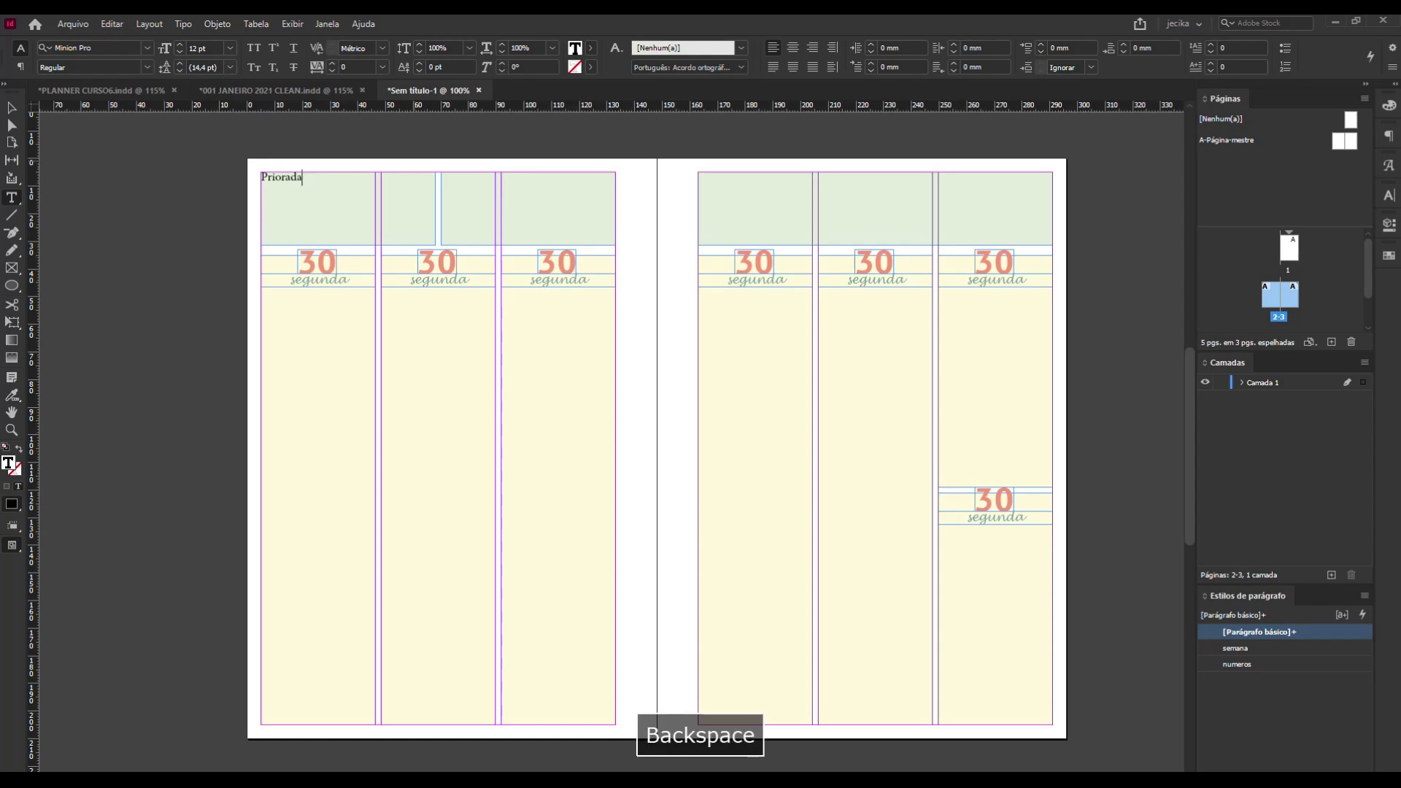
text(idades)
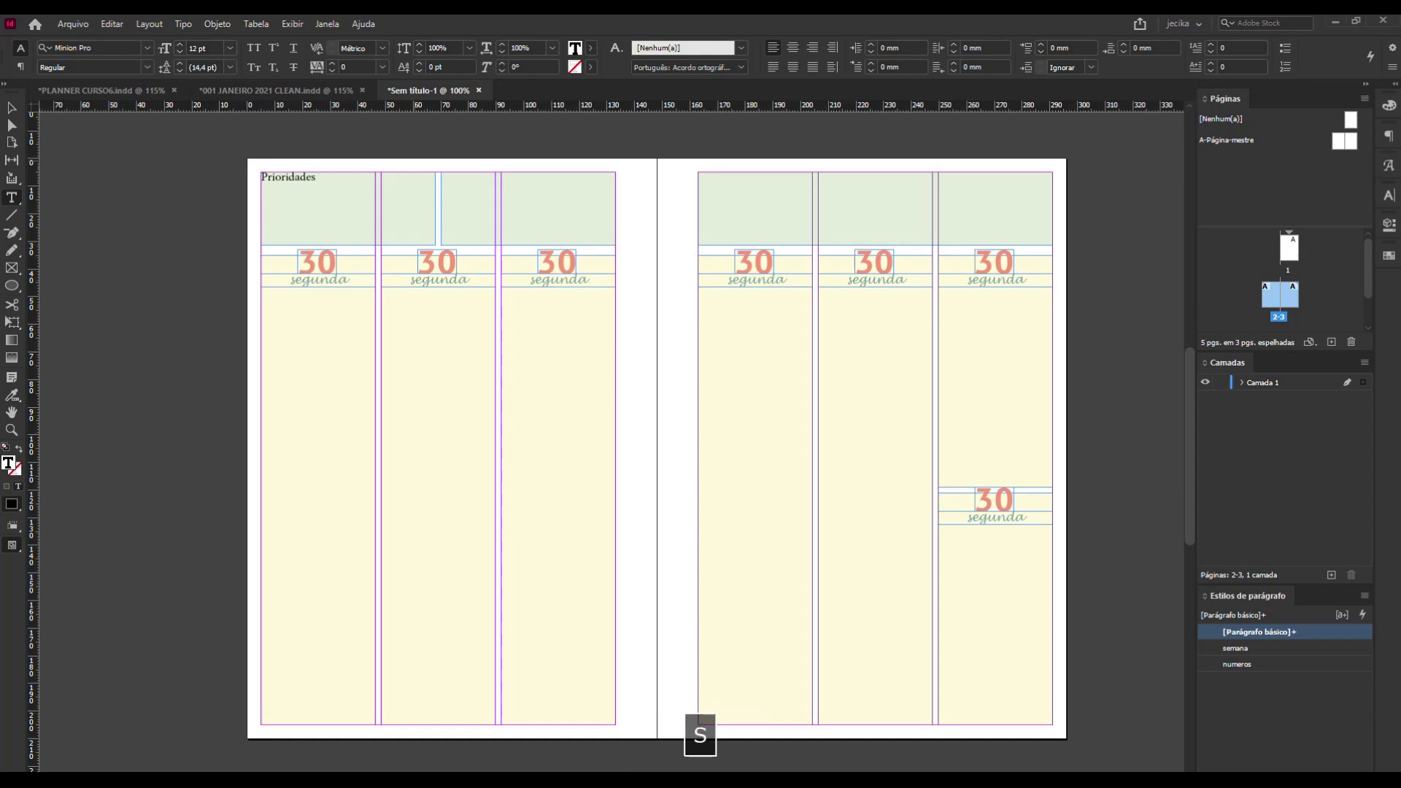
key(shift+slash)
Centre the "Prioridades:" title horizontally in its header block and switch the page to preview display without frame edges and guides.
drag(344, 175, 260, 168)
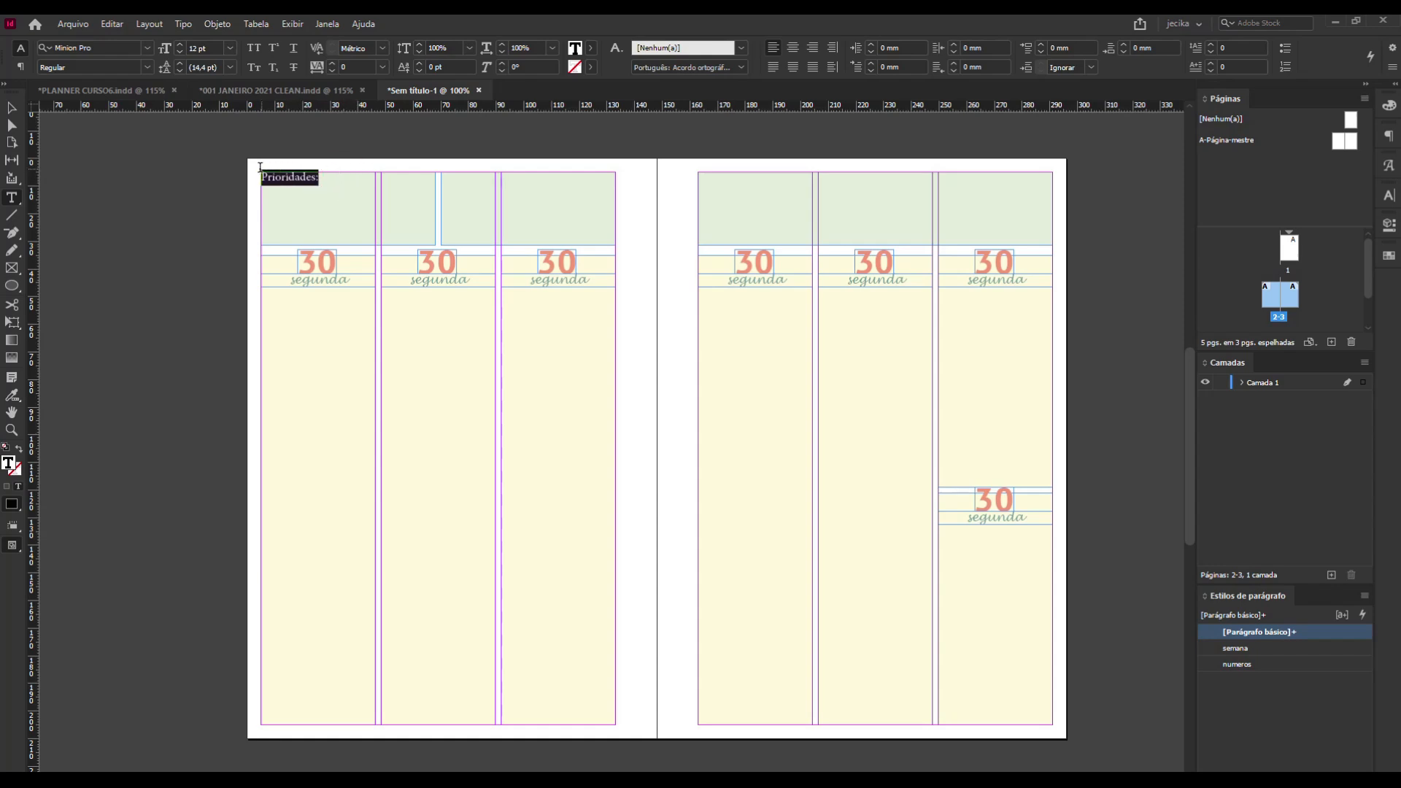
click(793, 48)
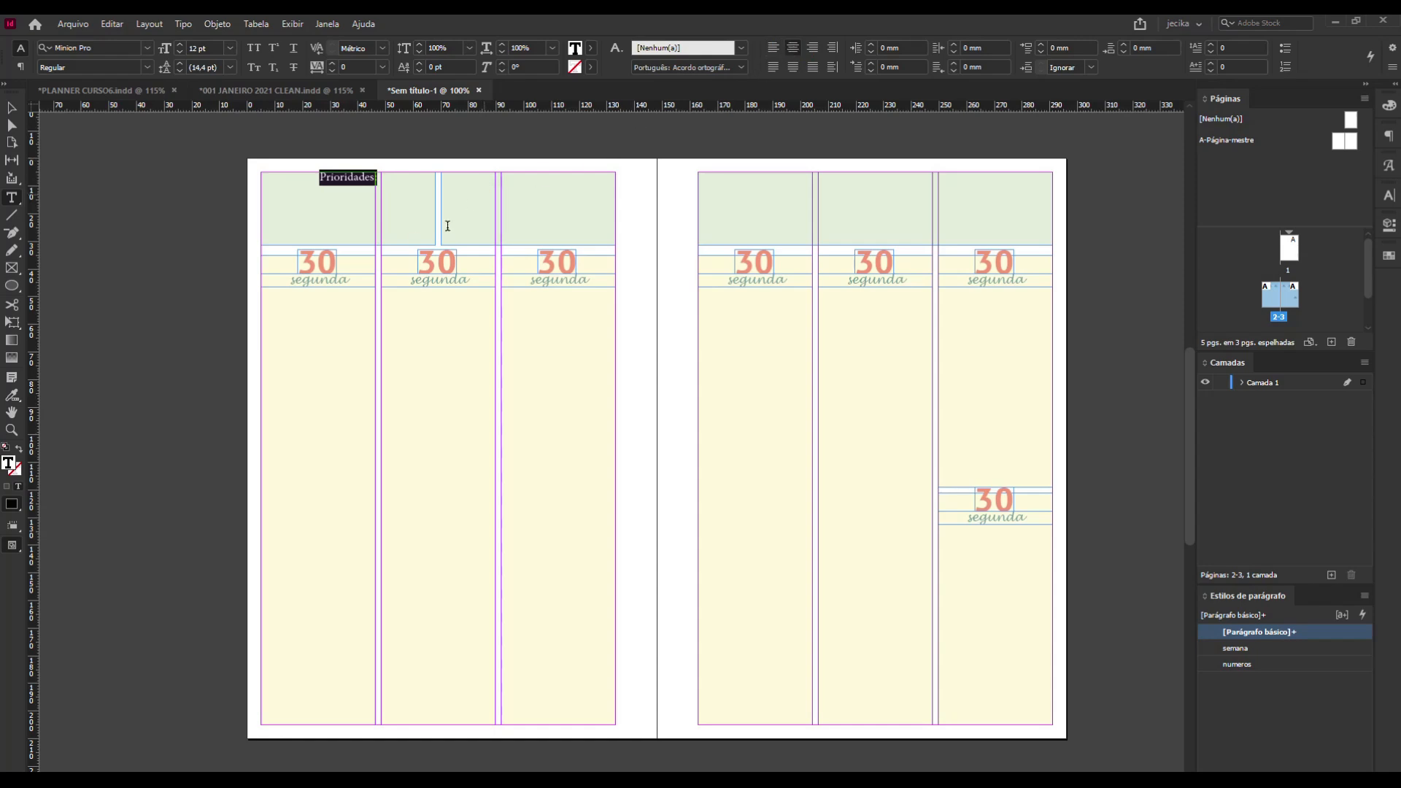
click(16, 109)
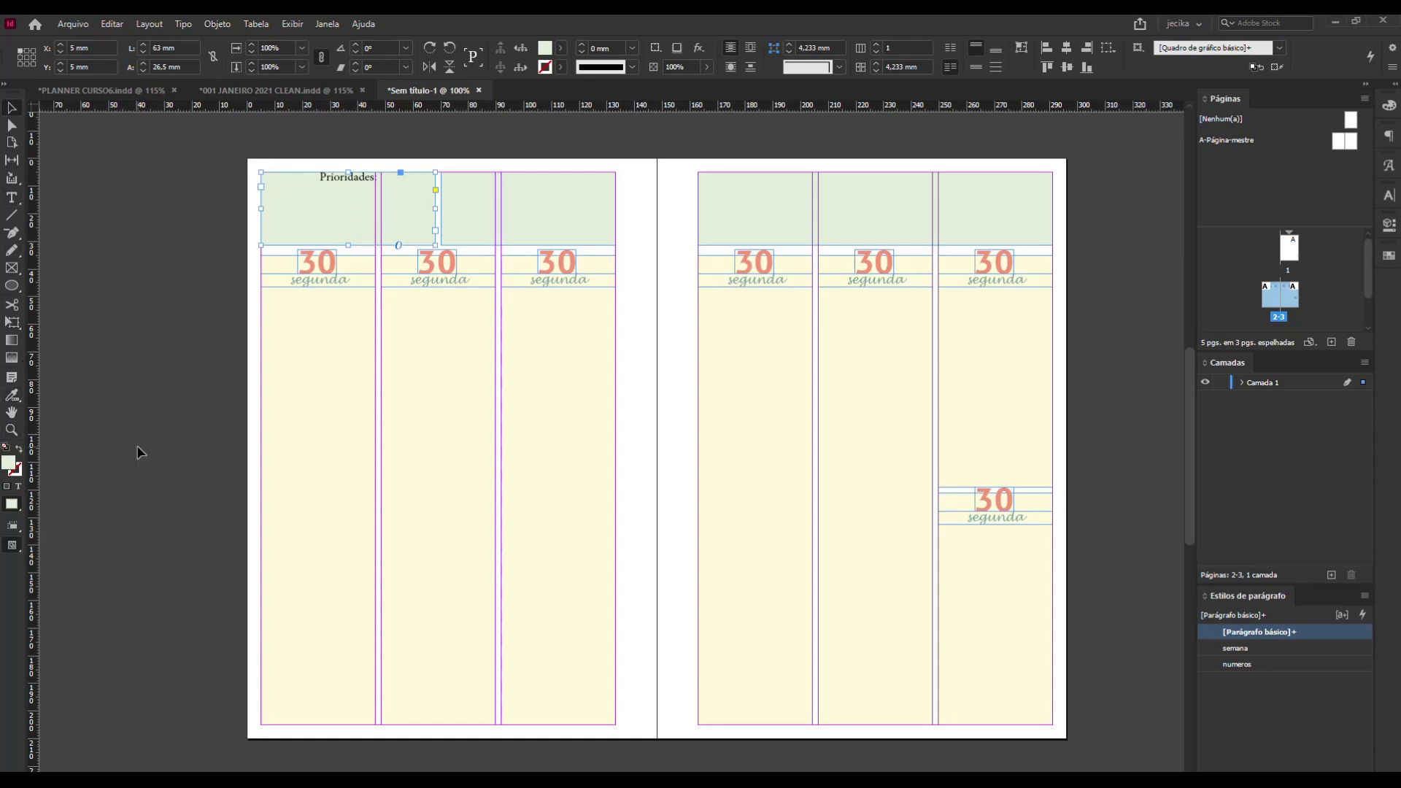
key(z)
drag(234, 141, 469, 360)
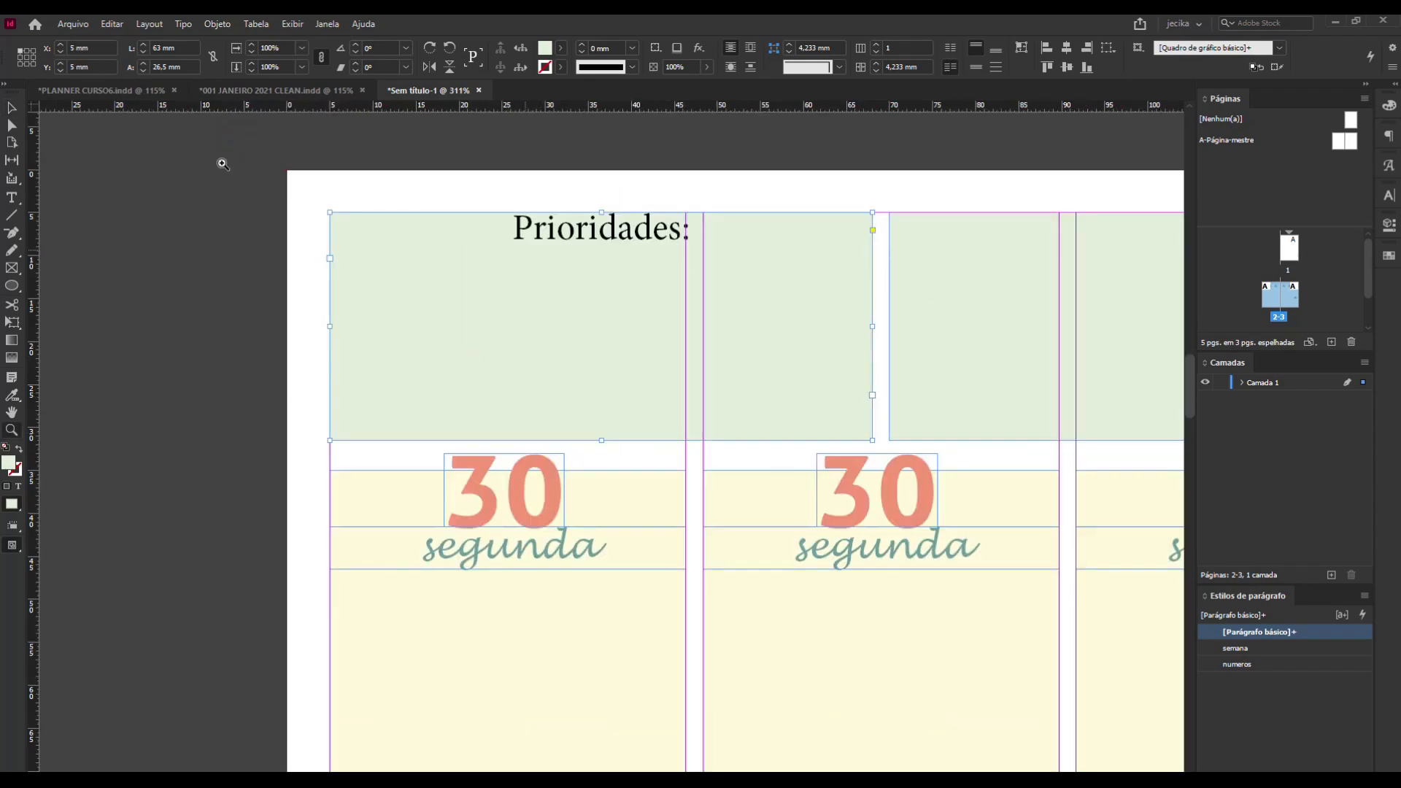
click(16, 109)
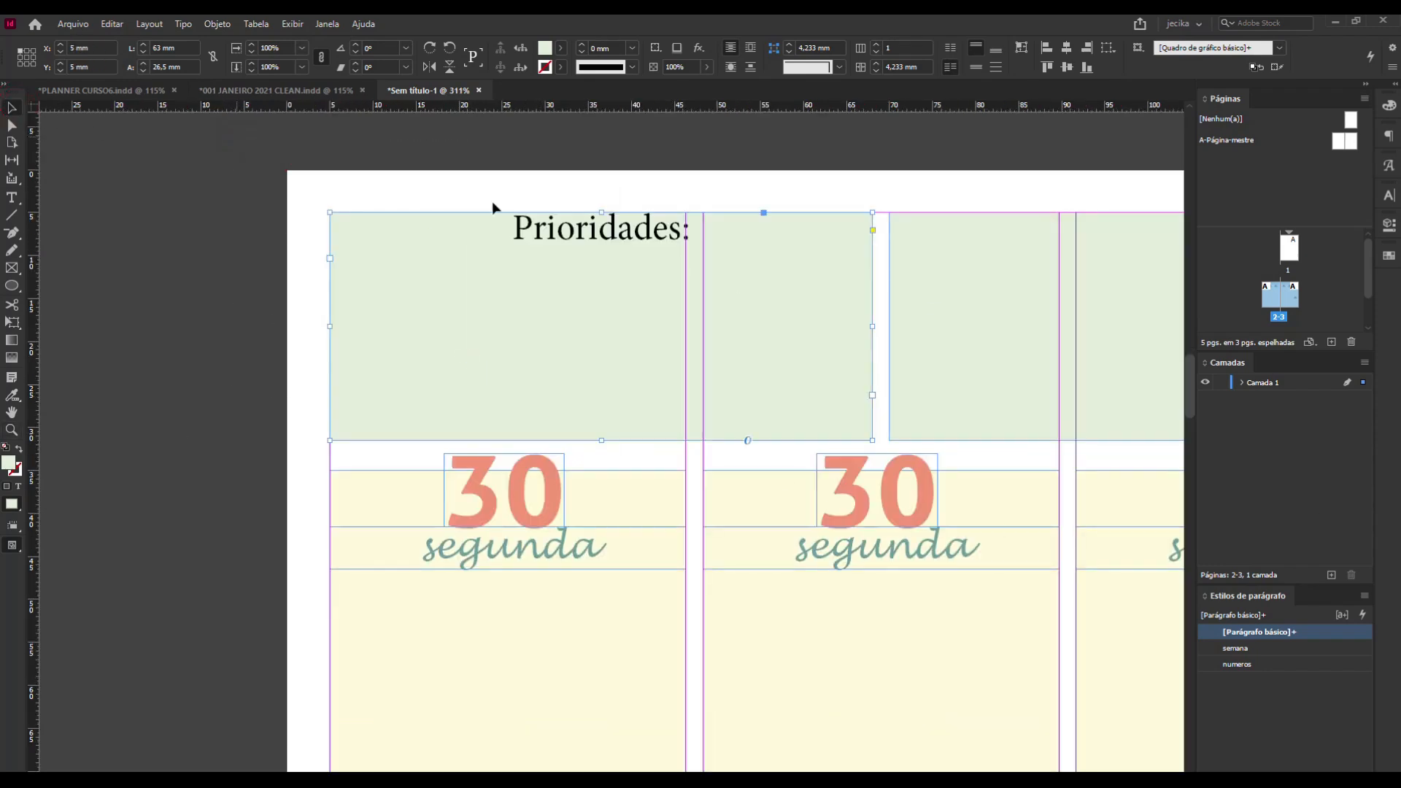
click(216, 209)
key(w)
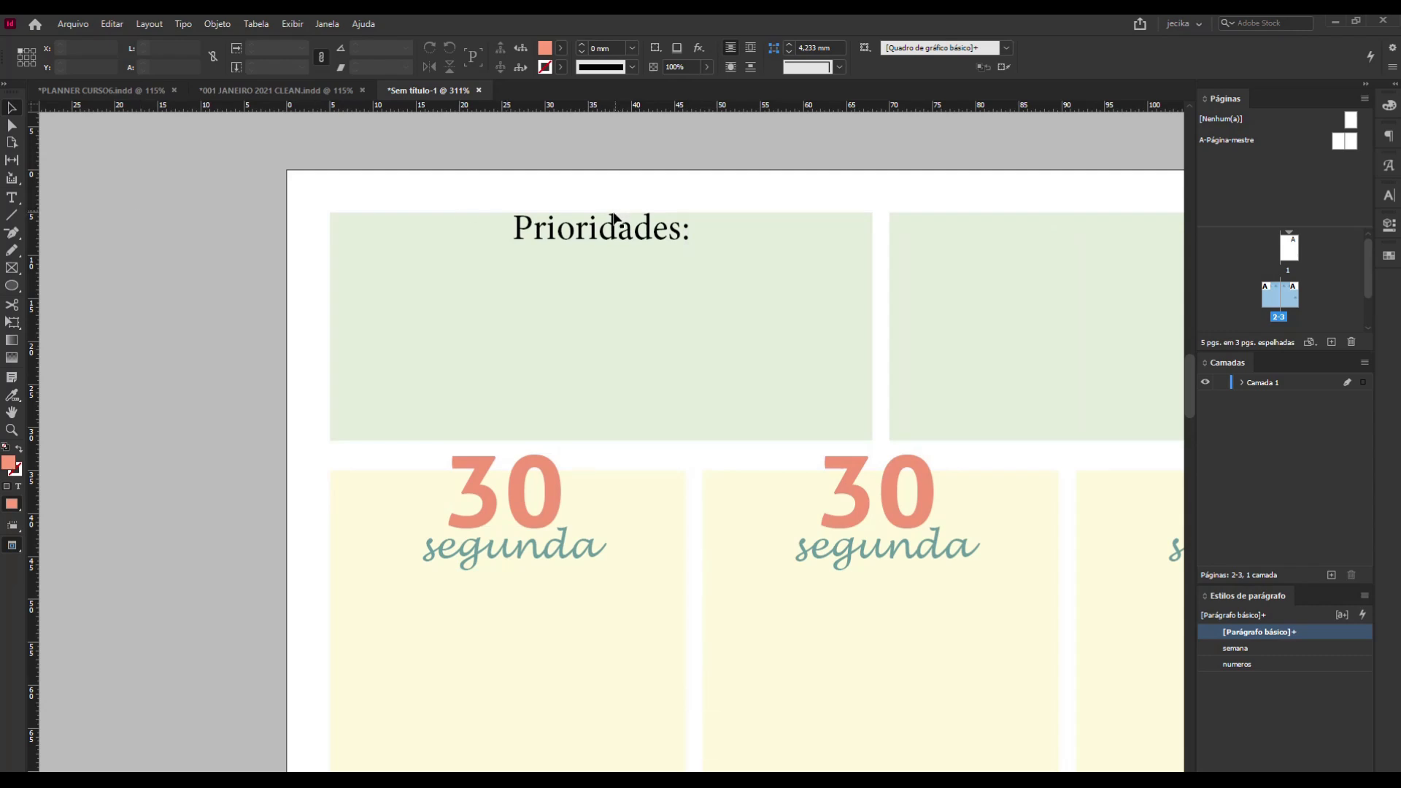
Open the text frame options of the "Prioridades:" block and move the dialog clear of the block.
click(647, 267)
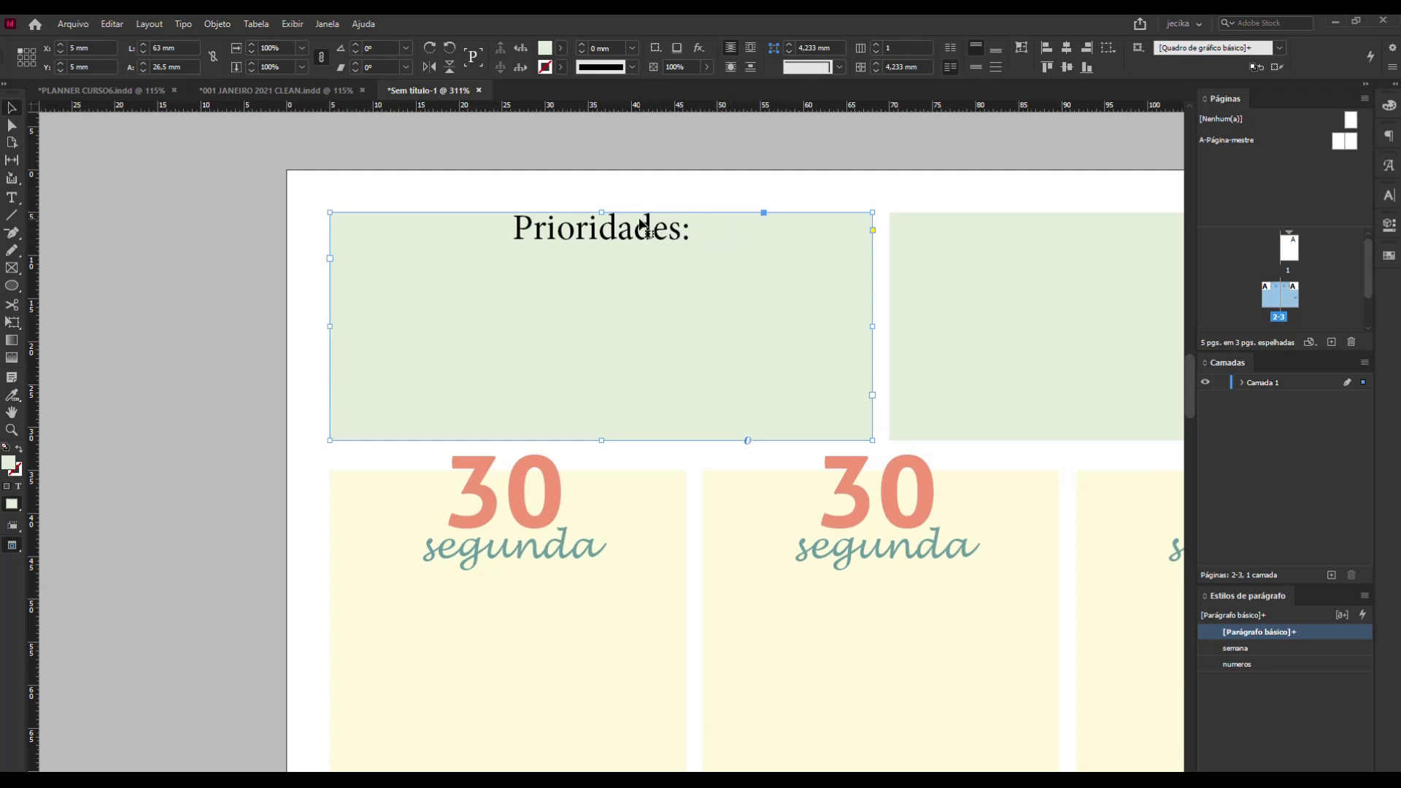
key(ctrl+b)
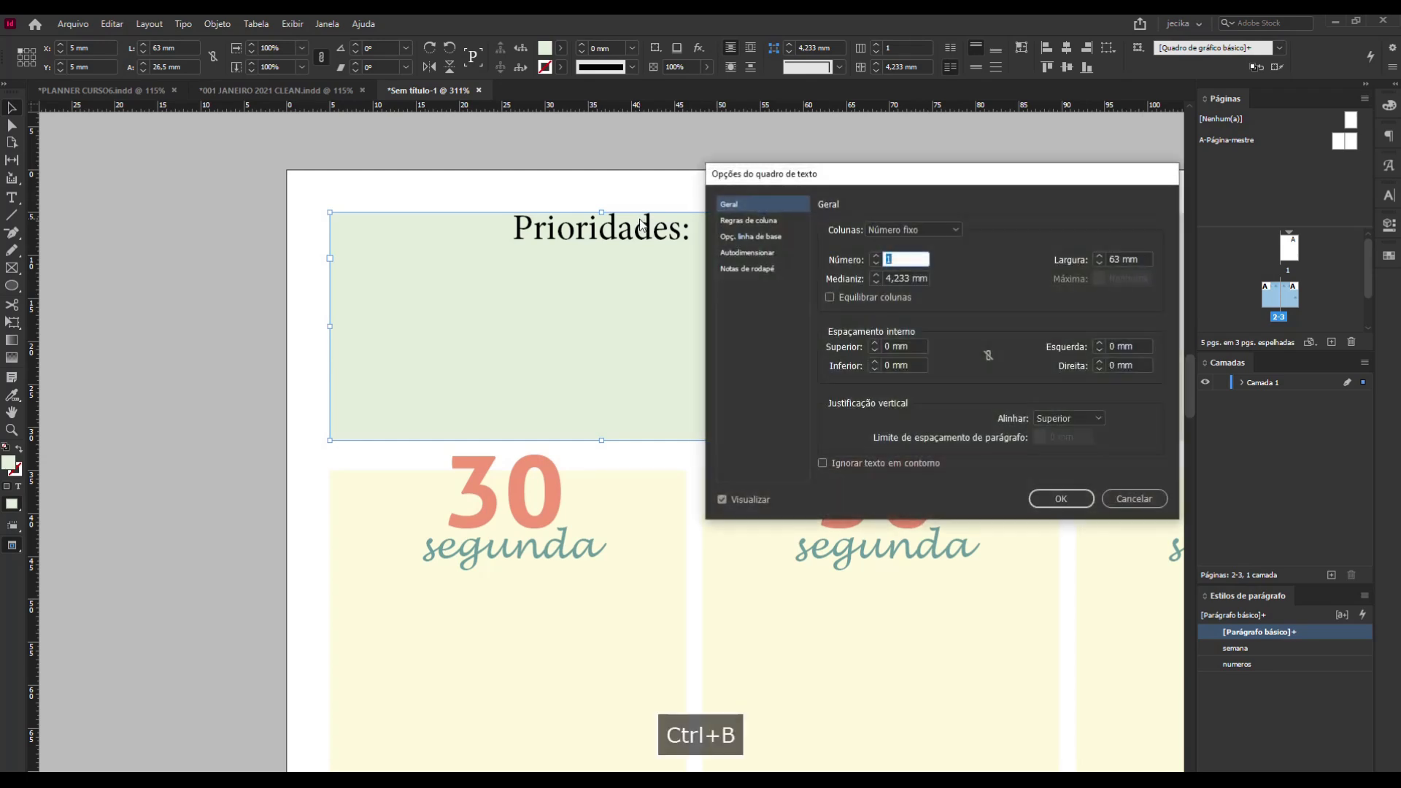
drag(861, 185, 1040, 181)
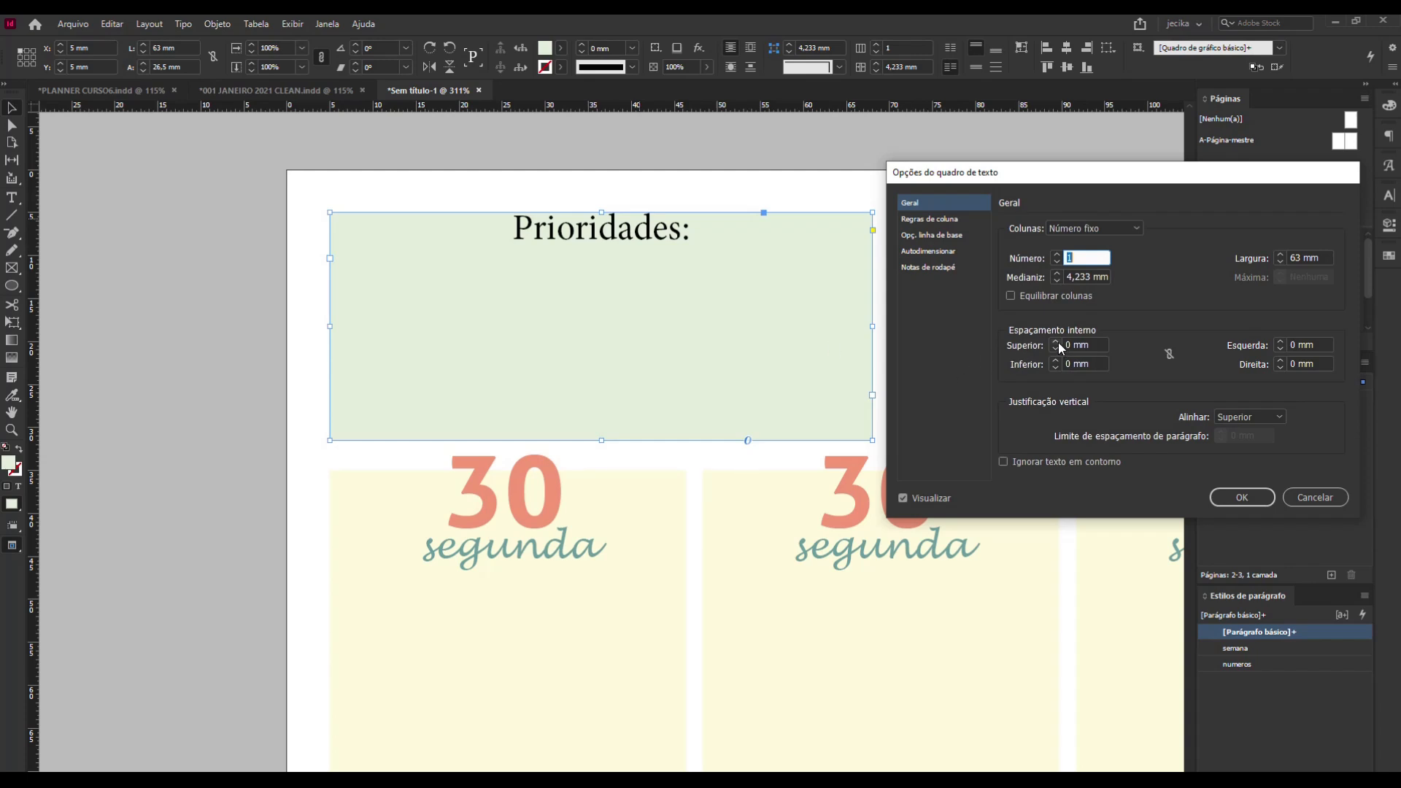
Try a linked inset spacing of 5 mm on all sides of the text frame, reset it to 0 mm and unlink the sides.
click(1169, 354)
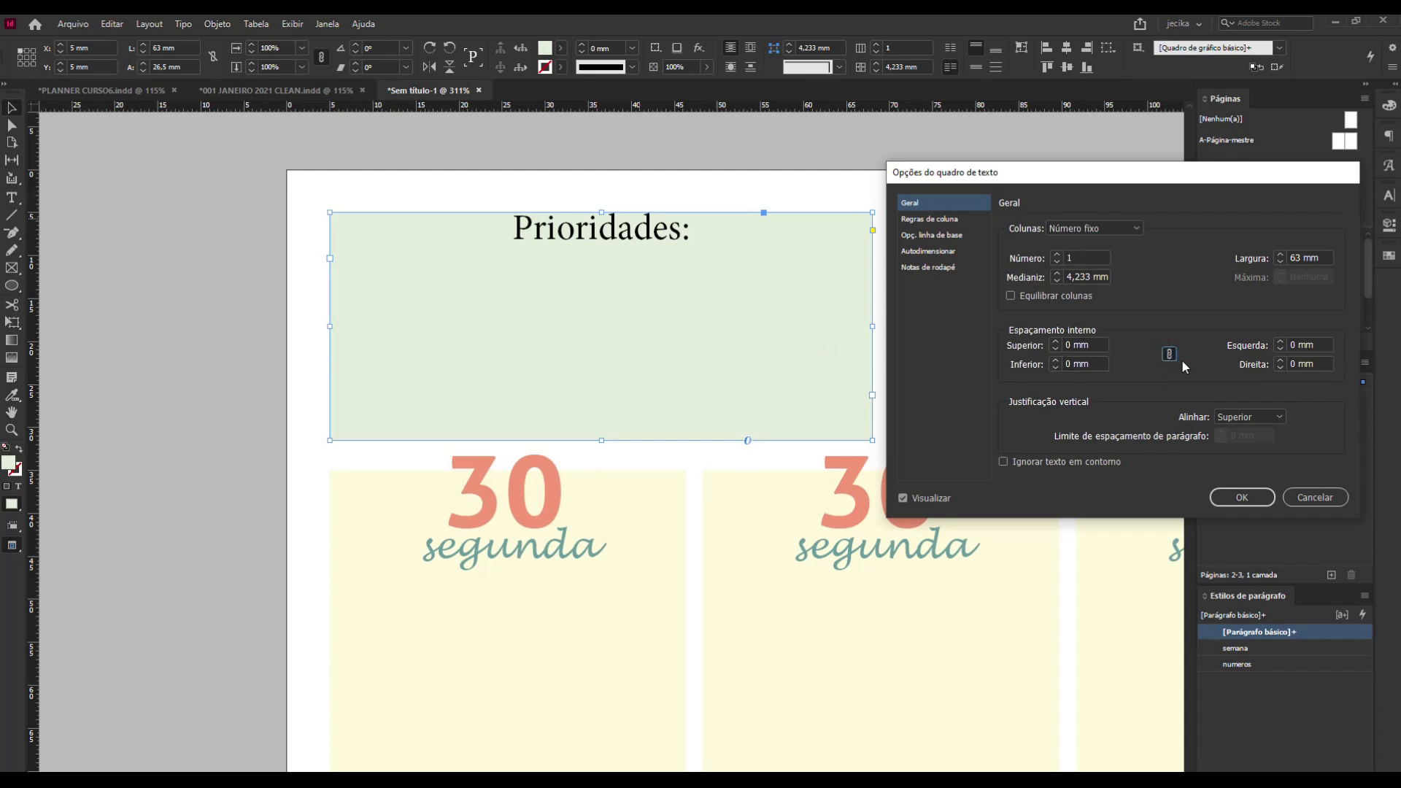
click(1056, 342)
click(1056, 342)
click(1056, 341)
click(1056, 341)
click(1056, 341)
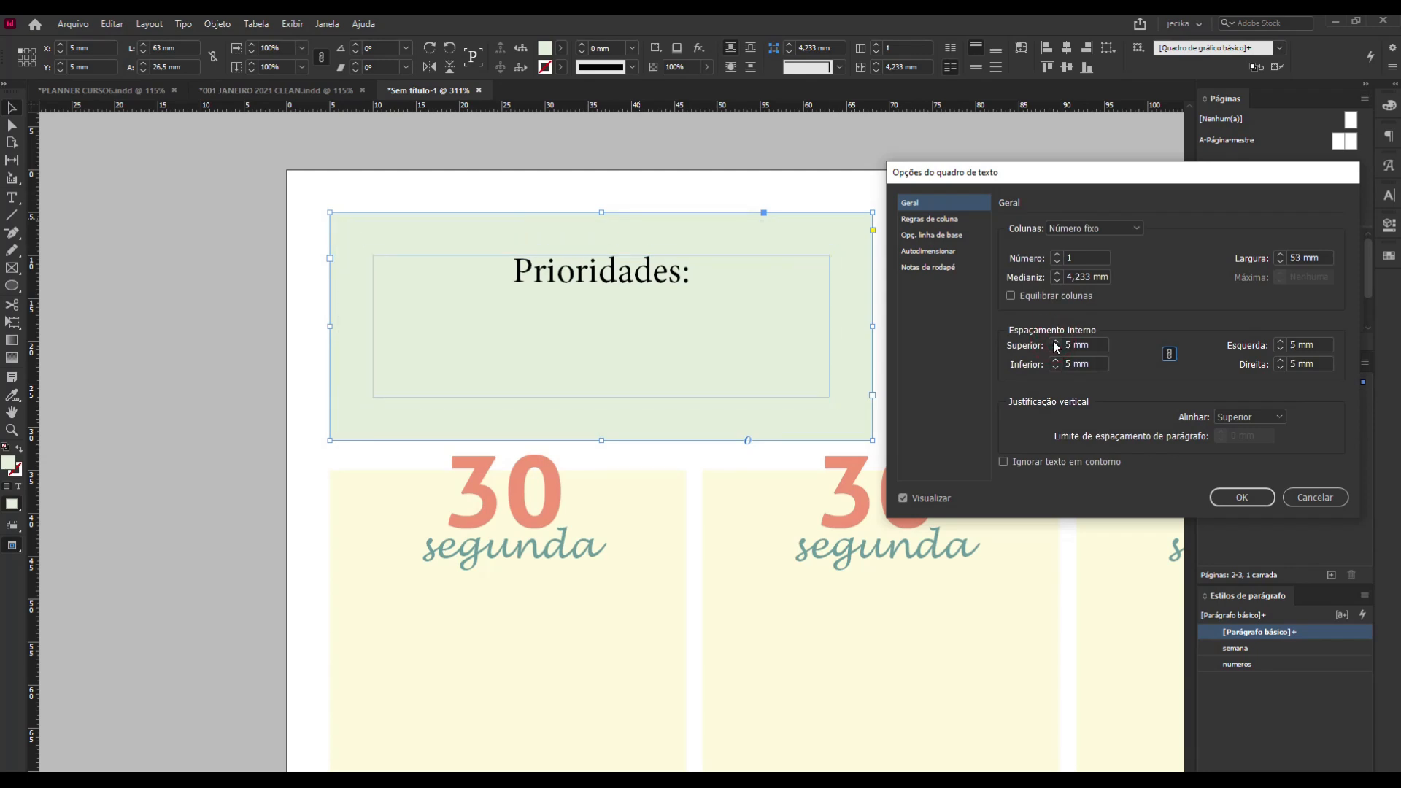
click(1056, 350)
click(1056, 350)
click(1056, 350)
click(1055, 352)
click(1056, 351)
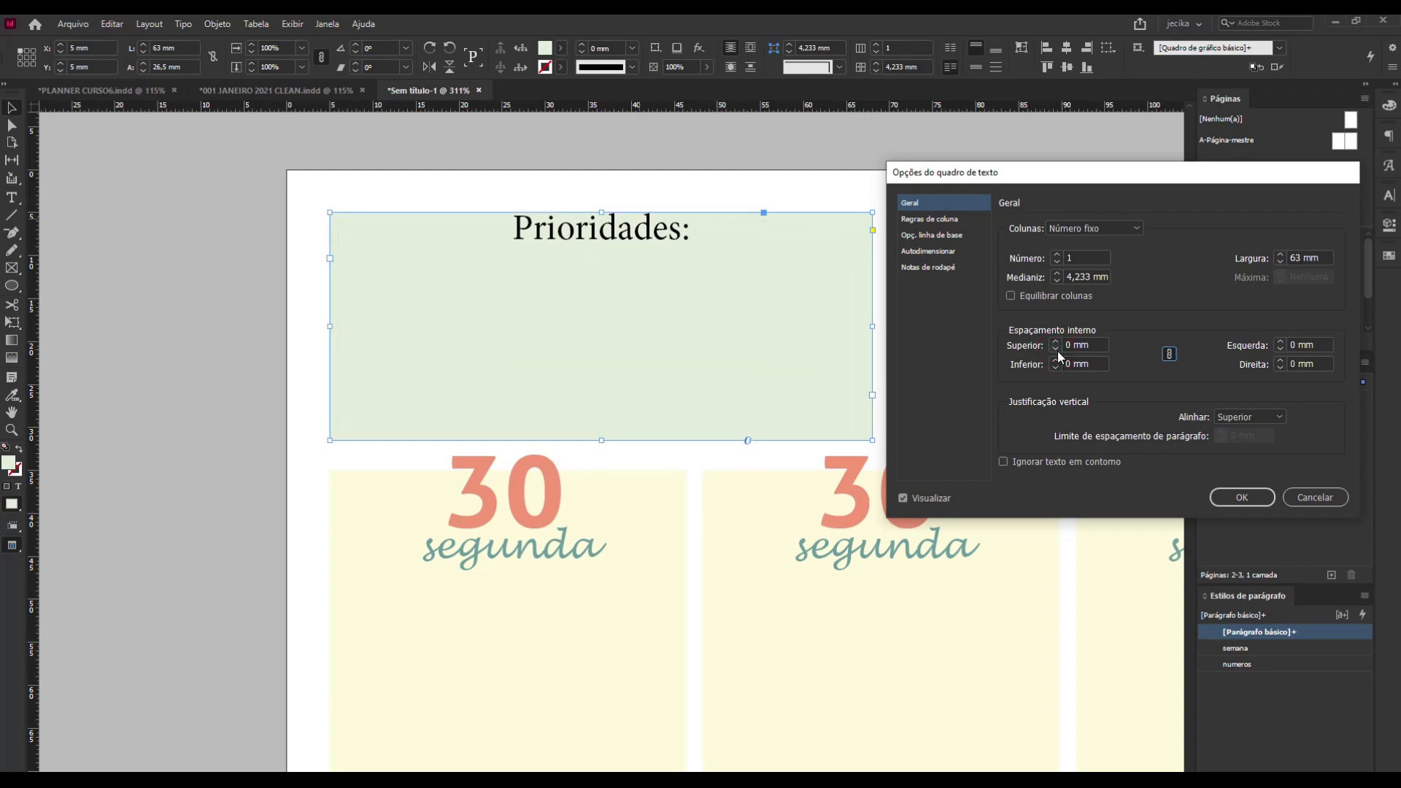
click(1169, 356)
Set only the top inset spacing of the "Prioridades:" frame to 1 mm, apply it and deselect the frame.
click(1056, 342)
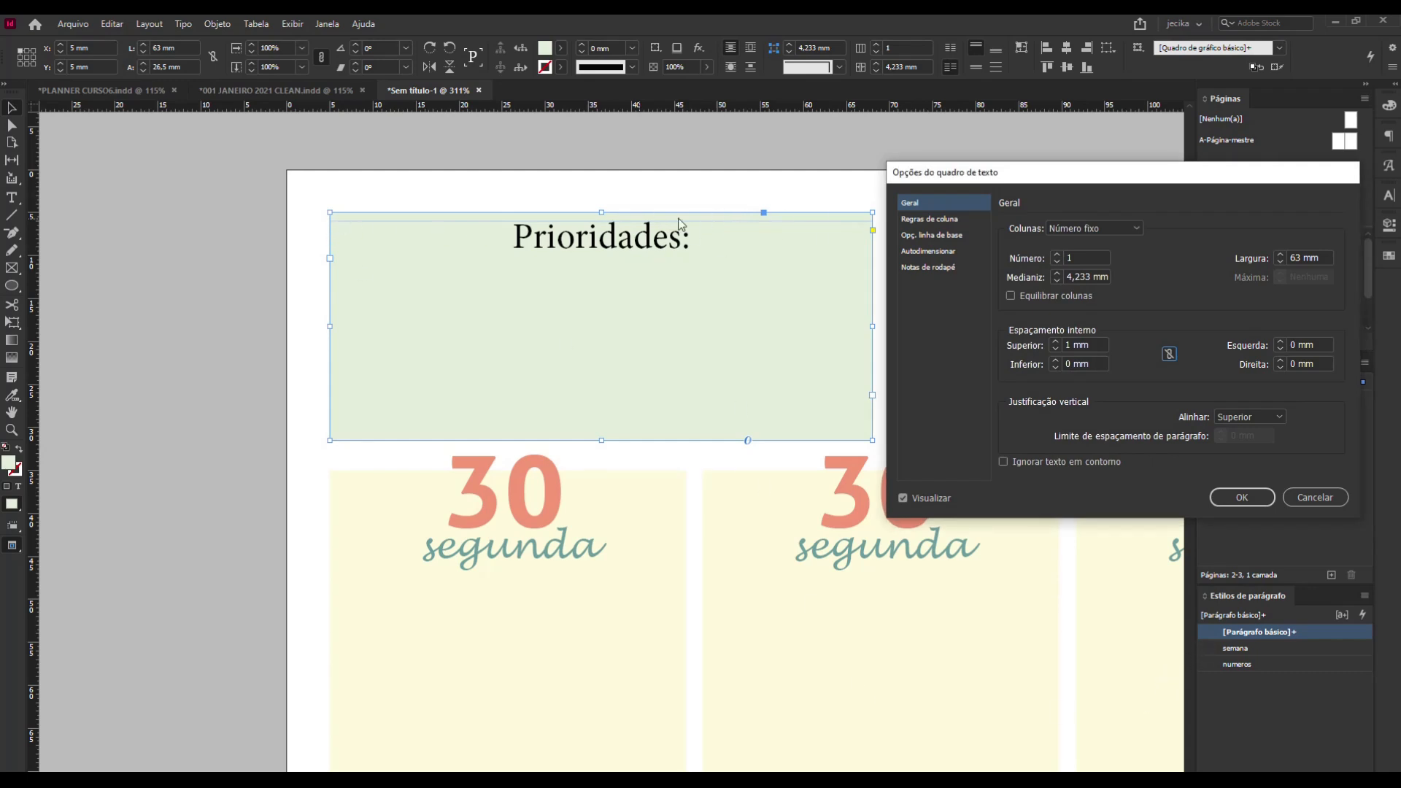
click(1250, 497)
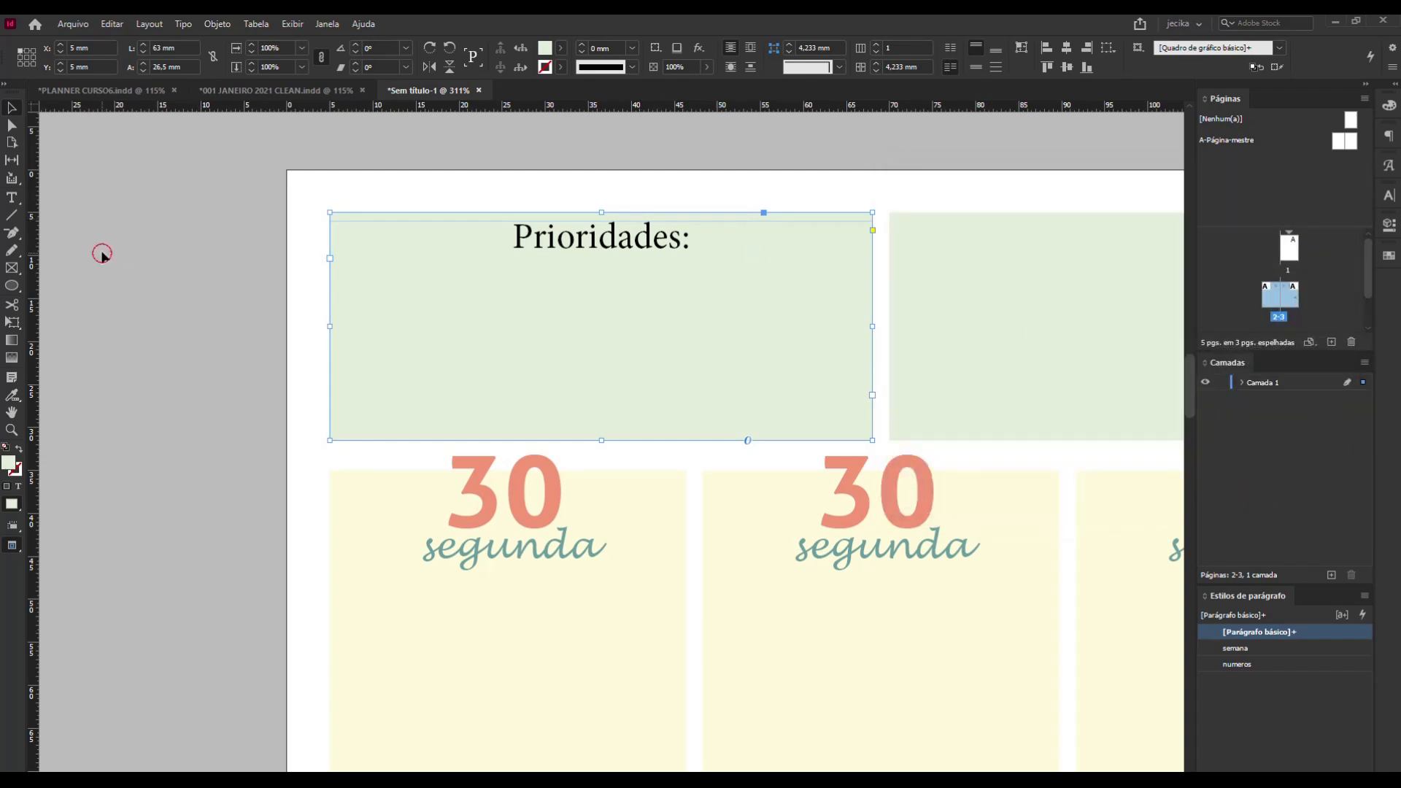
click(102, 254)
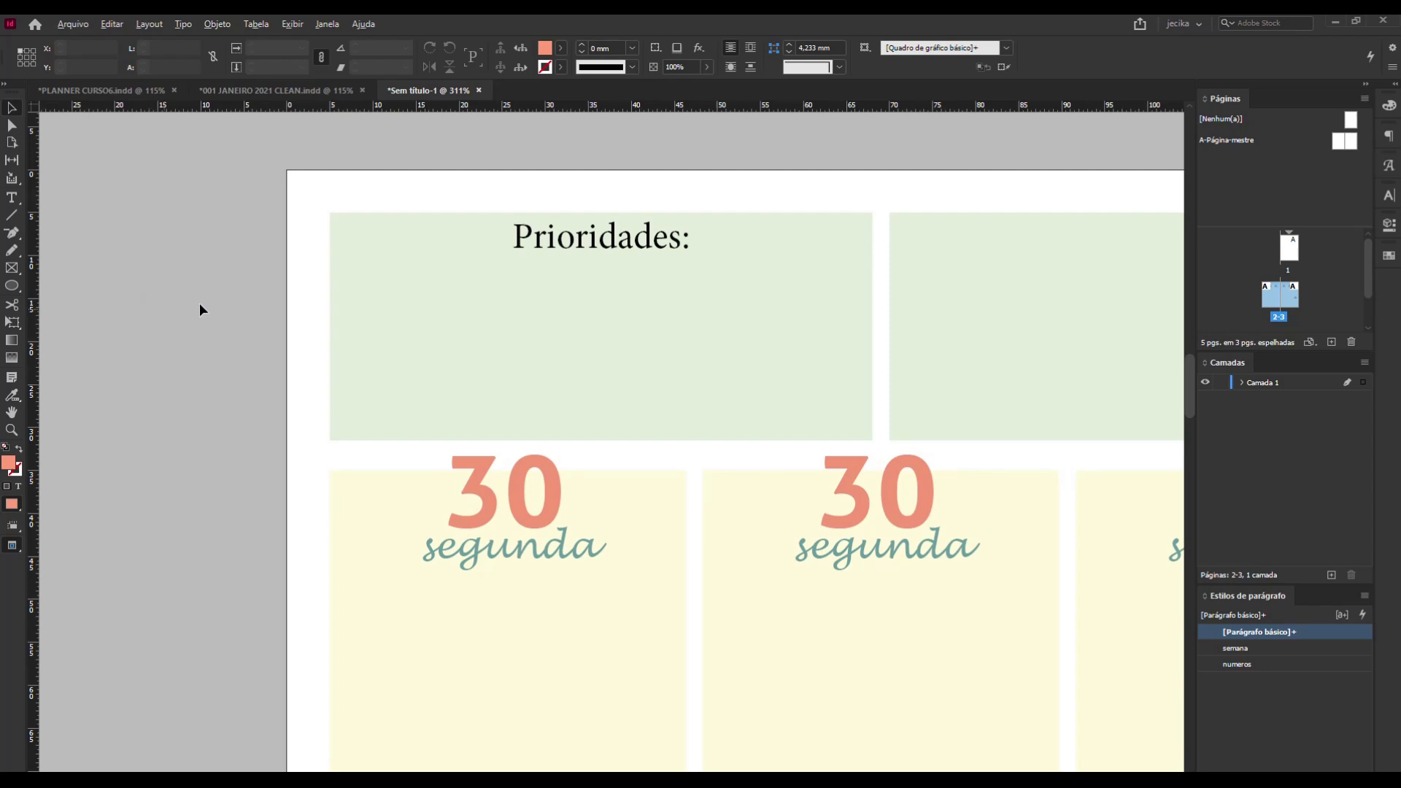
Try the BankGothic Lt BT font on the whole "Prioridades:" title.
alt+scroll(238, 271, down, 3)
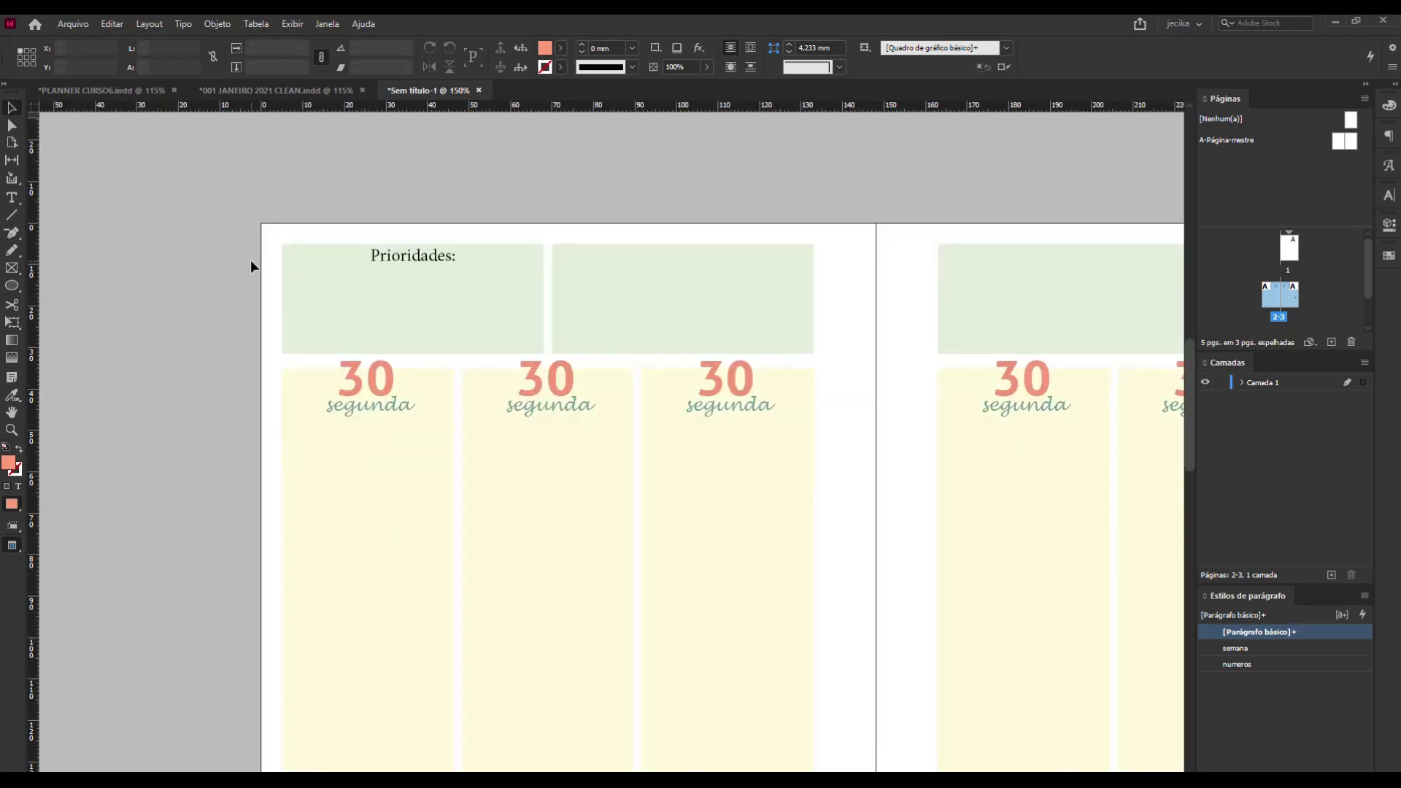
alt+scroll(251, 261, down, 1)
double_click(413, 258)
drag(413, 258, 329, 252)
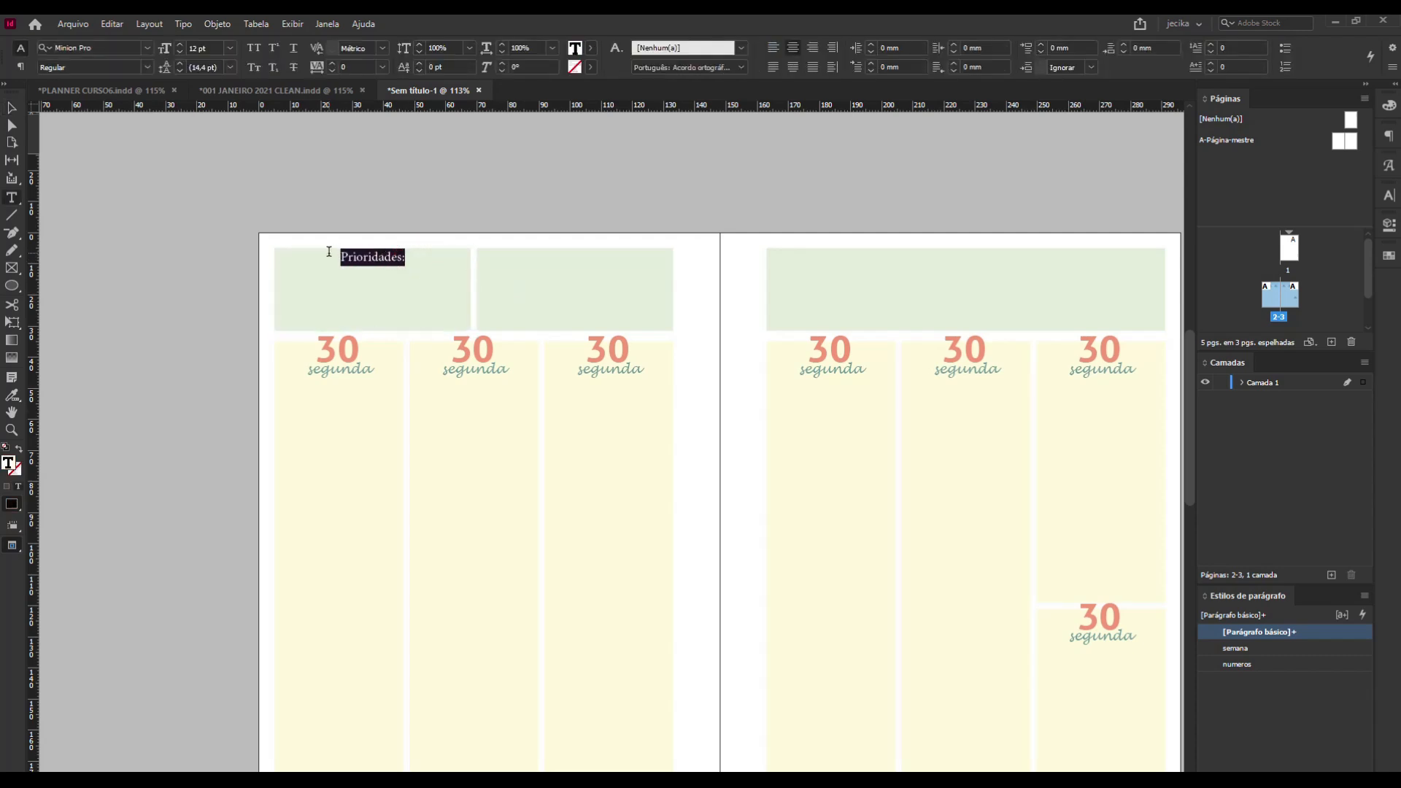
click(145, 49)
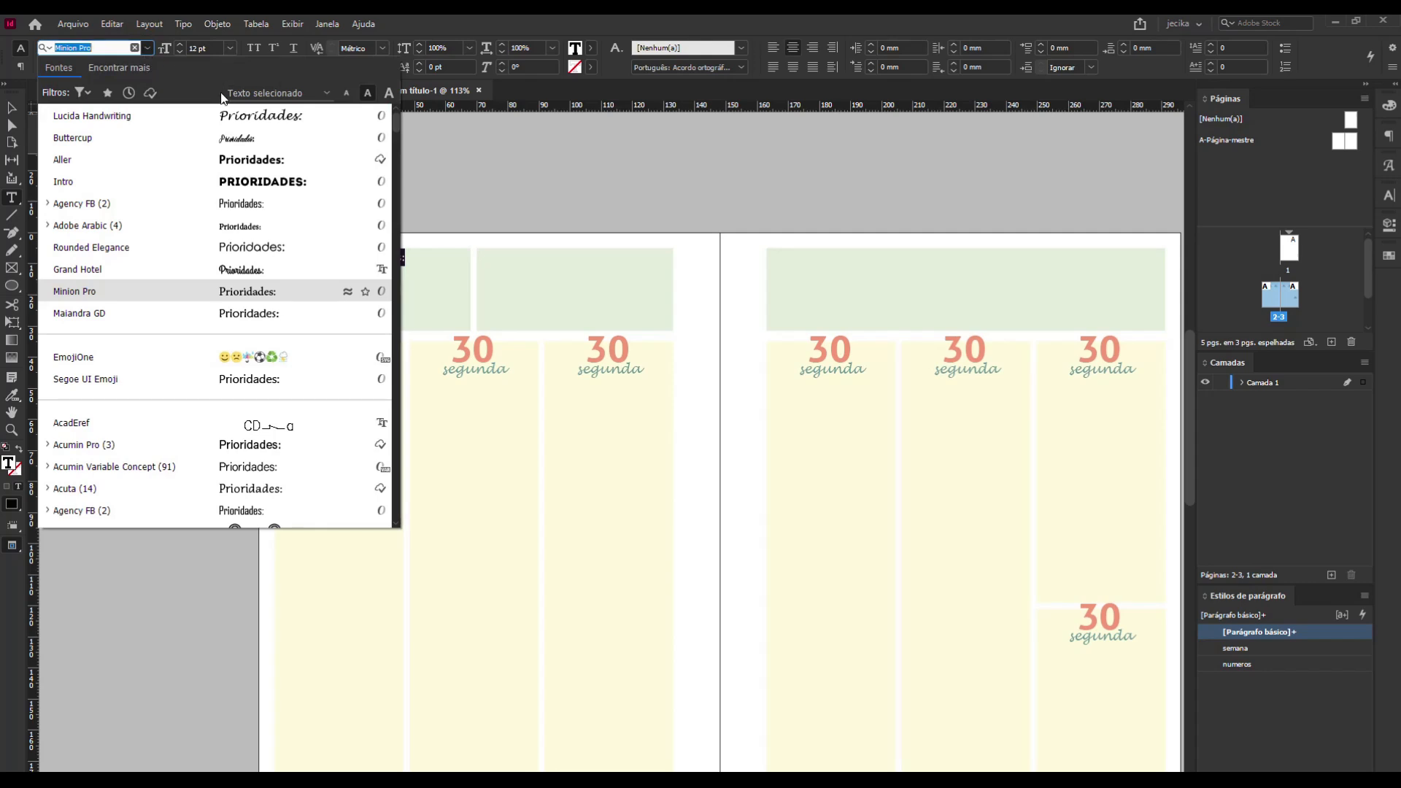
scroll(256, 261, down, 3)
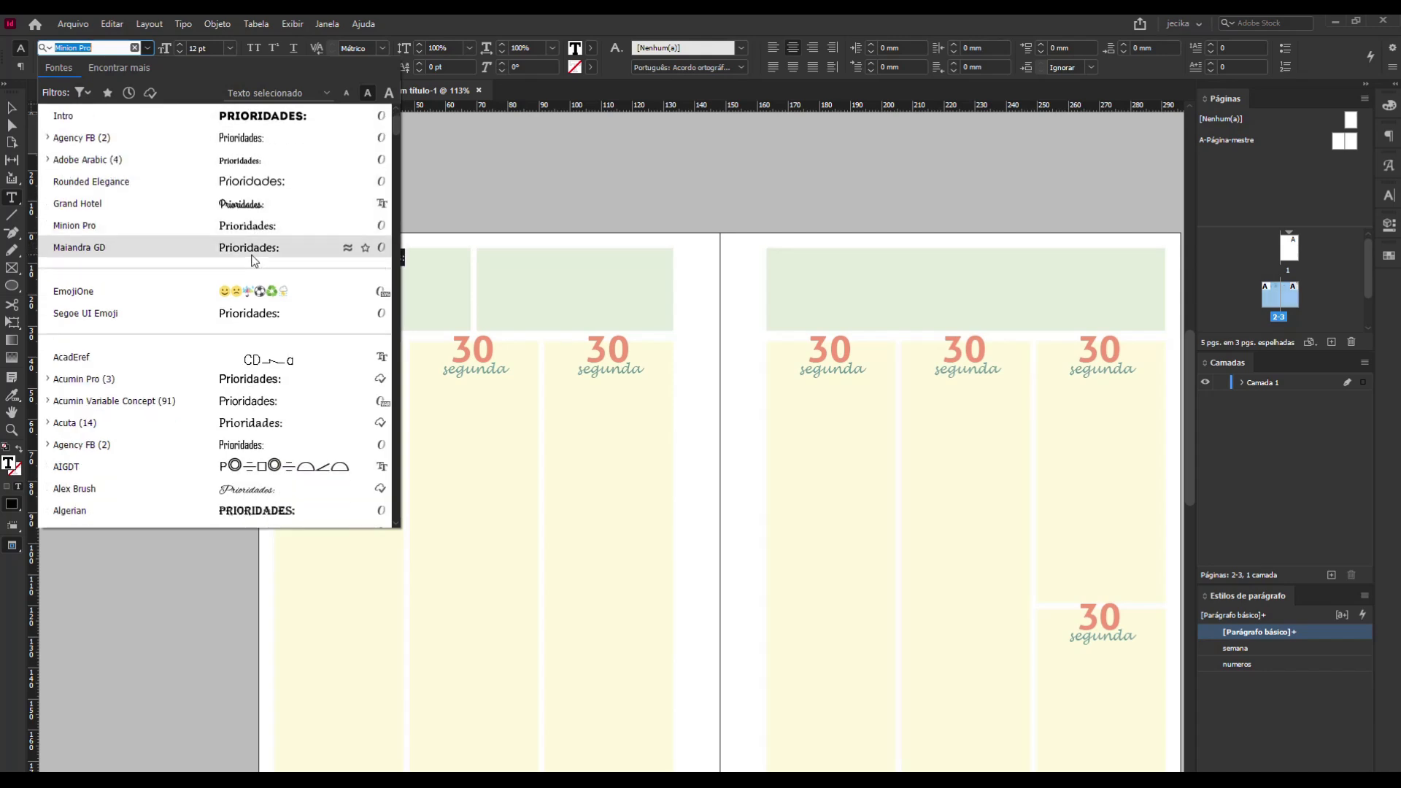
scroll(253, 267, down, 4)
scroll(254, 273, down, 3)
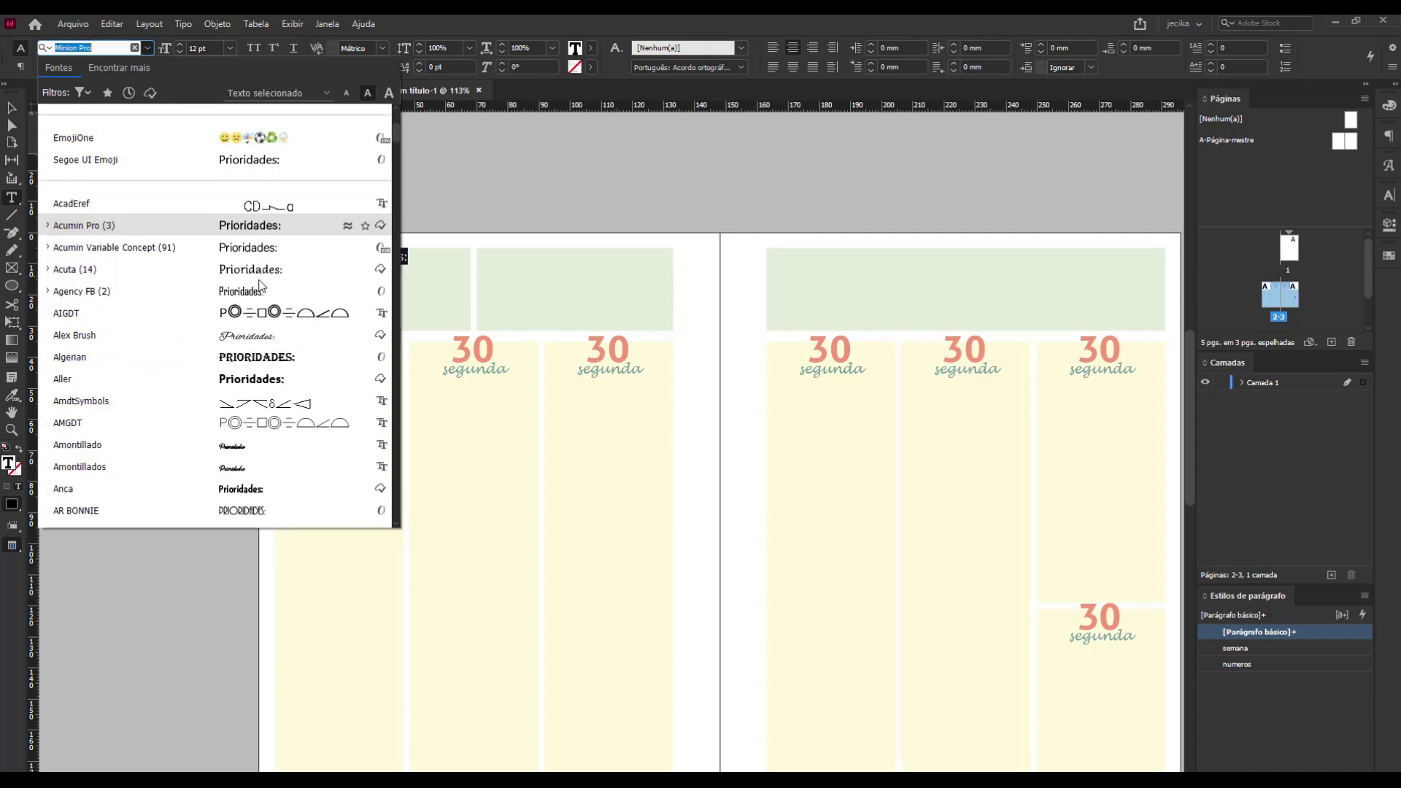
scroll(295, 445, down, 2)
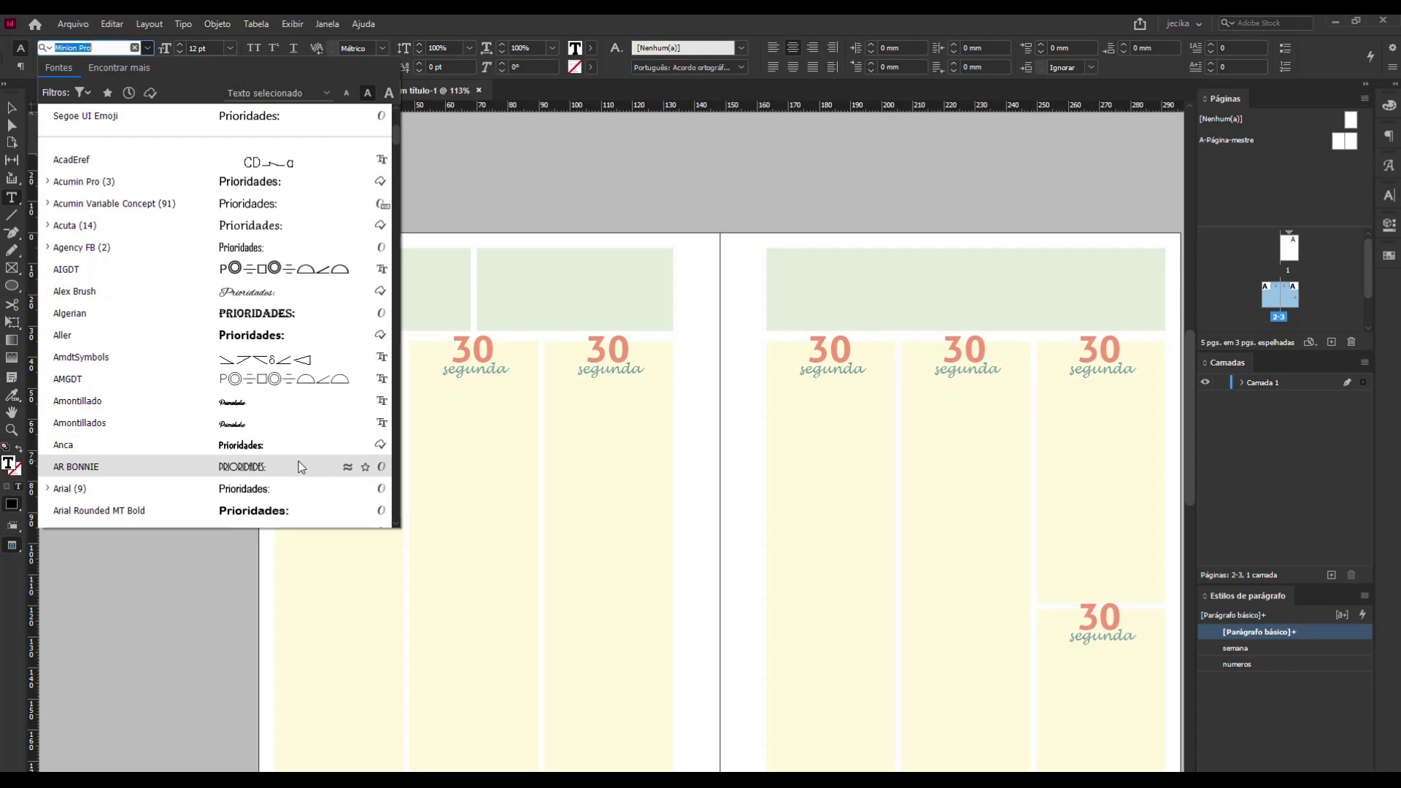
scroll(290, 494, down, 2)
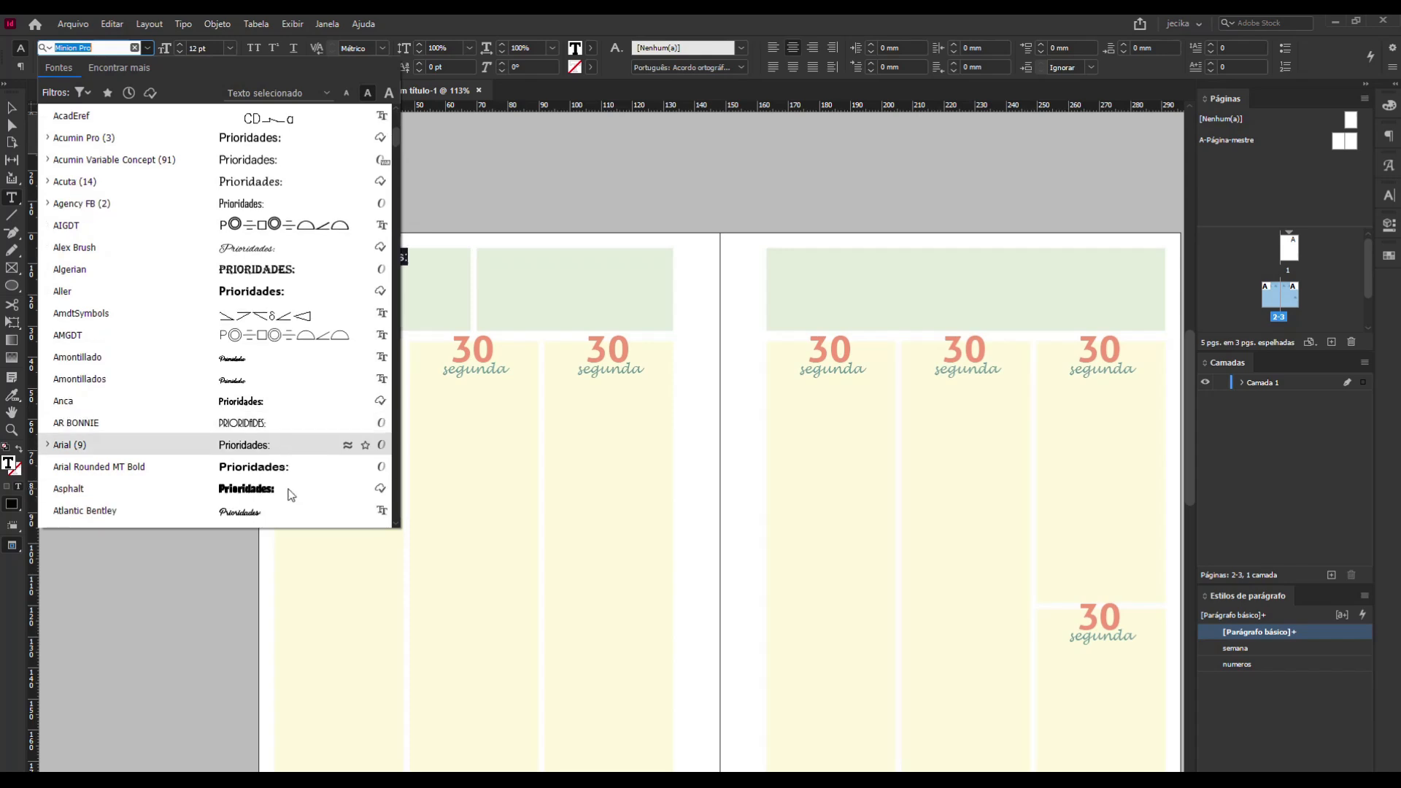
scroll(285, 493, down, 1)
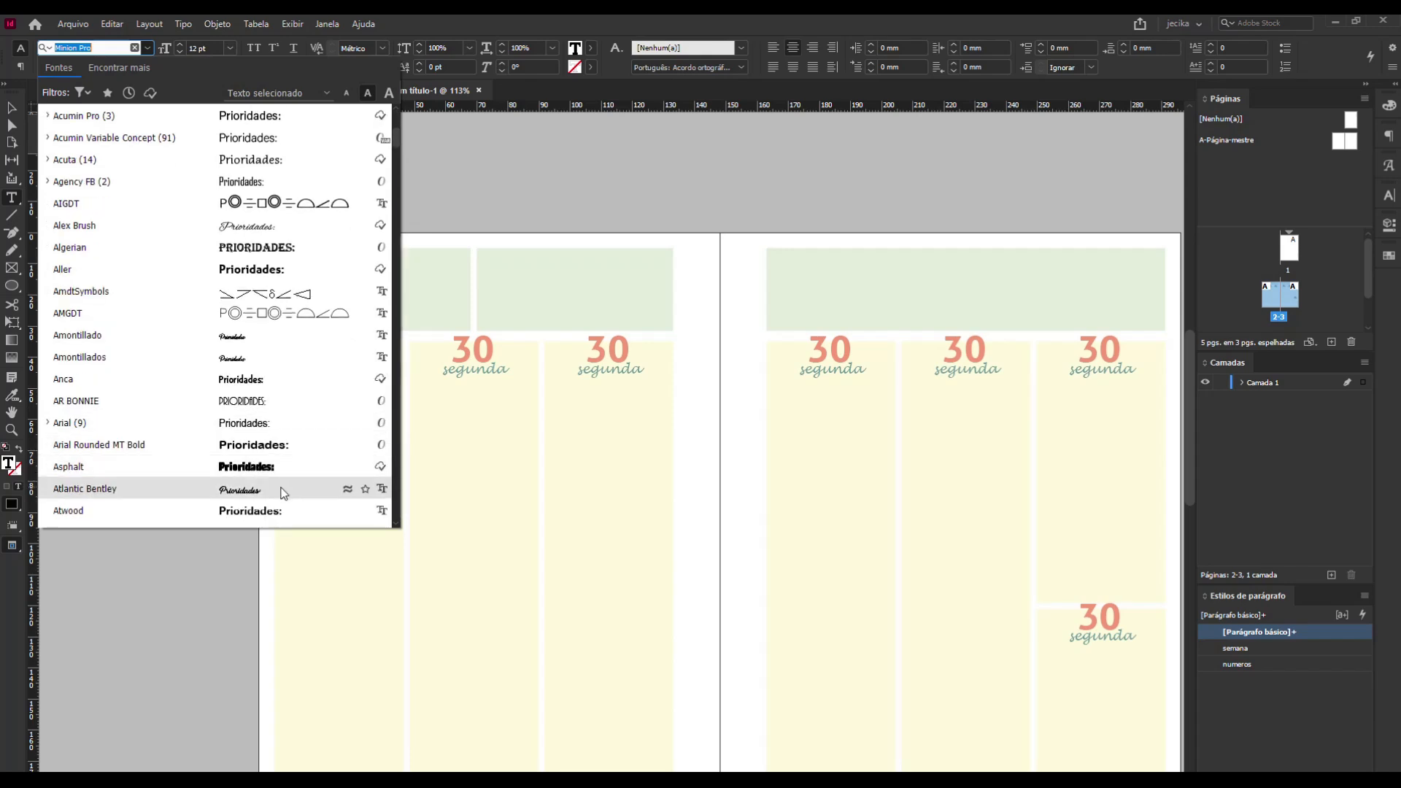
scroll(283, 493, down, 4)
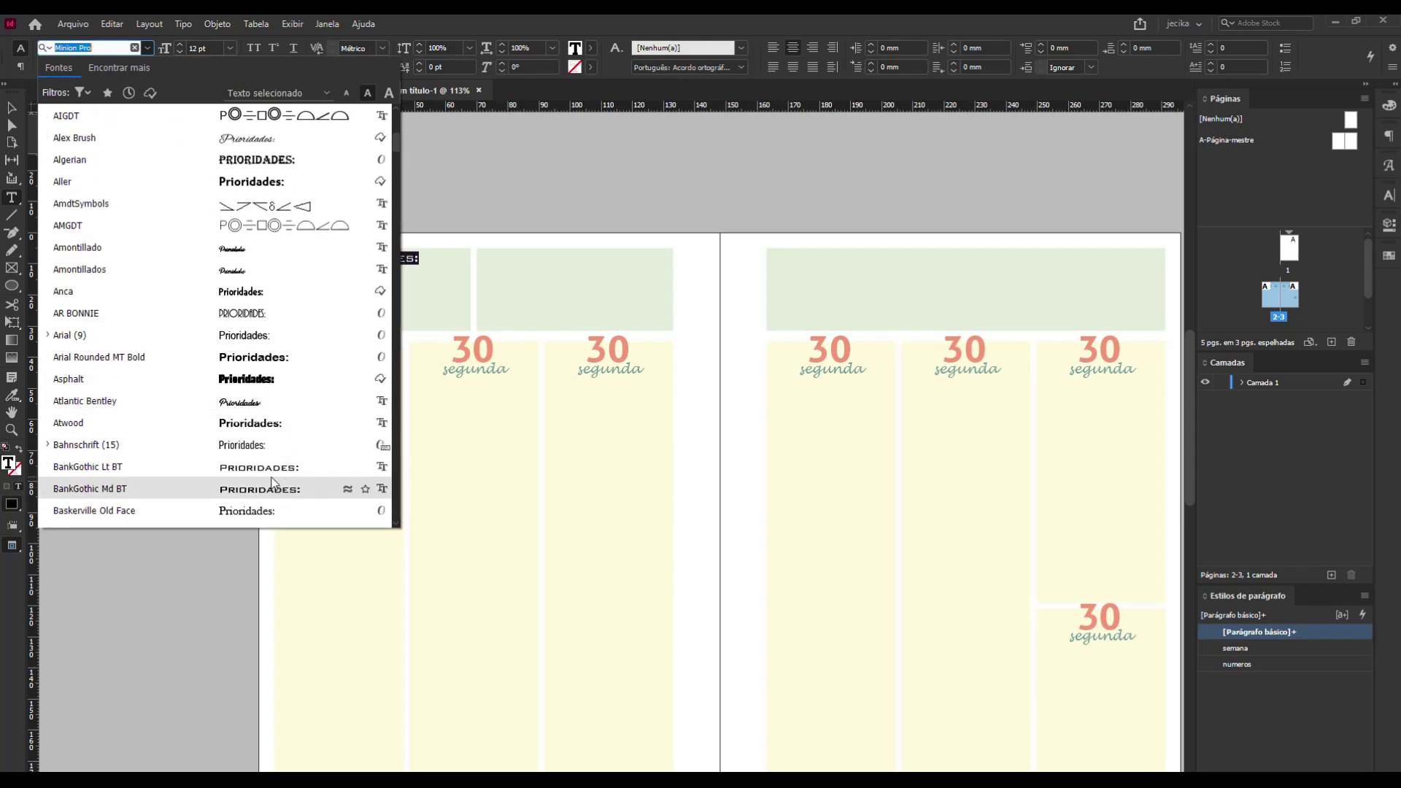
click(272, 467)
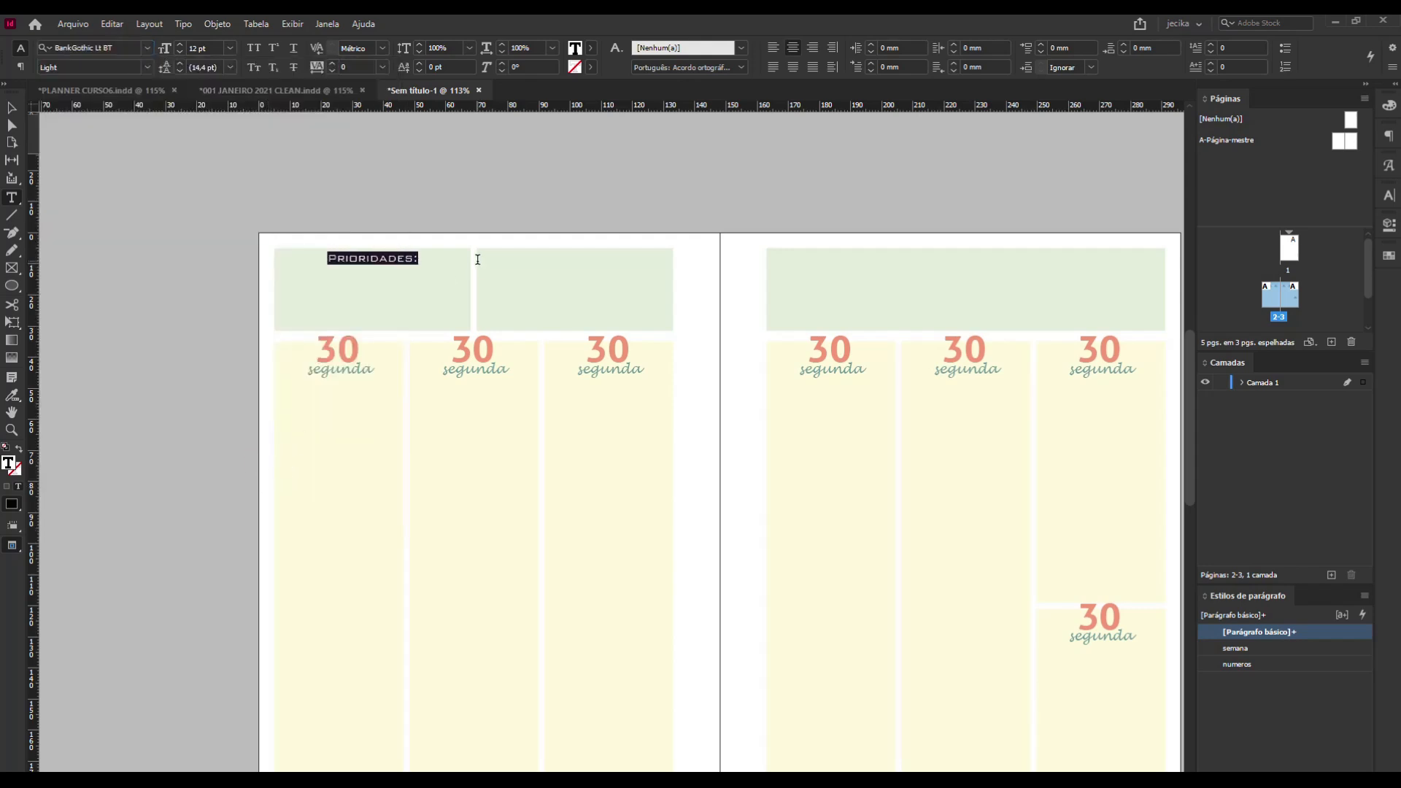
Set the "Prioridades:" title's font to Rounded Elegance and deselect its frame.
click(150, 47)
click(150, 47)
click(151, 47)
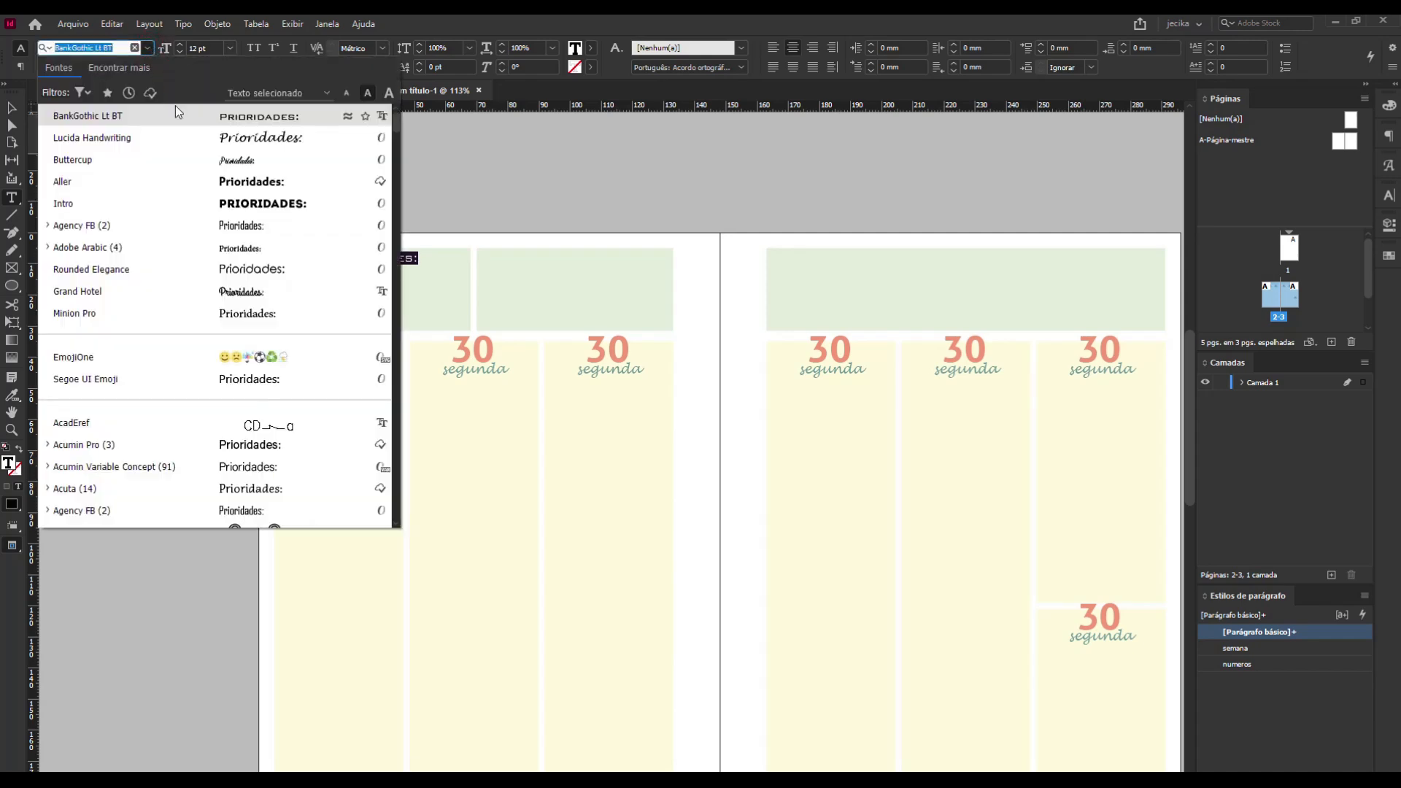
click(281, 269)
click(10, 110)
click(126, 200)
click(392, 259)
click(186, 253)
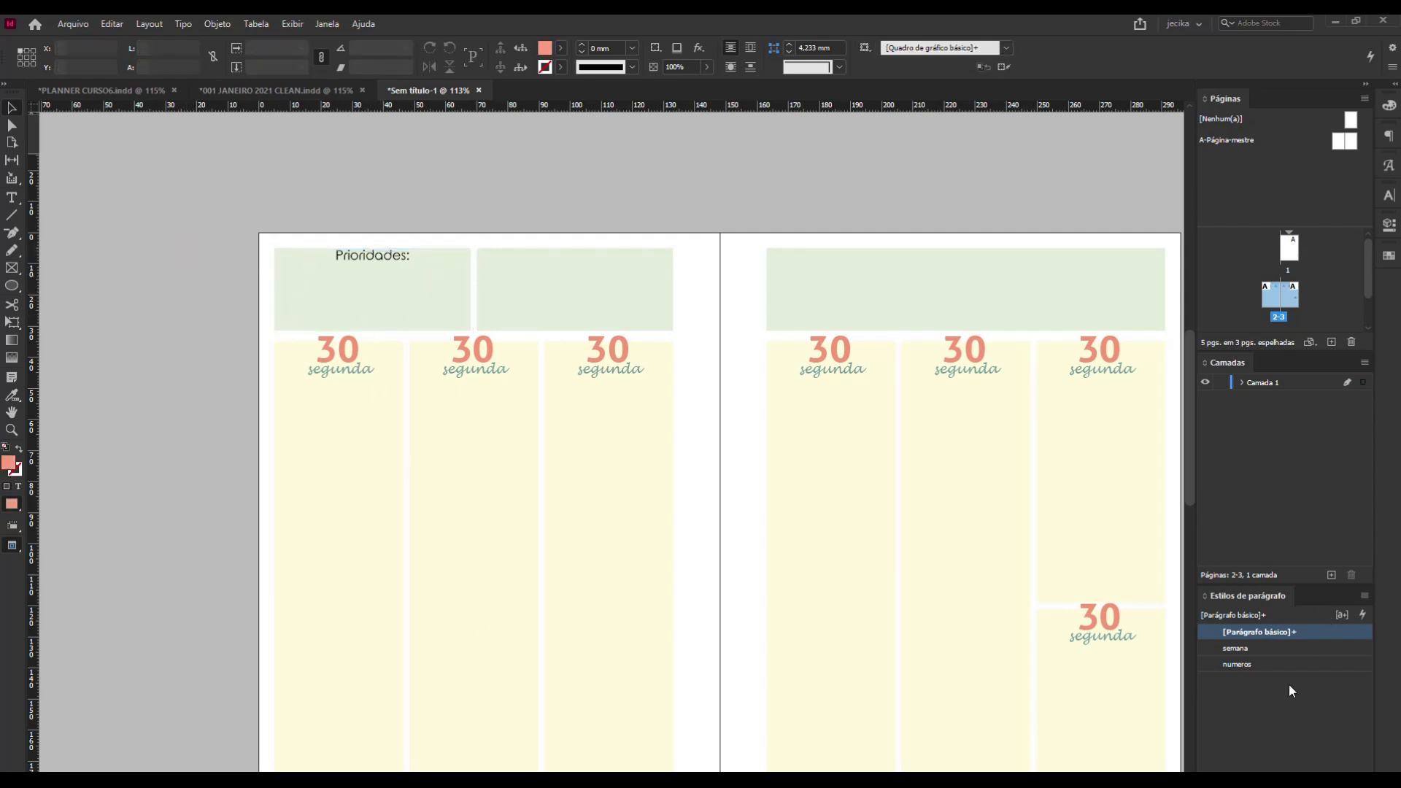
Start a new paragraph style from the "Prioridades:" frame and name it "geral".
click(395, 288)
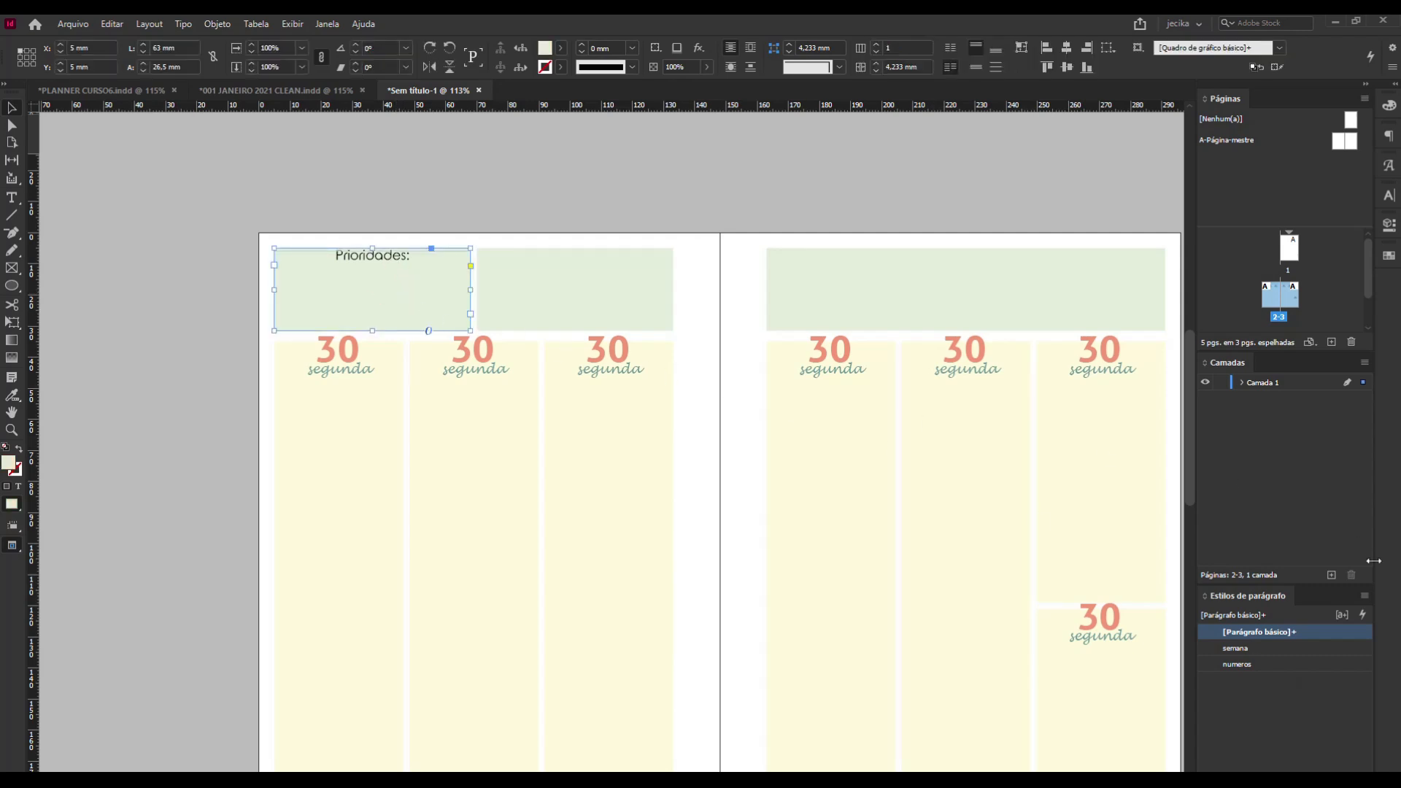
click(1365, 596)
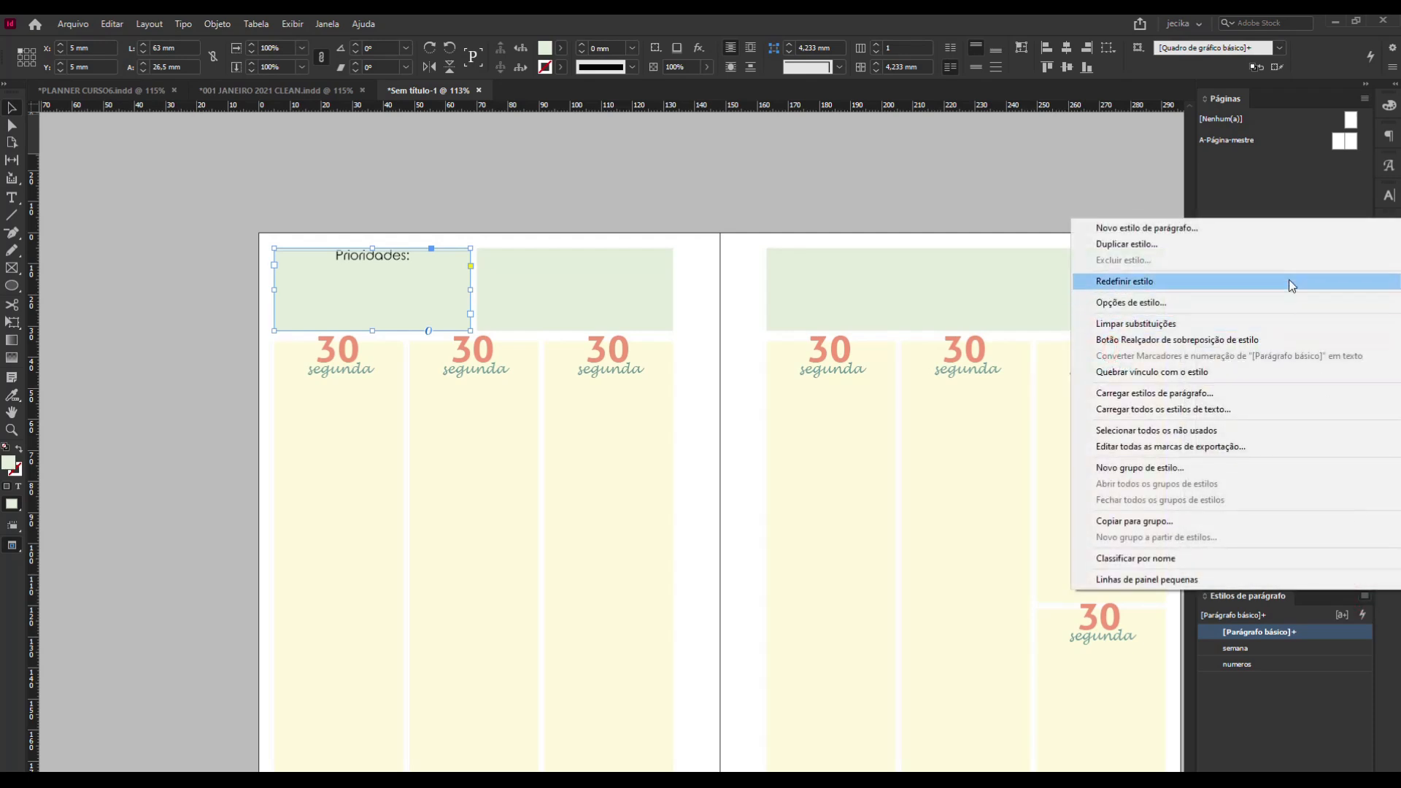
click(1277, 236)
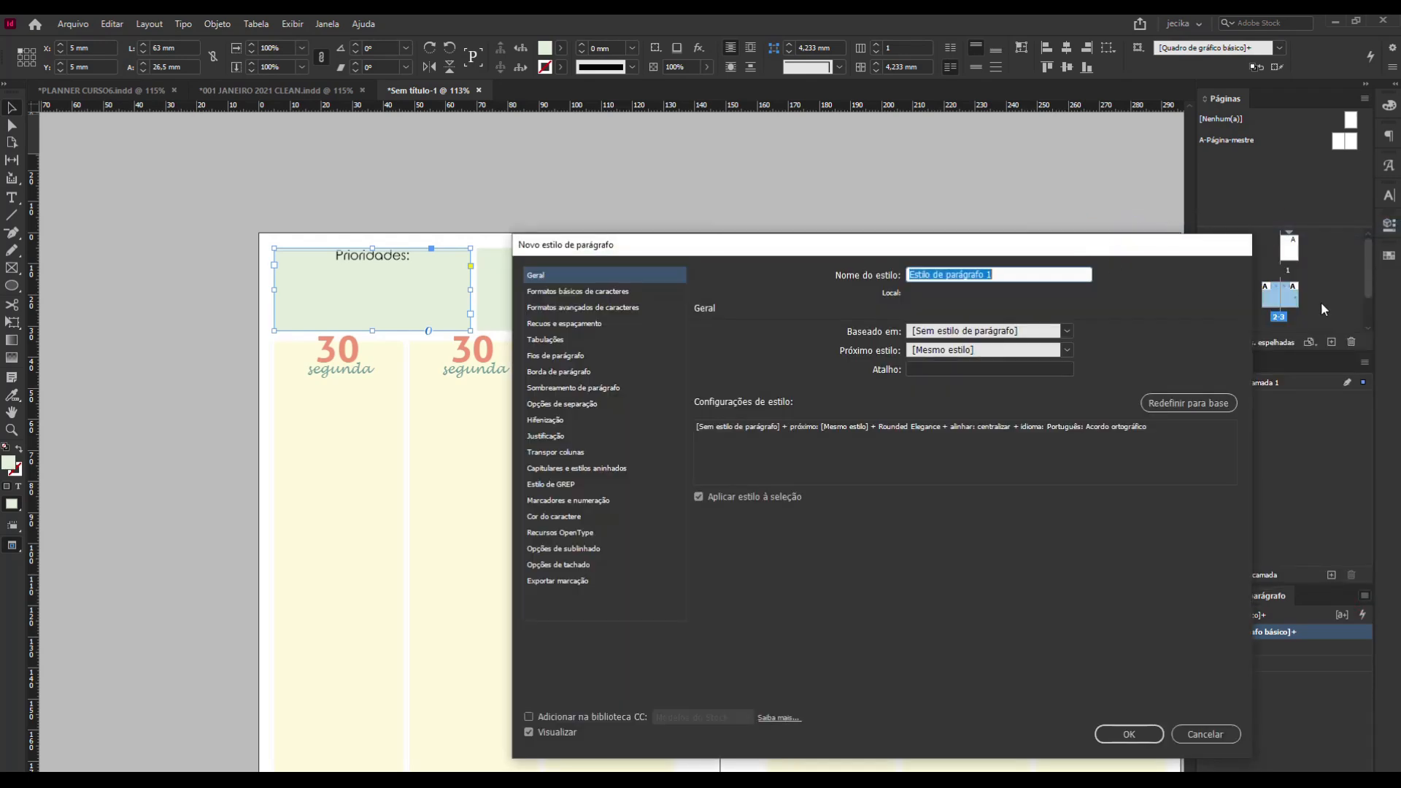
text(p)
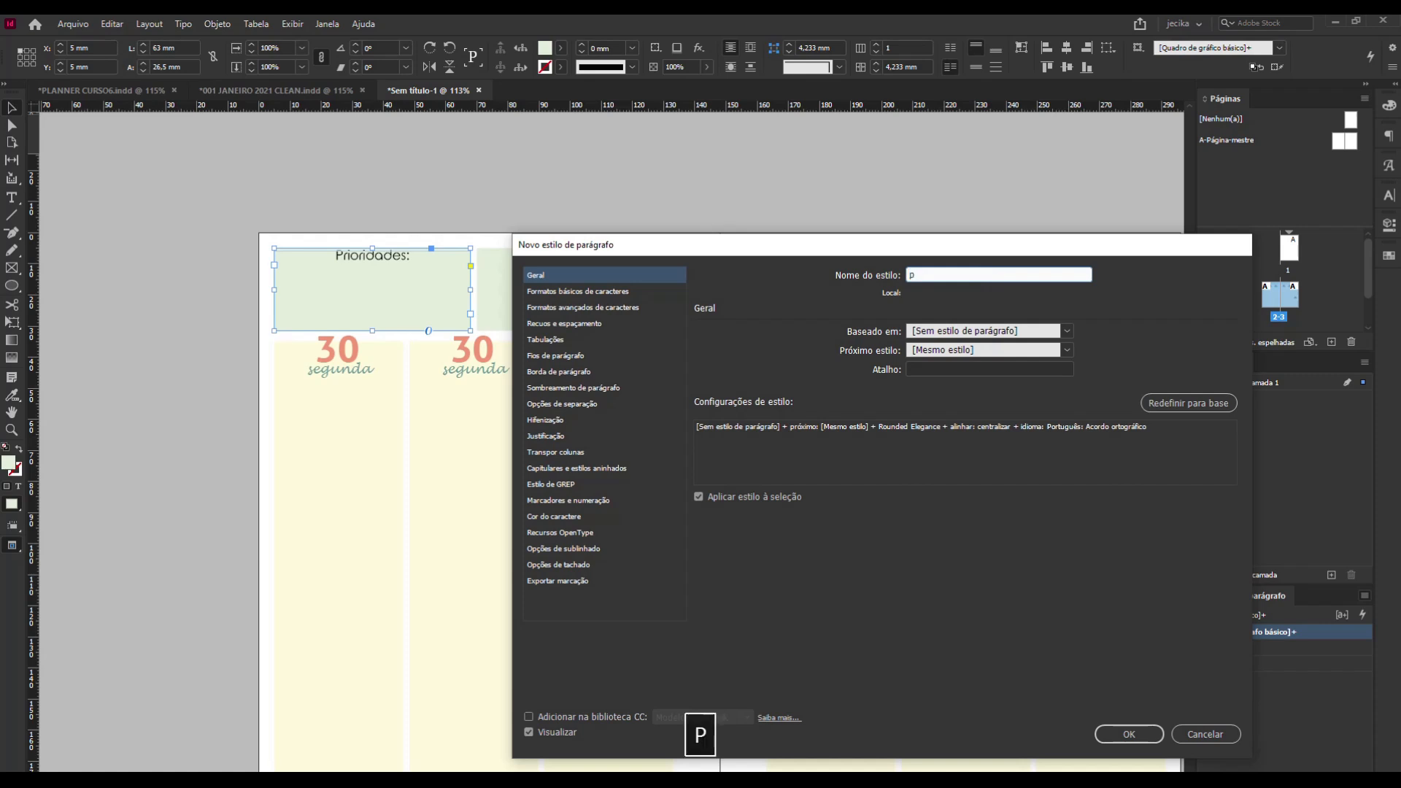
key(BackSpace)
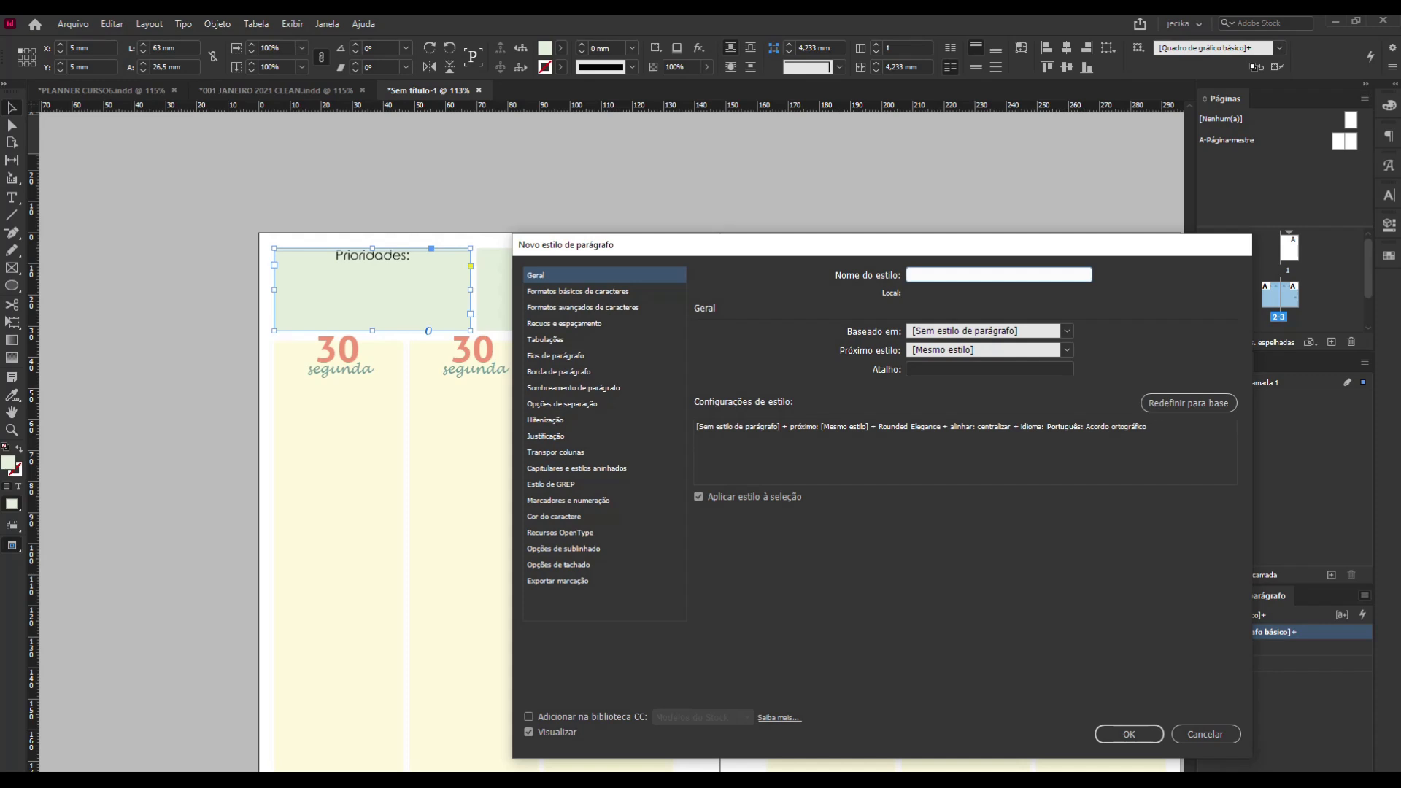
text(geral)
Increase the "geral" style's font size by one increment in its basic character formats.
click(565, 295)
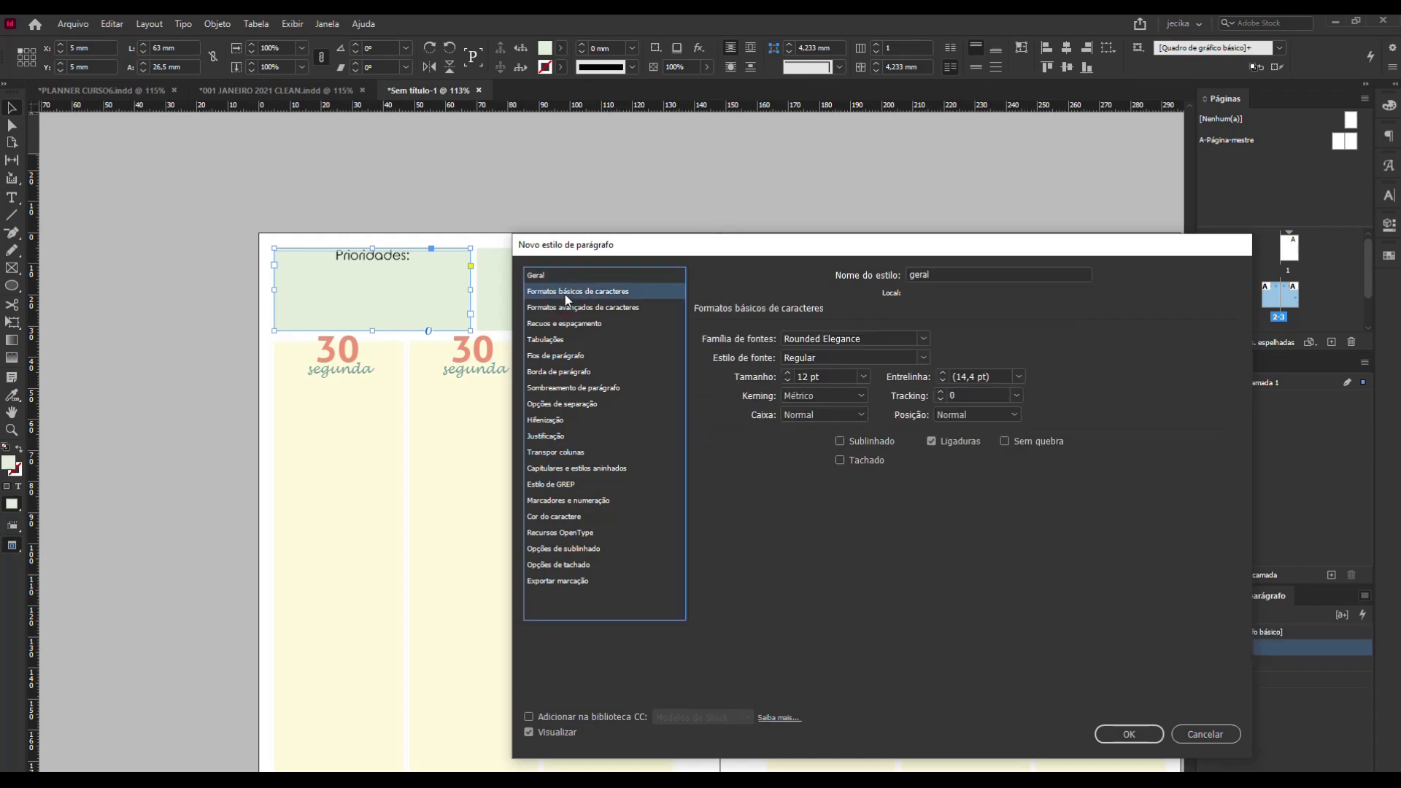
click(788, 373)
click(788, 374)
click(788, 380)
Set the "geral" style's paragraph alignment to Esquerda.
click(549, 308)
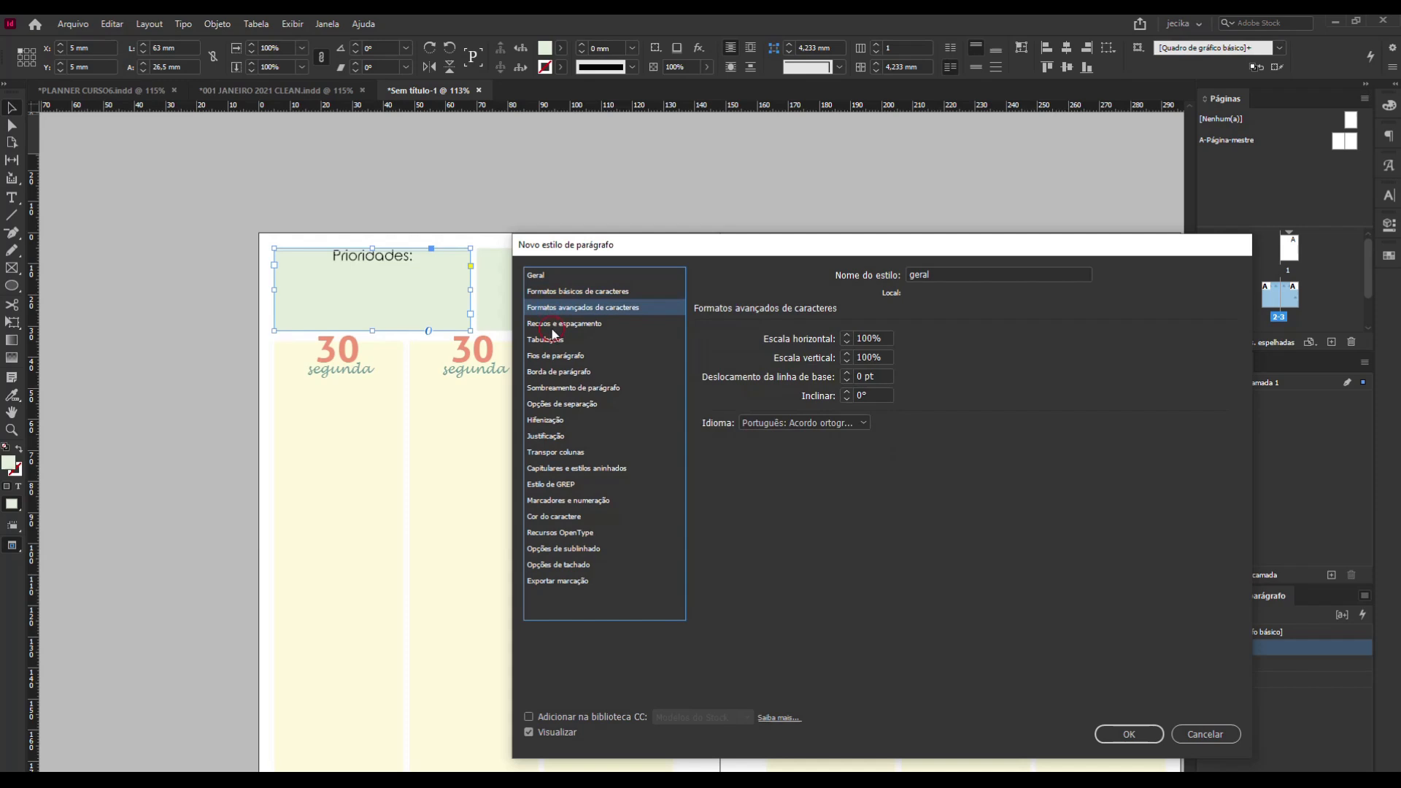
click(552, 326)
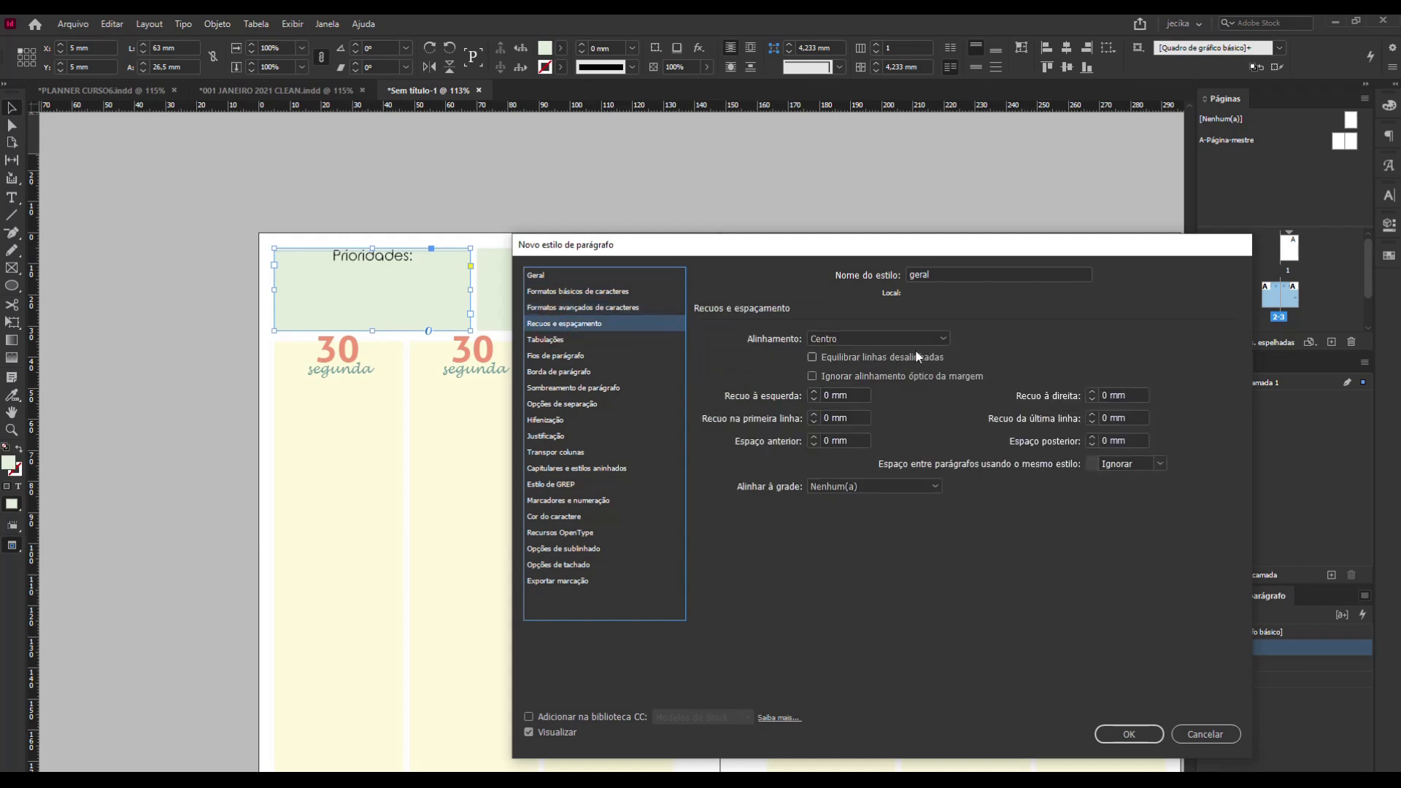
click(863, 336)
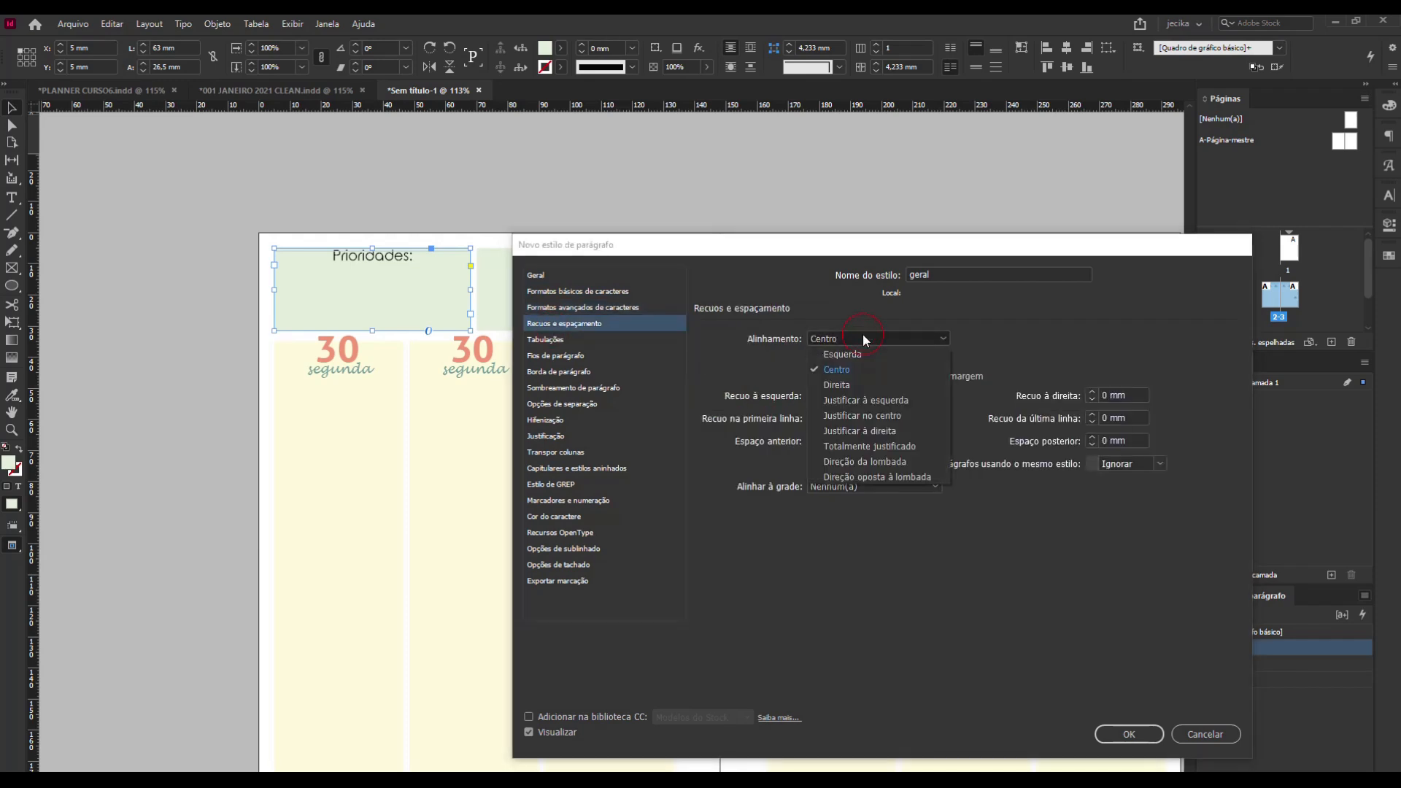
click(865, 352)
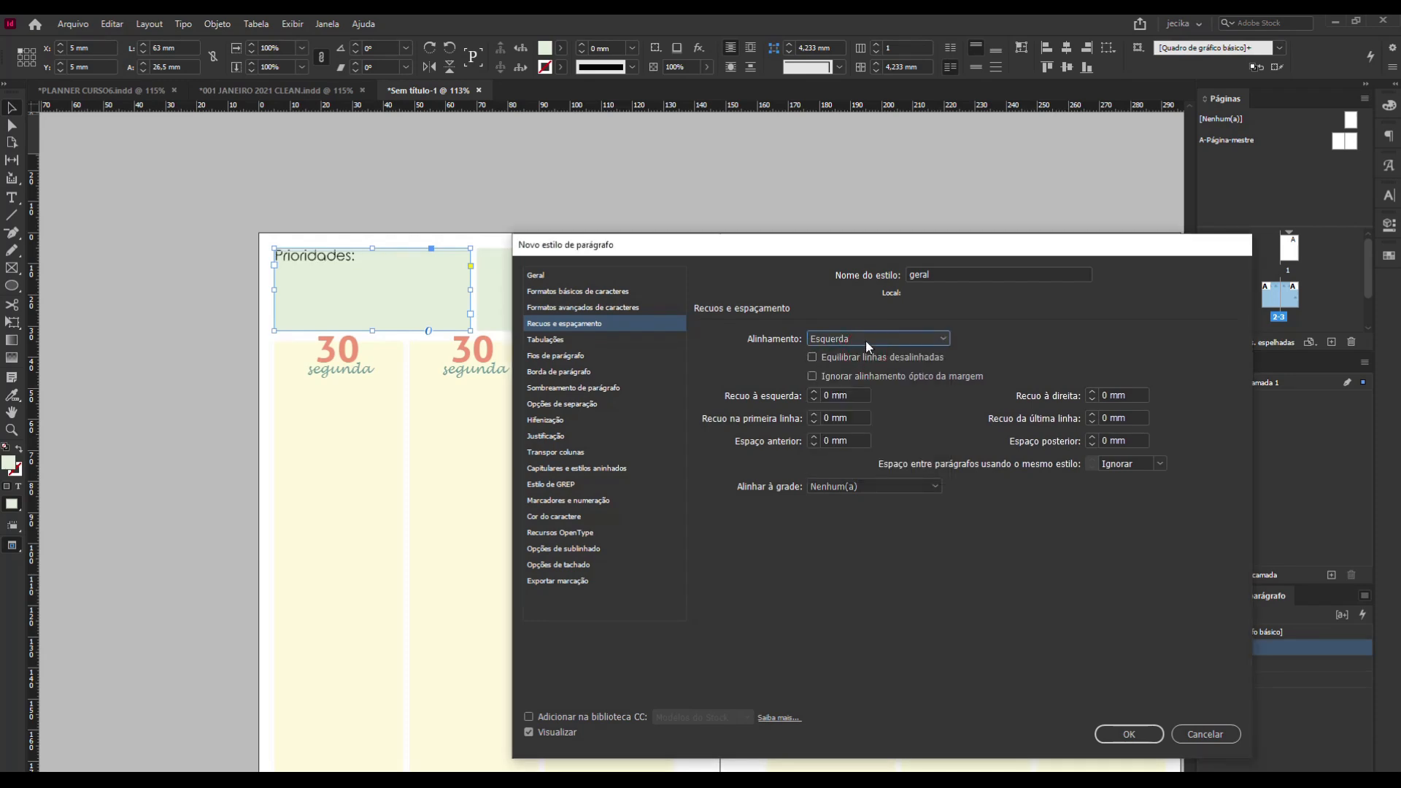
click(865, 340)
click(865, 343)
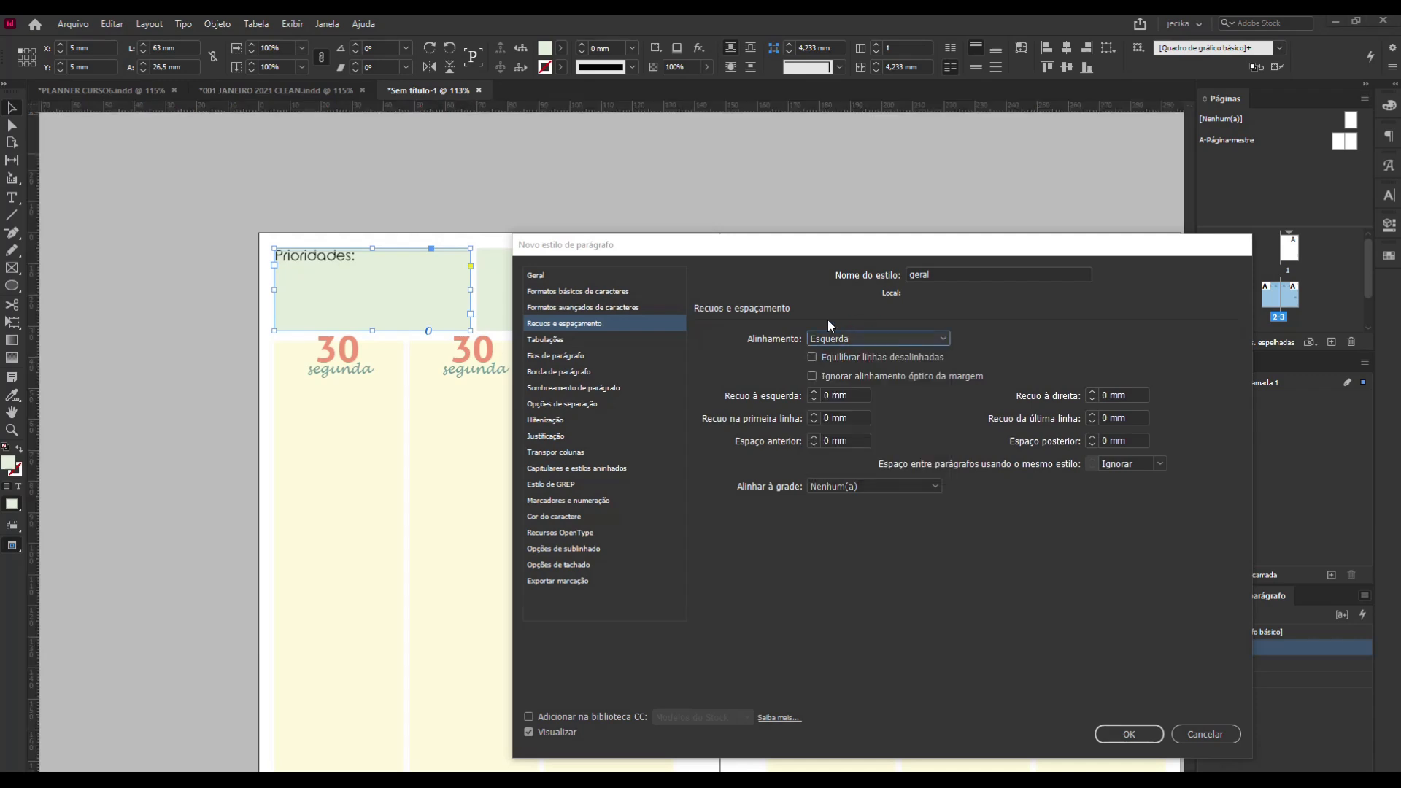
Set the "geral" style's character colour to the Brilho_Tema swatch C=84 M=72 Y=56 K=73.
click(577, 518)
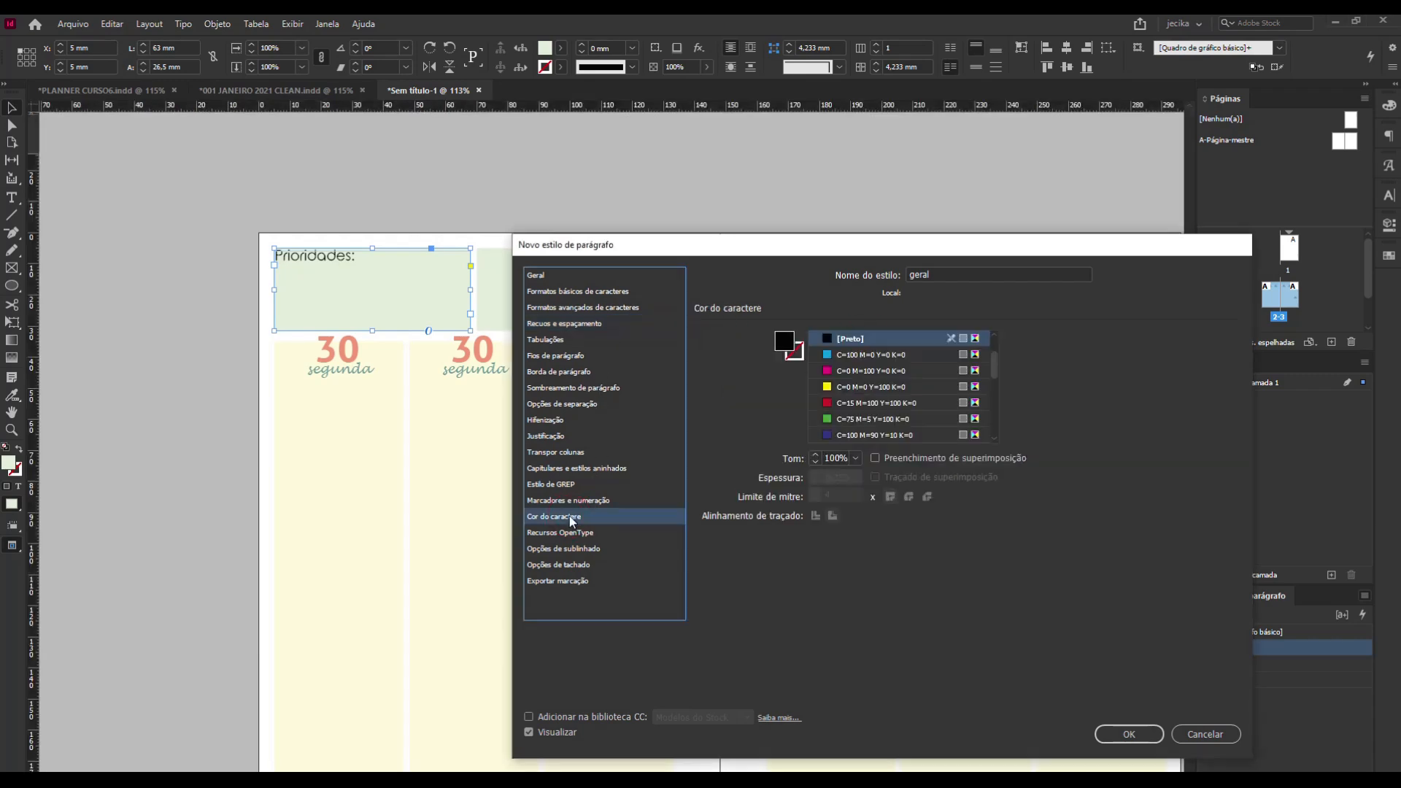
scroll(875, 369, down, 5)
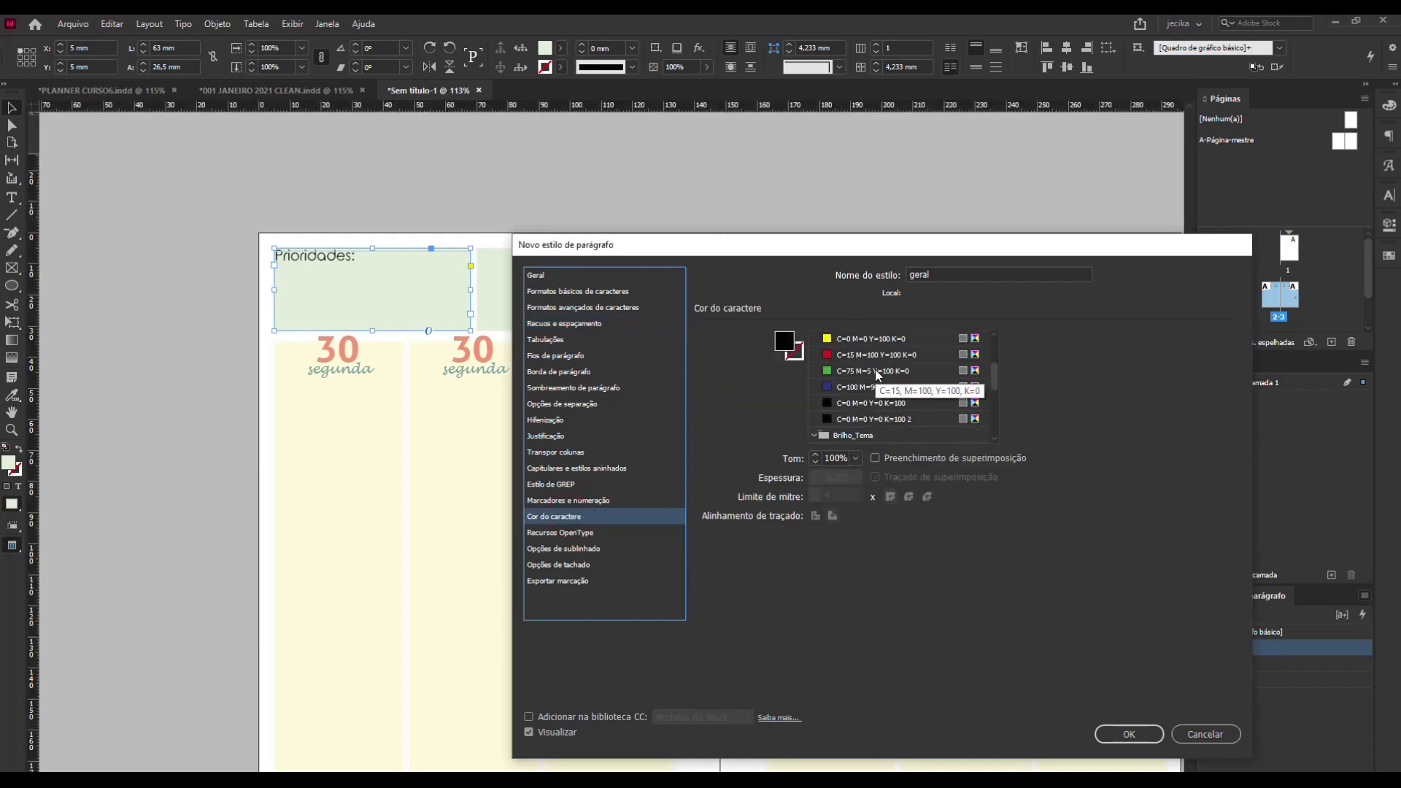
click(851, 387)
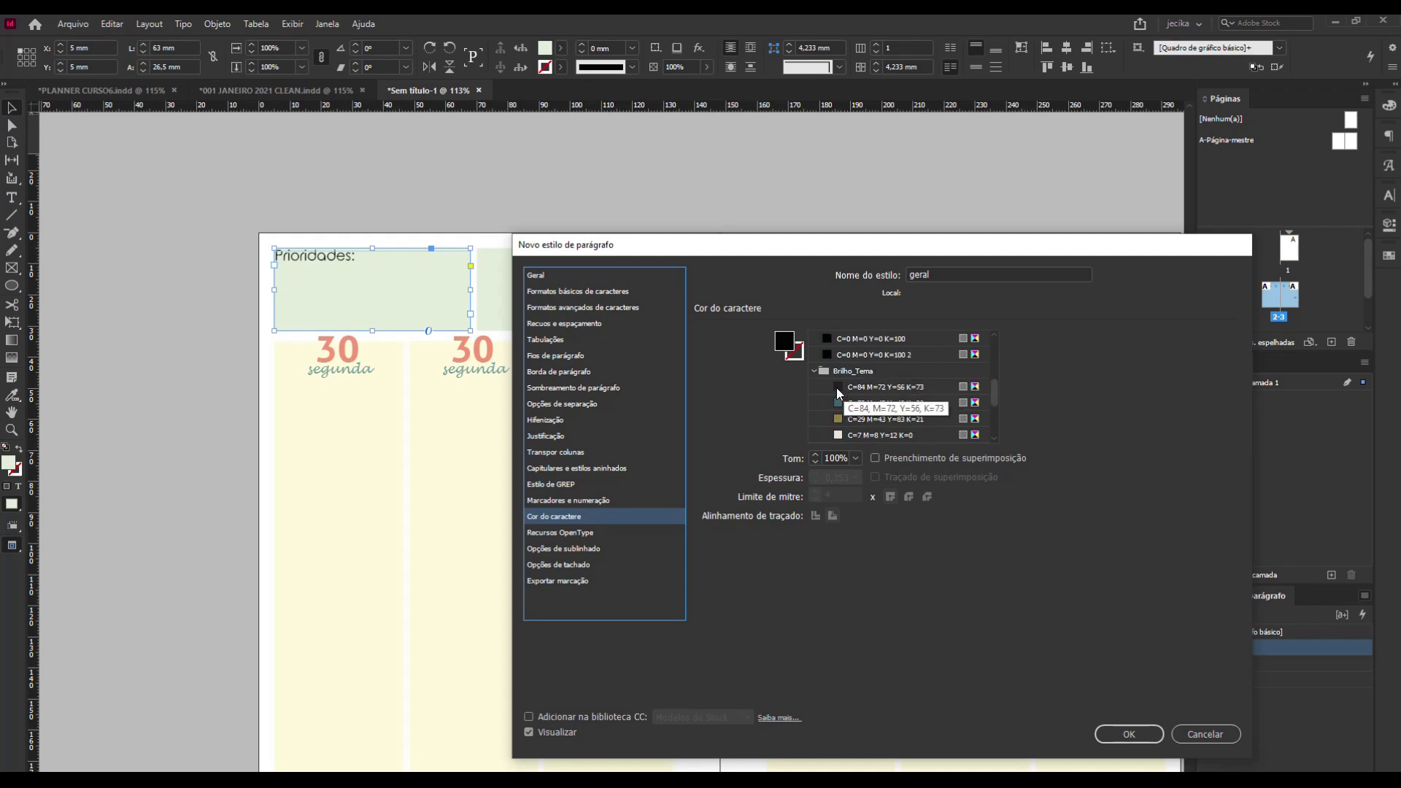
scroll(847, 395, down, 5)
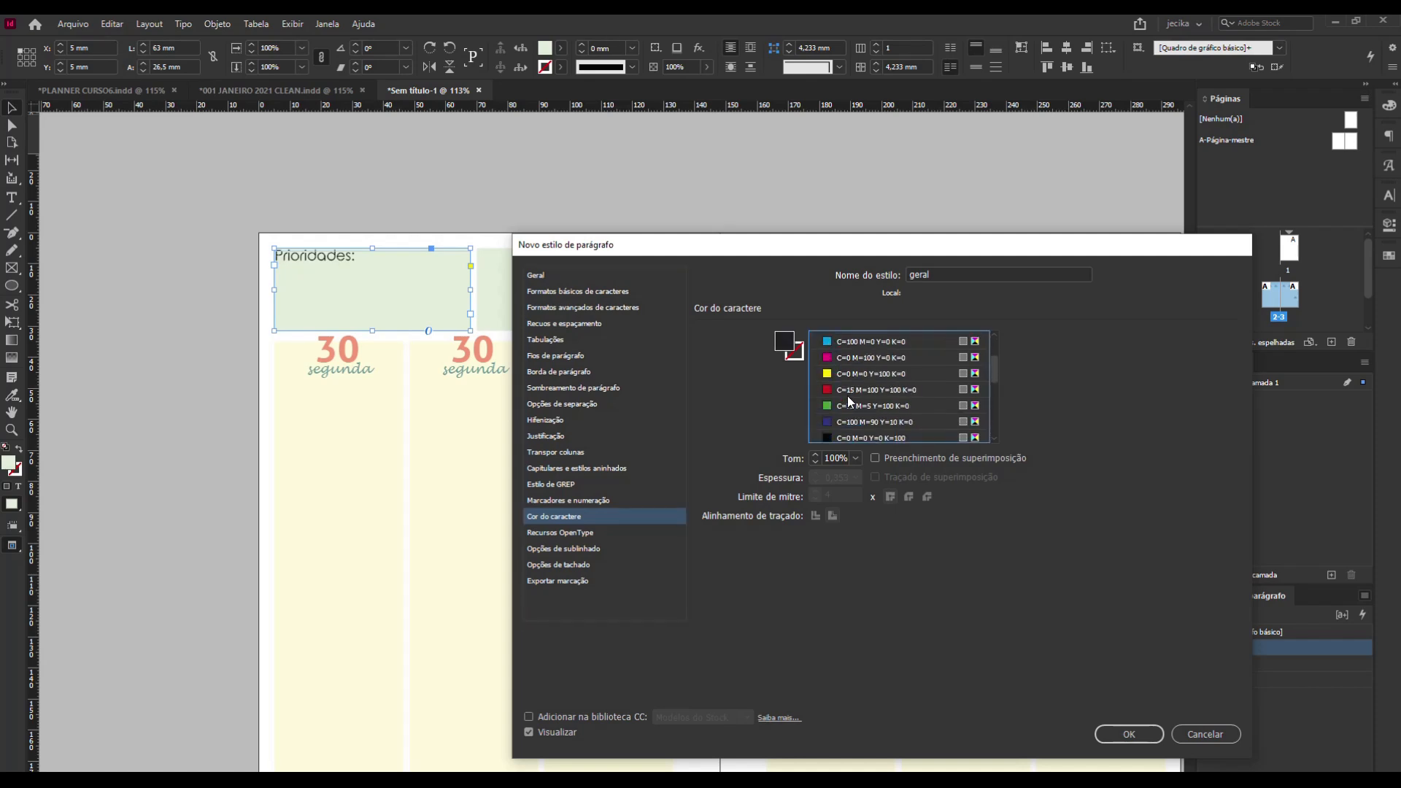
scroll(847, 396, up, 1)
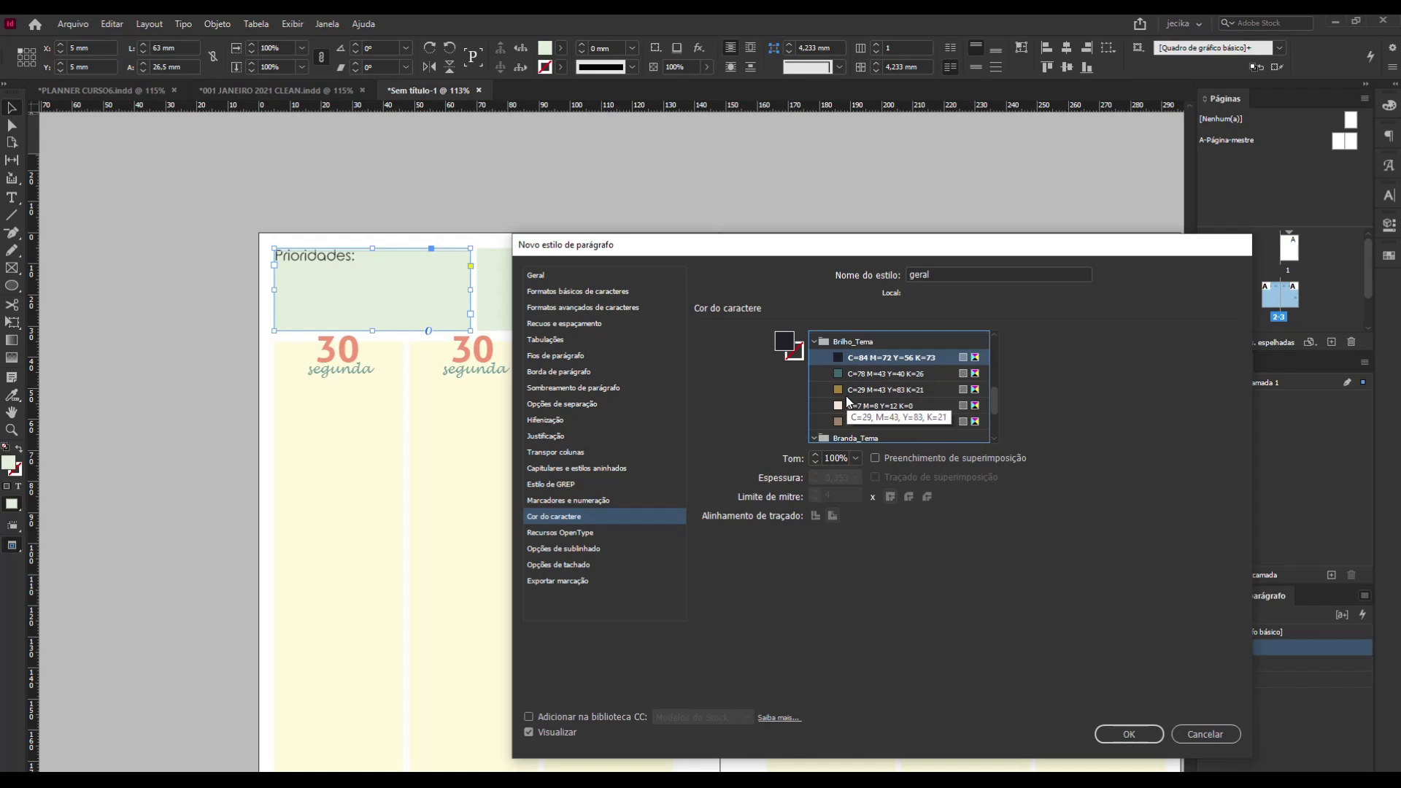
Try other theme swatches as the character colour, including C=78 M=43 Y=40 K=26, C=30 M=42 Y=53 K=22 and C=4 M=28 Y=35 K=0.
click(839, 376)
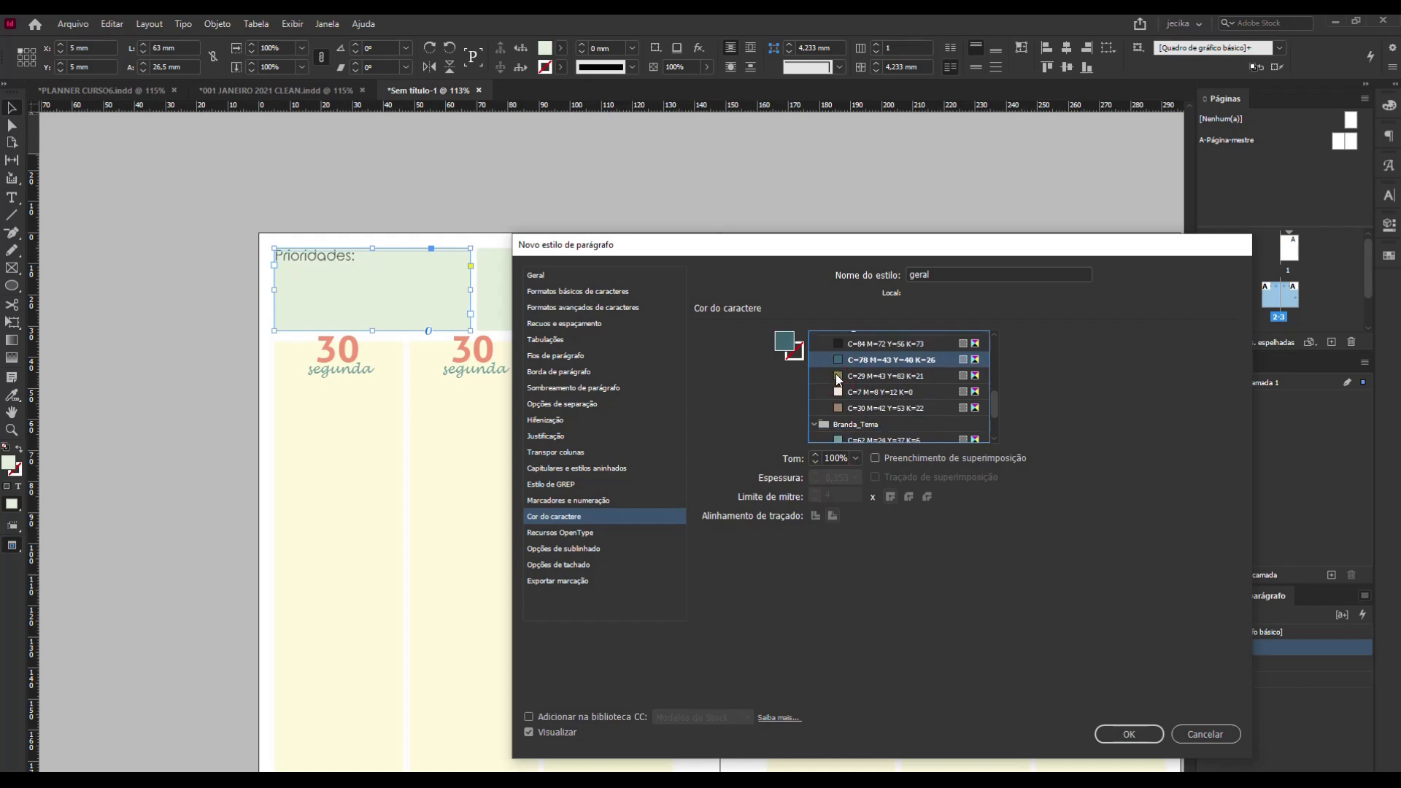
click(840, 408)
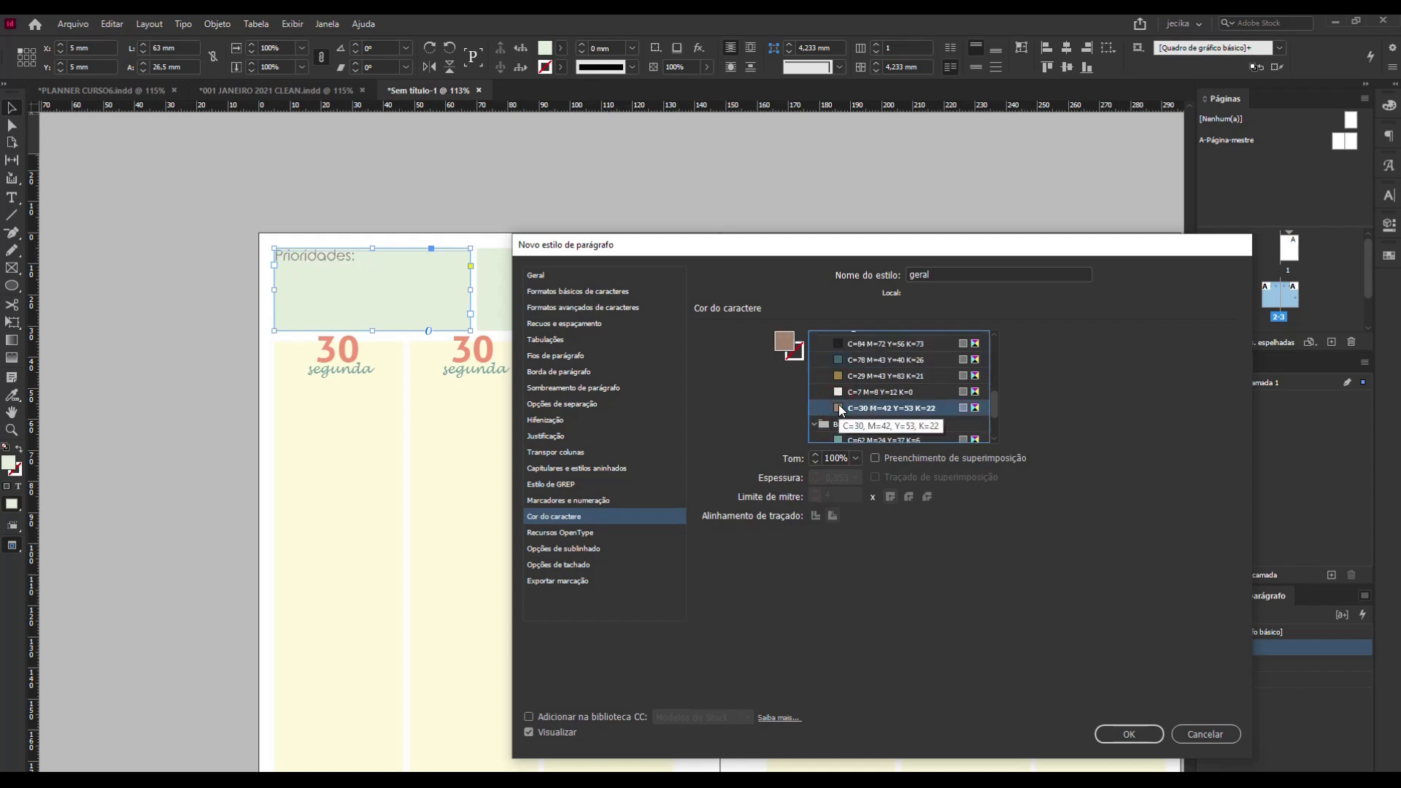
click(838, 374)
scroll(862, 418, down, 2)
click(838, 418)
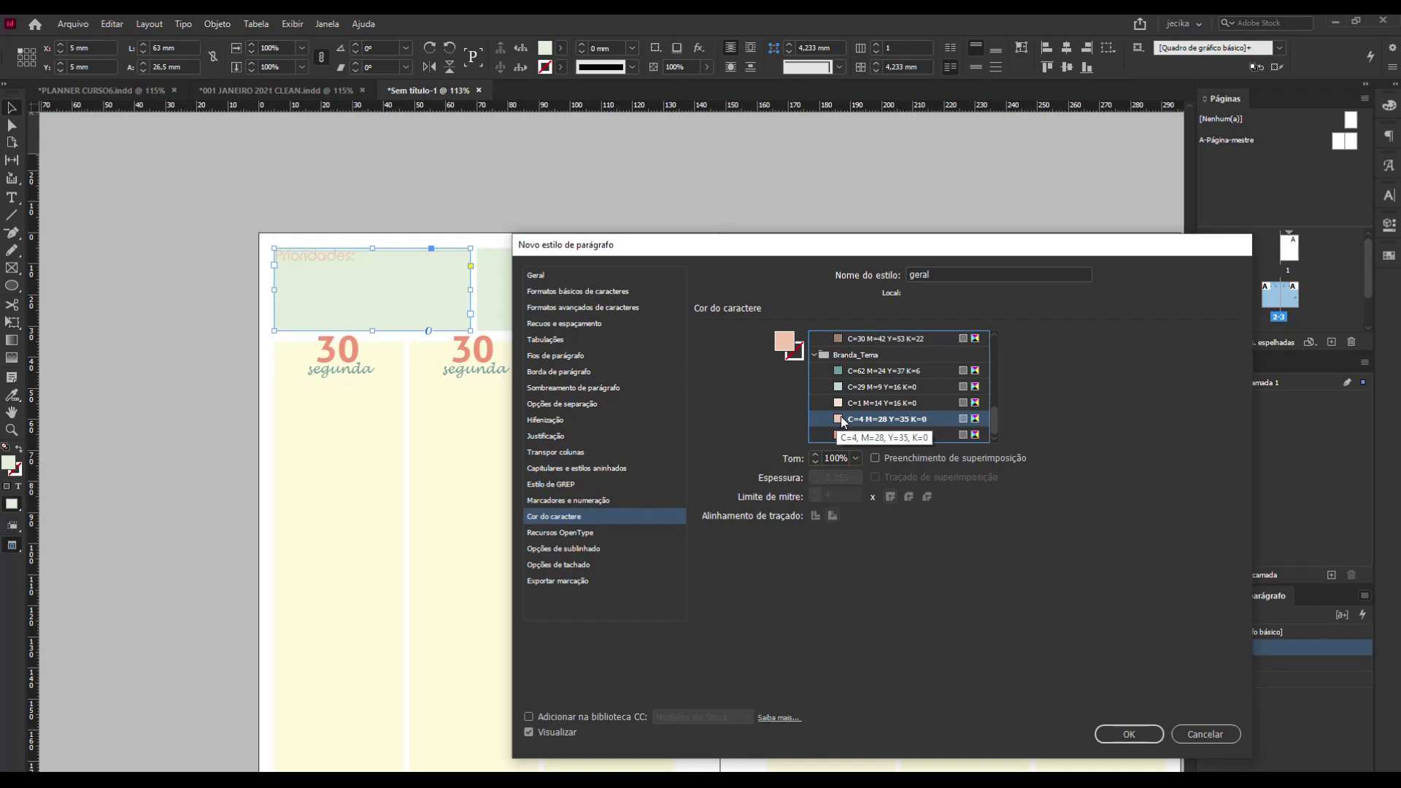
scroll(840, 416, up, 3)
Return the character colour to C=84 M=72 Y=56 K=73, create the "geral" style and deselect the frame.
click(840, 405)
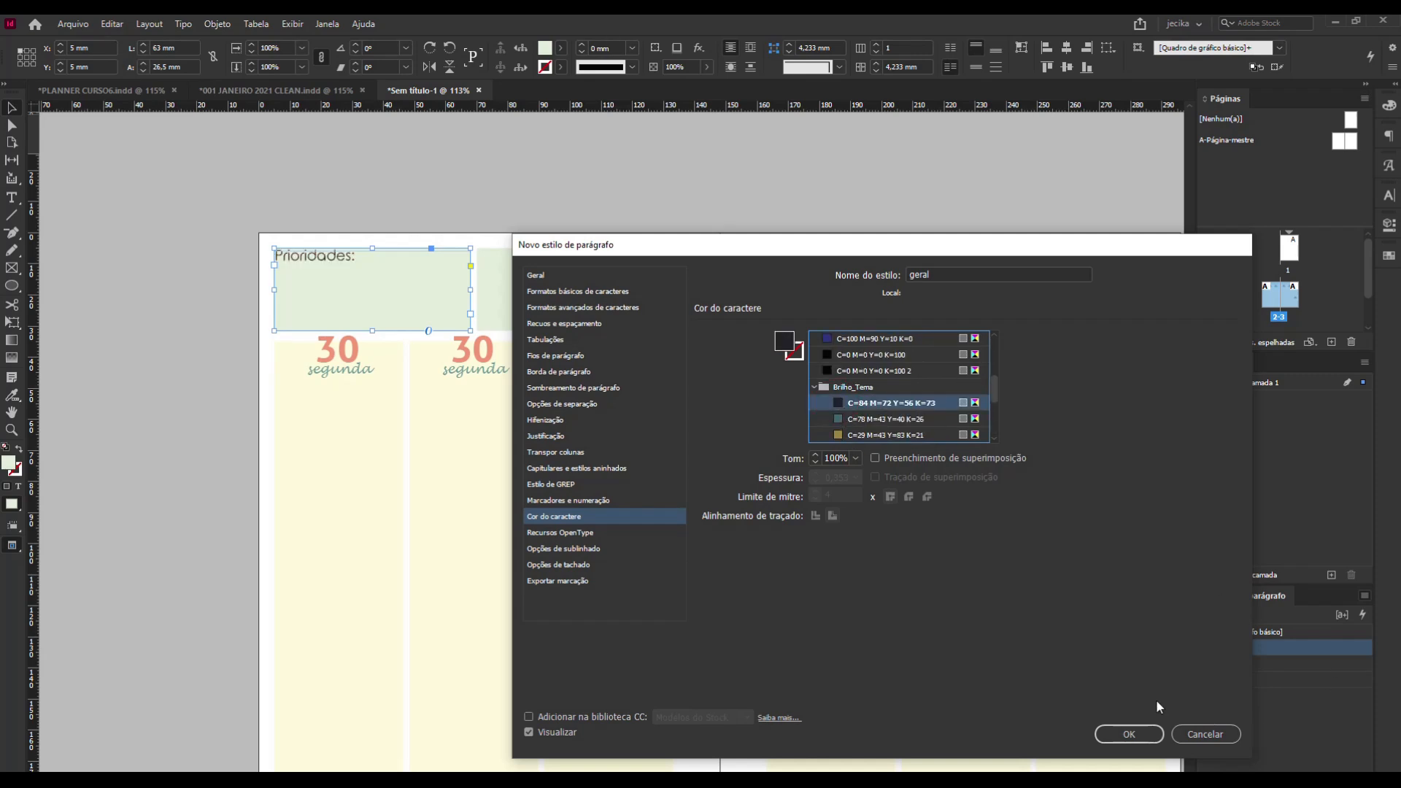
click(1135, 733)
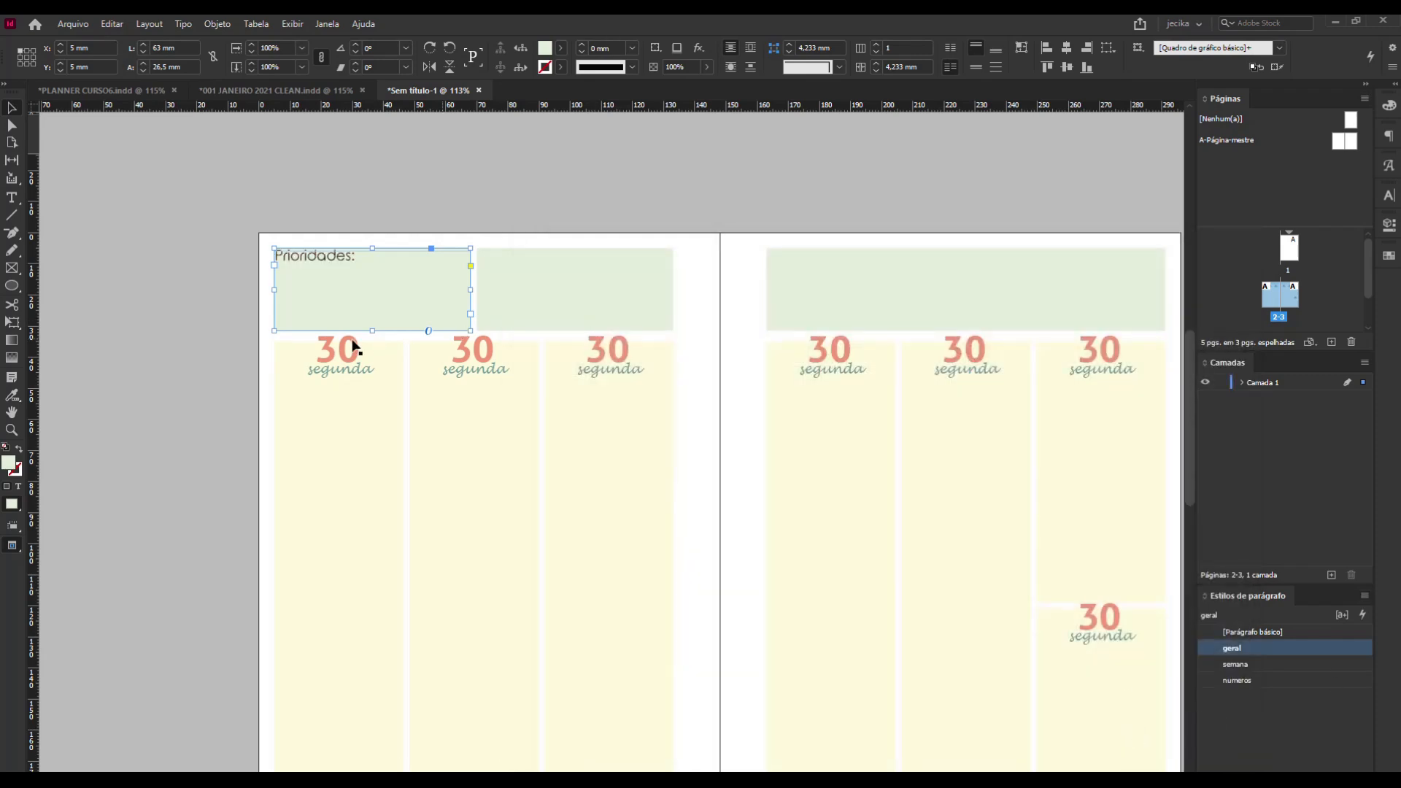
click(219, 329)
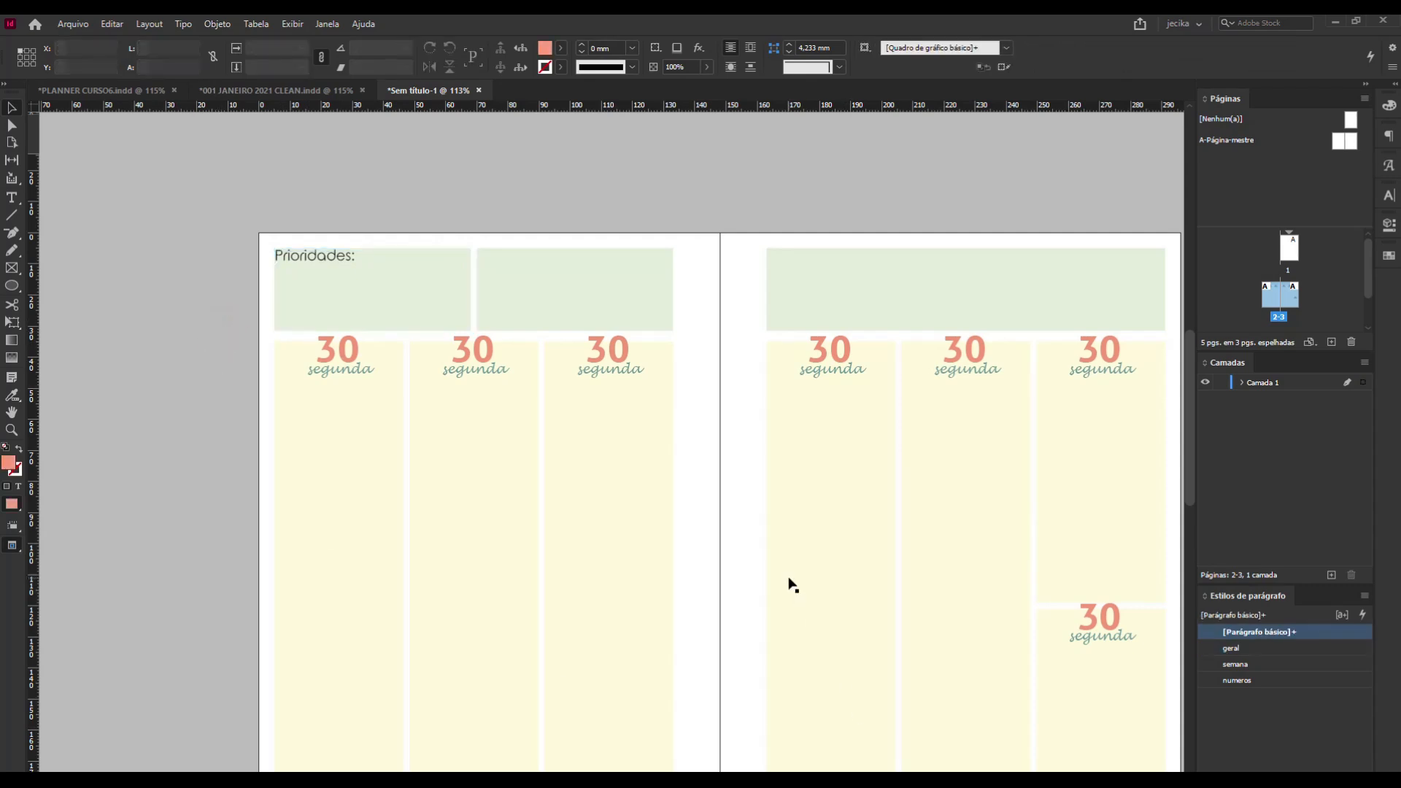
Look over the whole spread, checking the empty header blocks on the left and right pages.
key(ctrl+minus)
key(ctrl+minus)
key(ctrl+equal)
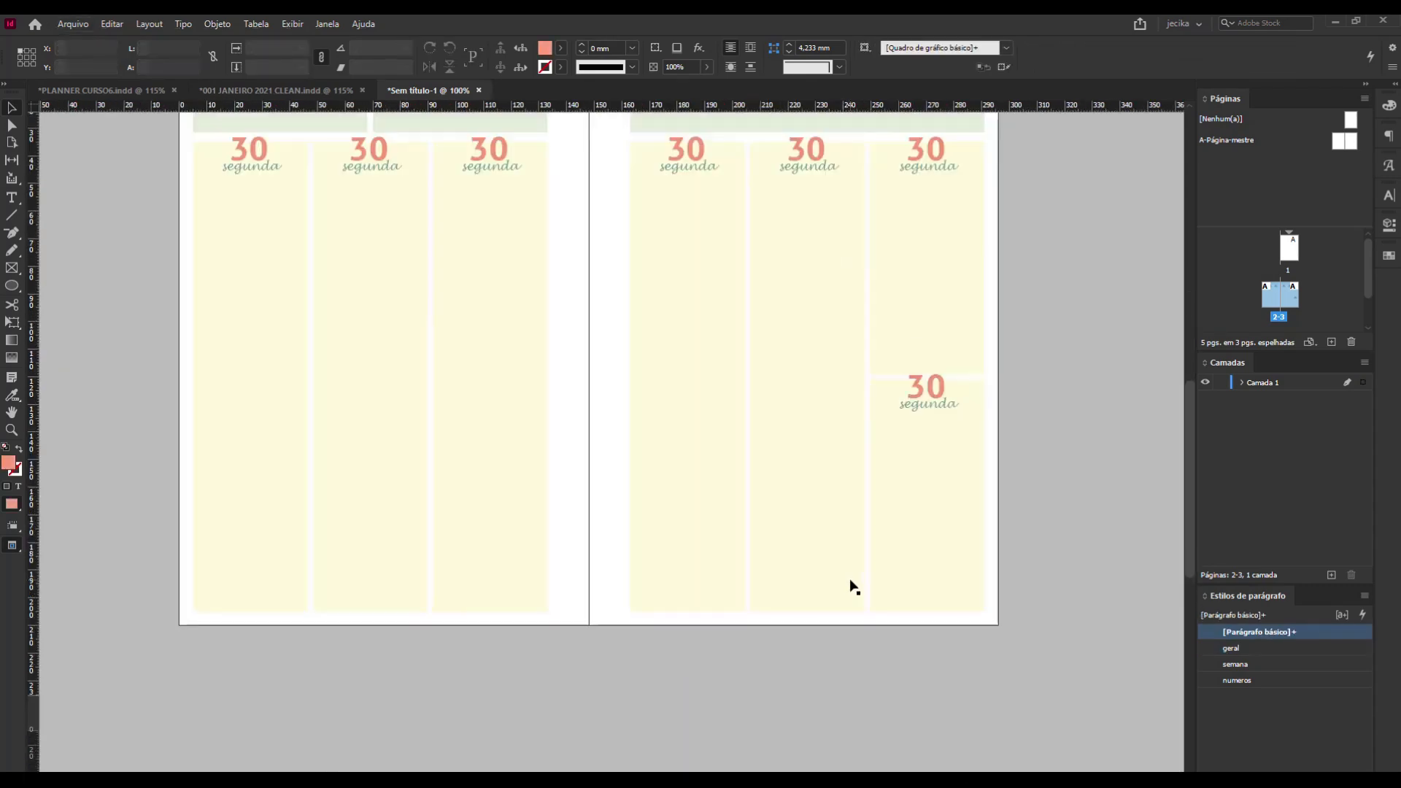
scroll(853, 587, up, 3)
scroll(854, 587, down, 2)
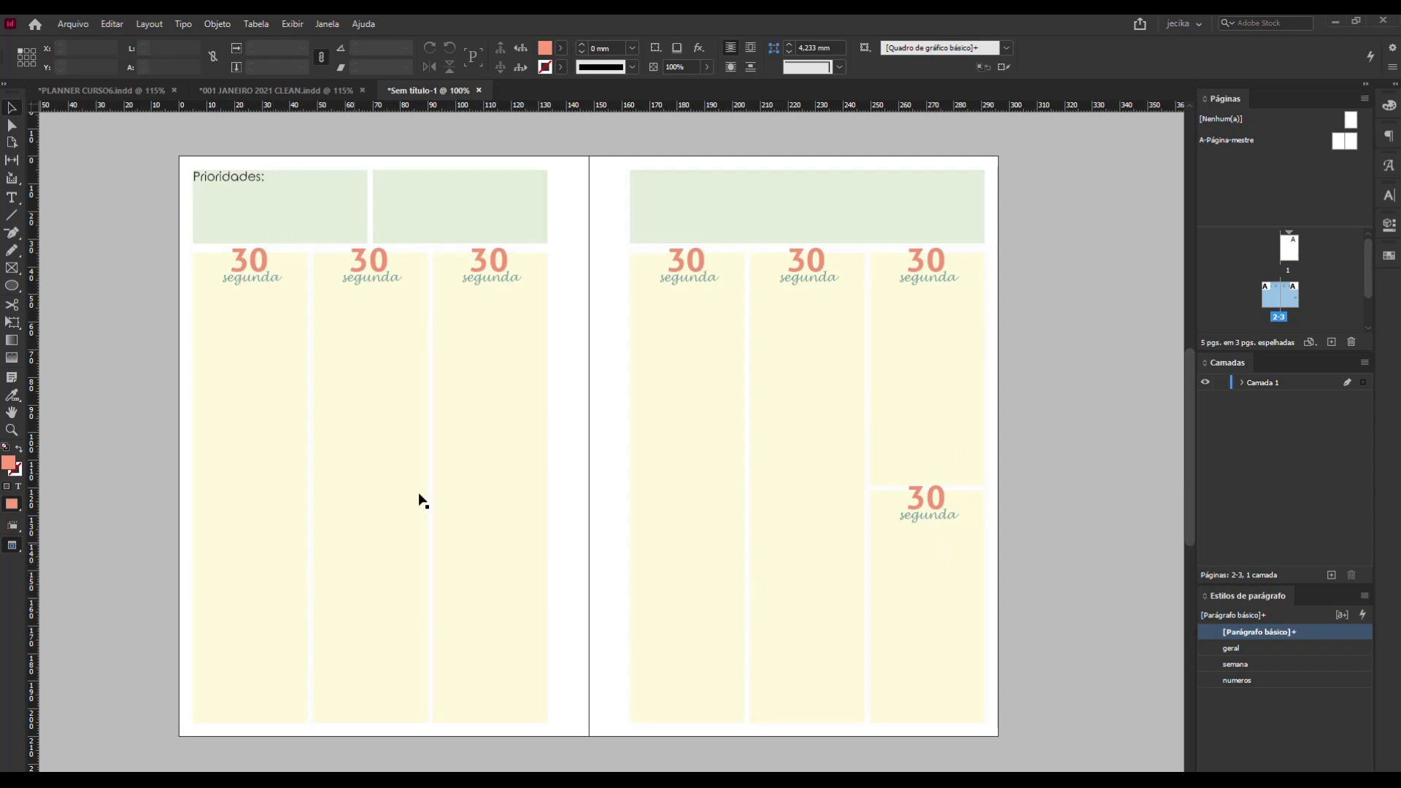
click(488, 184)
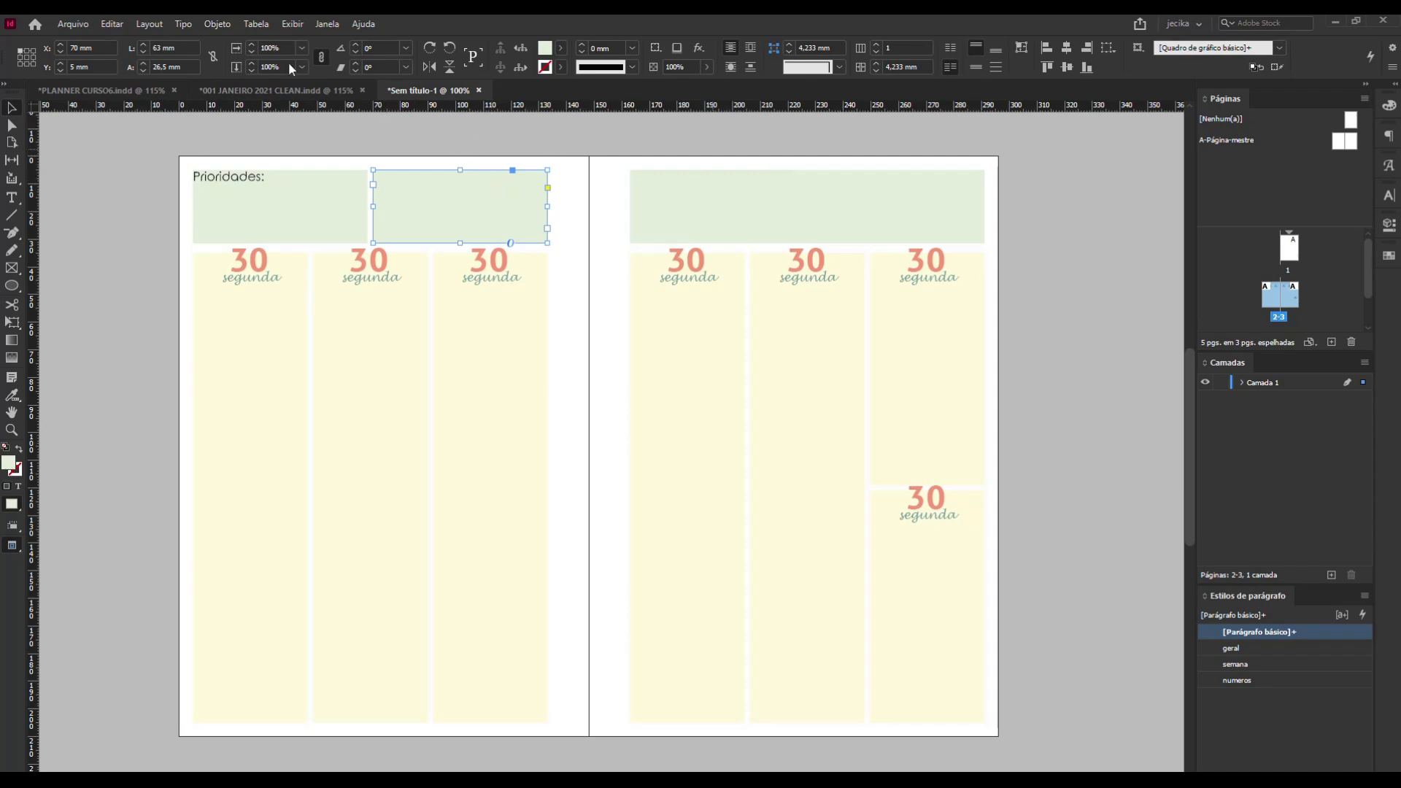
click(722, 207)
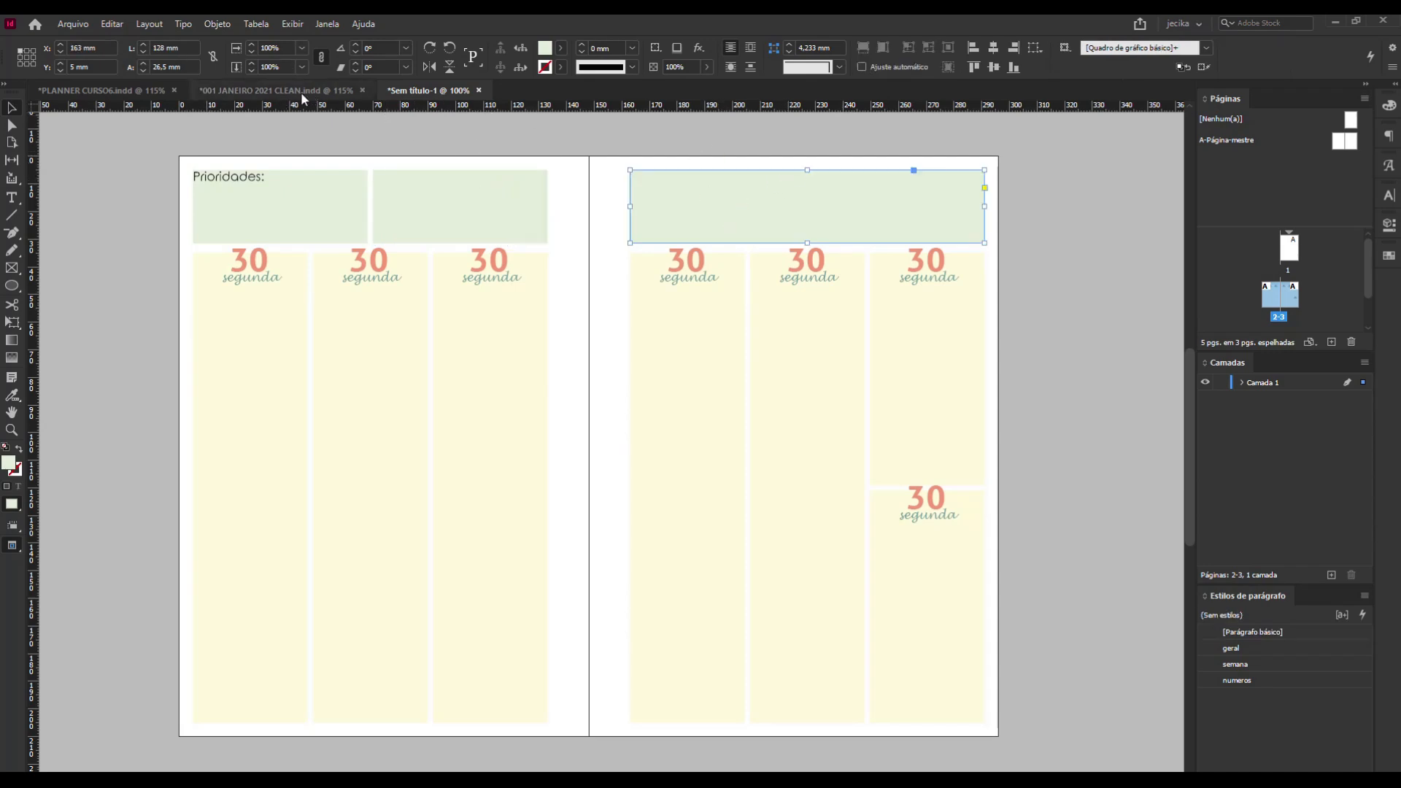
Examine the weekly layouts in PLANNER CURSO6 and 001 JANEIRO 2021 CLEAN for reference, and return to the untitled planner.
click(77, 91)
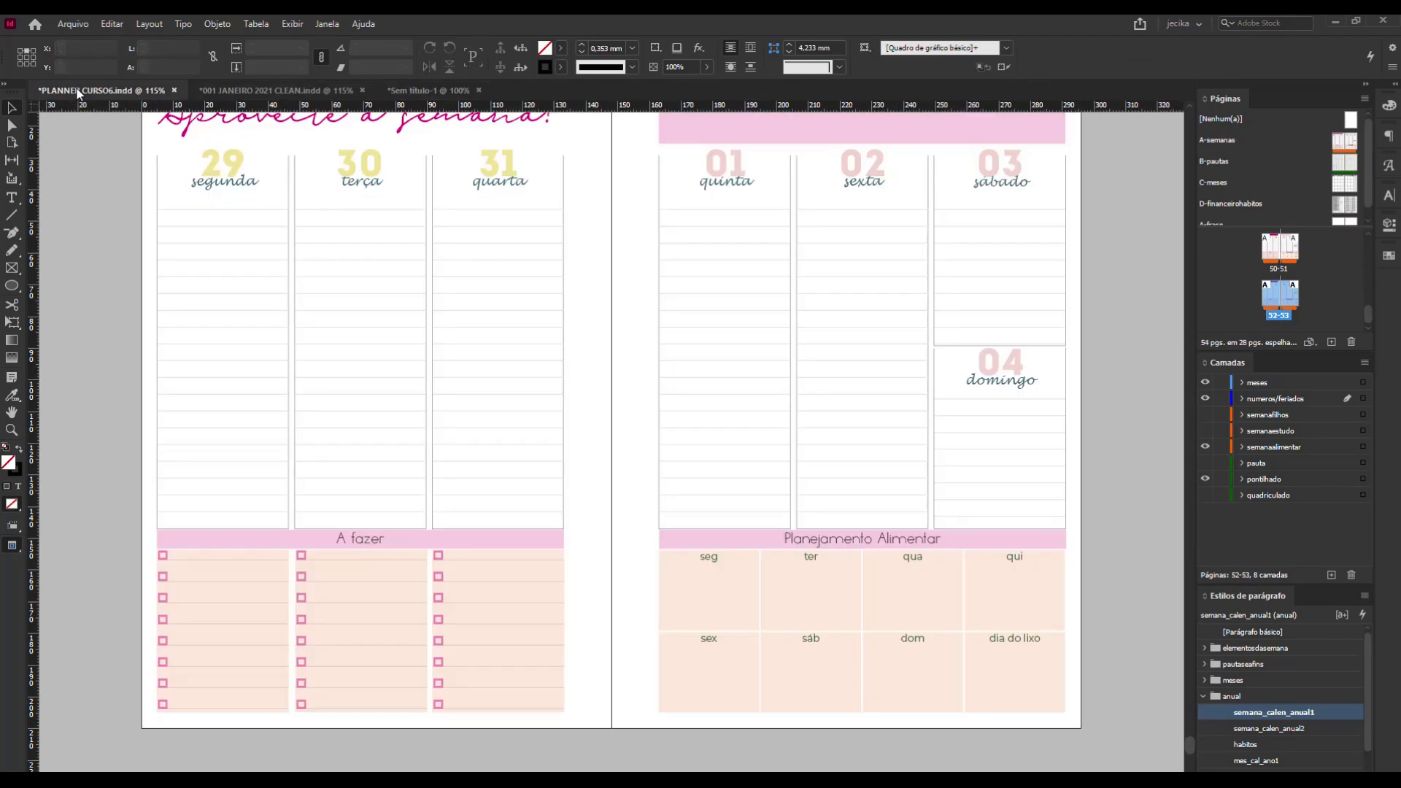
scroll(588, 373, up, 2)
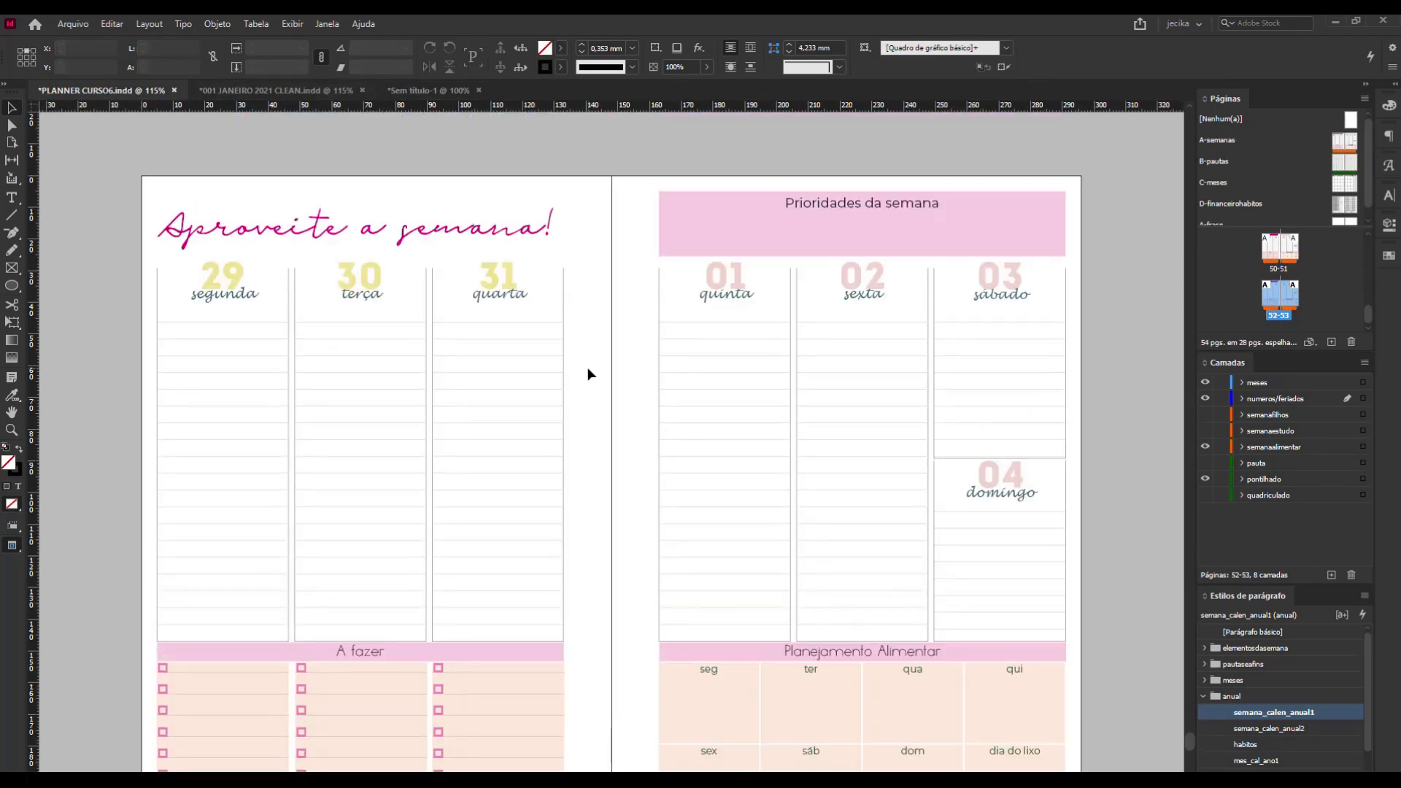
scroll(458, 146, down, 1)
click(311, 91)
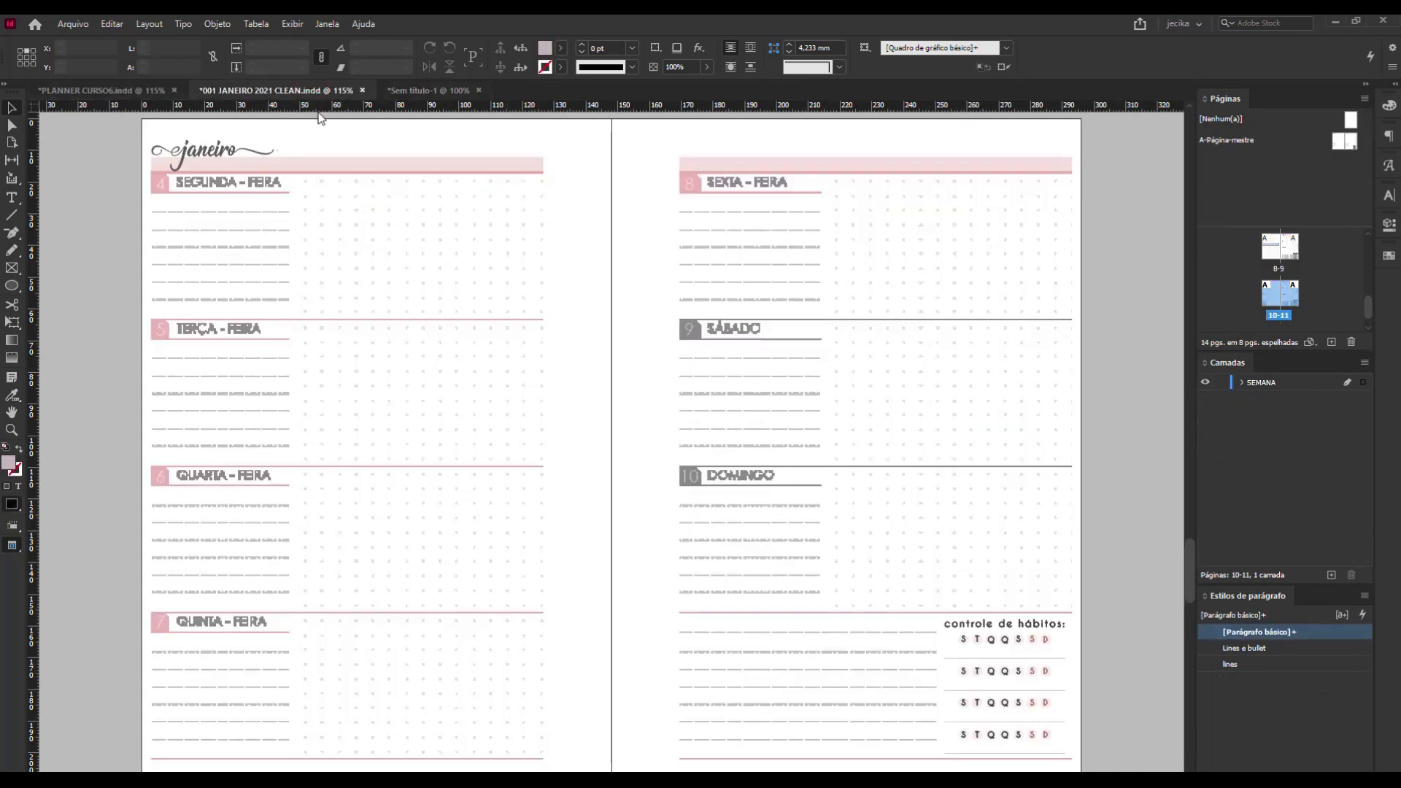
scroll(509, 451, down, 2)
scroll(509, 451, down, 2)
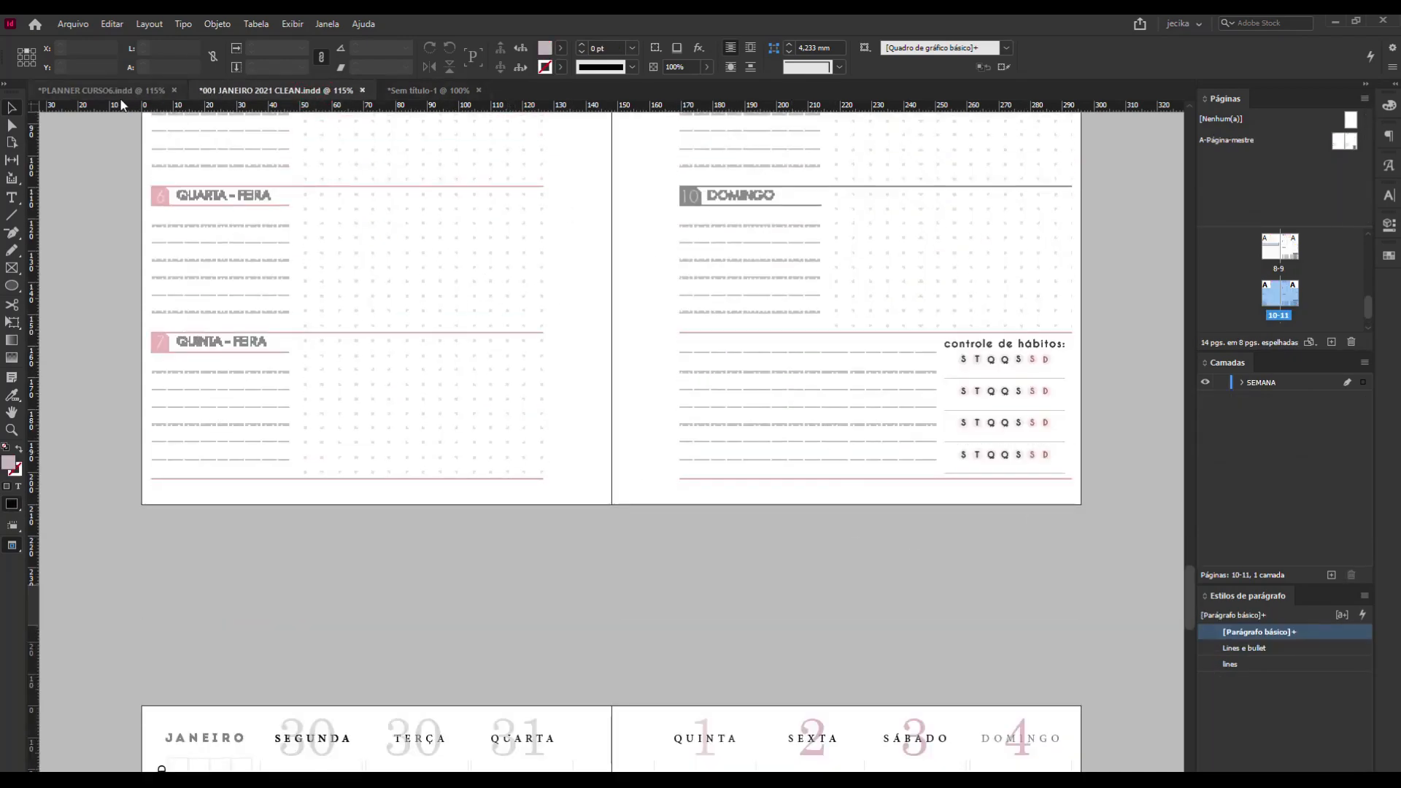
click(427, 89)
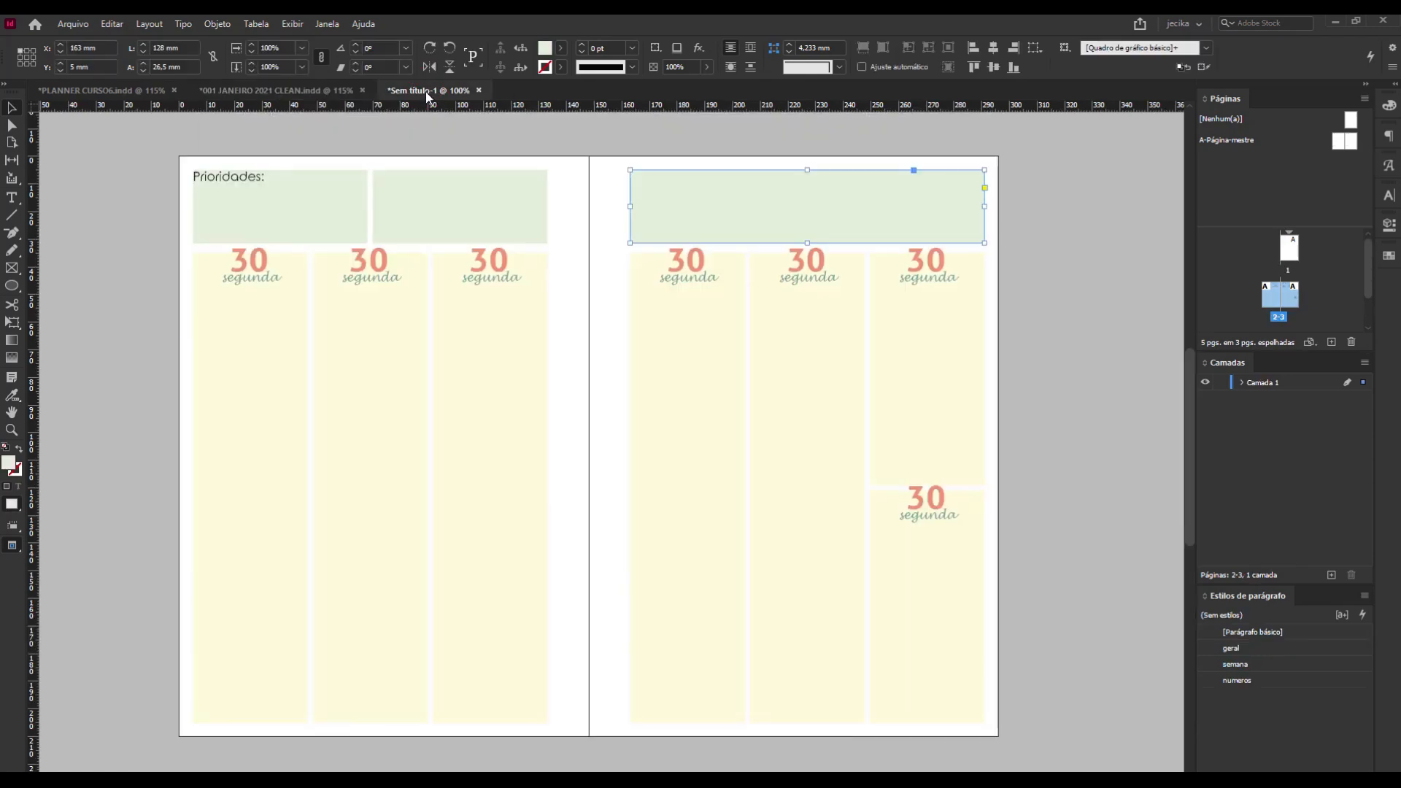
click(440, 199)
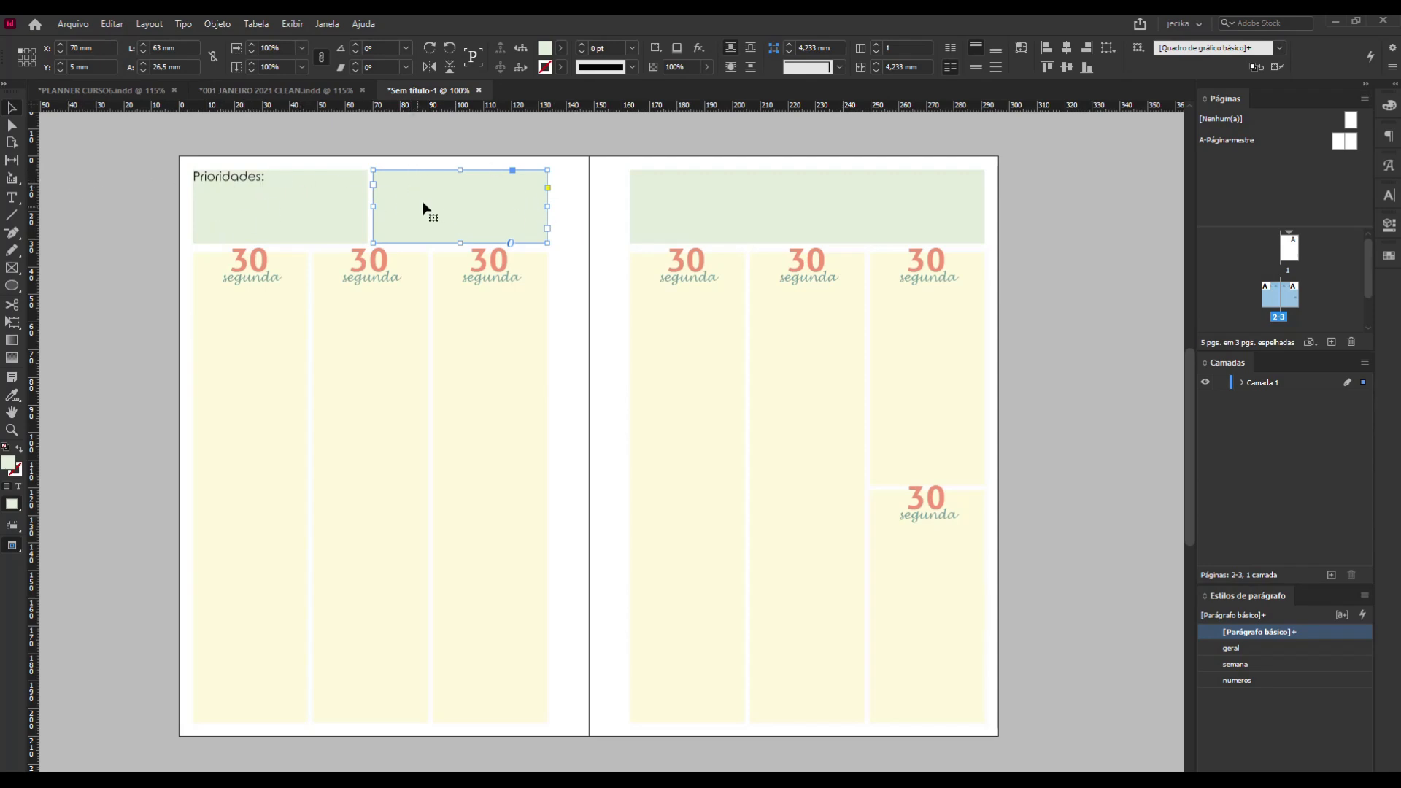
scroll(443, 204, up, 1)
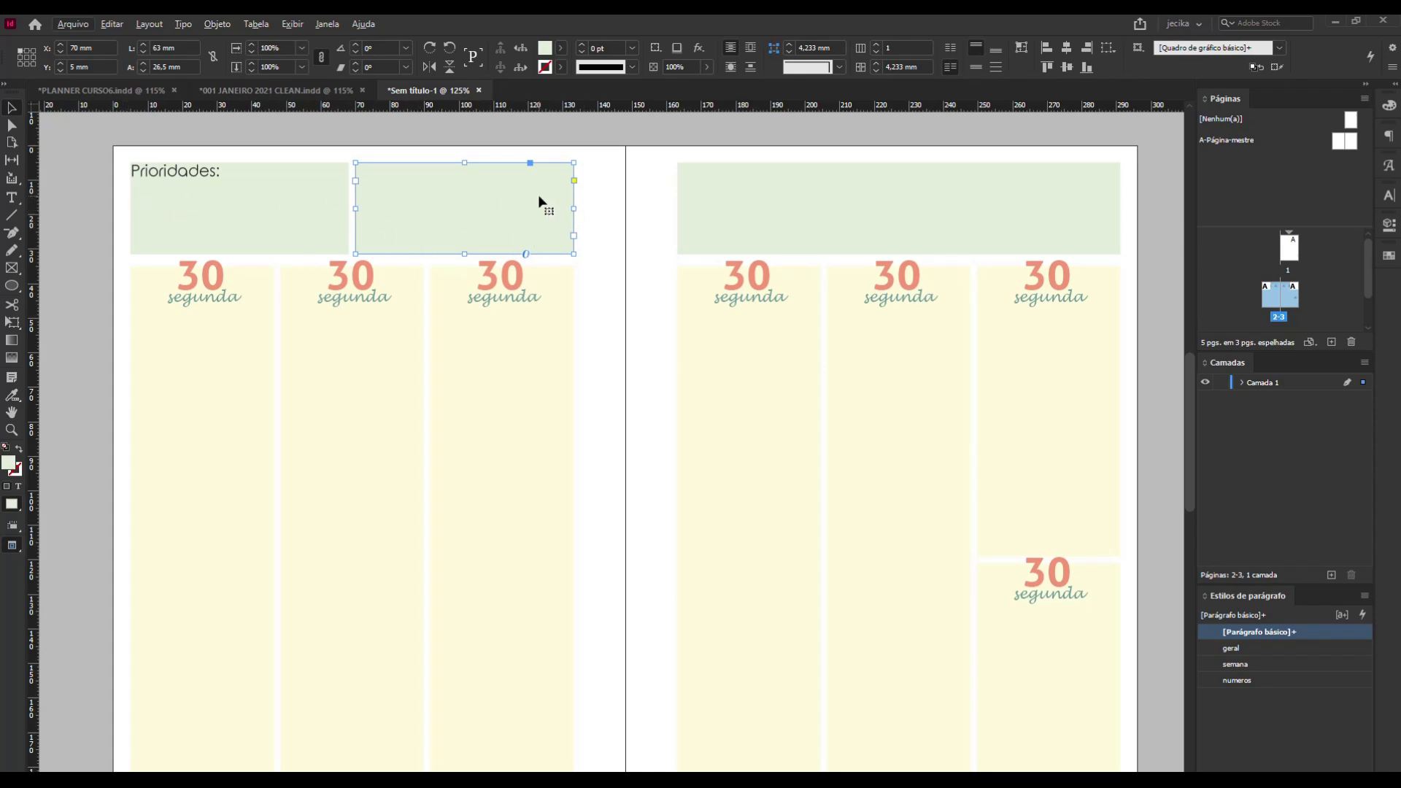
click(588, 197)
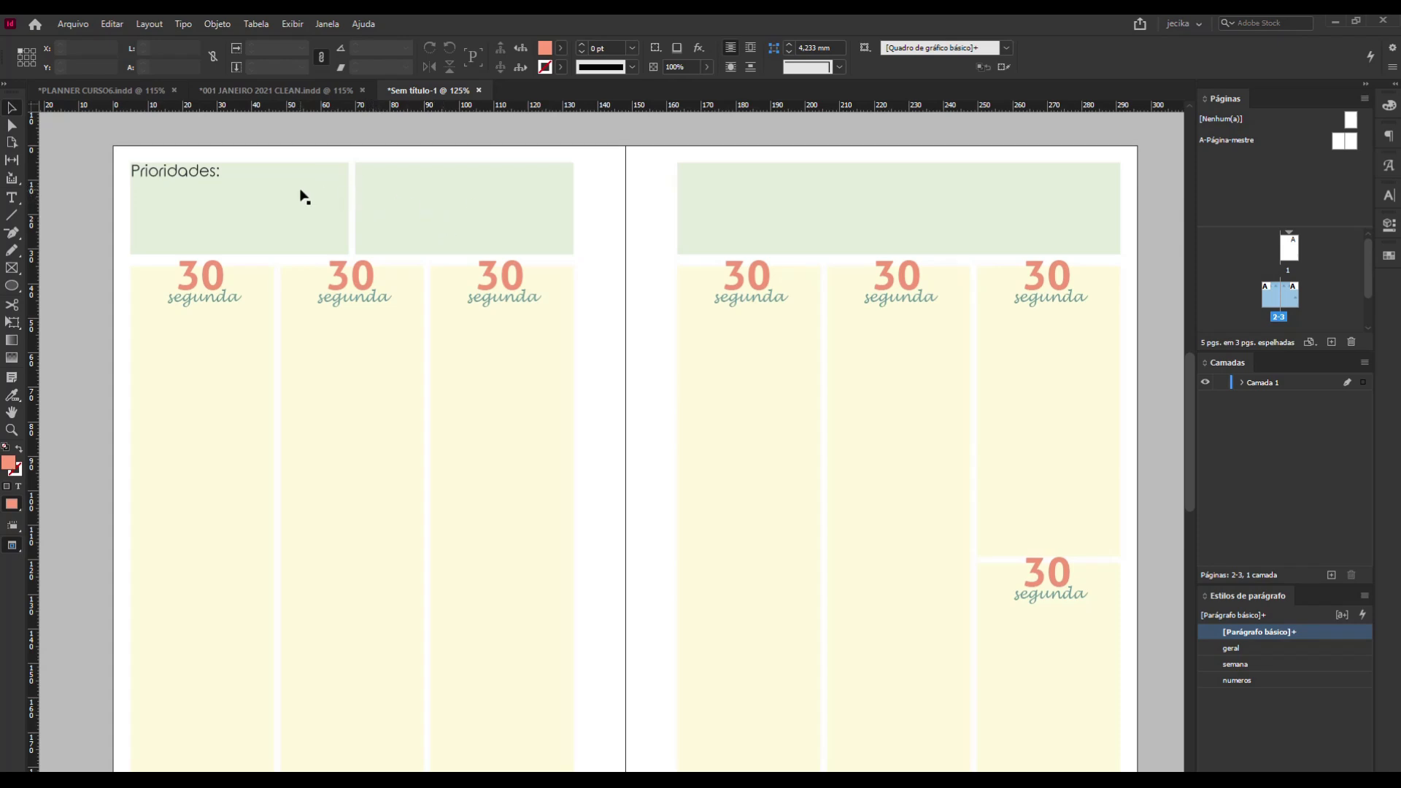
Check the "A fazer" checklist block at the foot of the weekly spread in PLANNER CURSO6, and return to the untitled planner.
click(88, 88)
scroll(498, 529, down, 3)
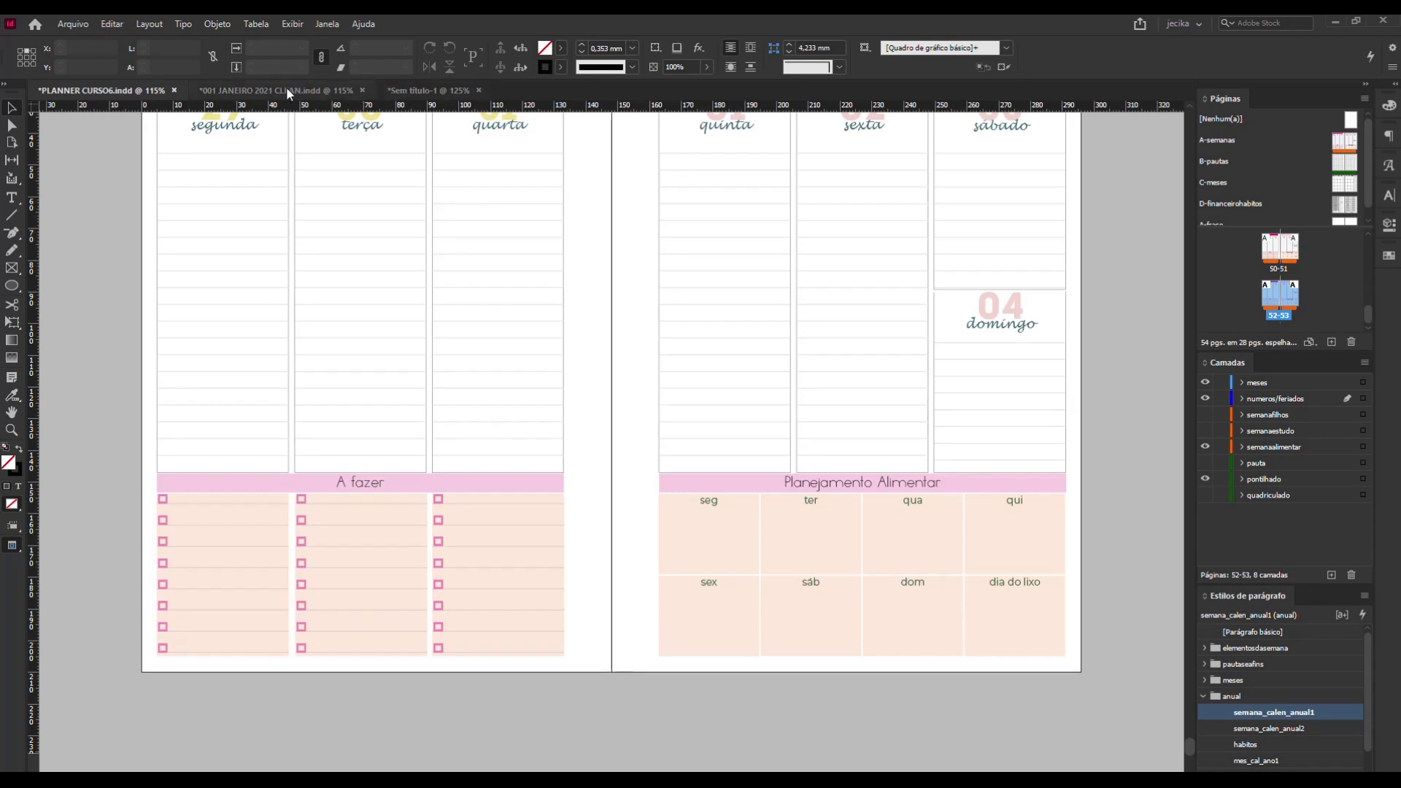
click(422, 89)
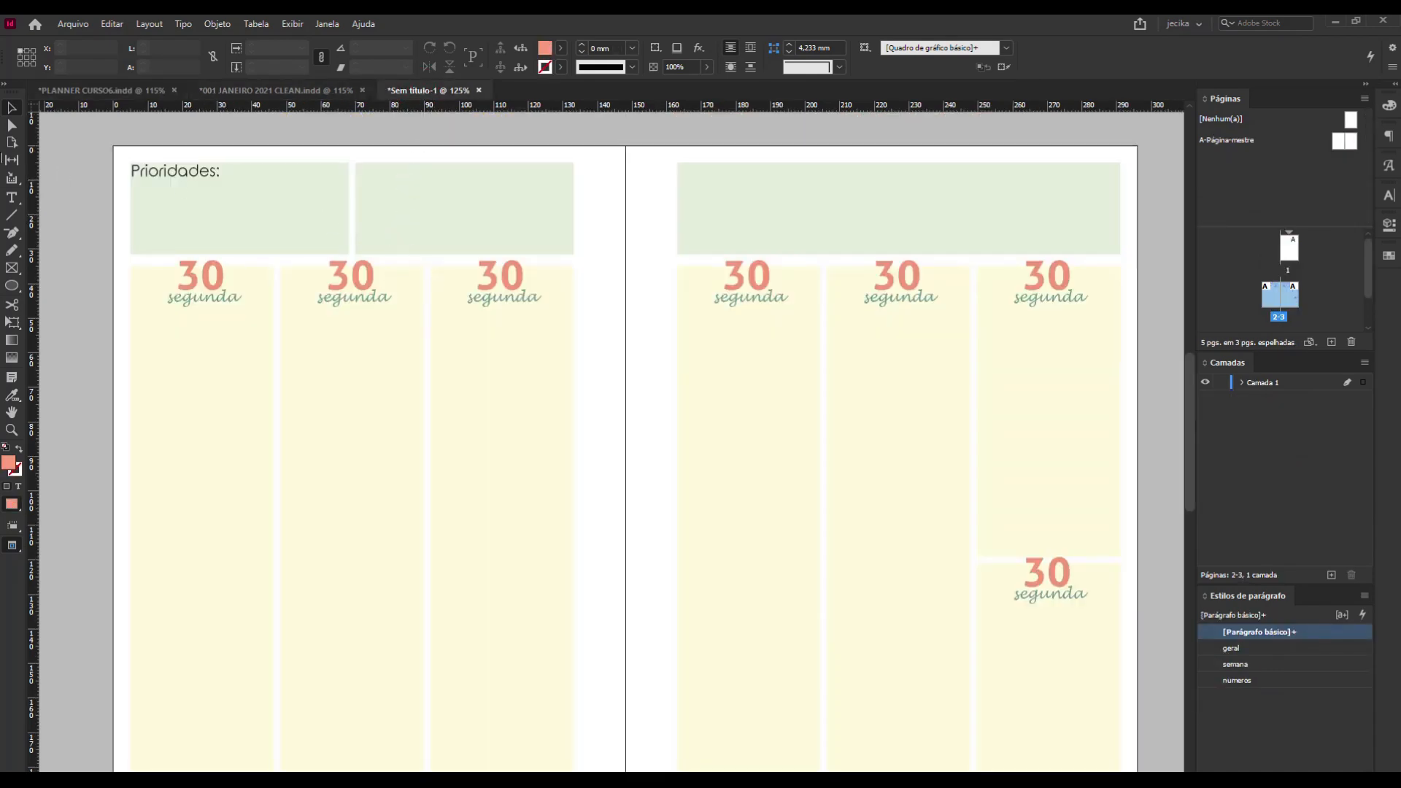
Add a text frame about 56.5 mm wide along the top of the second header block and enter "a fazer".
click(464, 197)
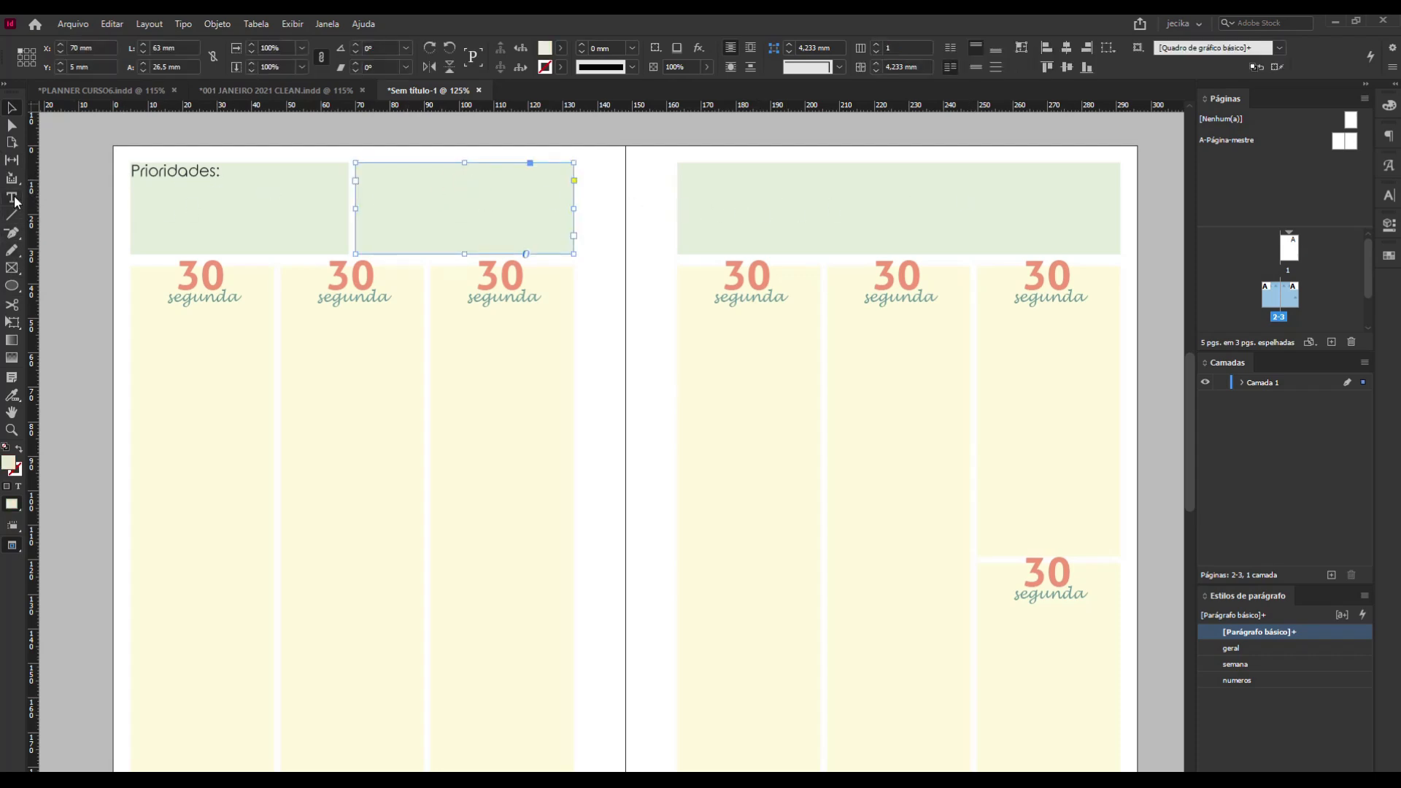
click(13, 198)
click(69, 212)
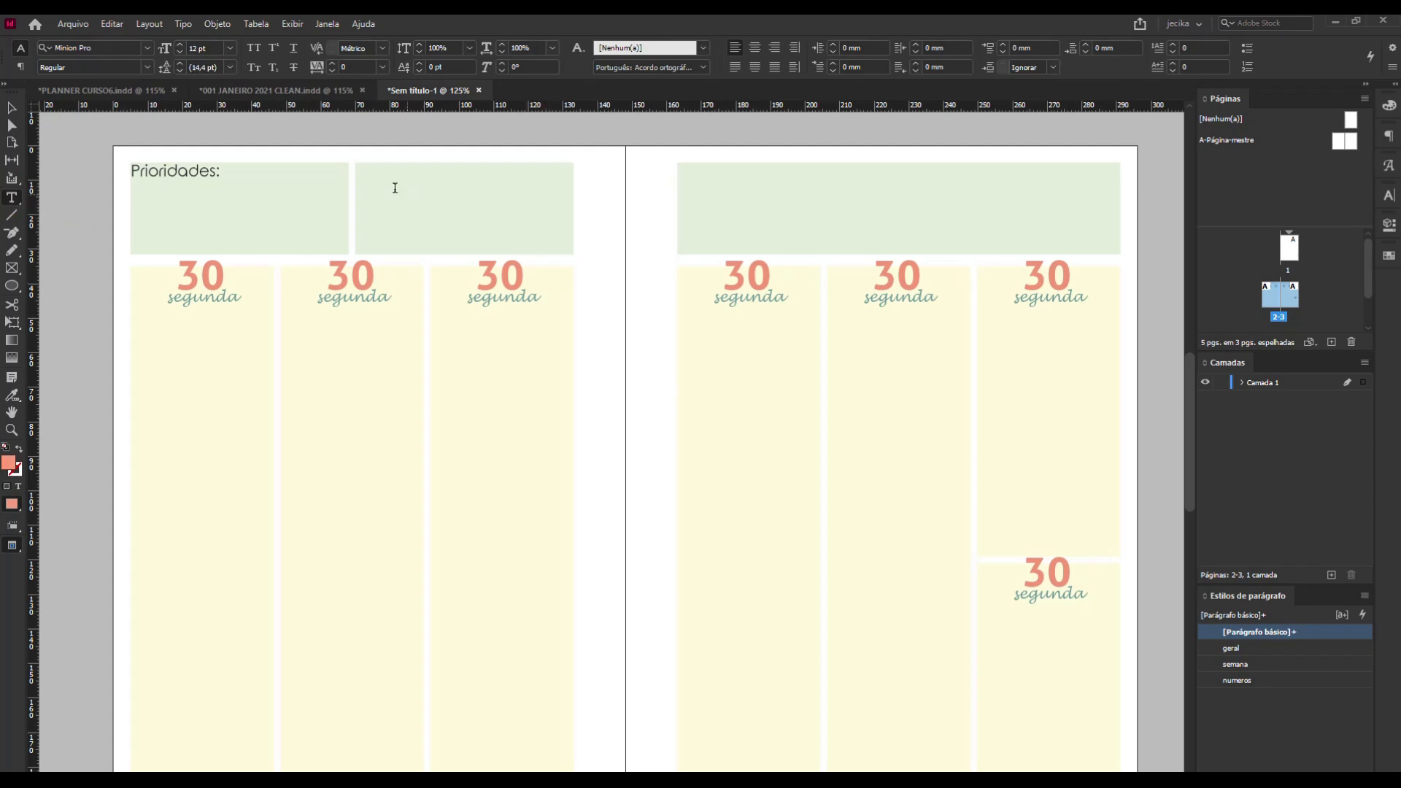
drag(366, 157, 562, 170)
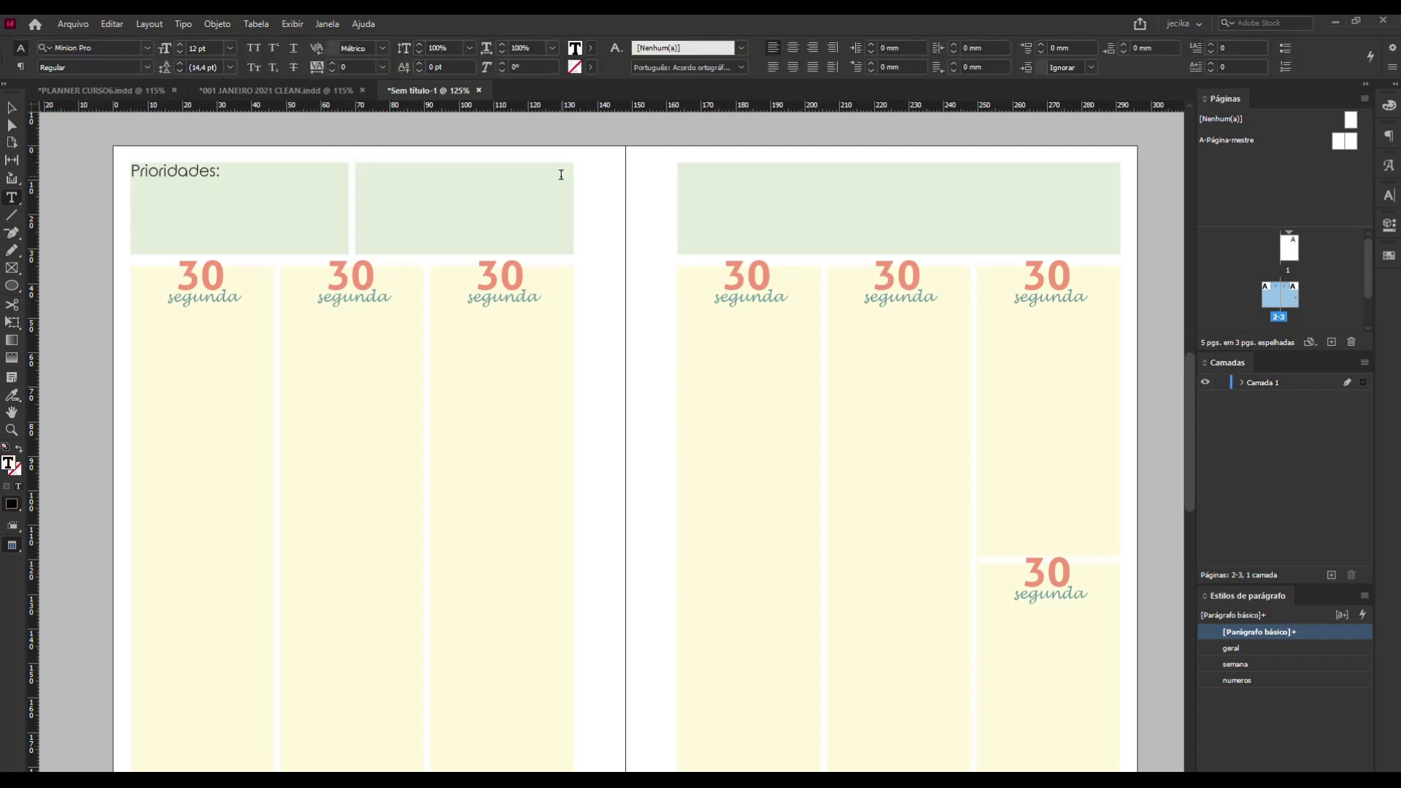
text(a fa)
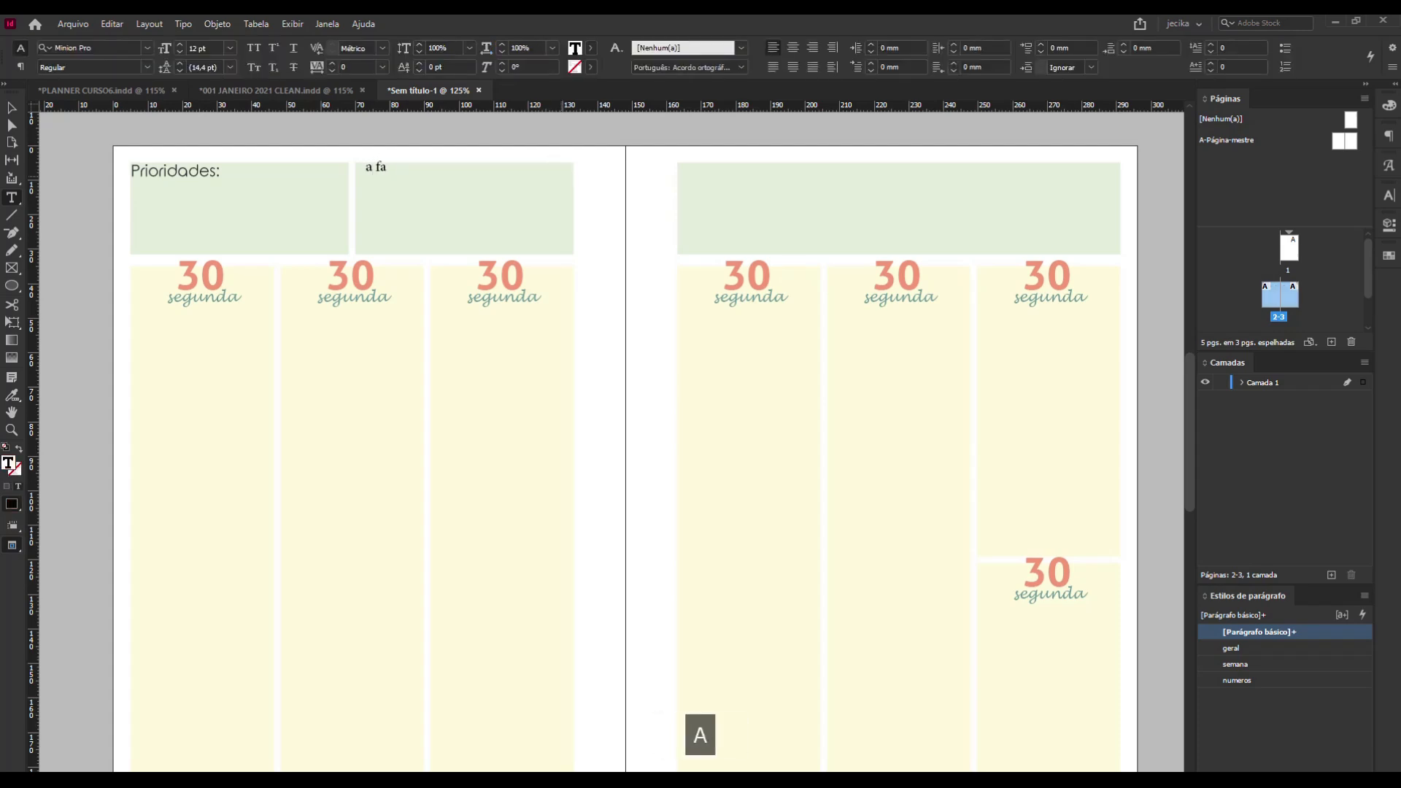
text(zer)
Apply the "geral" paragraph style to the "a fazer" title.
drag(407, 163, 378, 160)
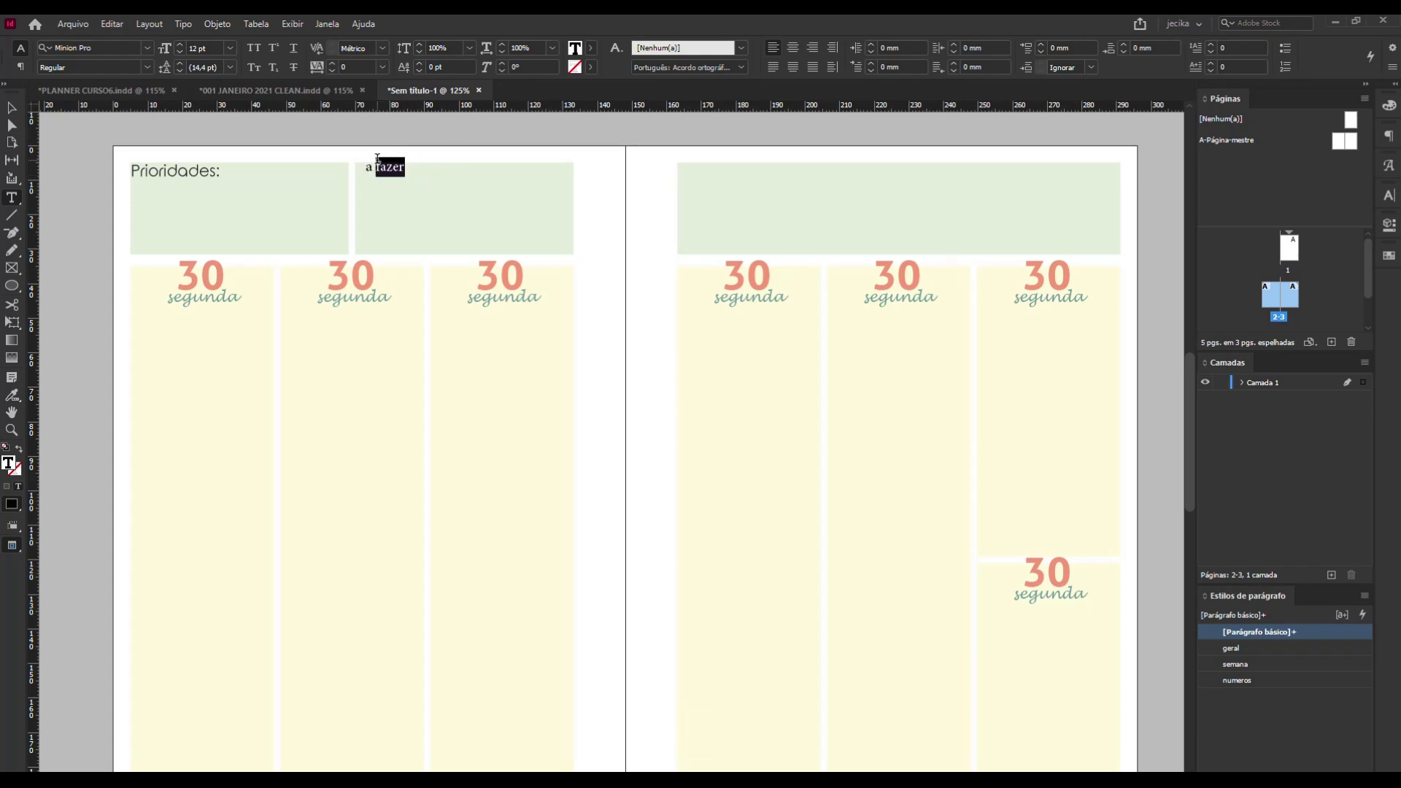
drag(406, 171, 354, 169)
click(9, 108)
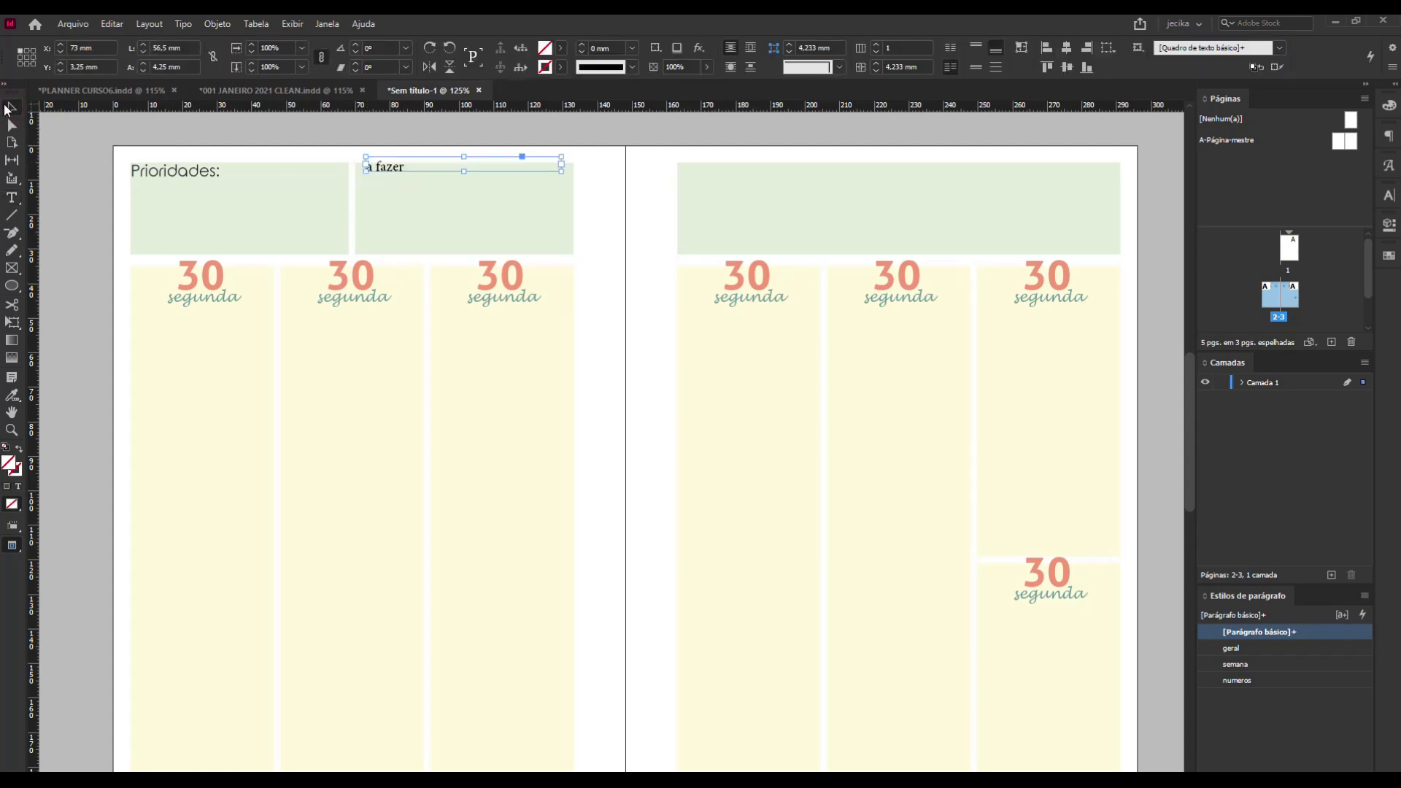
click(1297, 649)
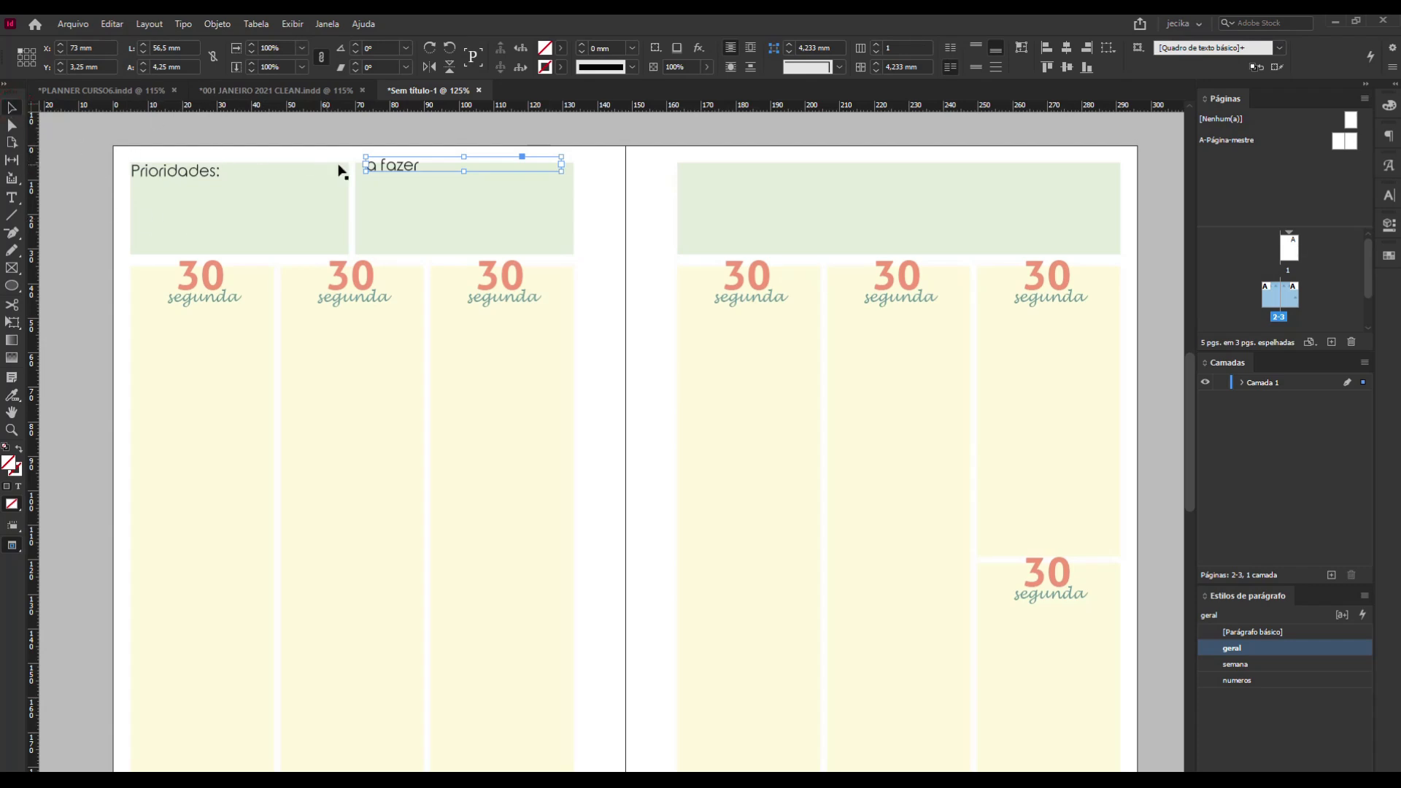
Centre the "a fazer" title within its text frame.
double_click(425, 164)
drag(420, 165, 365, 163)
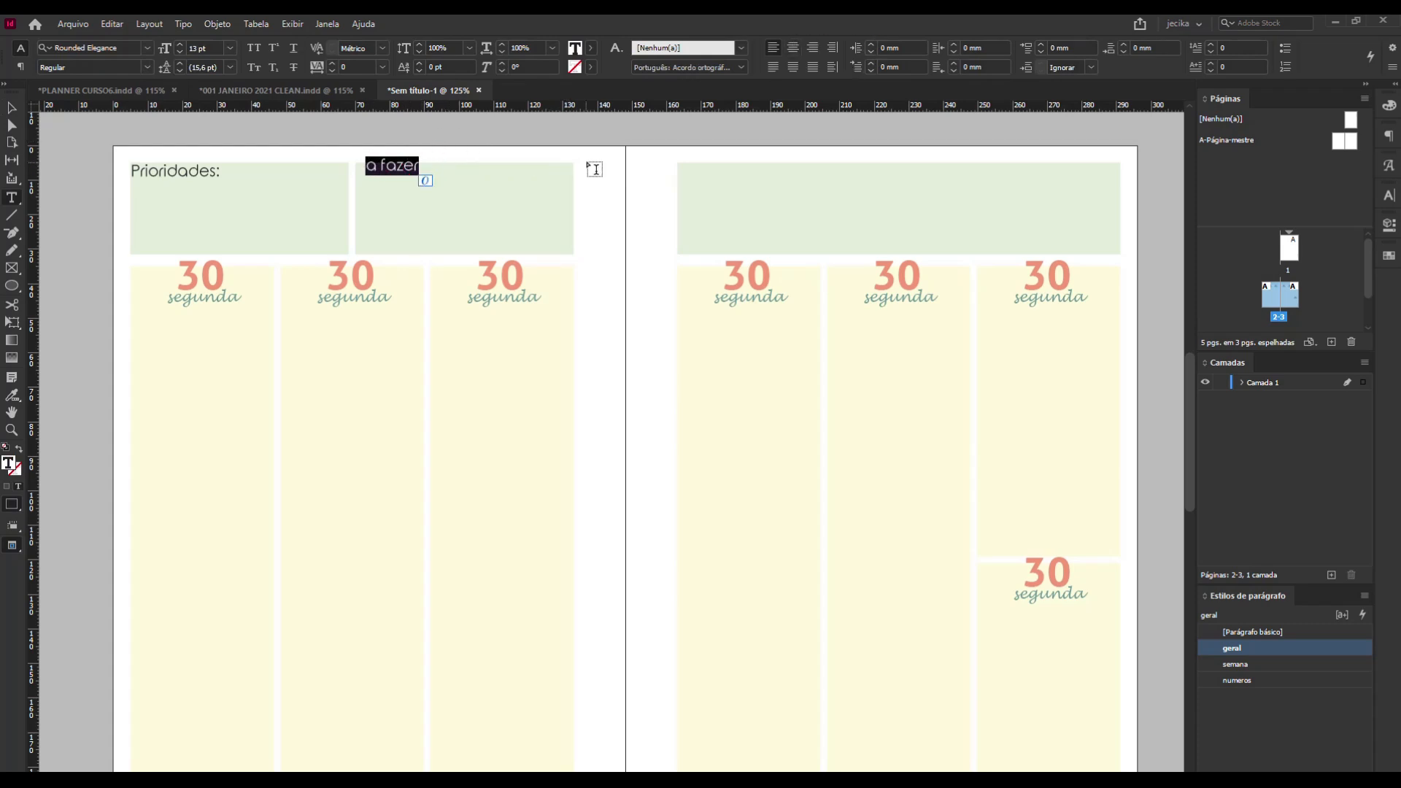
click(792, 49)
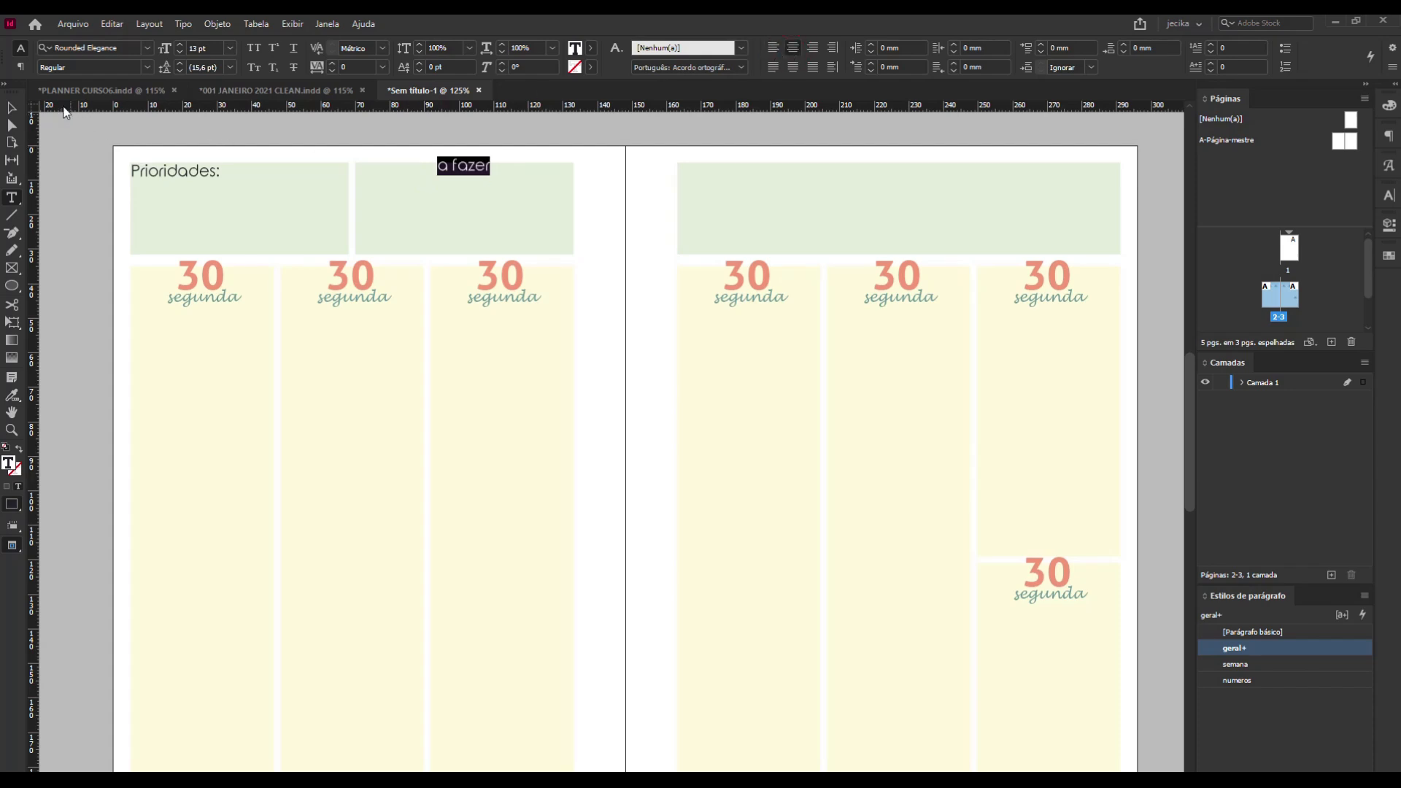
click(14, 110)
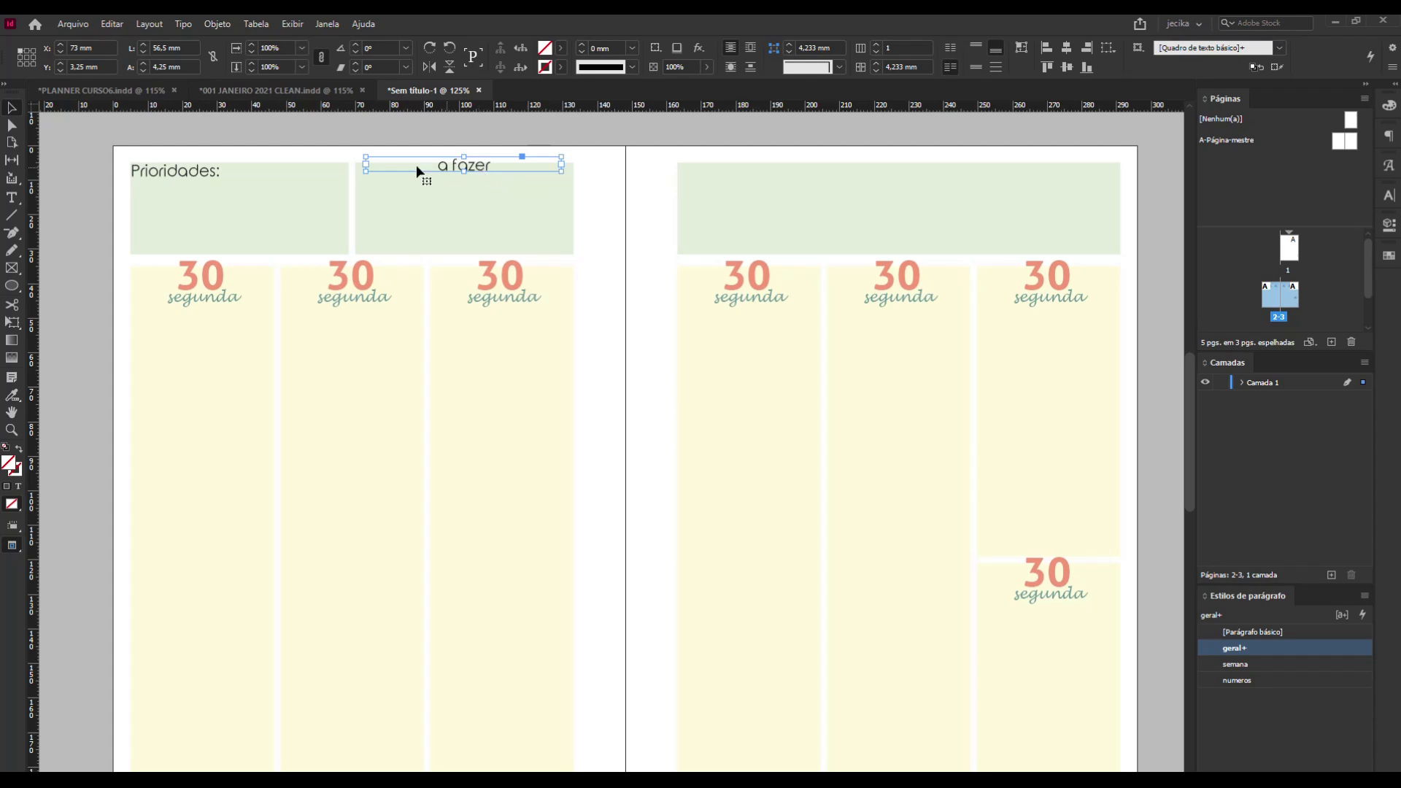
Widen the "a fazer" frame to the header block's 63 mm width and nudge it down to Y 4.75 mm.
click(364, 172)
drag(365, 172, 355, 174)
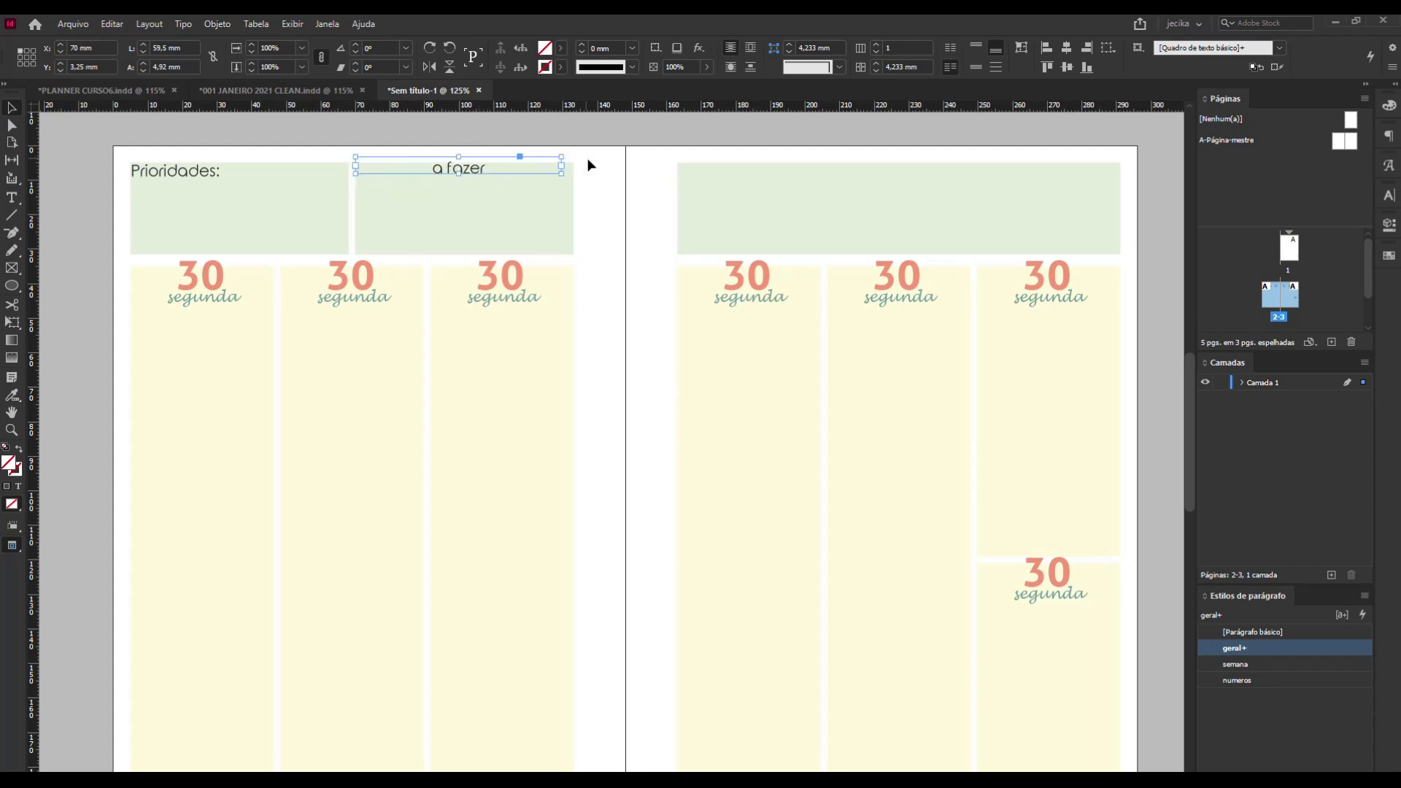
drag(563, 172, 573, 176)
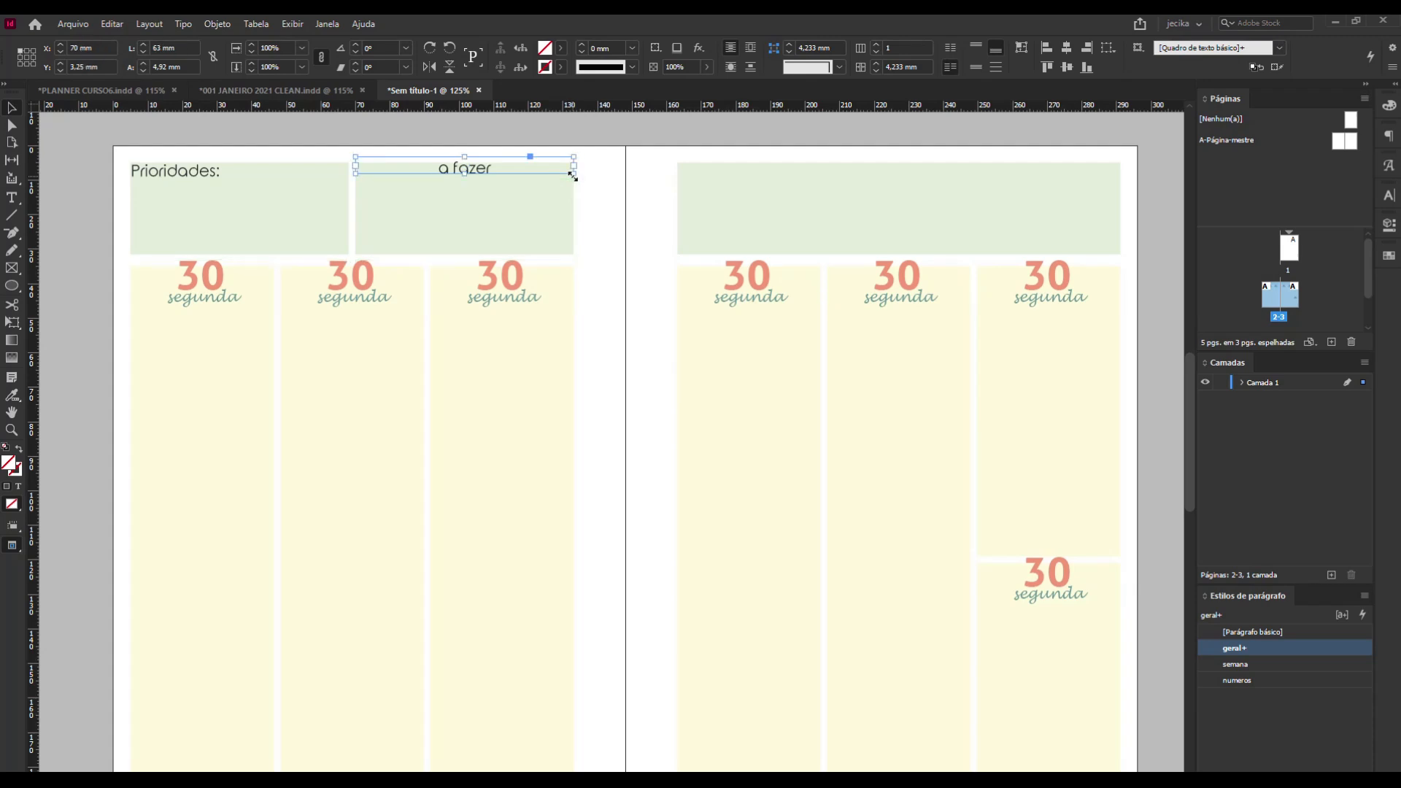
key(Down)
key(Down)
key(Down)
key(Down)
key(Down)
key(Down)
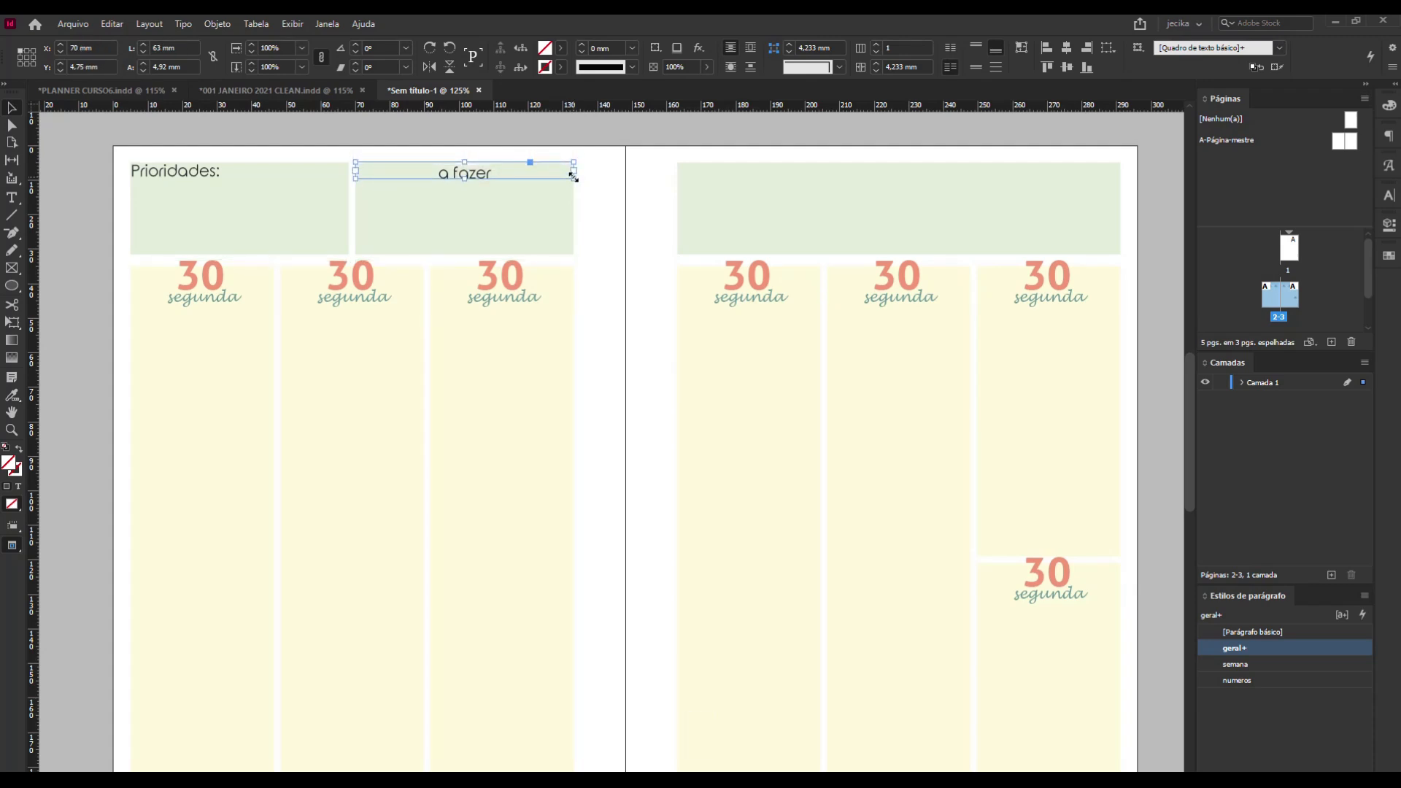
click(531, 212)
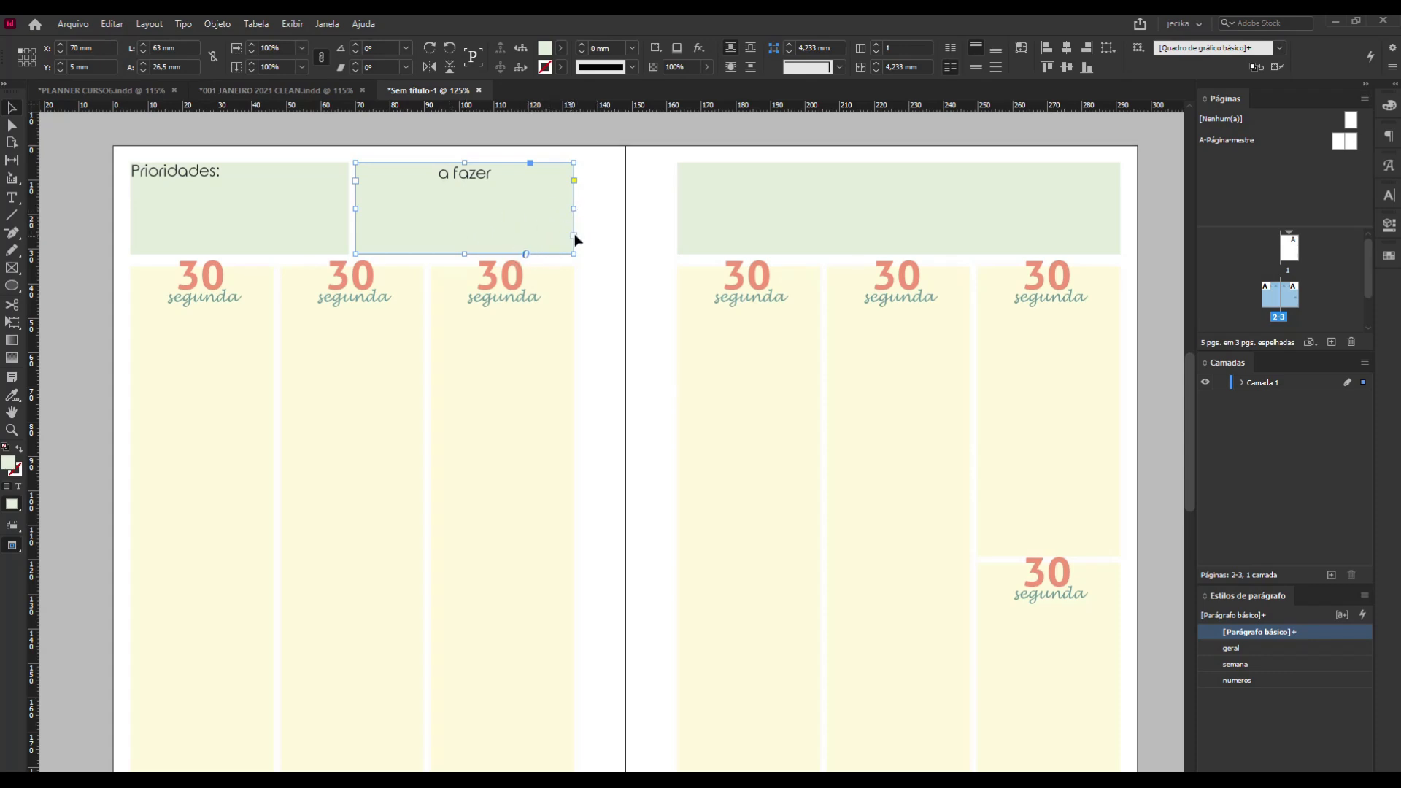
click(592, 240)
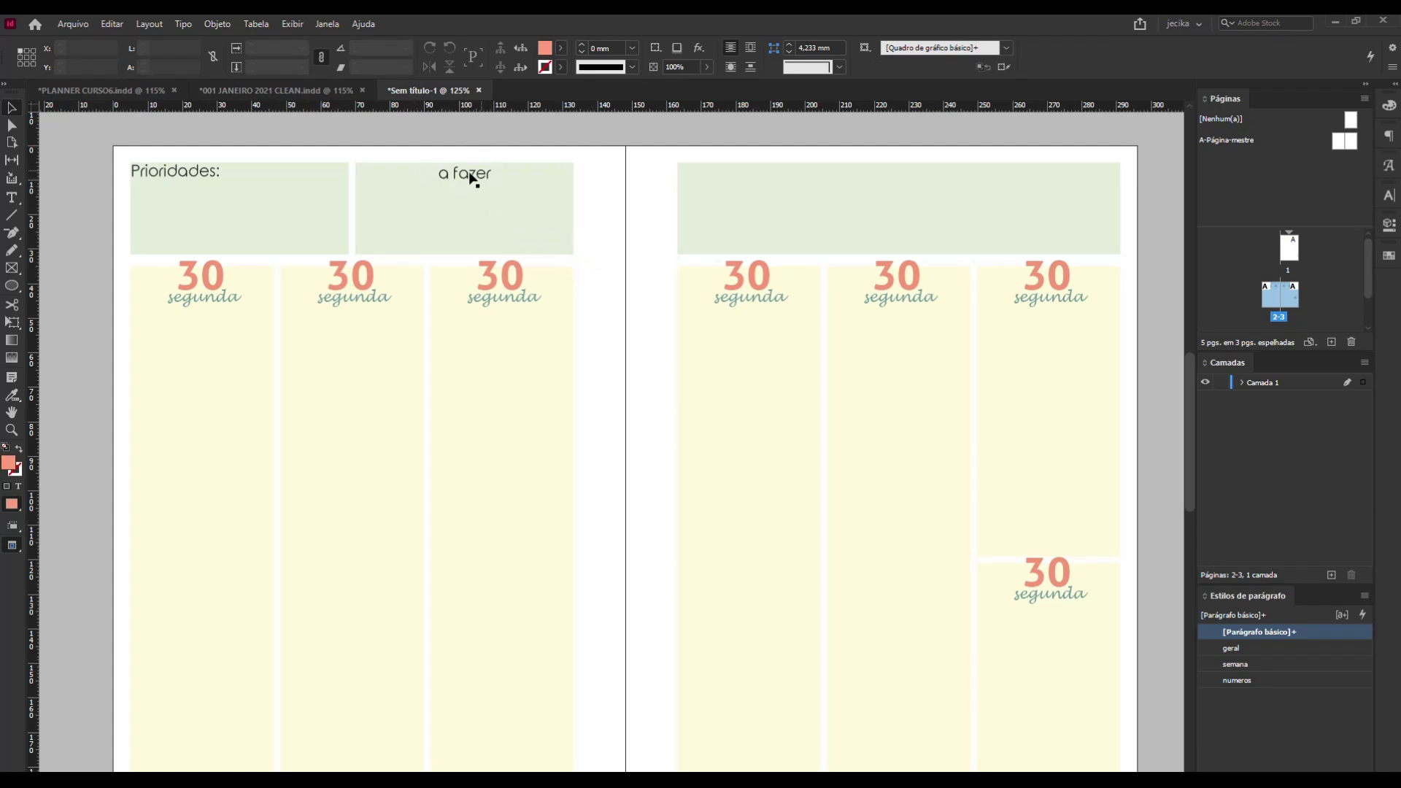
click(479, 229)
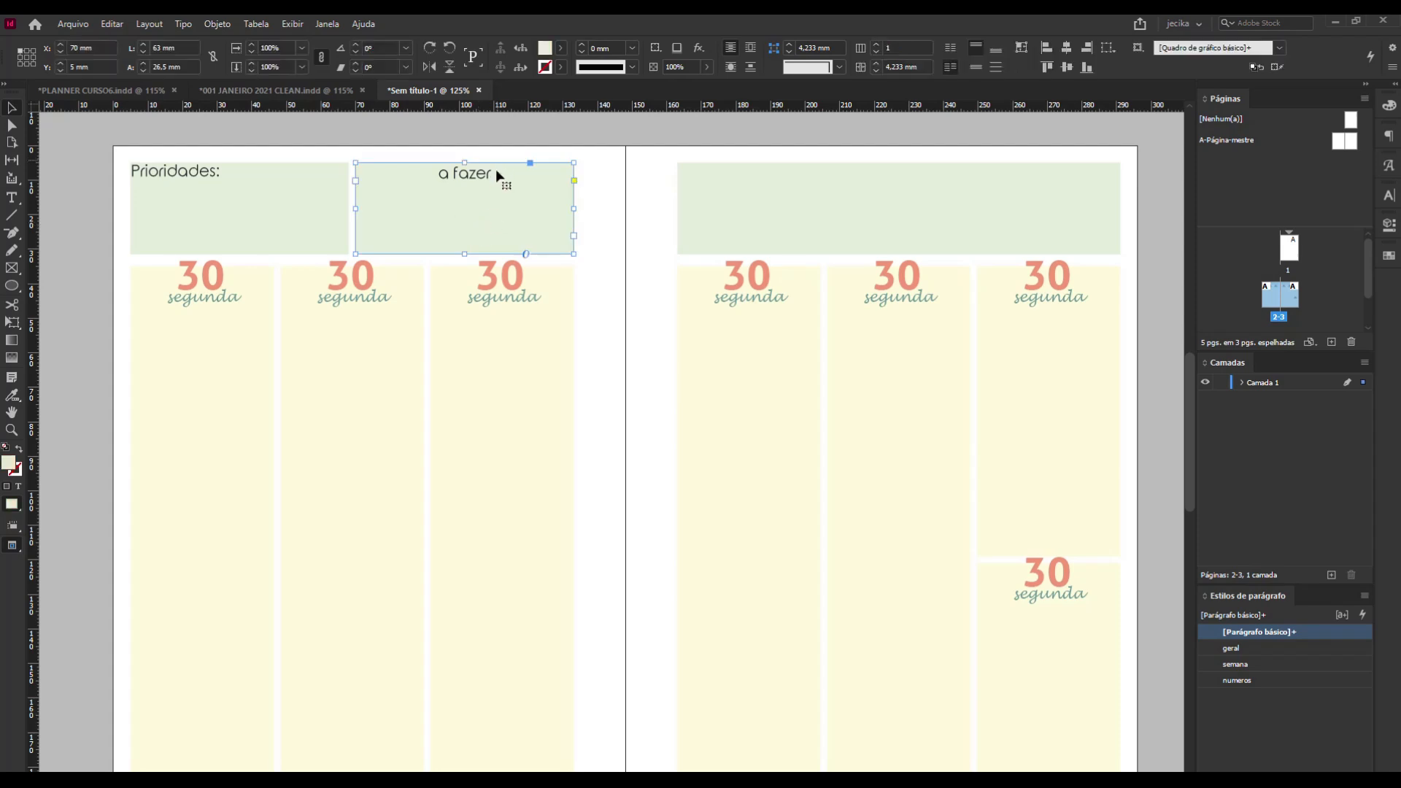
click(581, 187)
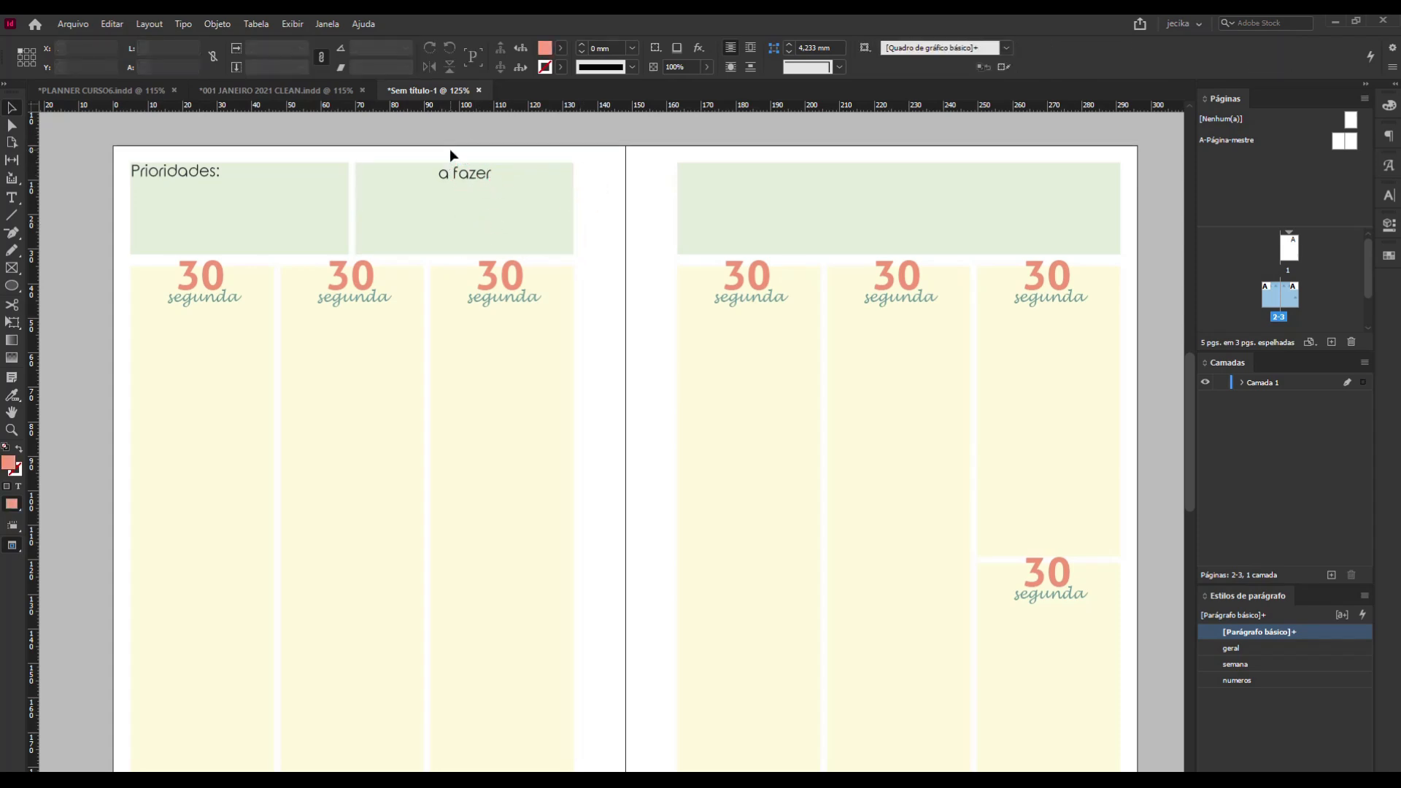
click(483, 187)
click(604, 186)
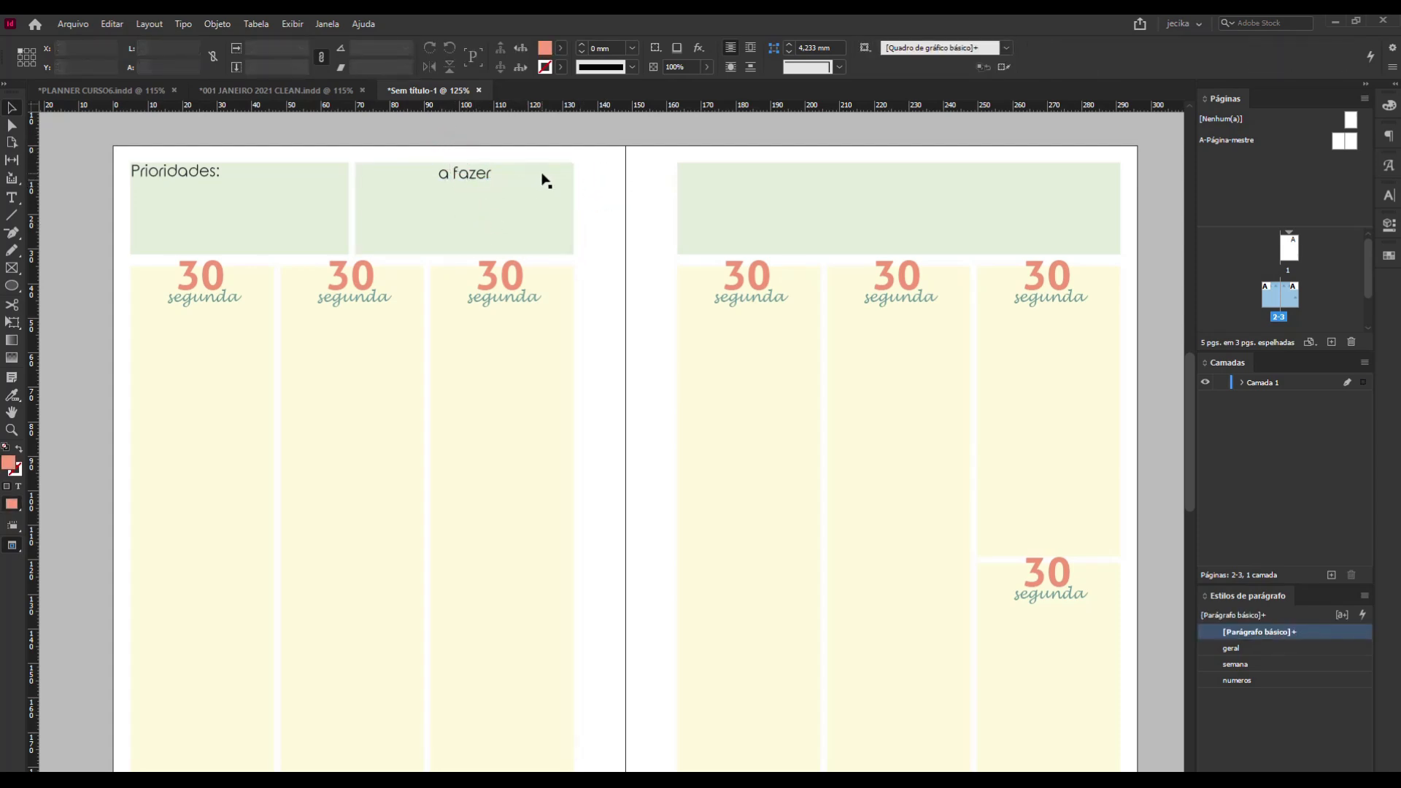
click(463, 179)
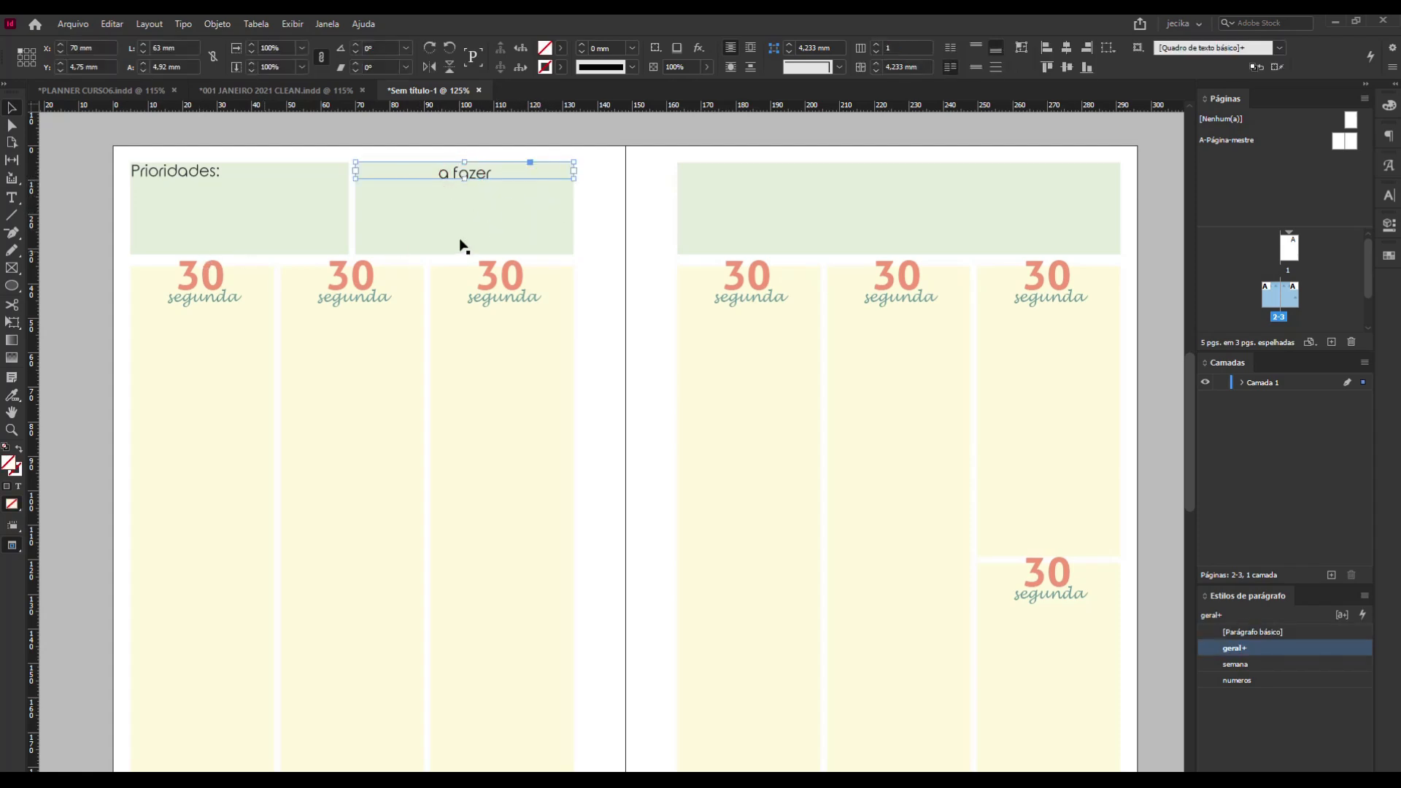
click(506, 241)
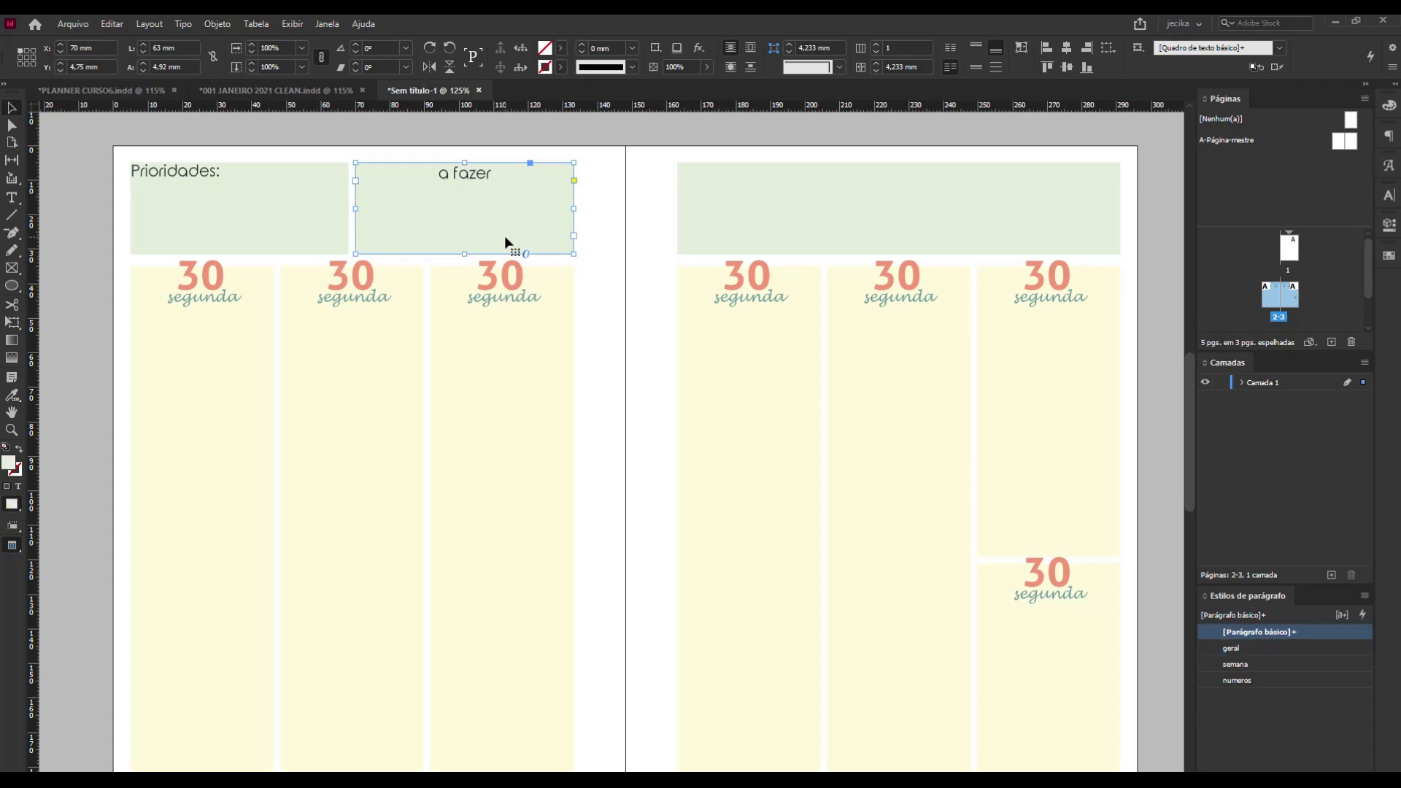
Left-align the "a fazer" title in its frame and deselect it.
click(471, 178)
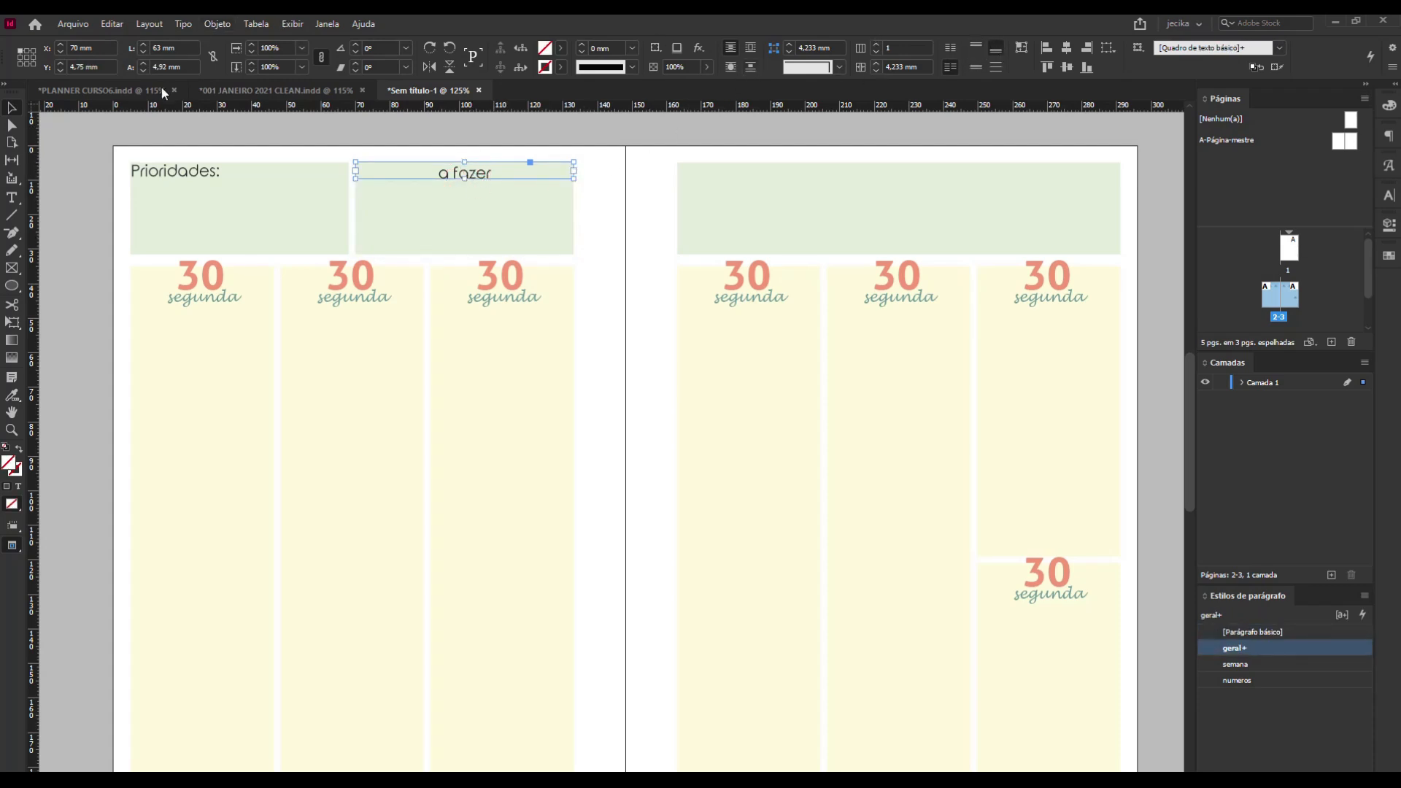
double_click(452, 183)
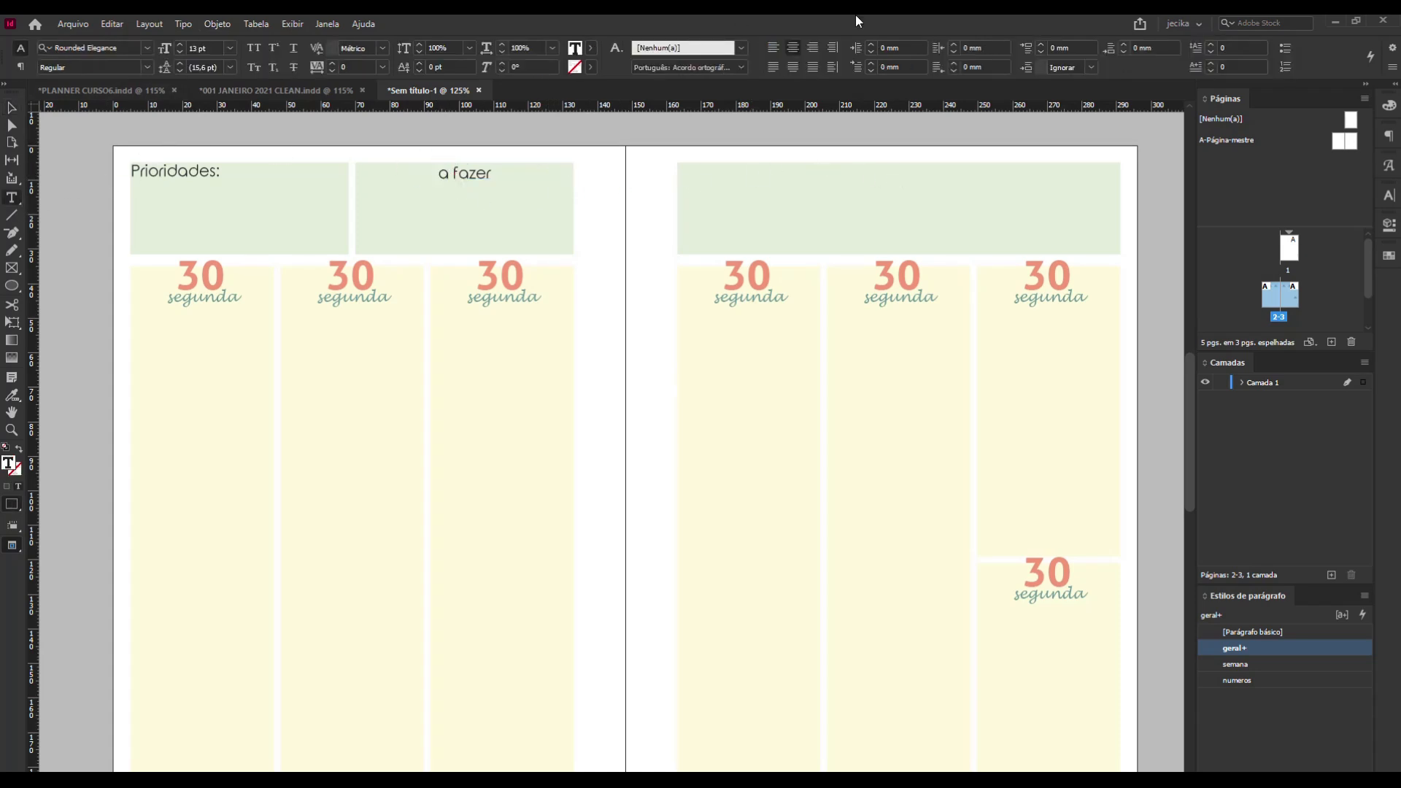
click(773, 47)
click(12, 110)
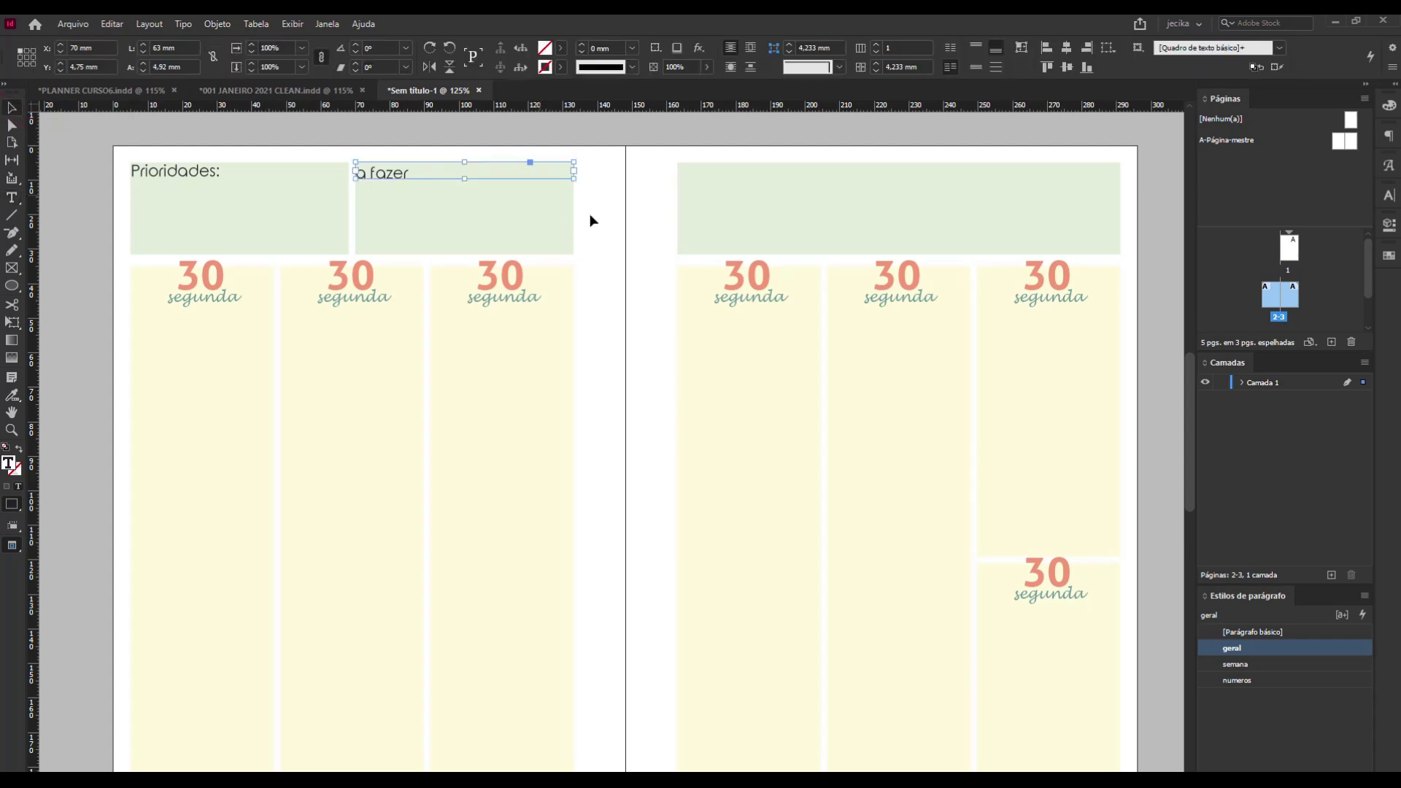
click(604, 225)
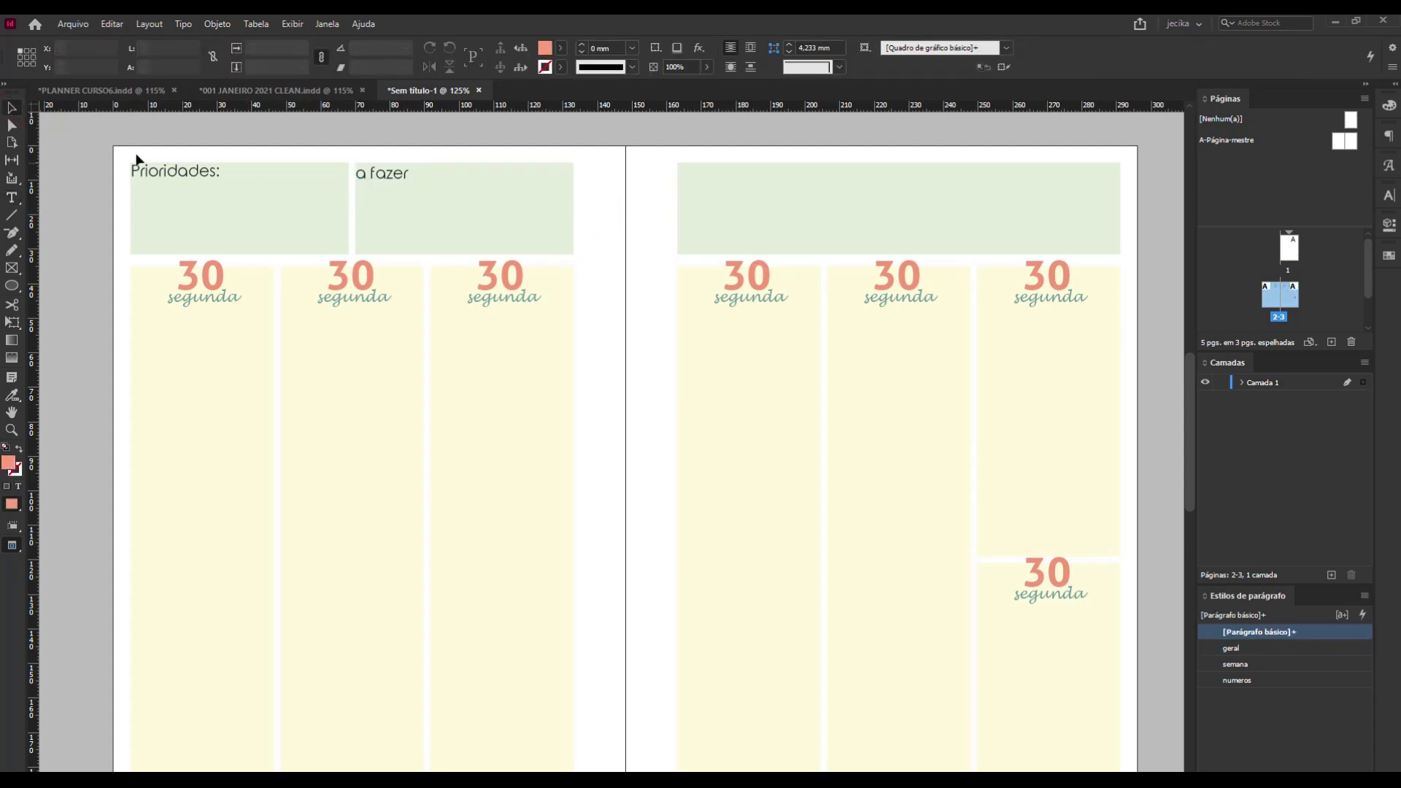
Start a new paragraph style named "checklist" with the second header block's green frame selected.
click(538, 208)
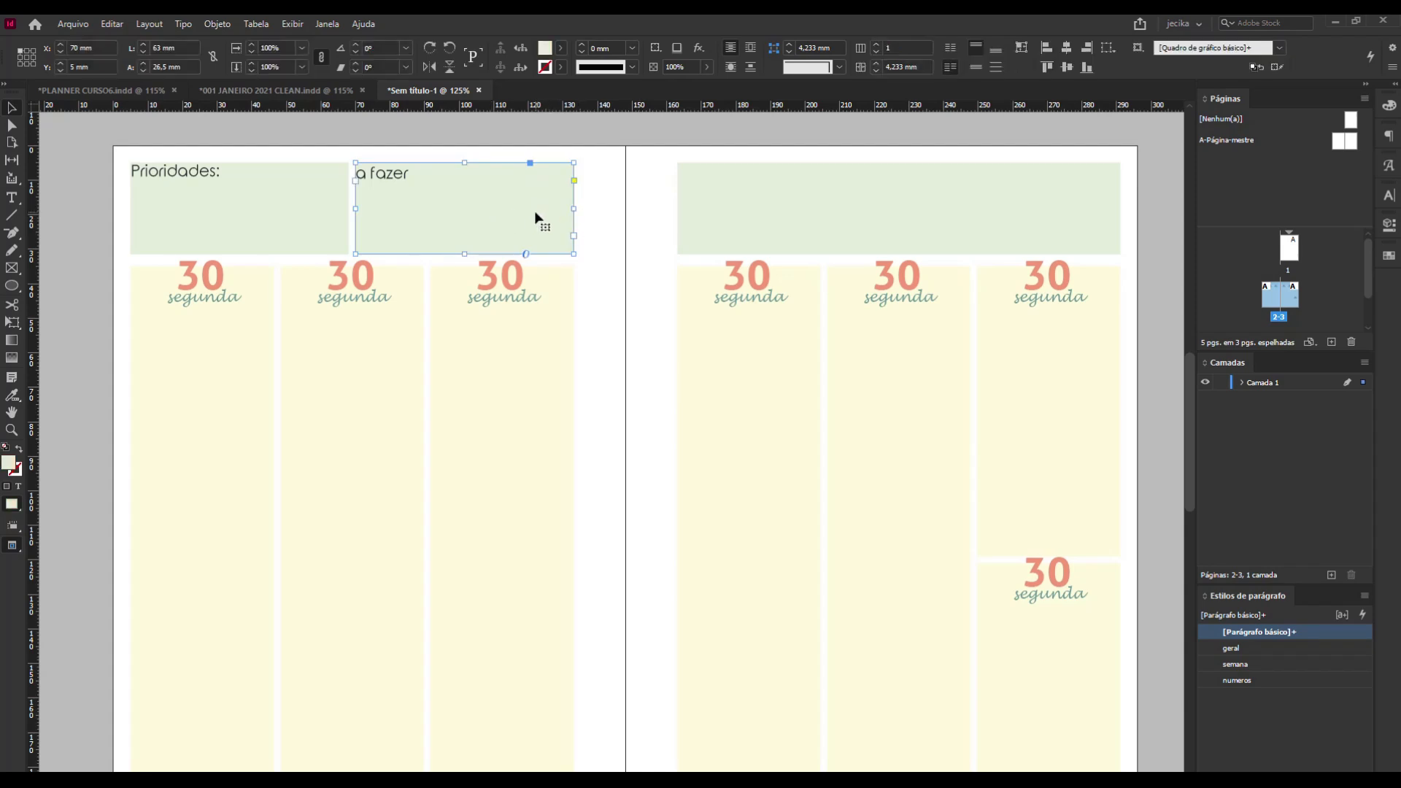
click(1364, 597)
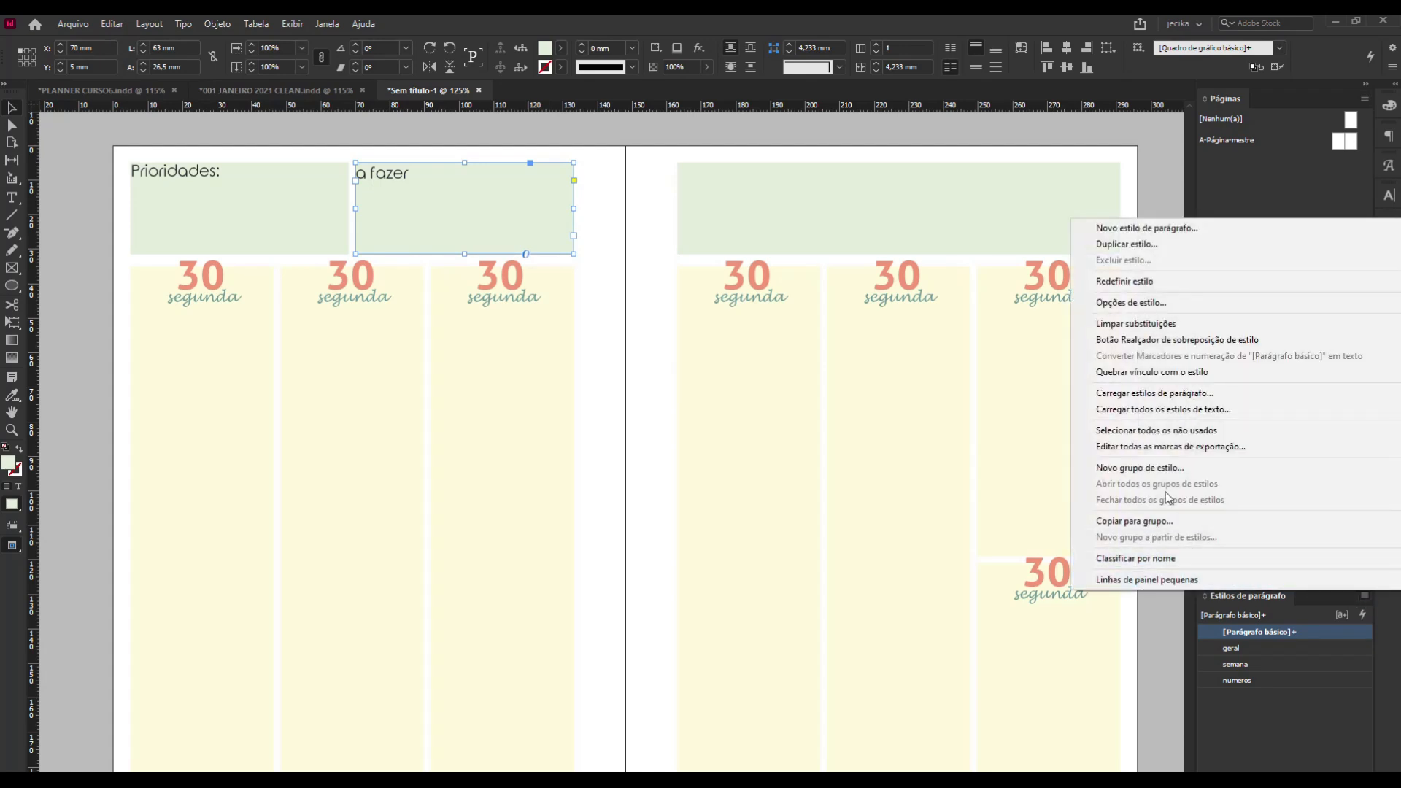
click(1176, 234)
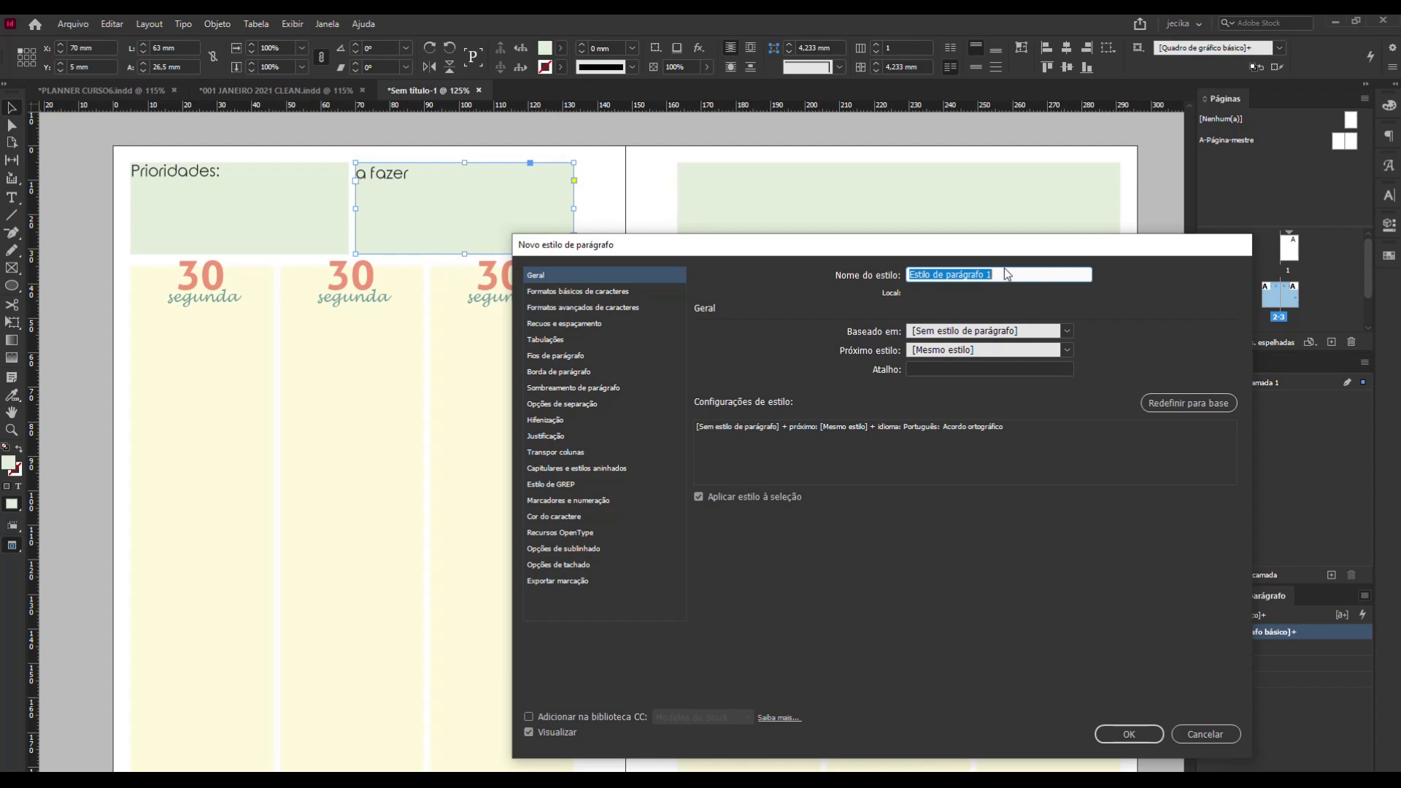
text(che)
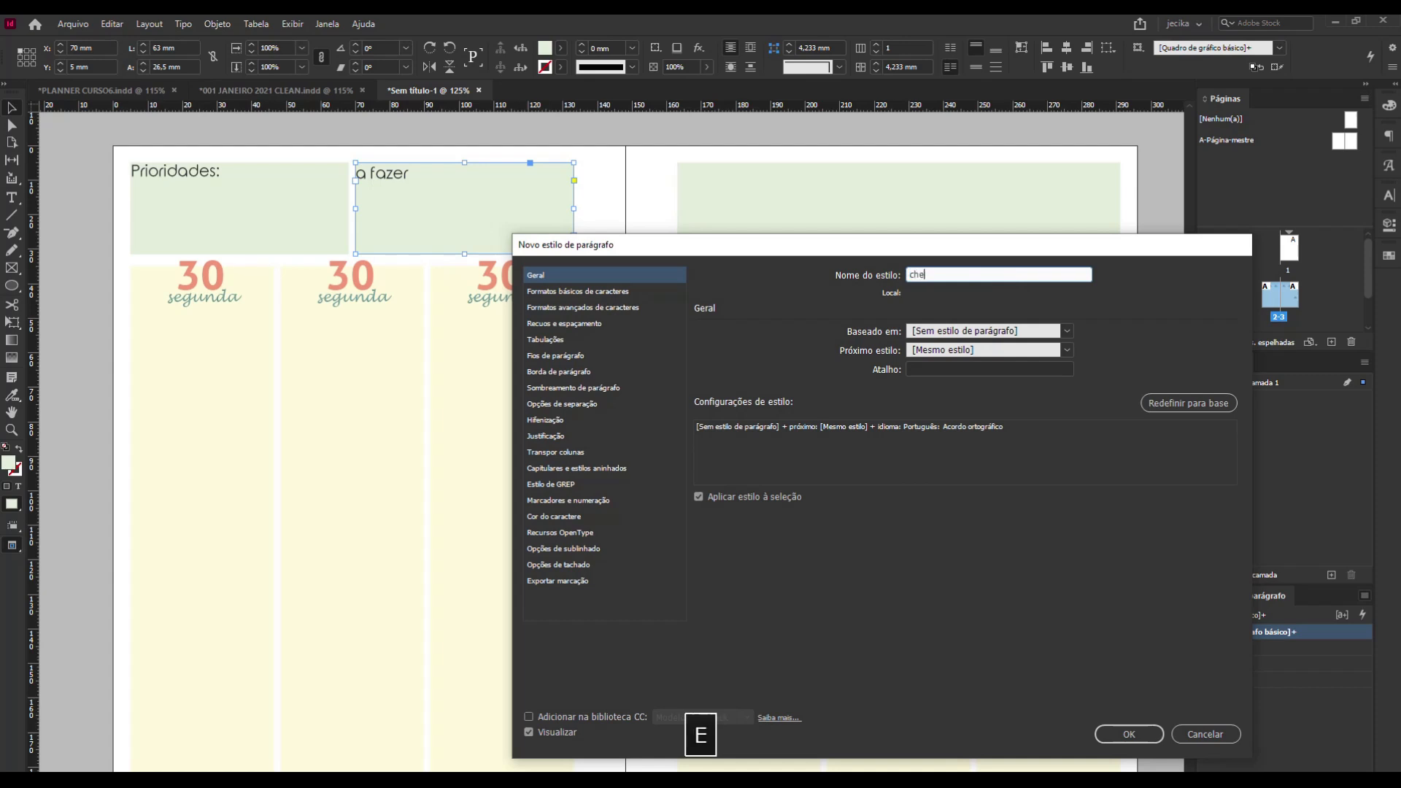
text(cklist)
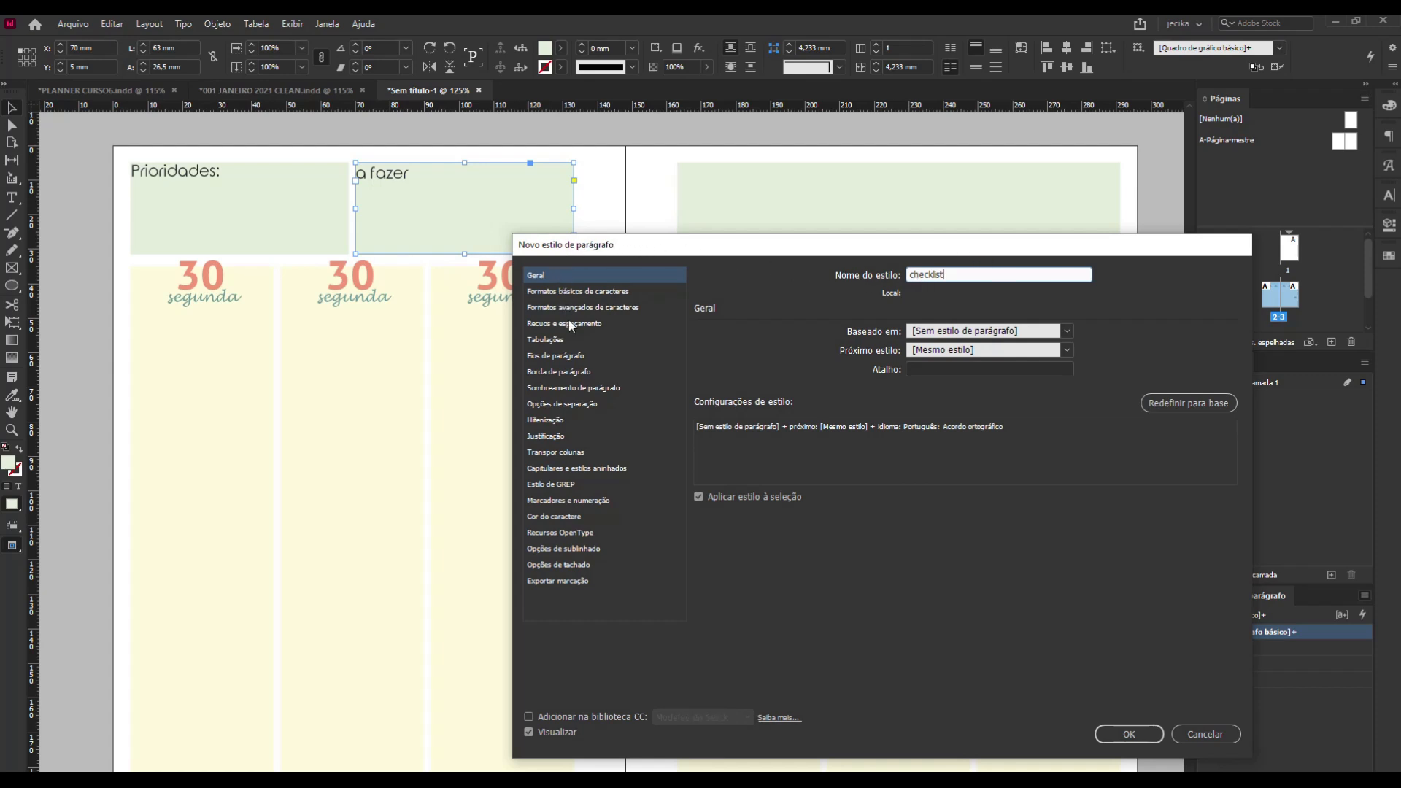
Enable the rule above in the checklist style's paragraph rules and set its thickness to 0,25 mm.
click(543, 364)
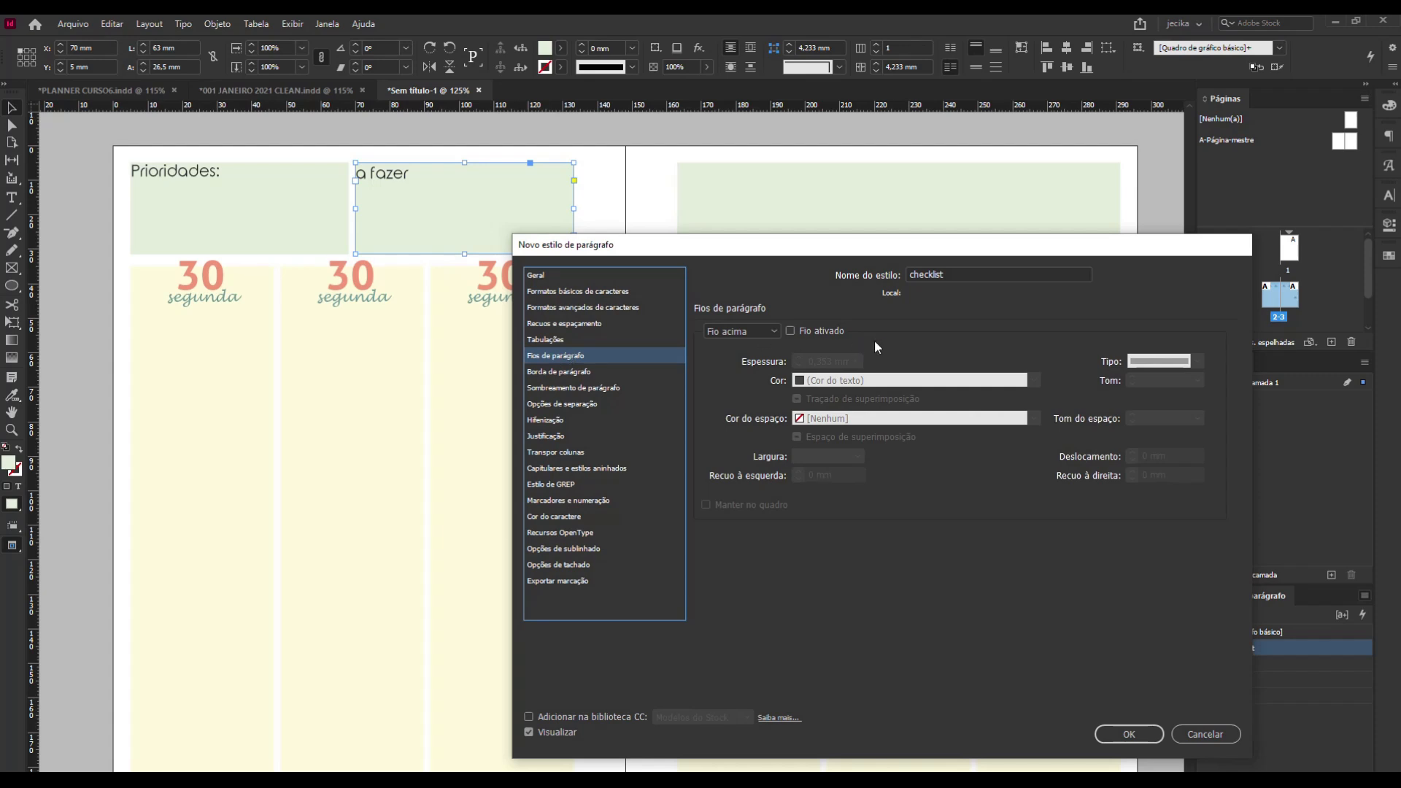
click(791, 332)
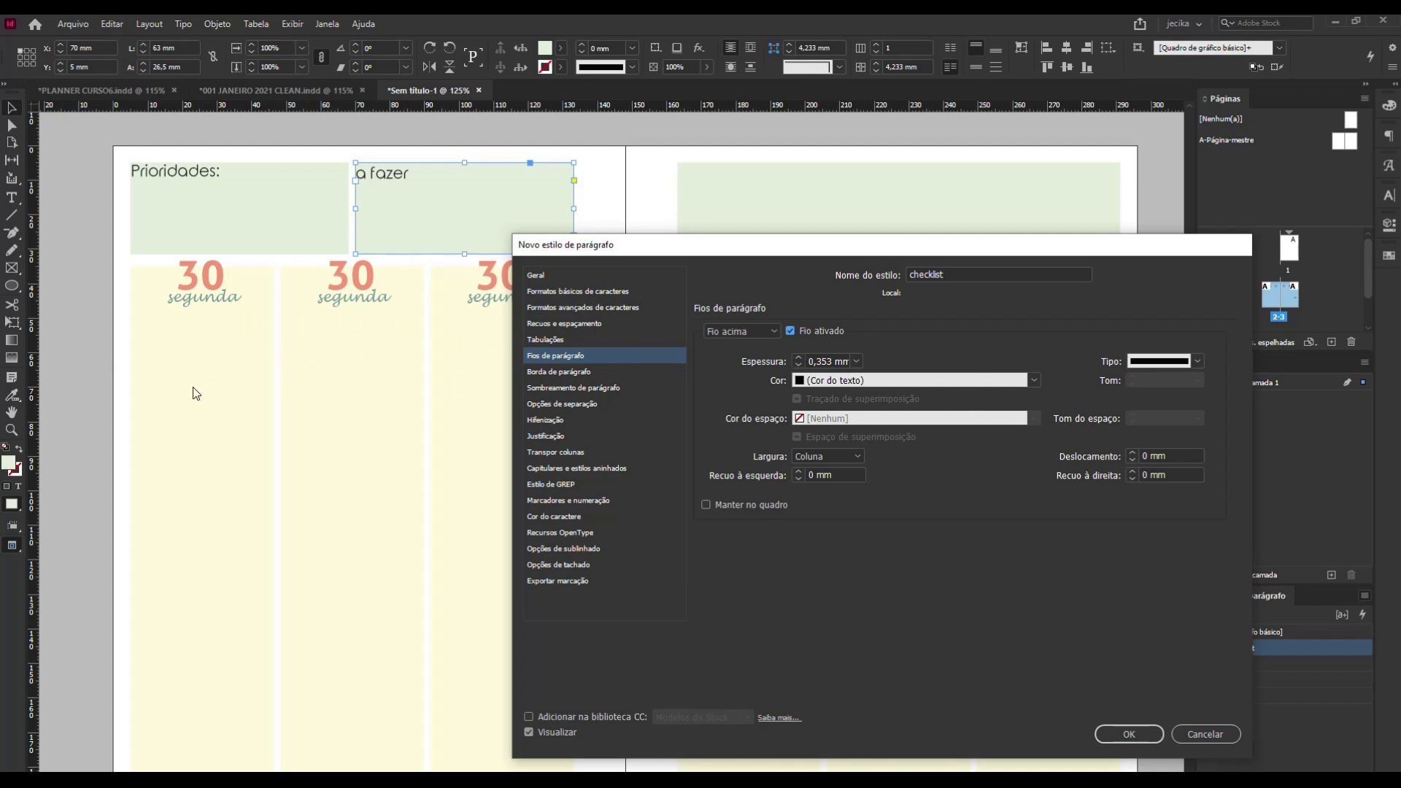
click(1197, 362)
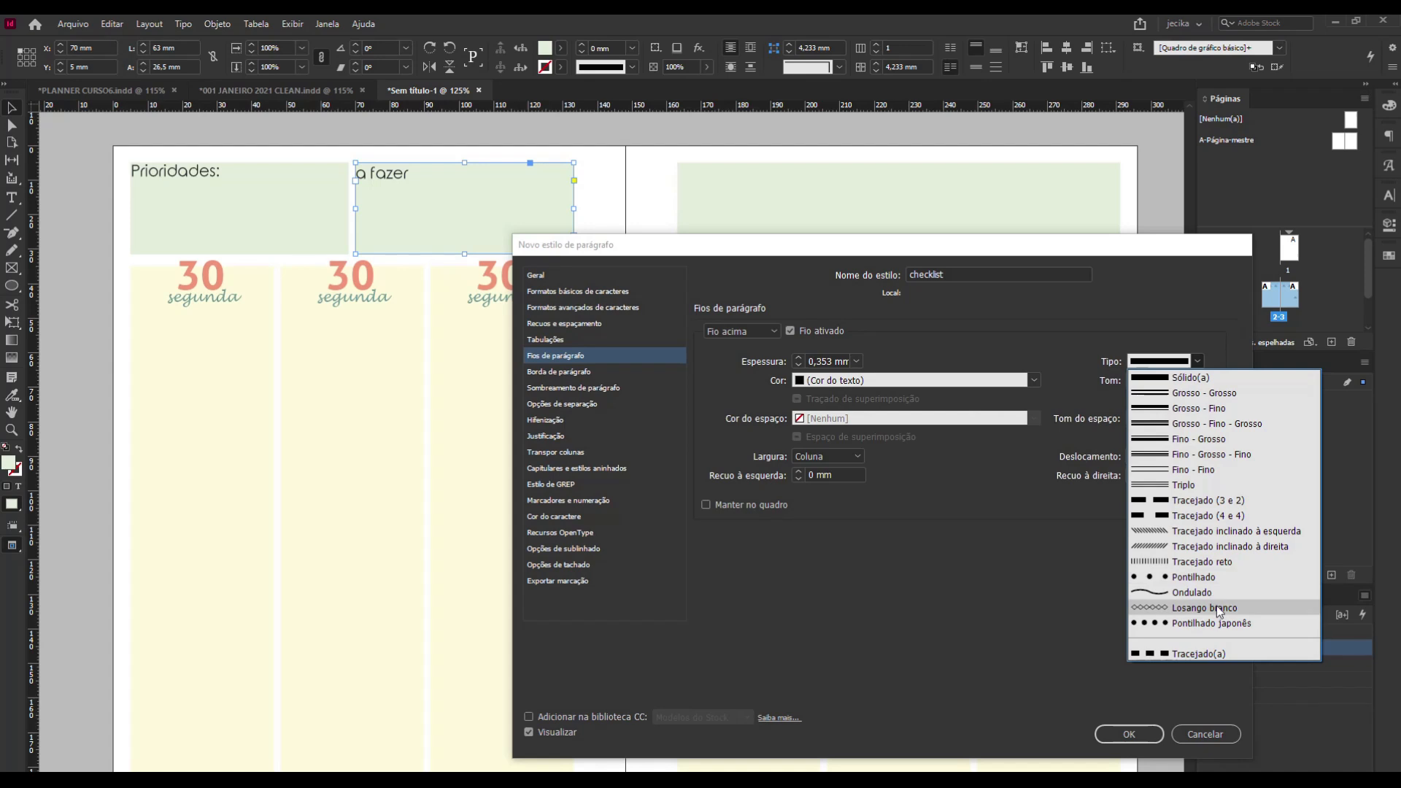
click(855, 364)
click(856, 362)
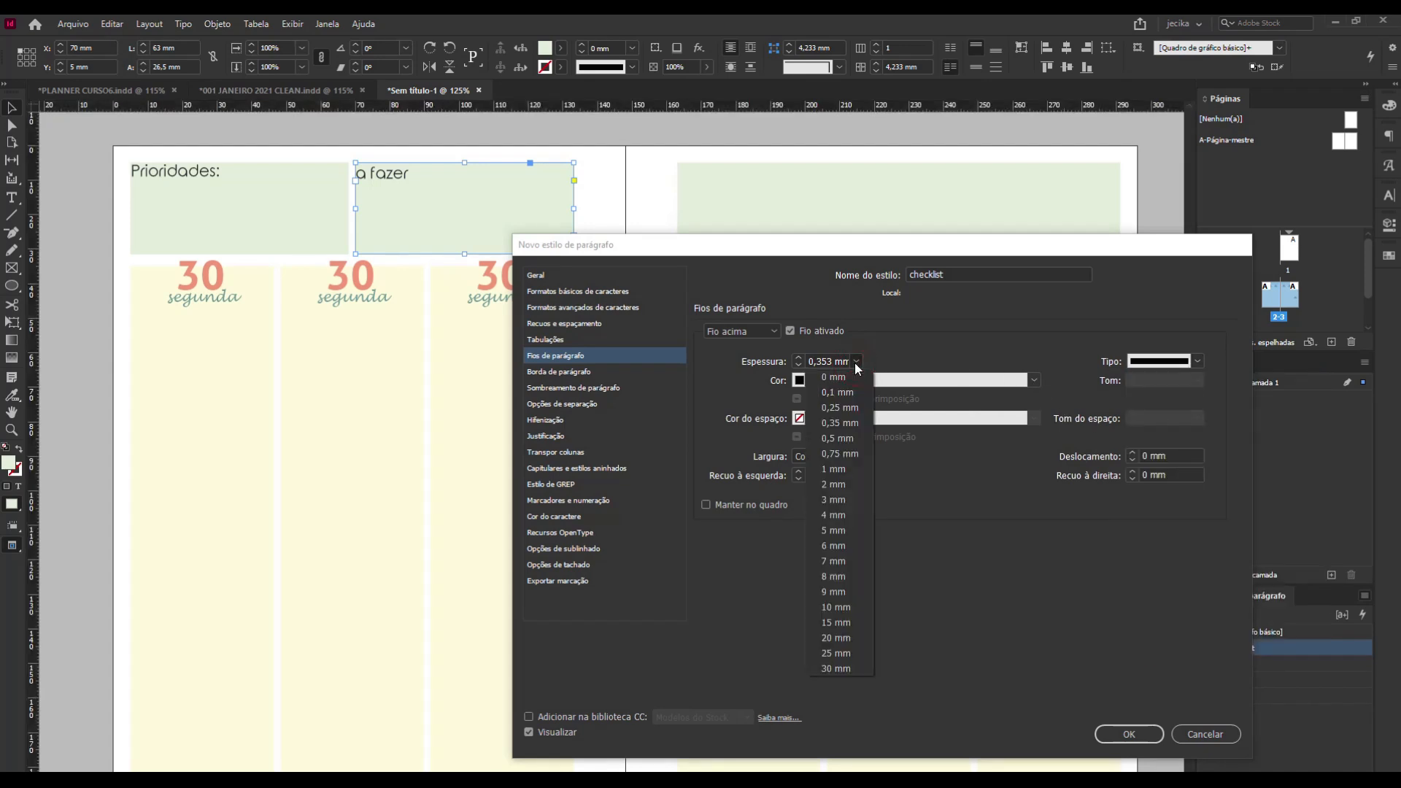
click(864, 409)
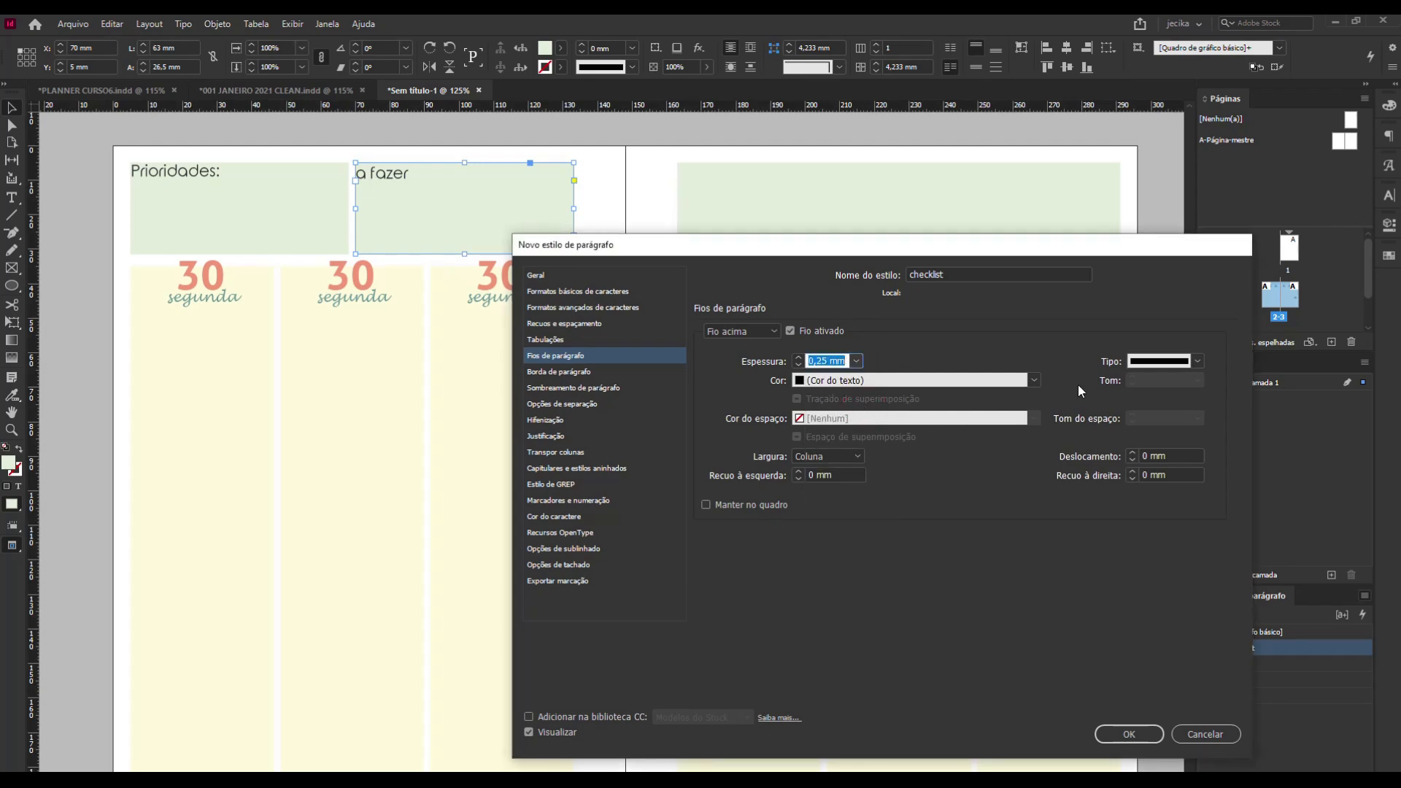
Colour the checklist style's rule with the C=84 M=72 Y=56 K=73 swatch and move the style dialog clear of the header frame.
click(1034, 379)
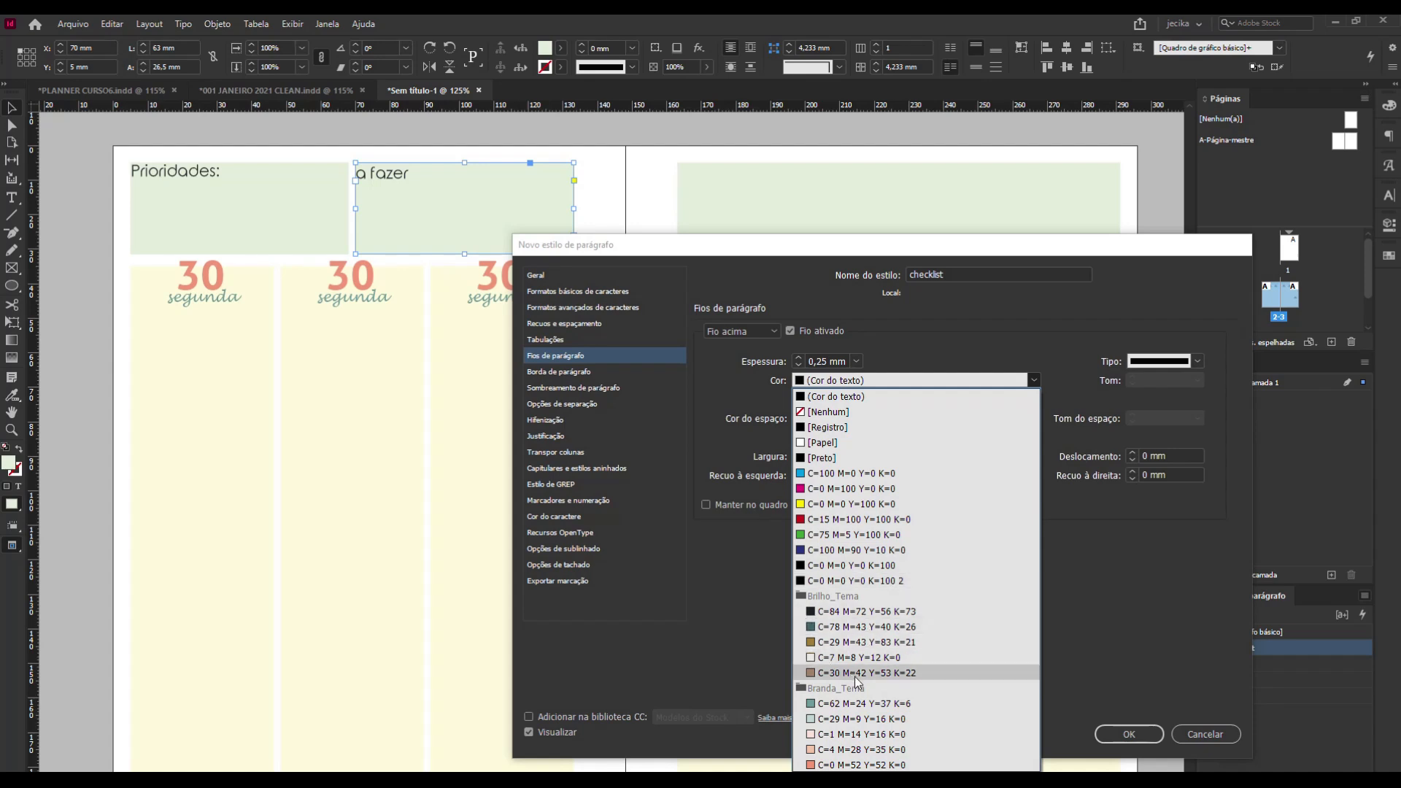
click(853, 613)
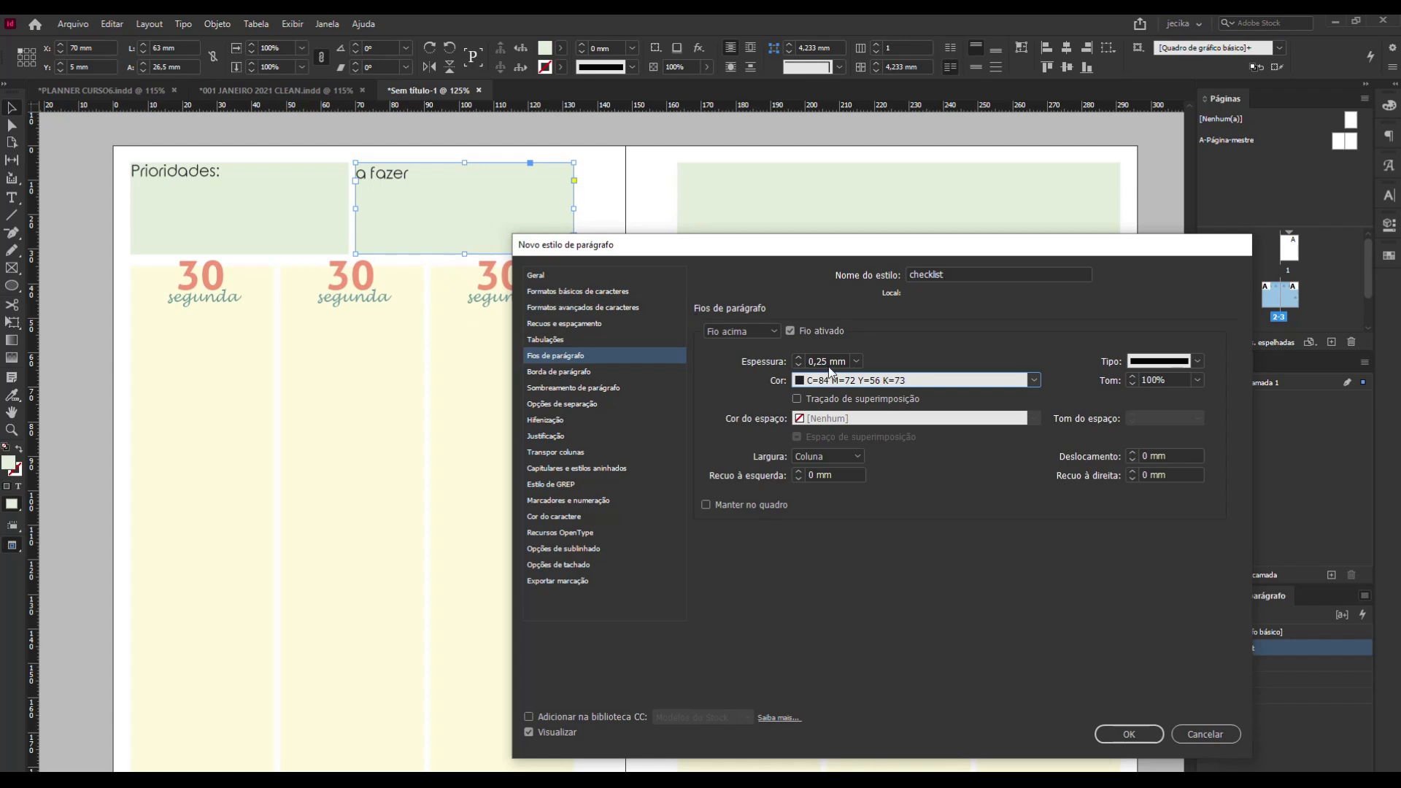
click(872, 250)
drag(874, 253, 943, 234)
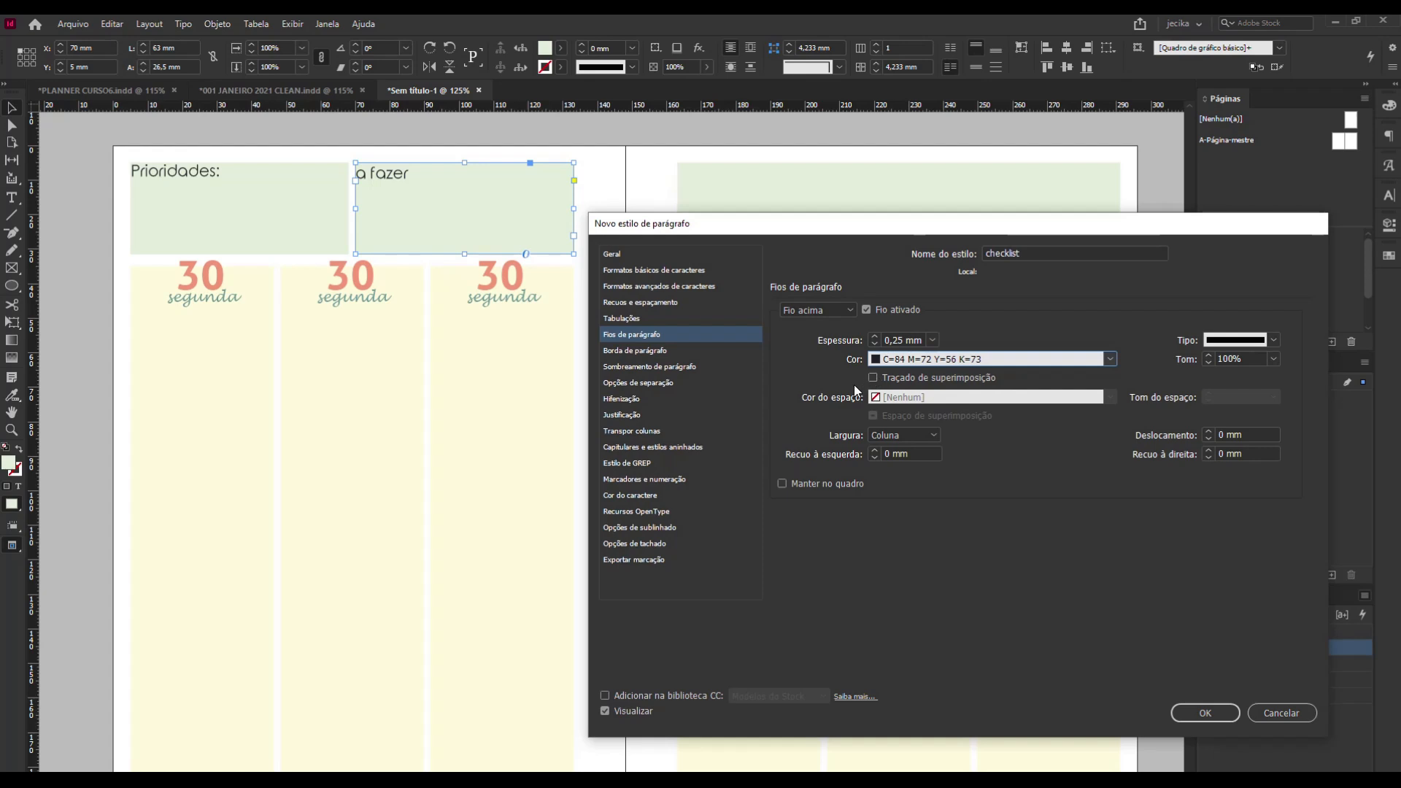
Set the checklist style's list type to bullets (Marcadores).
click(625, 479)
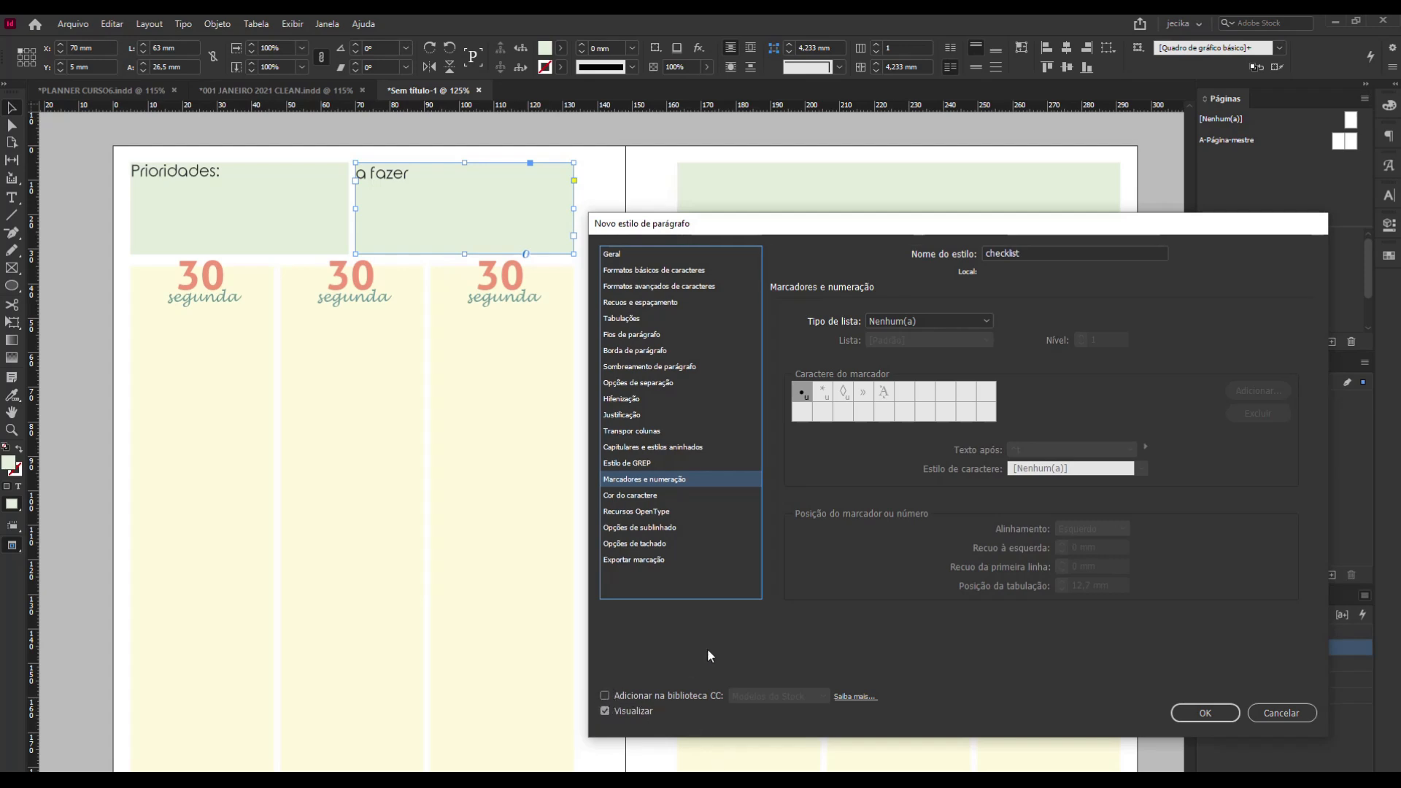
click(918, 321)
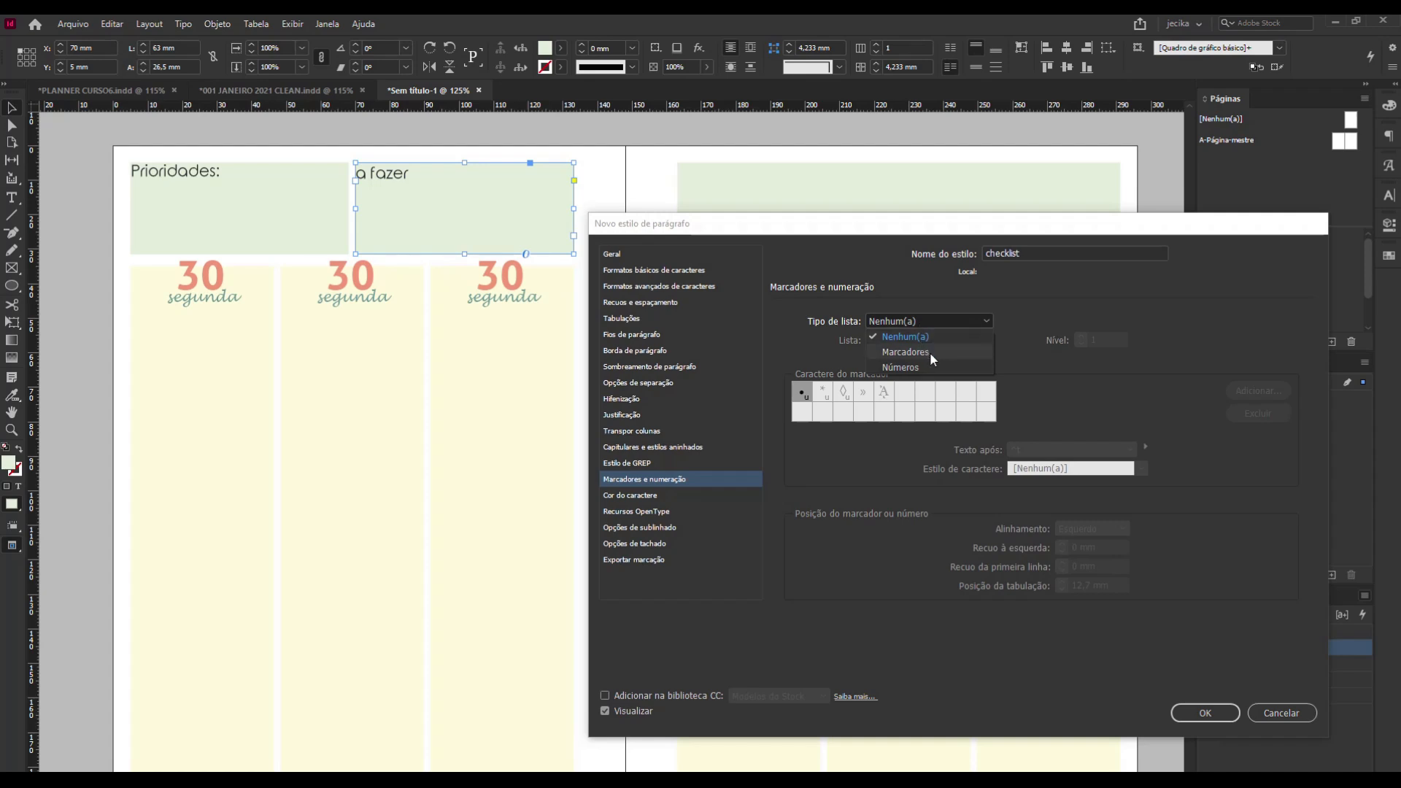
click(929, 352)
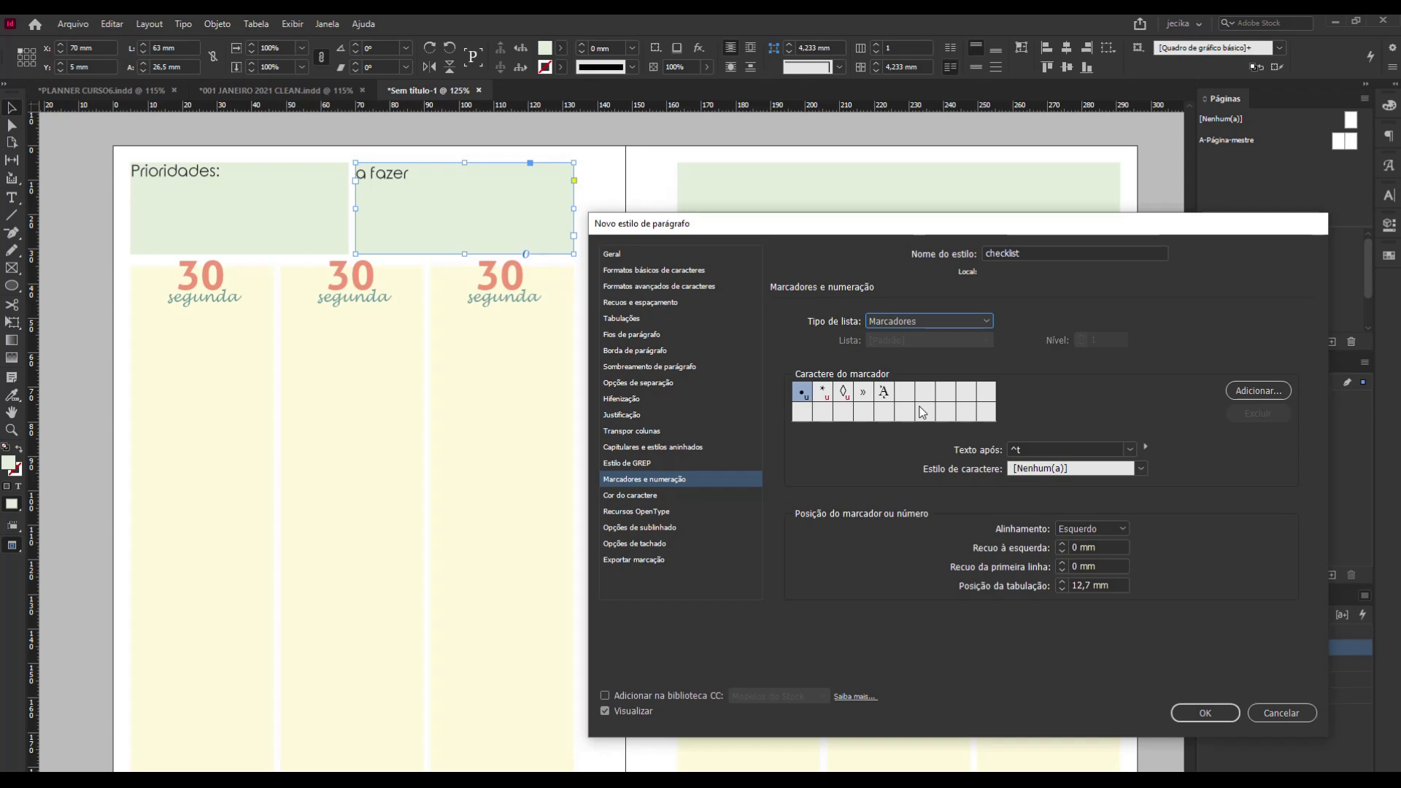
Start adding a new bullet character to the checklist style and show the glyphs of the Wingdings font.
click(1231, 389)
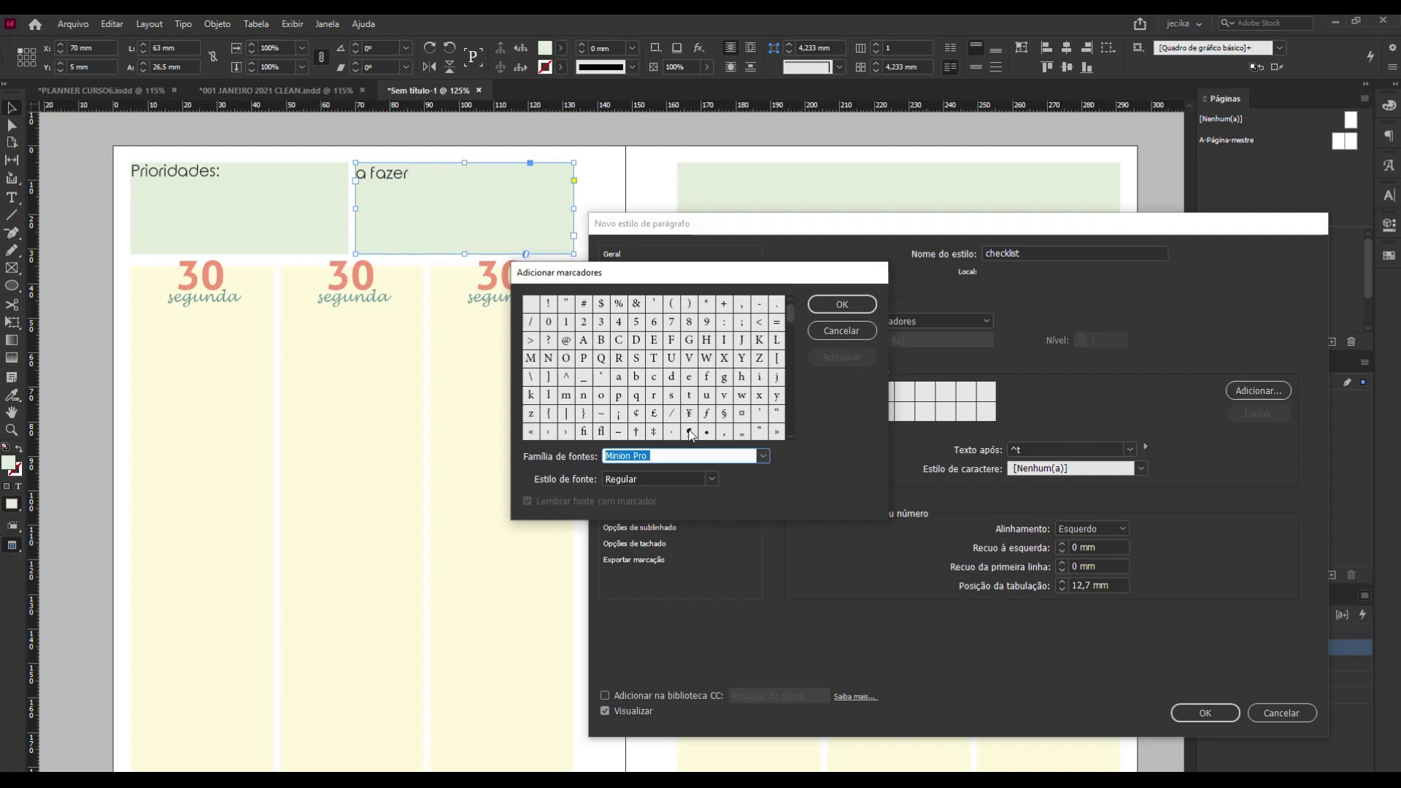
mouse_move(788, 327)
mouse_down()
mouse_move(805, 430)
mouse_move(788, 415)
mouse_move(785, 316)
mouse_up()
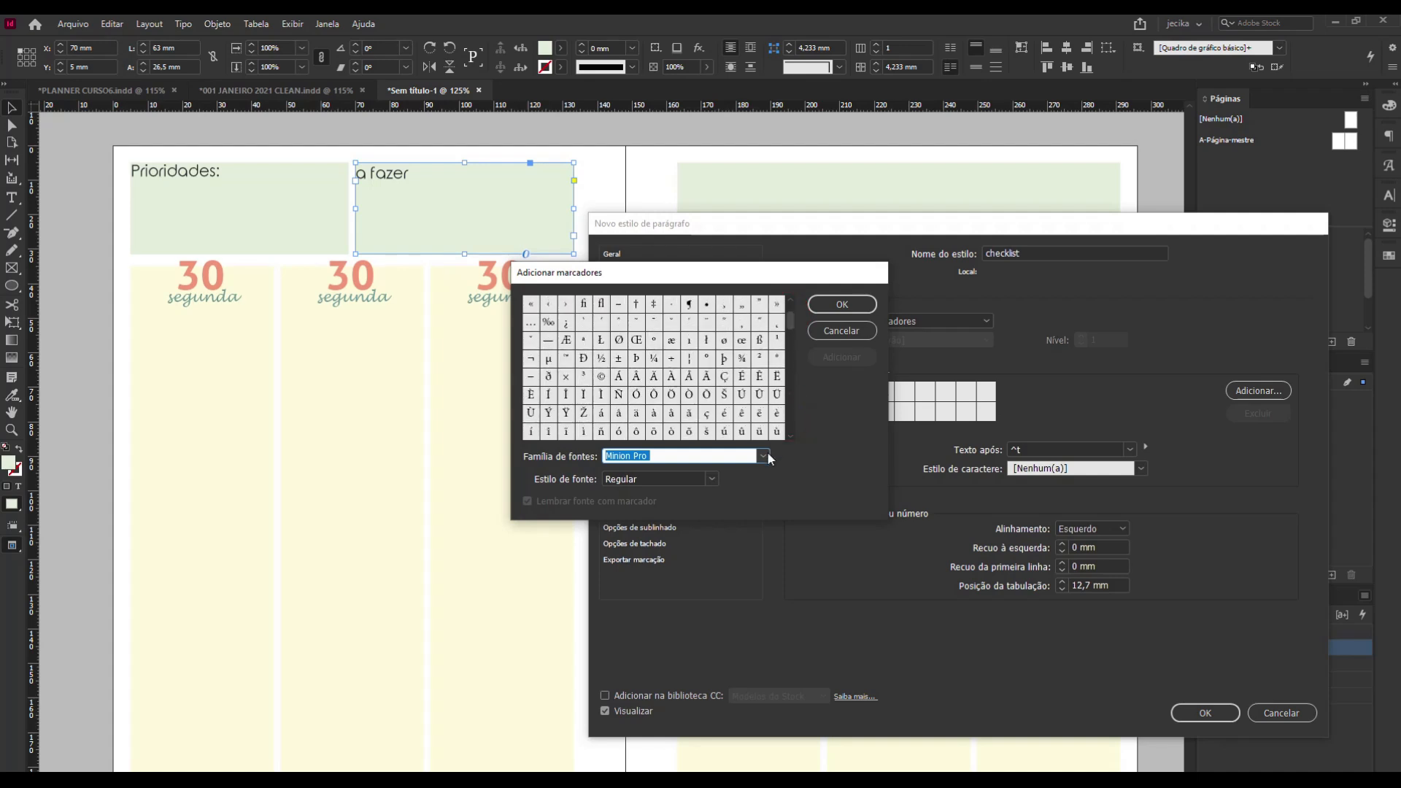
click(790, 305)
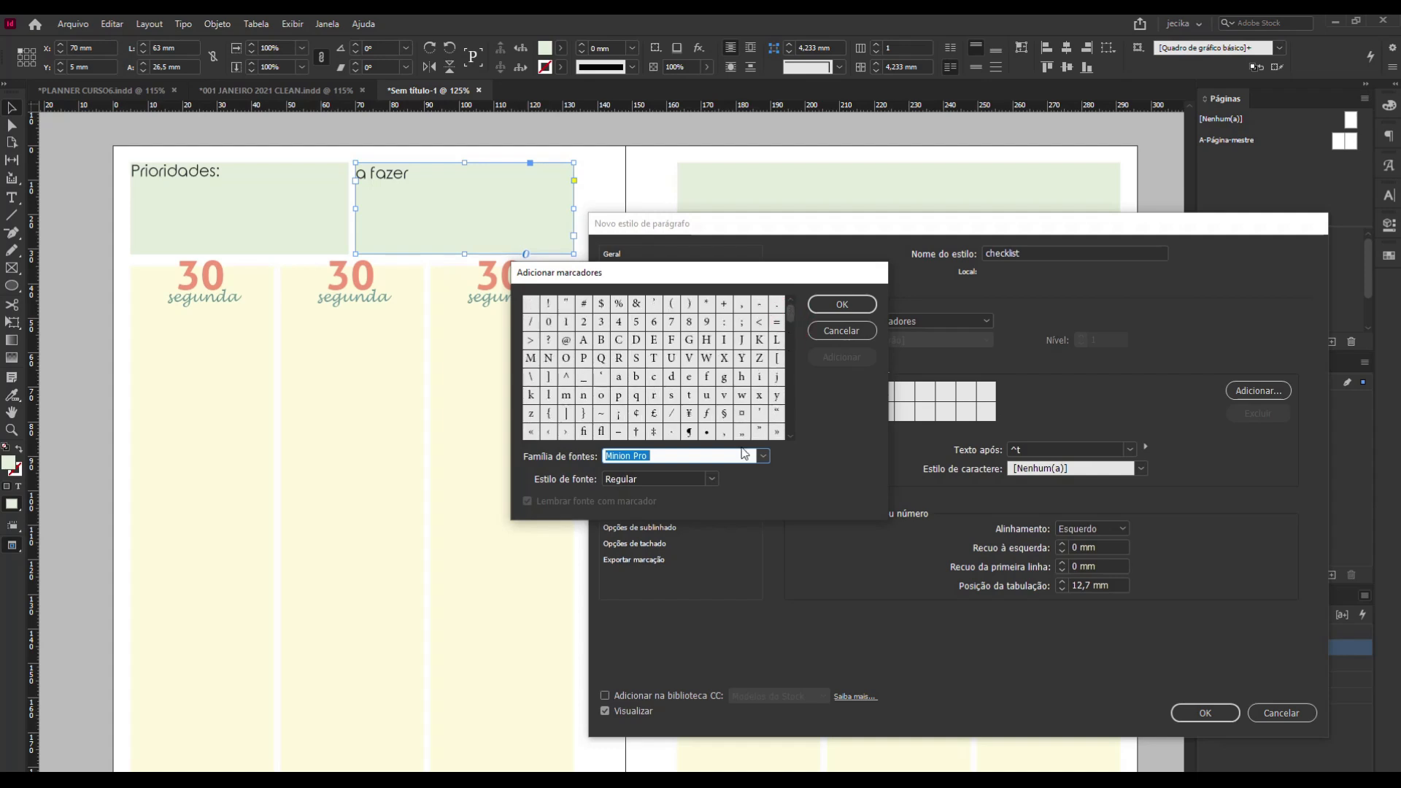
click(763, 456)
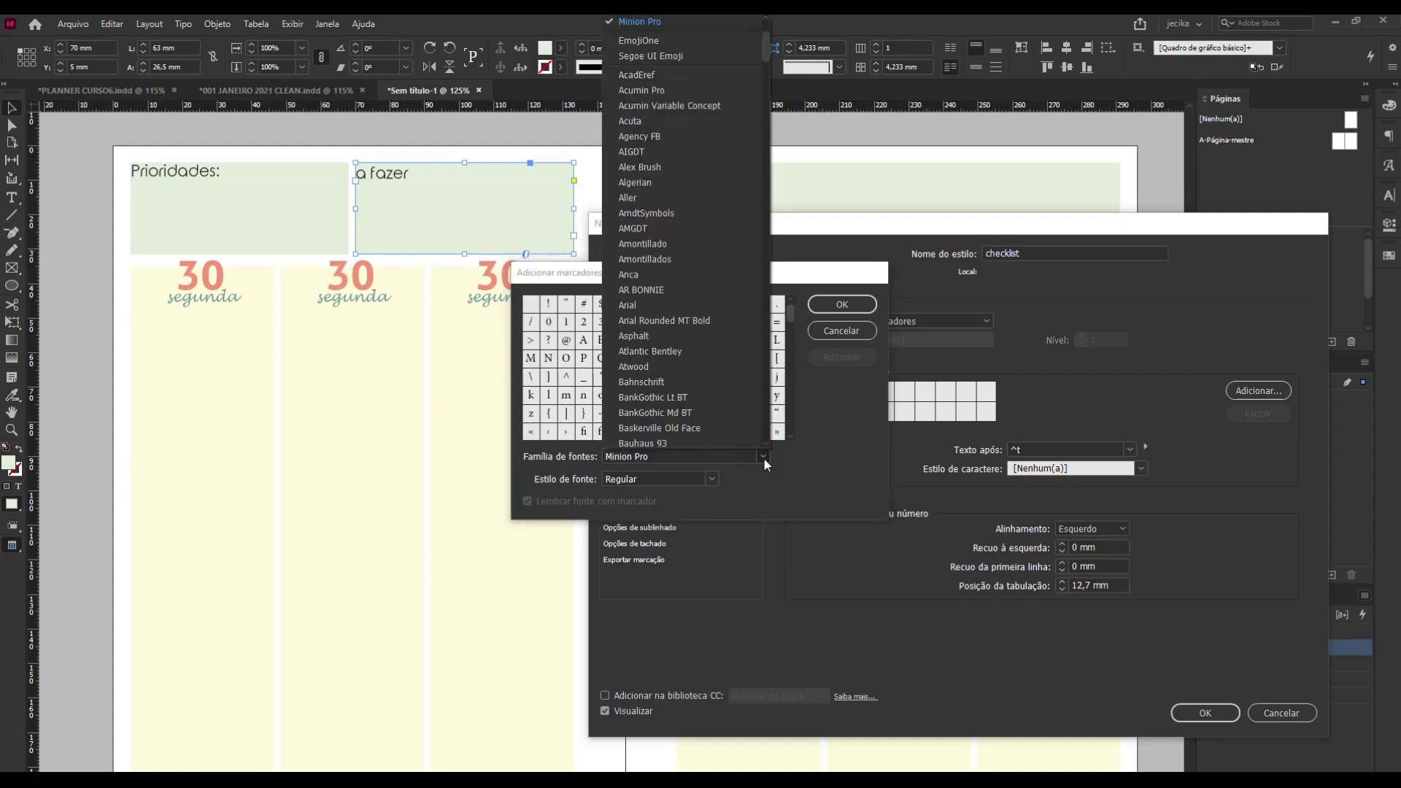
scroll(721, 367, down, 20)
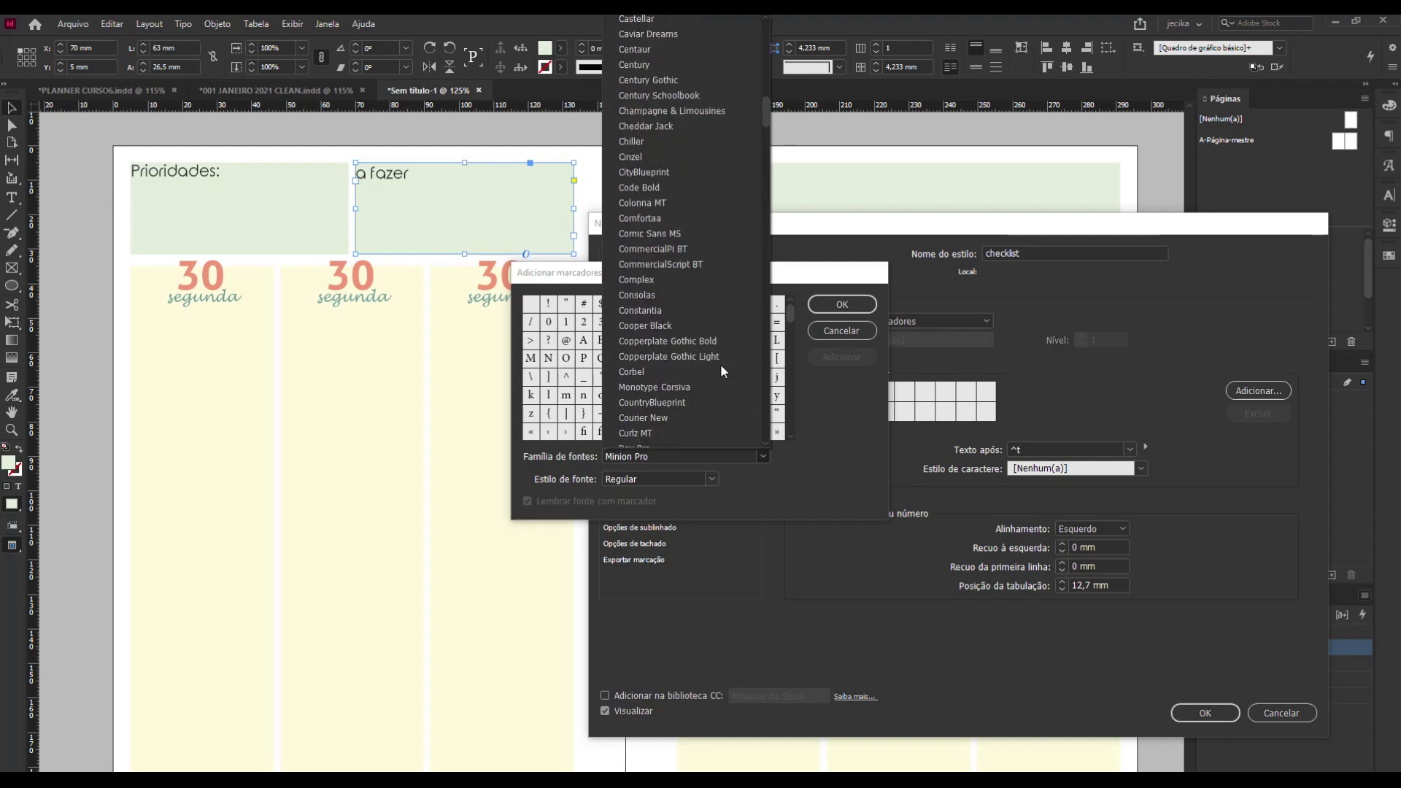
scroll(721, 369, down, 10)
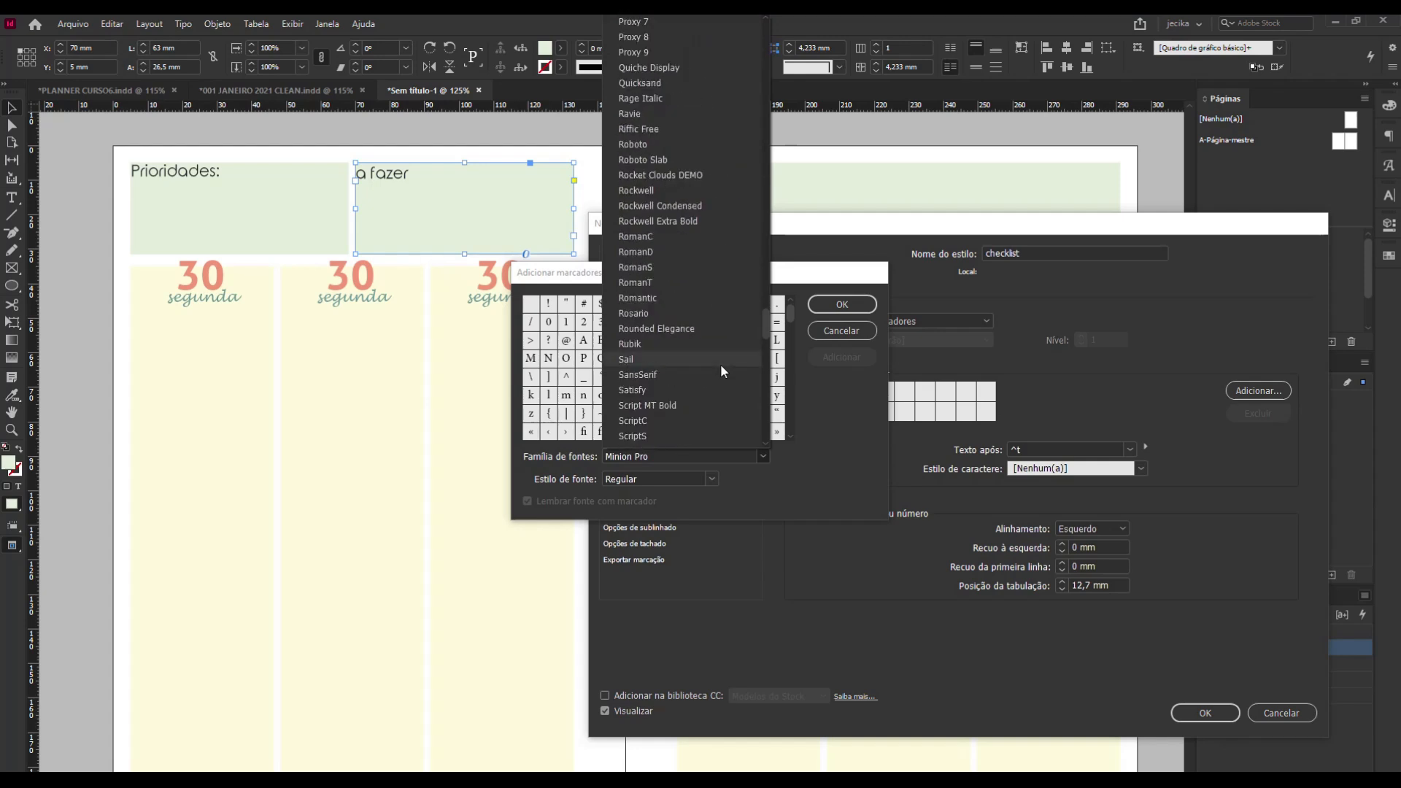
scroll(721, 369, down, 10)
scroll(720, 372, down, 5)
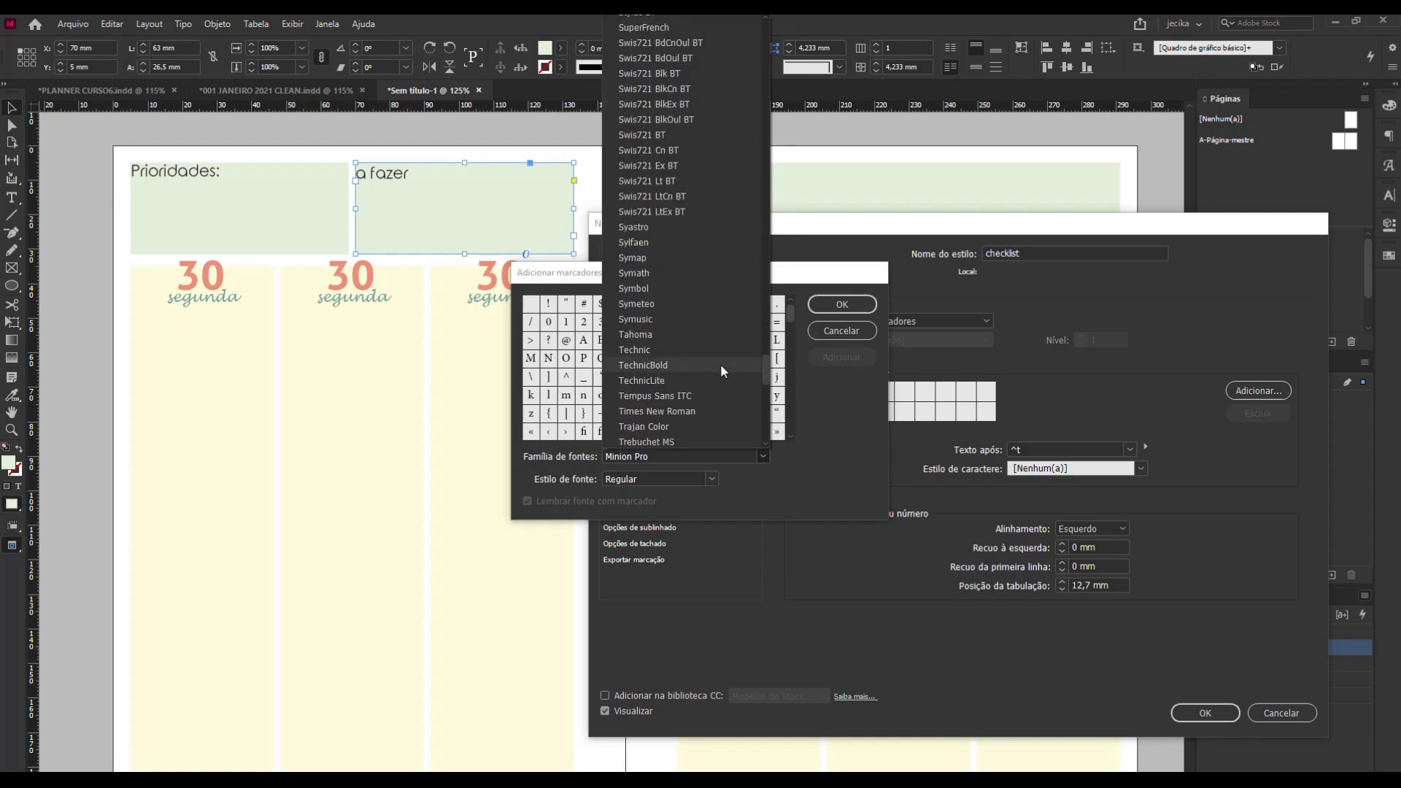
scroll(720, 371, down, 5)
scroll(720, 373, down, 3)
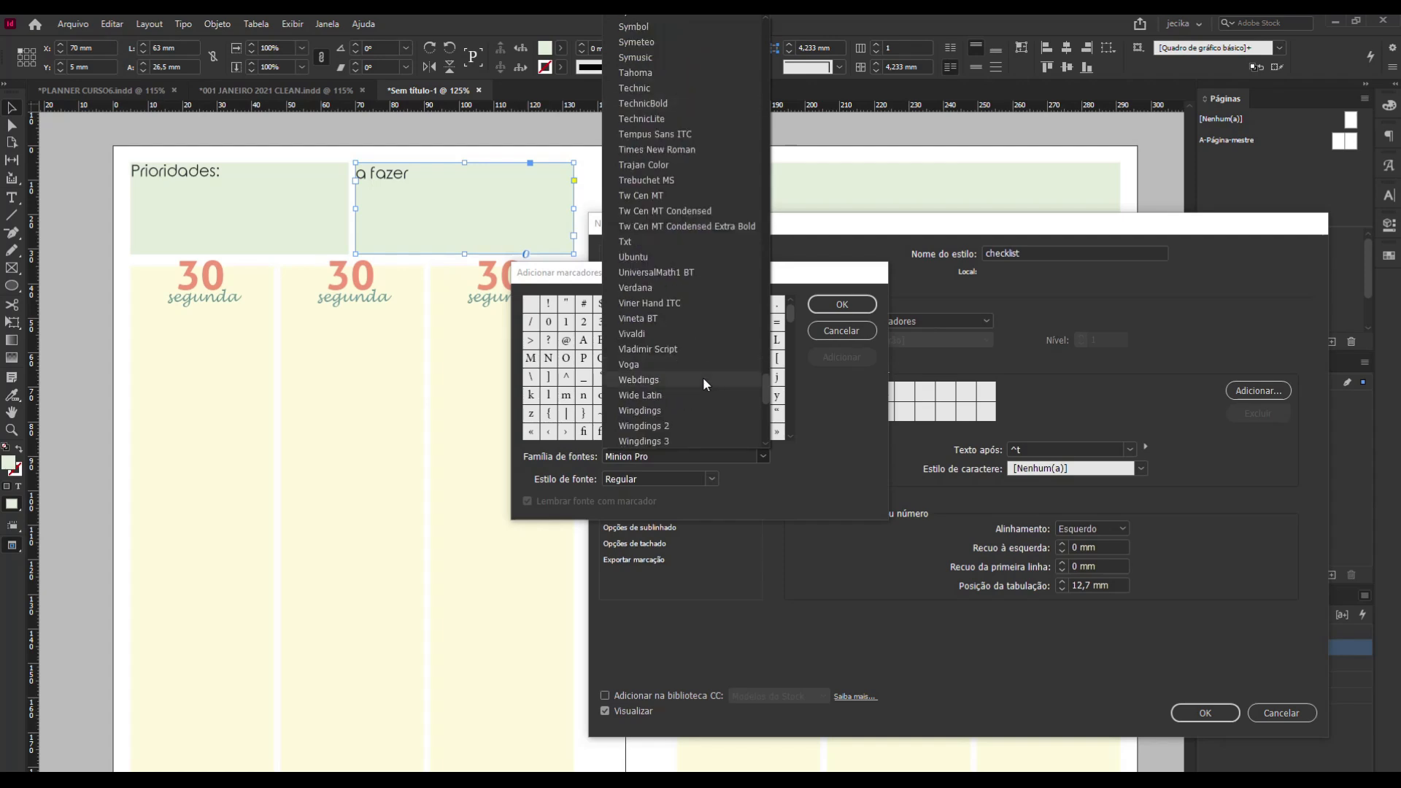
click(680, 410)
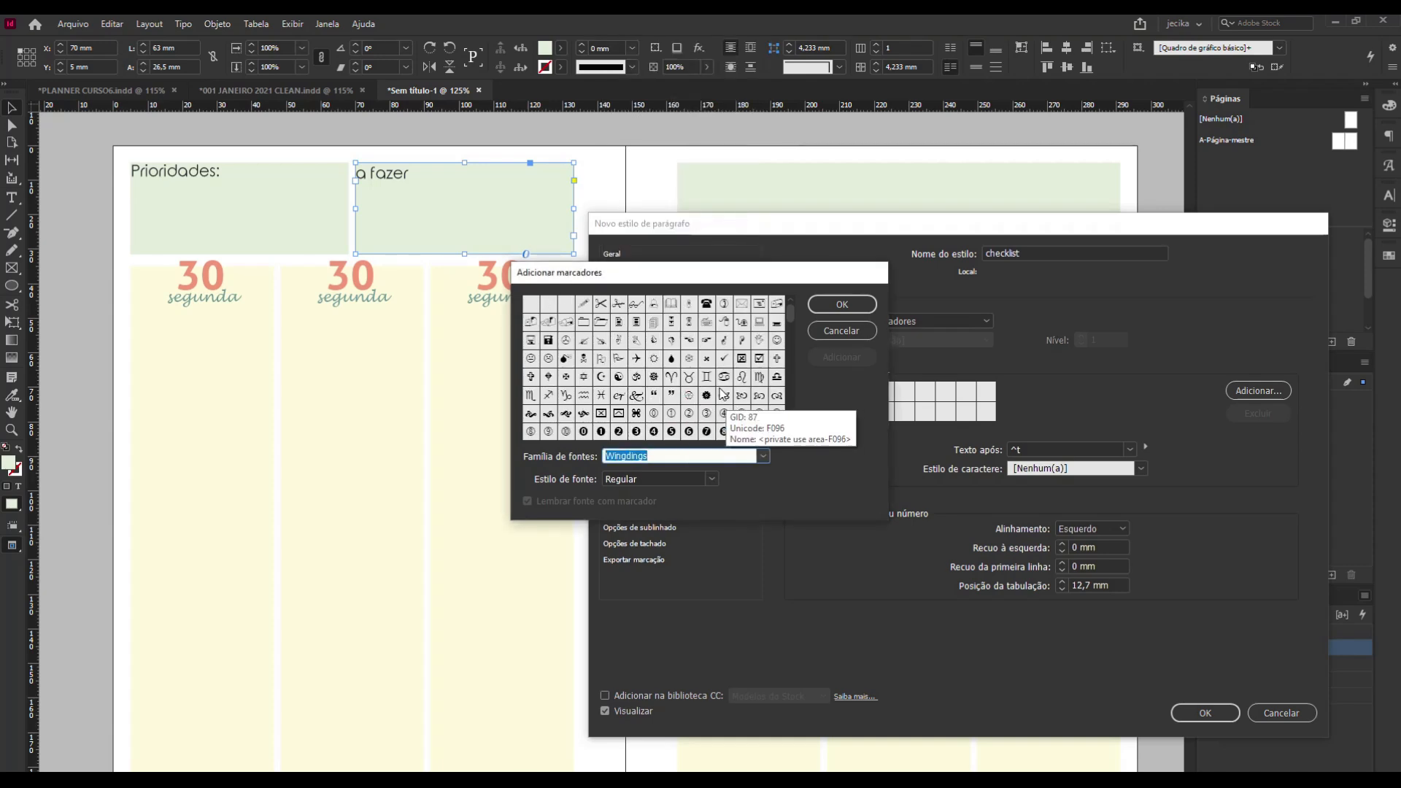
Examine the Wingdings 2 and Wingdings 3 glyph sets for a suitable checkbox character.
click(763, 454)
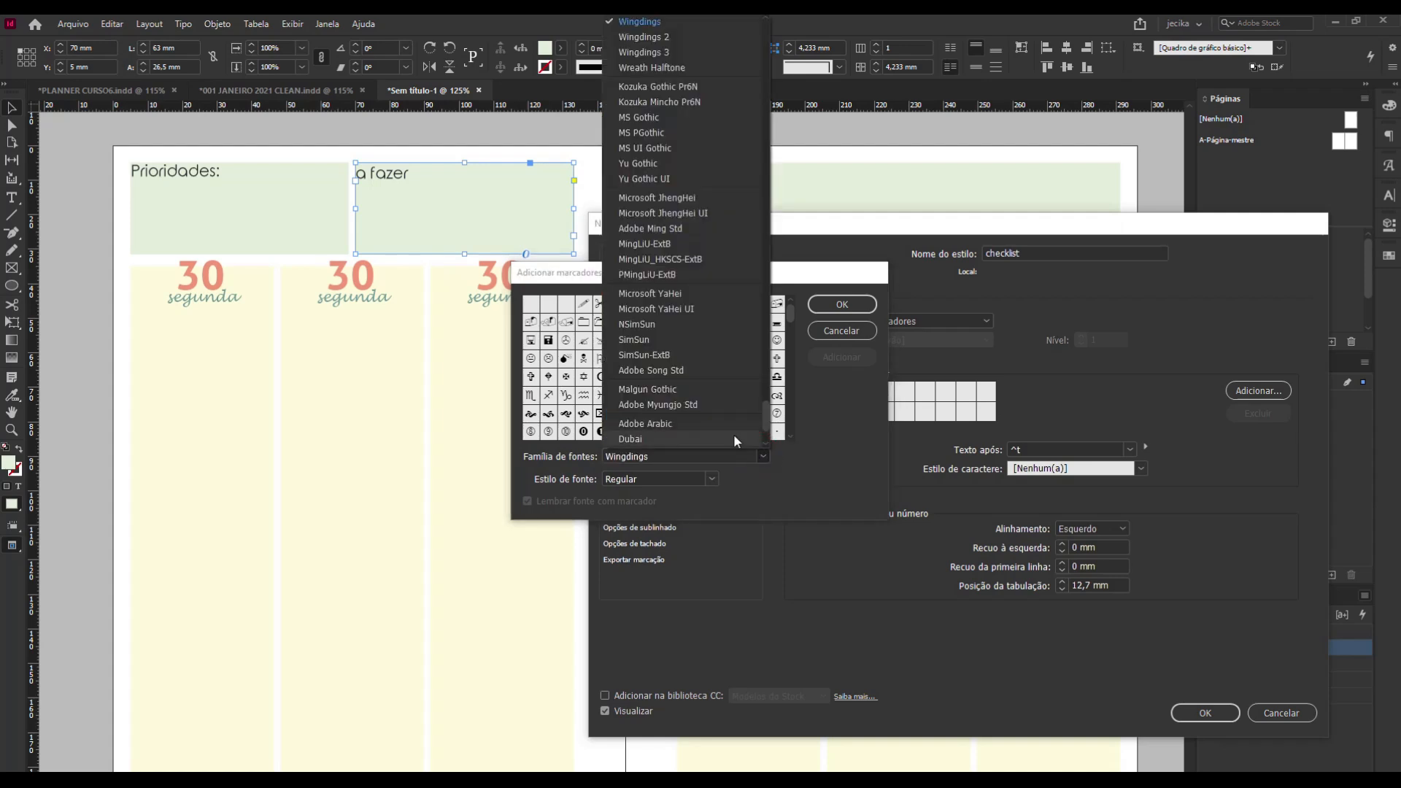
click(671, 34)
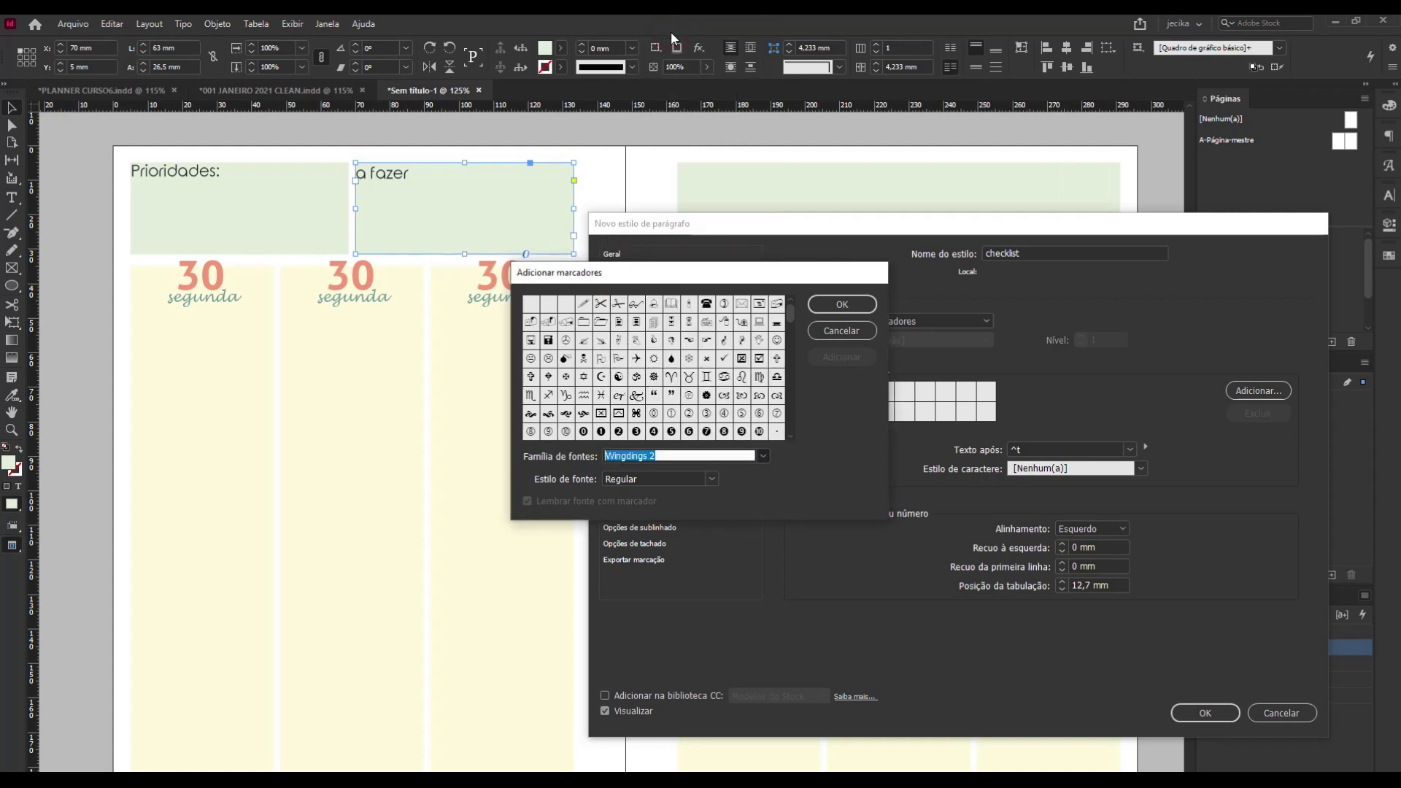
click(764, 455)
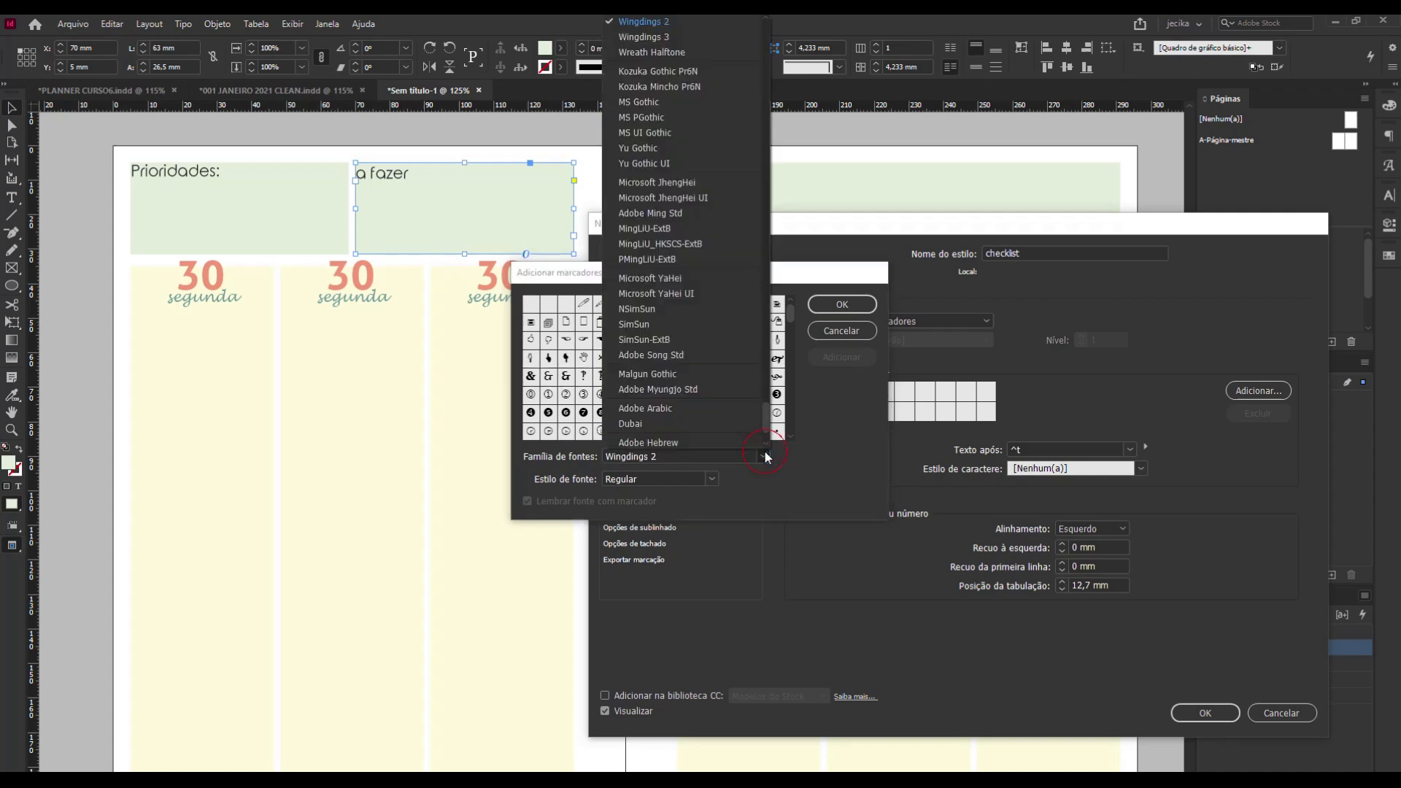
click(705, 32)
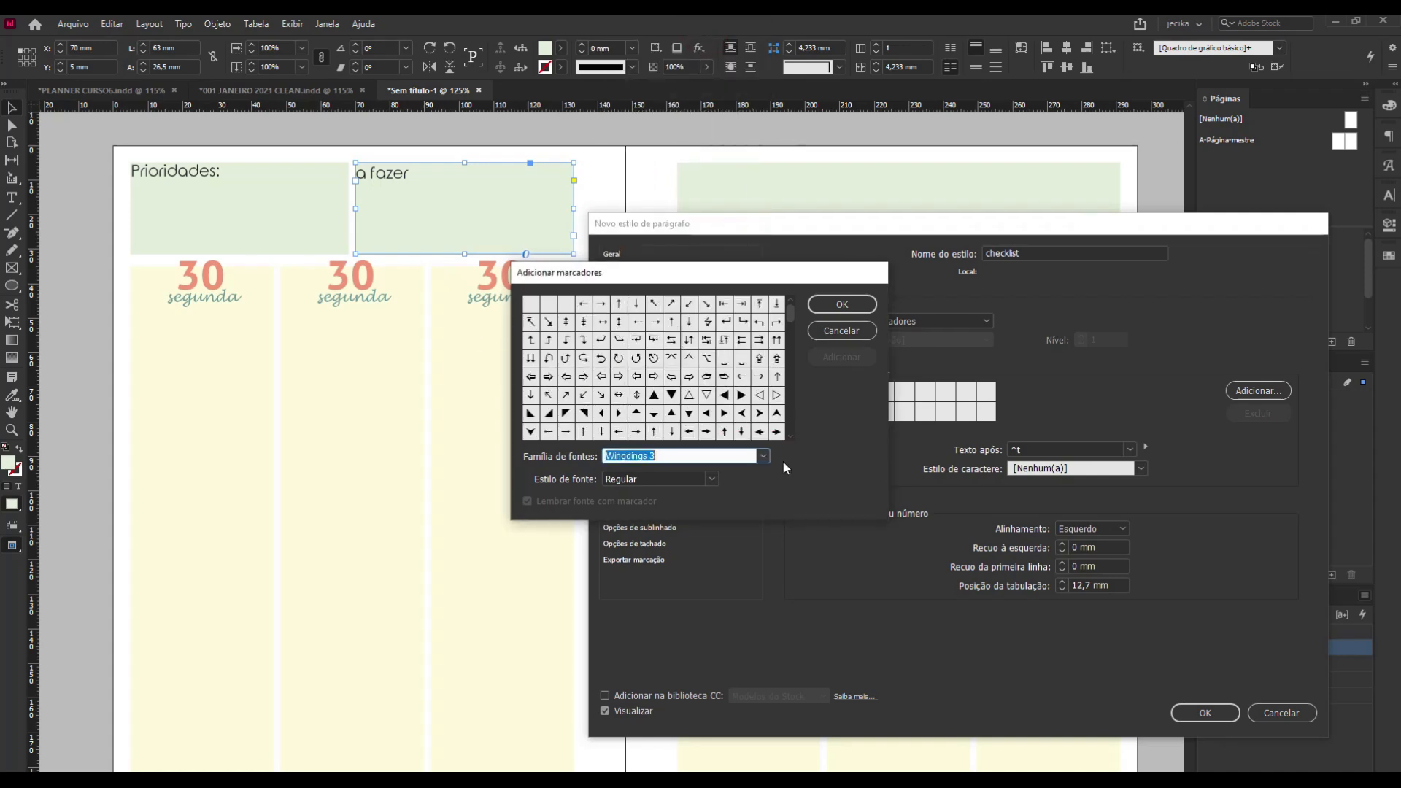
mouse_move(790, 313)
mouse_down()
mouse_move(800, 430)
mouse_move(798, 296)
mouse_up()
Add the empty rounded box glyph from Wingdings 2 to the bullet characters and select it as the checklist bullet.
click(762, 457)
scroll(711, 102, up, 5)
click(679, 137)
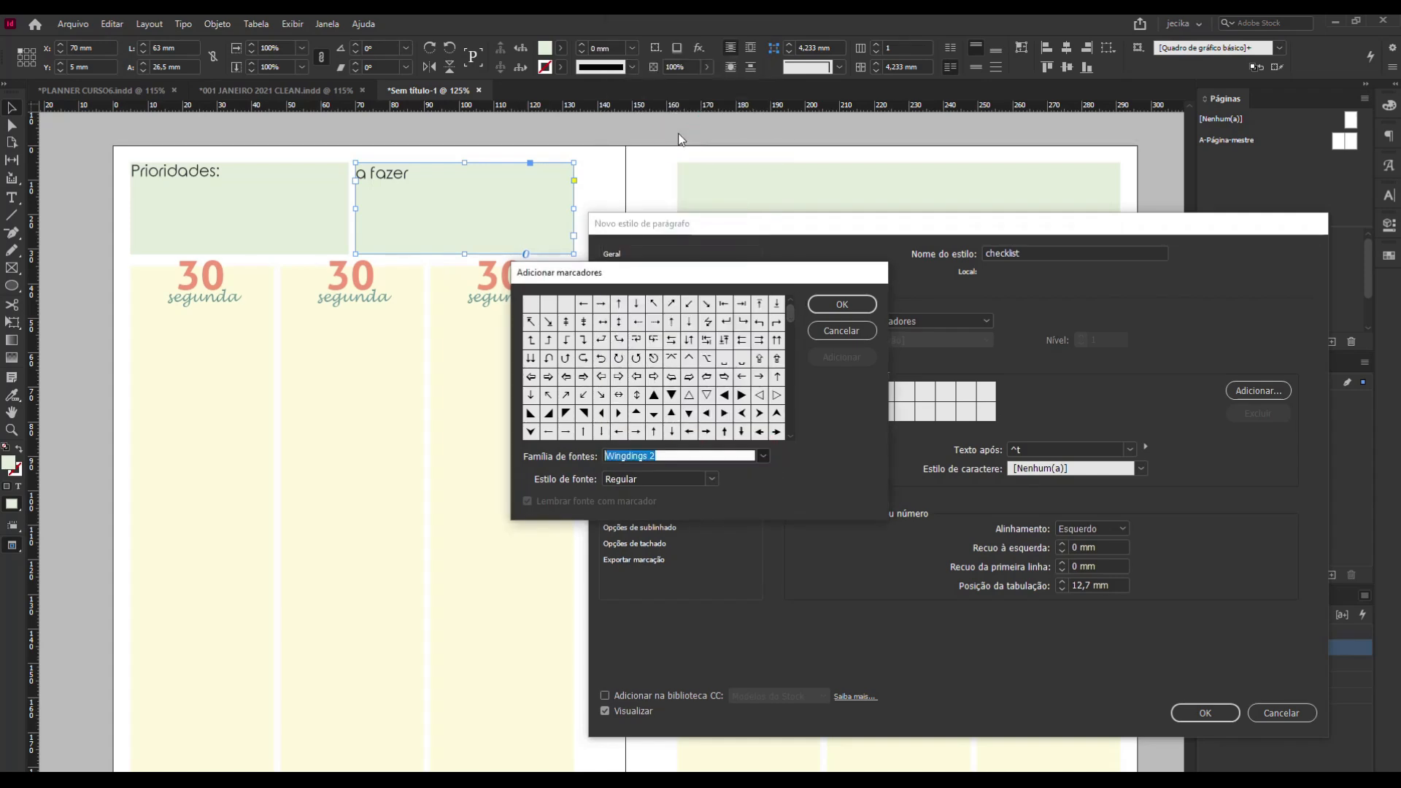
mouse_move(789, 317)
mouse_down()
mouse_move(799, 432)
mouse_move(795, 305)
mouse_up()
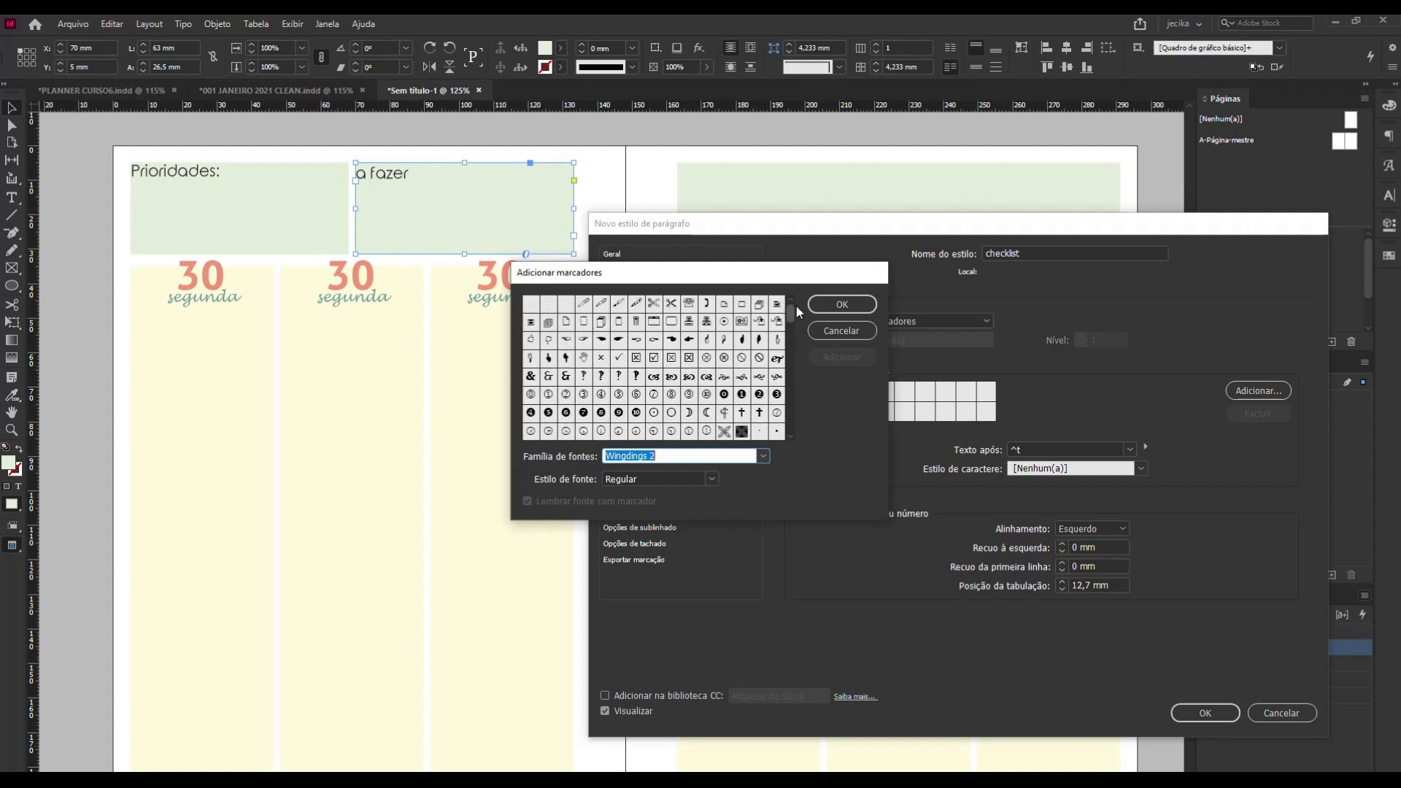
click(672, 324)
click(856, 303)
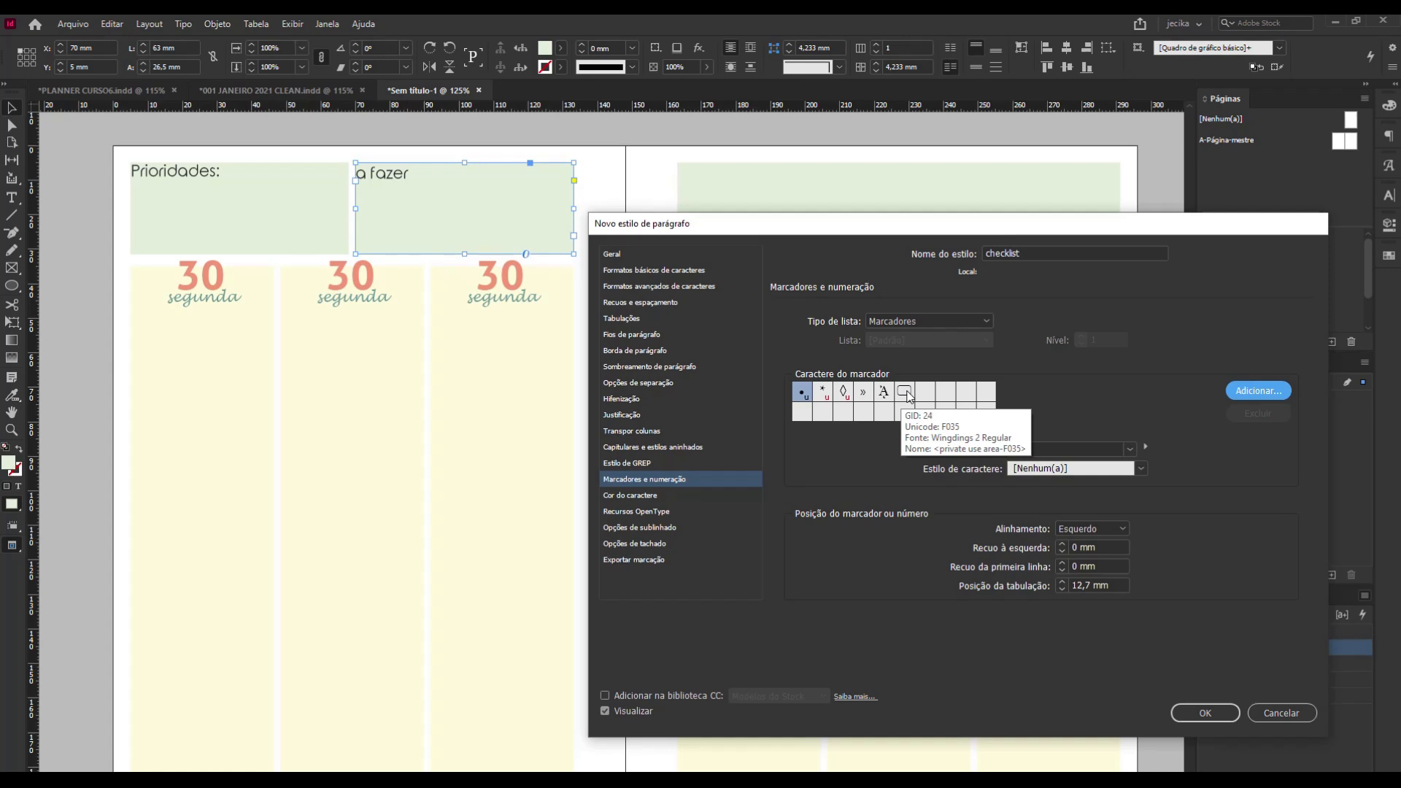
click(906, 394)
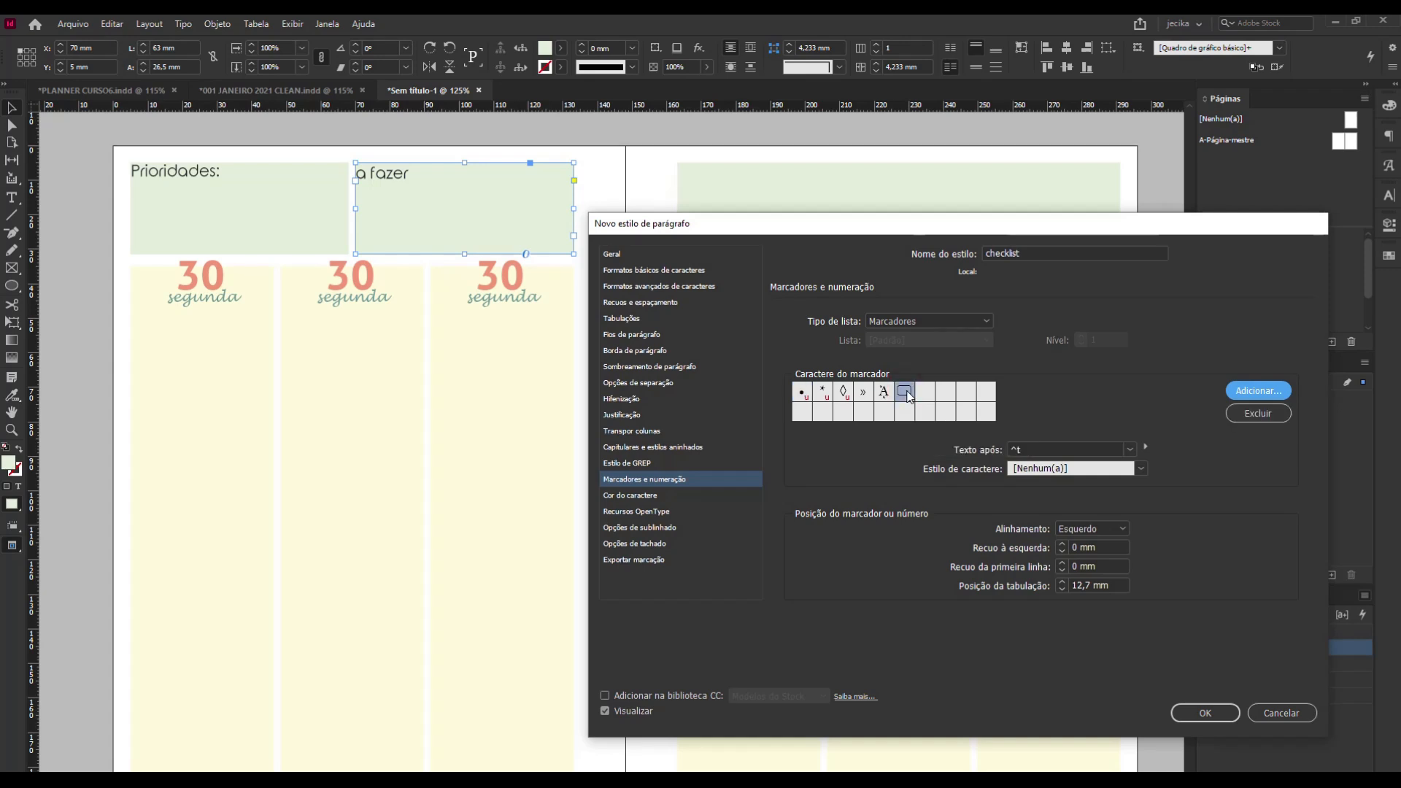
Keep the box bullet without adding another character and save the checklist paragraph style.
click(1250, 392)
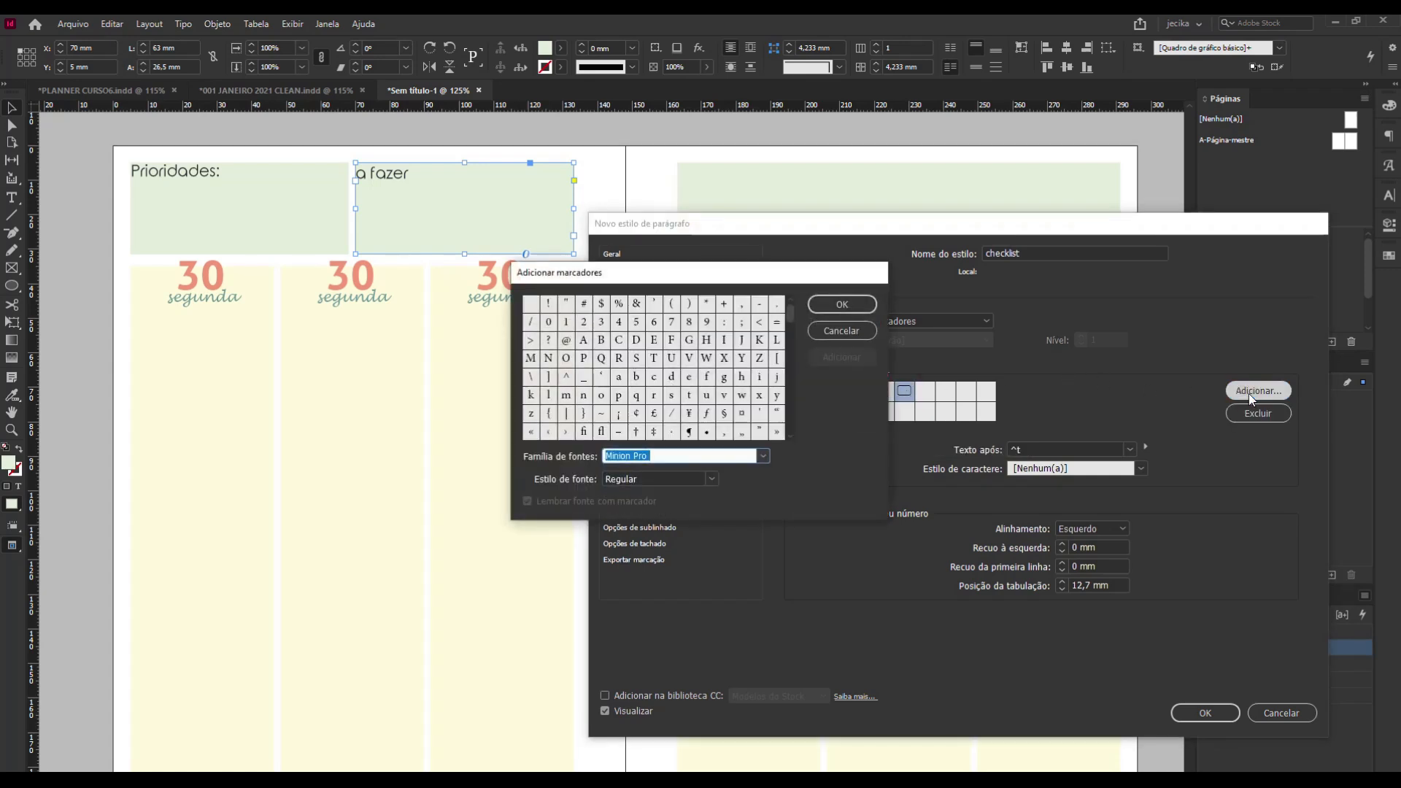
click(843, 305)
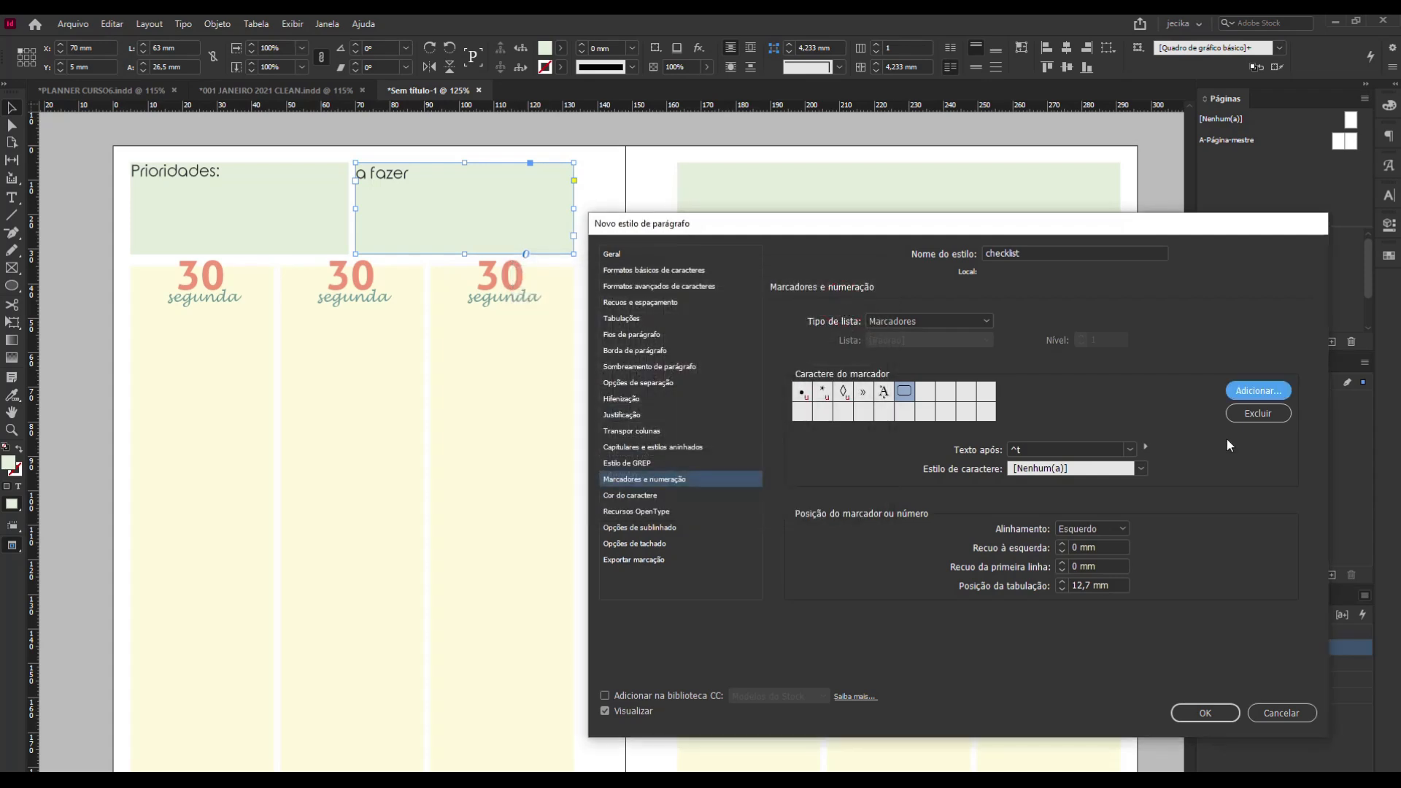
click(1202, 712)
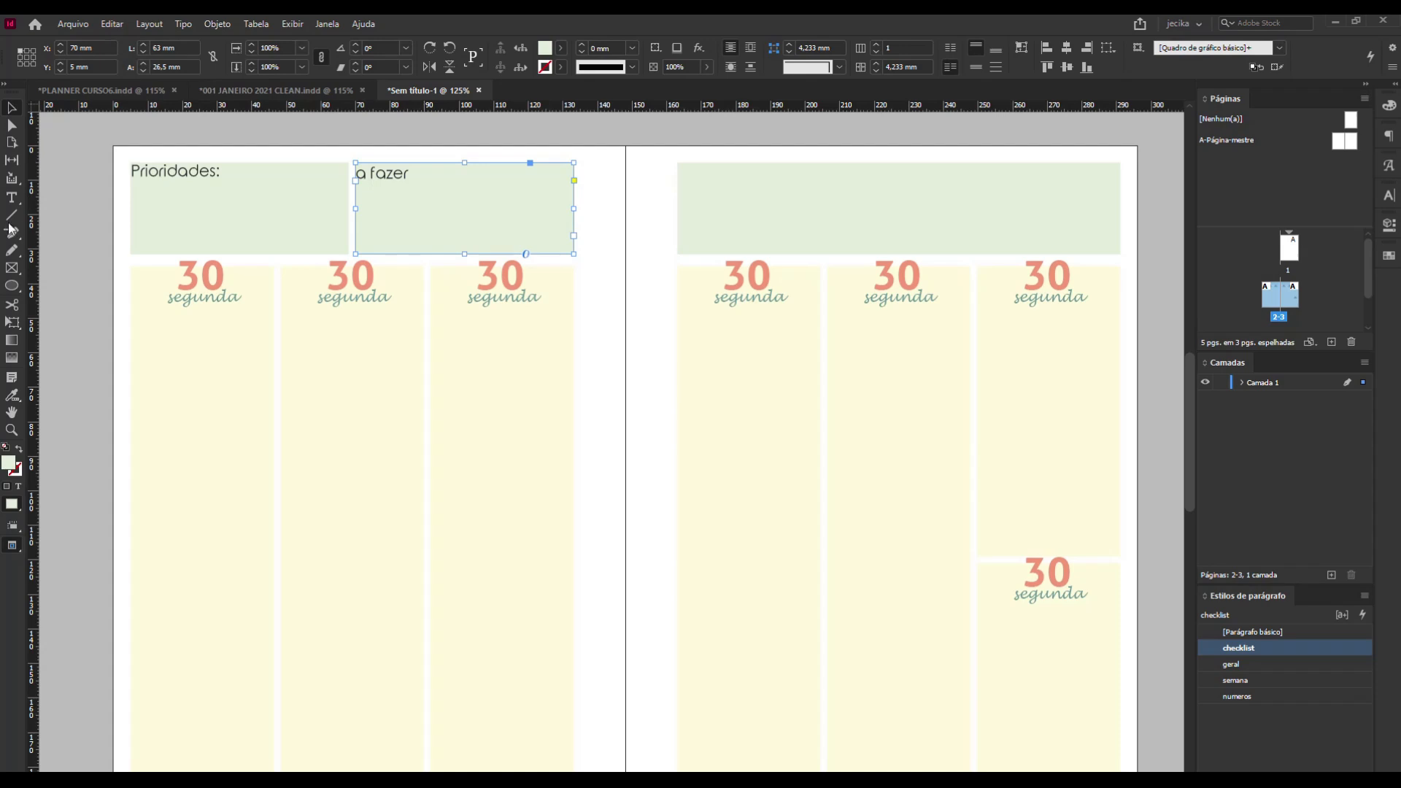
Insert three paragraph breaks in the checklist-styled green frame behind the "a fazer" title.
click(12, 198)
click(467, 191)
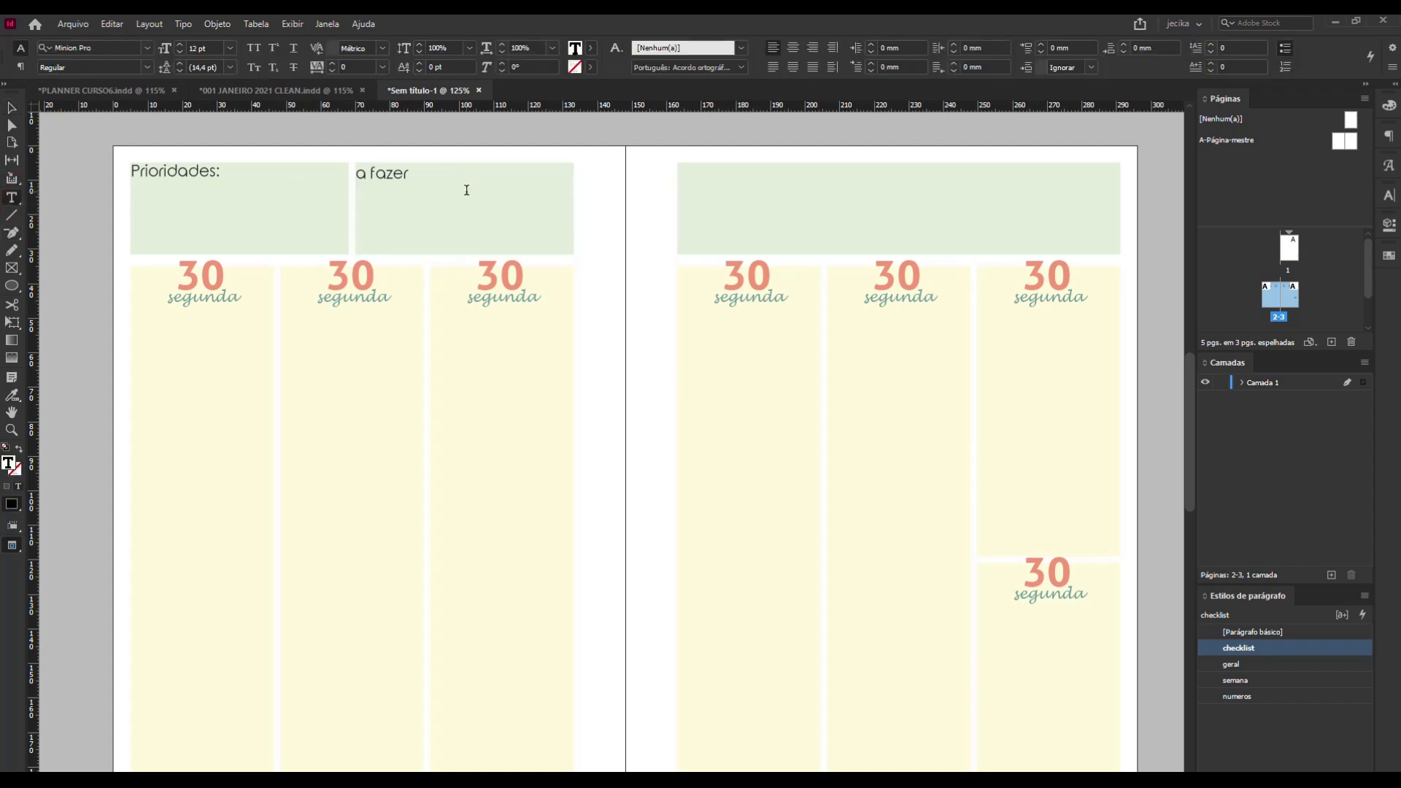
click(456, 214)
click(12, 108)
click(429, 225)
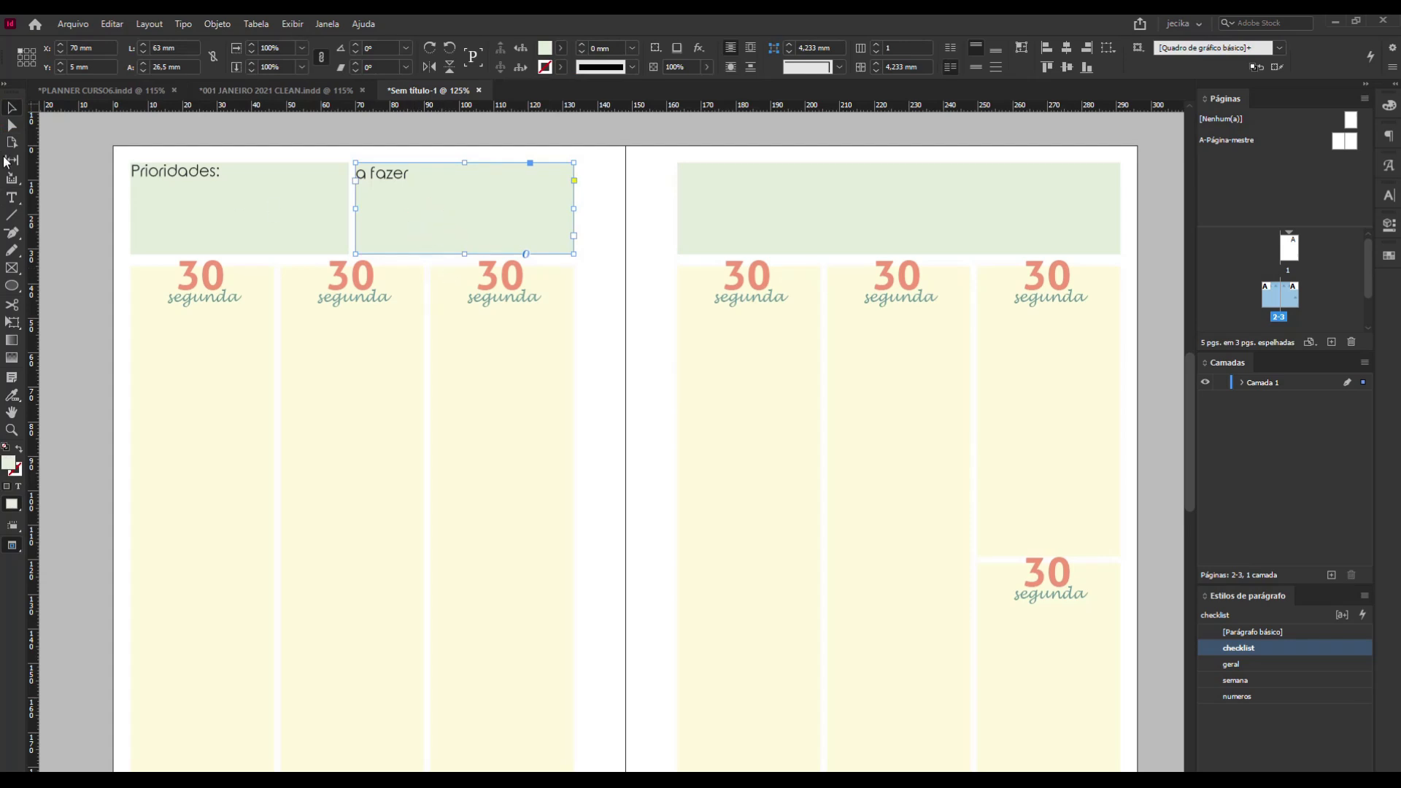
click(12, 198)
click(418, 209)
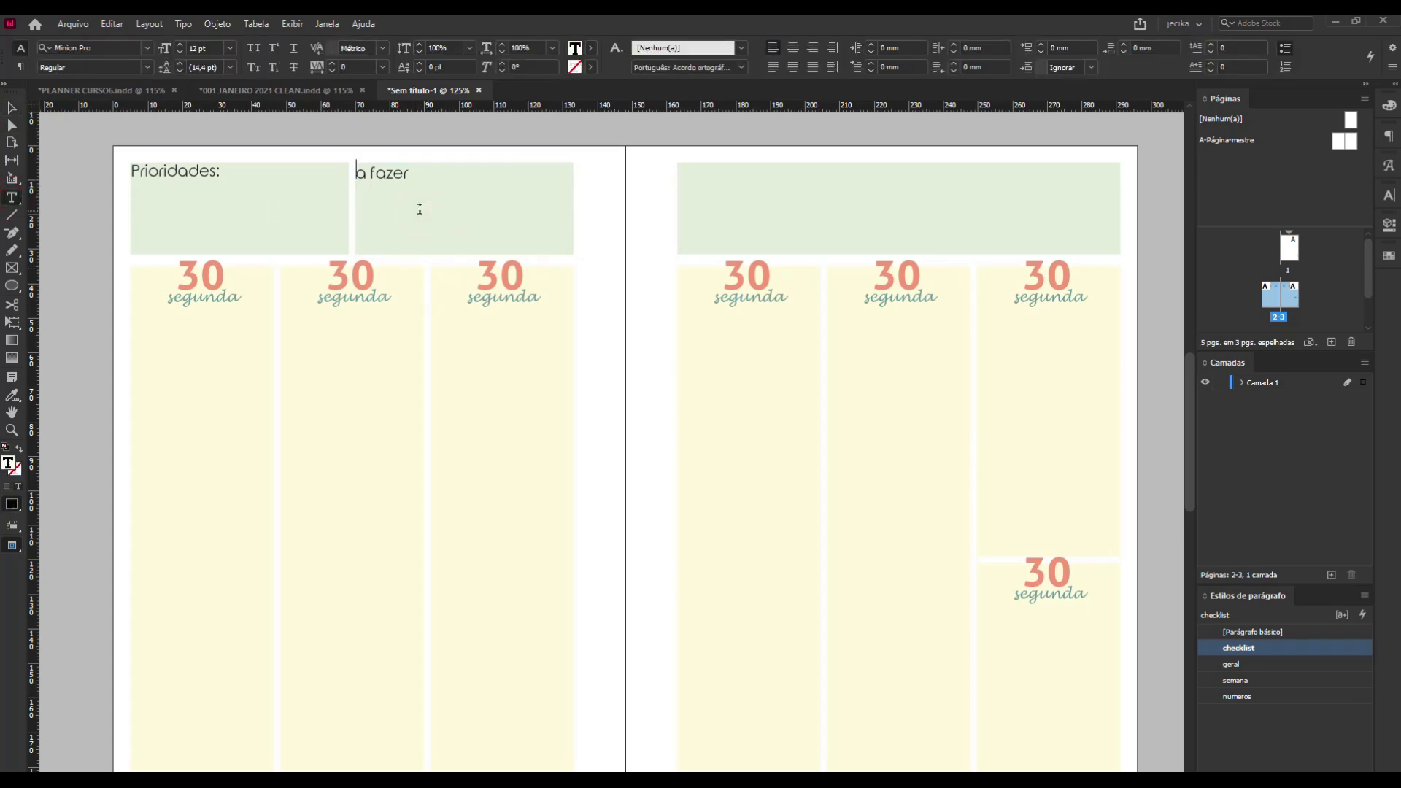
key(Return)
key(Return)
key(Return)
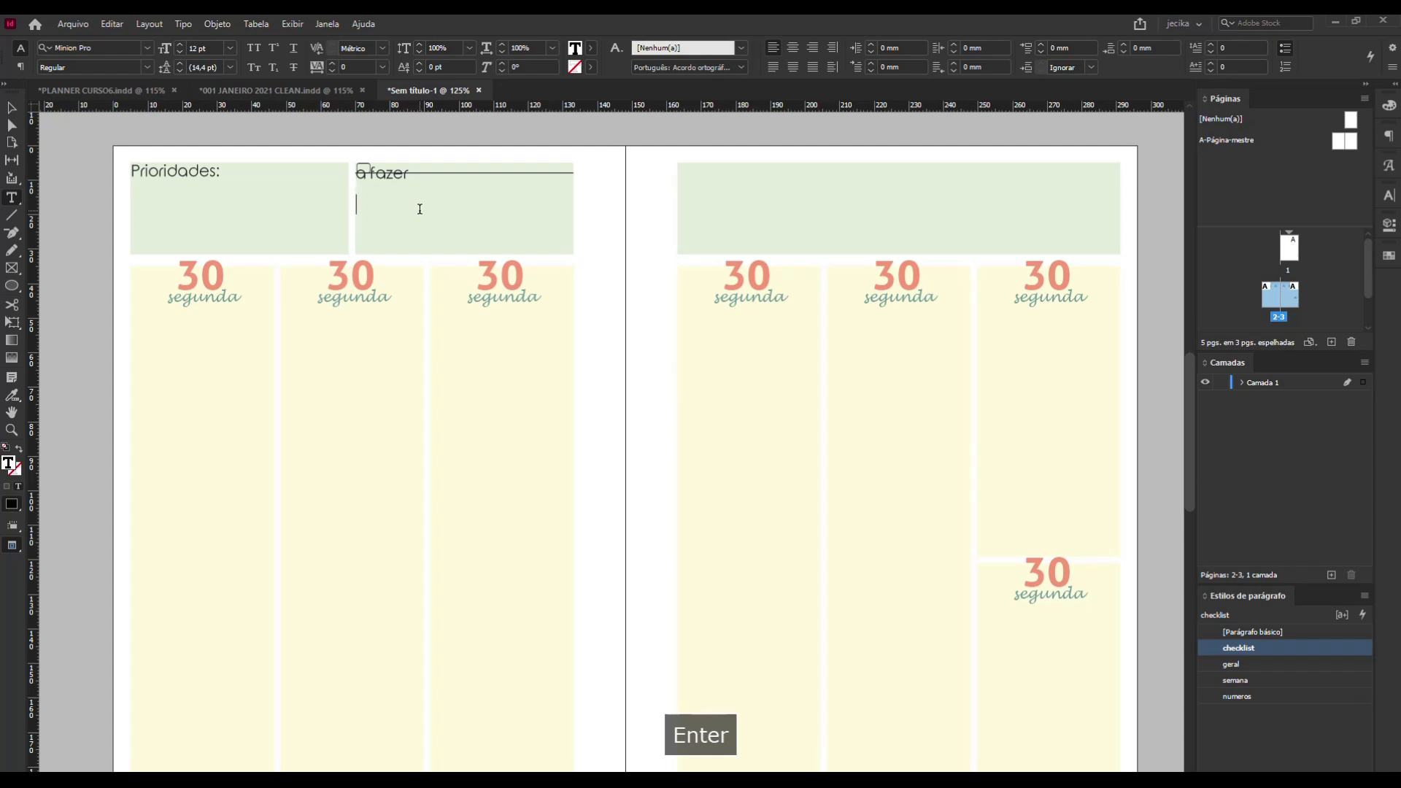
Add more checklist lines and lower the frame's upper edge below the "a fazer" title, making the frame about 19.75 mm tall.
key(Return)
key(Return)
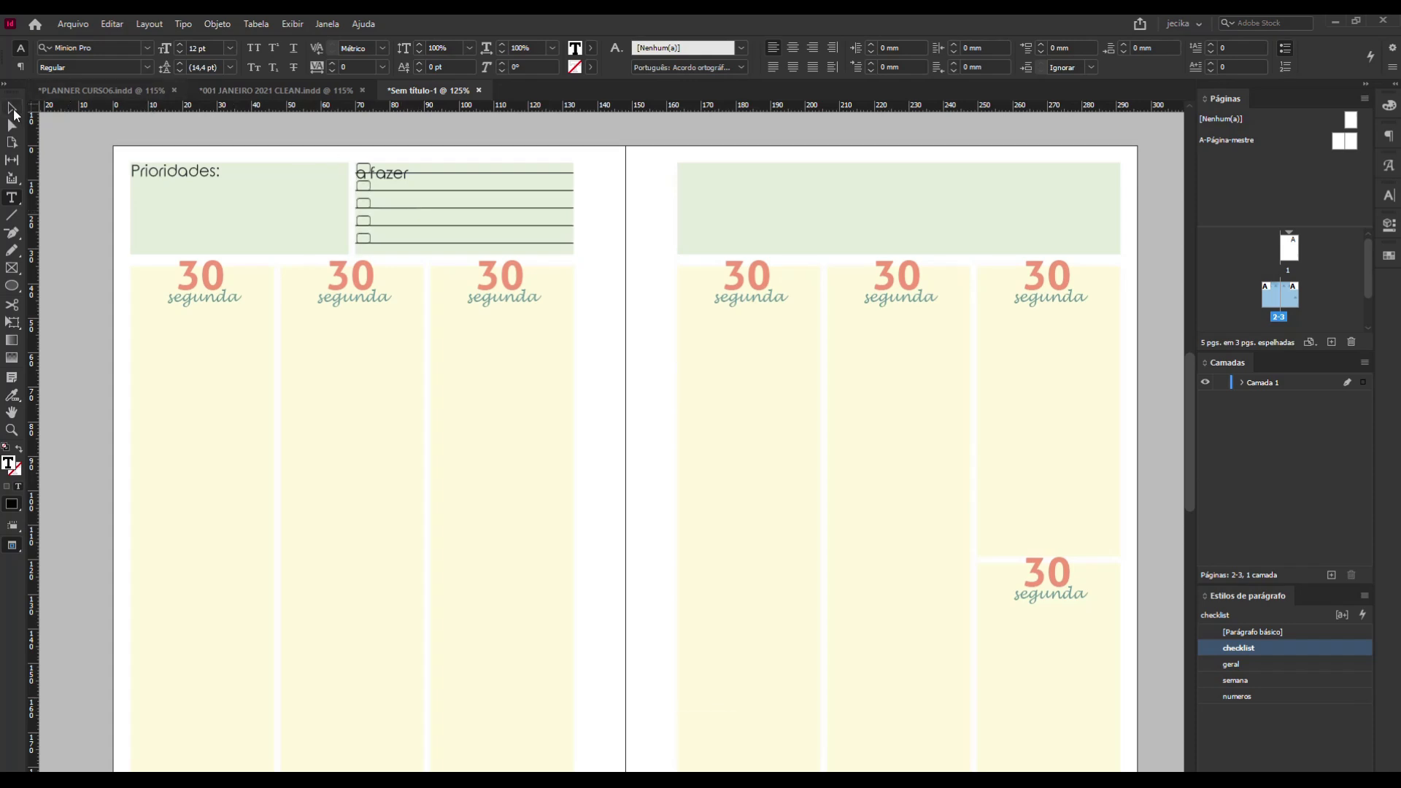
key(Escape)
drag(465, 162, 464, 182)
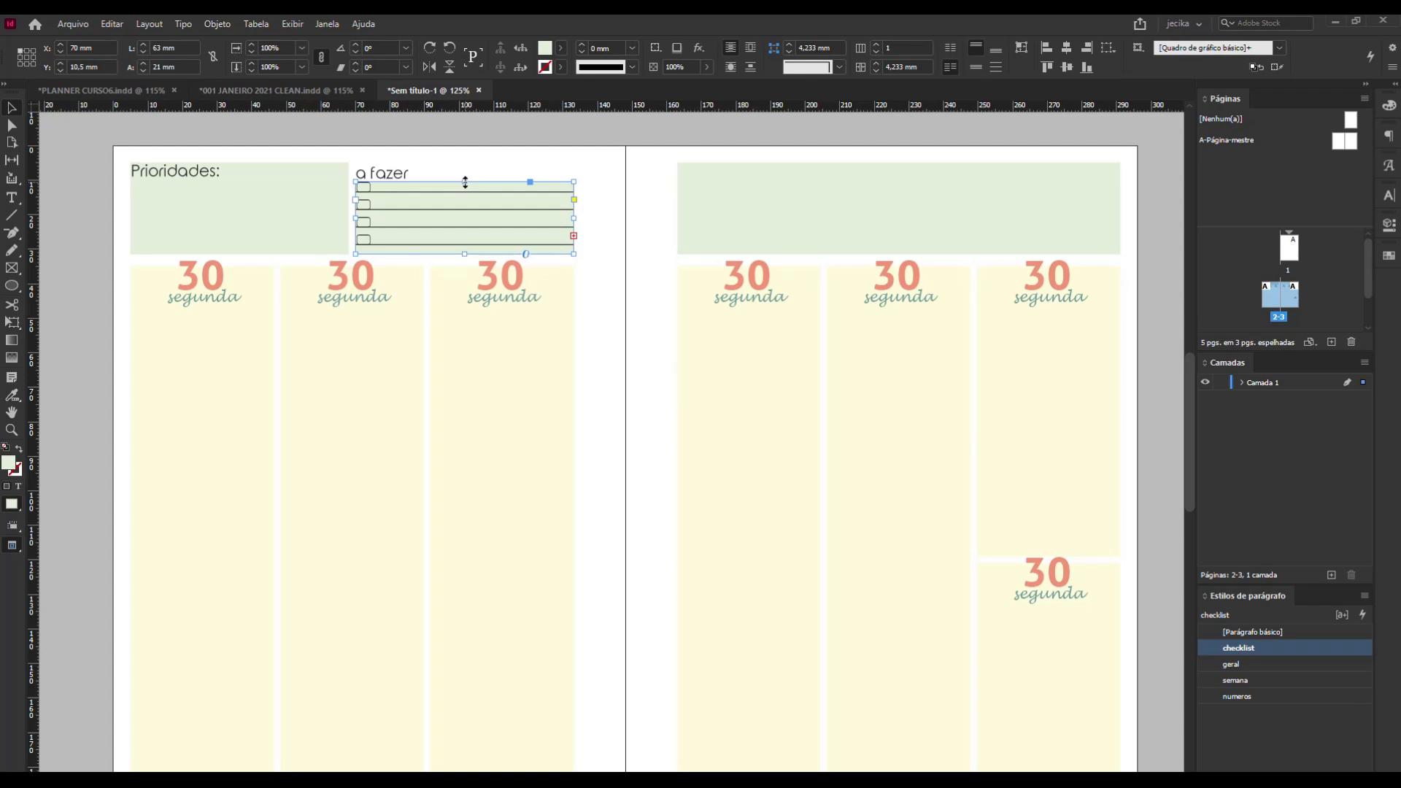
click(467, 182)
drag(467, 182, 464, 186)
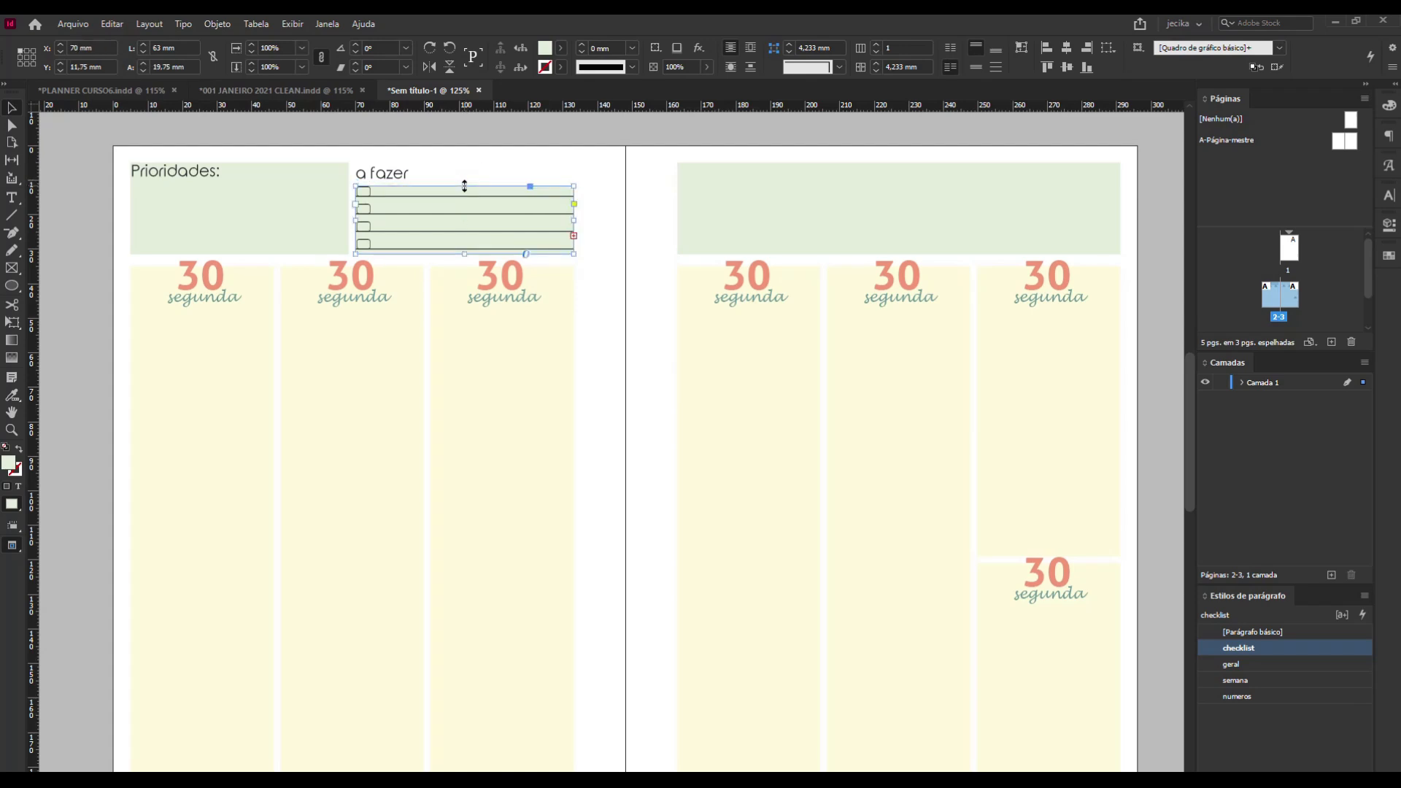
Remove the green fill from the "a fazer" checklist frame by setting its fill to [Nenhuma].
click(561, 48)
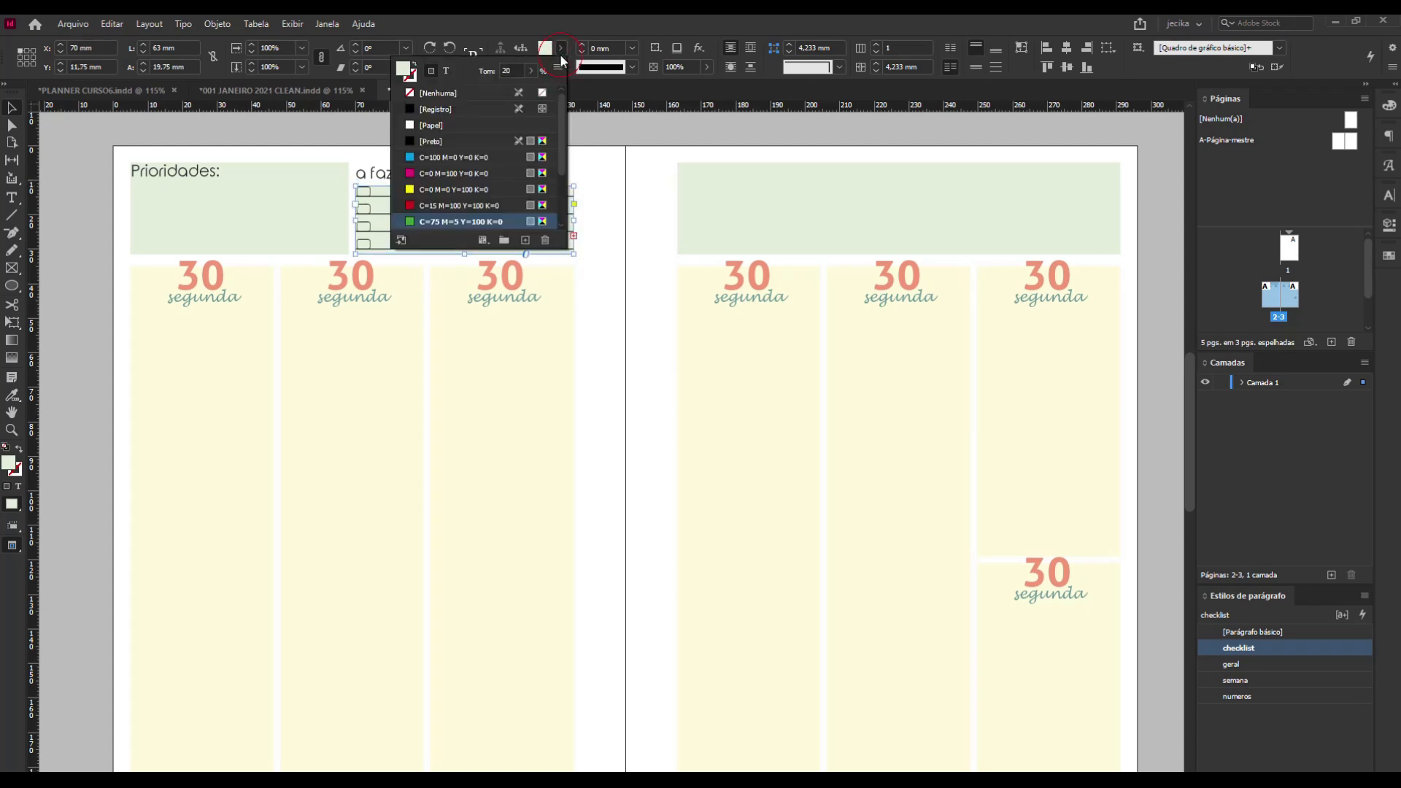
click(414, 93)
click(610, 177)
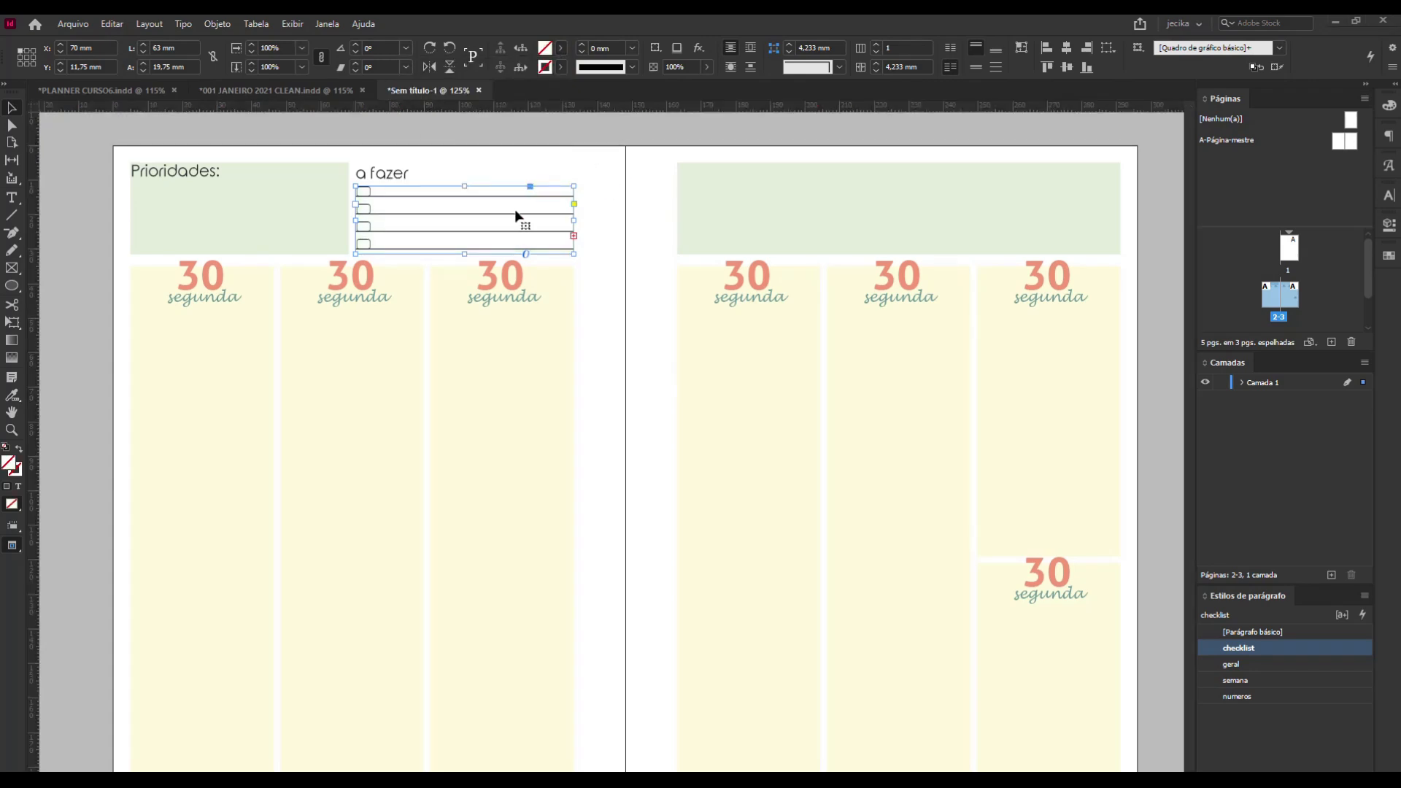
click(624, 190)
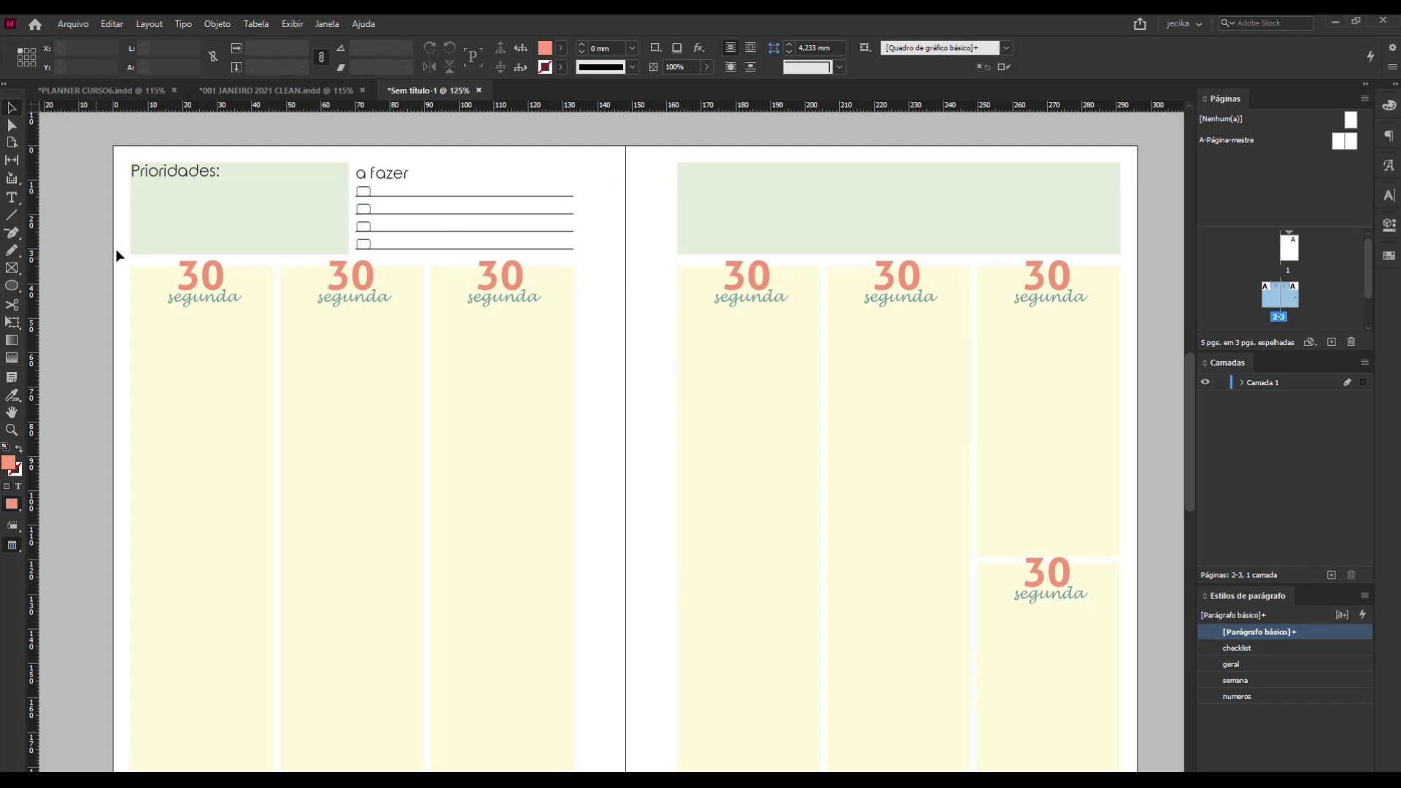
Round all four corners of the green "Prioridades:" frame slightly using its live corner handles.
click(208, 230)
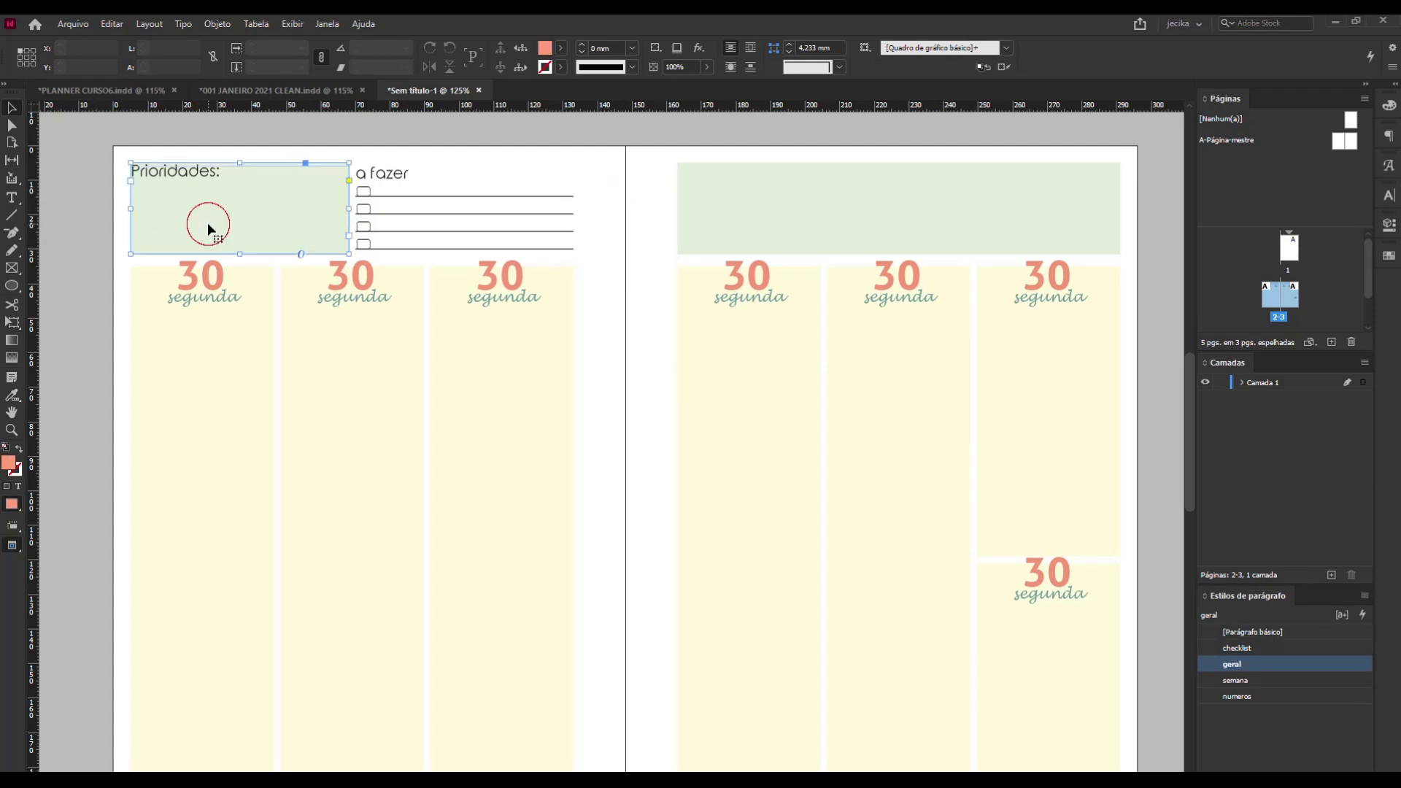
click(349, 181)
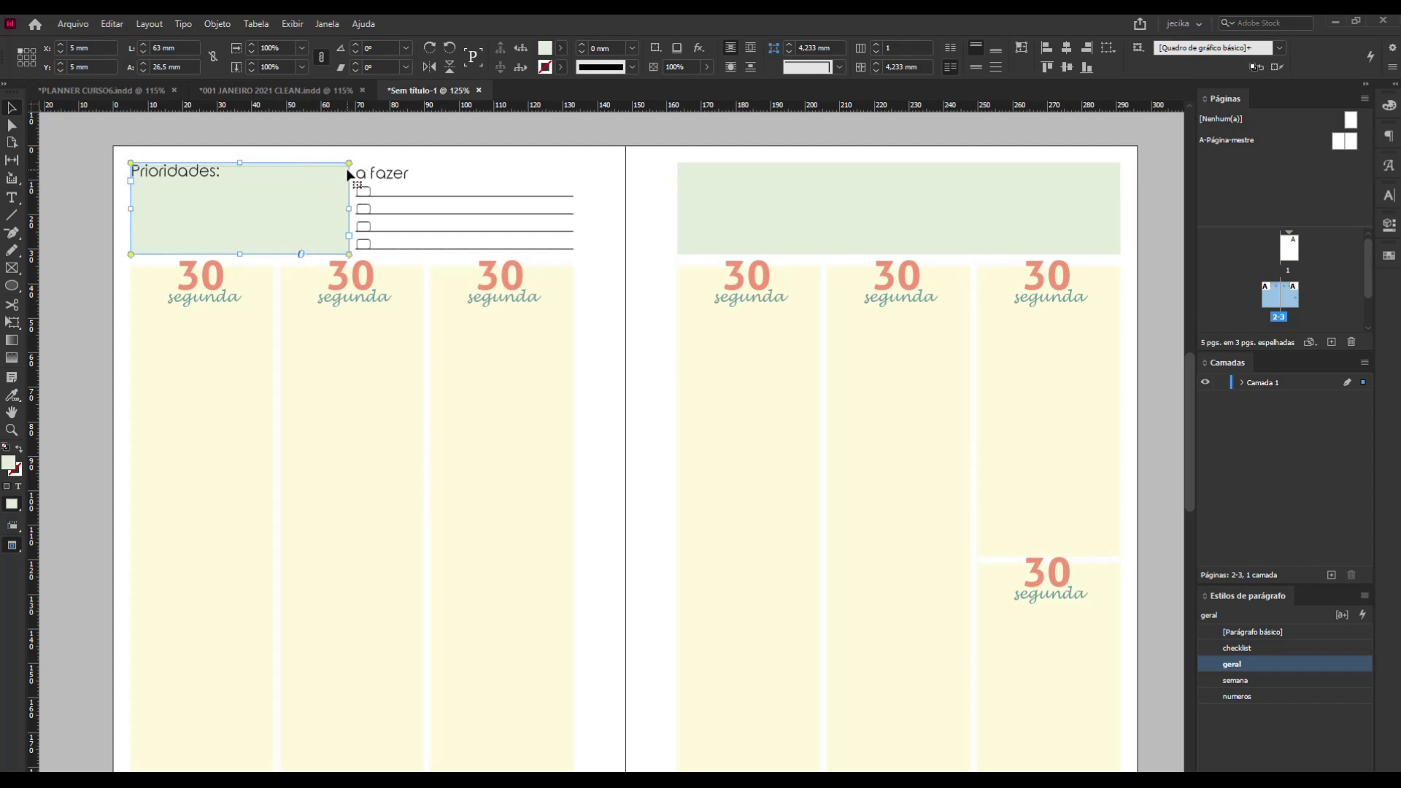
drag(348, 164, 339, 167)
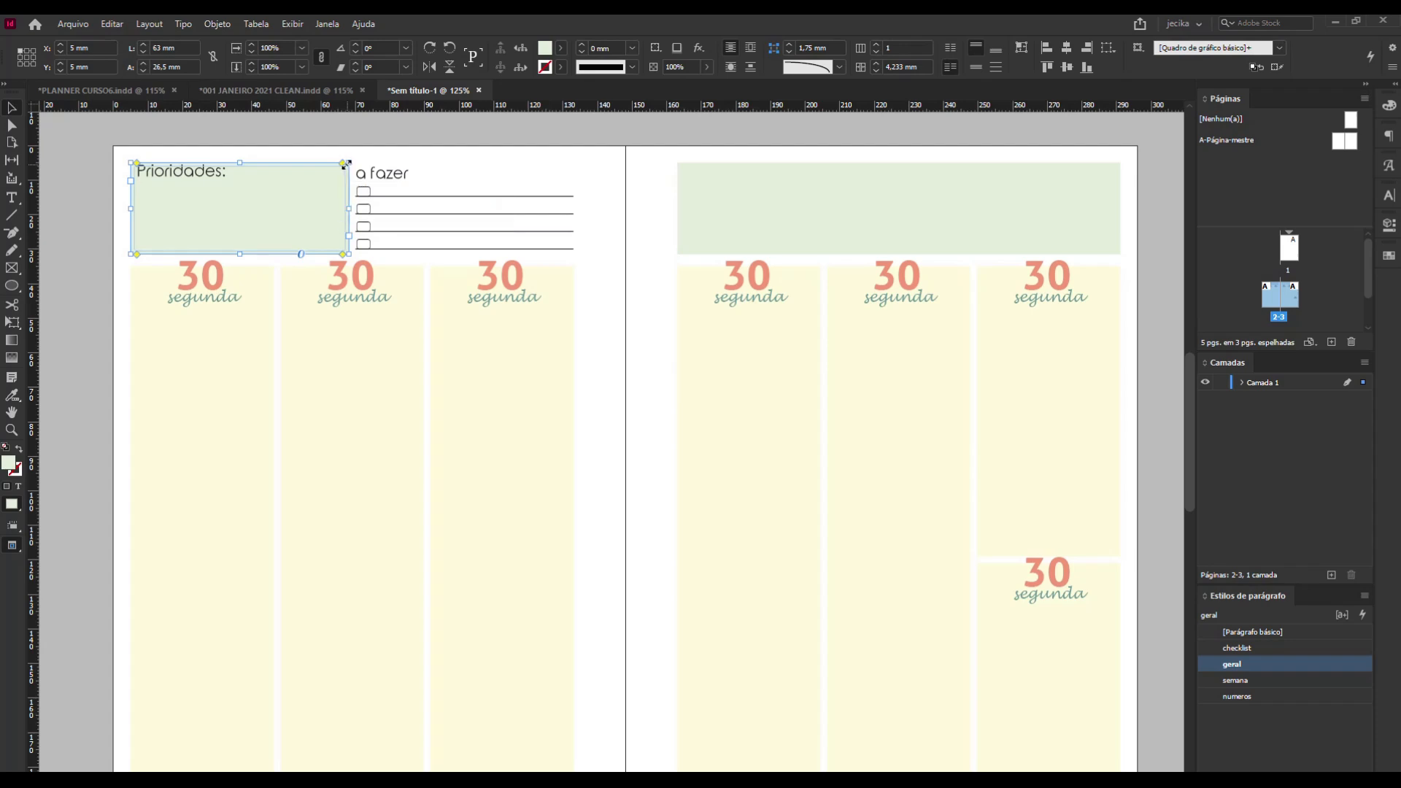
drag(341, 169, 336, 170)
click(98, 191)
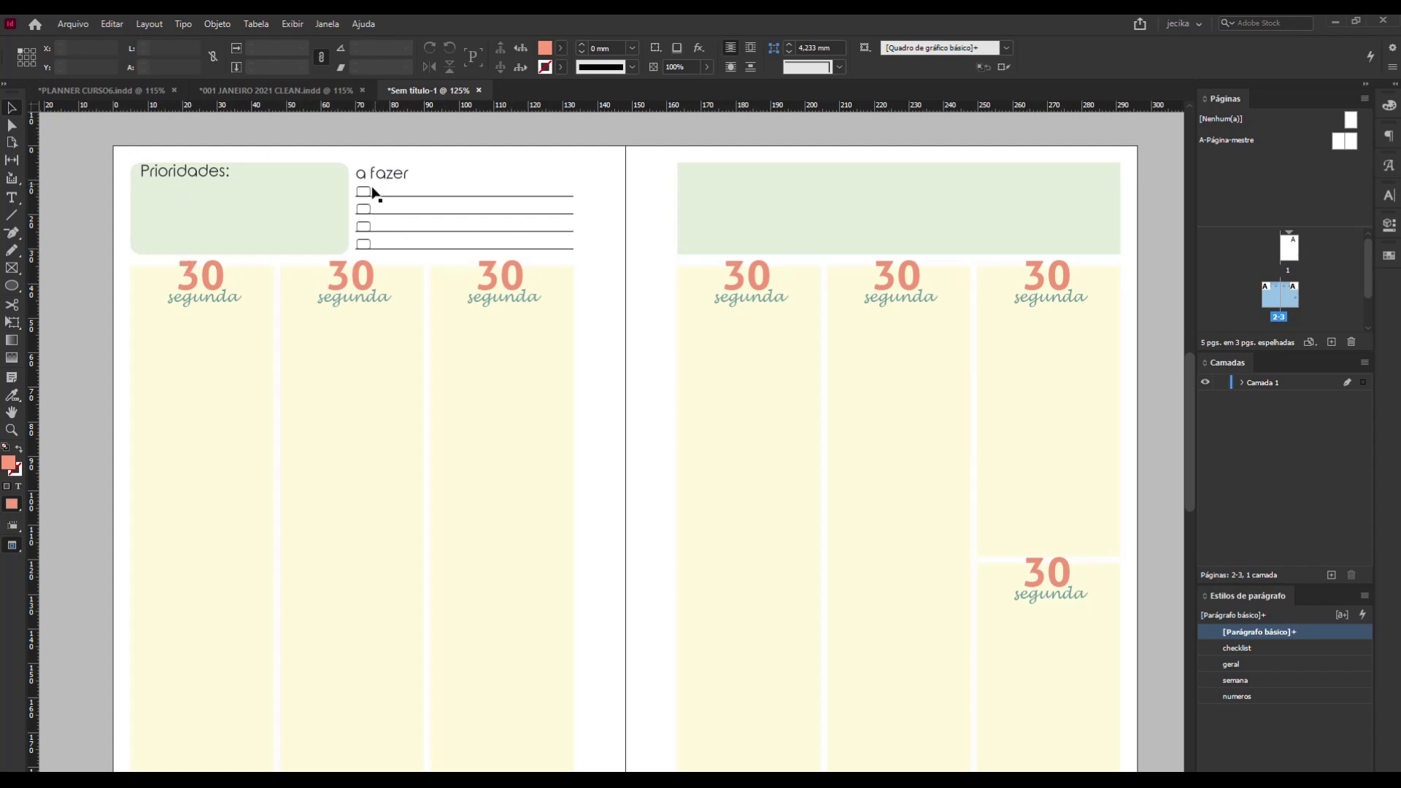
Edit the checklist paragraph style with the checklist frame selected and set its leading to 19 pt.
click(457, 210)
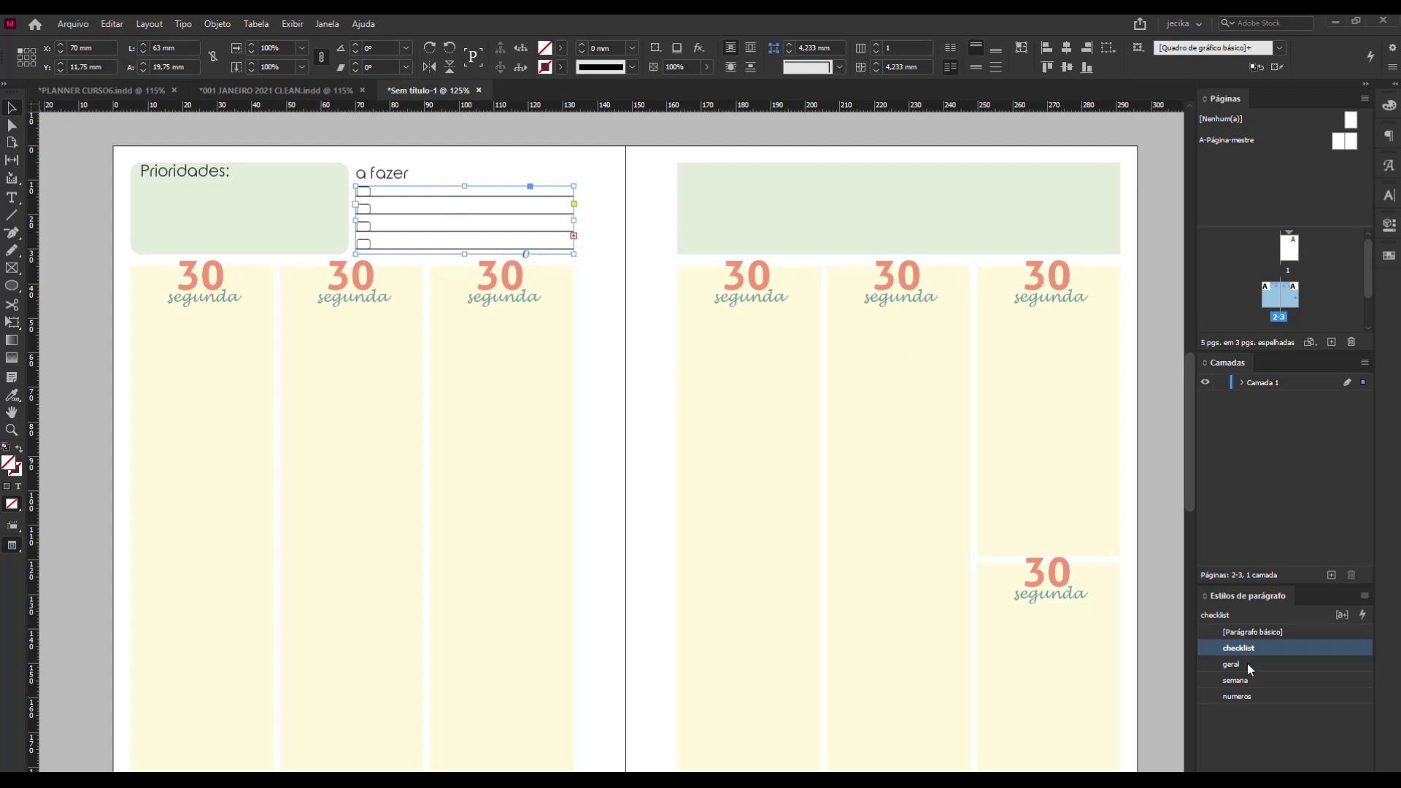
right_click(1258, 646)
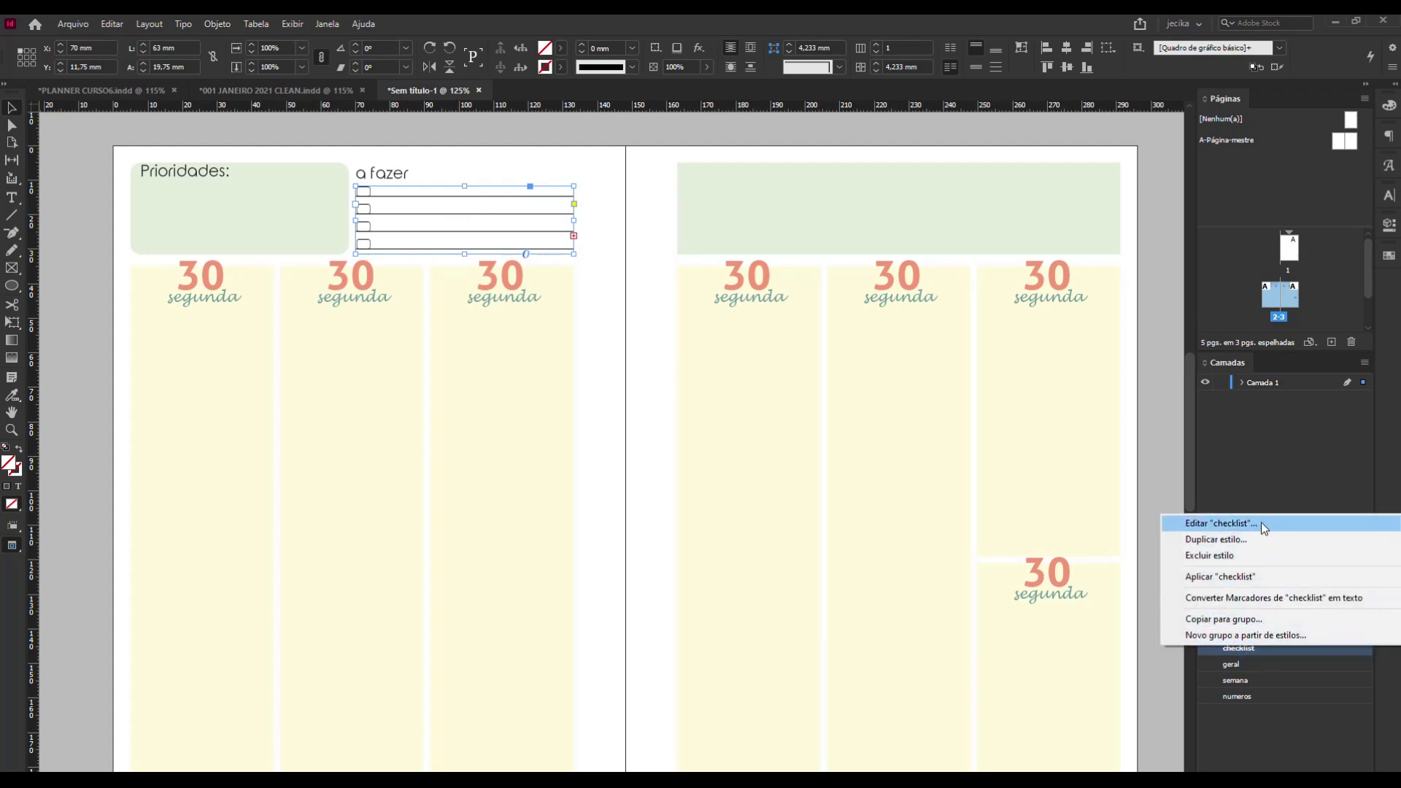
click(1221, 523)
drag(916, 226, 992, 188)
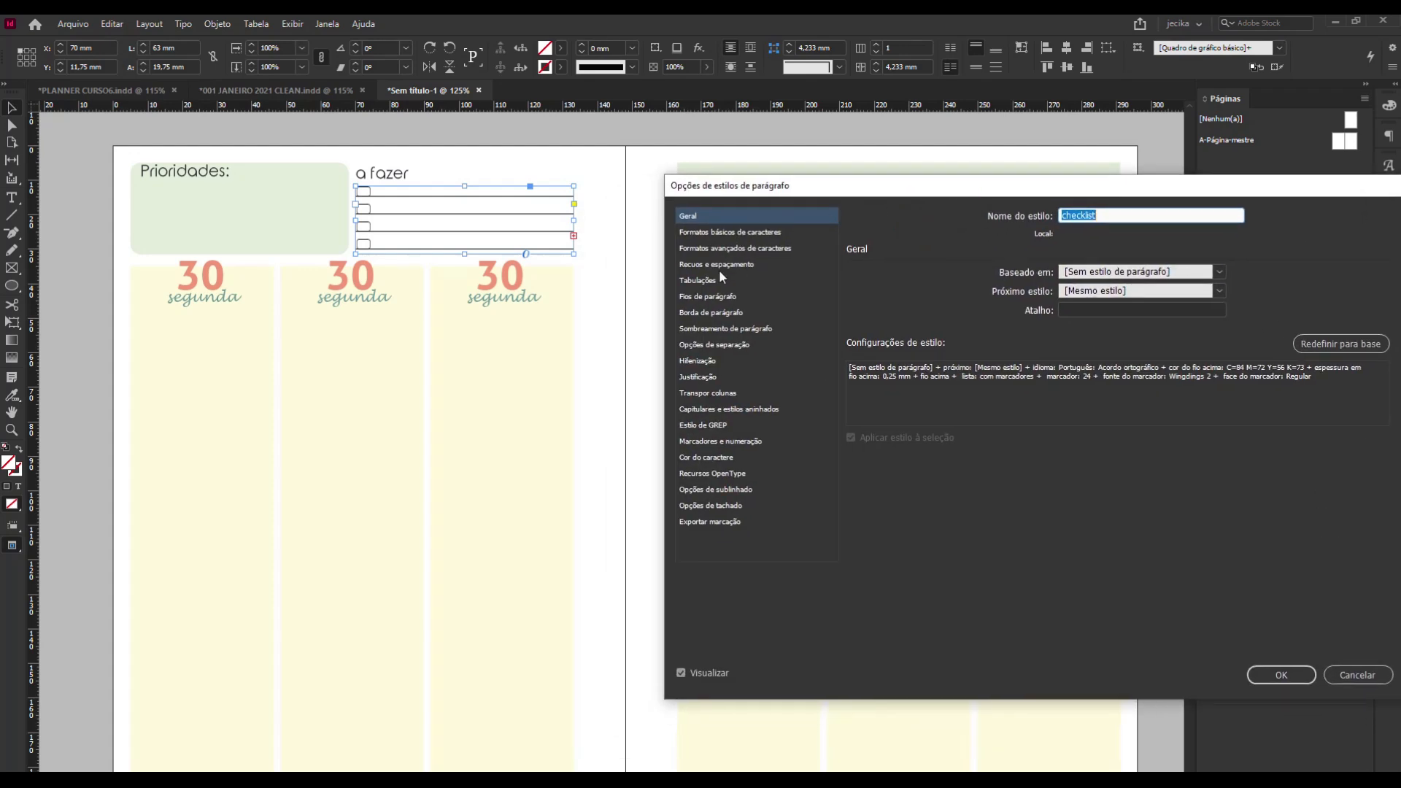
click(729, 232)
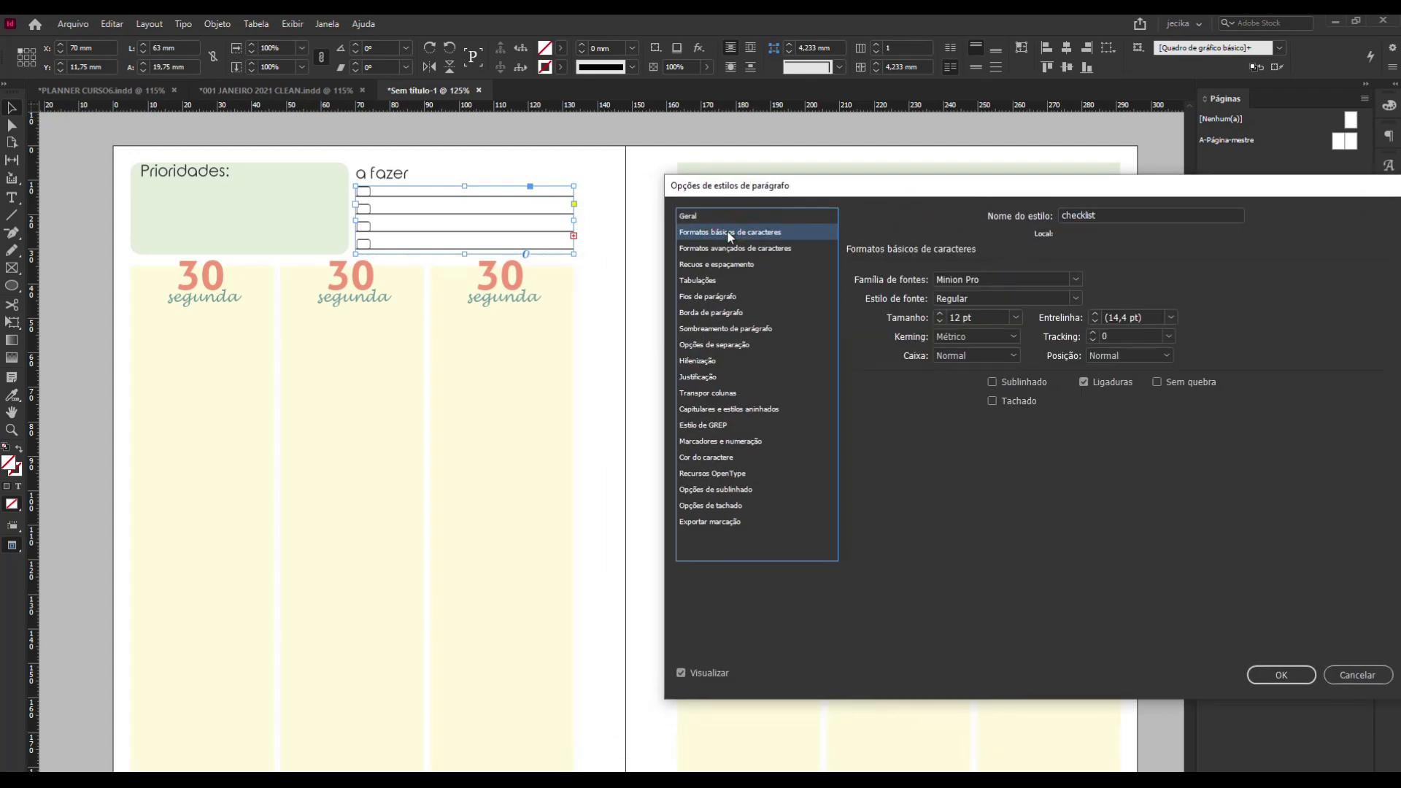
click(1094, 315)
click(1095, 315)
click(1095, 314)
click(1094, 315)
click(1094, 314)
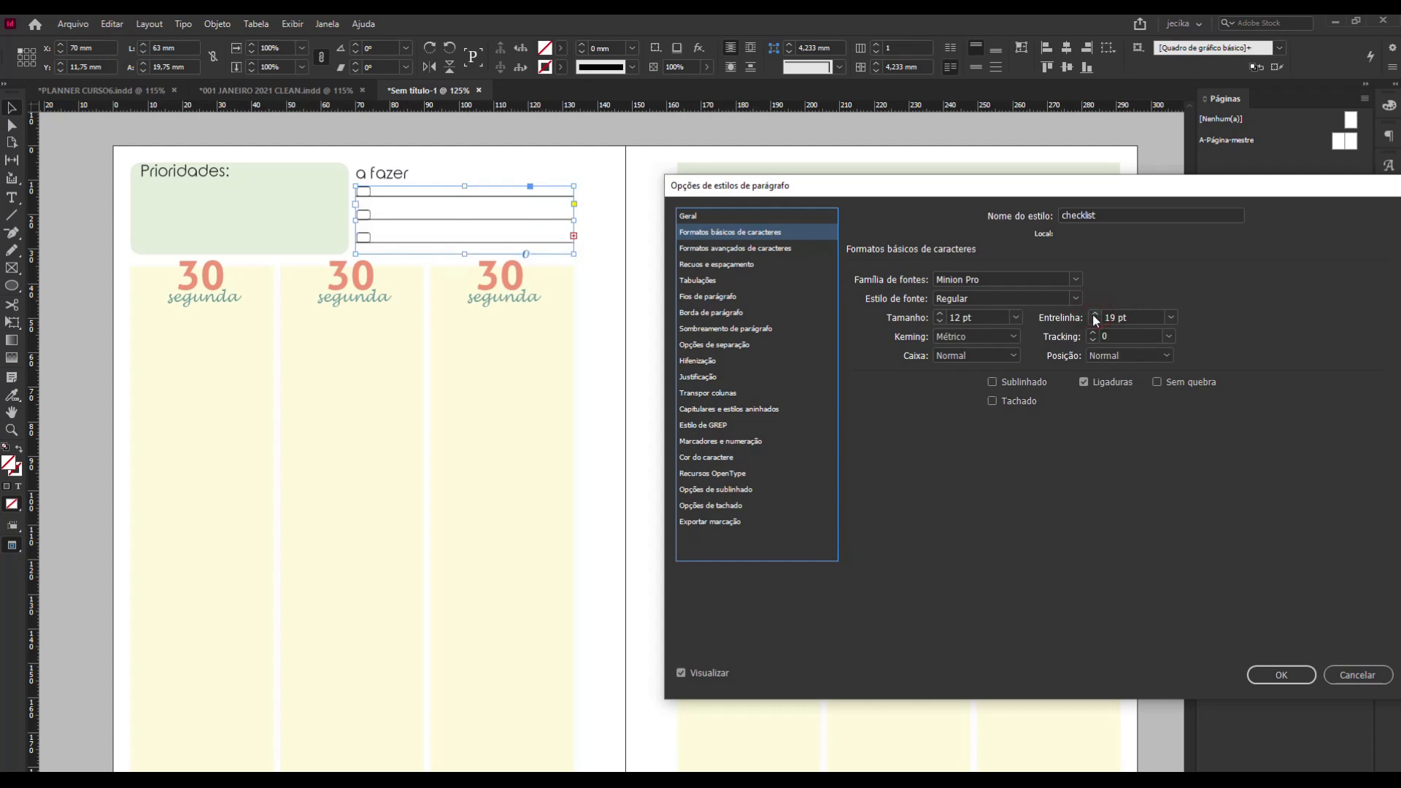
click(1095, 316)
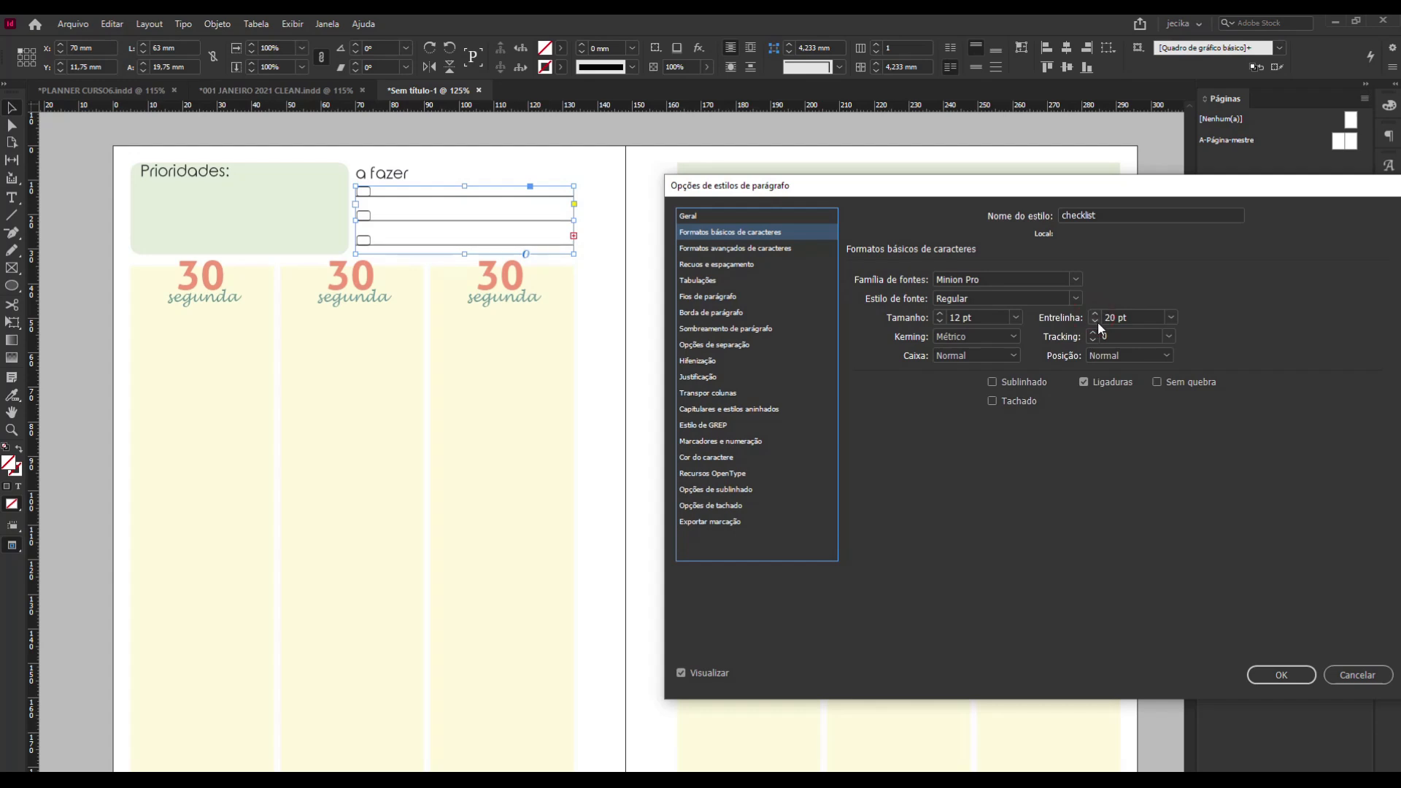
click(1094, 321)
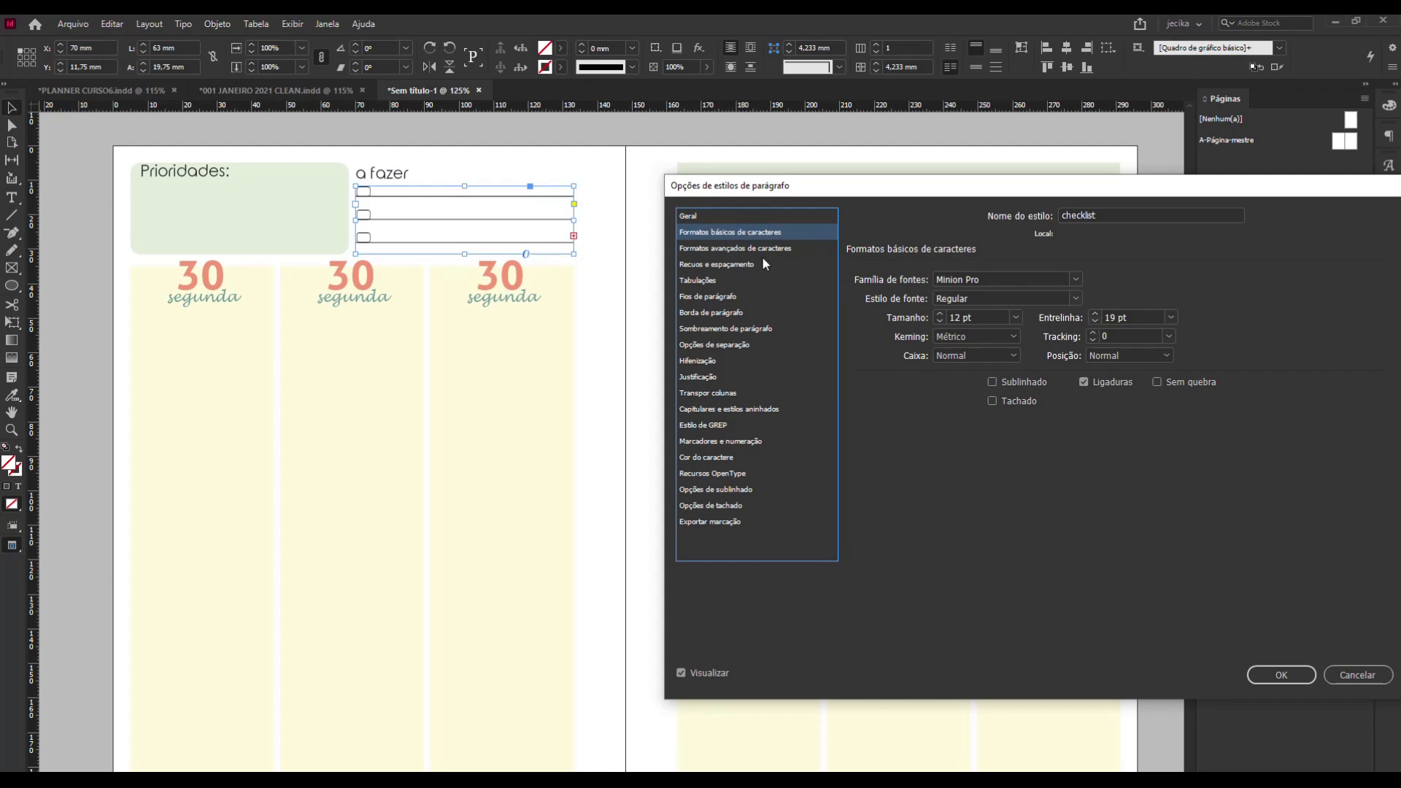
Set the tint of the checklist style's paragraph rule above to 20%, after trying 40%.
click(734, 297)
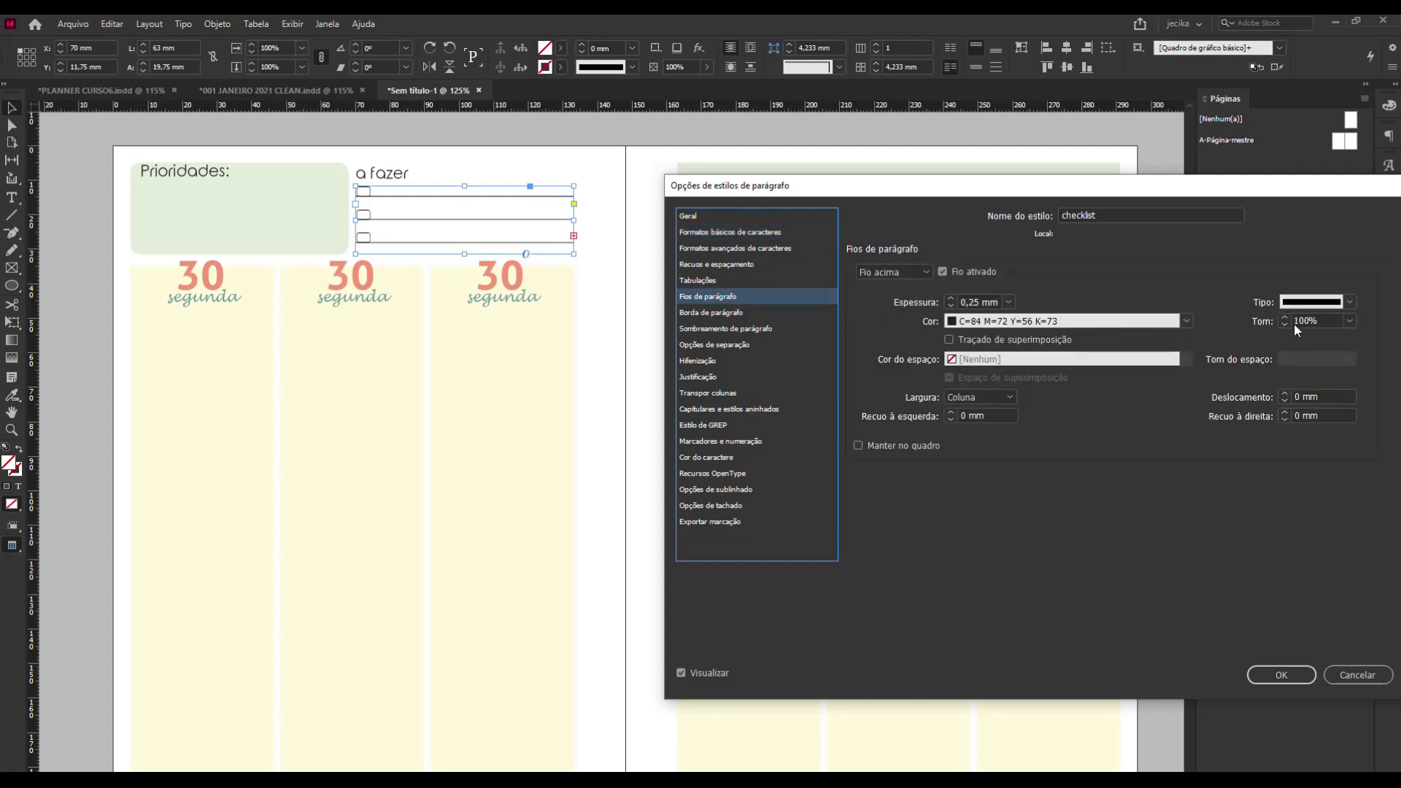
click(1349, 320)
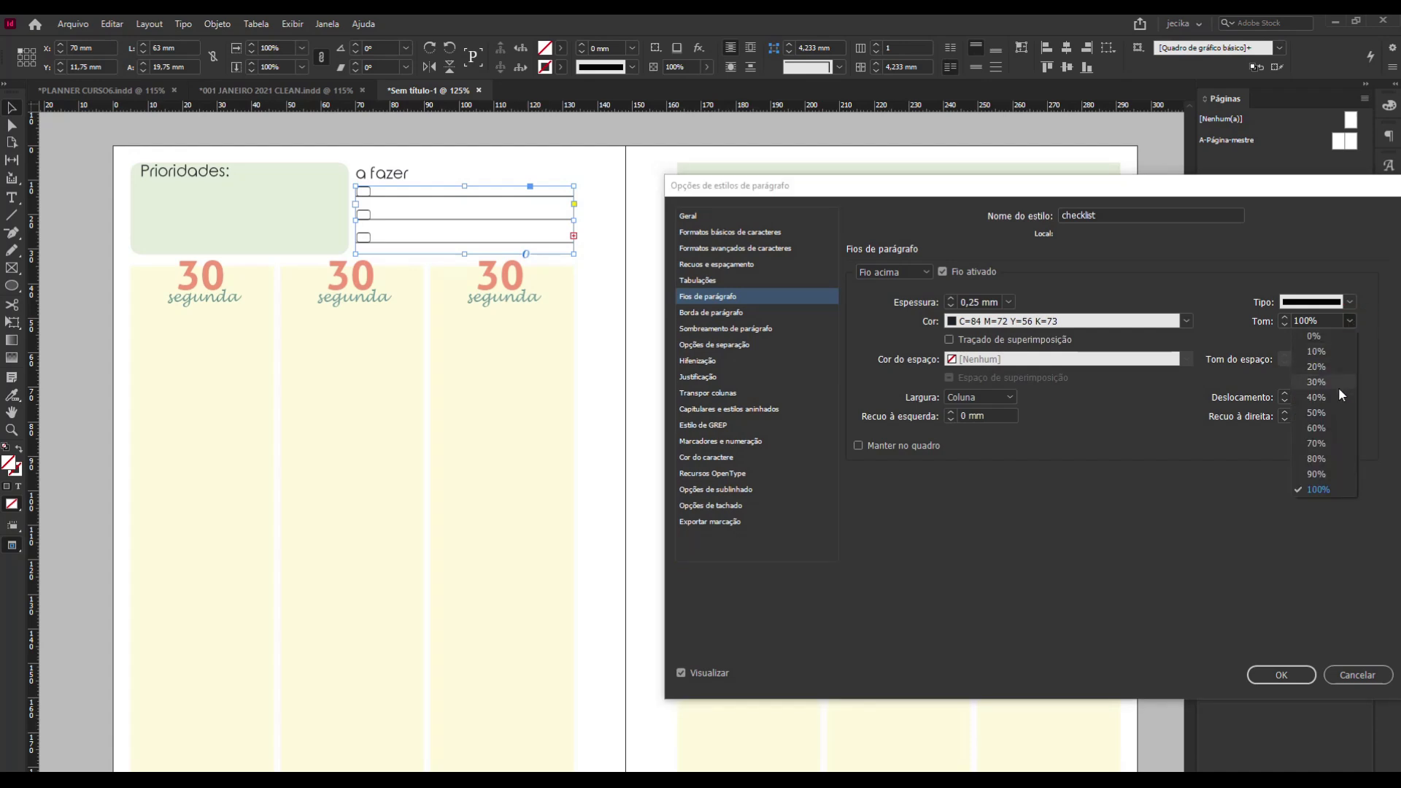
click(1335, 399)
click(1349, 320)
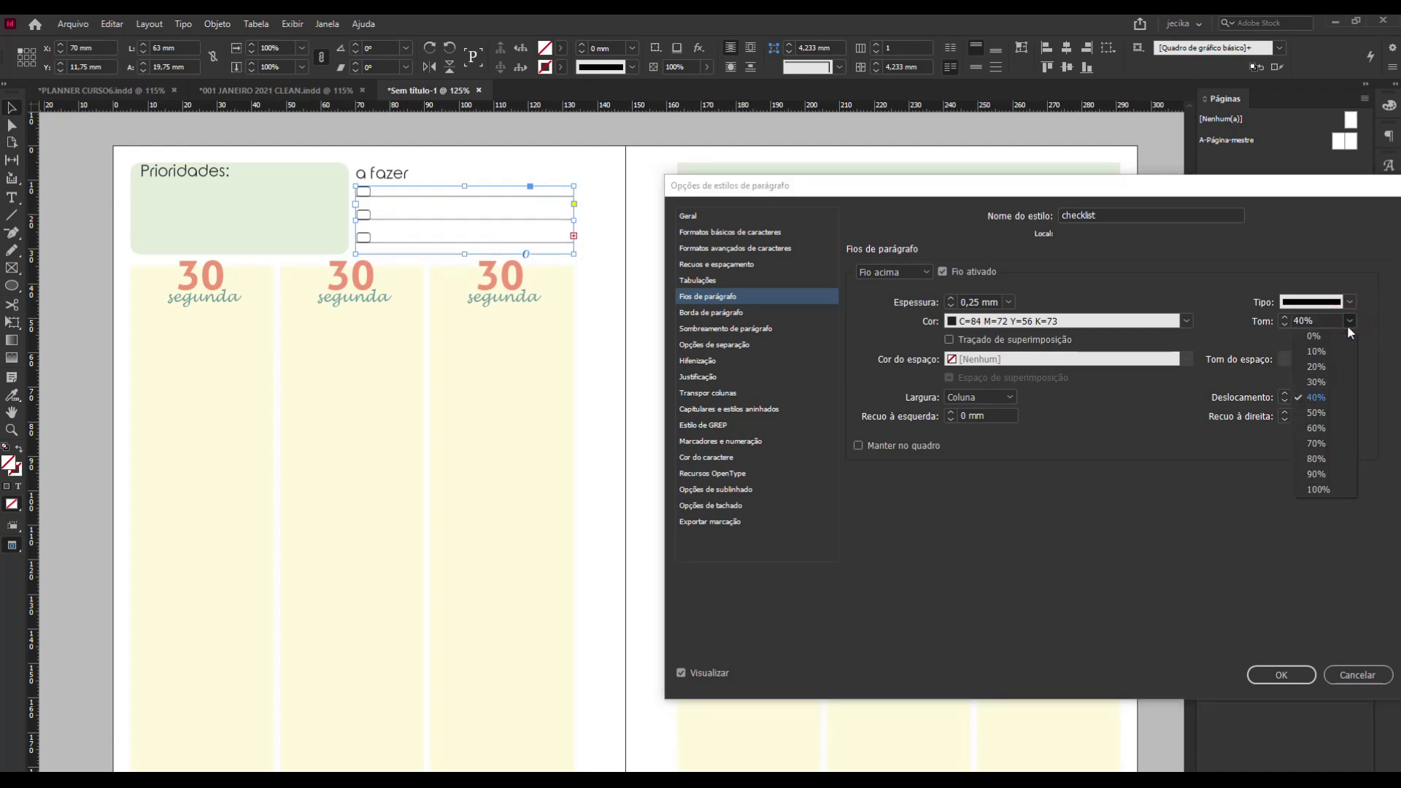
click(1335, 367)
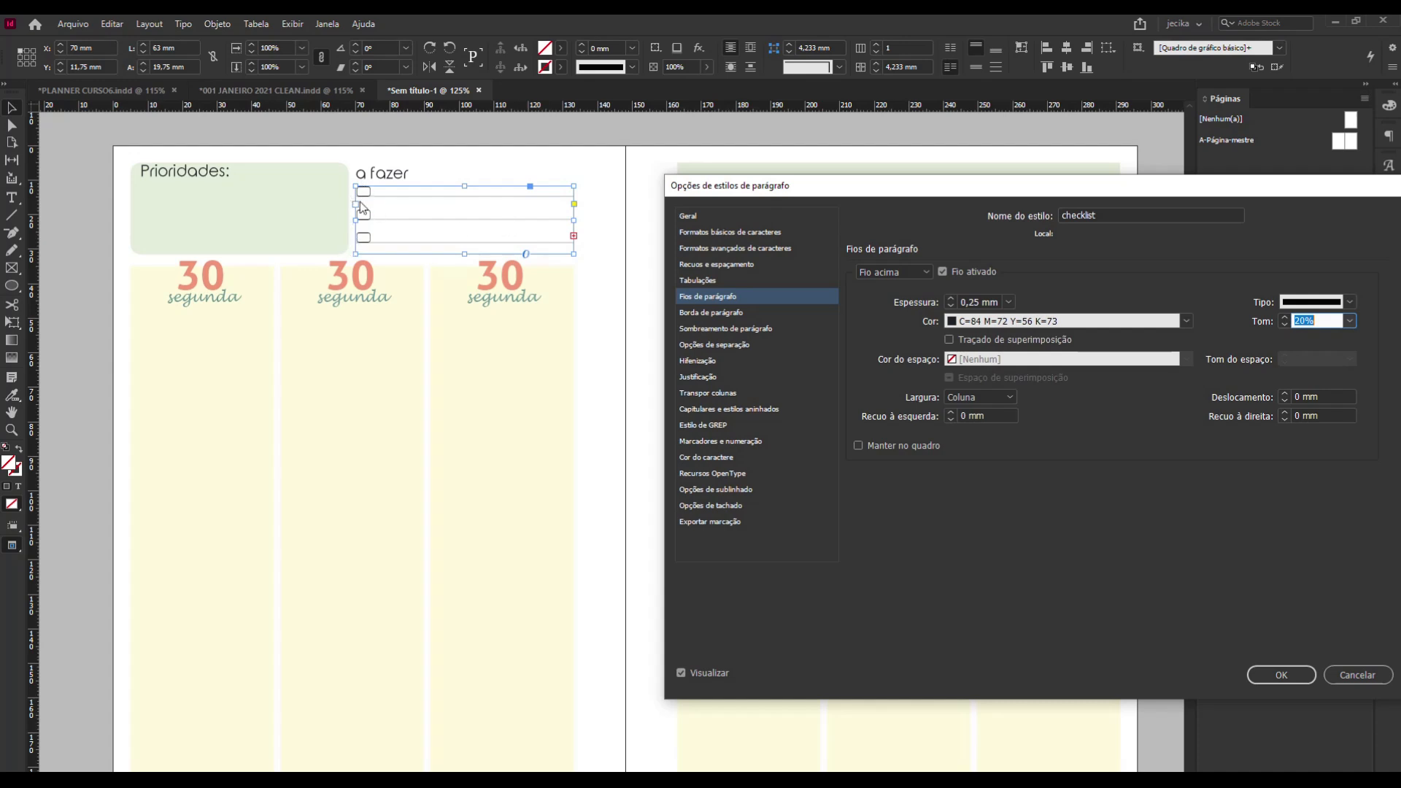
Try a 10% tint for the checklist style's rule above and return it to 20%.
click(1350, 322)
click(1342, 354)
click(1349, 323)
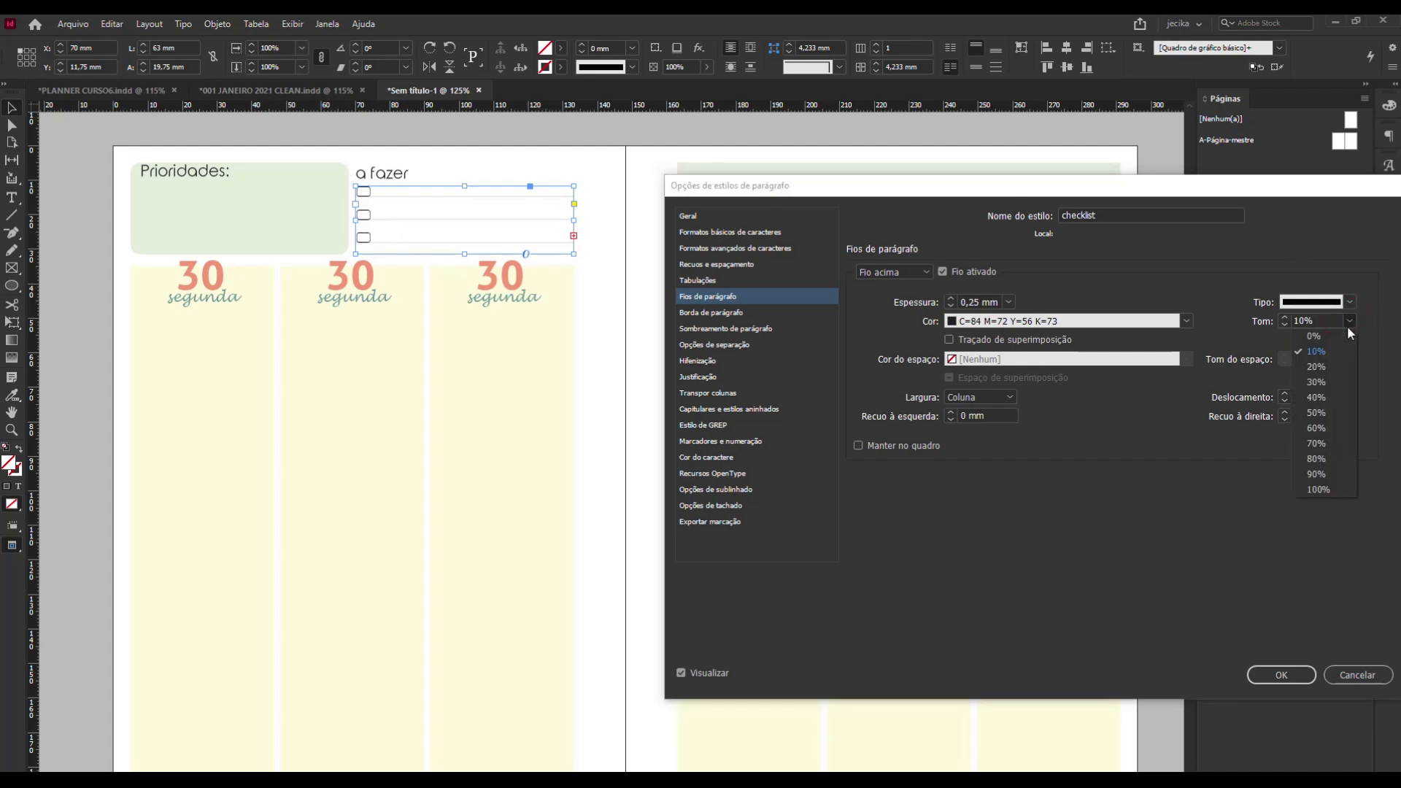
click(1341, 368)
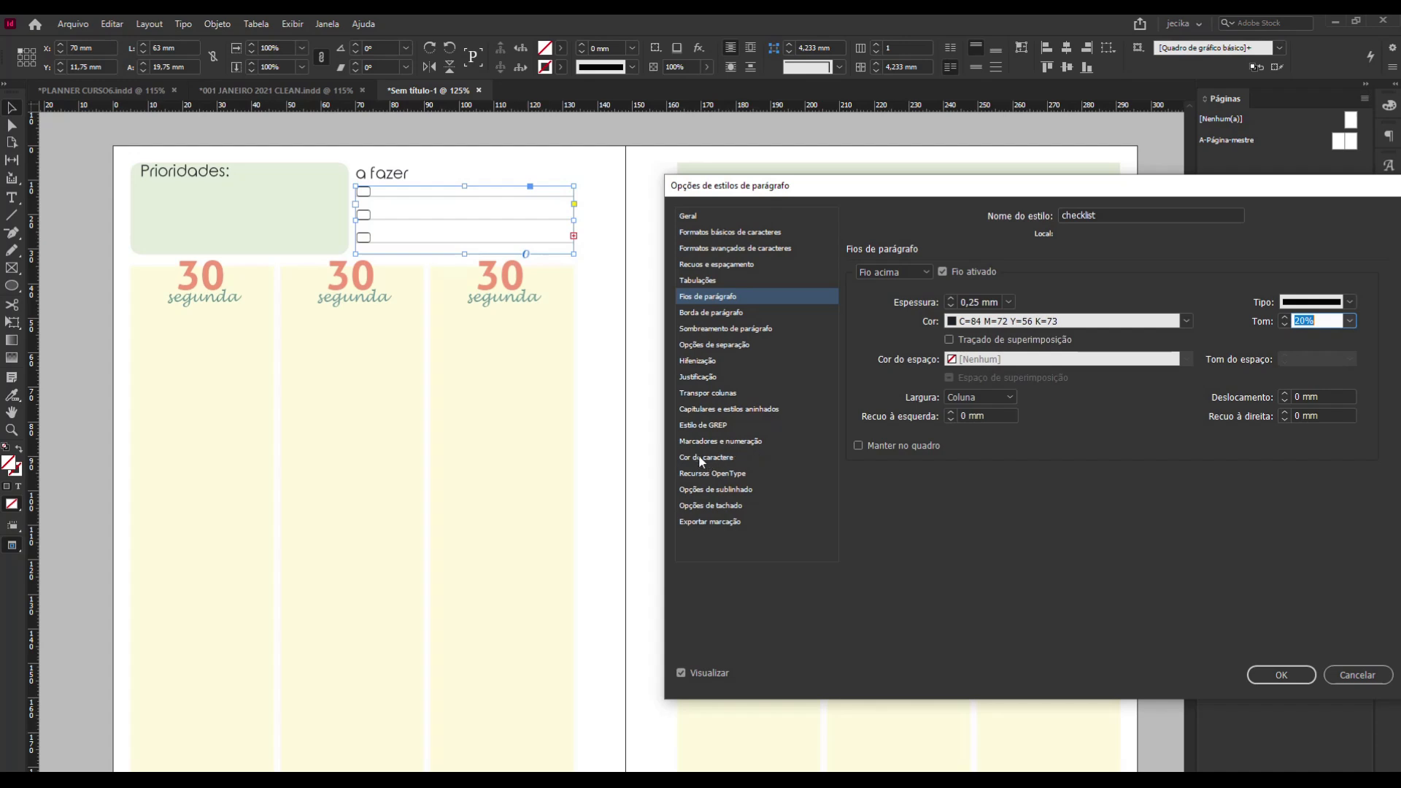
Set the checklist style's character colour to C=4 M=28 Y=35 K=0, after trying salmon and ochre swatches, and apply the style changes.
click(719, 459)
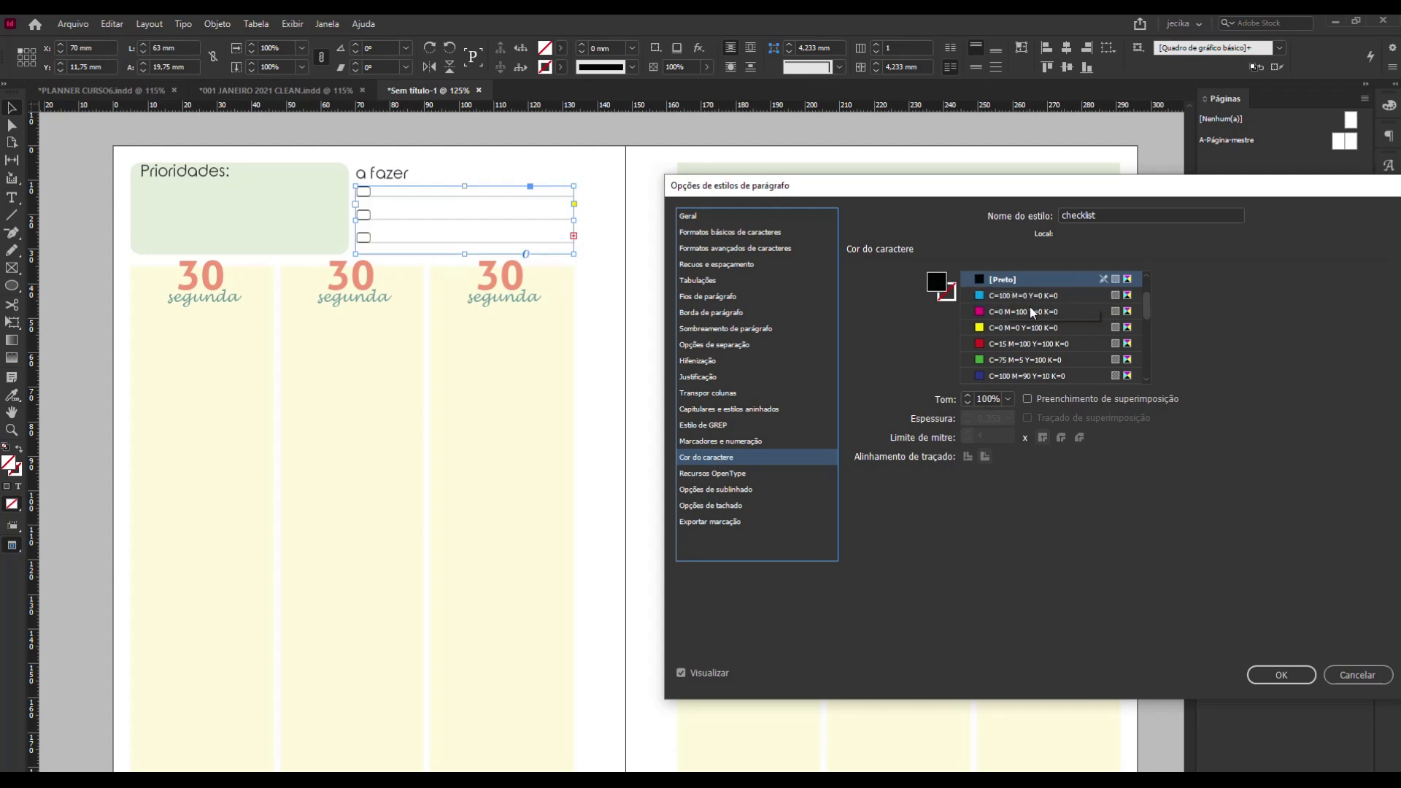
scroll(1031, 310, down, 4)
scroll(1033, 315, down, 3)
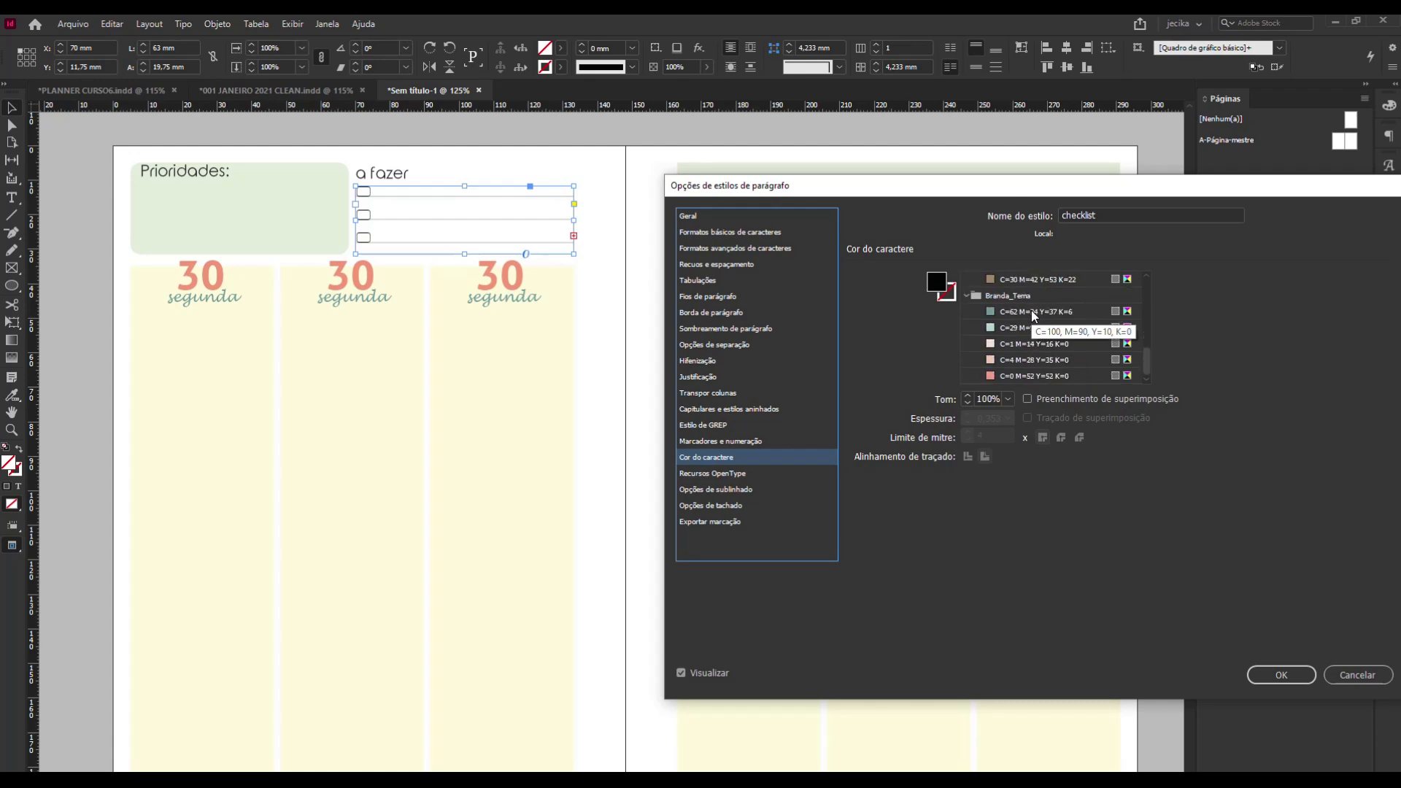
click(991, 375)
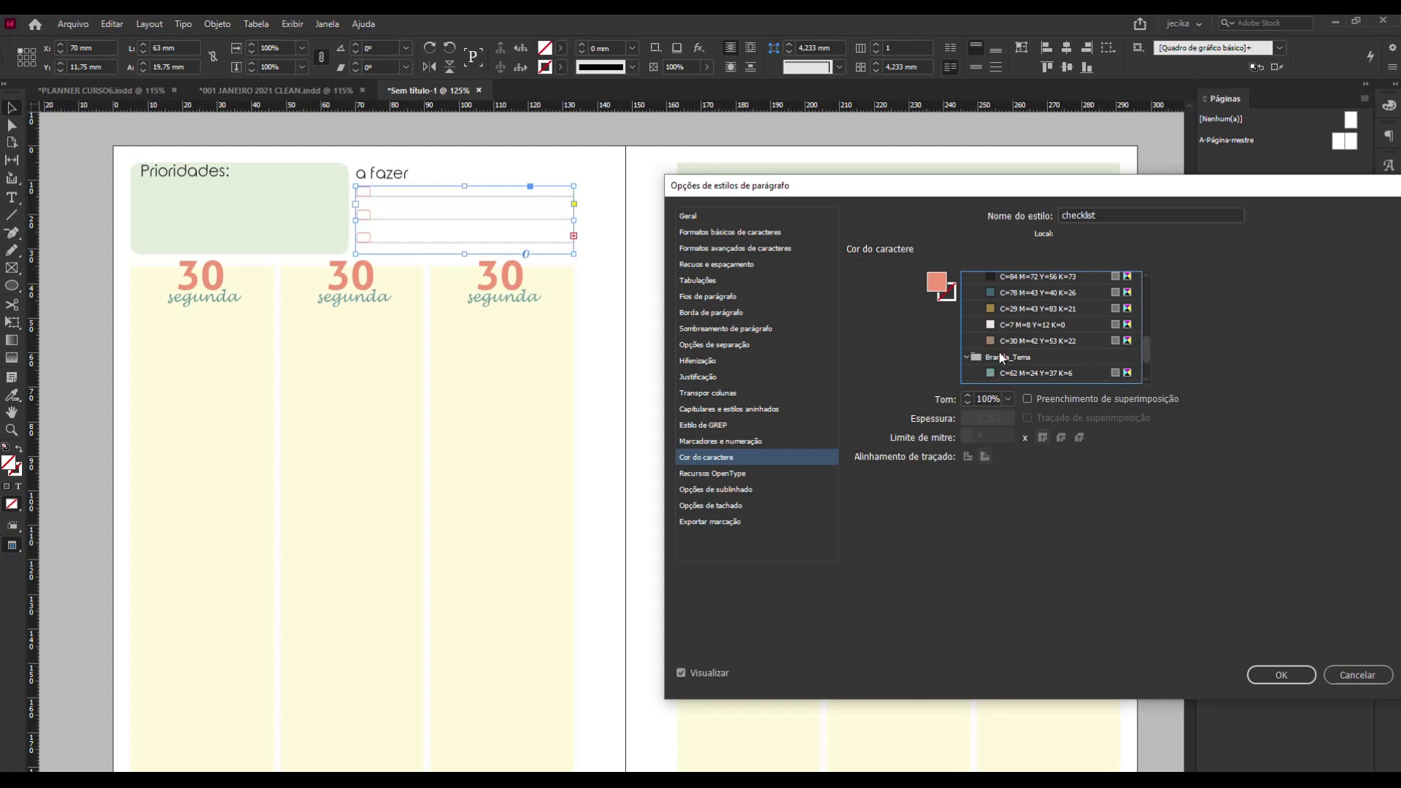
click(991, 308)
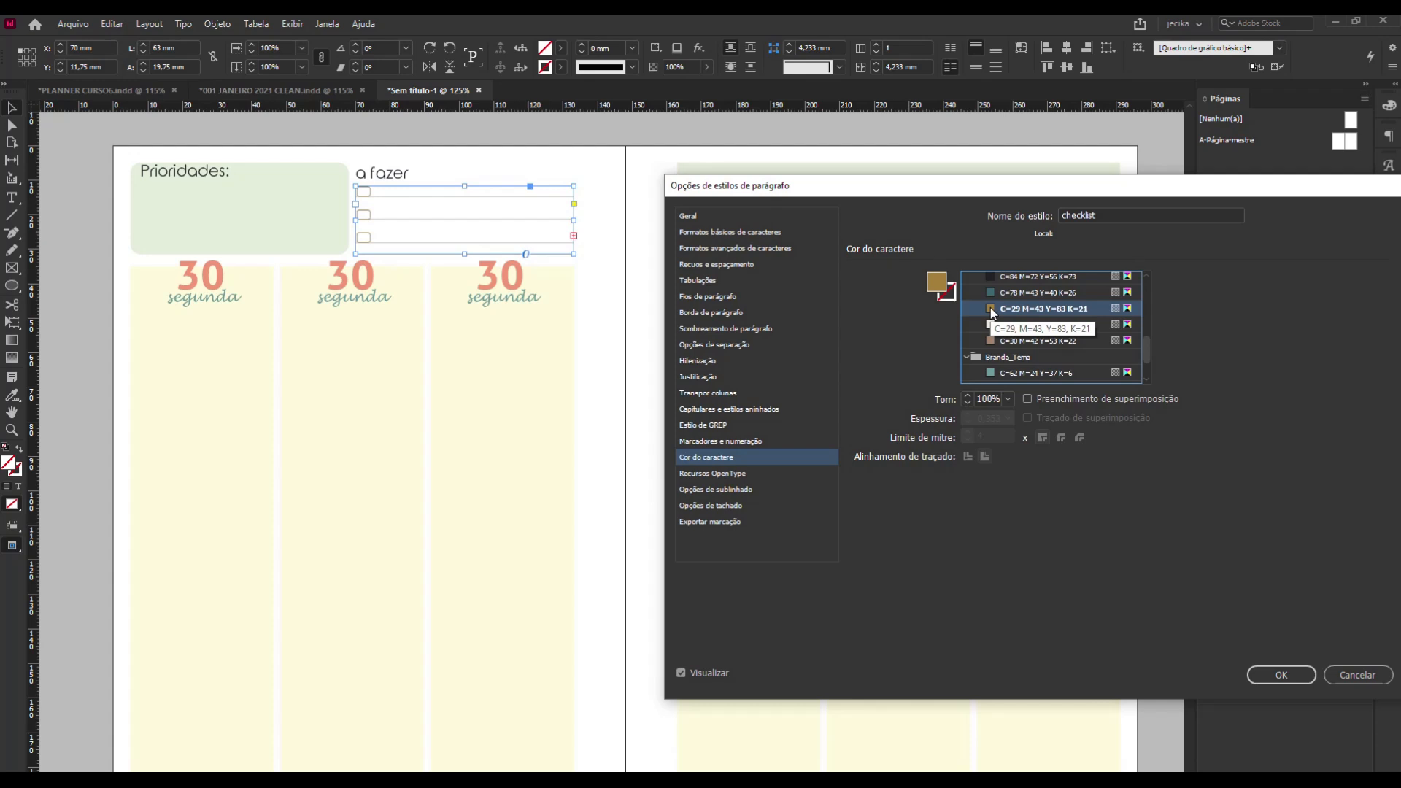
scroll(1003, 350, down, 2)
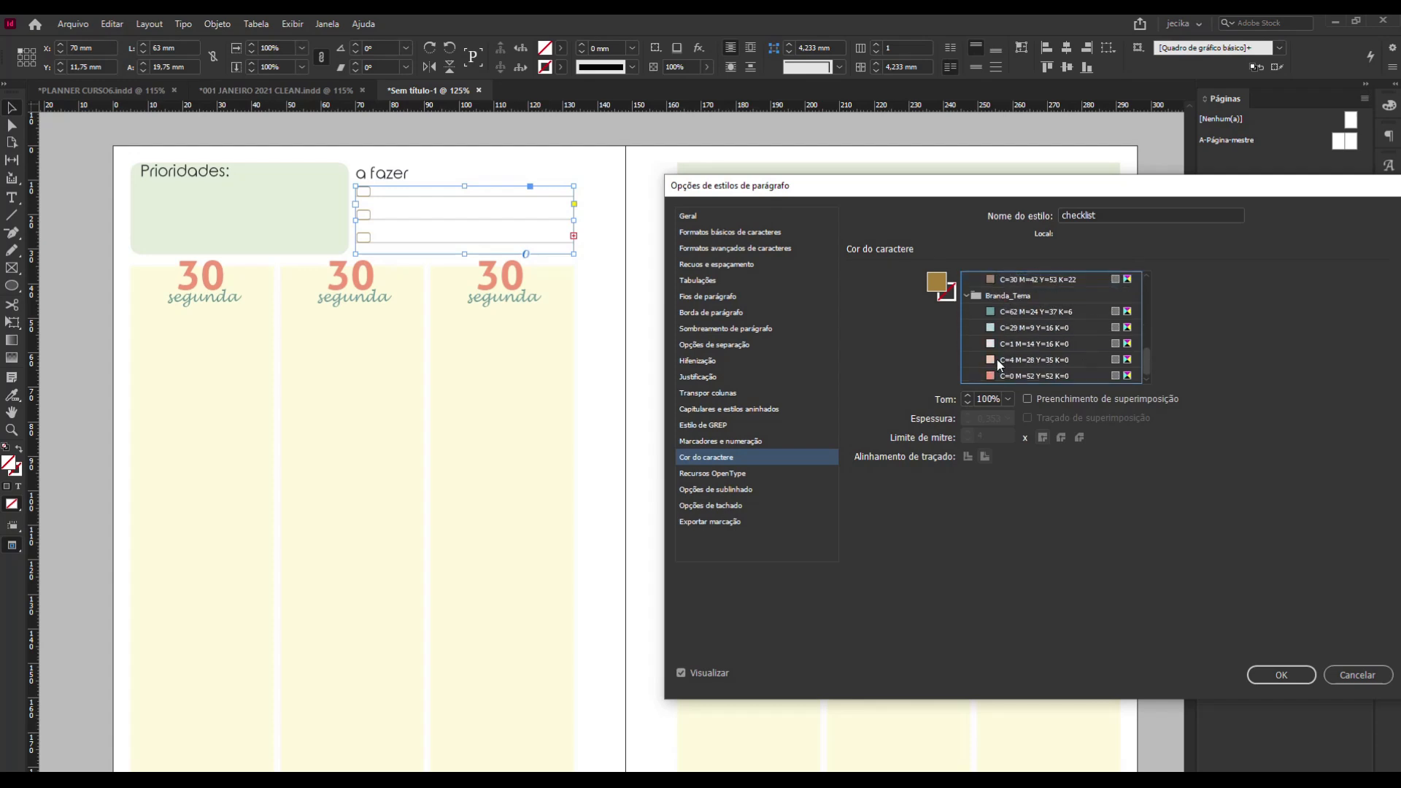
click(993, 360)
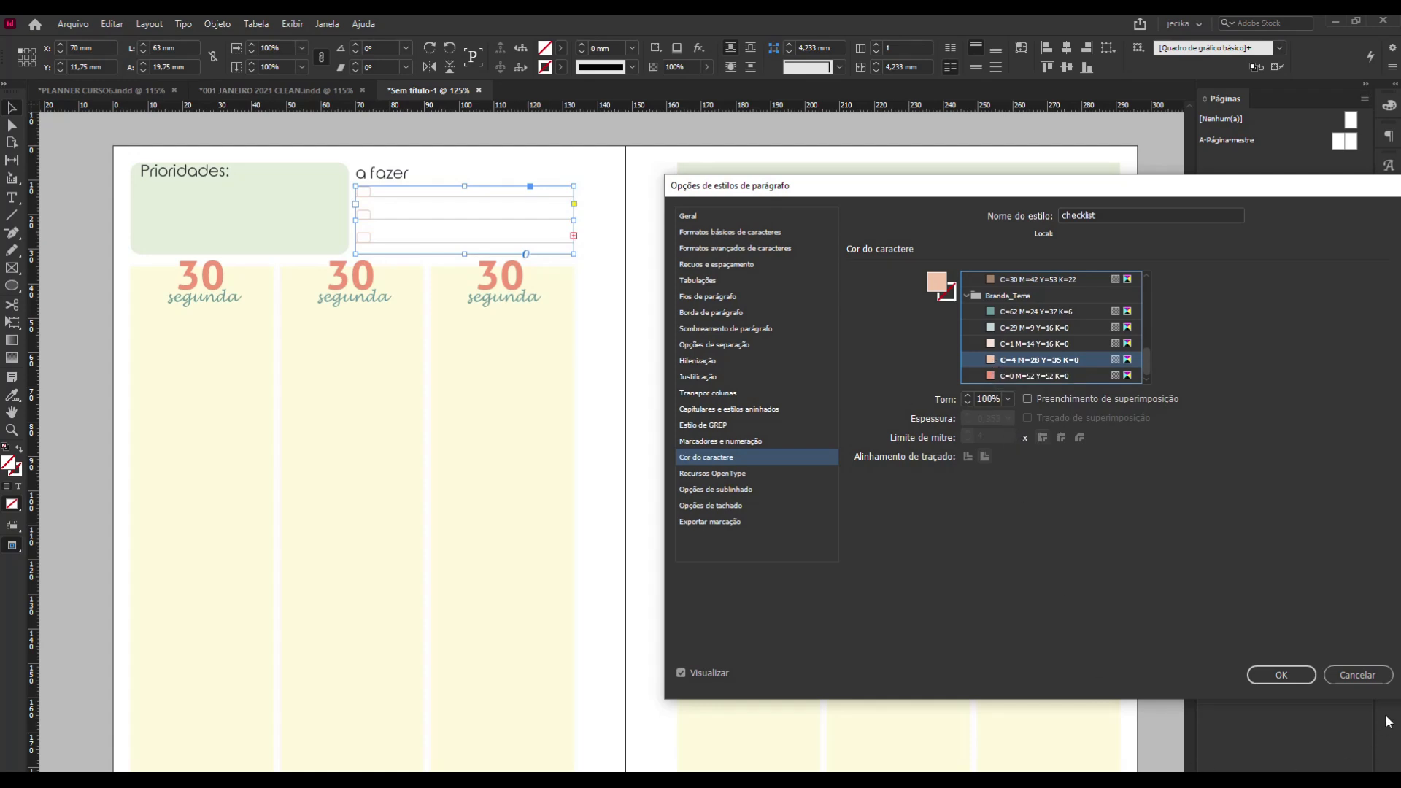
click(1290, 677)
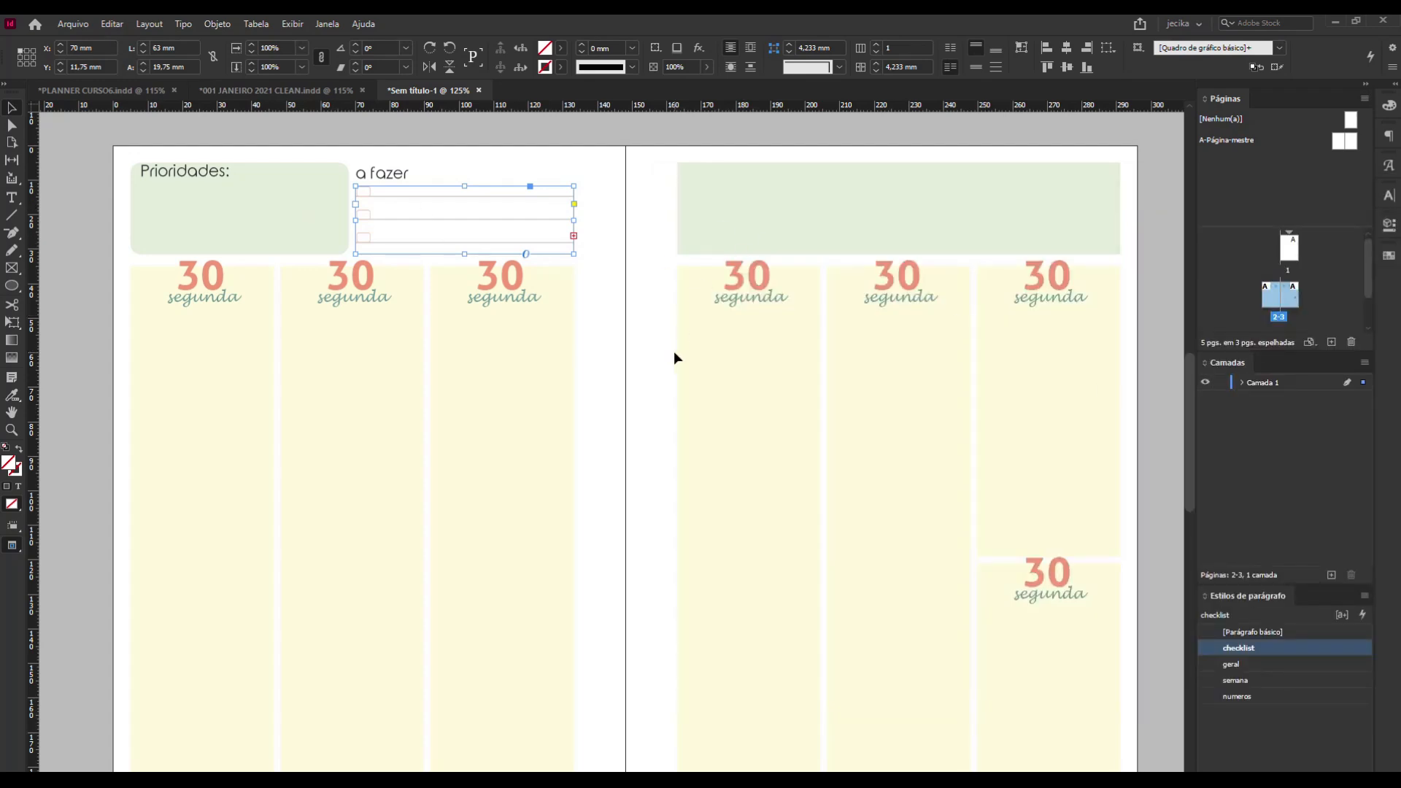
click(600, 189)
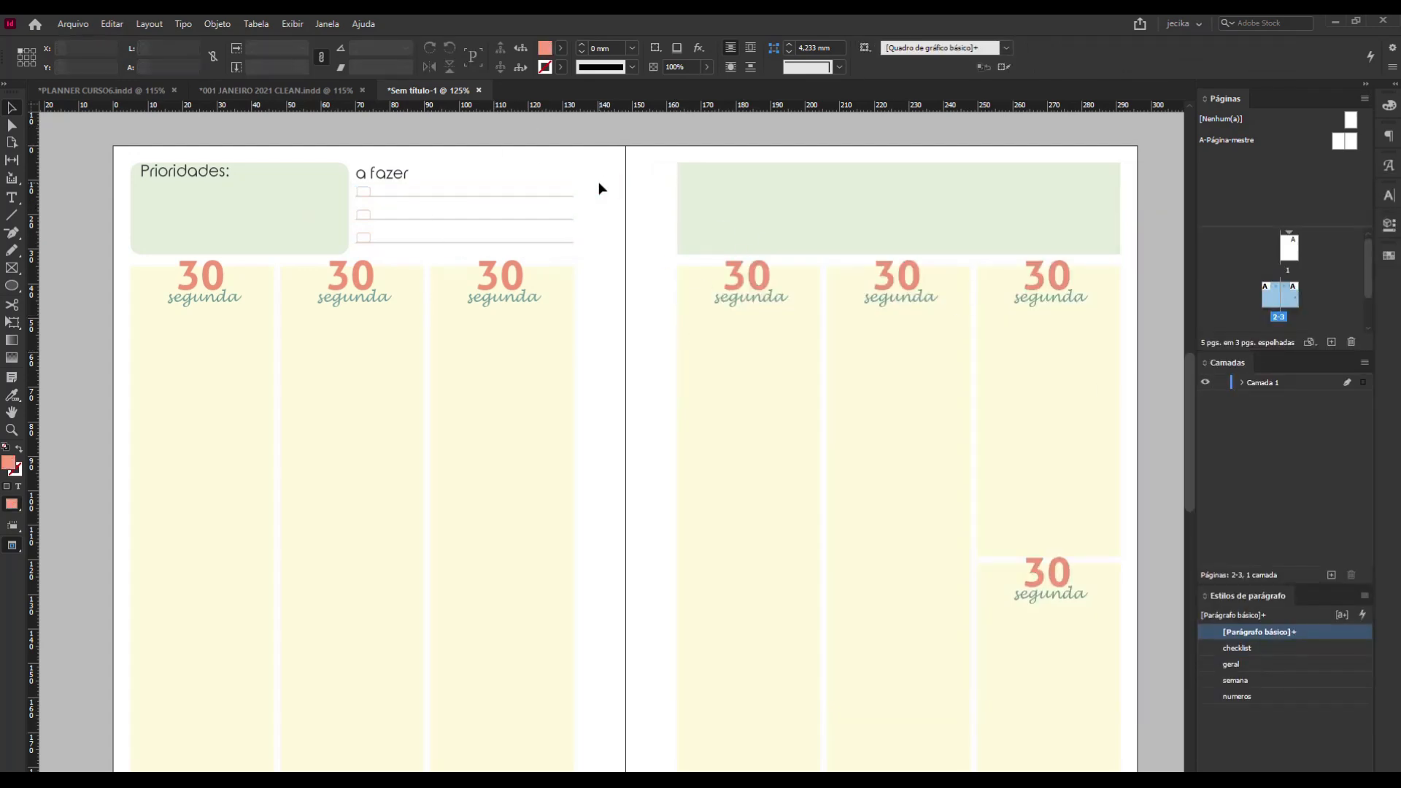
Try flowing the checklist frame's overset text into a new frame beside the day columns, and undo the placement.
click(522, 228)
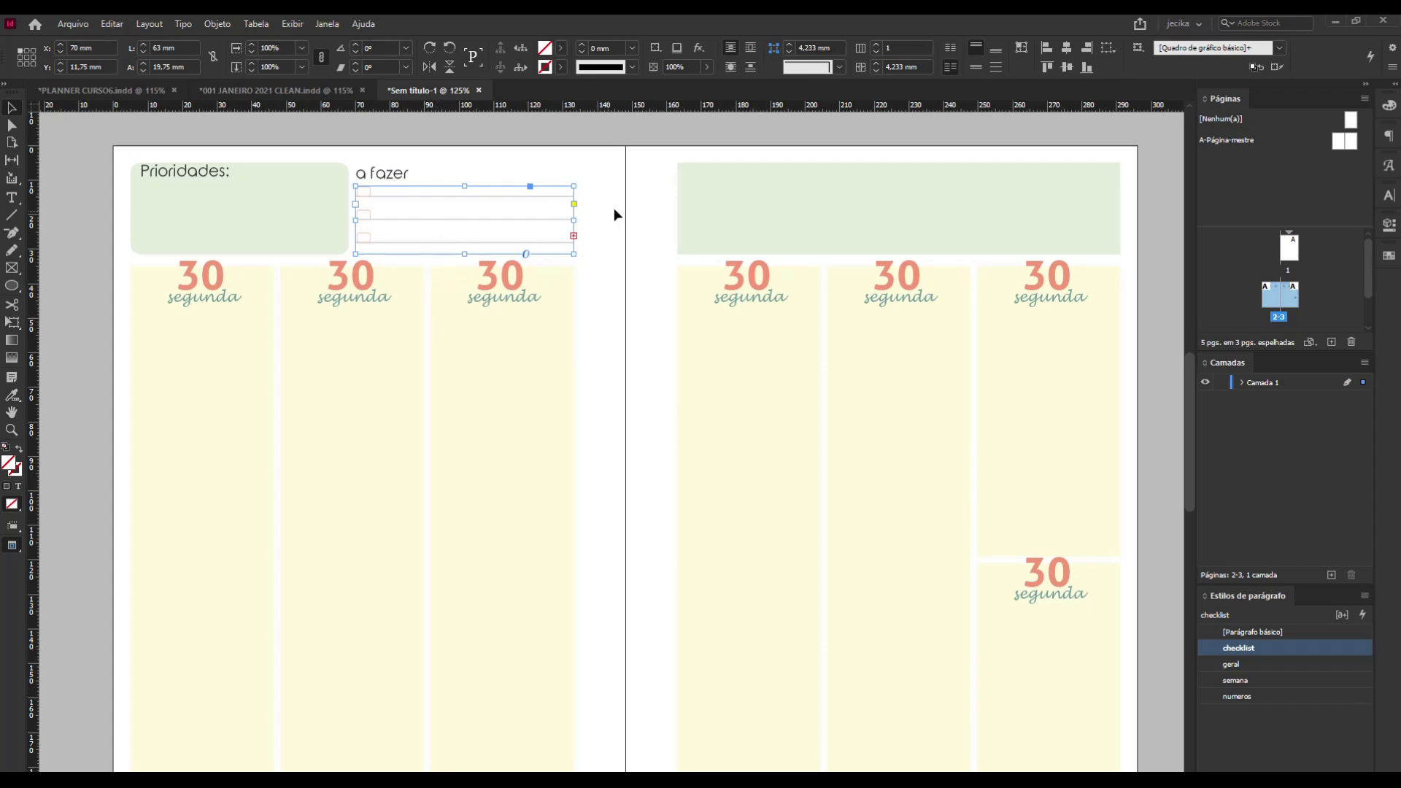
click(574, 235)
click(611, 278)
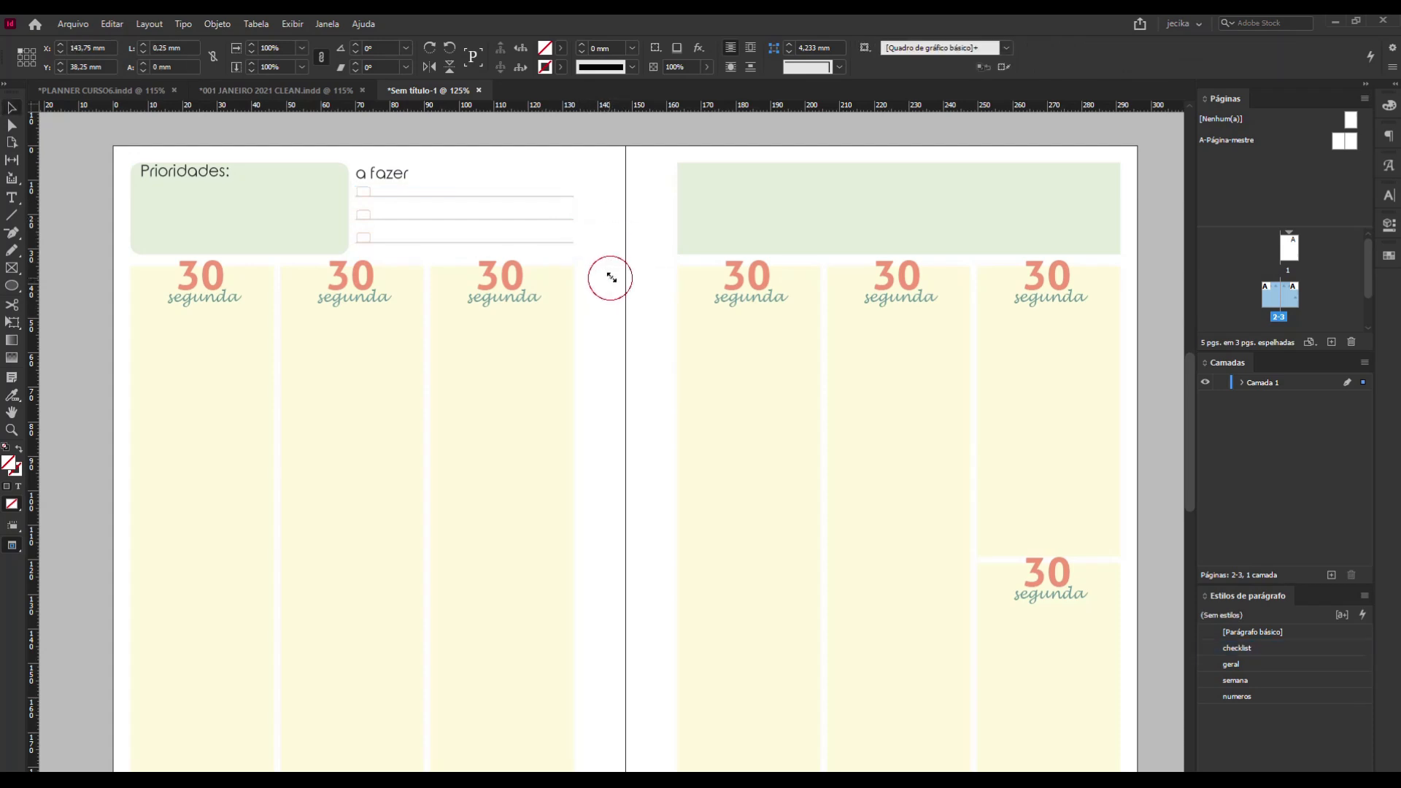
scroll(610, 281, down, 5)
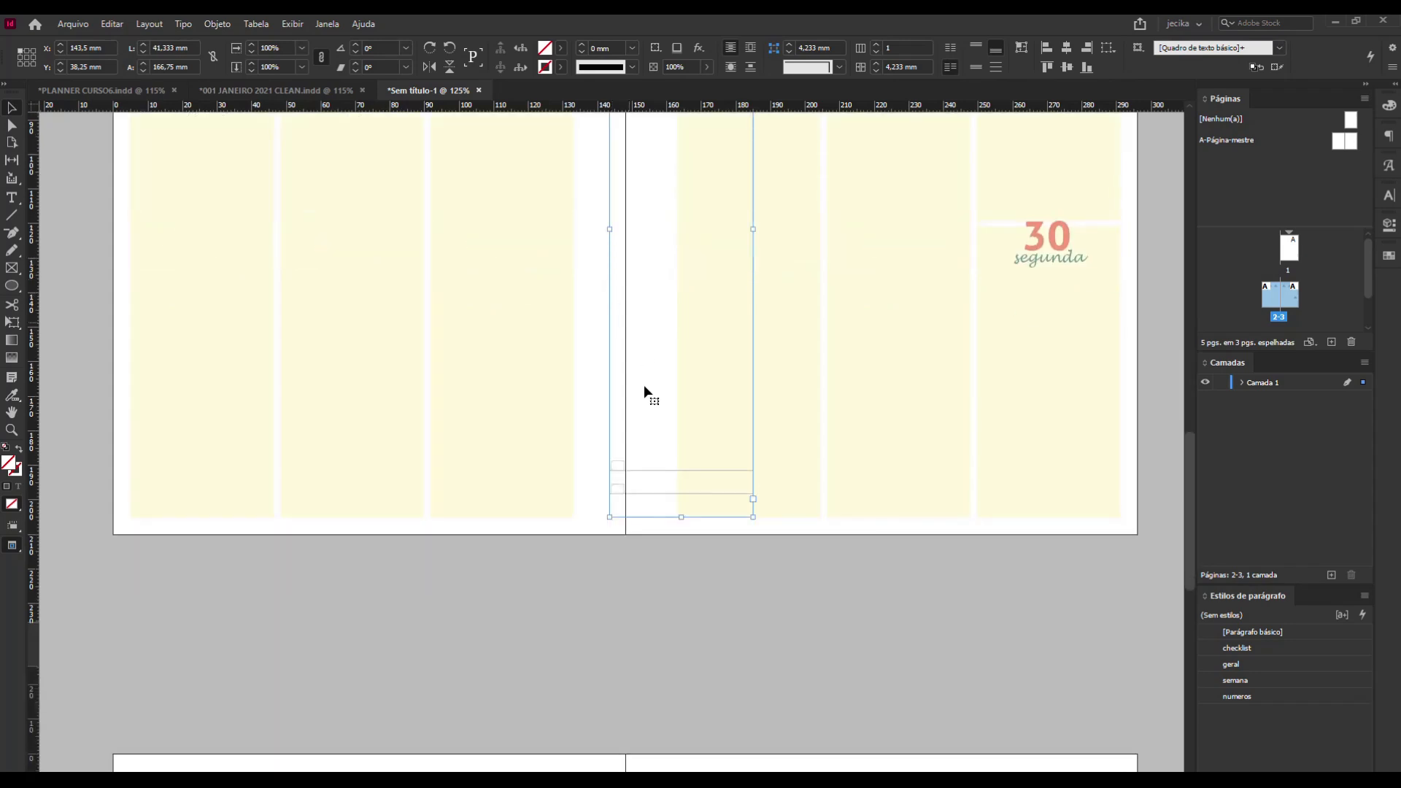
scroll(699, 489, up, 3)
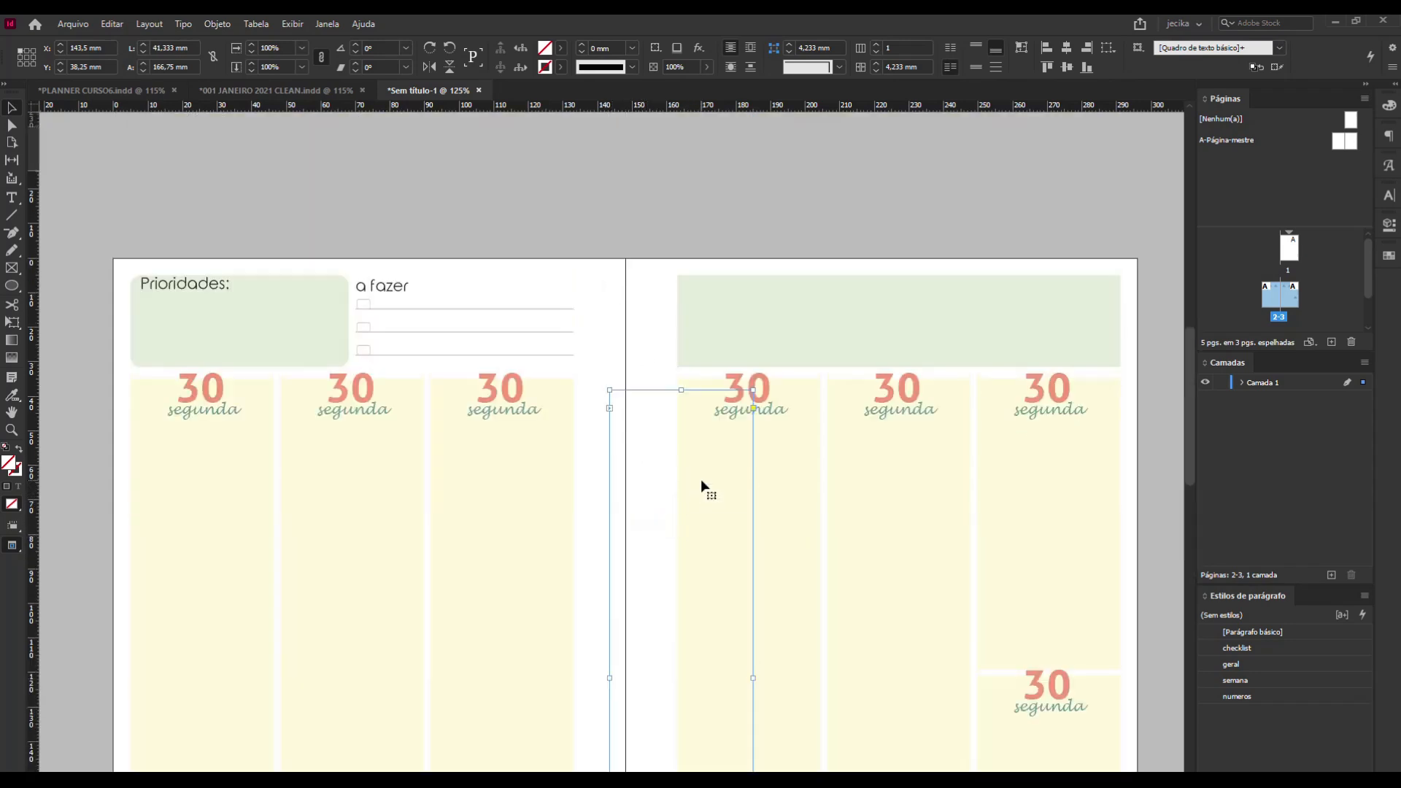
scroll(701, 479, down, 2)
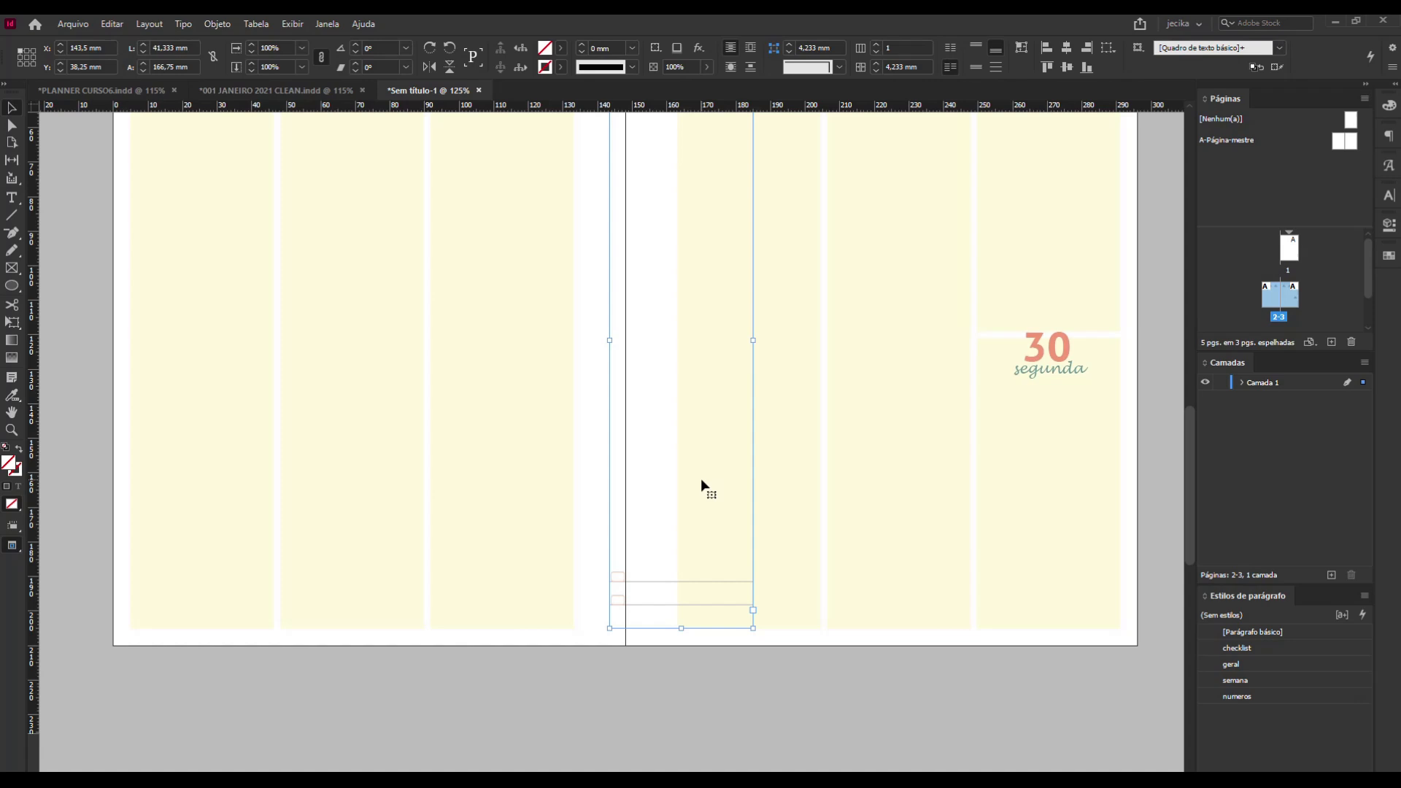
key(ctrl+z)
scroll(639, 413, up, 6)
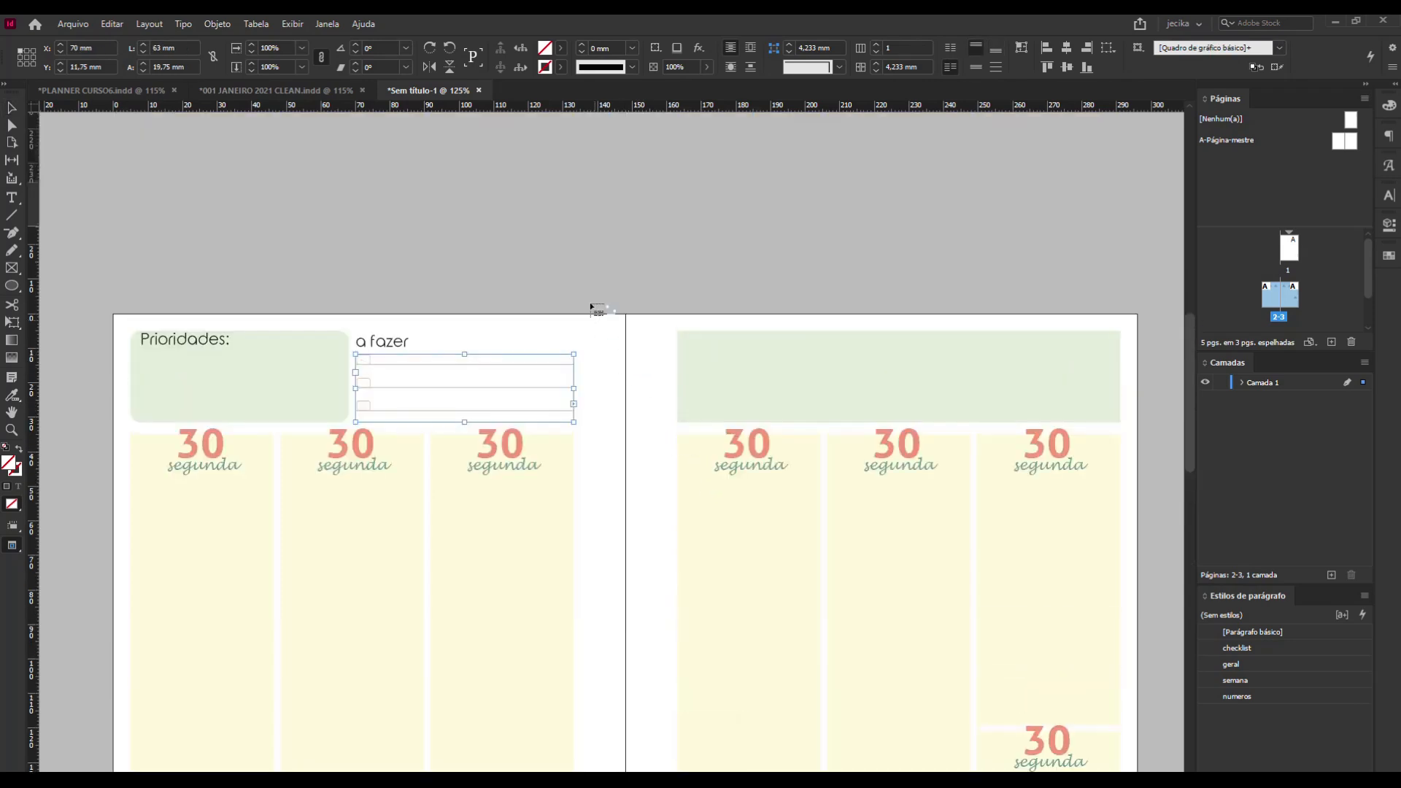
Try placing the overset checklist text again, threading it into a narrower frame inside a yellow day column, and undo the placements.
click(608, 380)
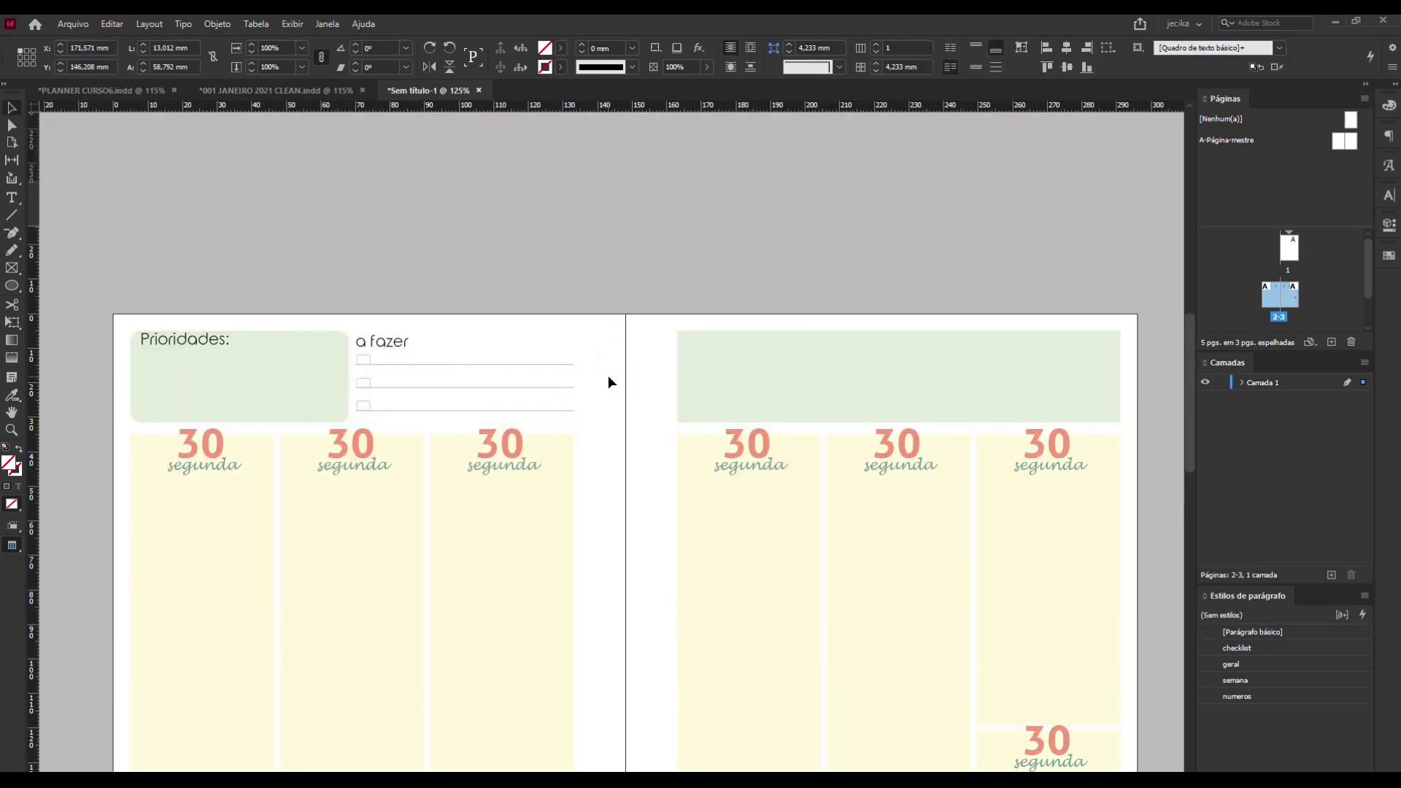
scroll(609, 380, down, 6)
drag(753, 527, 811, 541)
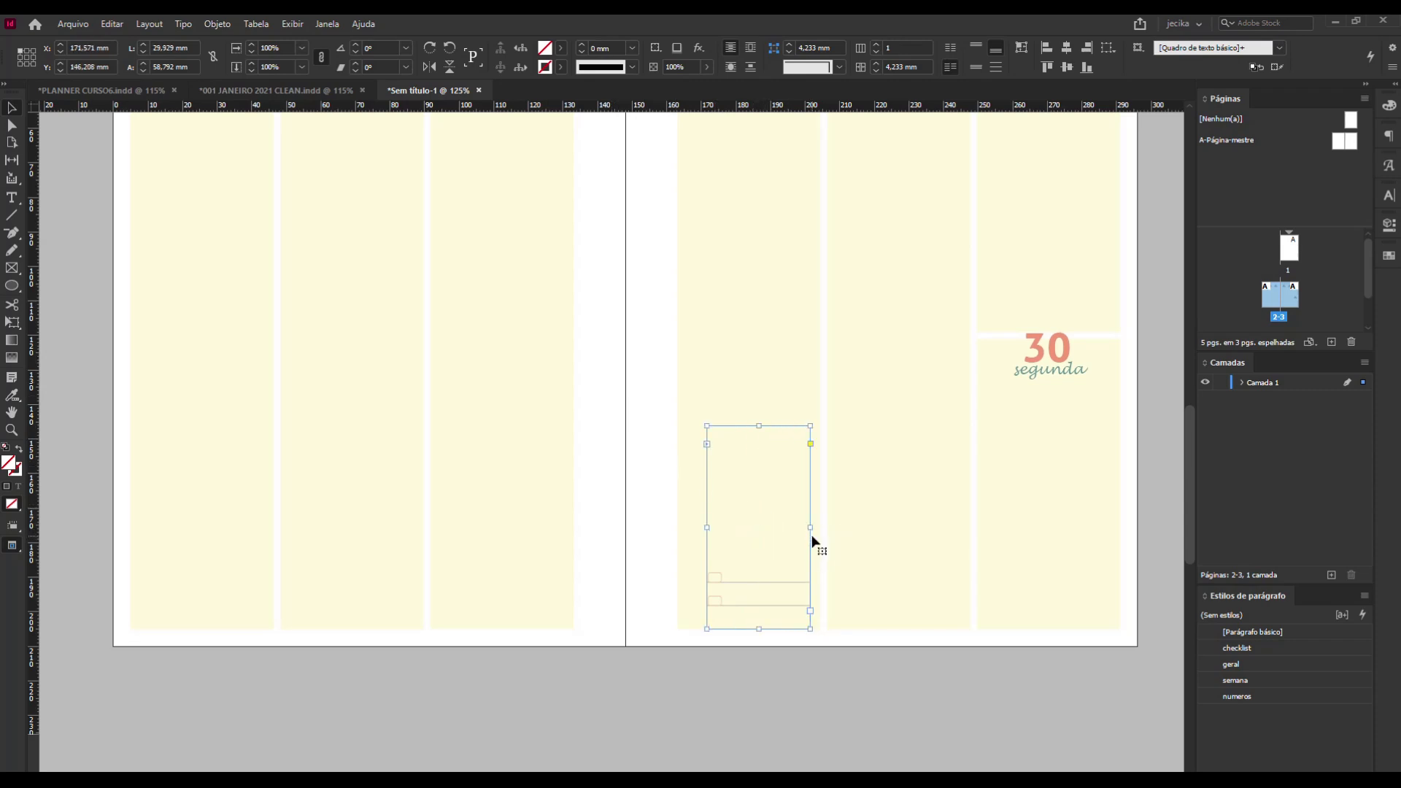
key(ctrl+z)
key(ctrl+z)
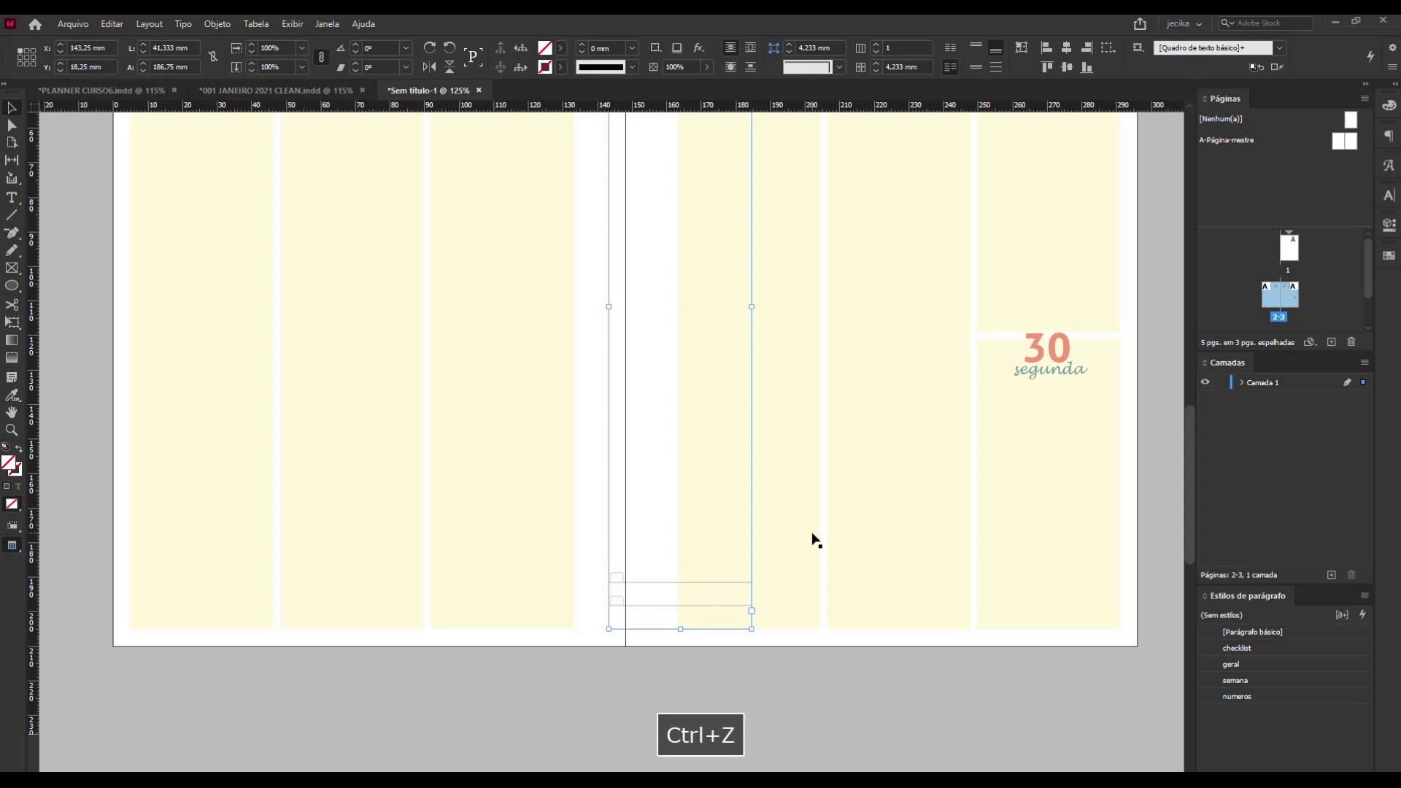
key(ctrl+z)
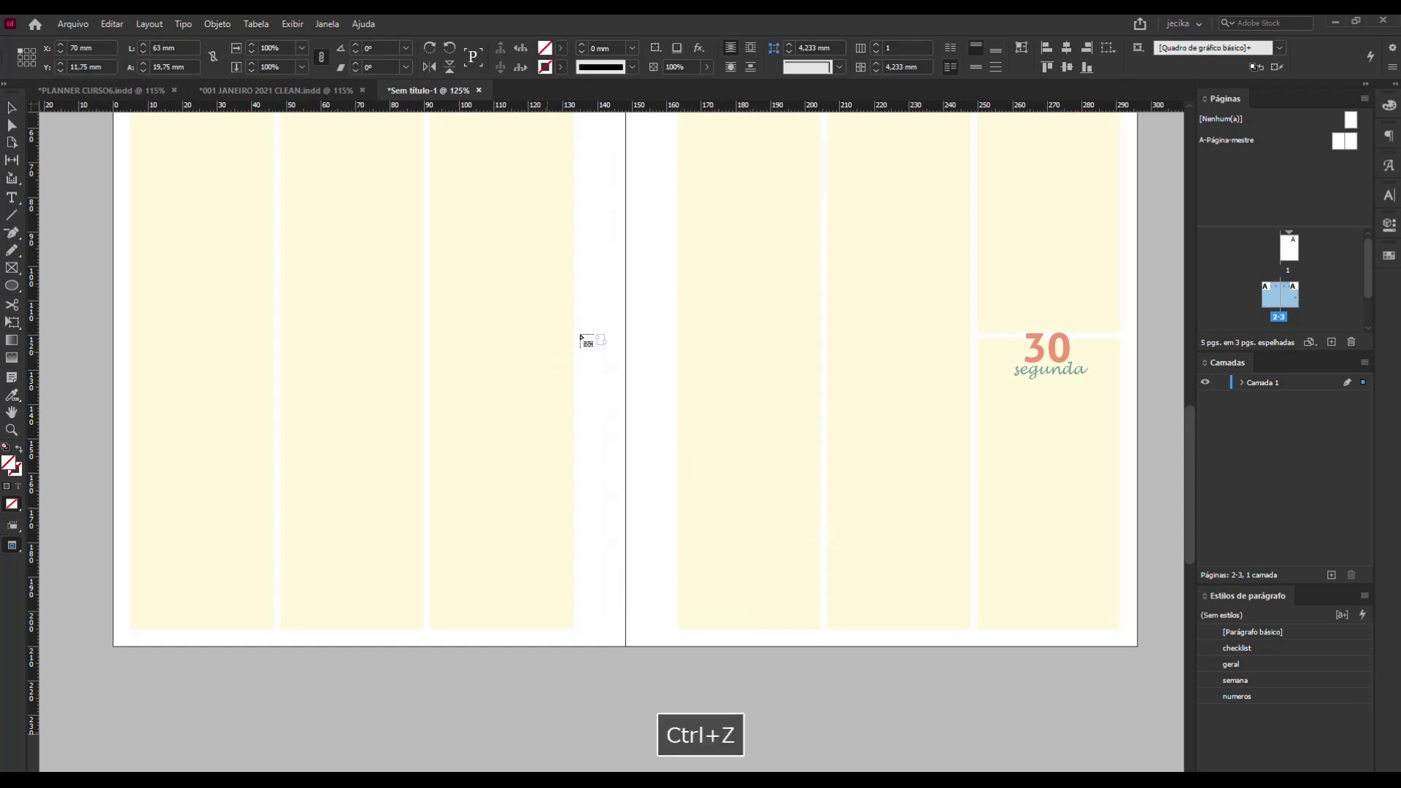
scroll(595, 351, up, 5)
Delete the surplus checklist lines that overflow the "a fazer" frame, and deselect the frame.
click(12, 109)
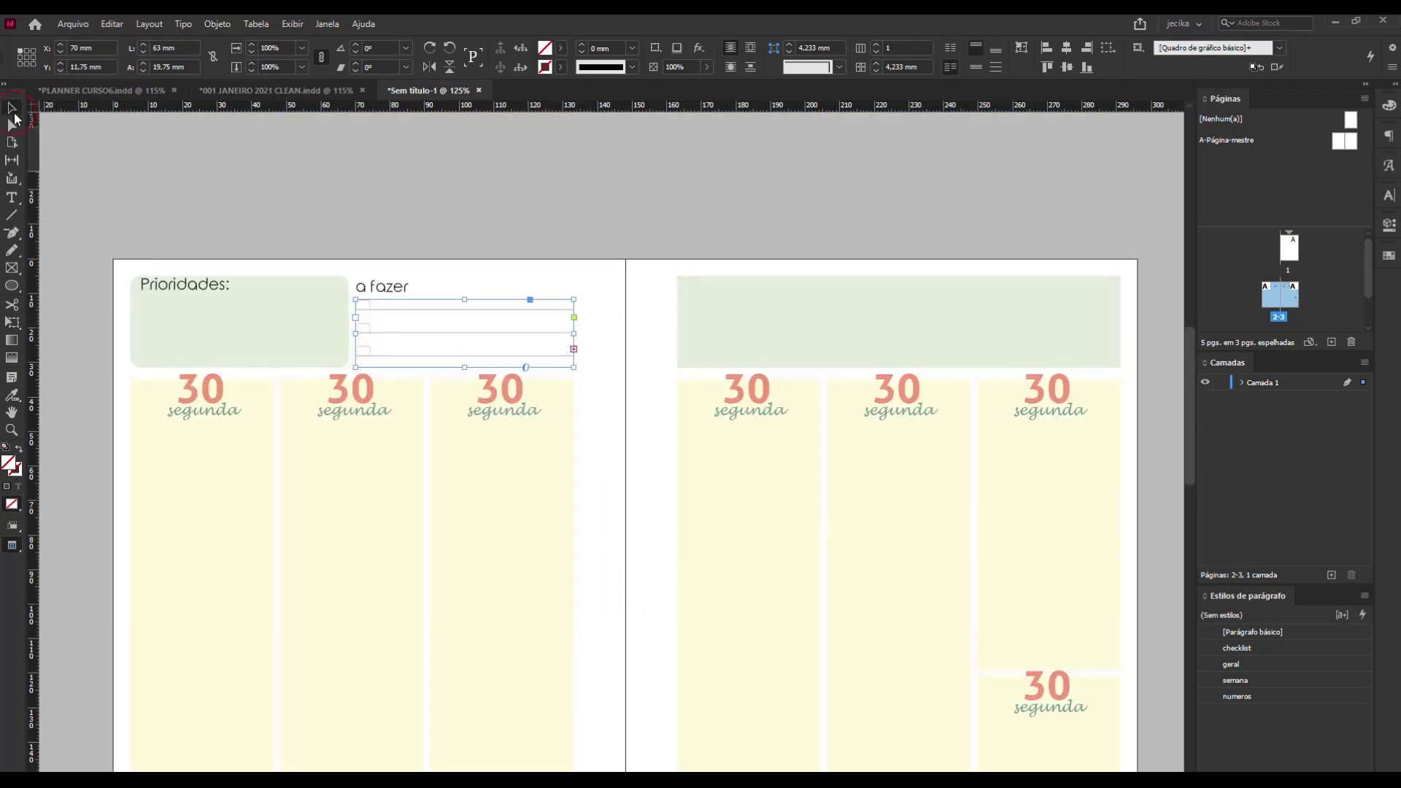
click(11, 198)
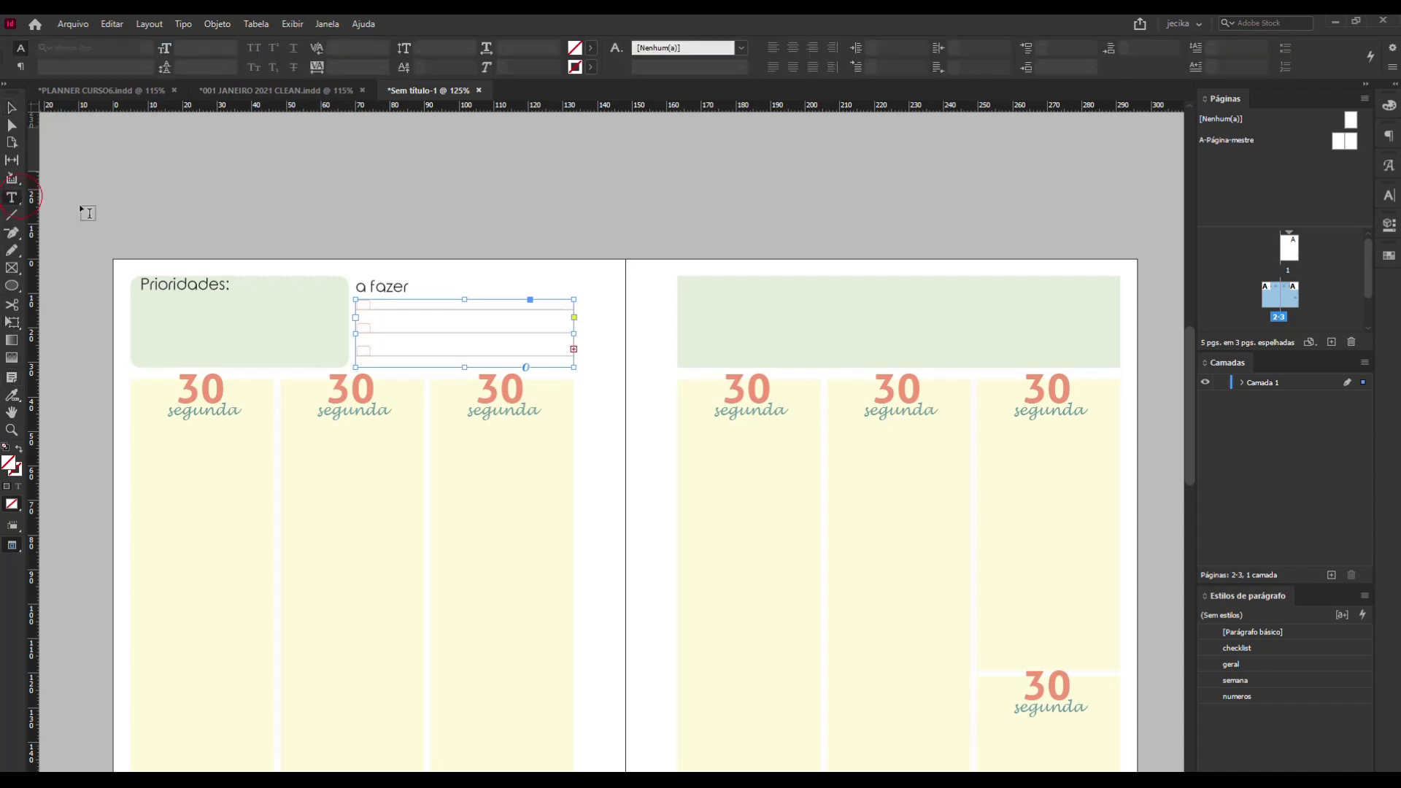
click(513, 334)
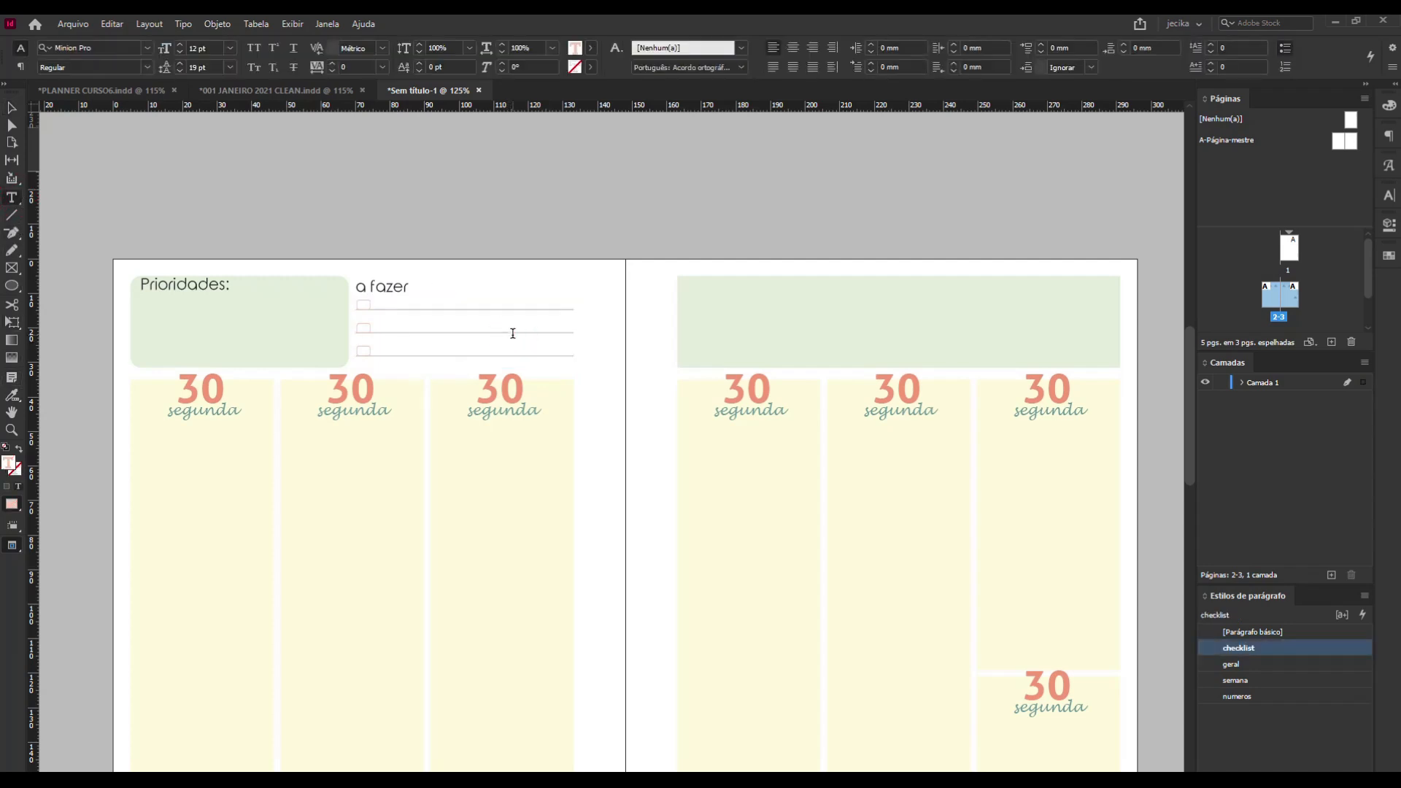
key(Delete)
key(Delete)
key(Escape)
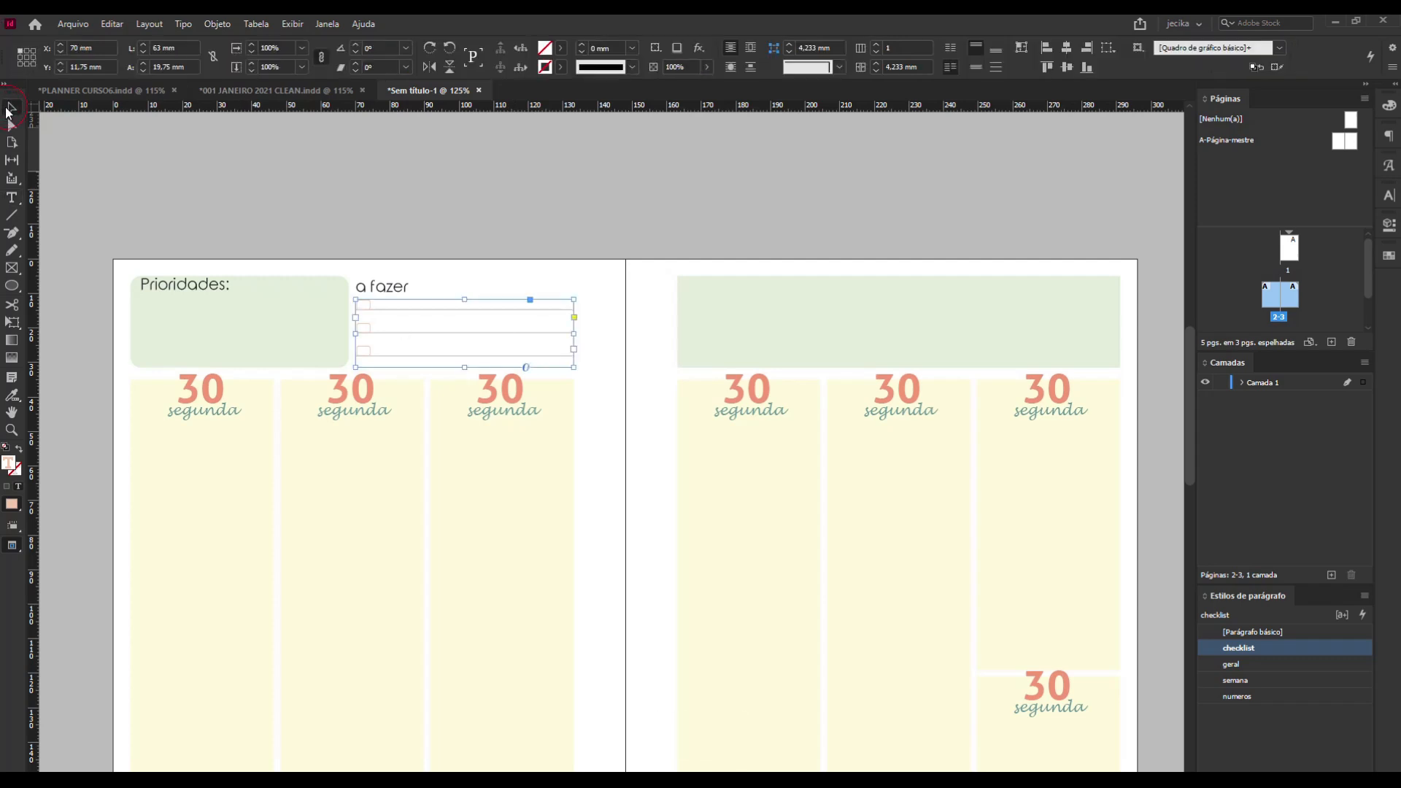
click(302, 168)
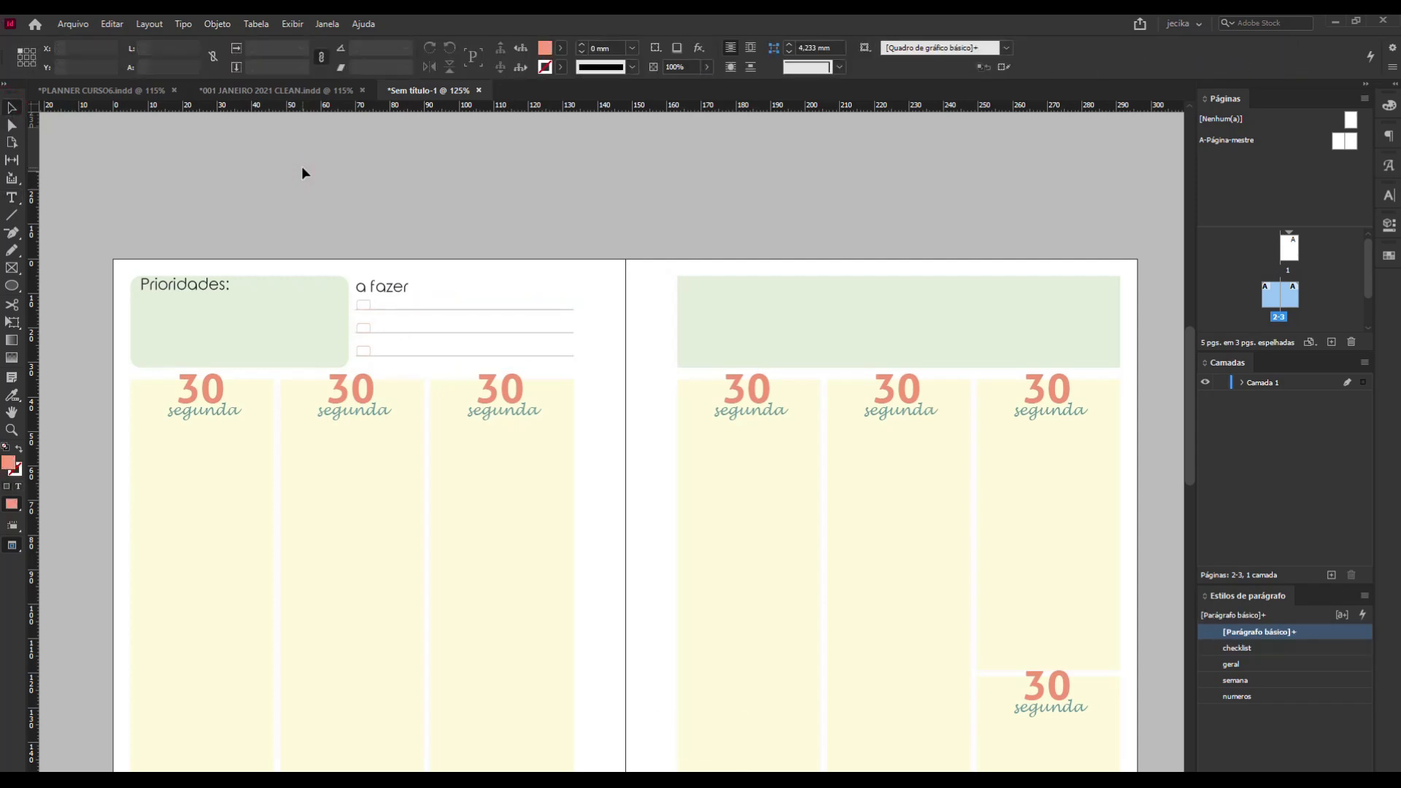
Turn off the preview screen mode to show the guides and frame edges on the weekly spread.
key(w)
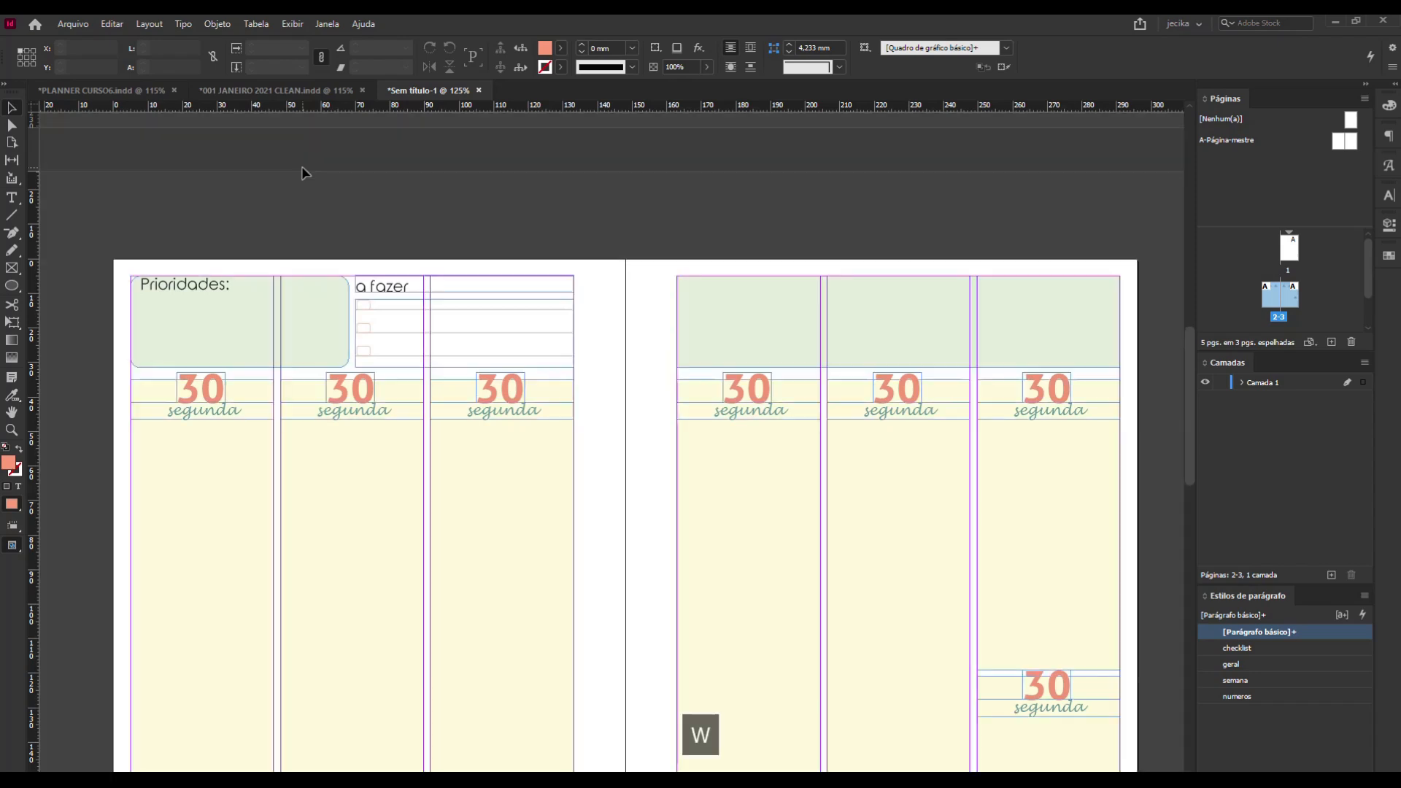
scroll(338, 305, down, 4)
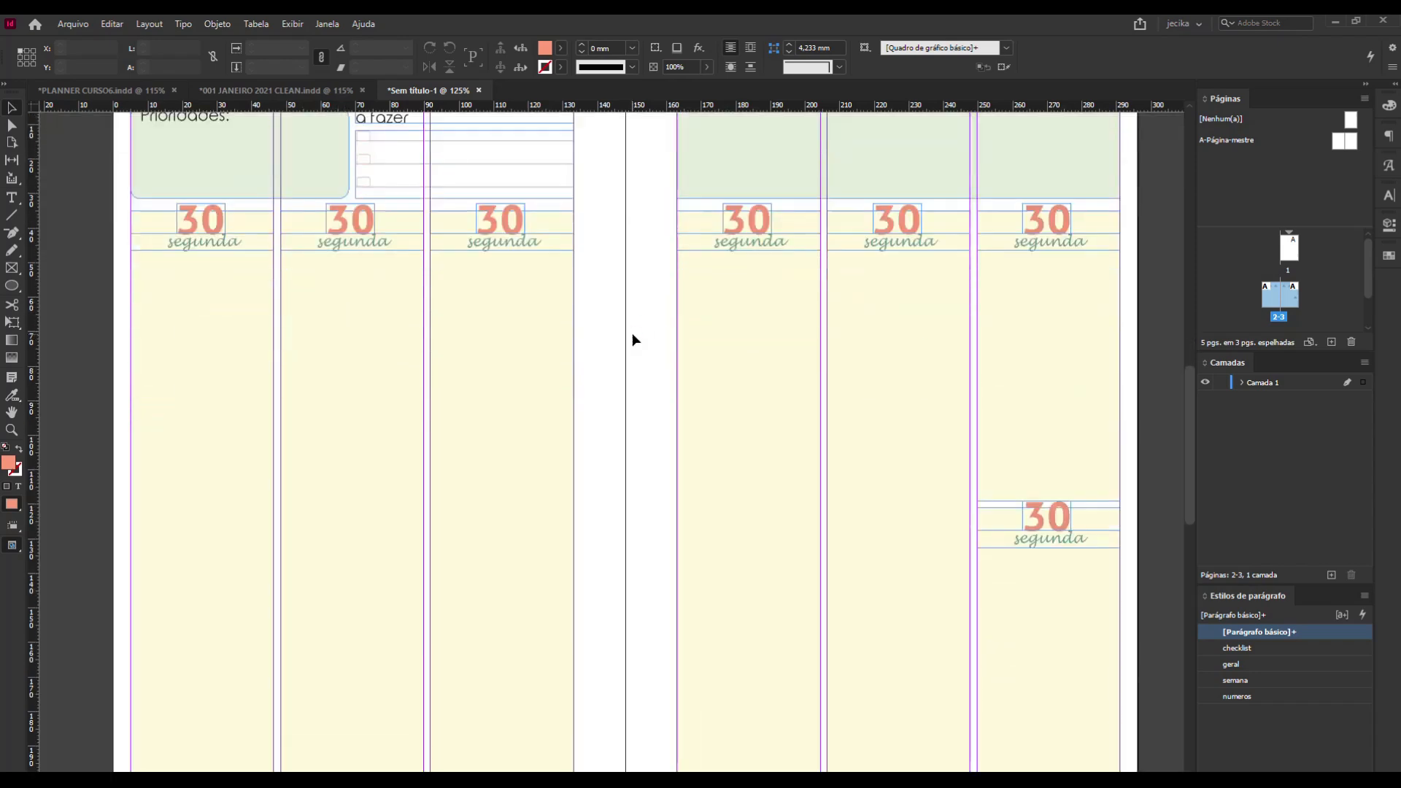
scroll(632, 345, up, 4)
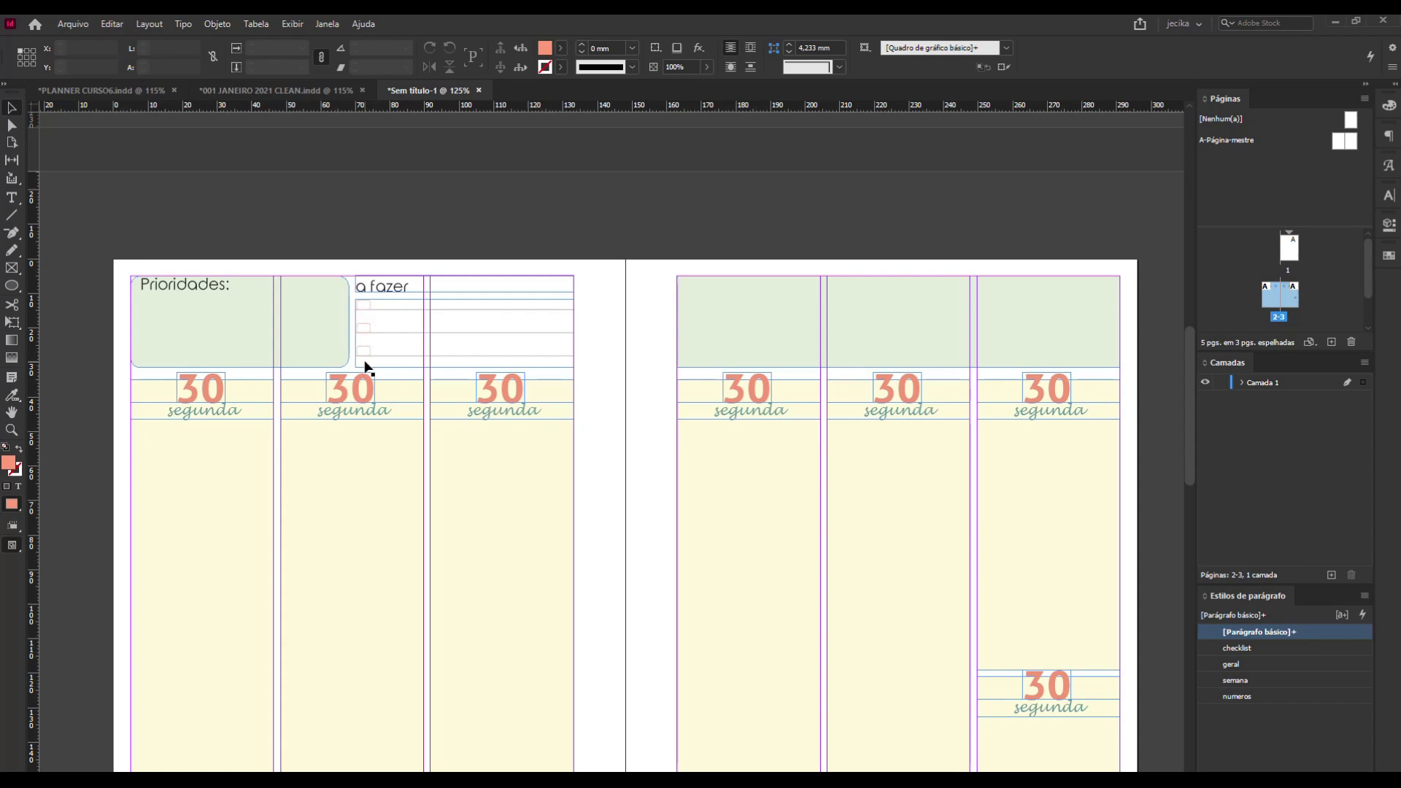
scroll(365, 365, down, 3)
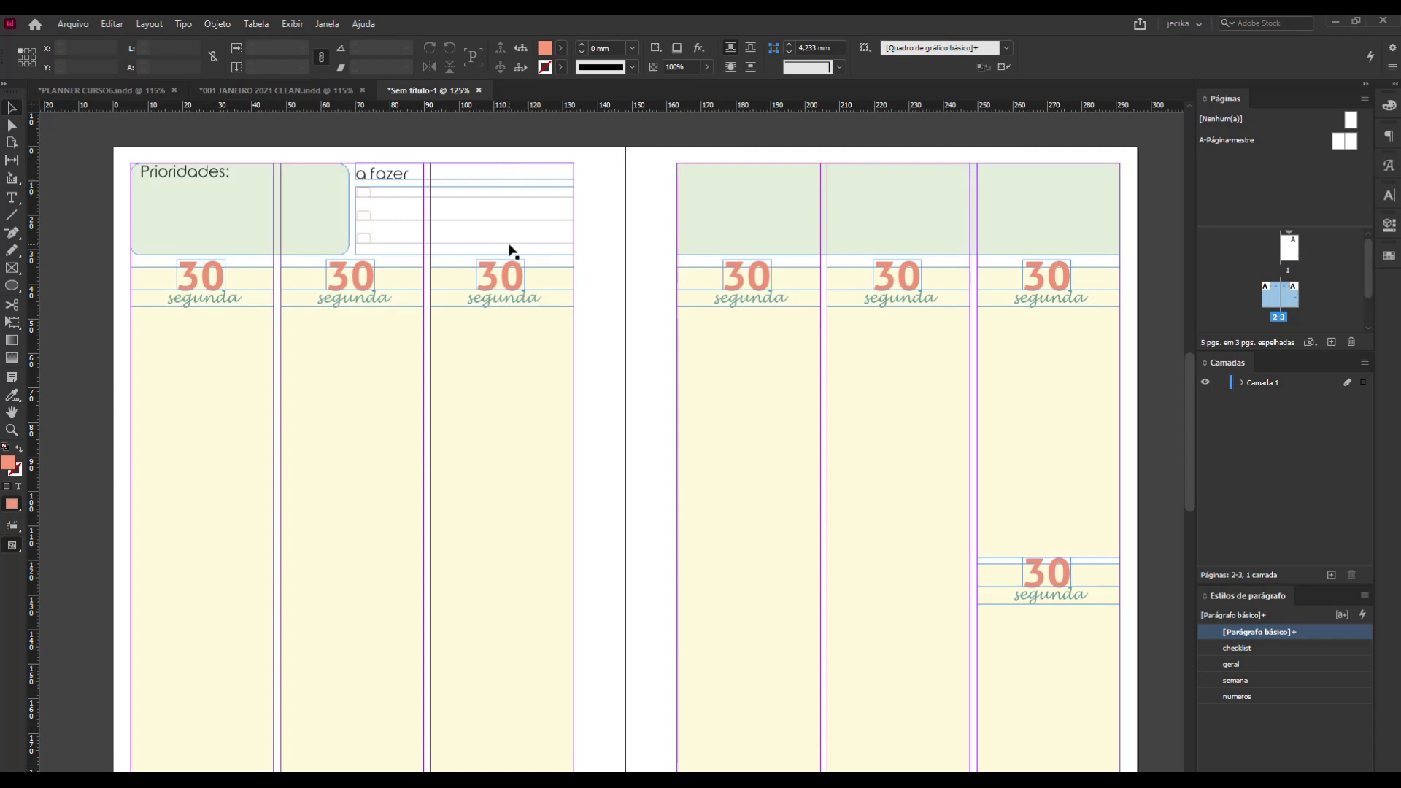
Select the first yellow day column and compare it with the weekly spread's outlined day columns in PLANNER CURSO6.indd.
click(204, 368)
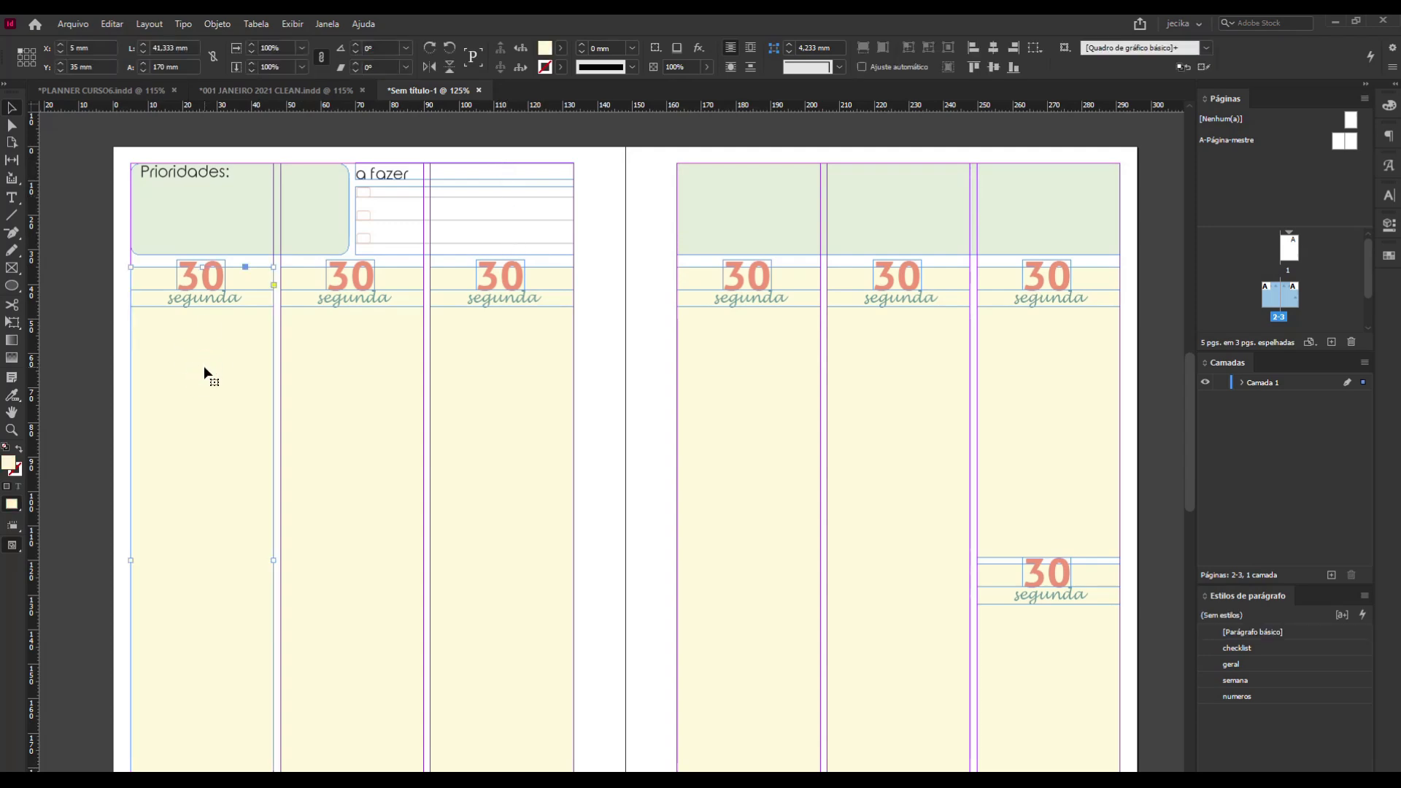
scroll(204, 368, down, 3)
scroll(203, 366, up, 3)
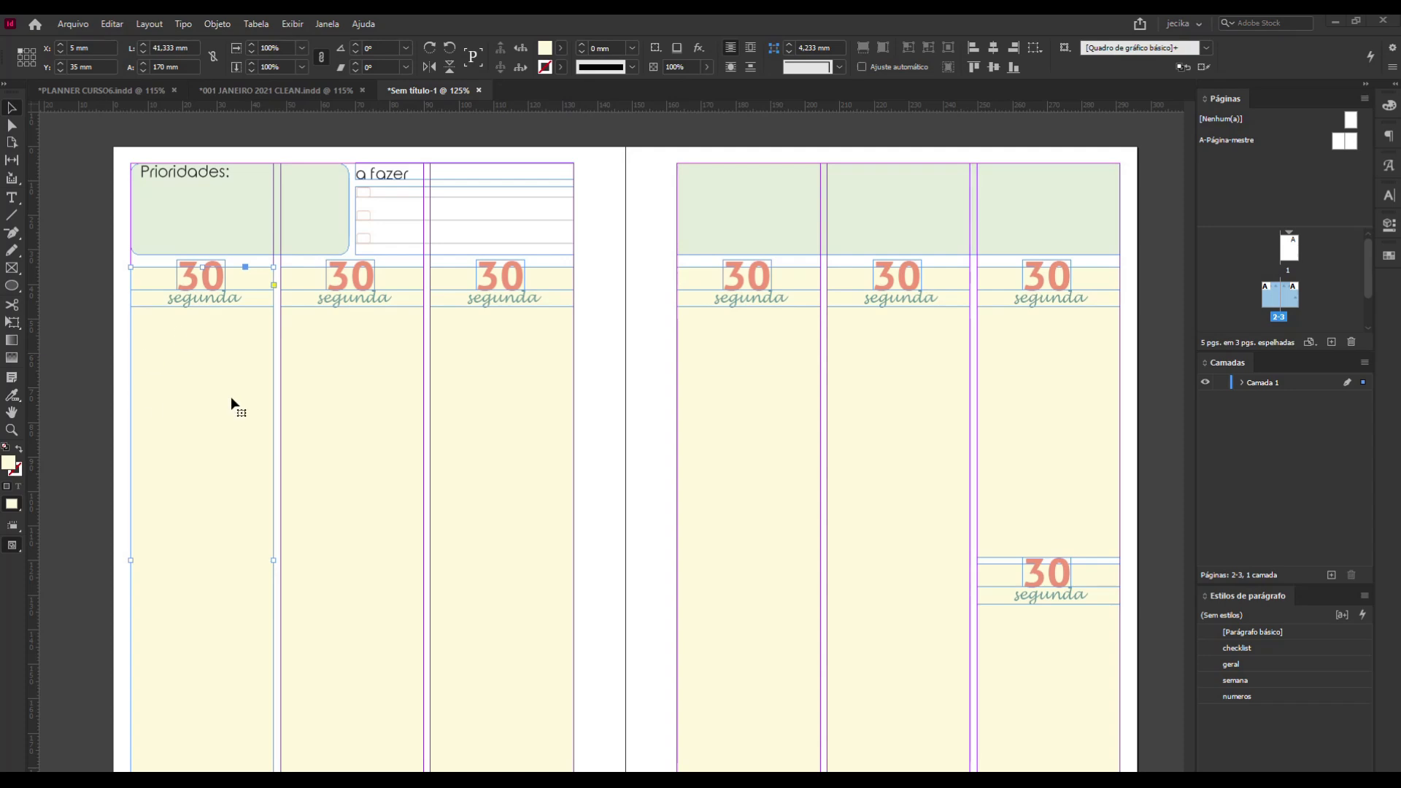
click(108, 90)
scroll(376, 379, up, 3)
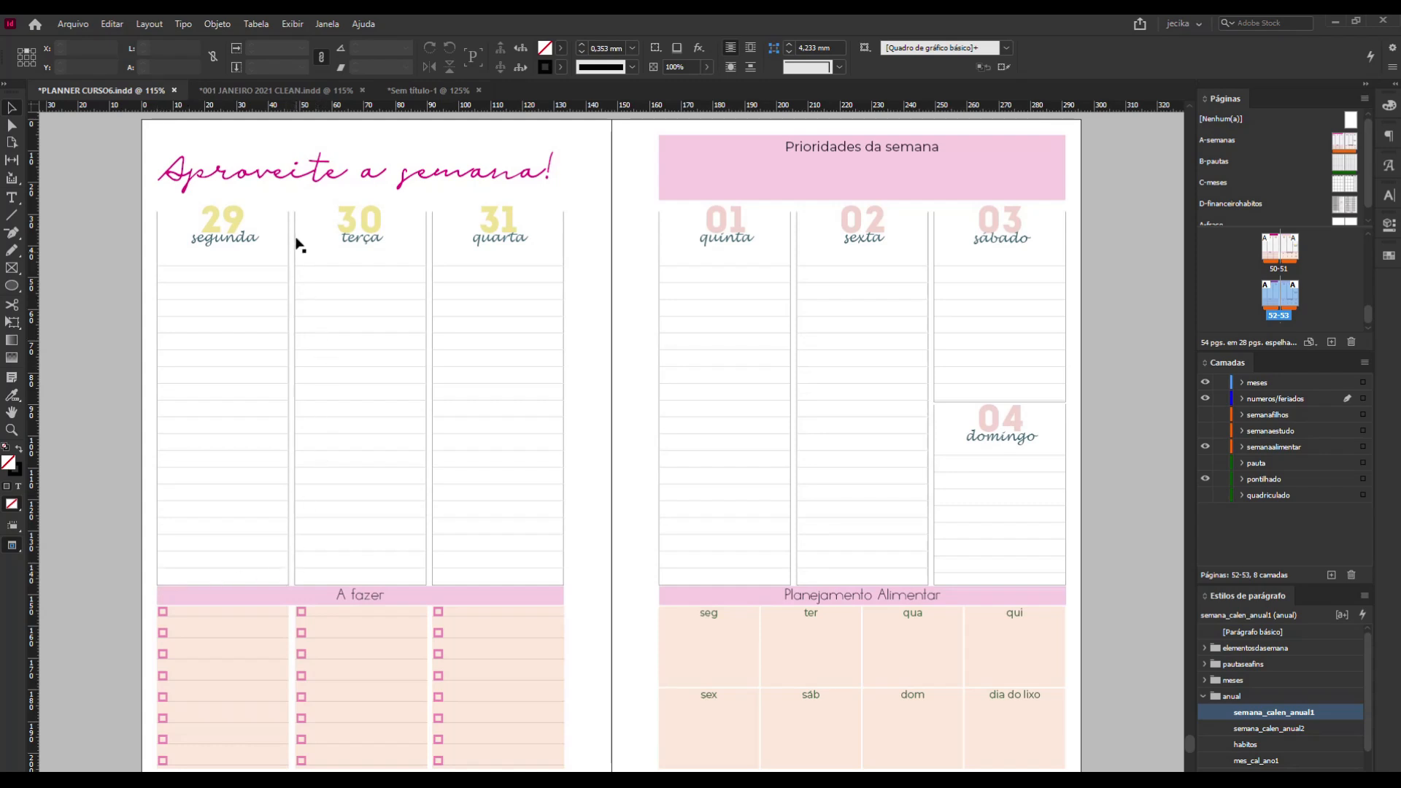
click(449, 89)
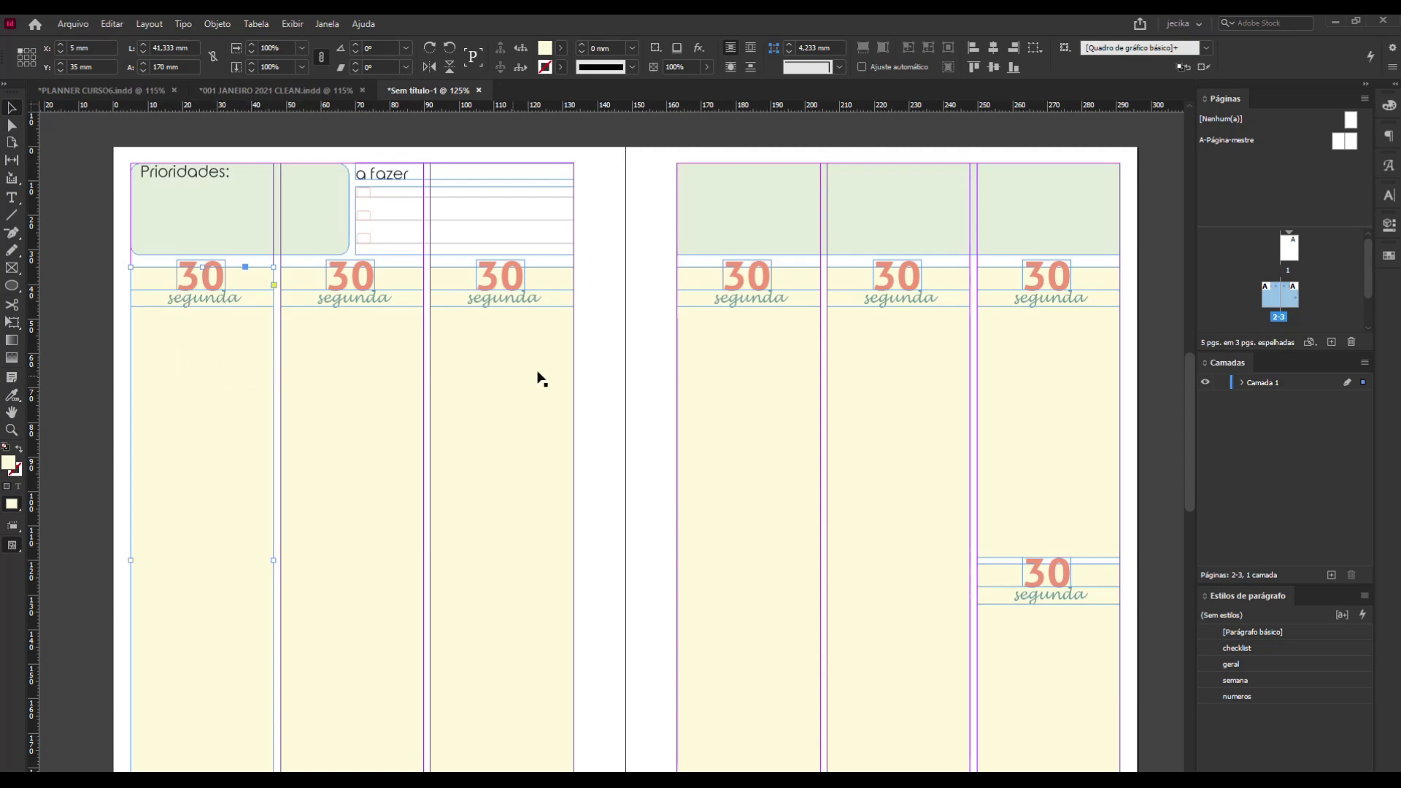
Cut the first yellow day column's outline at both upper corners with the Scissors tool, delete its top edge, and reselect the column.
click(11, 305)
click(131, 267)
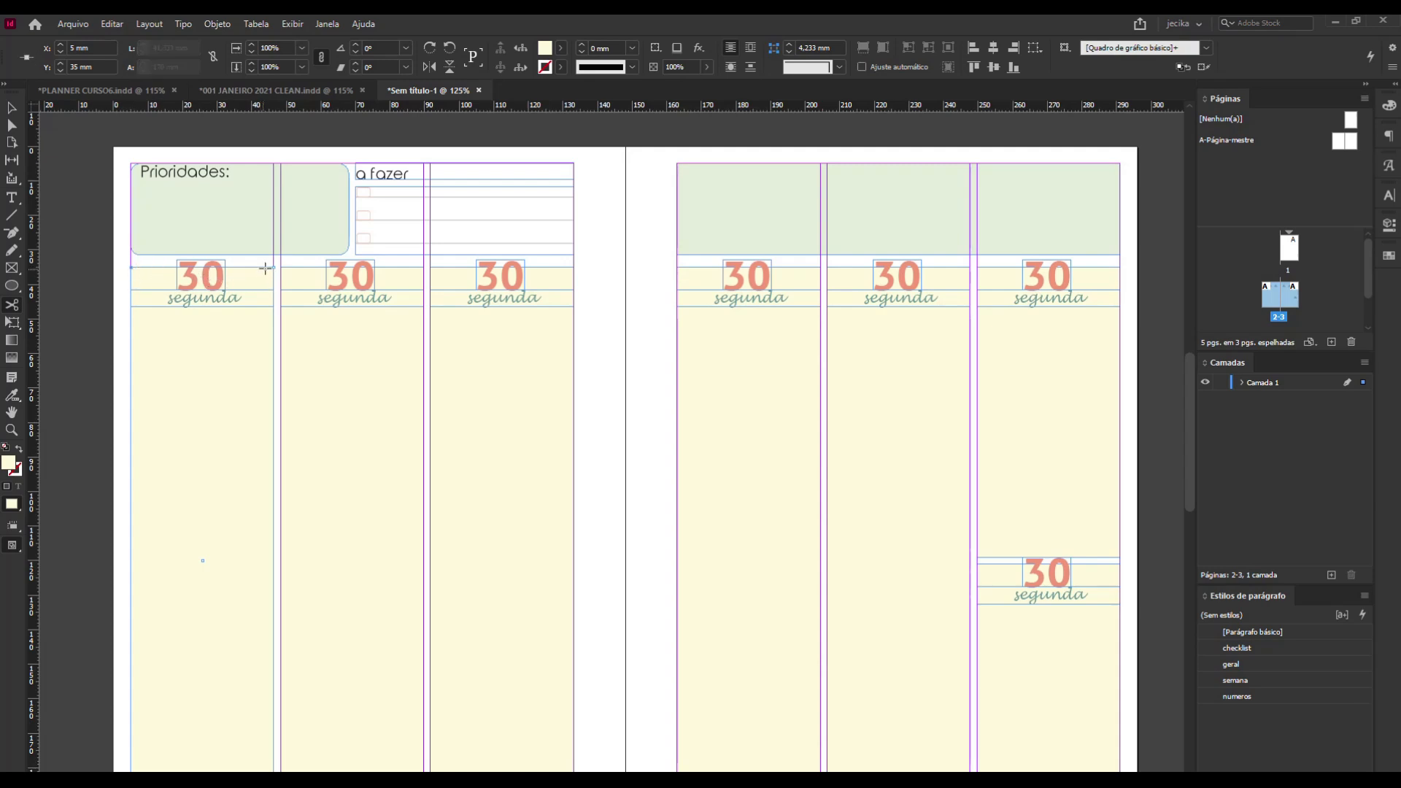
click(274, 268)
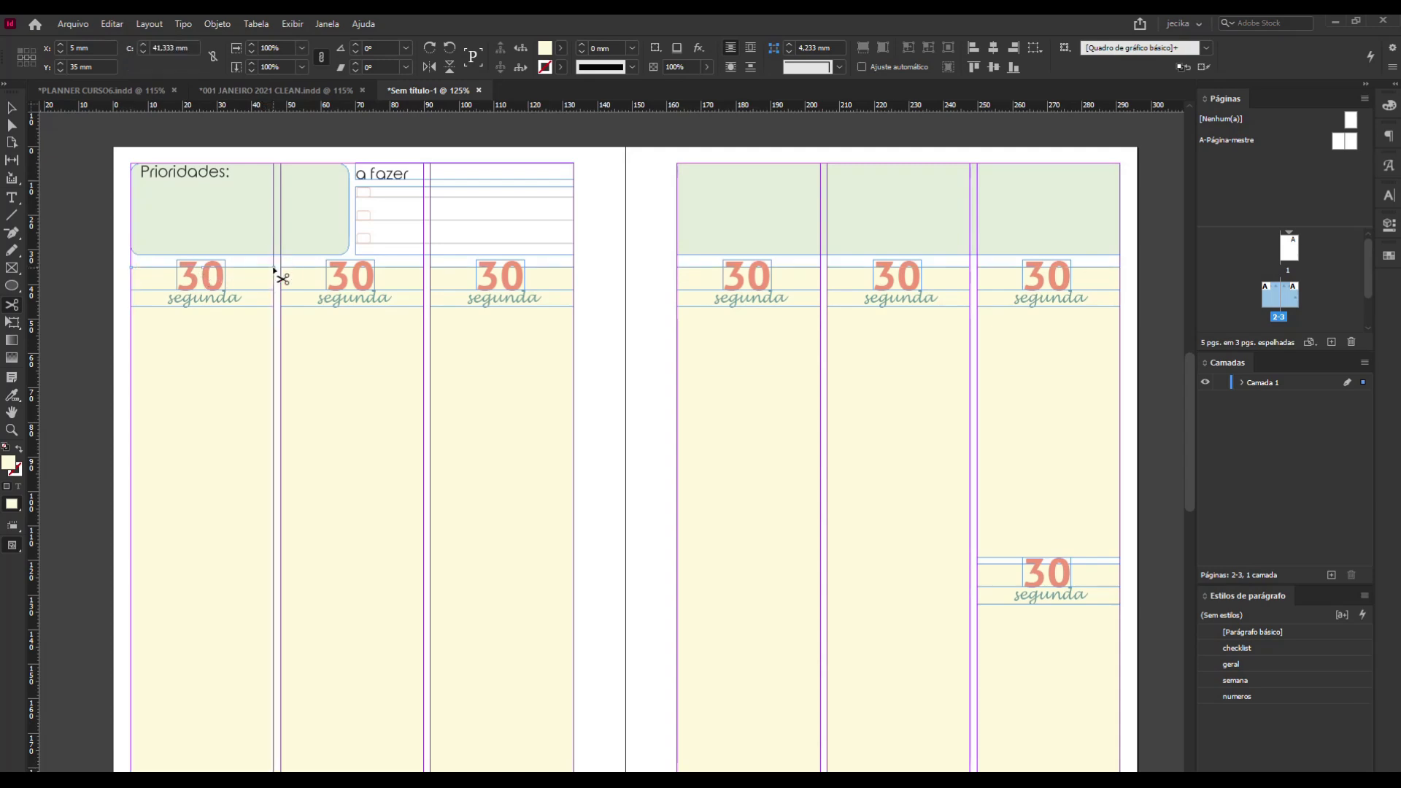
click(11, 108)
key(Delete)
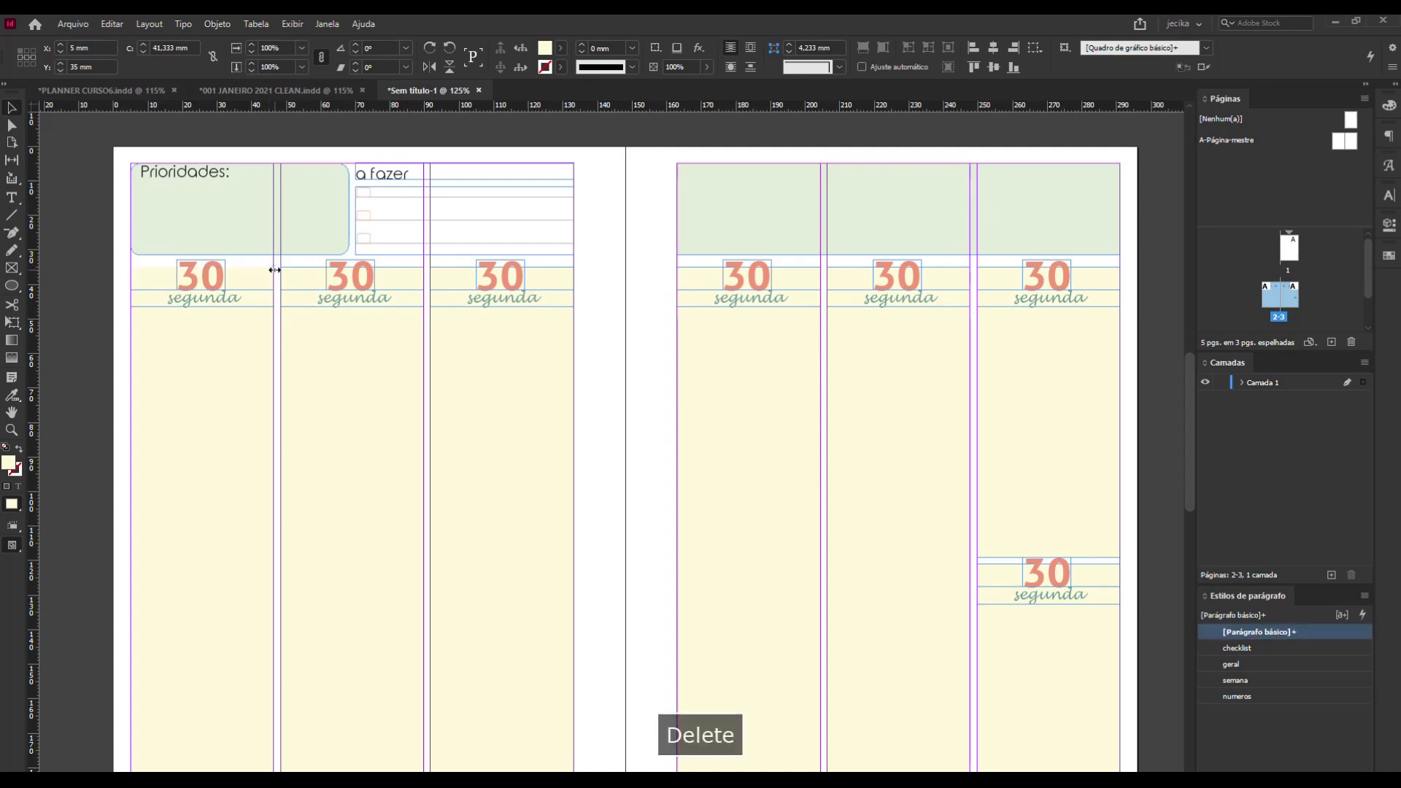
click(248, 334)
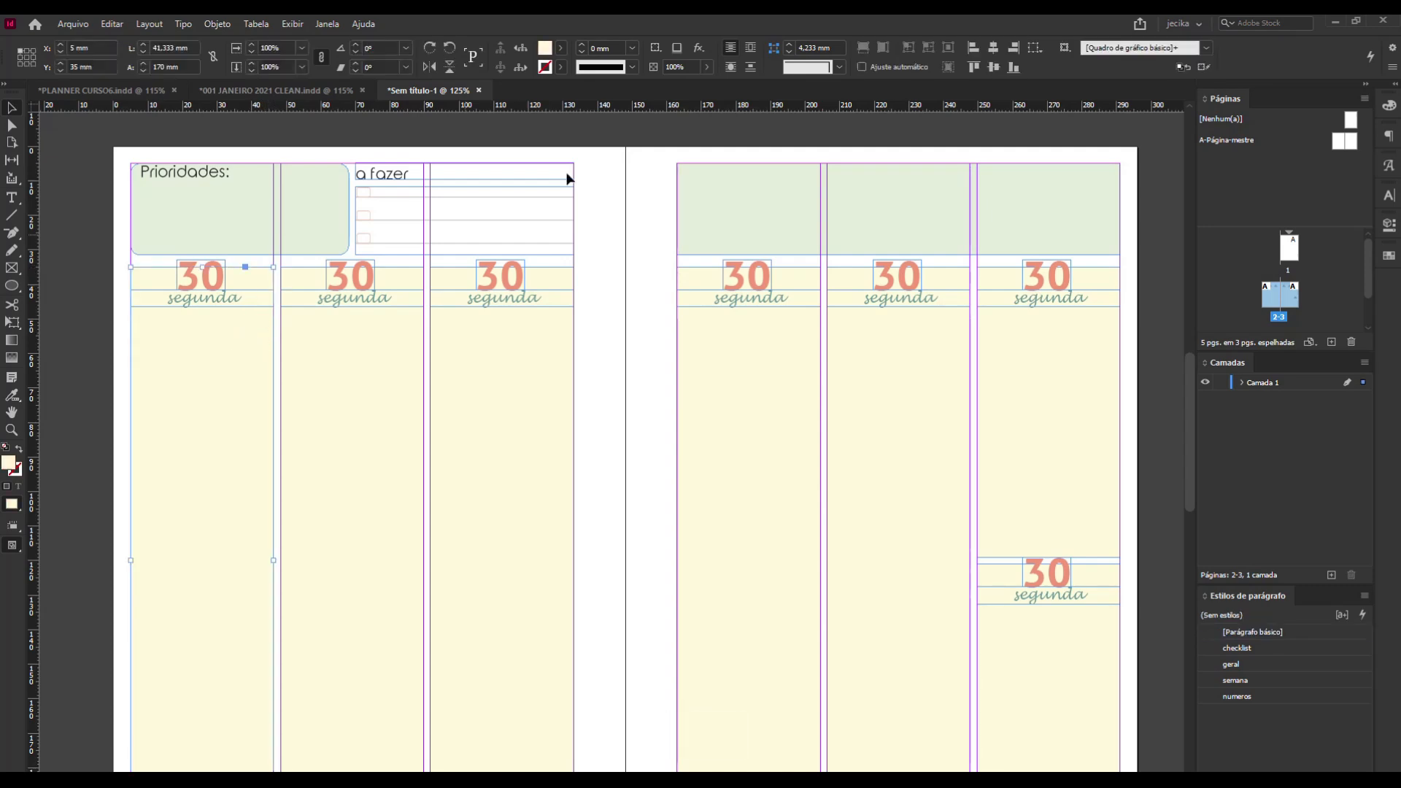
Swap the first day column's fill and stroke colours, set the yellow stroke's tint to 58%, and deselect the column.
click(563, 48)
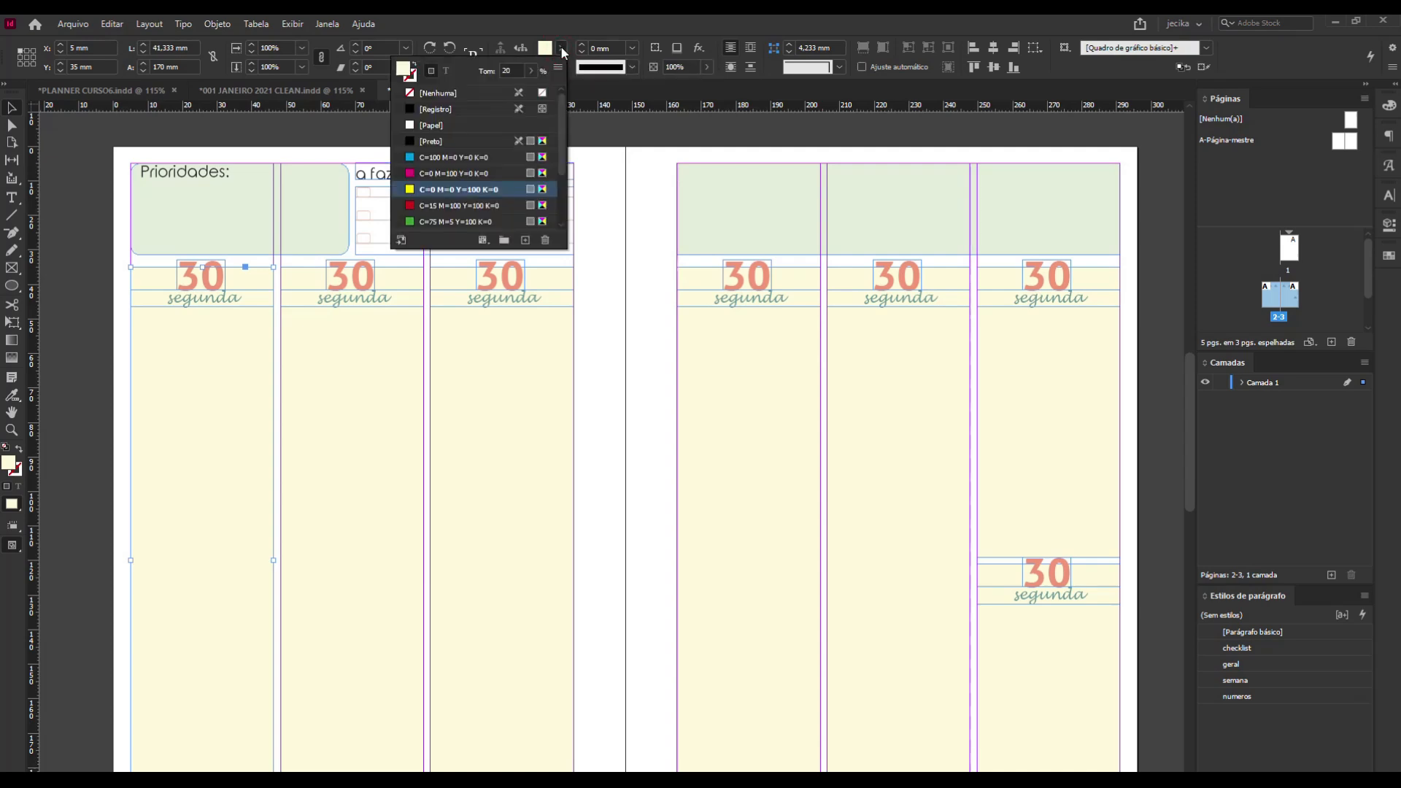
click(414, 71)
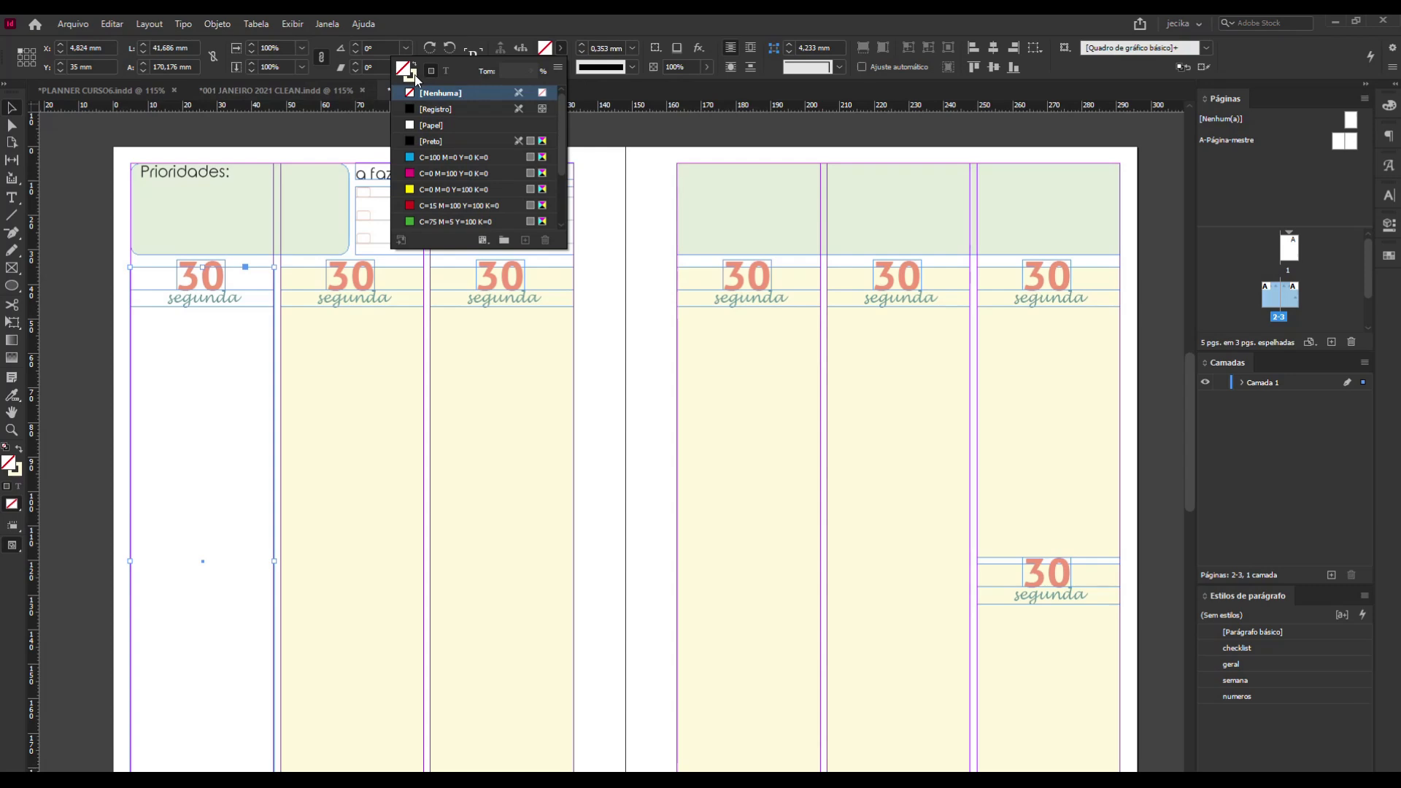
click(416, 76)
click(527, 75)
mouse_move(475, 93)
mouse_down()
mouse_move(518, 89)
mouse_move(499, 89)
mouse_up()
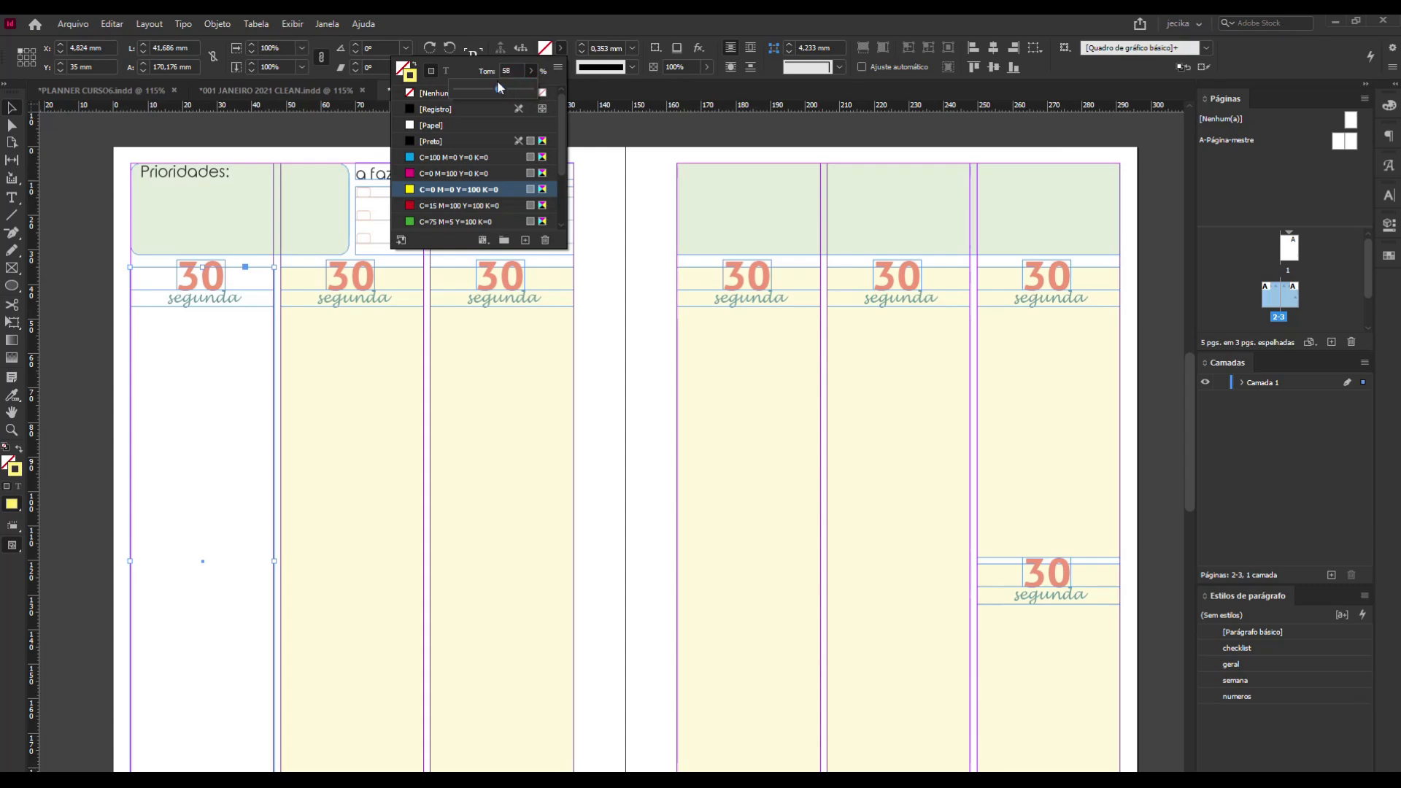
click(89, 435)
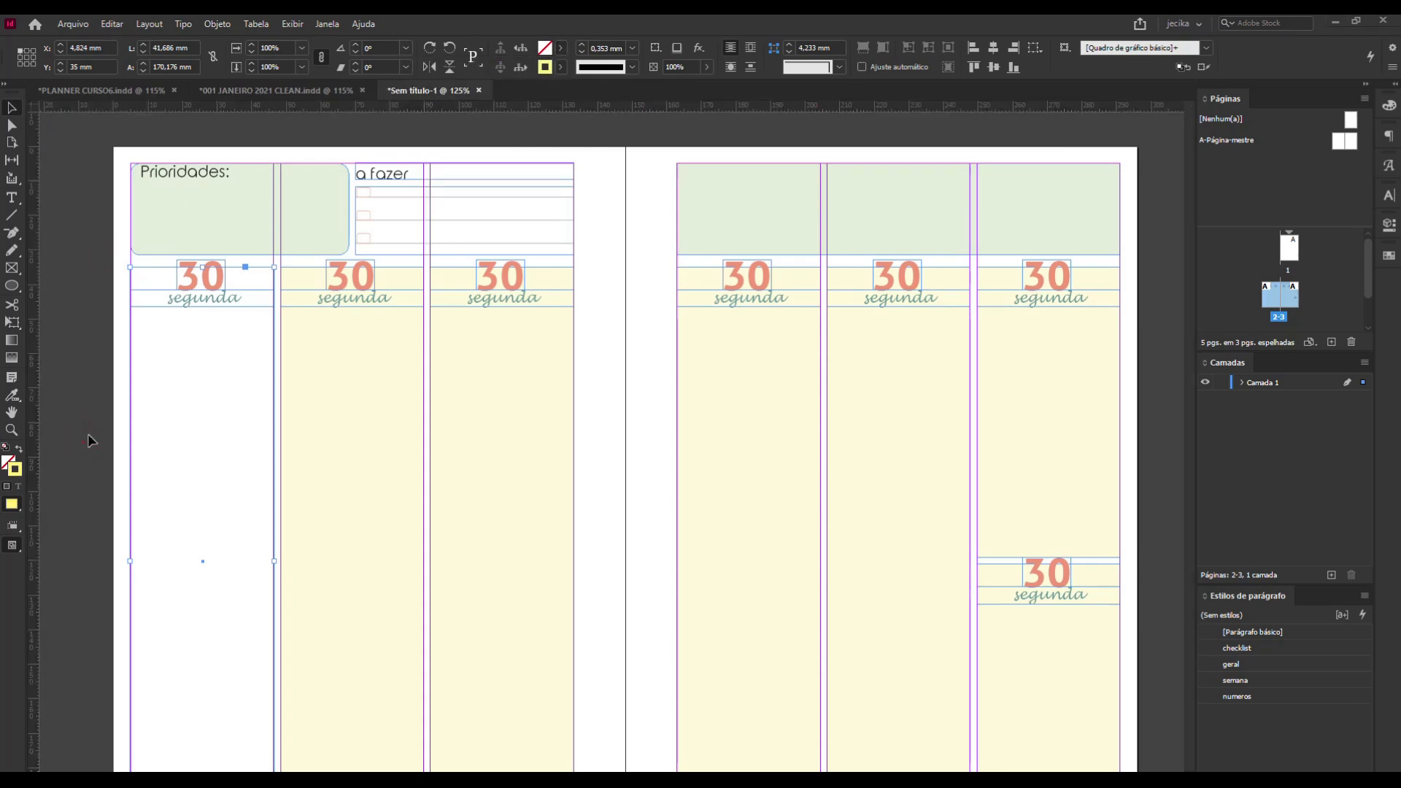
click(610, 441)
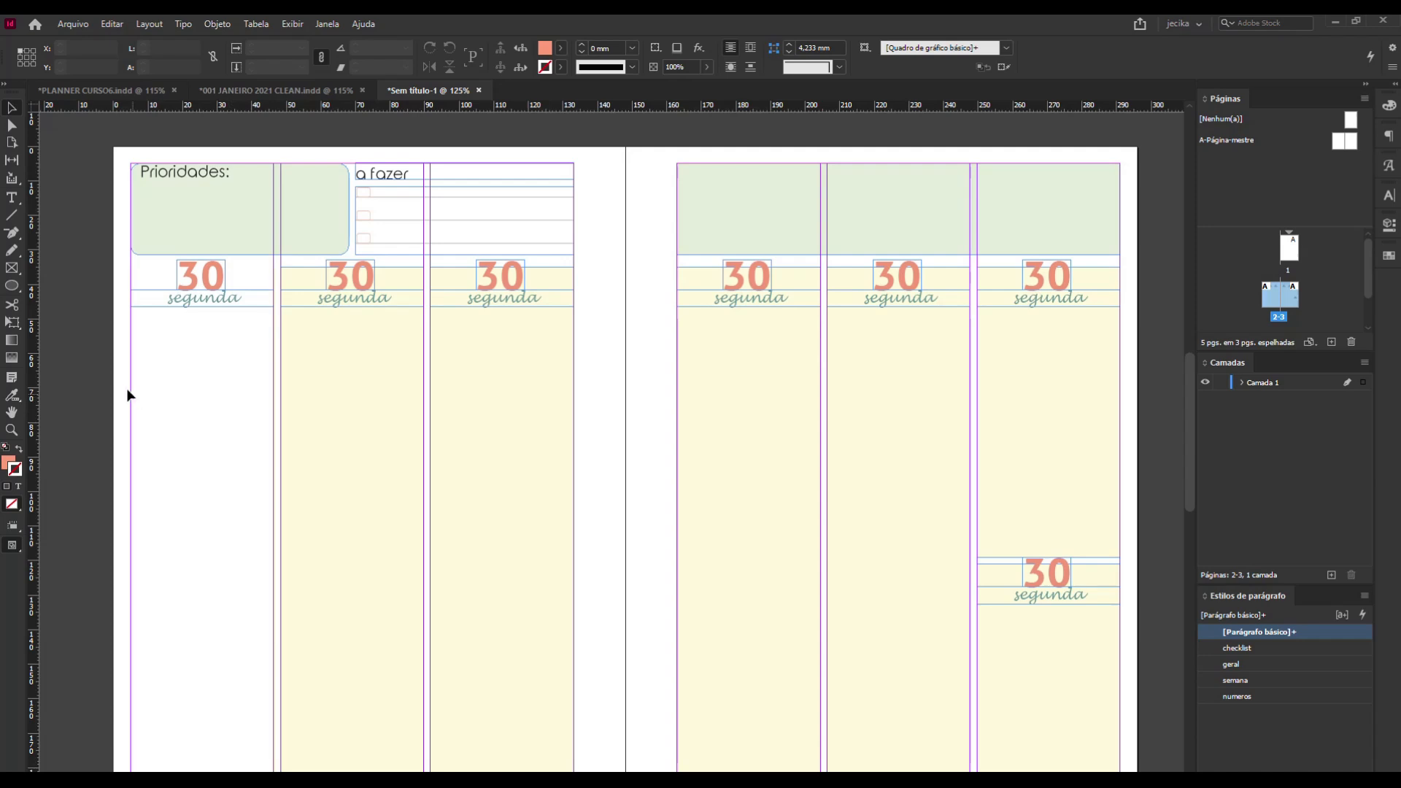
Turn on the preview screen mode and check the first day column's open-topped outline down to the page bottom.
key(w)
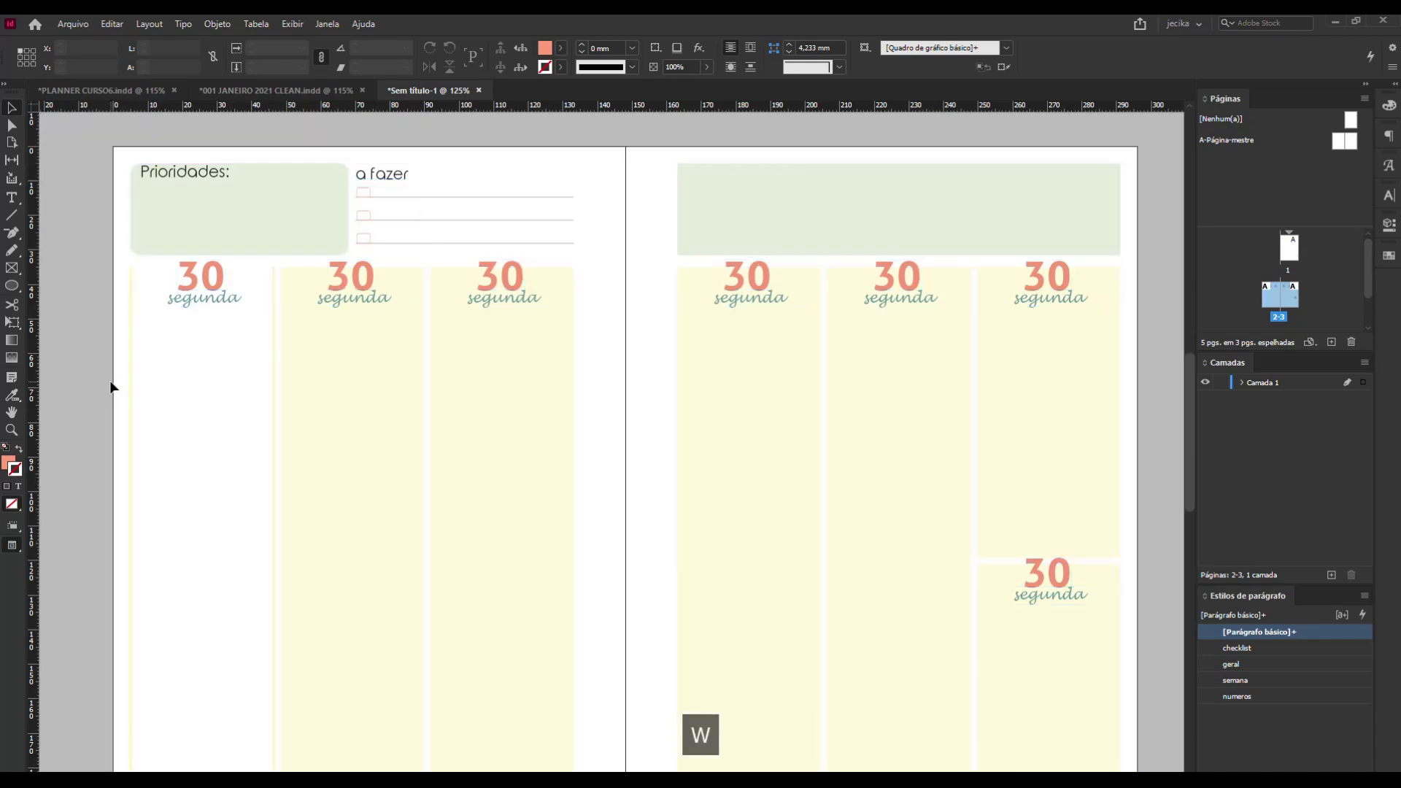
scroll(113, 385, down, 3)
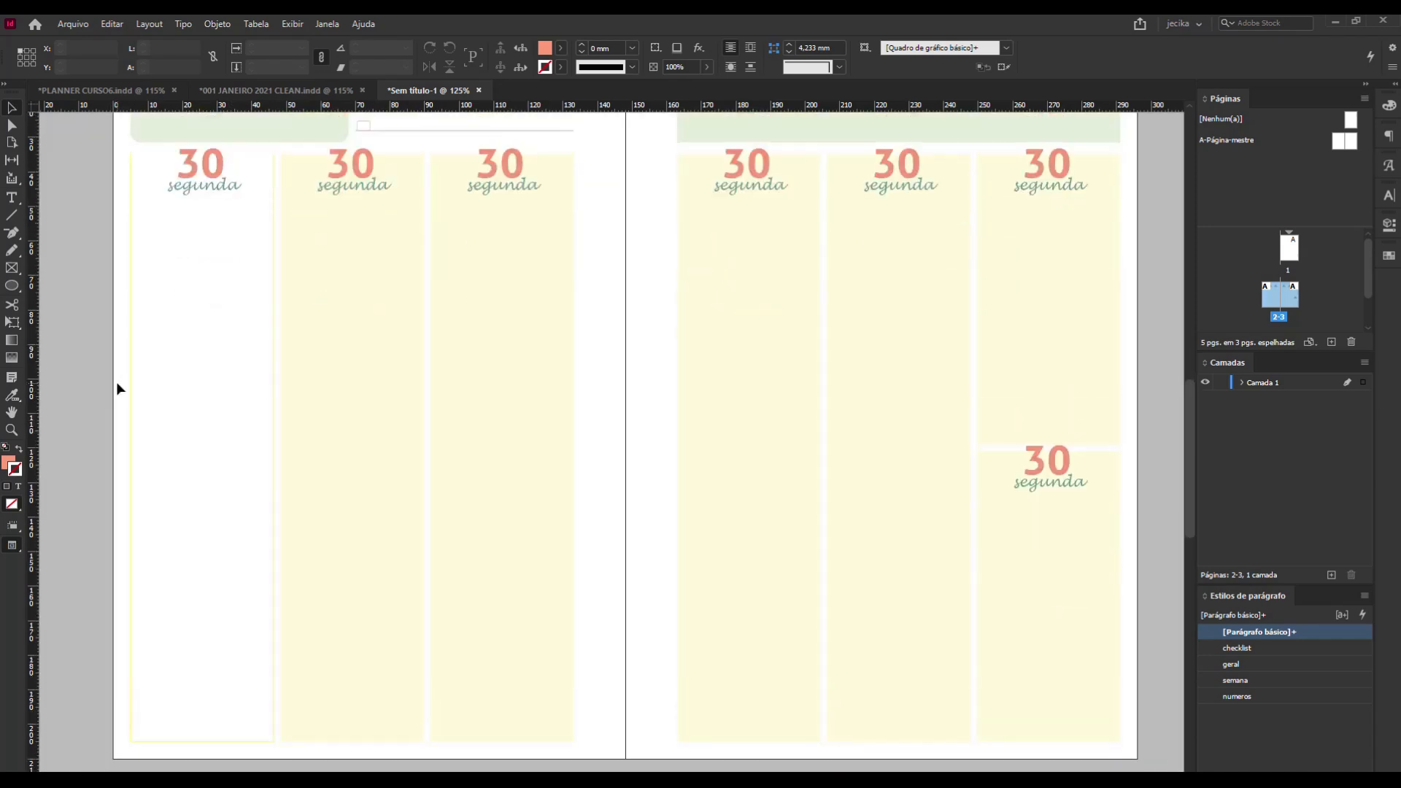
scroll(116, 382, up, 2)
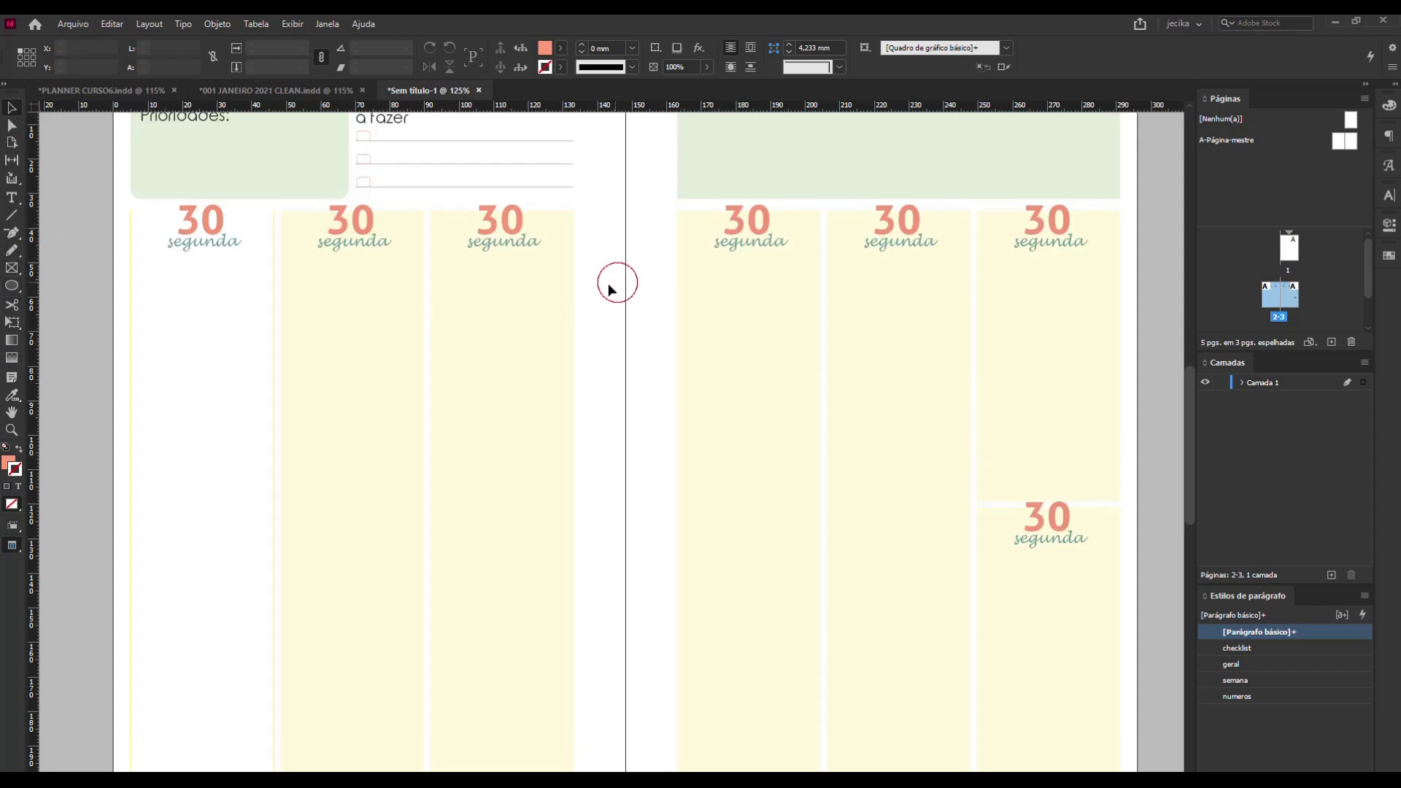
Cut the second and third day columns' outlines at both upper corners with the Scissors tool.
click(12, 305)
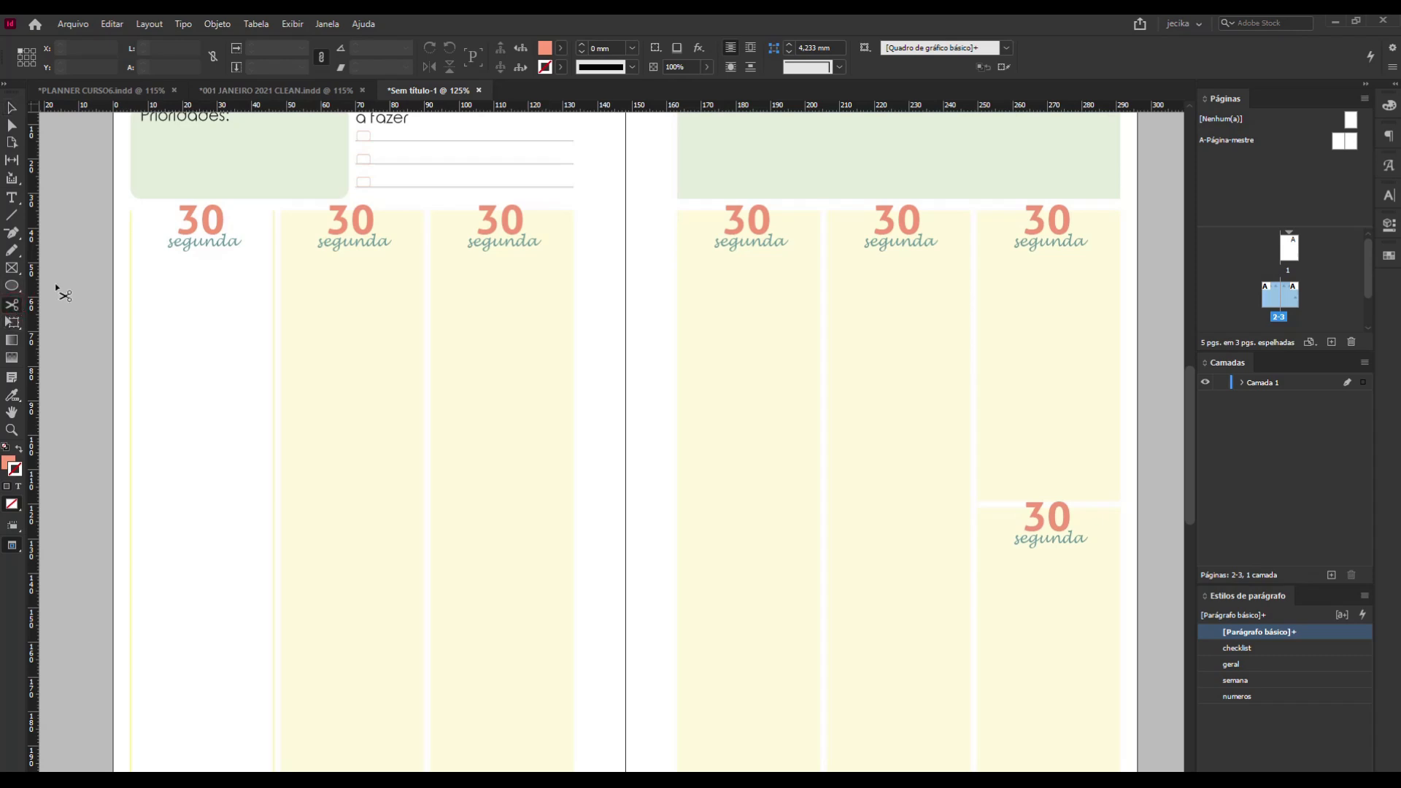
click(282, 211)
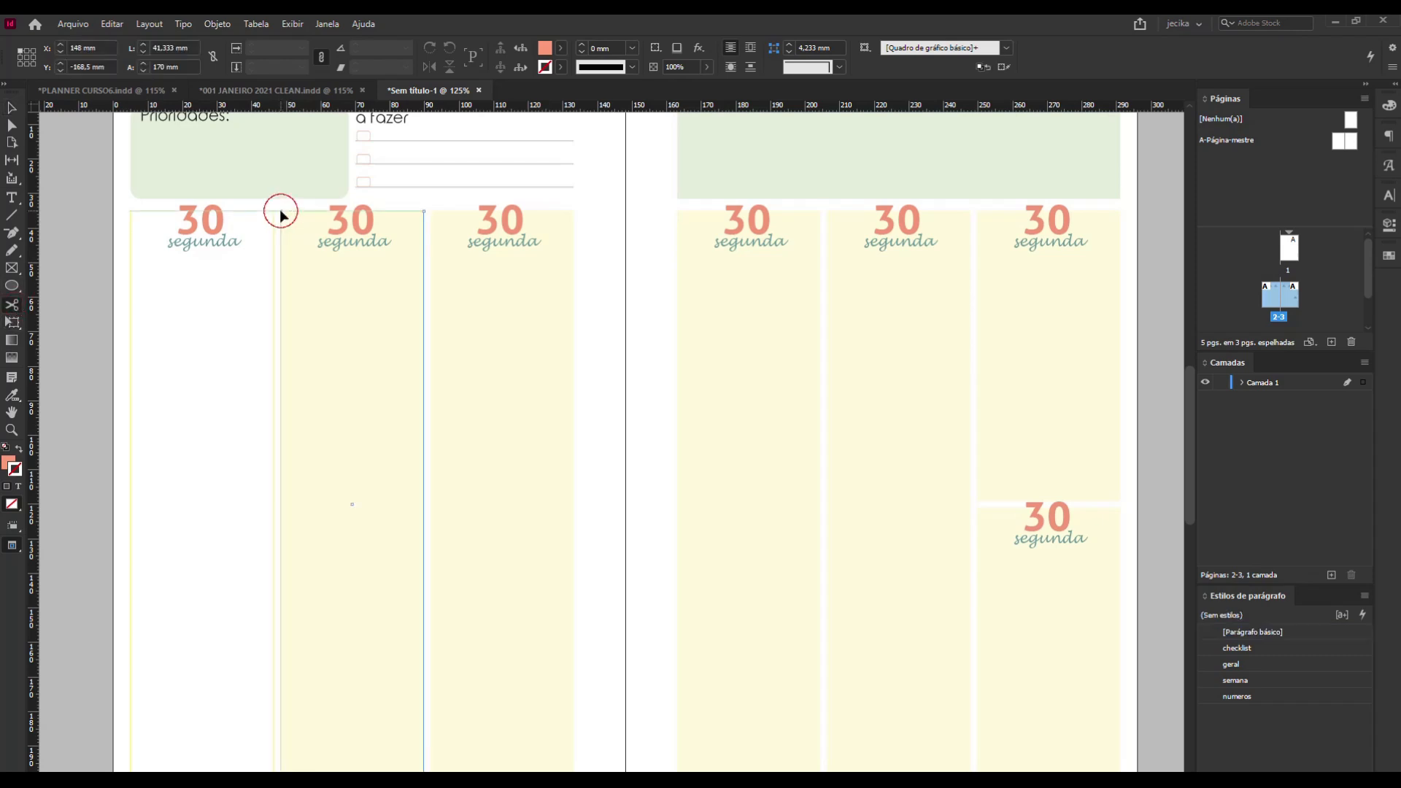
click(424, 210)
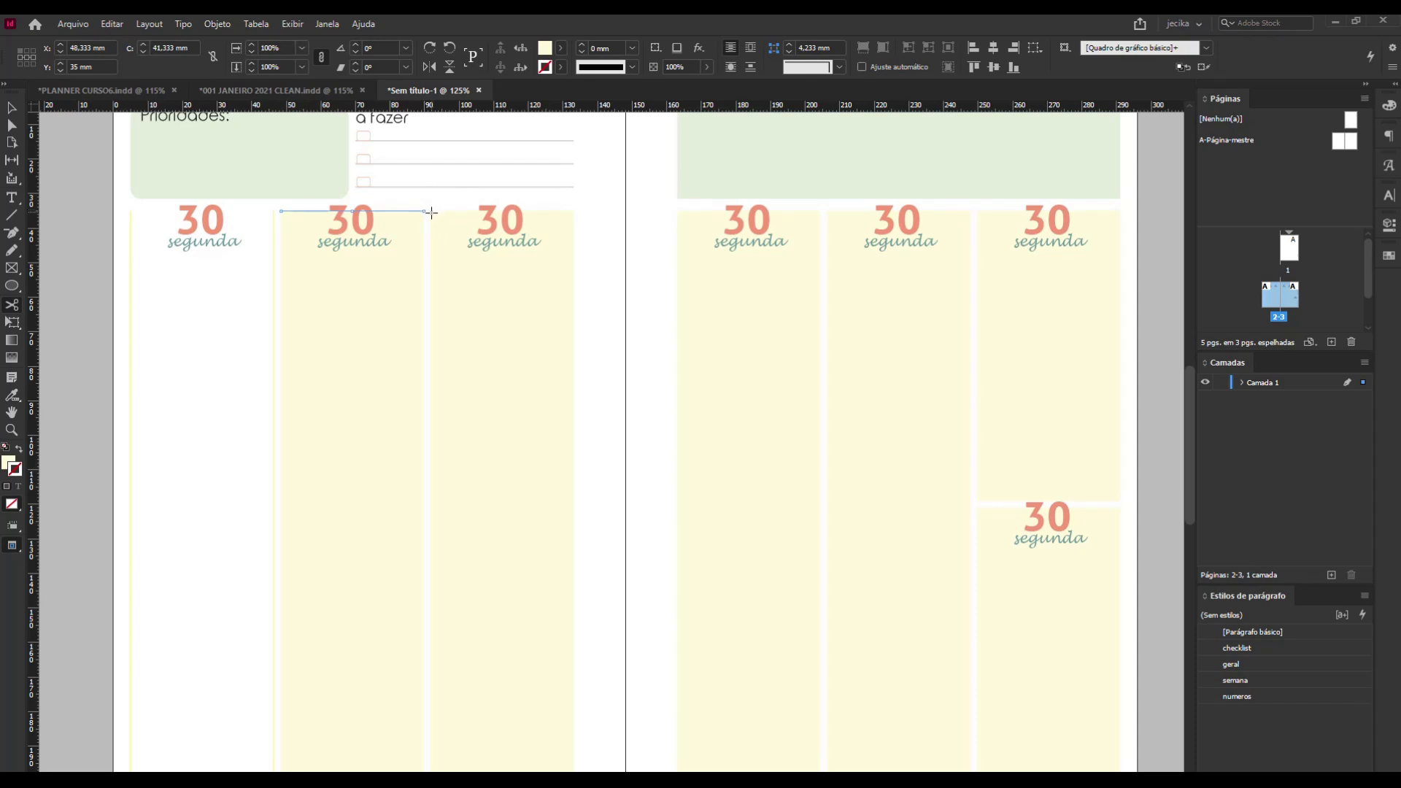
click(431, 212)
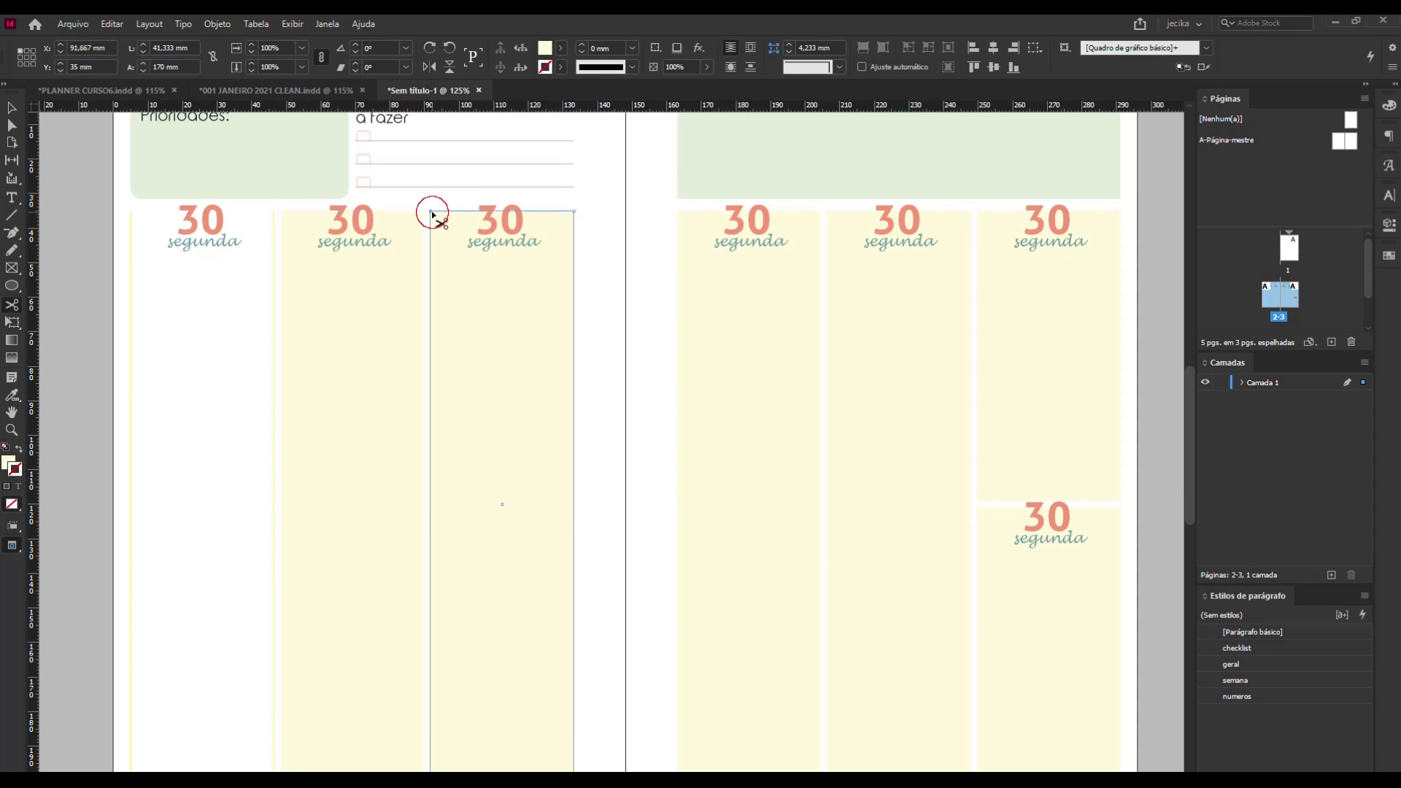
click(574, 212)
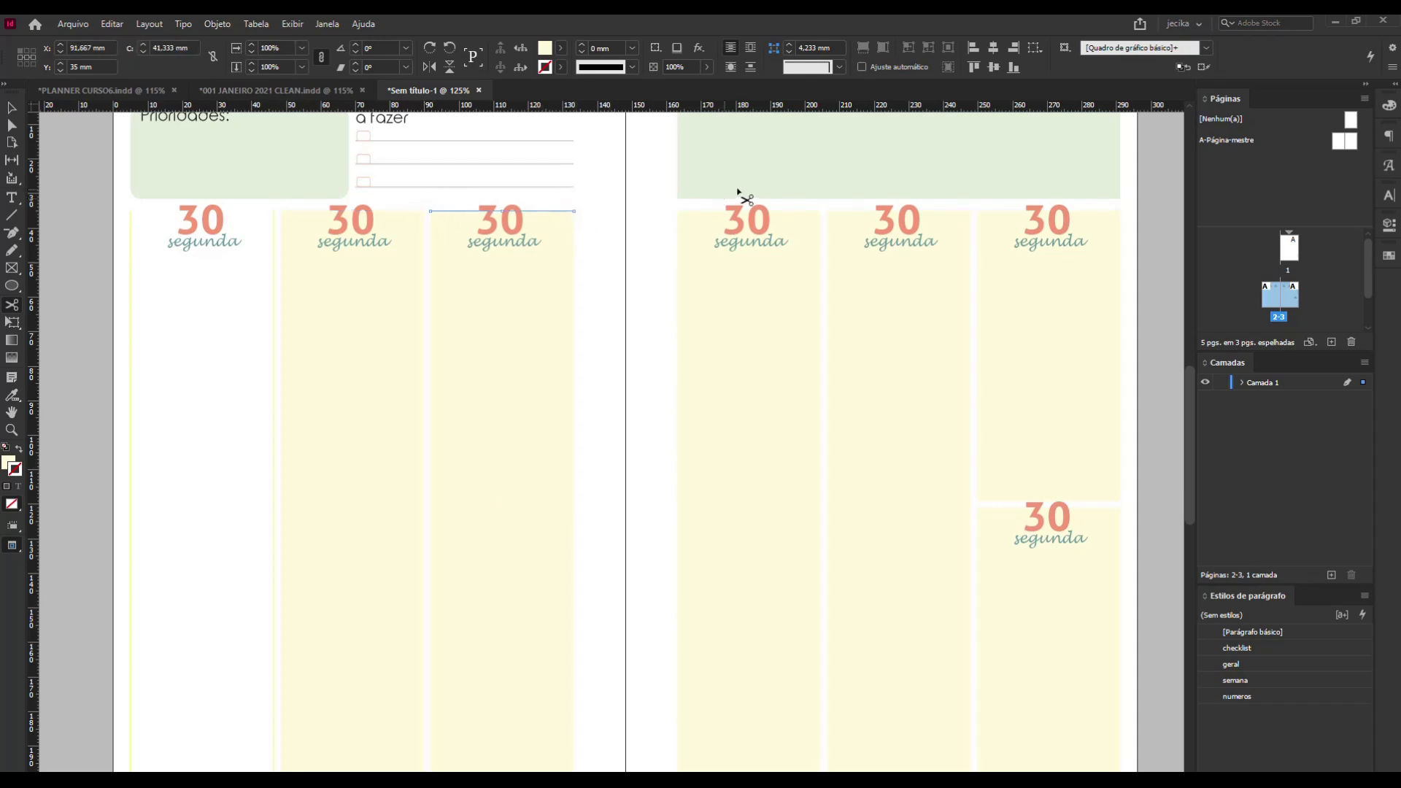
Cut the three upper day columns on the right-hand page at both upper corners with the Scissors tool.
click(679, 210)
click(821, 211)
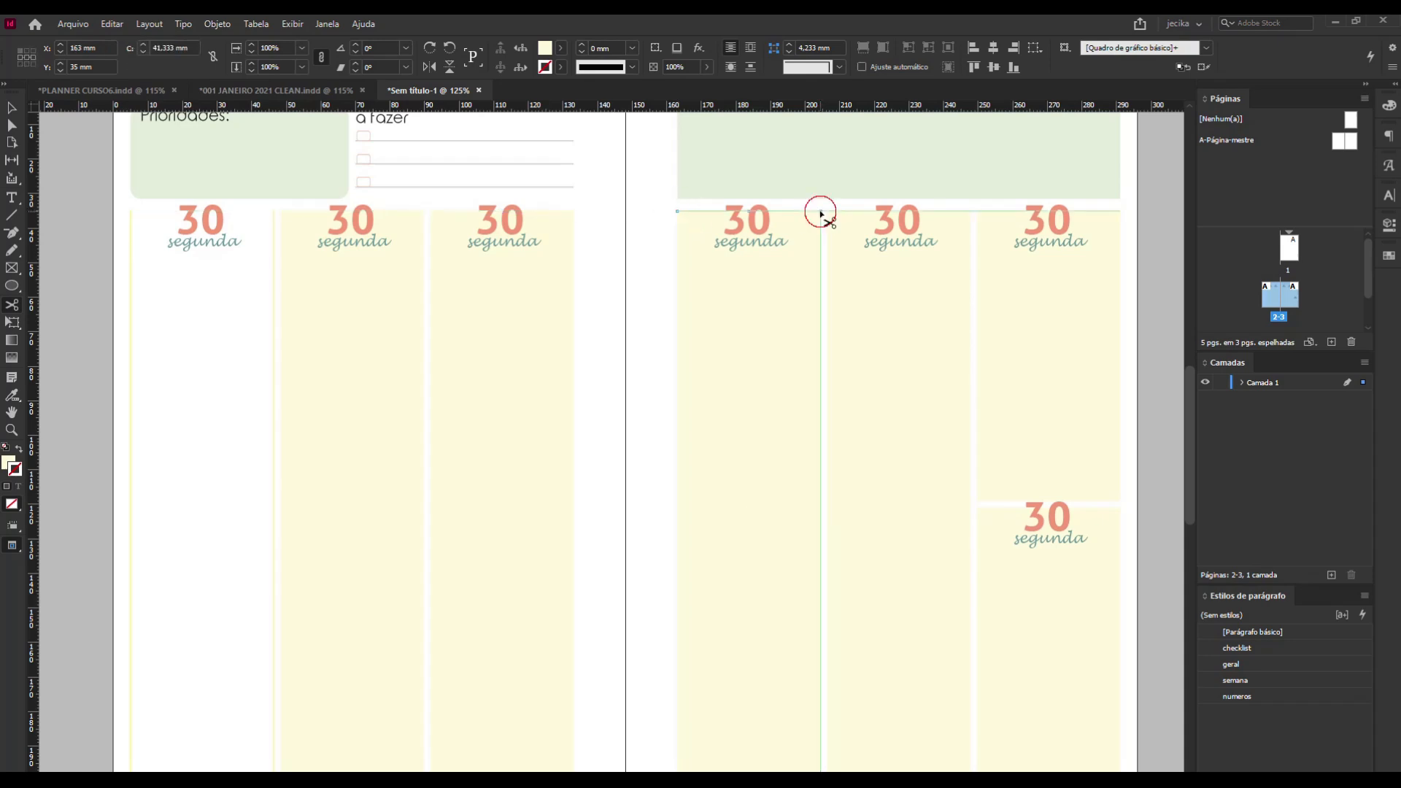
click(828, 211)
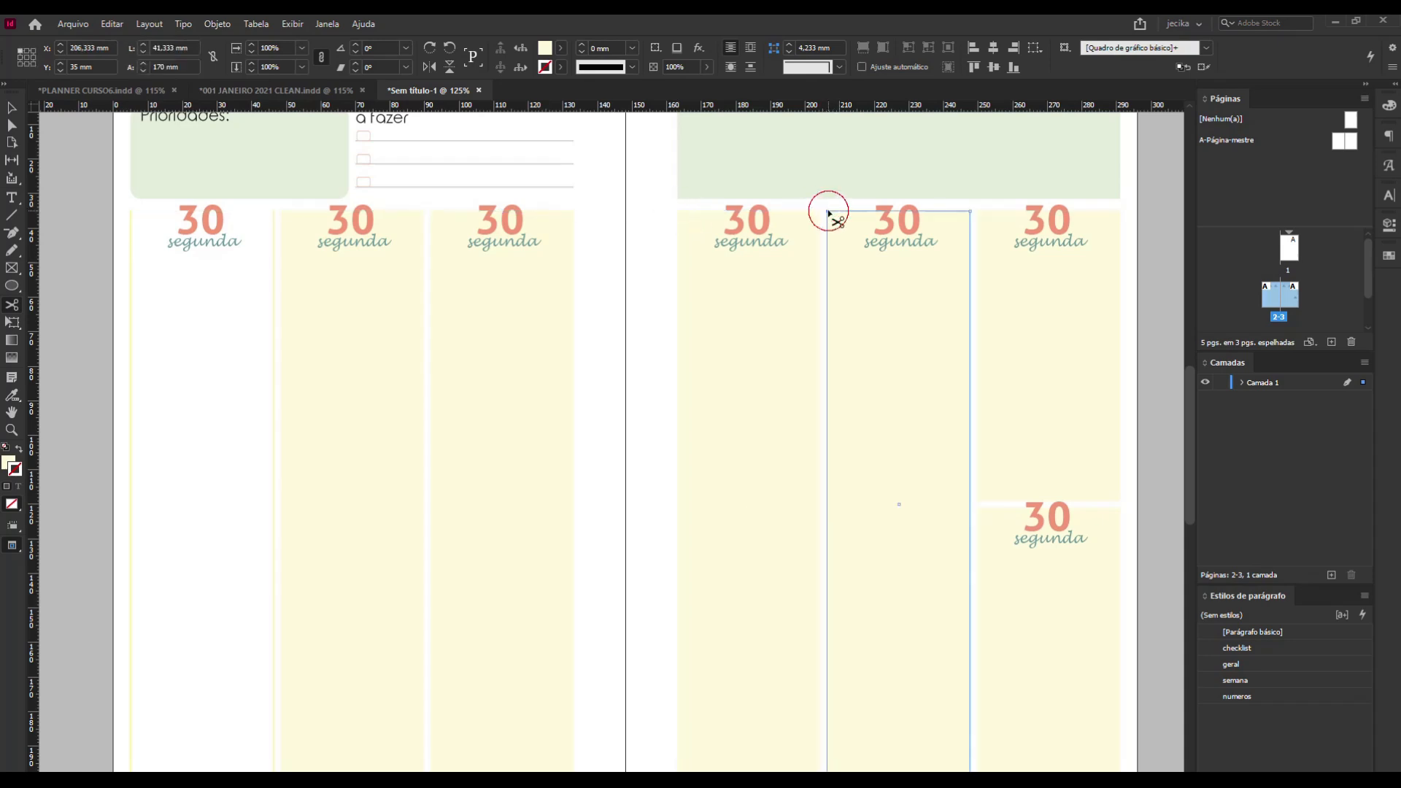
click(972, 210)
click(978, 212)
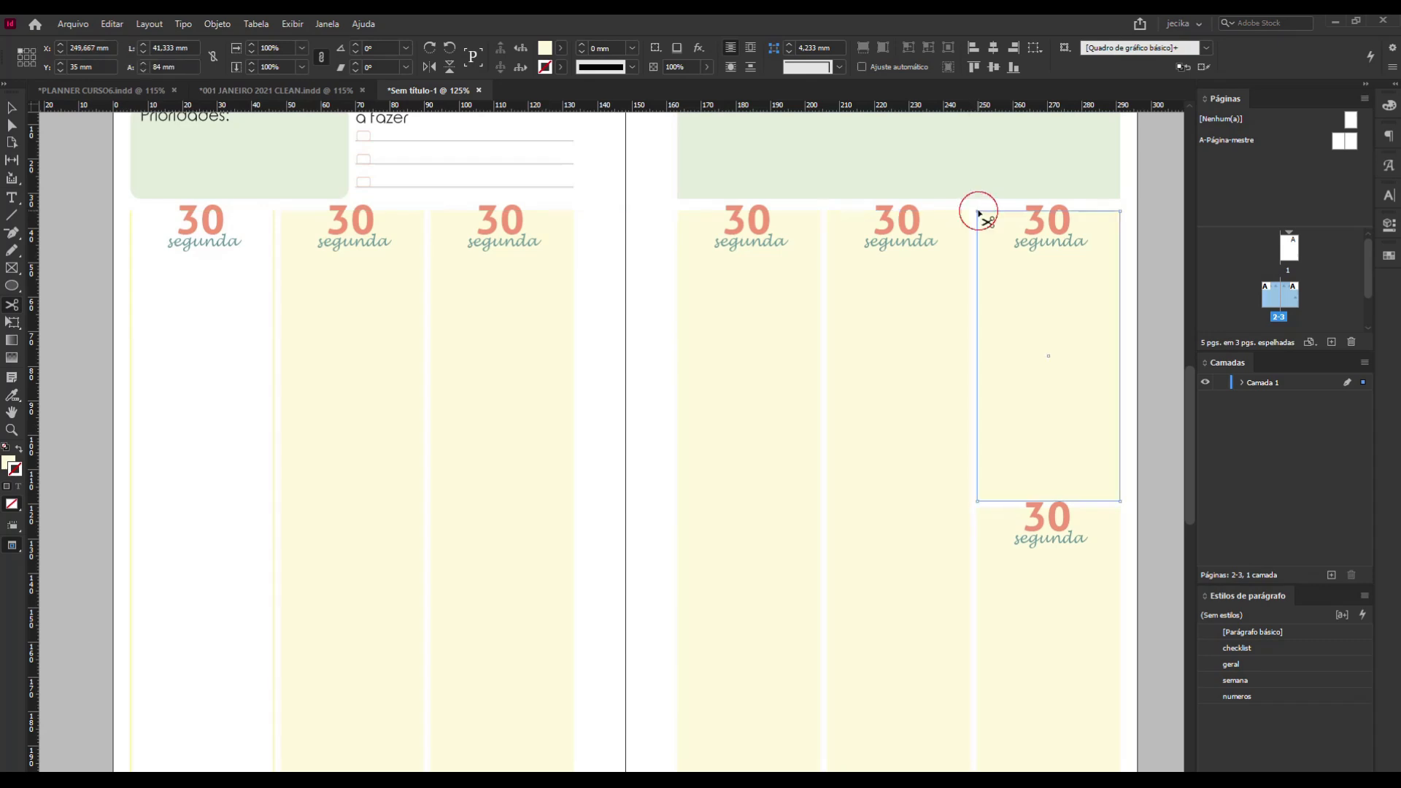
click(1120, 210)
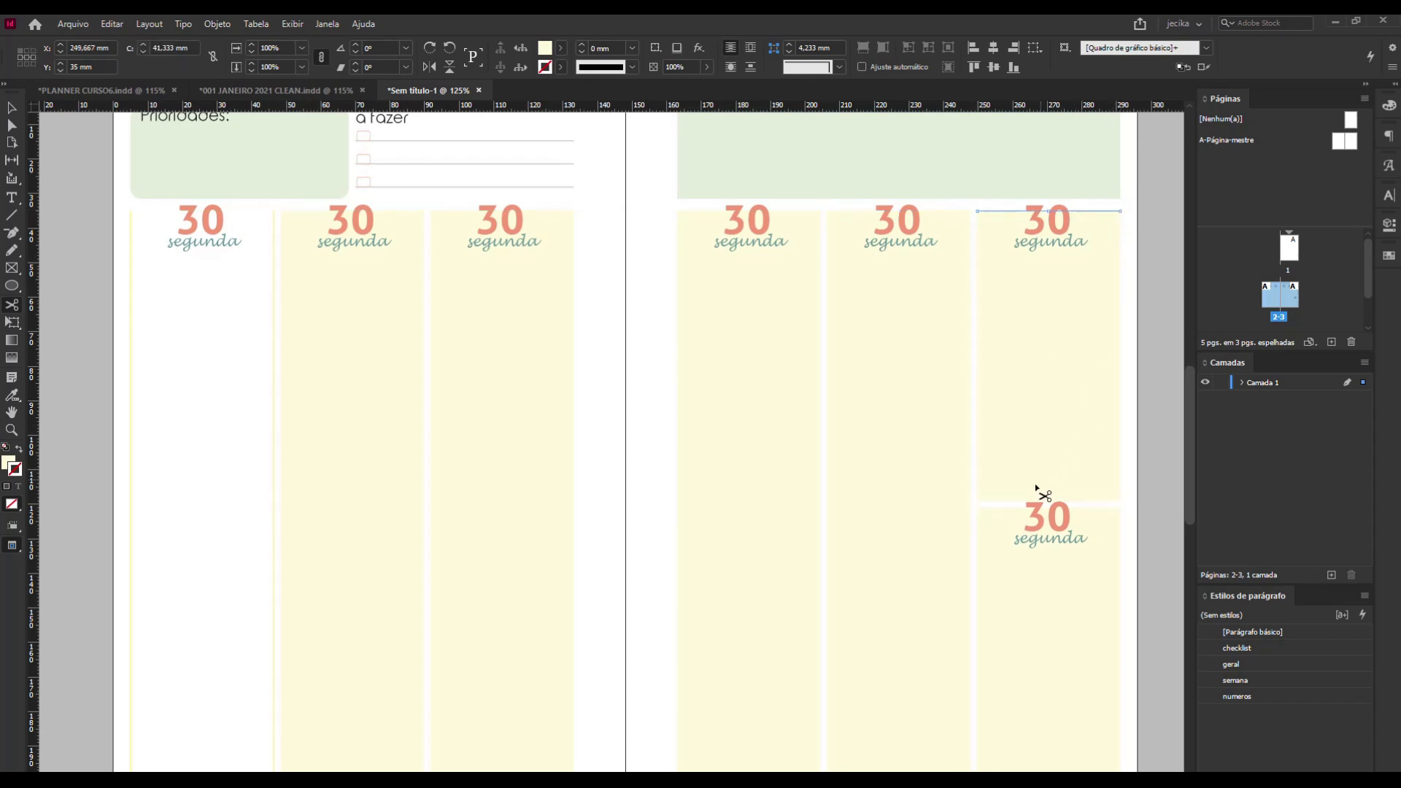
Cut the lower day column on the right-hand page at both upper corners and delete its top edge.
click(978, 508)
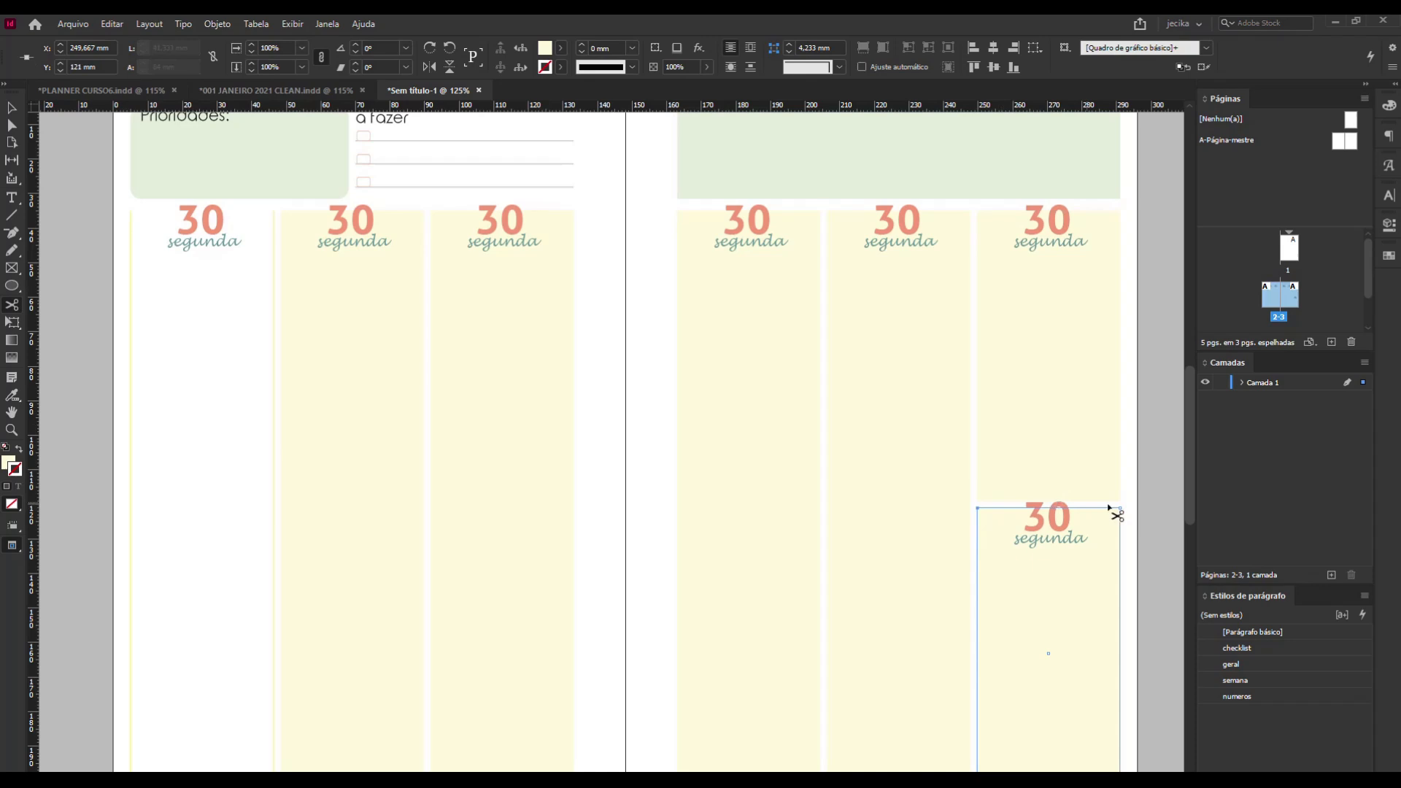
click(1119, 508)
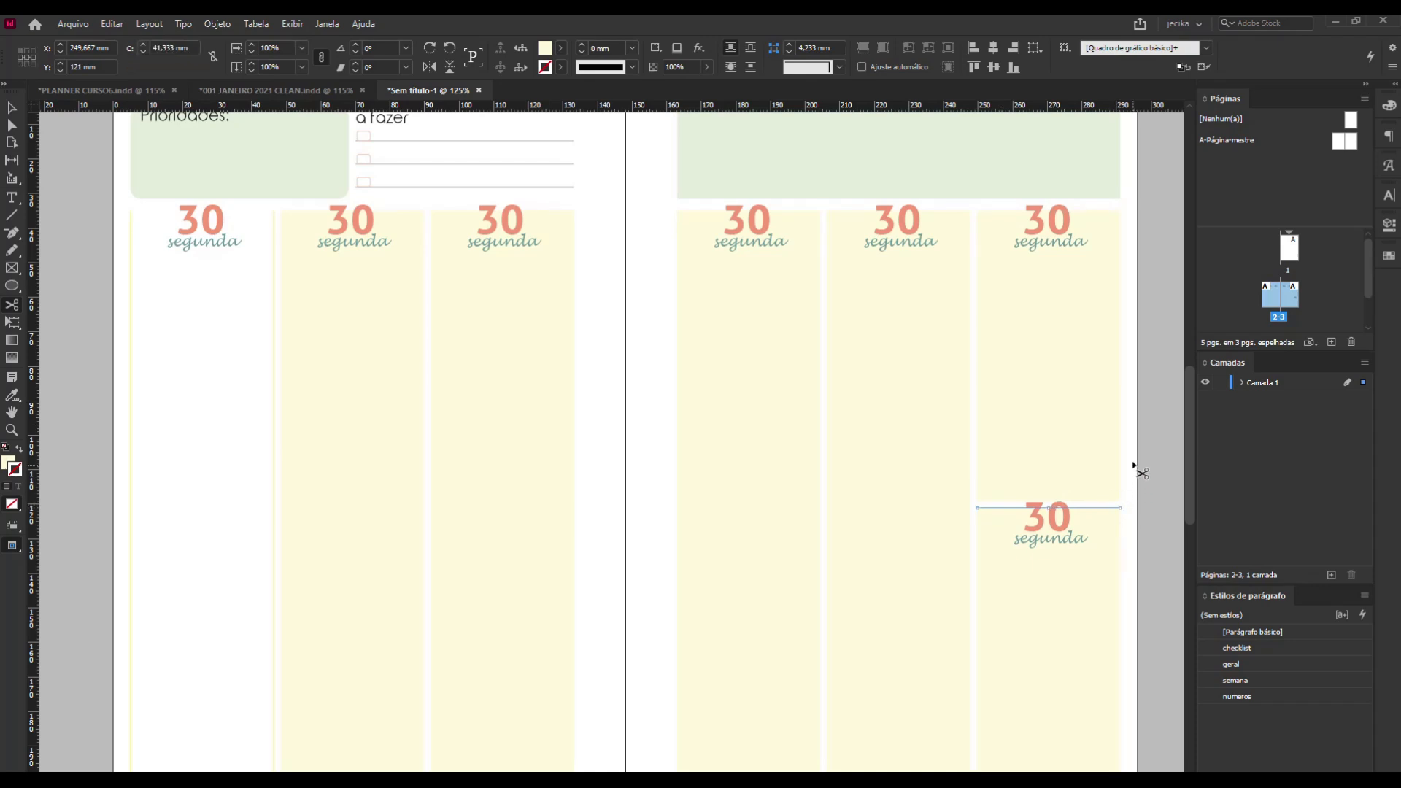
key(Delete)
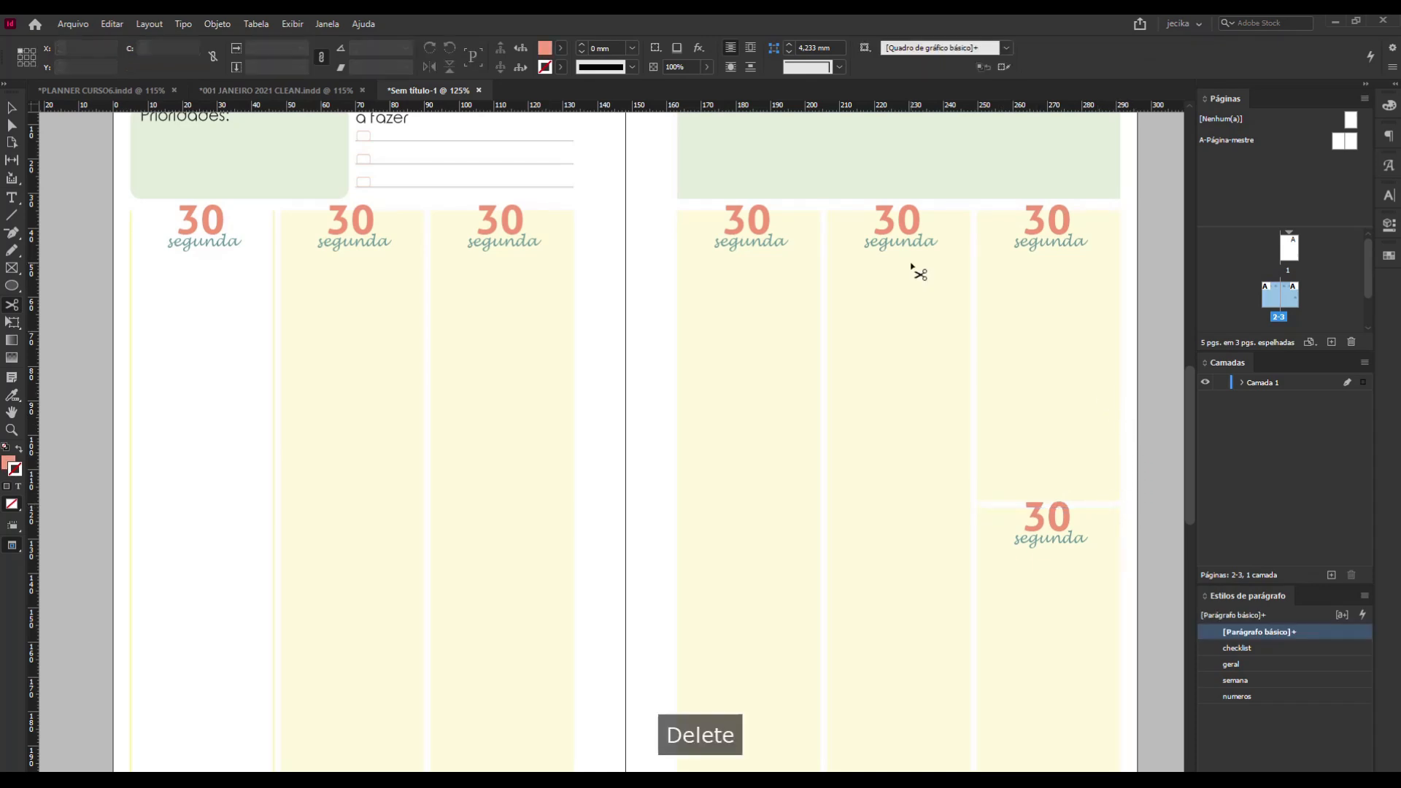
Delete the cut top edges of the remaining day columns on both pages.
click(12, 108)
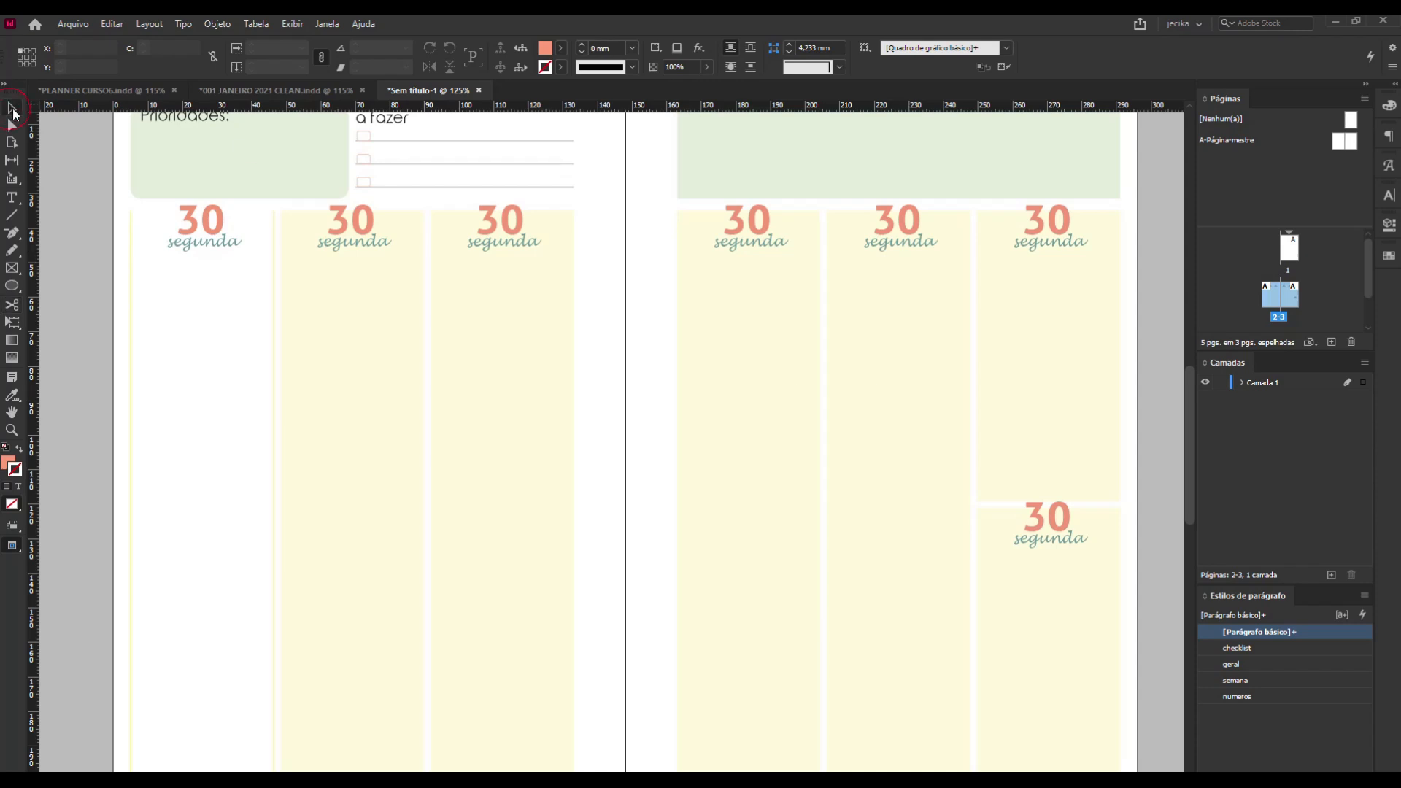
click(418, 212)
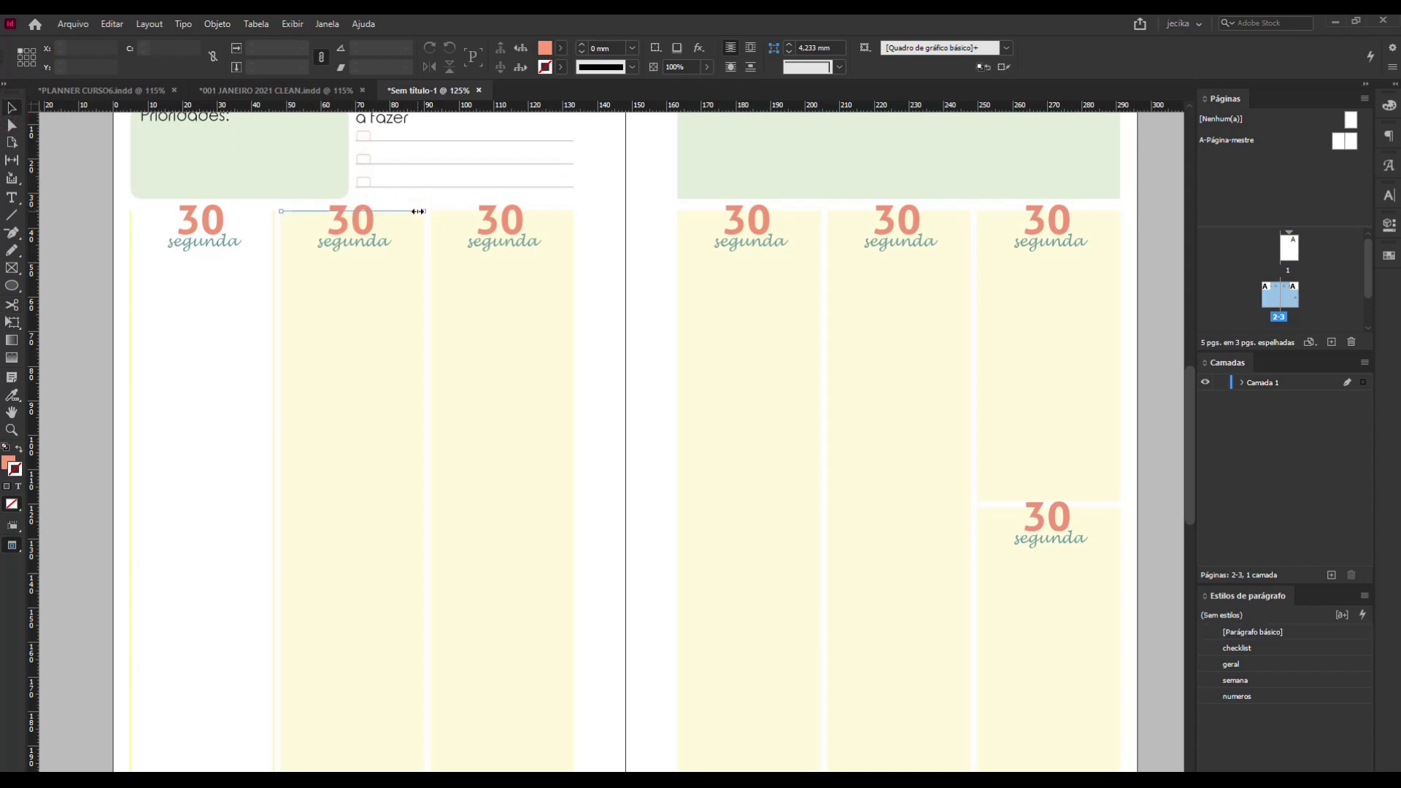
key(Delete)
click(458, 211)
key(Delete)
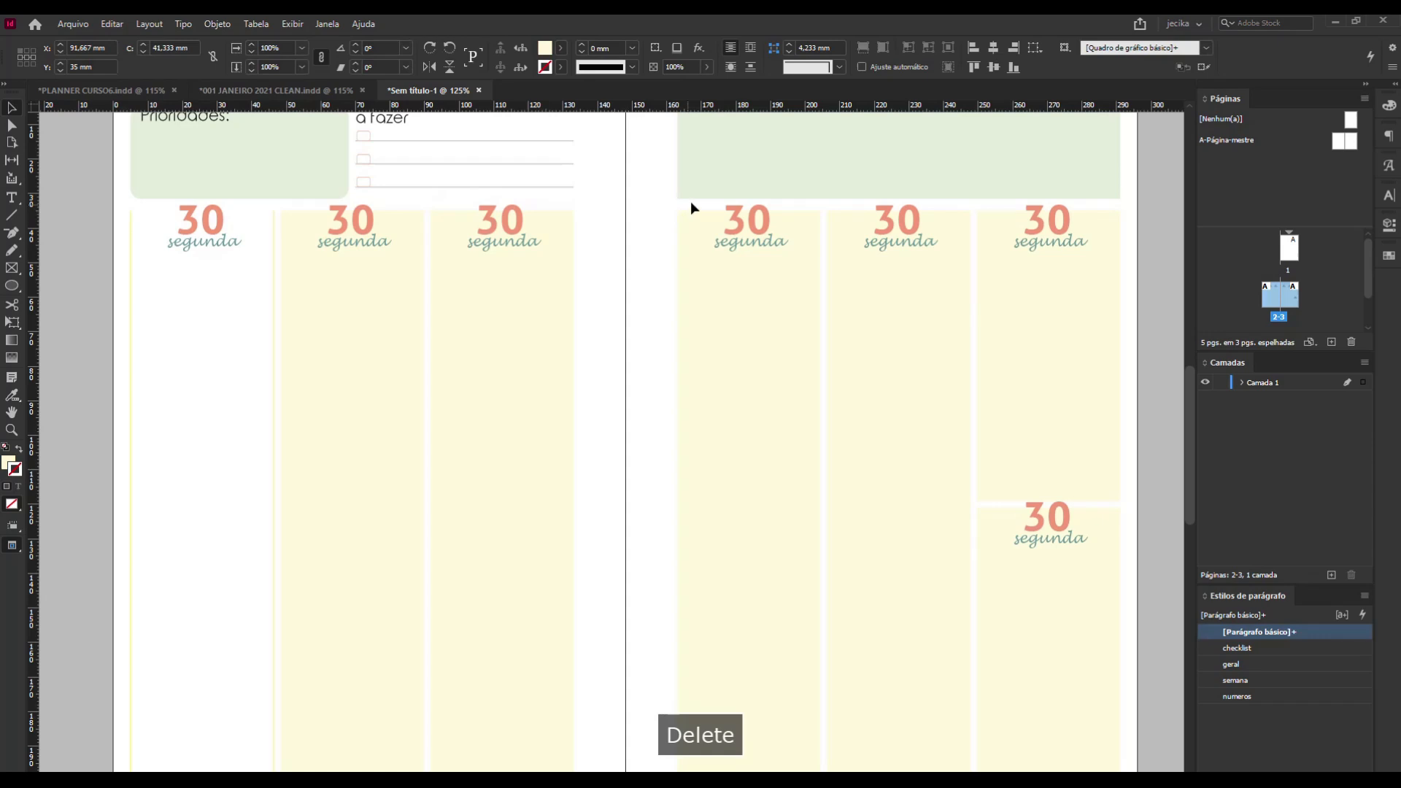
click(699, 211)
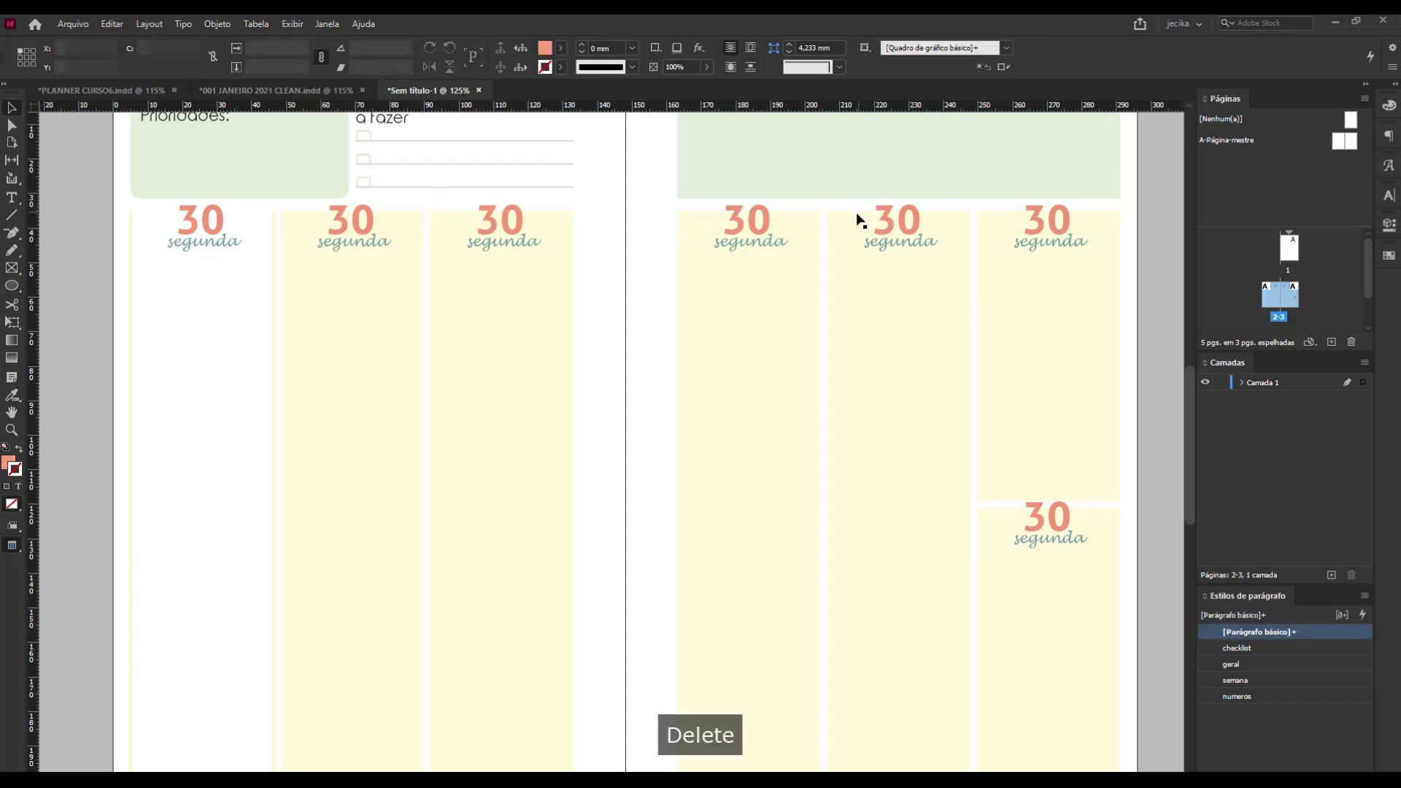
key(Delete)
click(1006, 212)
key(Delete)
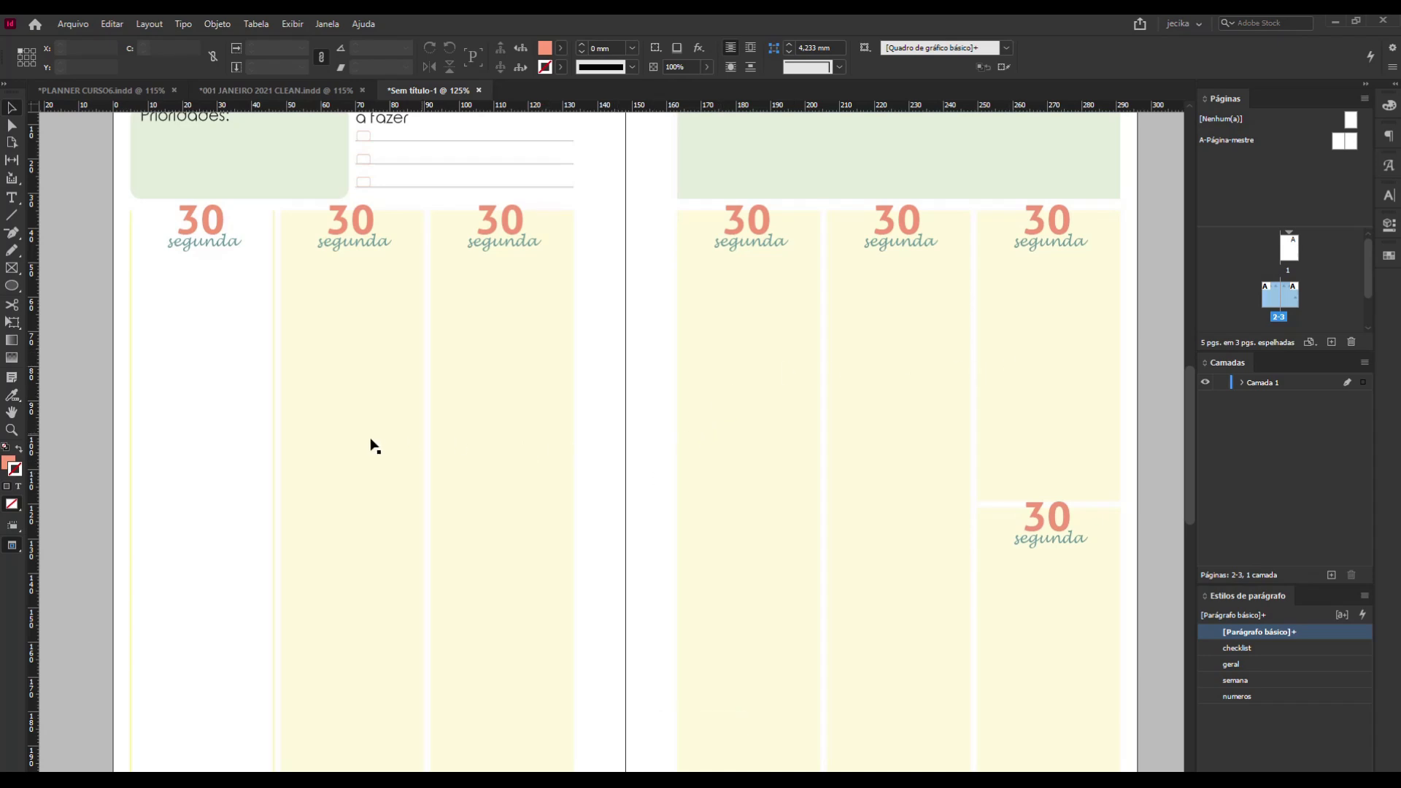
Swap the fill and stroke colours of the five upper day columns that are still filled yellow, and deselect them.
drag(278, 391, 1096, 432)
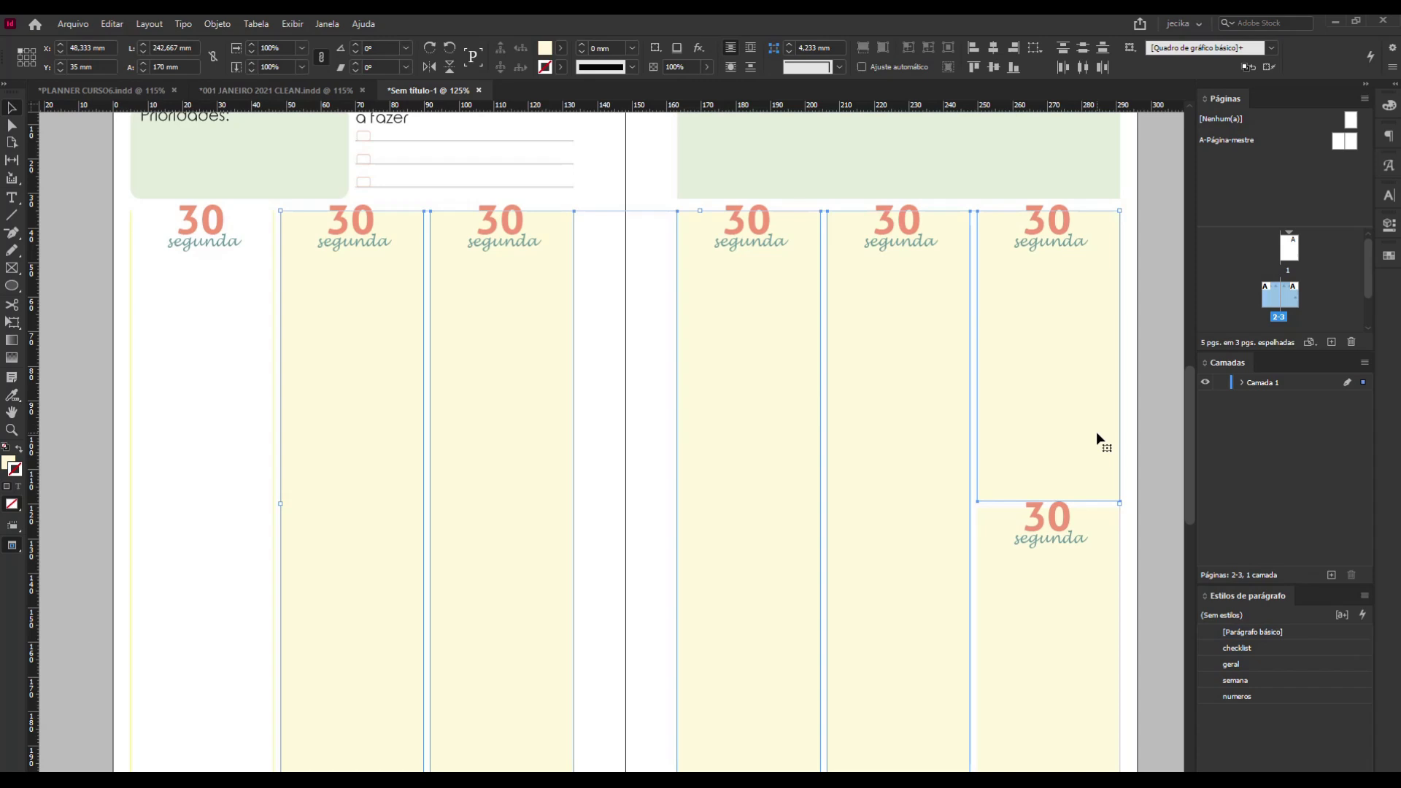
click(561, 49)
click(560, 47)
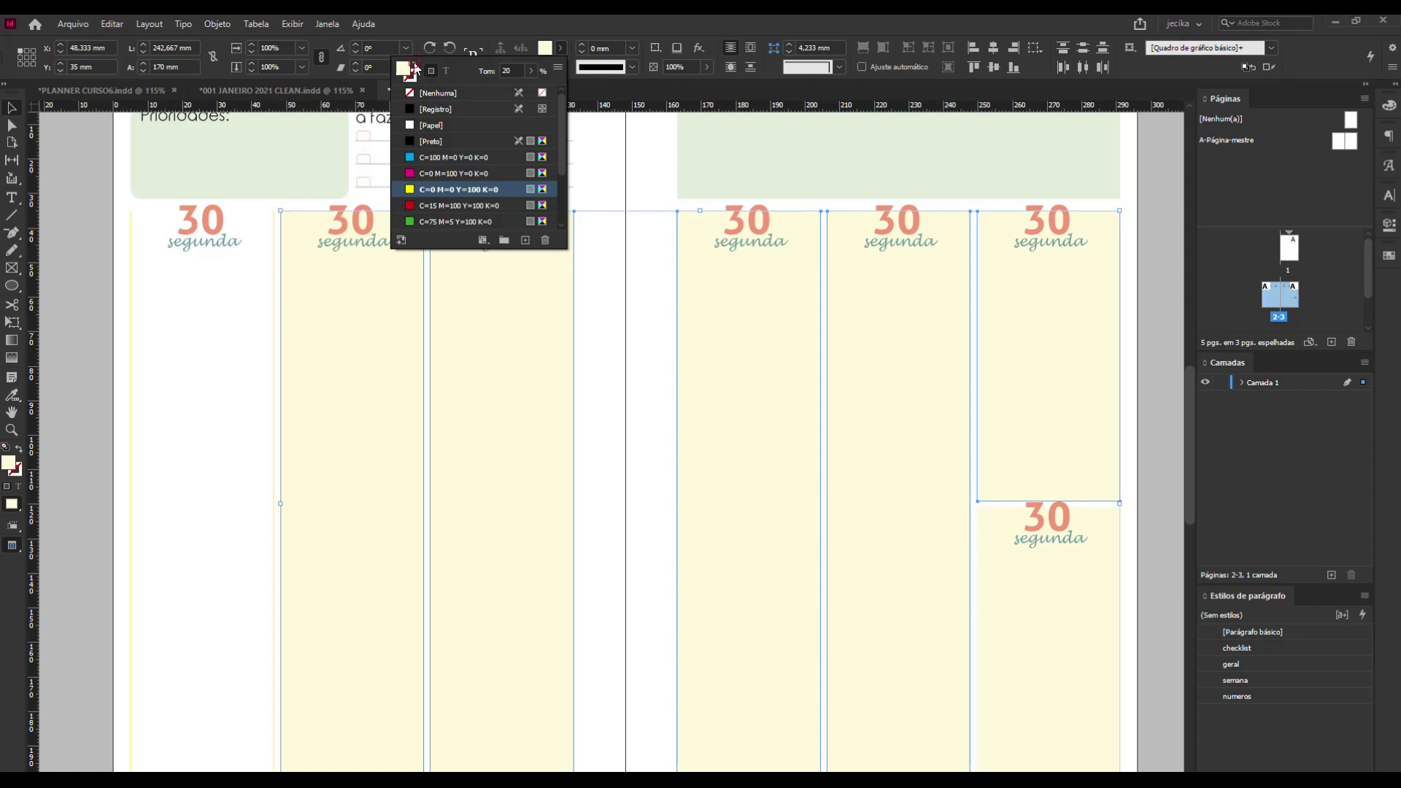
click(438, 93)
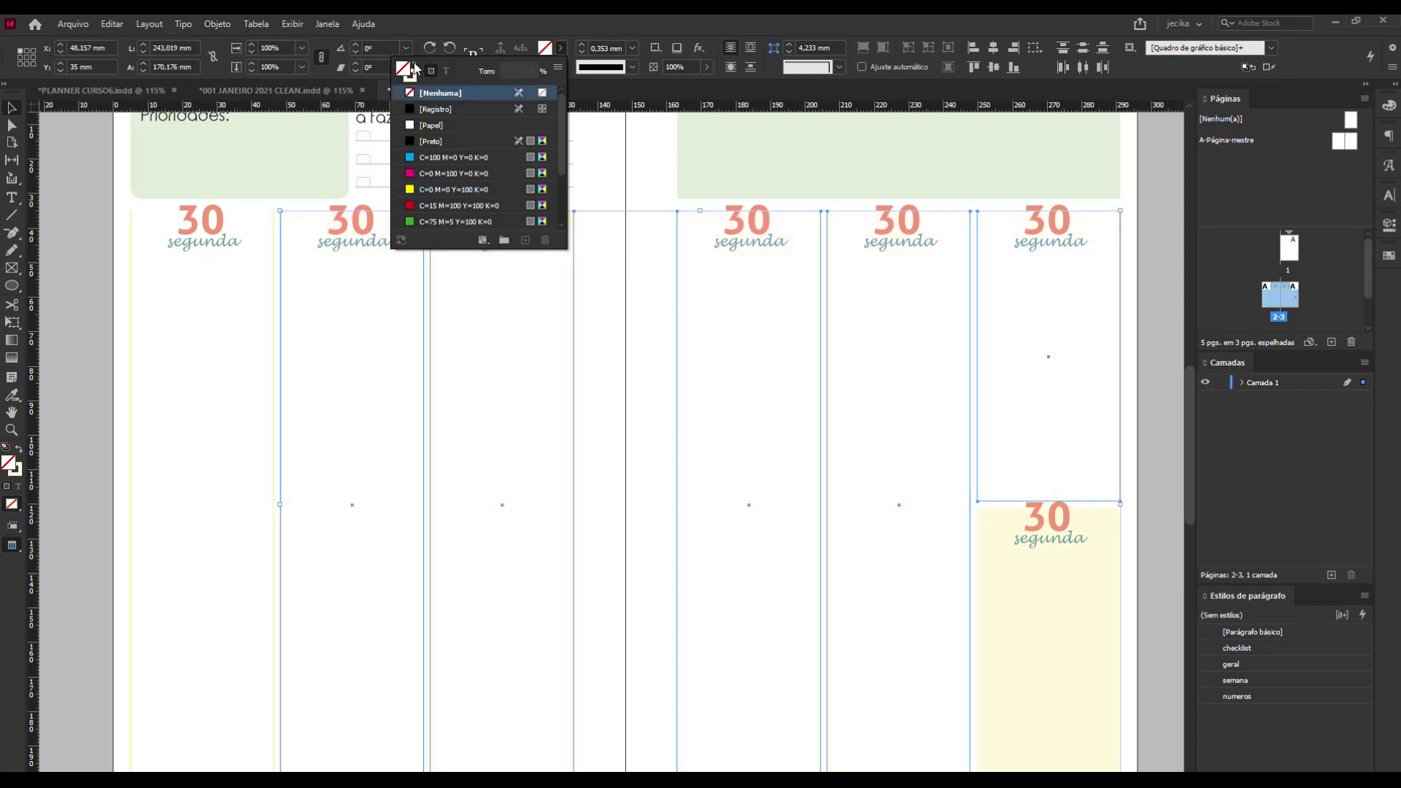
click(654, 146)
Check the first day column's stroke tint and apply the same 58% tint to the other five outlined columns.
click(272, 353)
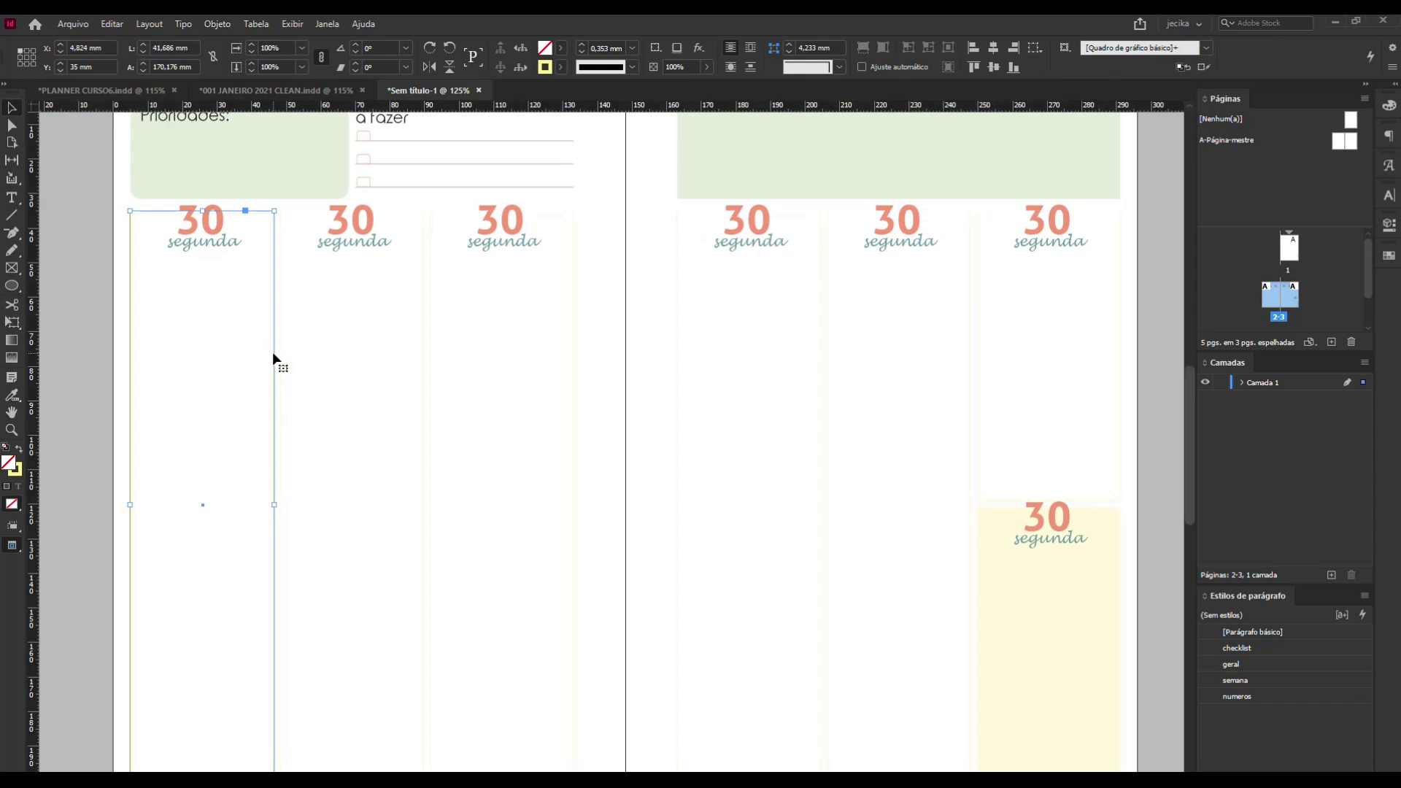
click(560, 66)
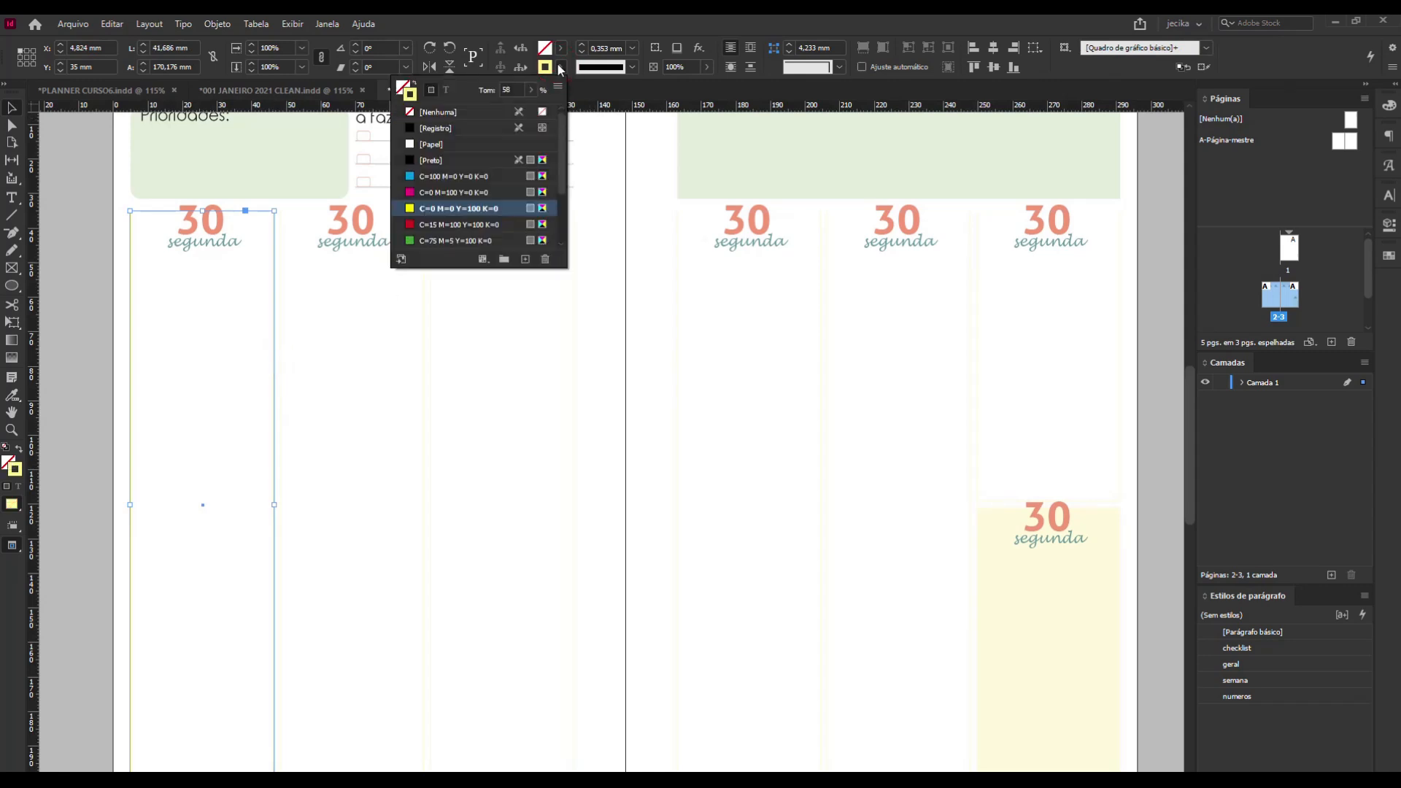
click(630, 370)
drag(1136, 415, 362, 323)
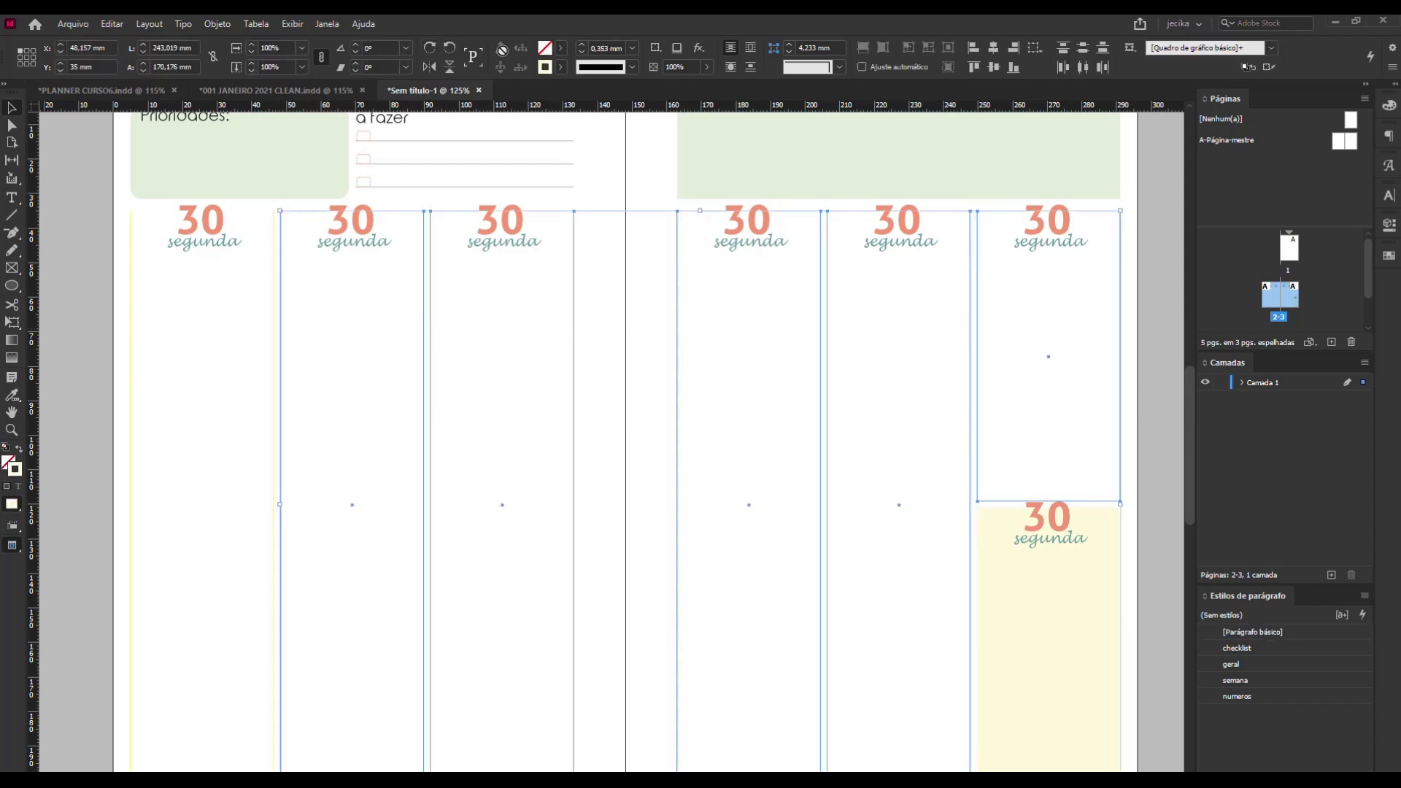
click(561, 67)
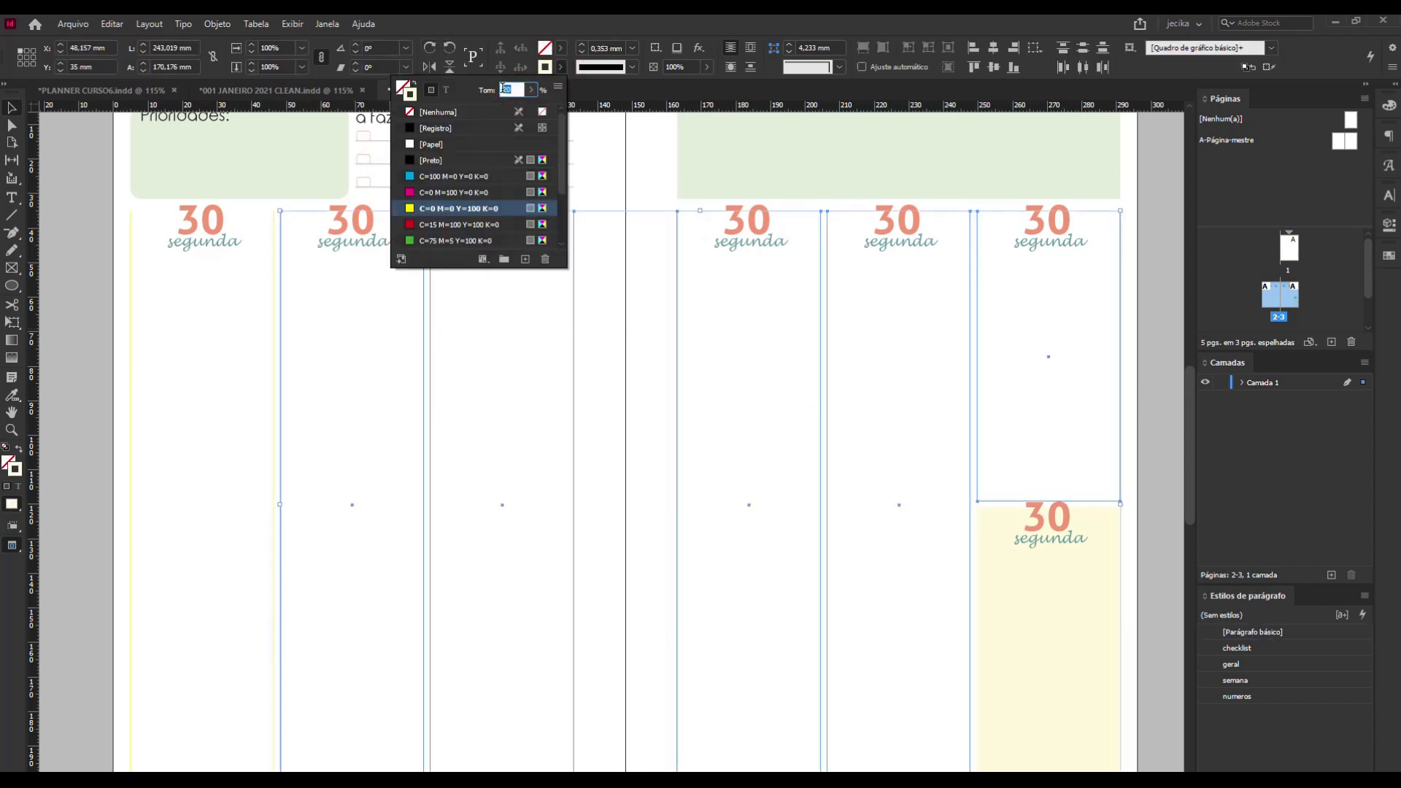
key(Return)
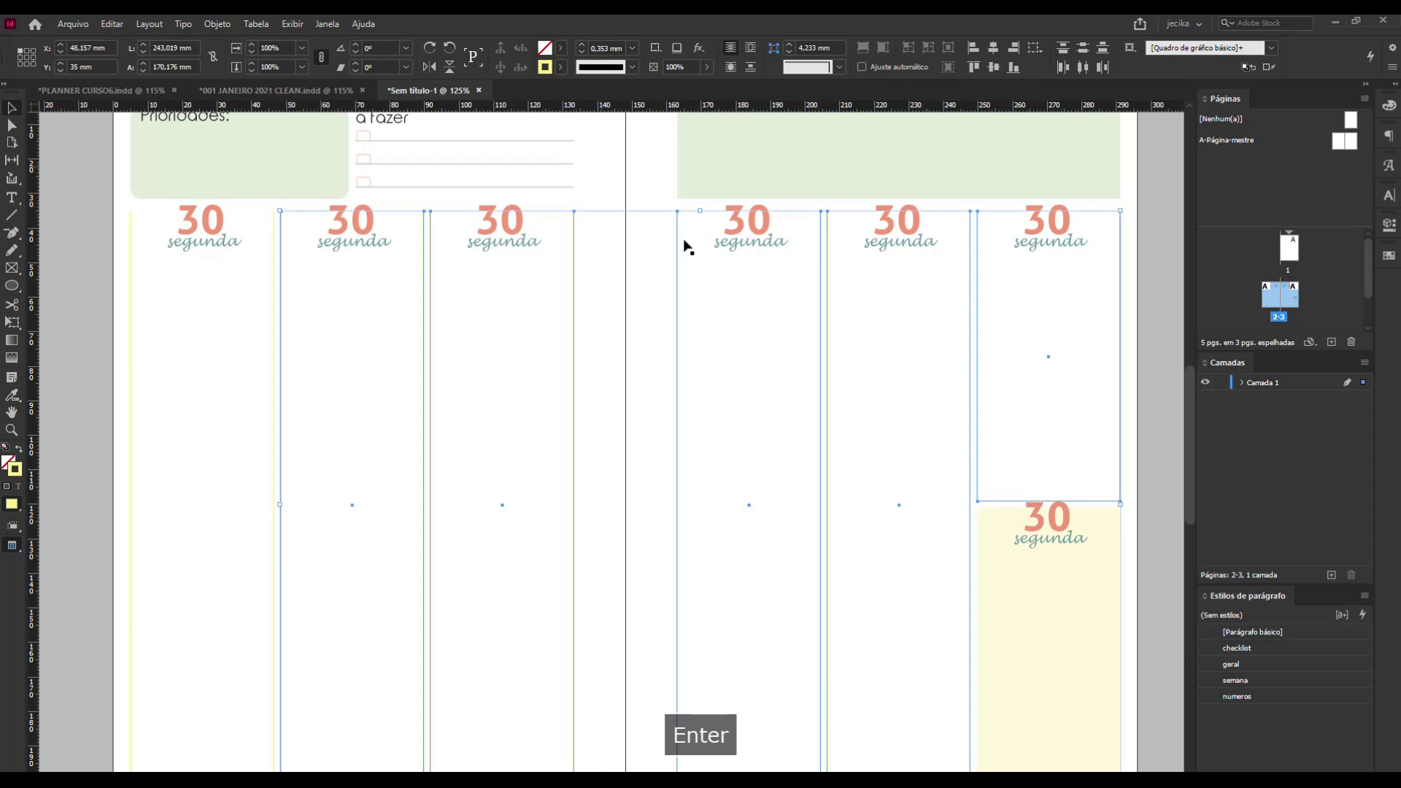
Swap the fill and stroke colours of the lower day column on the right-hand page and match its stroke tint to the other columns.
scroll(690, 259, down, 2)
scroll(1005, 650, up, 1)
click(1040, 624)
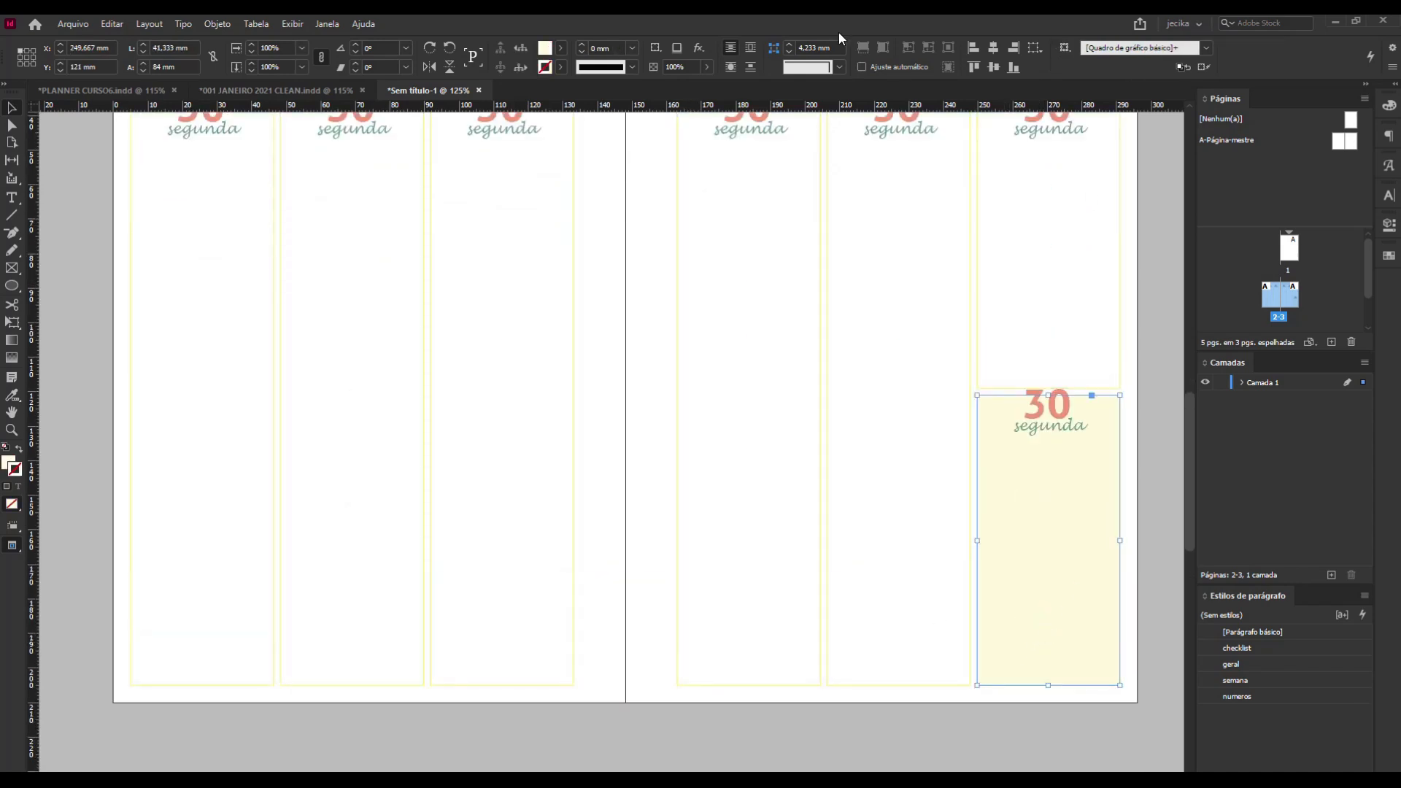
scroll(563, 305, up, 2)
click(561, 48)
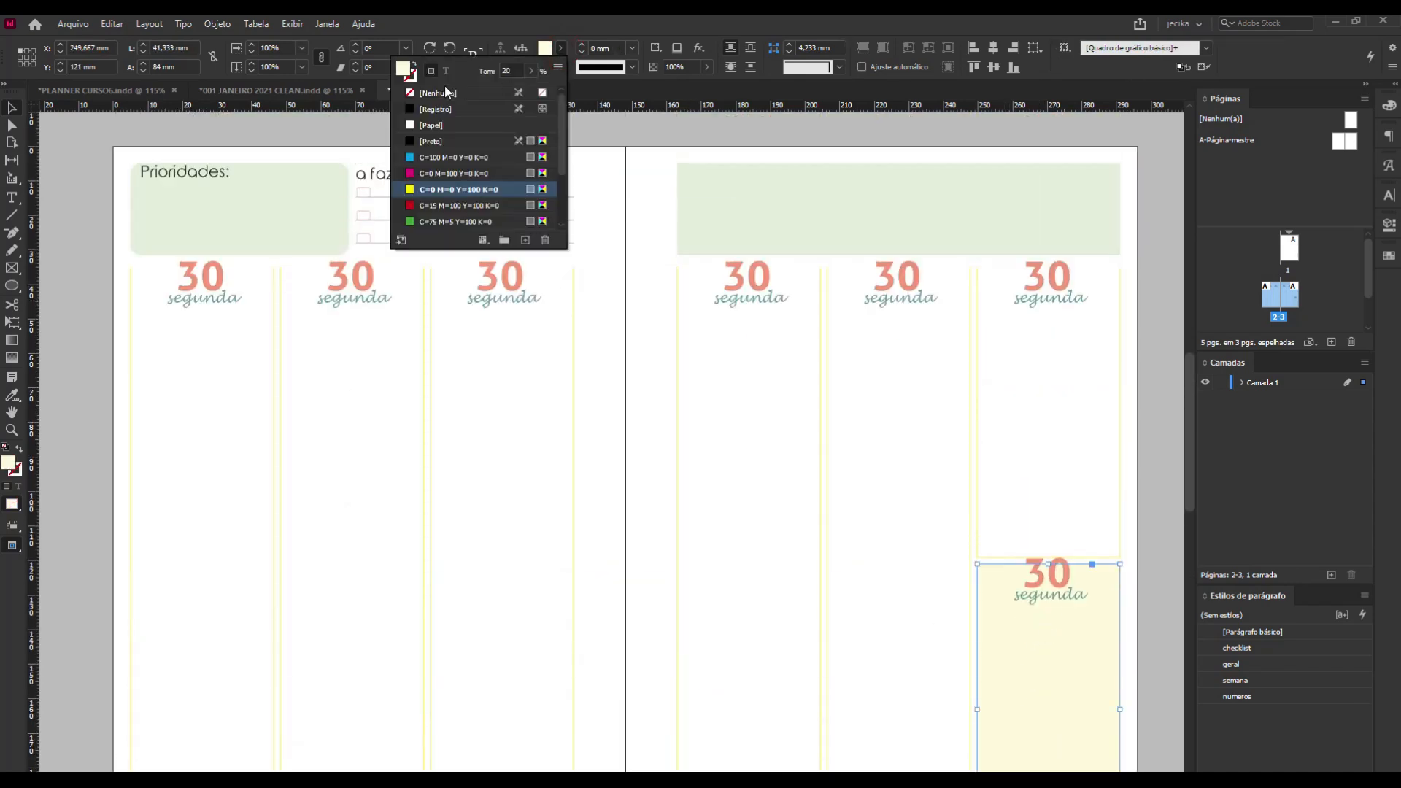
click(414, 64)
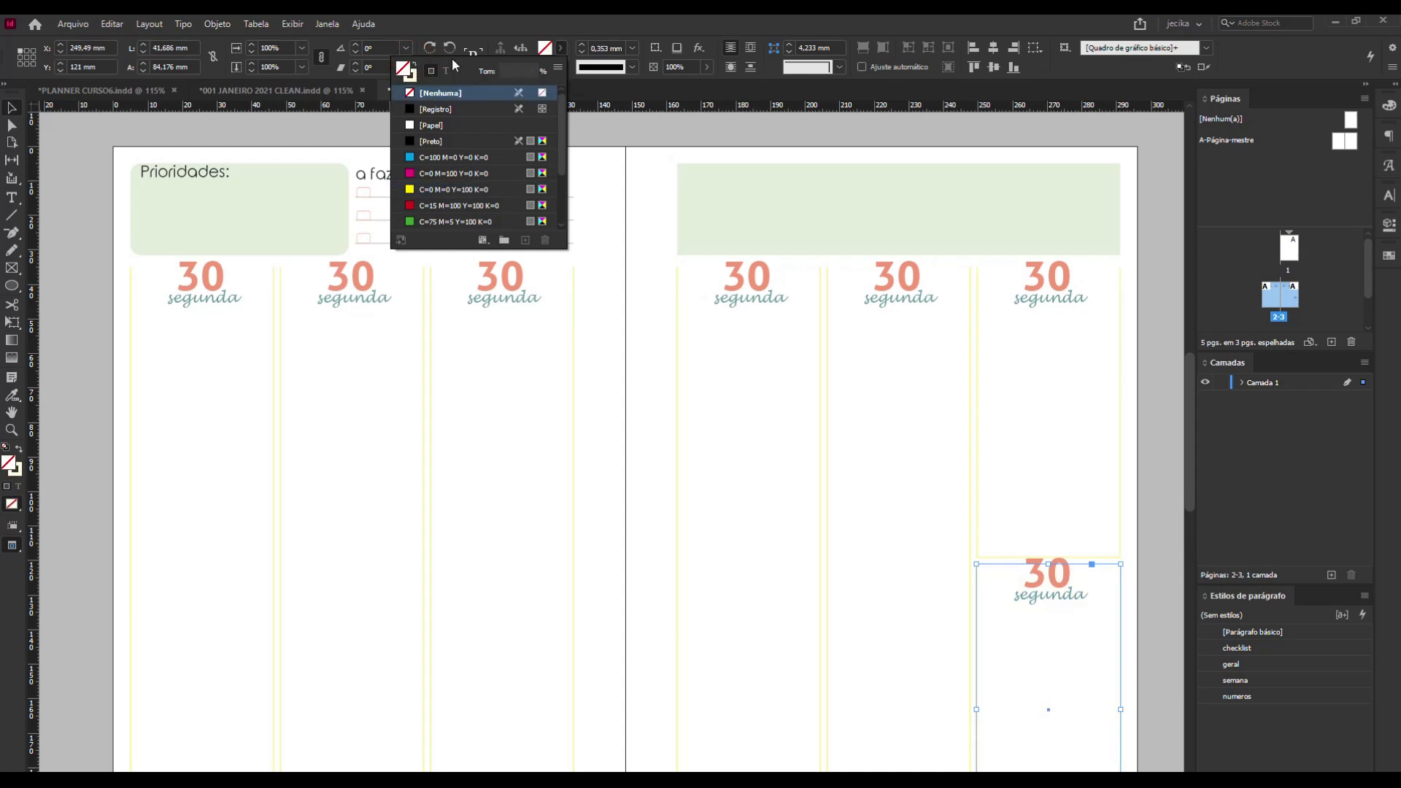
click(410, 74)
click(502, 69)
text(5)
key(Return)
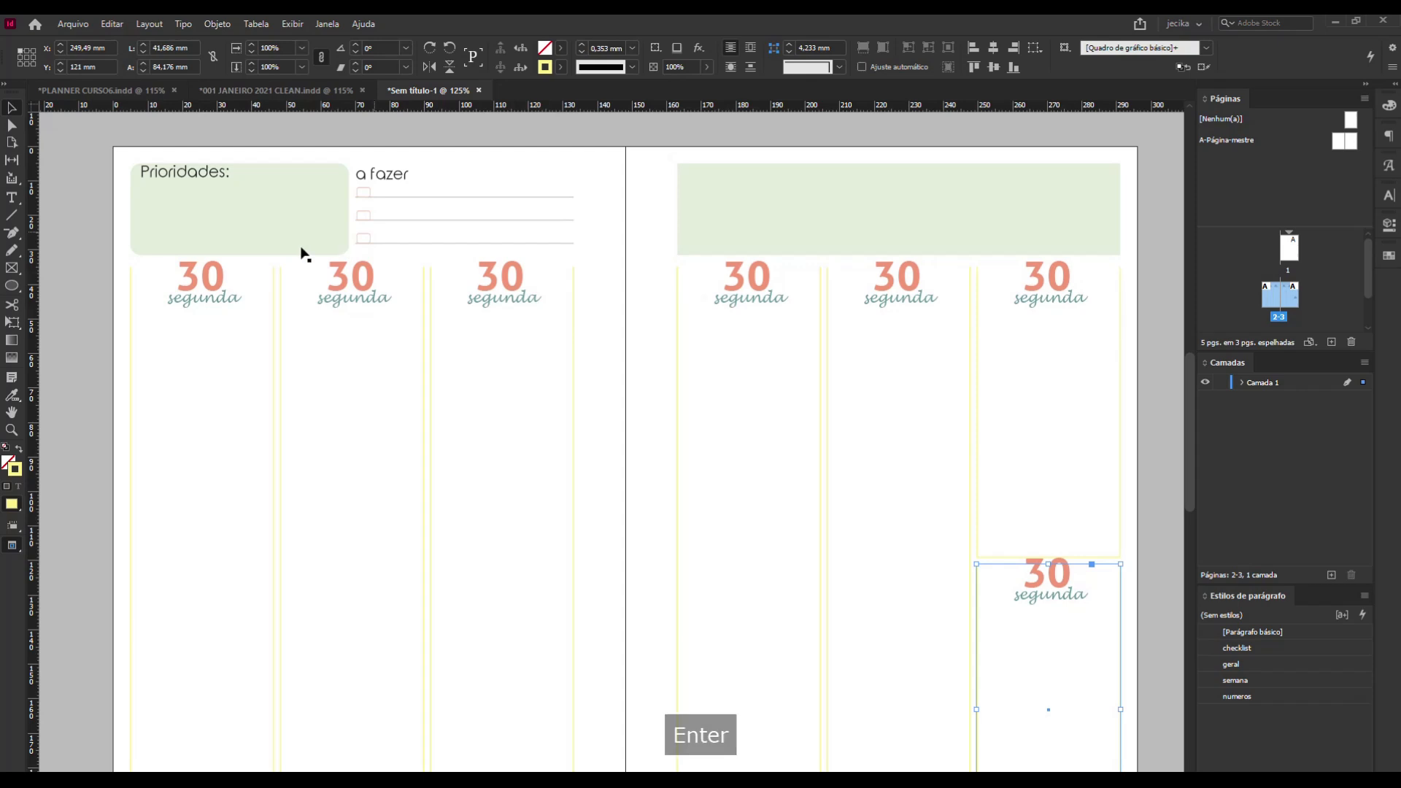
scroll(219, 234, down, 1)
click(69, 243)
scroll(525, 260, down, 1)
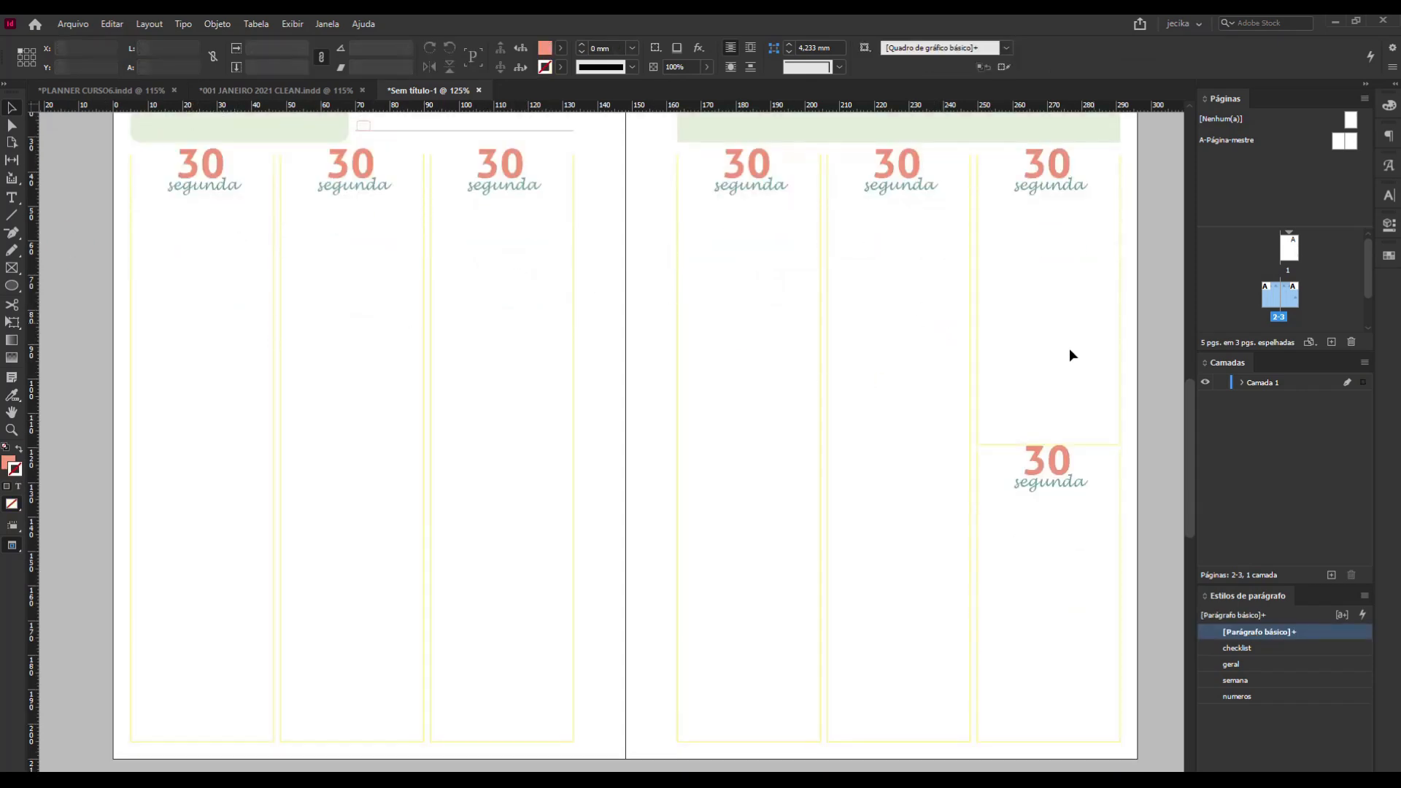
scroll(980, 409, up, 1)
scroll(980, 408, up, 1)
scroll(980, 408, down, 1)
scroll(979, 412, down, 1)
click(618, 321)
Draw a horizontal line about 41.5 mm long across the first day column below its heading, with a black [Registro] stroke and no fill.
click(16, 221)
drag(132, 213, 276, 213)
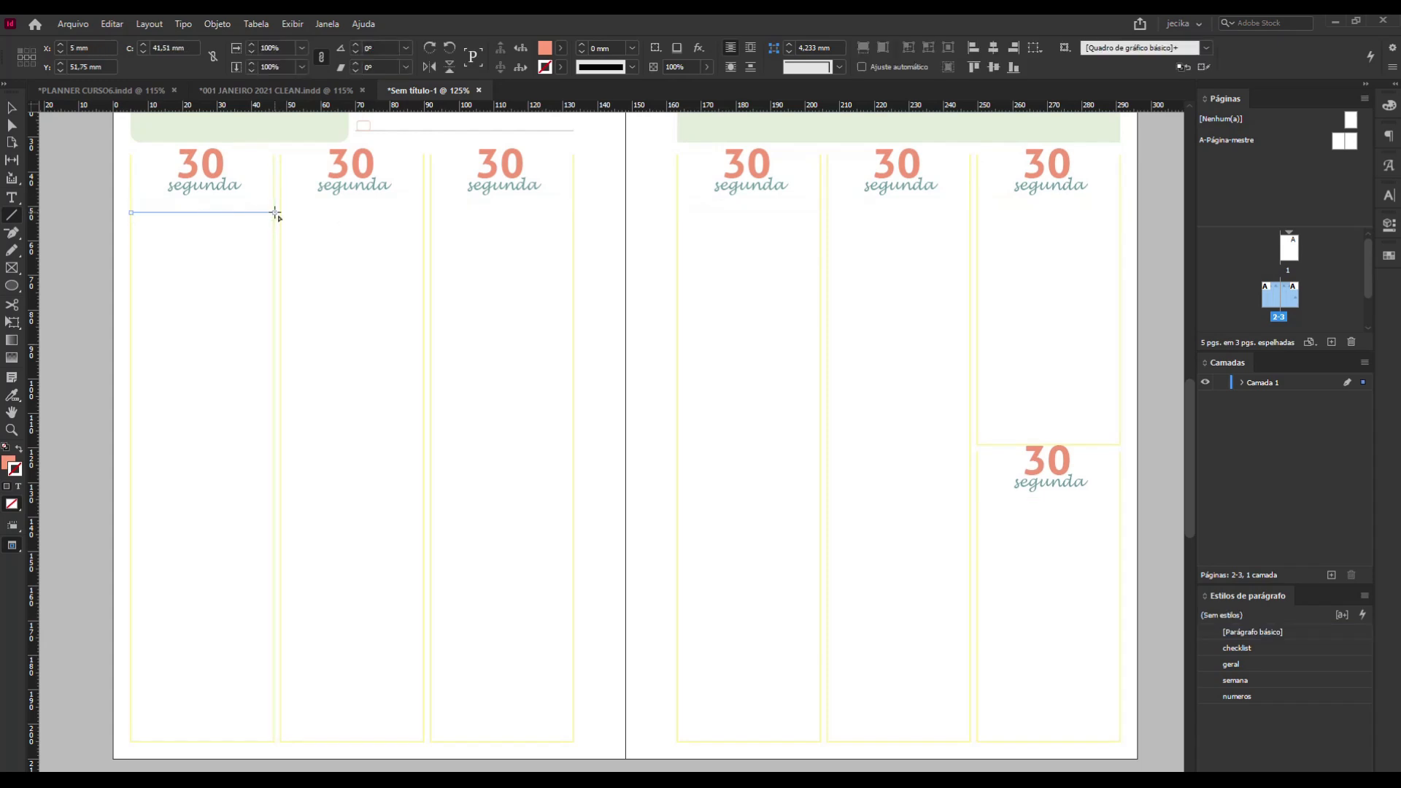
click(562, 49)
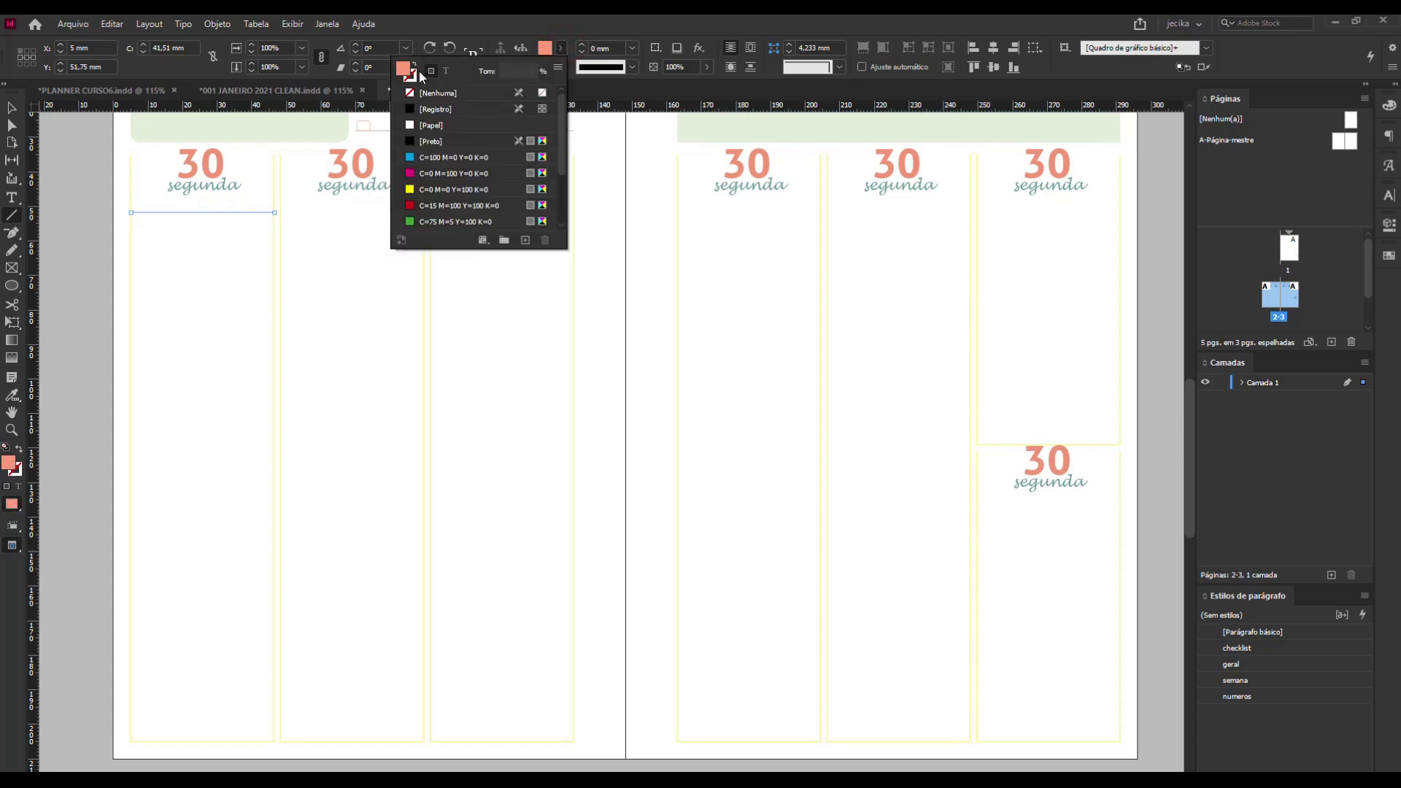
click(410, 108)
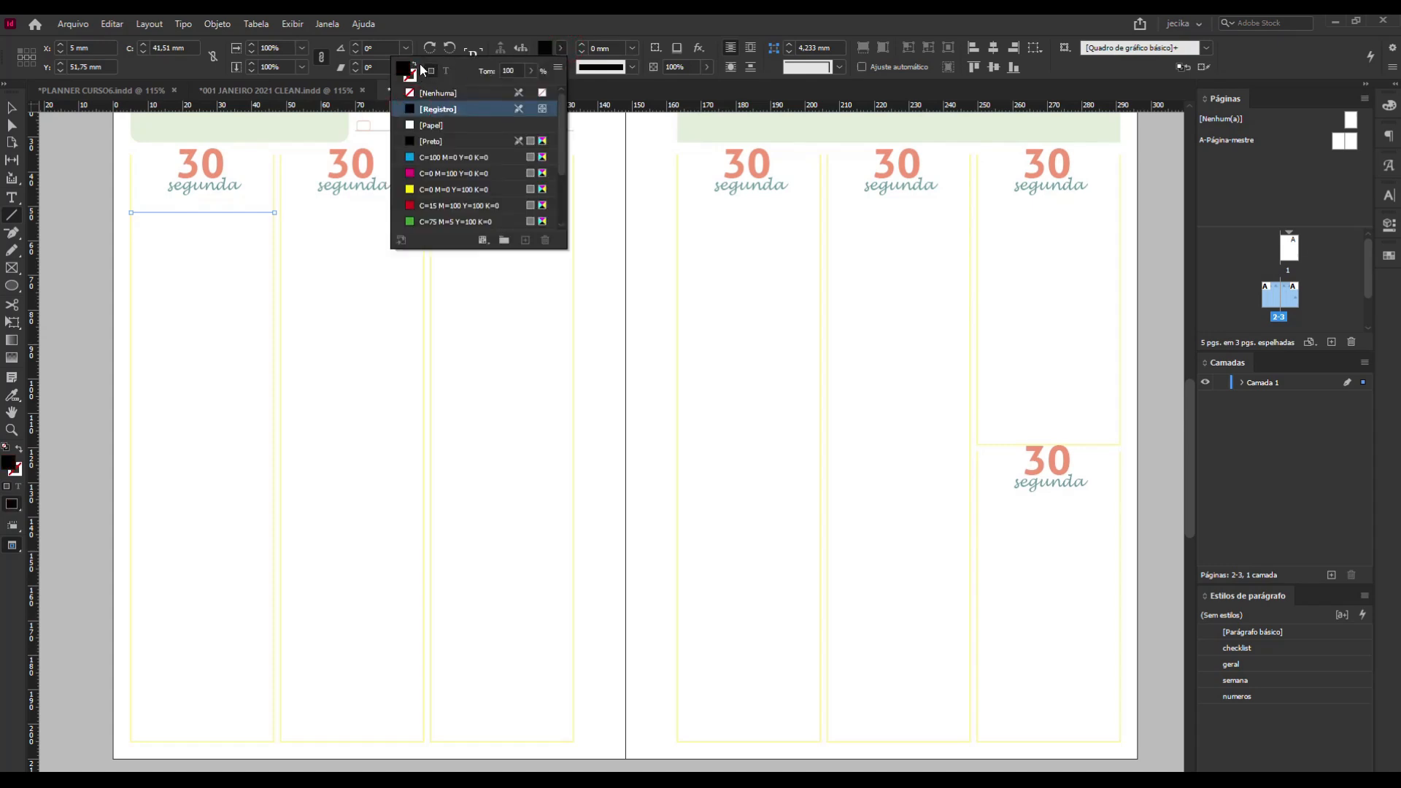
click(430, 92)
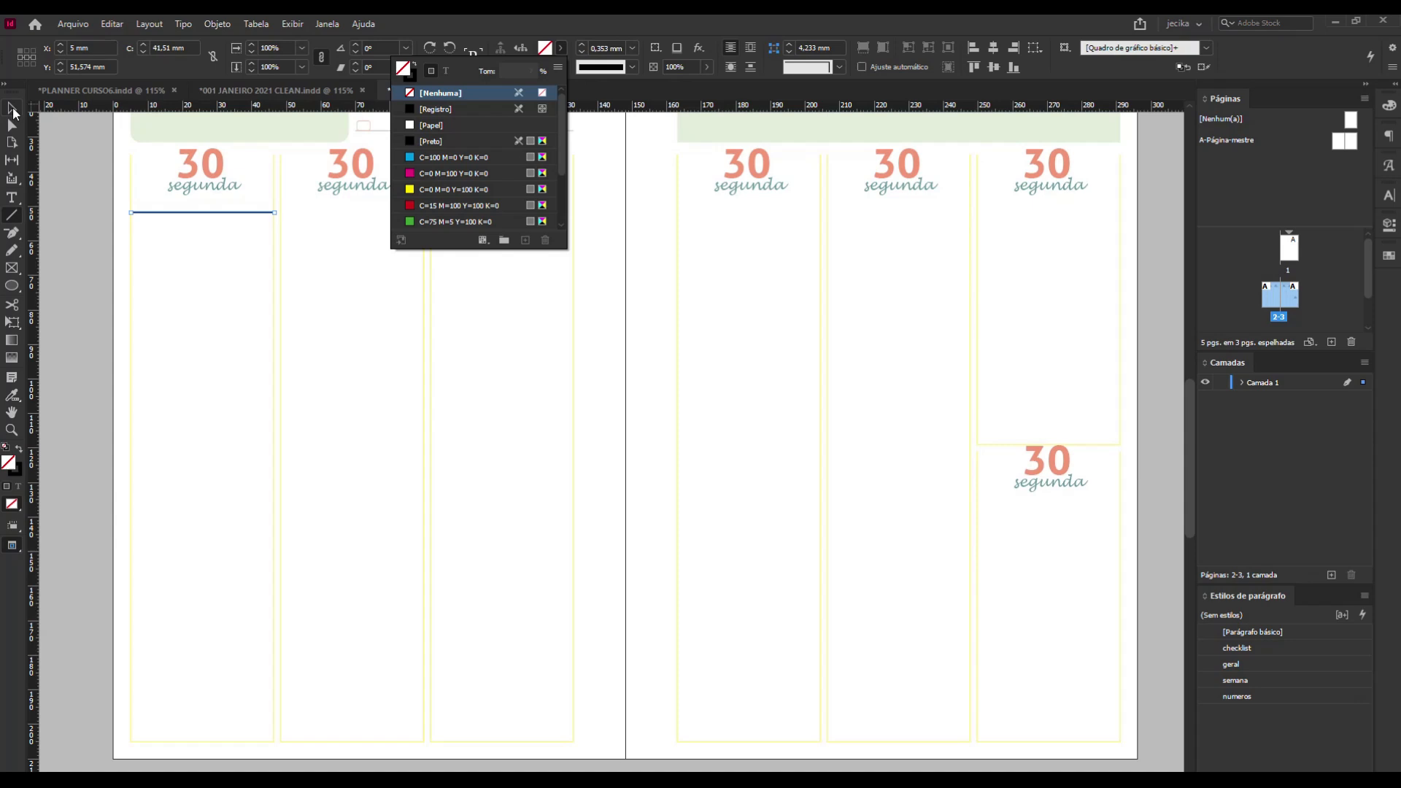
Duplicate the black line downward inside the first day column until there are four evenly spaced writing lines.
click(12, 107)
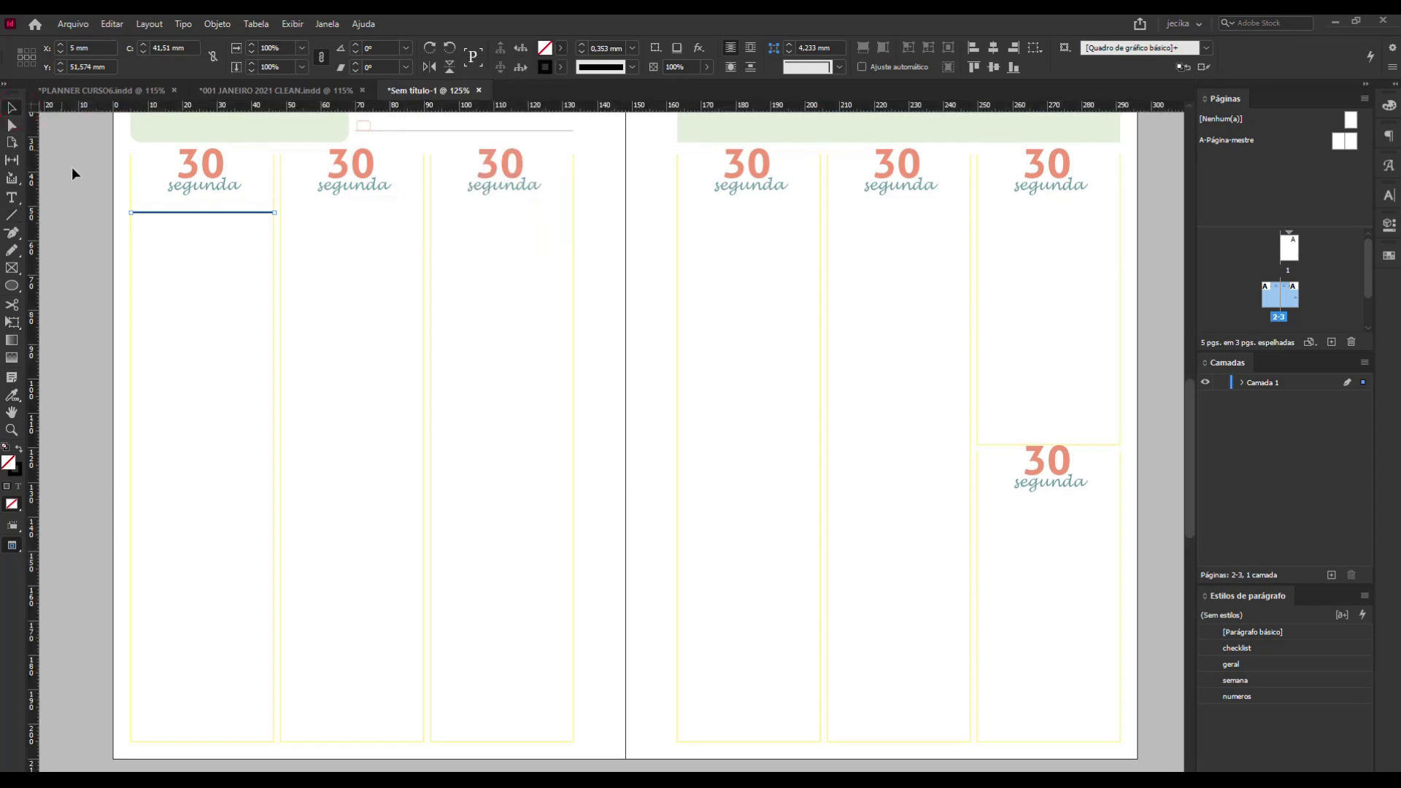
click(72, 169)
click(201, 213)
alt+shift+drag(201, 216, 203, 273)
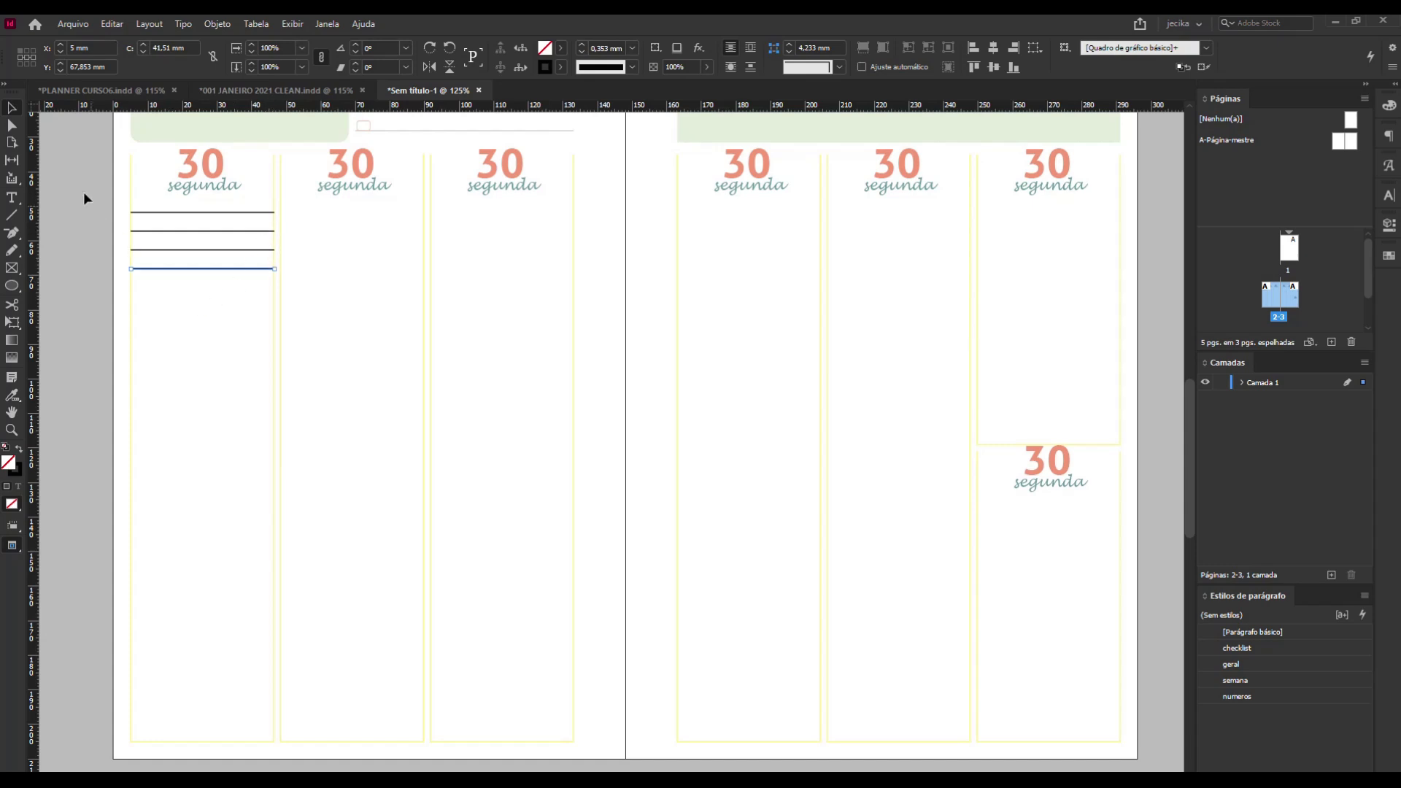
Select all four black lines in the first day column, delete them, and leave nothing selected.
click(143, 192)
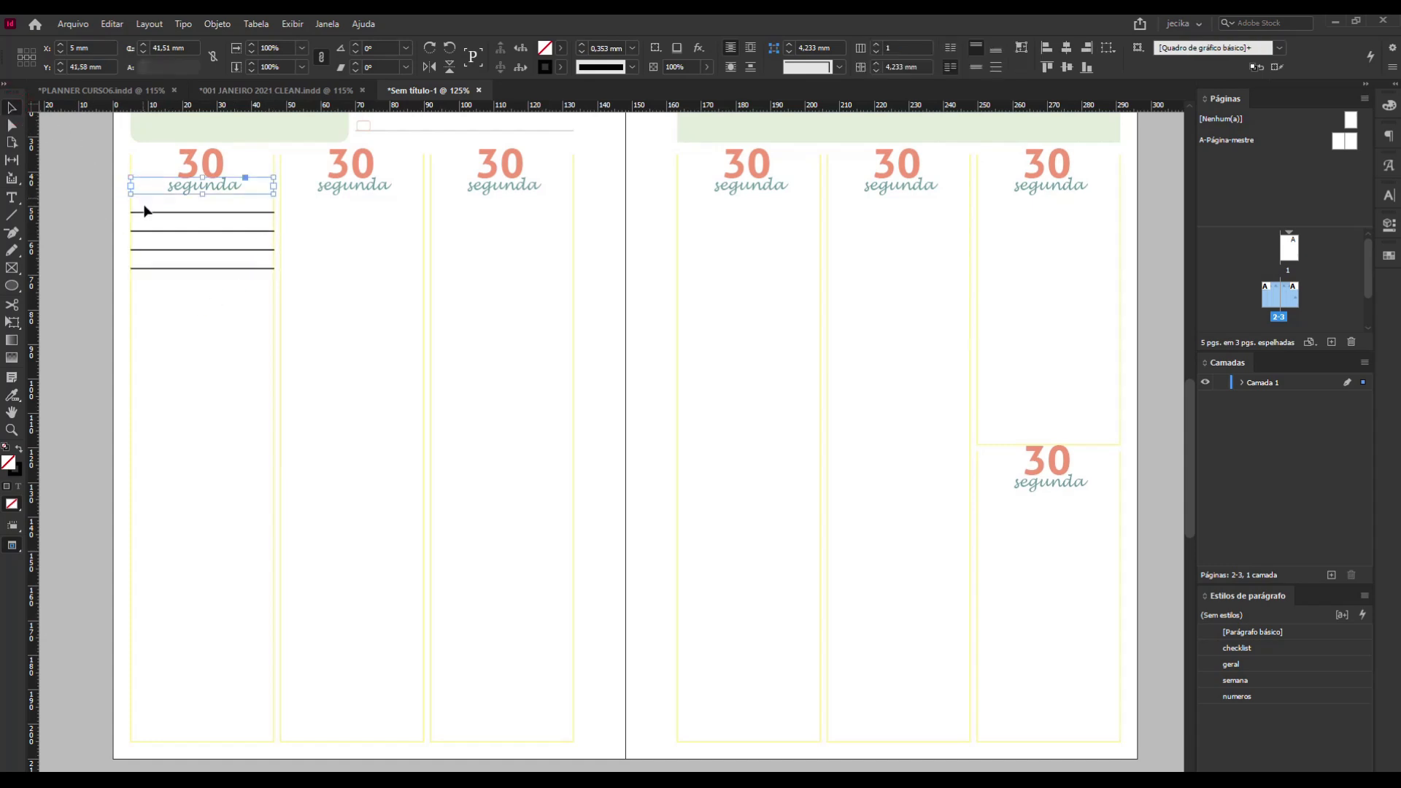
click(145, 208)
drag(142, 211, 168, 292)
key(Delete)
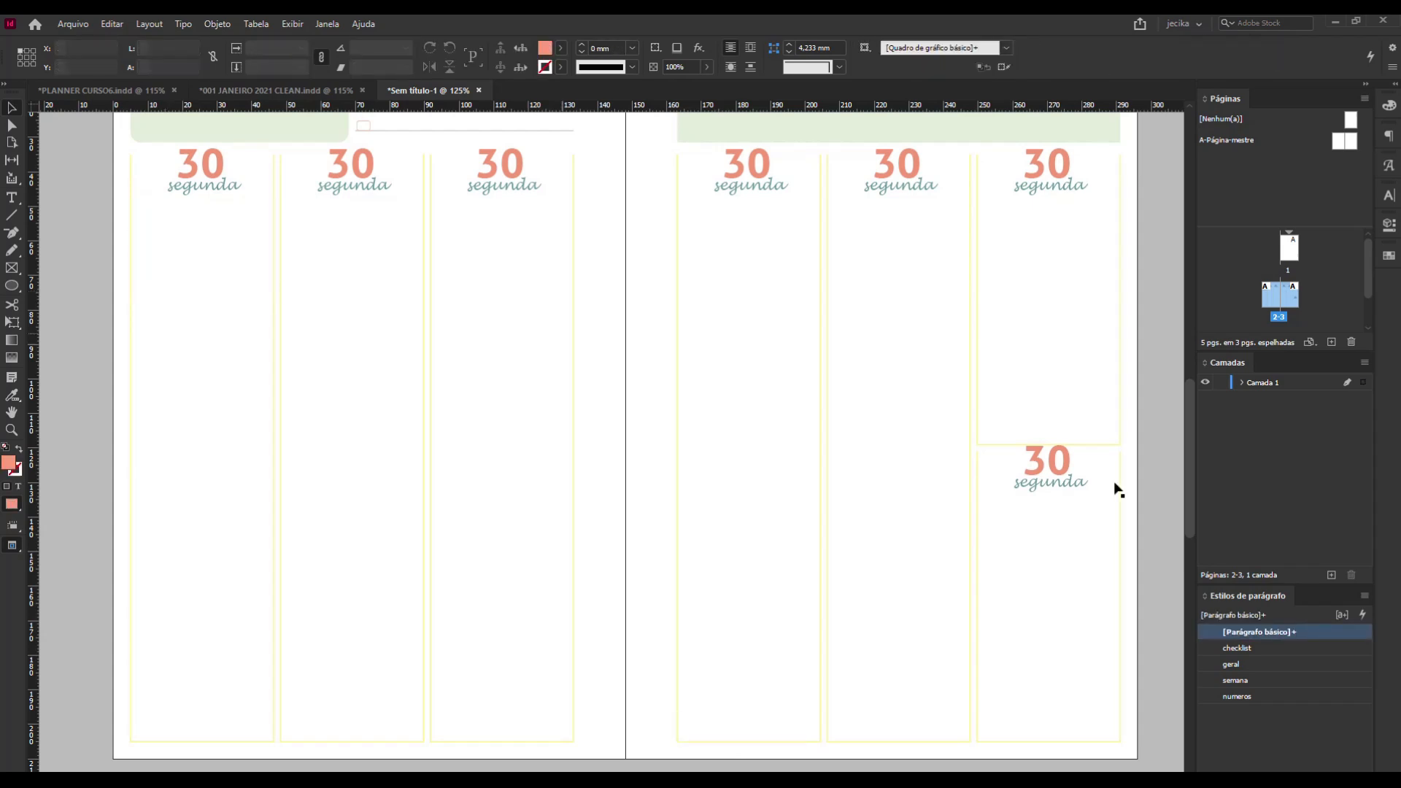
click(1325, 759)
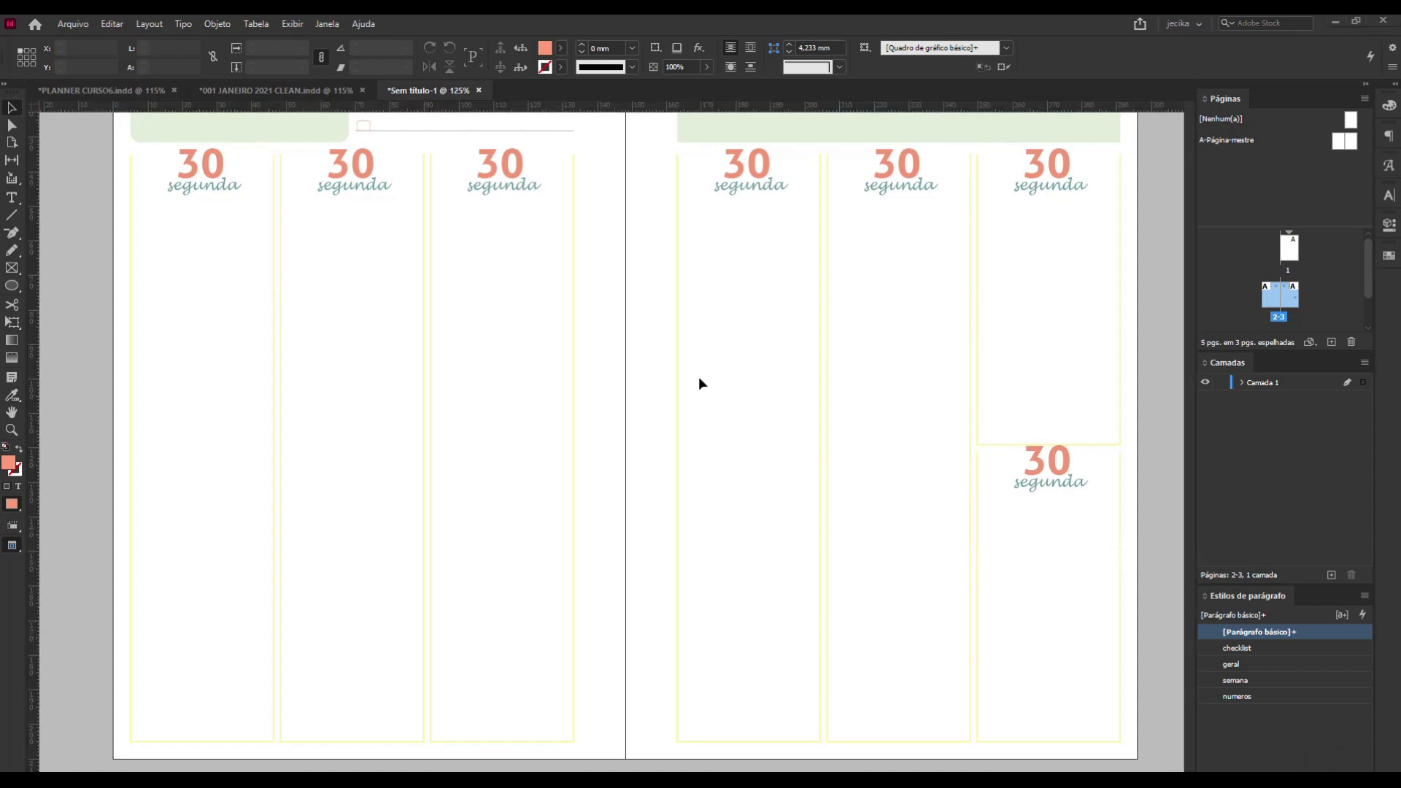
click(77, 134)
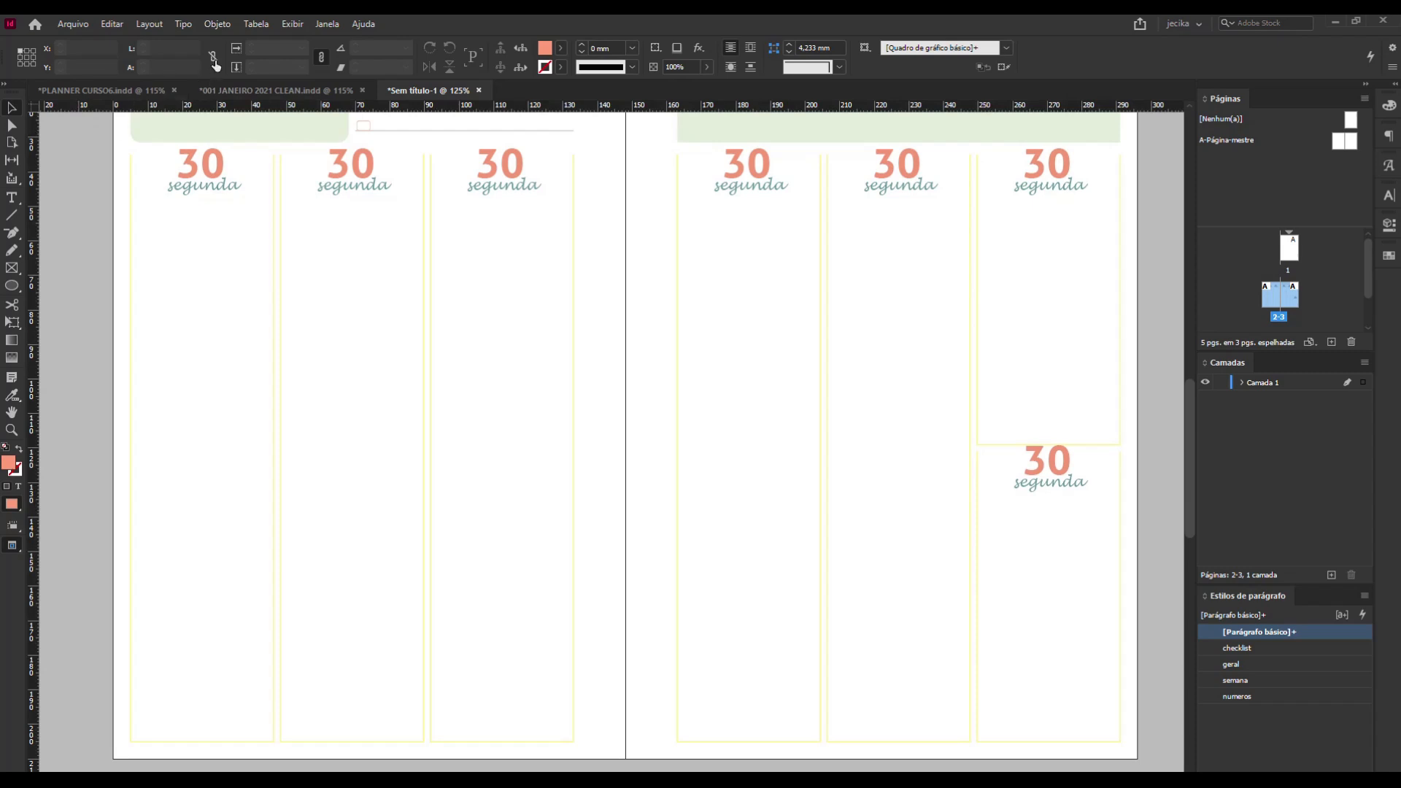
Set up a new table with 18 body rows and 1 column, using the [Tabela básica] style.
click(255, 25)
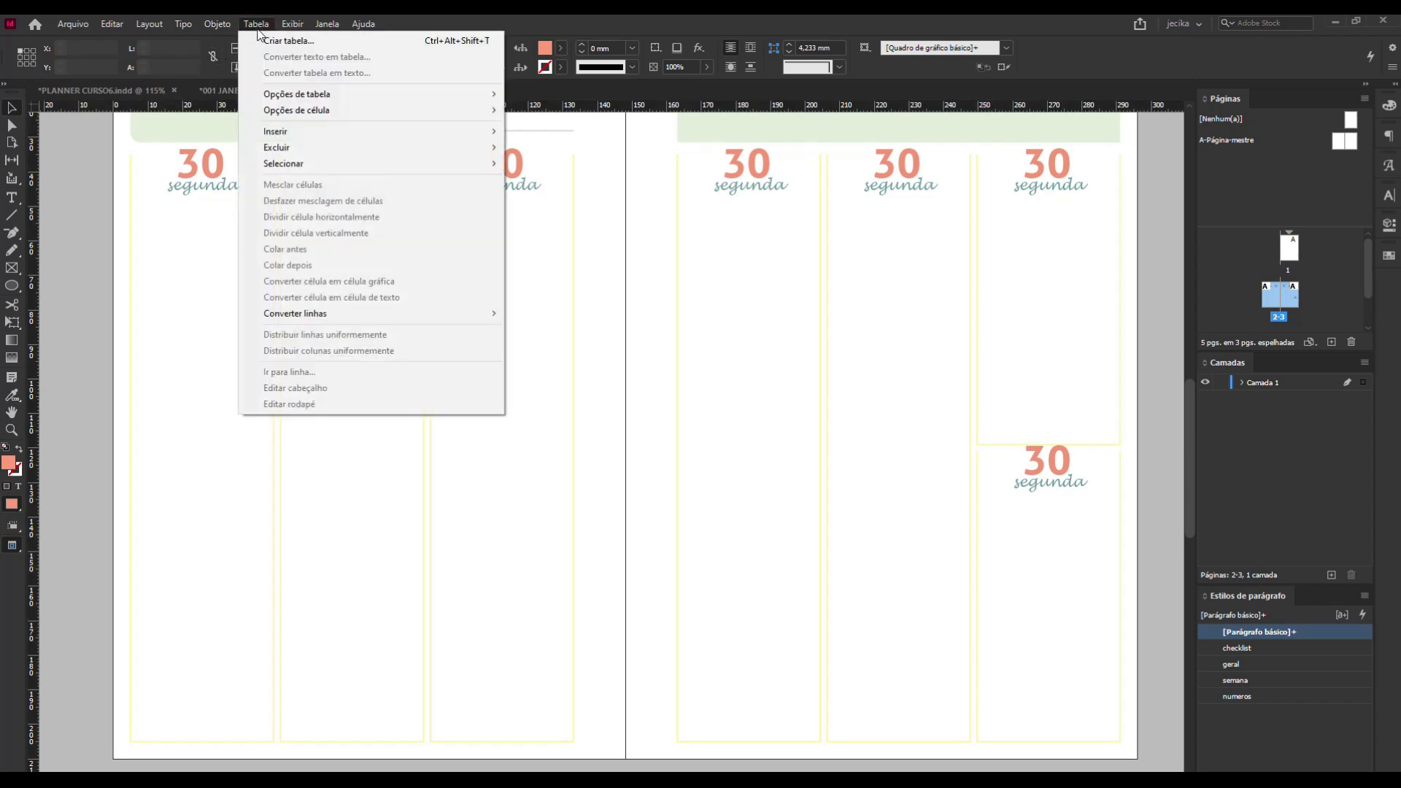
click(267, 41)
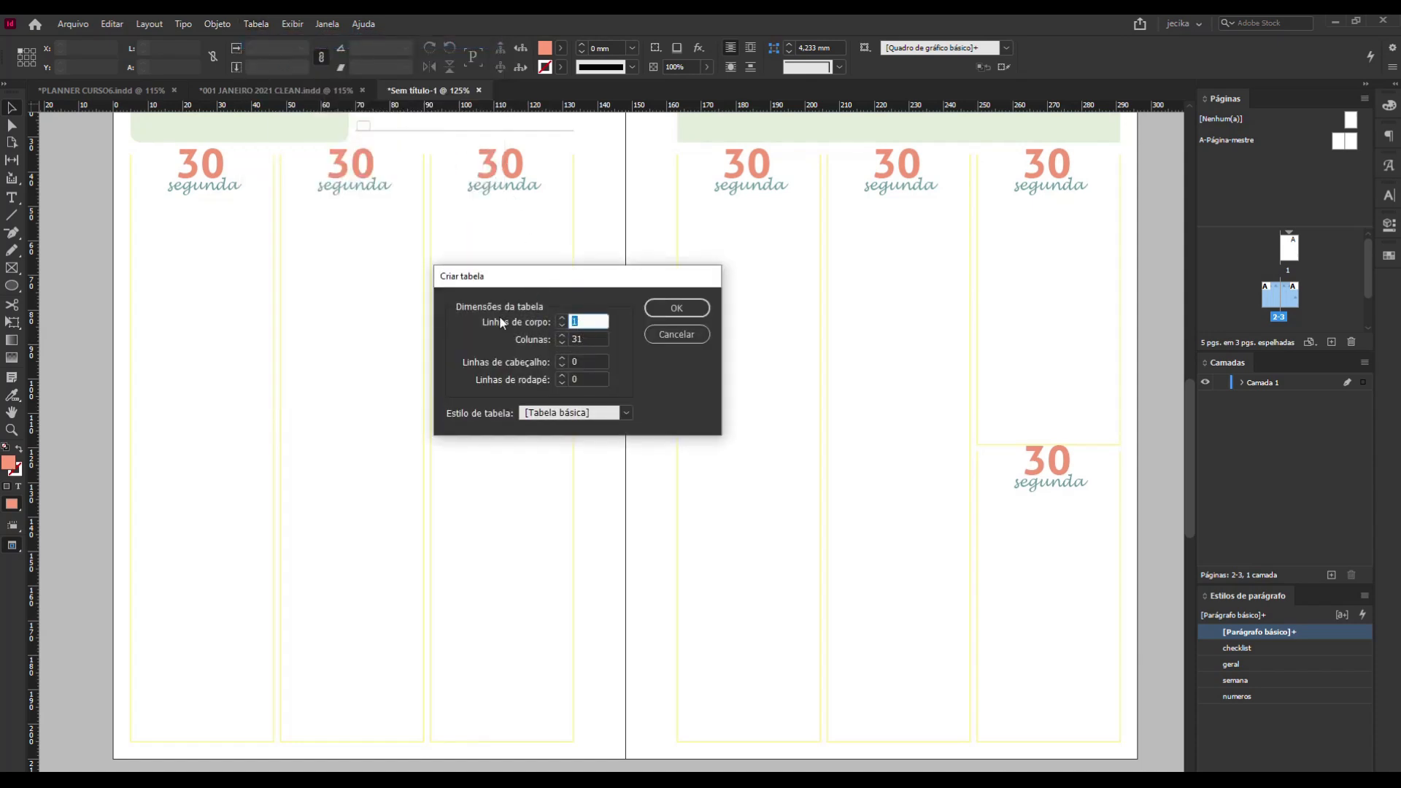
double_click(579, 336)
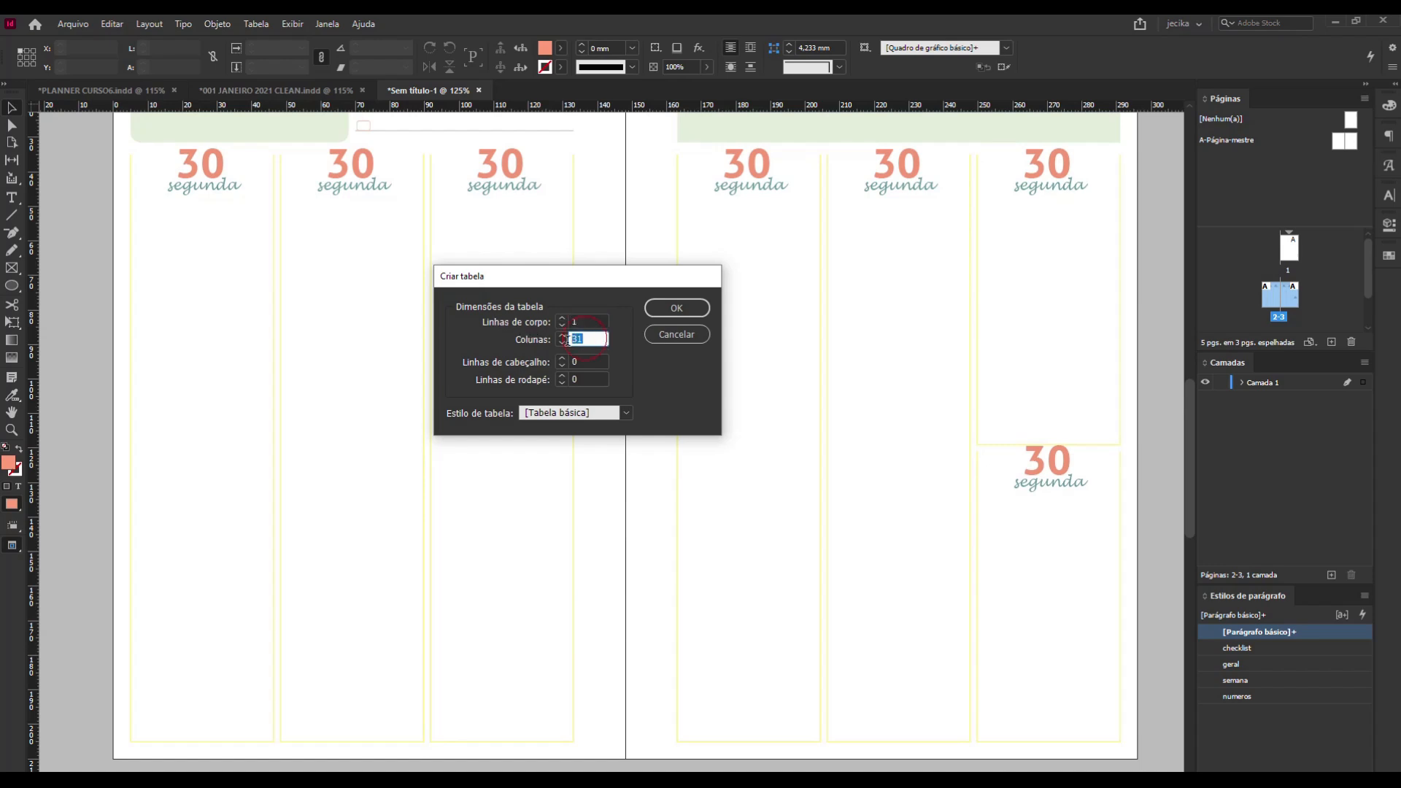
text(1)
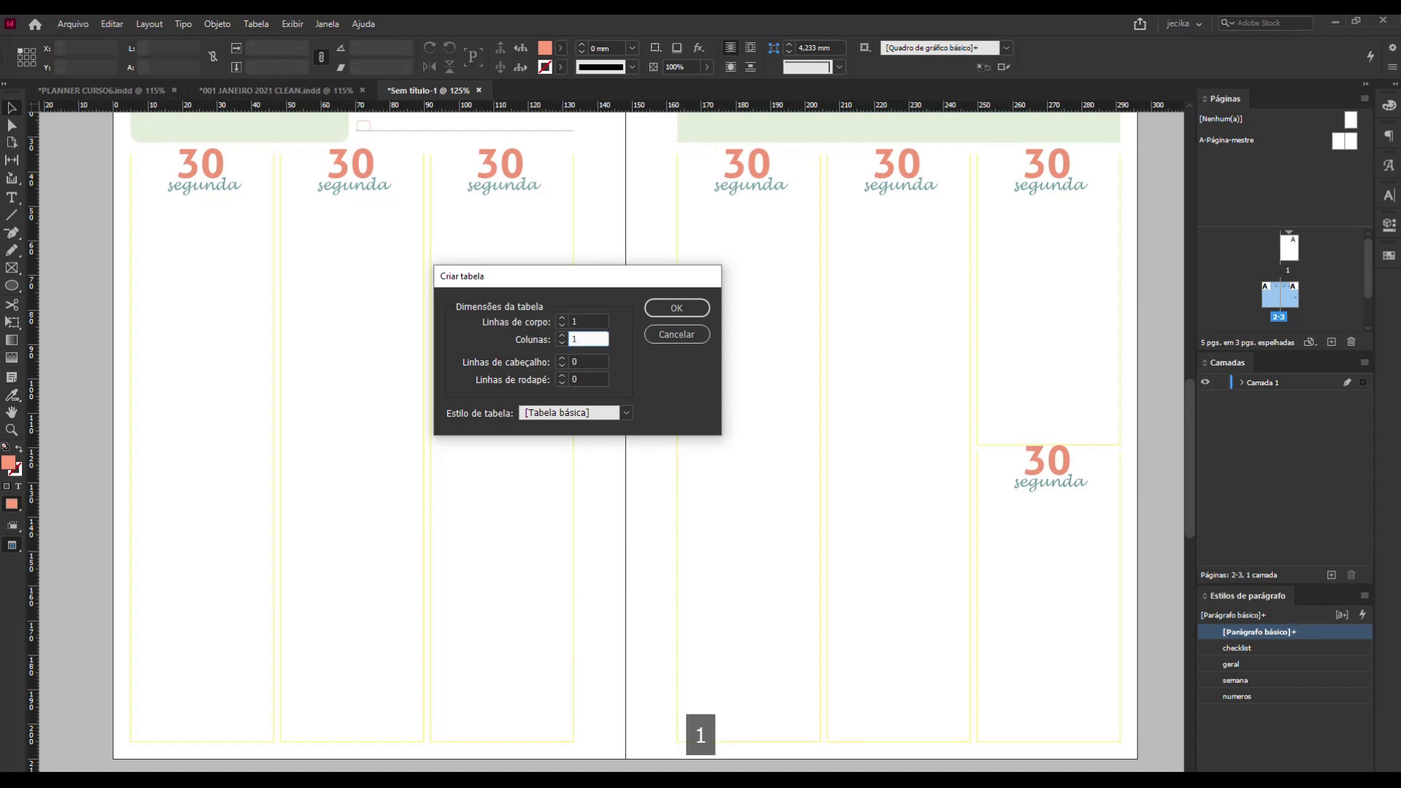
click(568, 324)
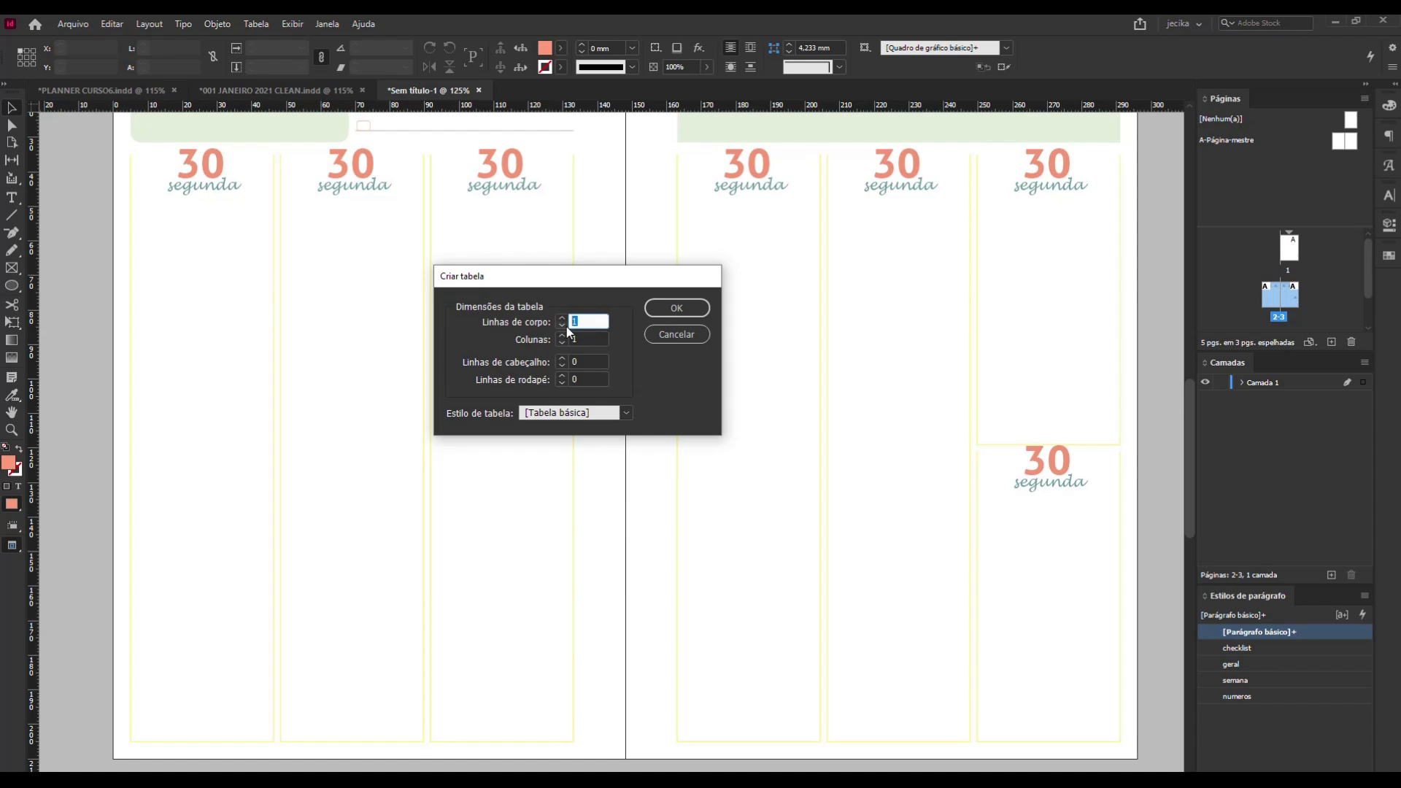
text(18)
click(668, 312)
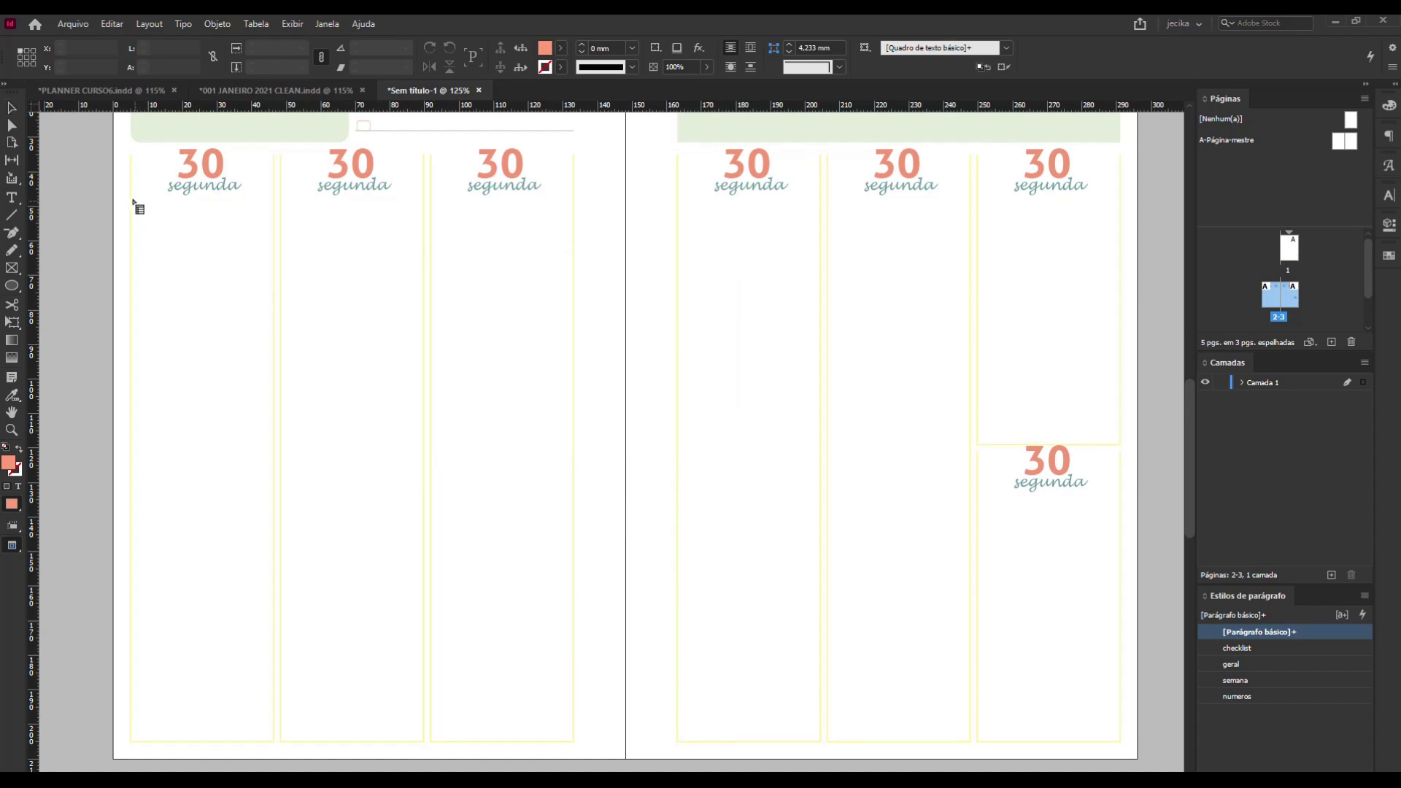
Draw the table into the first day column from below the heading to its bottom edge, and undo it.
drag(134, 197, 269, 739)
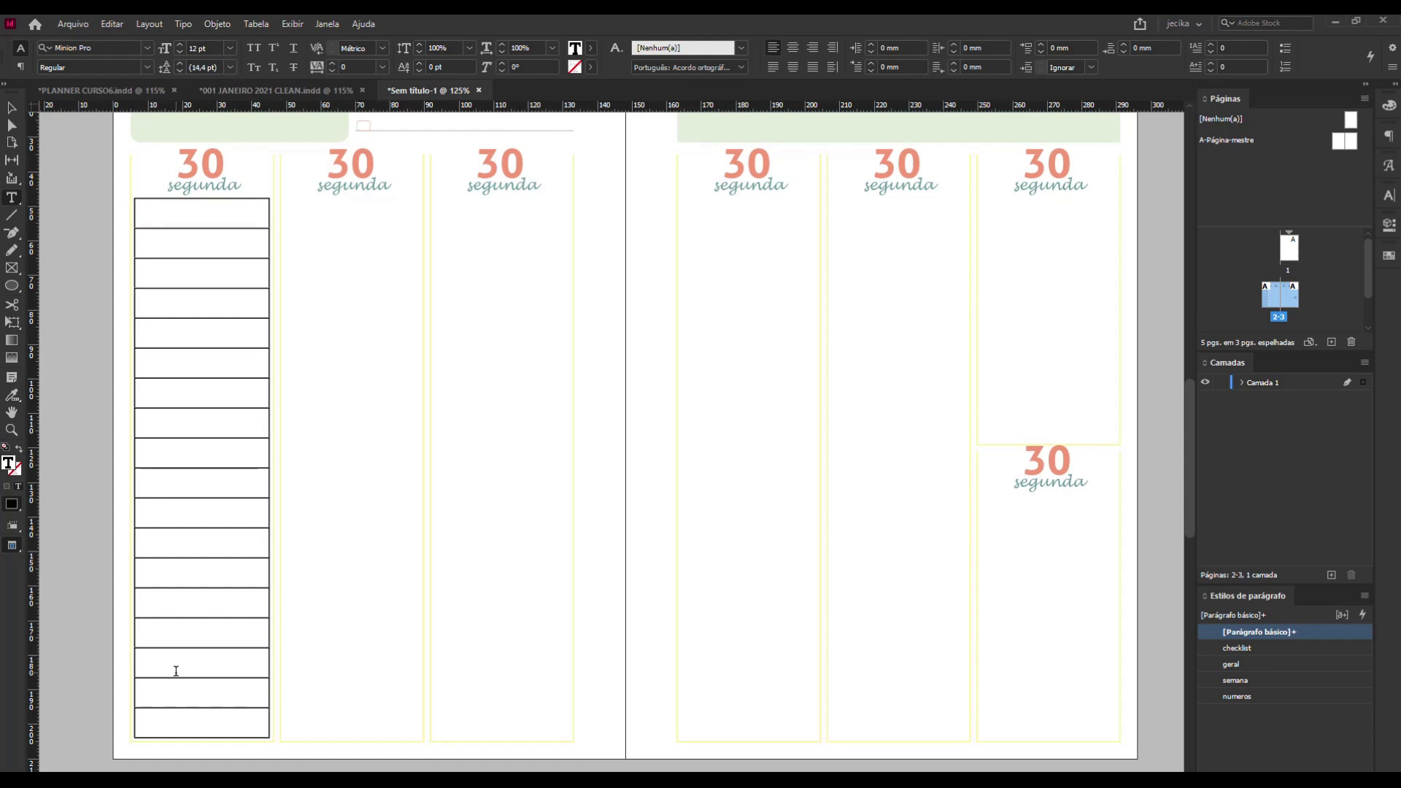
key(ctrl+z)
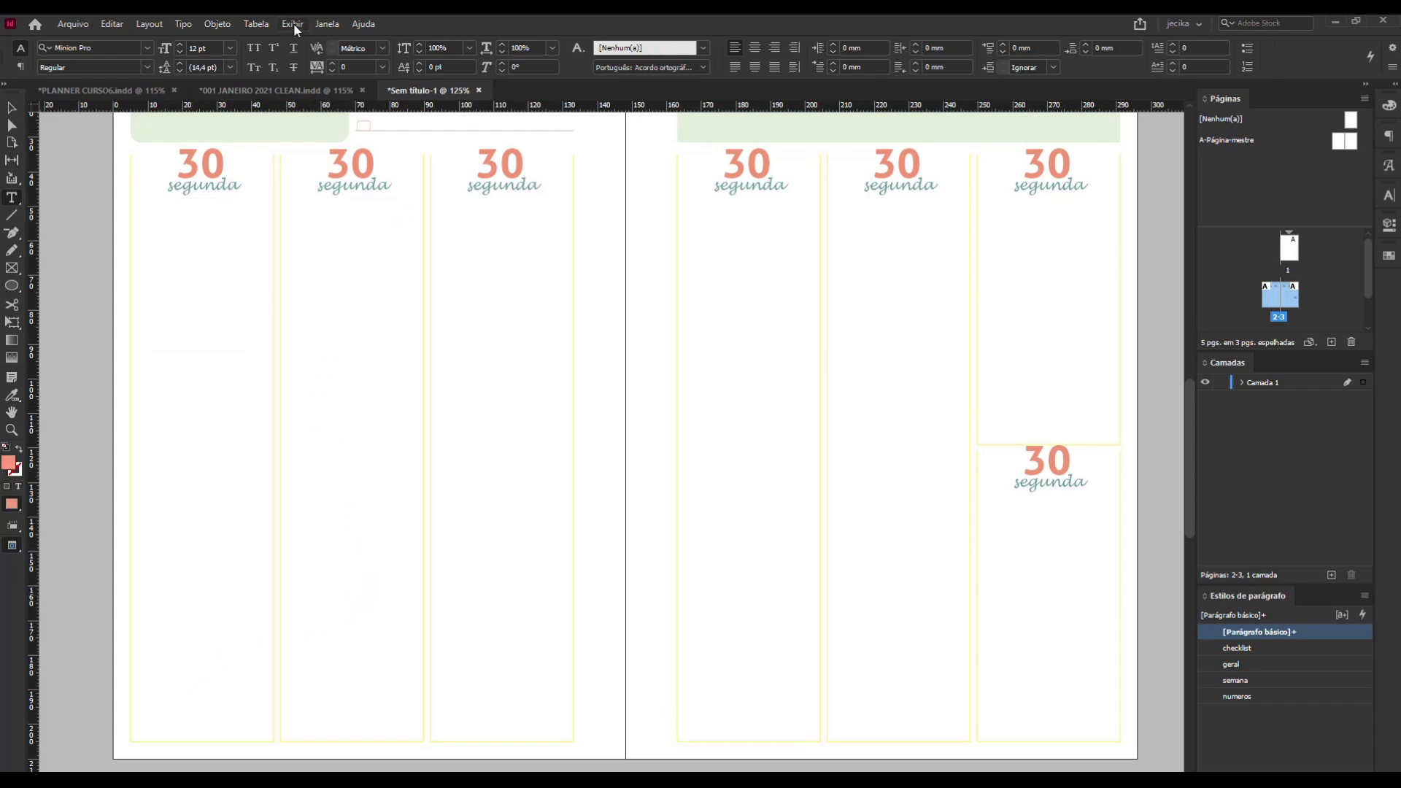
Create the 18-row, one-column table again, place it across the gutter between the two pages, and undo the placement.
click(256, 24)
click(271, 38)
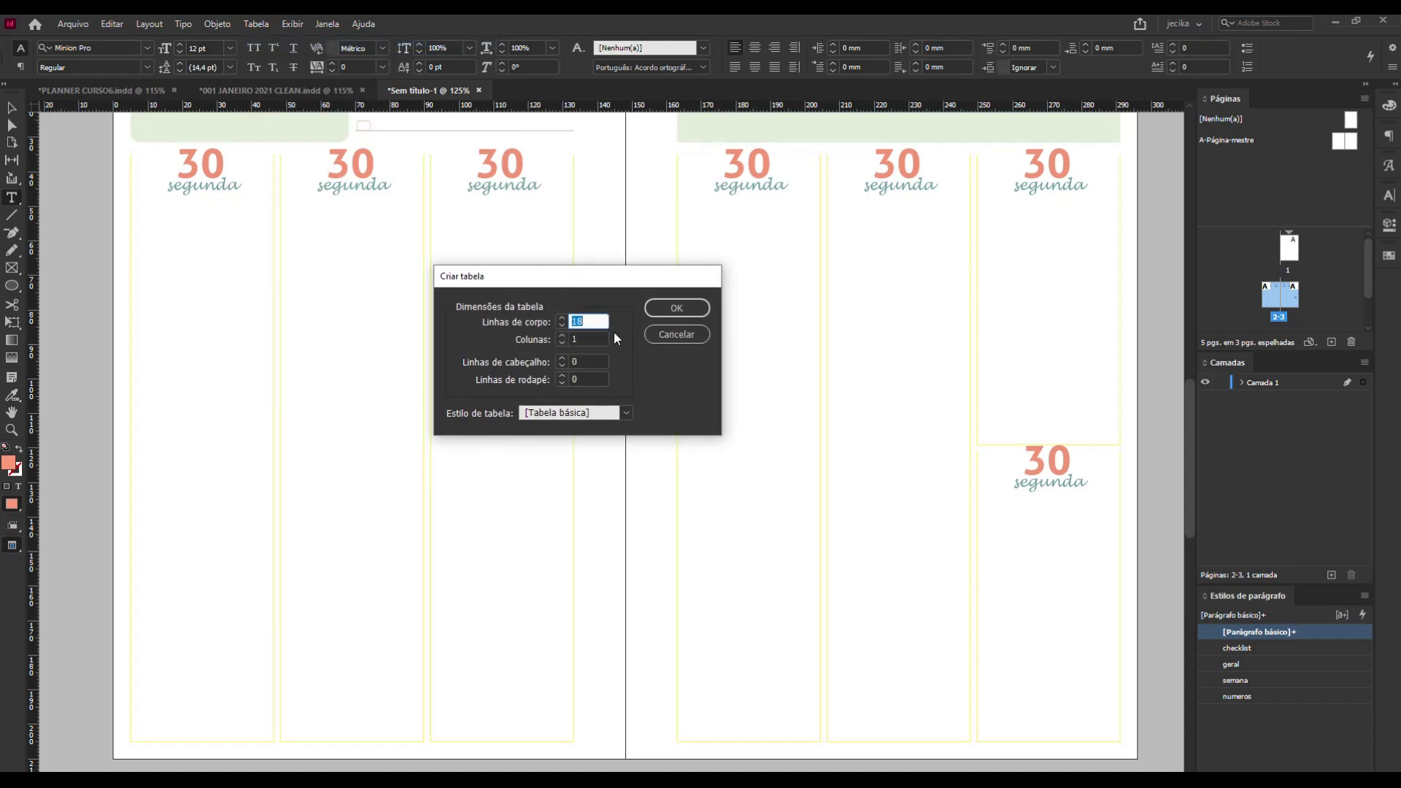
click(672, 308)
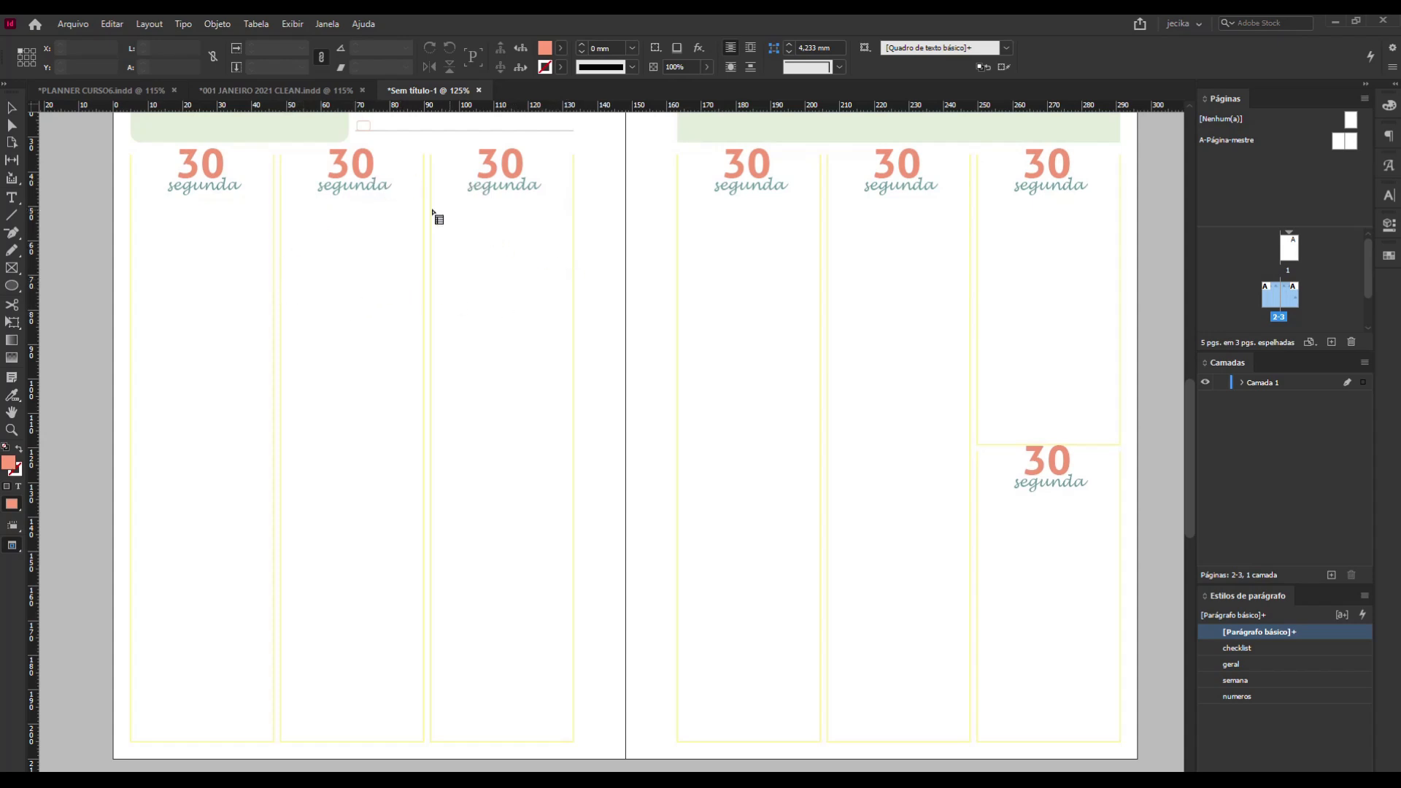
scroll(411, 253, down, 2)
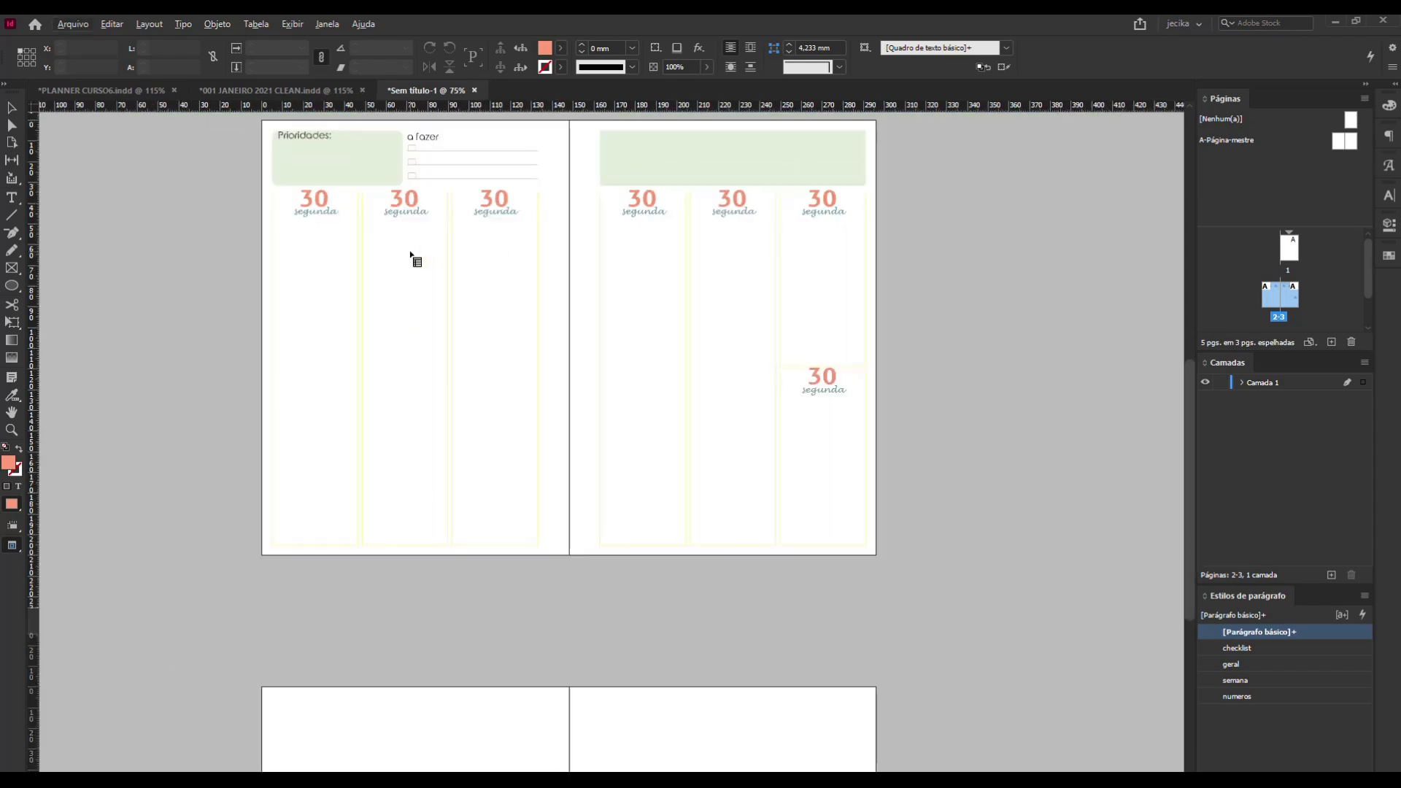
scroll(503, 394, up, 1)
key(w)
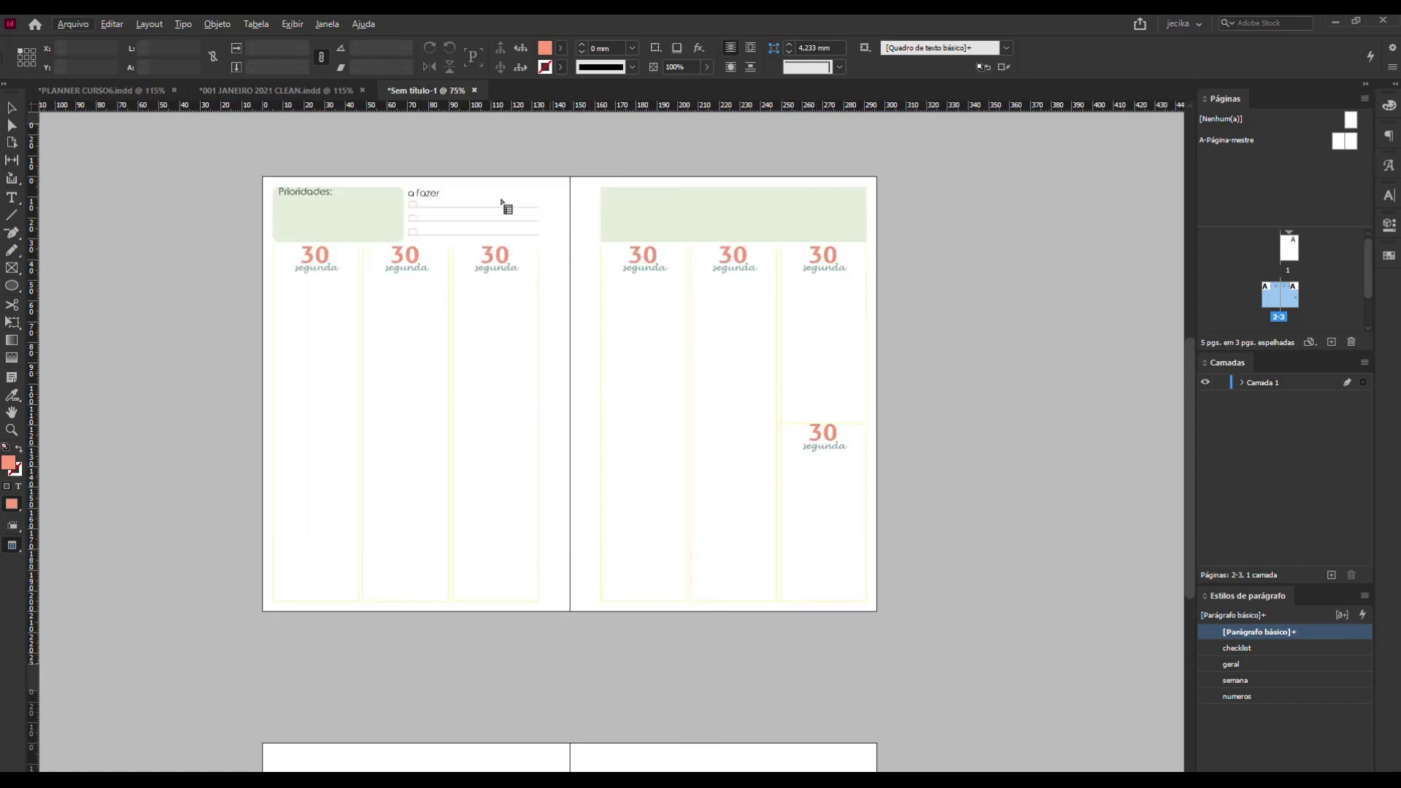
click(557, 213)
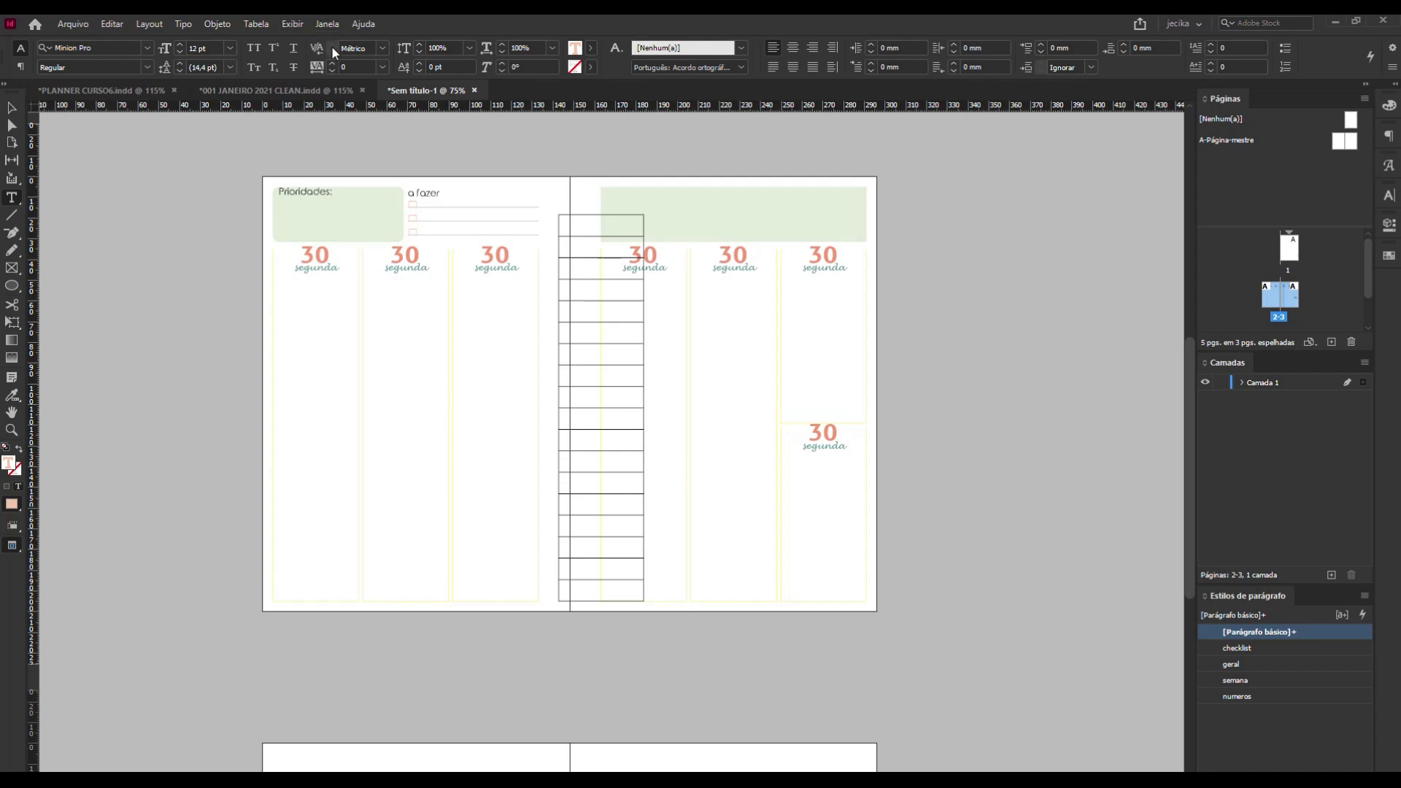
key(ctrl+z)
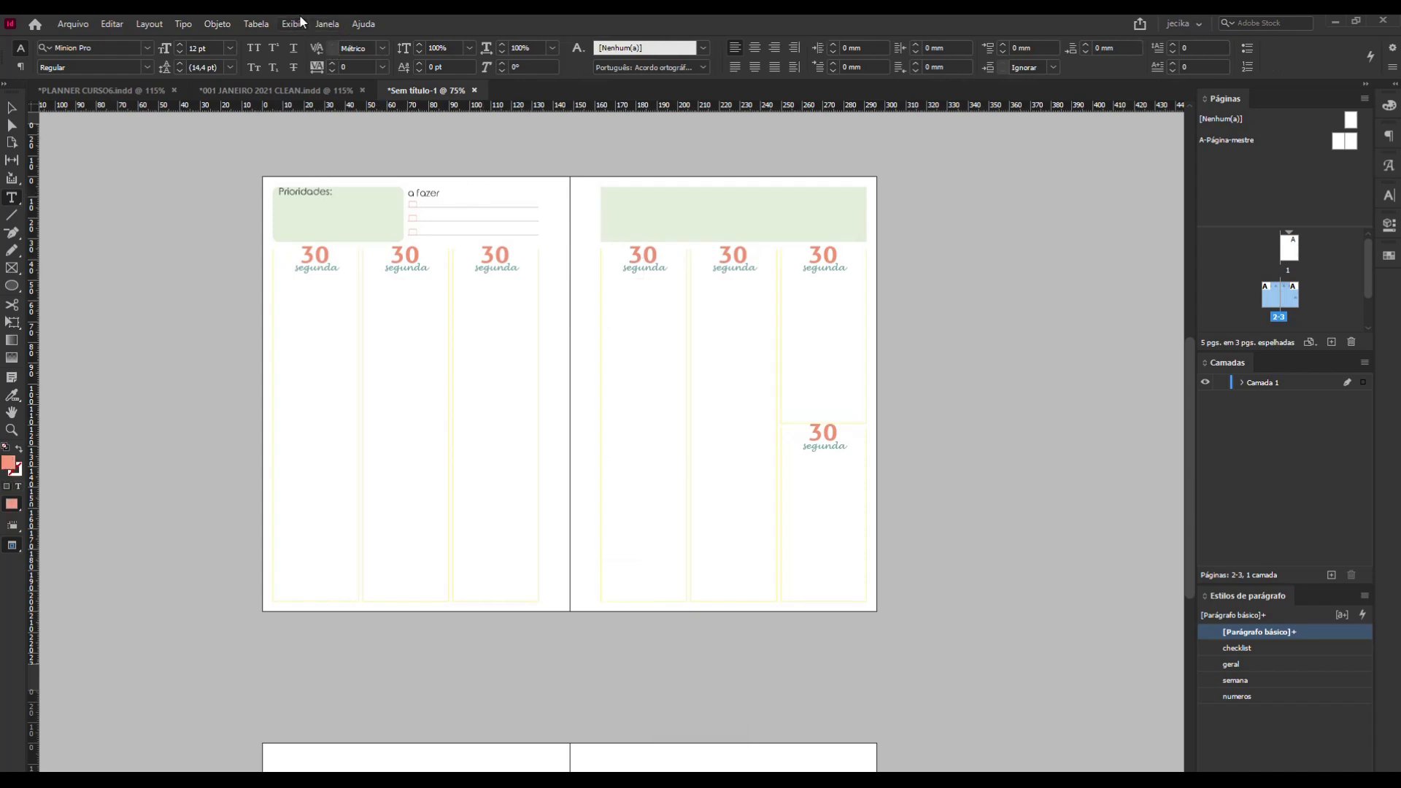
Create an 18-row, one-column table about 38.5 mm wide and 158.5 mm high in the first day column below its heading, and deselect it.
click(256, 23)
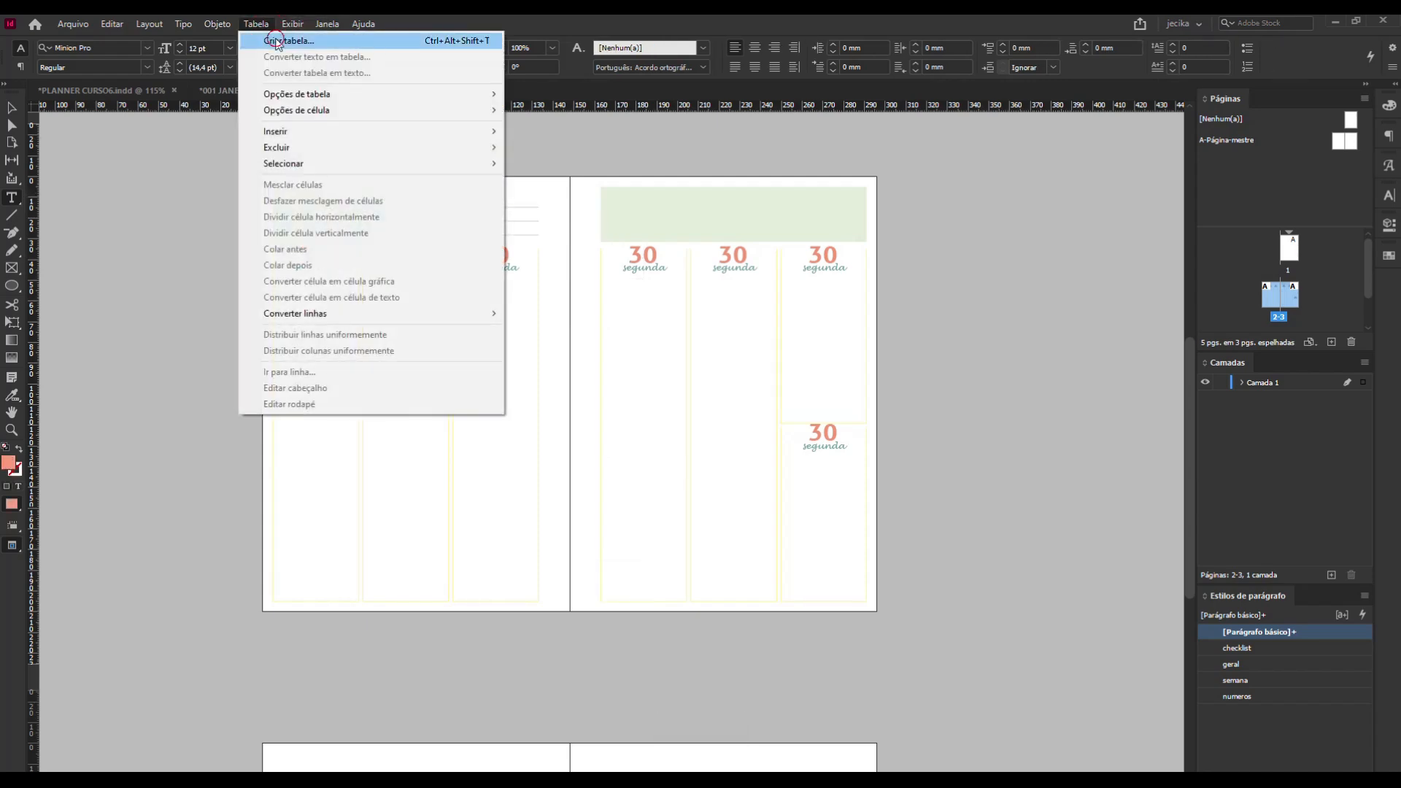
click(278, 41)
click(655, 310)
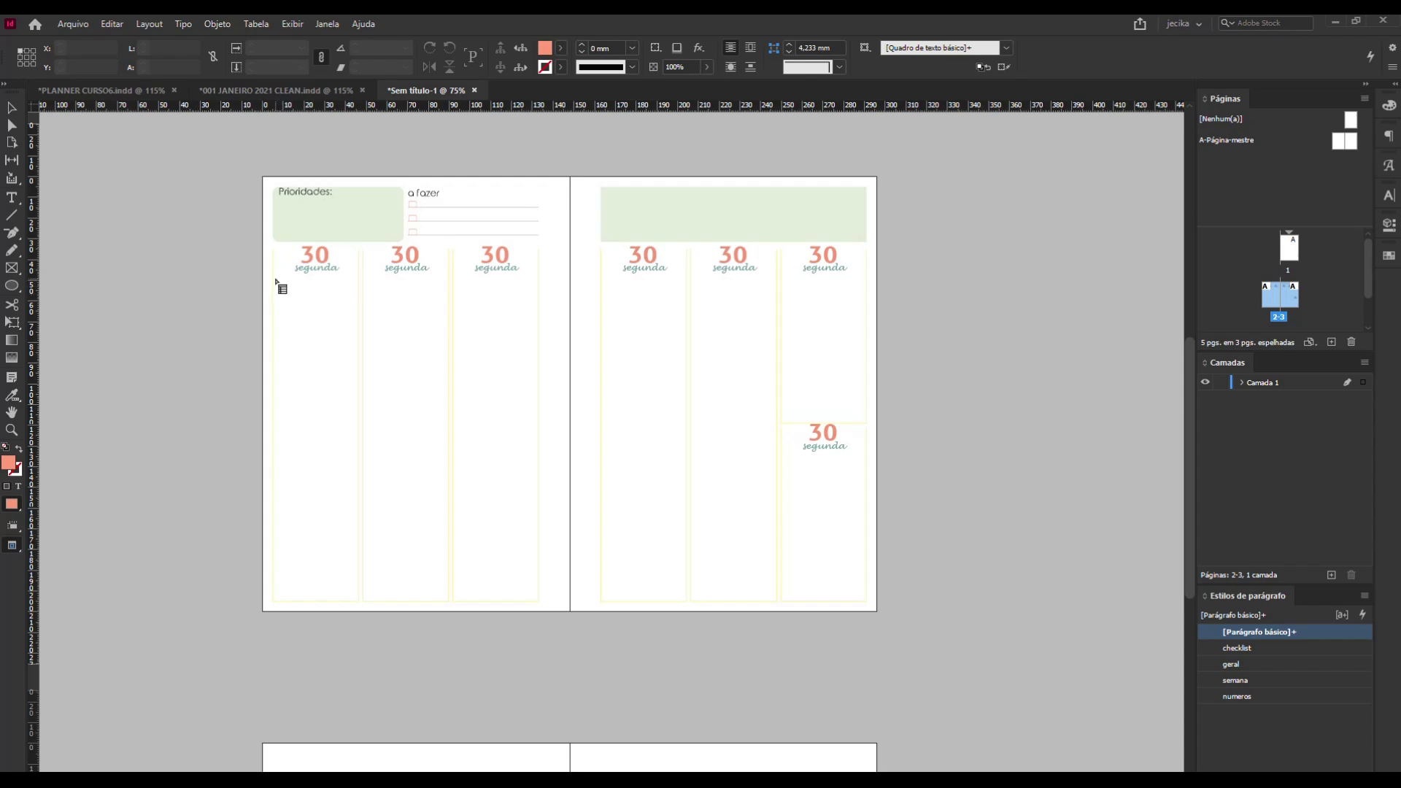
drag(275, 276, 358, 603)
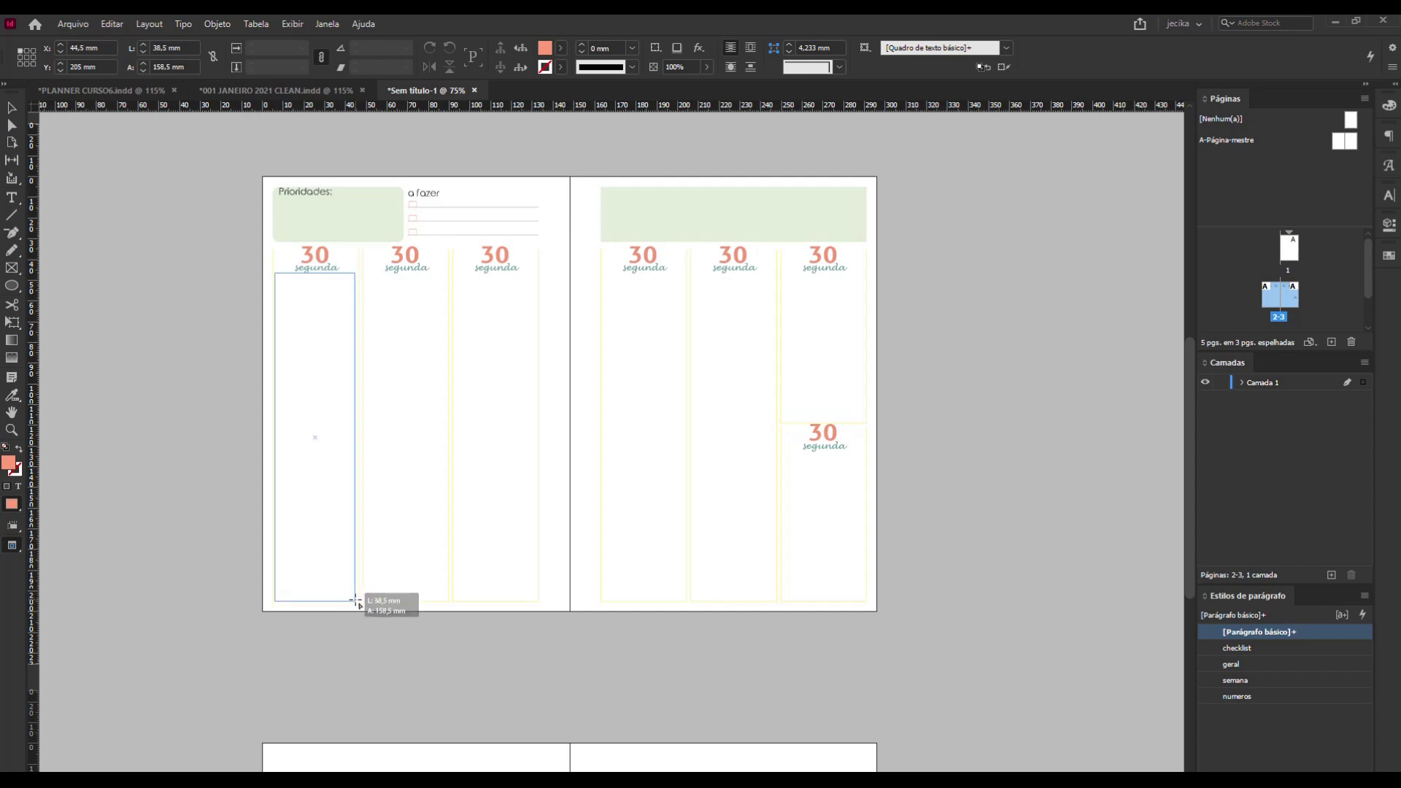
drag(356, 600, 357, 602)
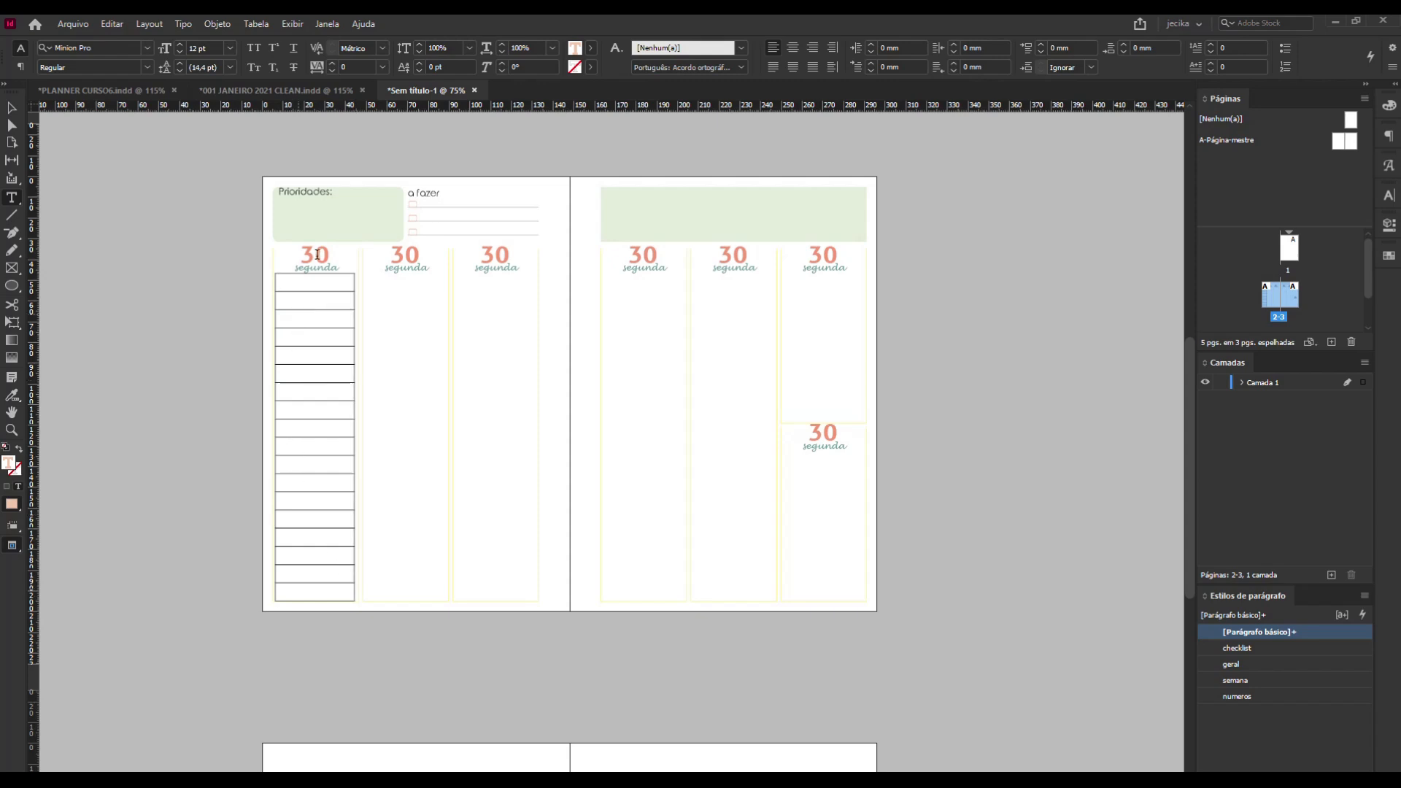
click(12, 108)
click(199, 340)
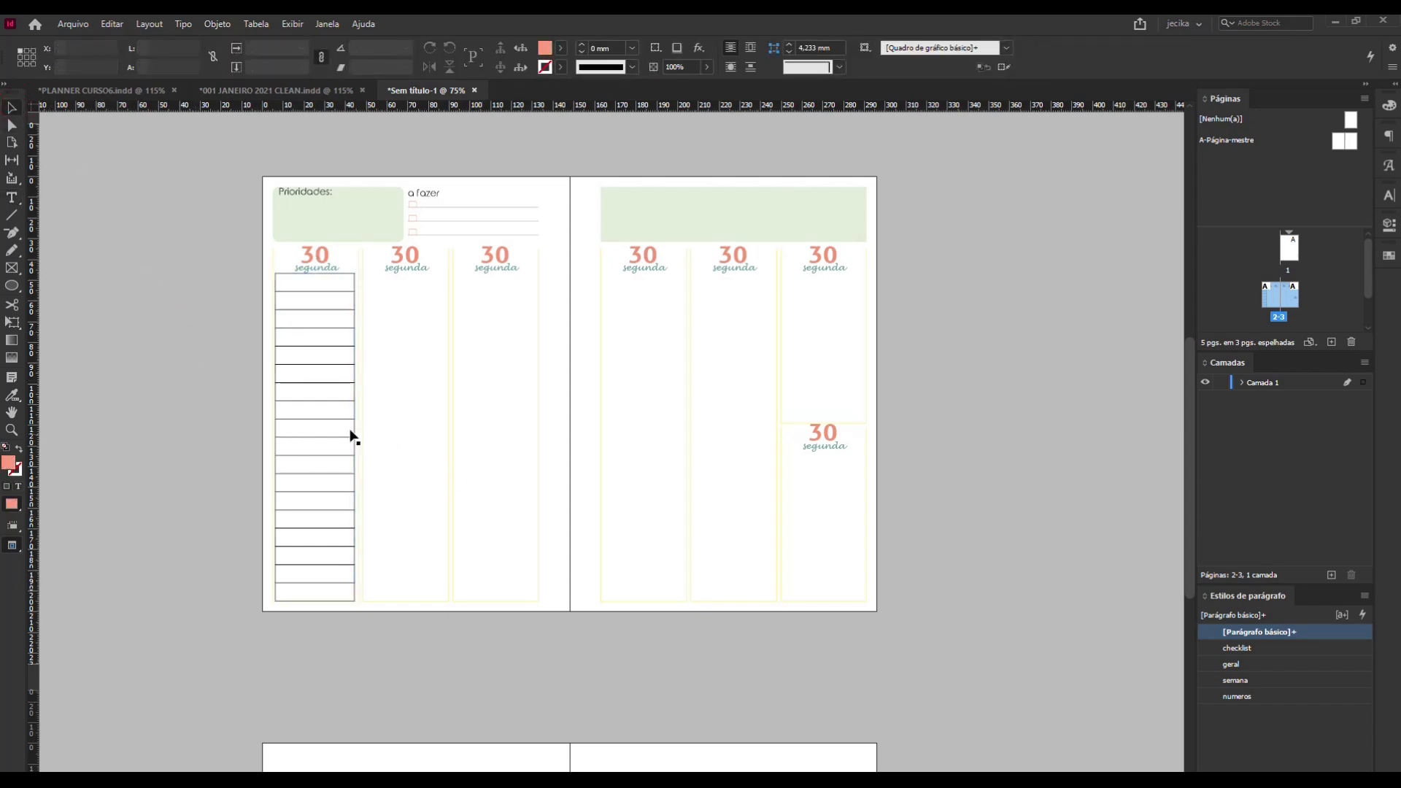
Examine how the table in the first day column selects as a whole column and row by row.
key(z)
drag(212, 181, 483, 692)
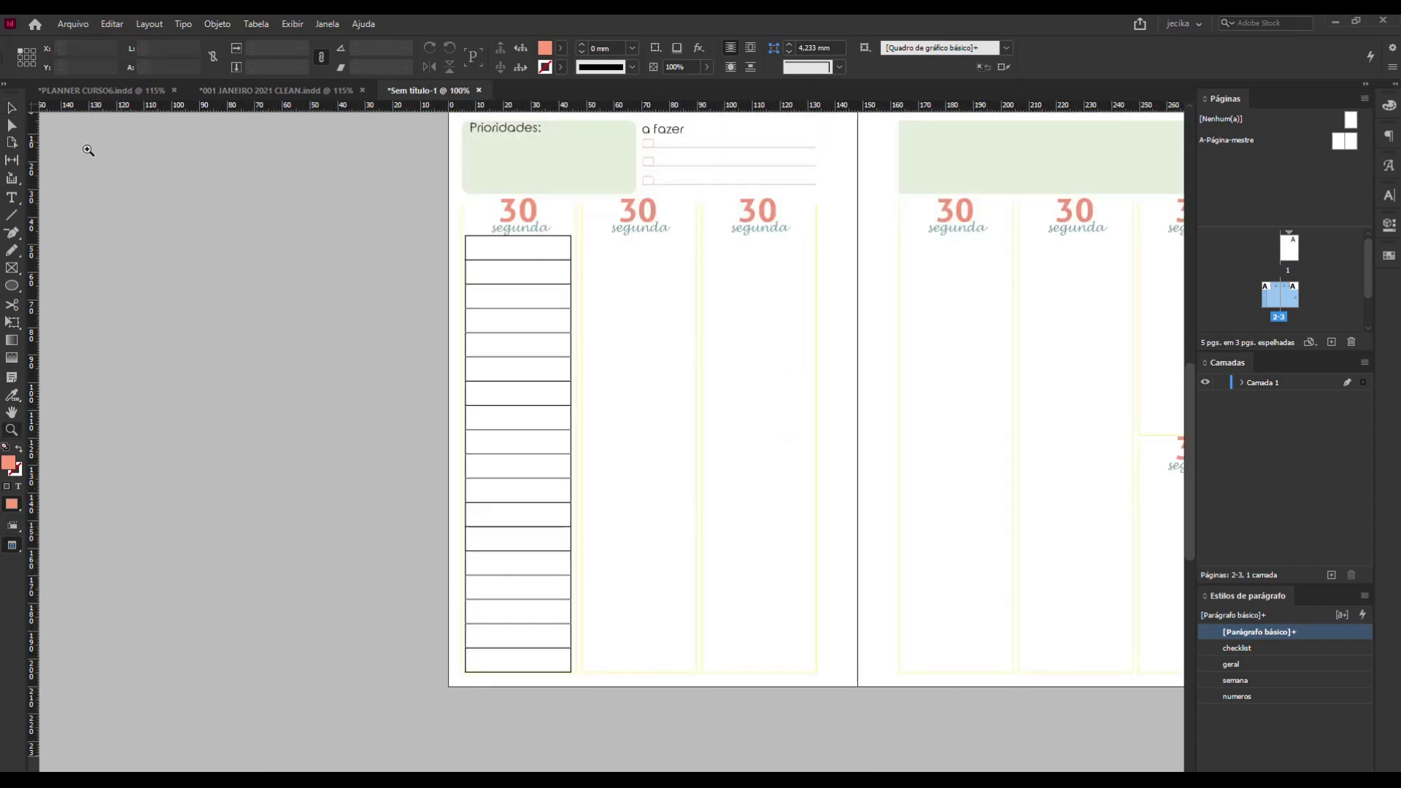
click(12, 109)
click(473, 241)
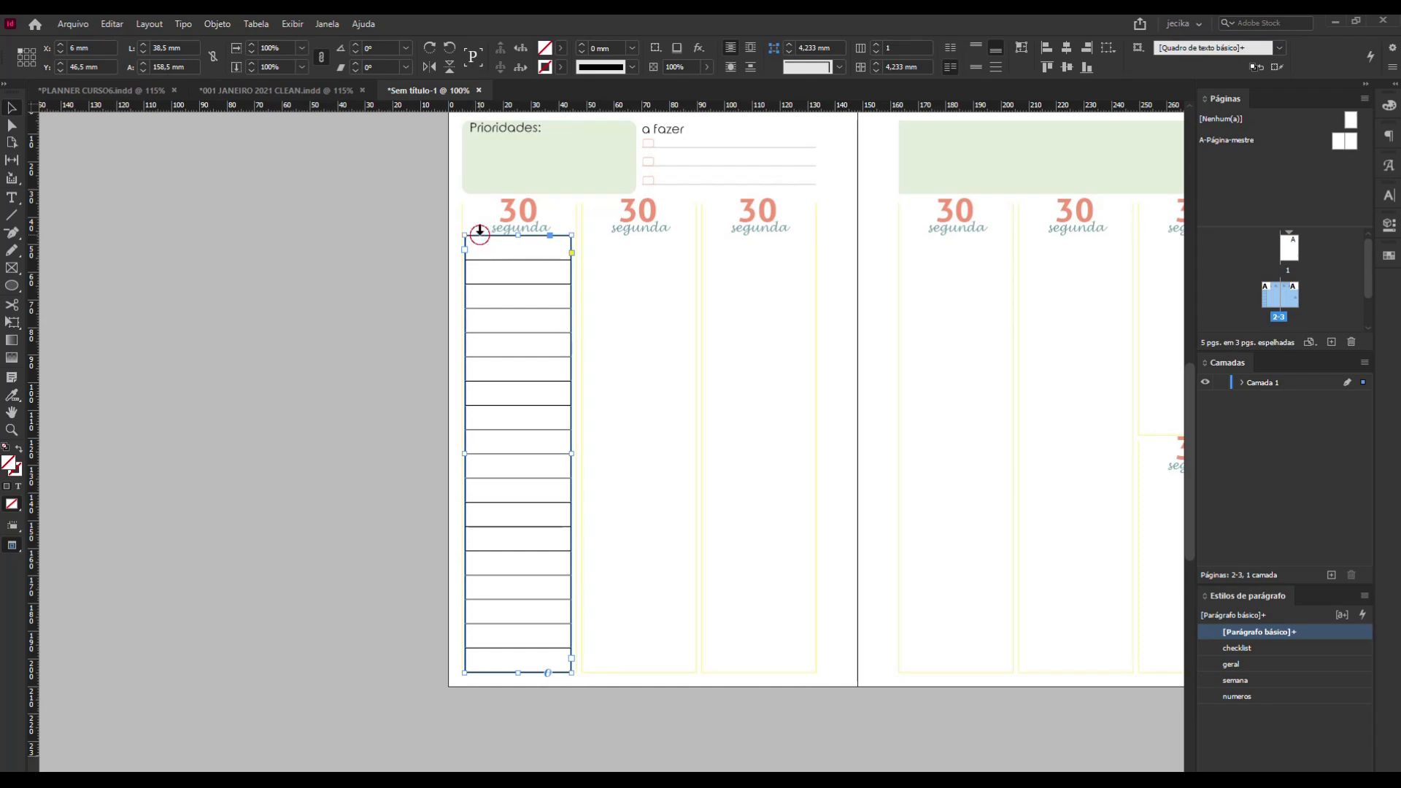
click(480, 229)
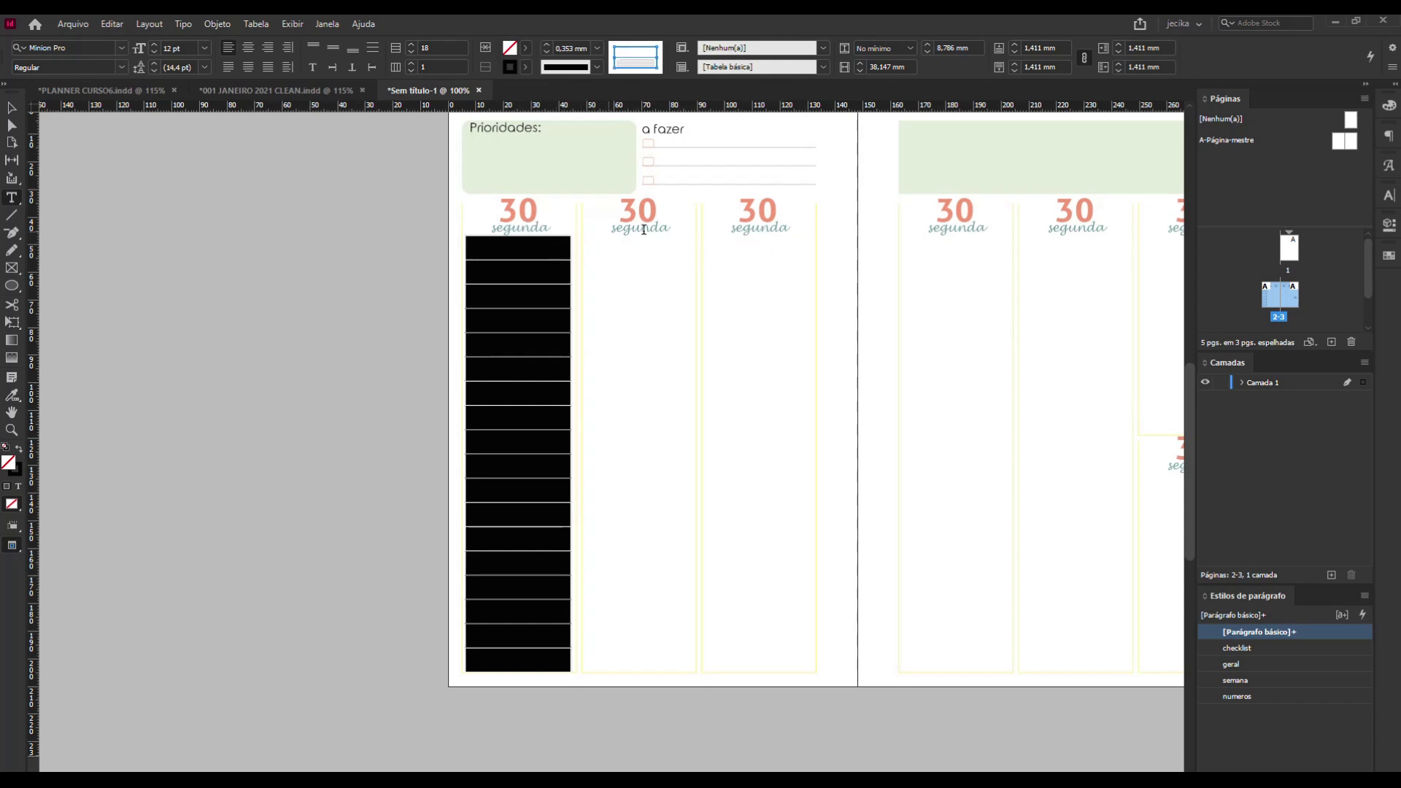
click(459, 248)
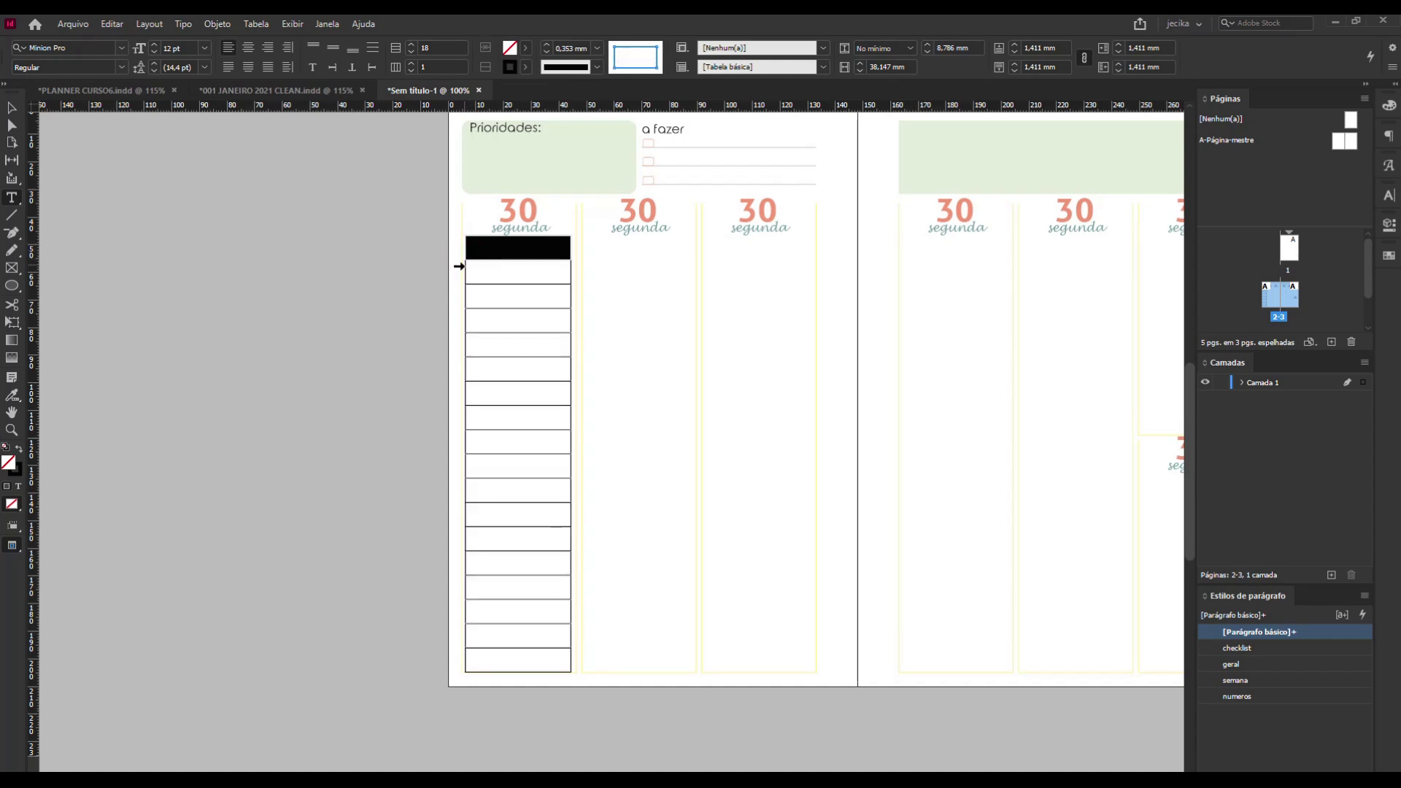
click(459, 270)
click(459, 292)
click(460, 318)
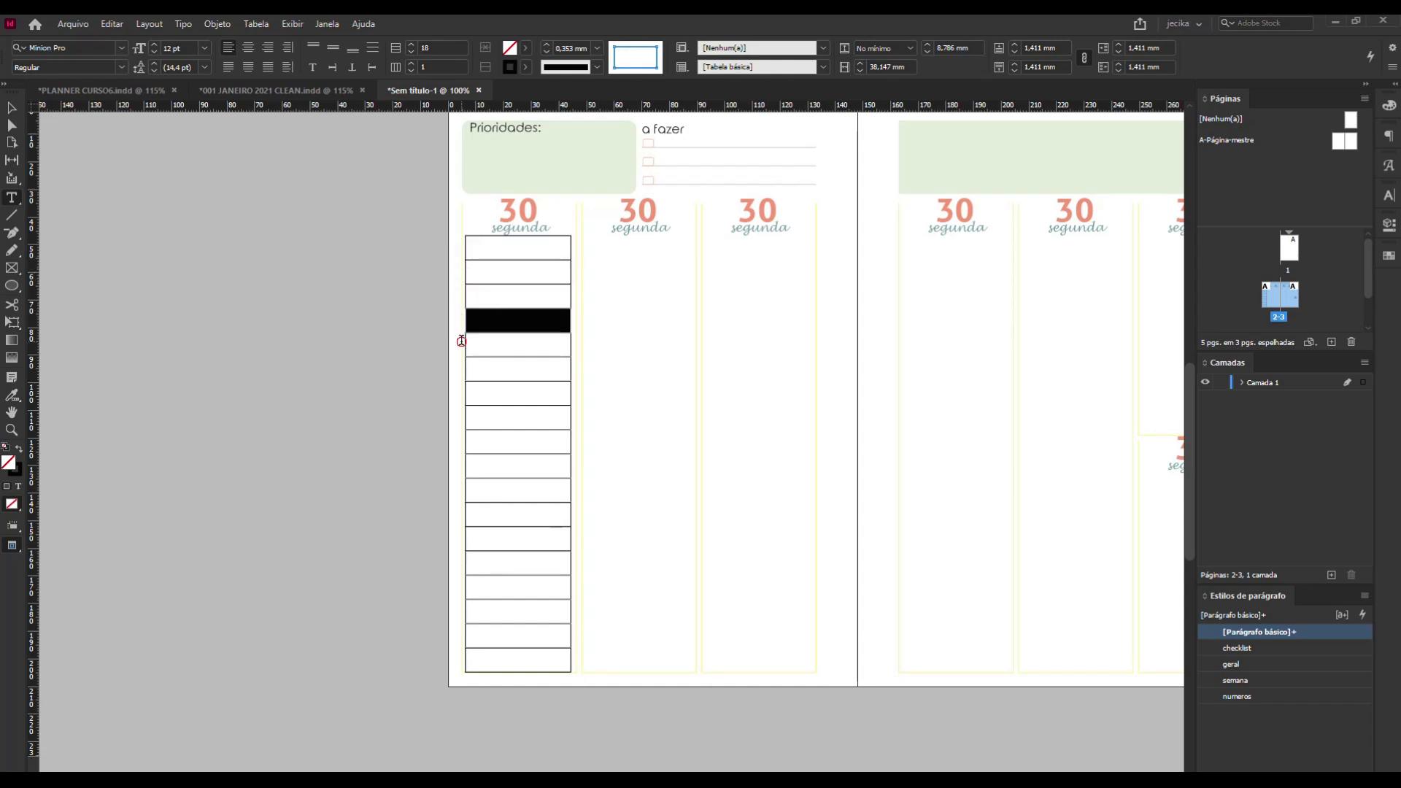
click(462, 340)
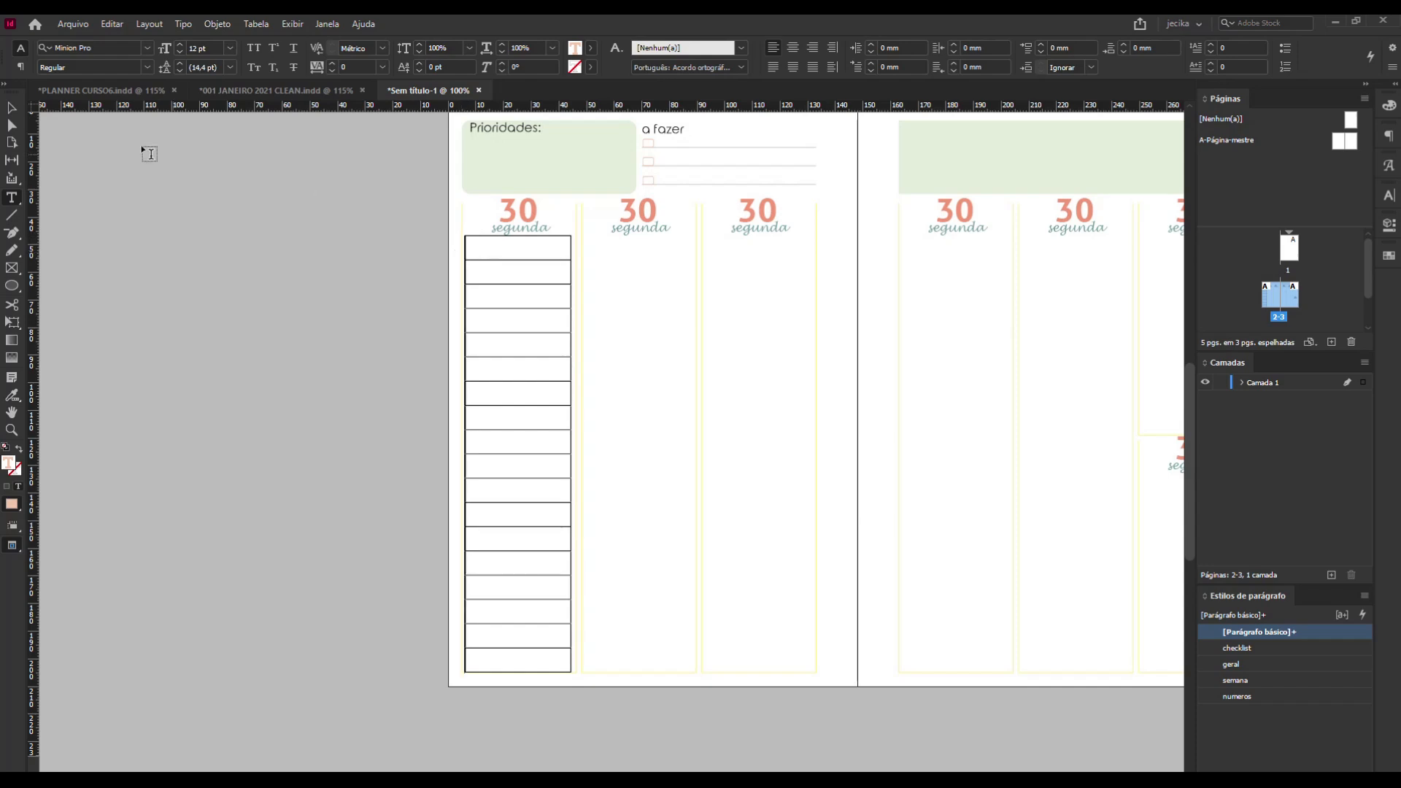
Enlarge the table's text frame to about 142 by 161.5 mm and try top, centre and bottom vertical justification.
click(11, 108)
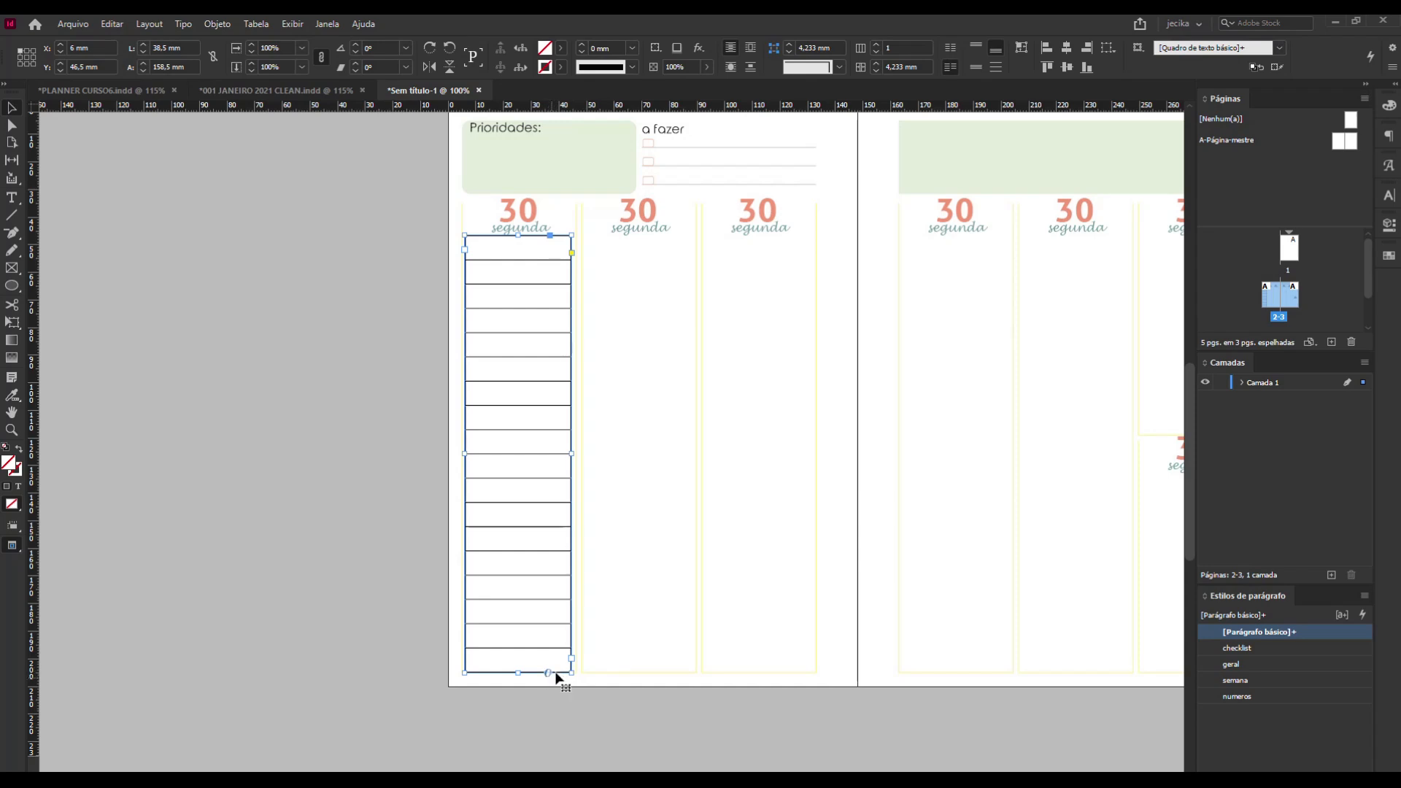
drag(571, 673, 859, 681)
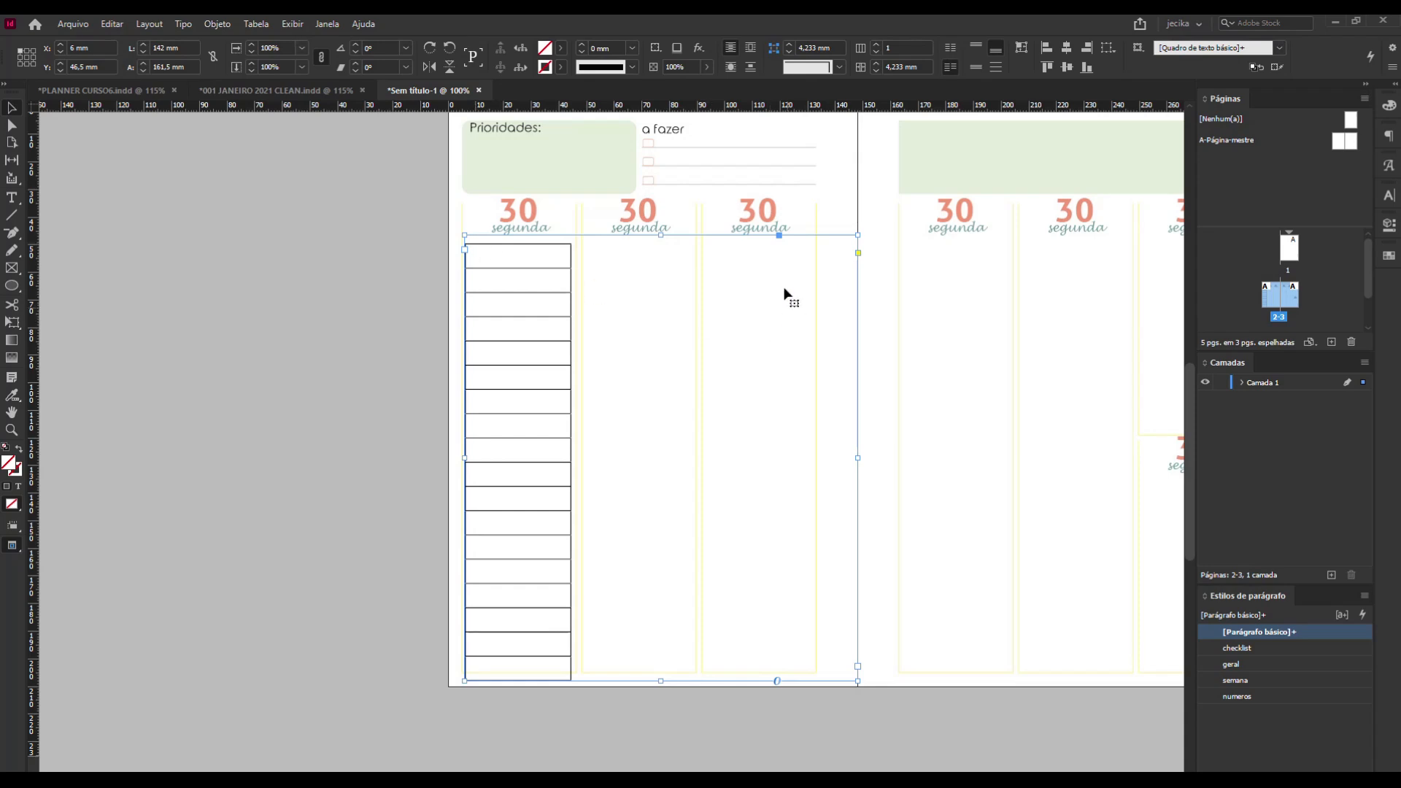
click(16, 113)
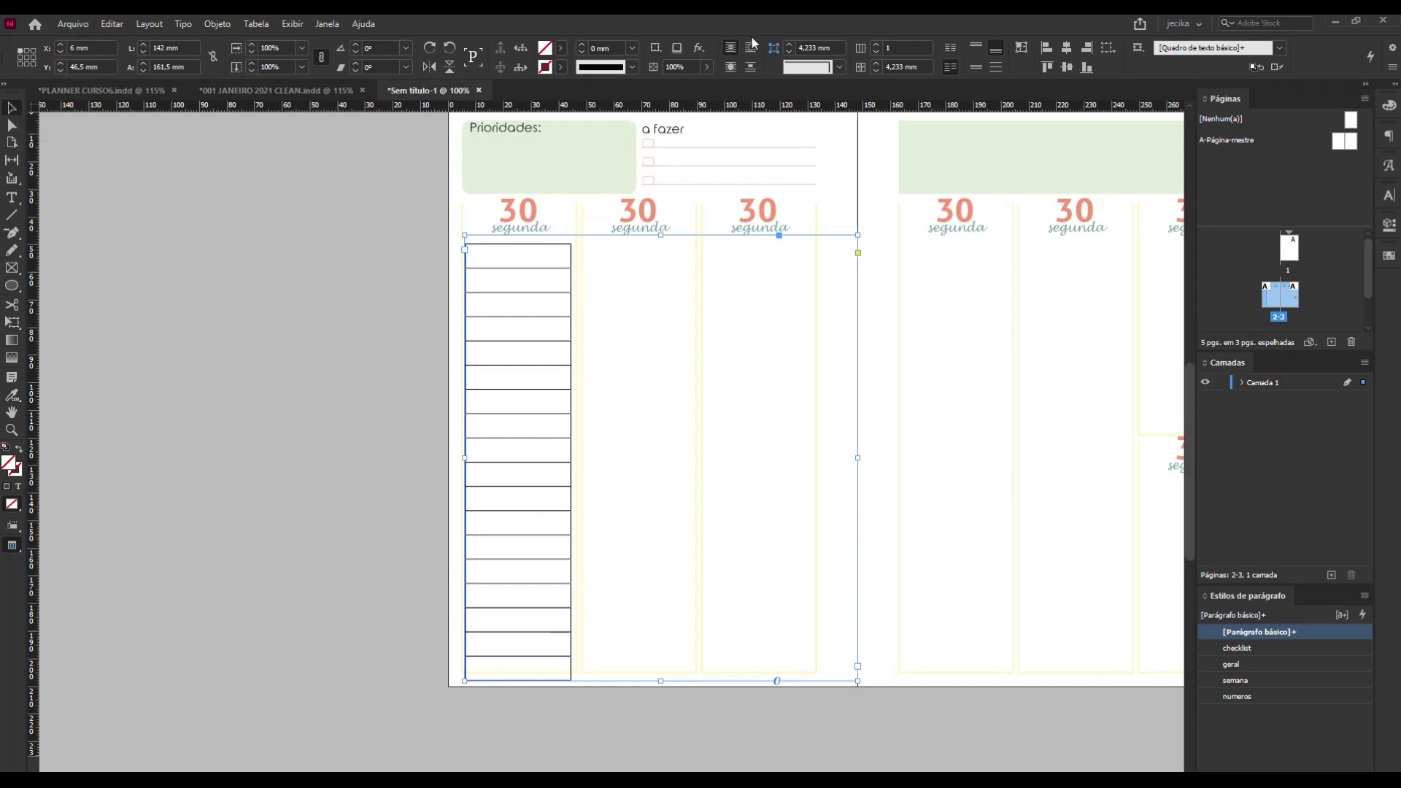
click(978, 47)
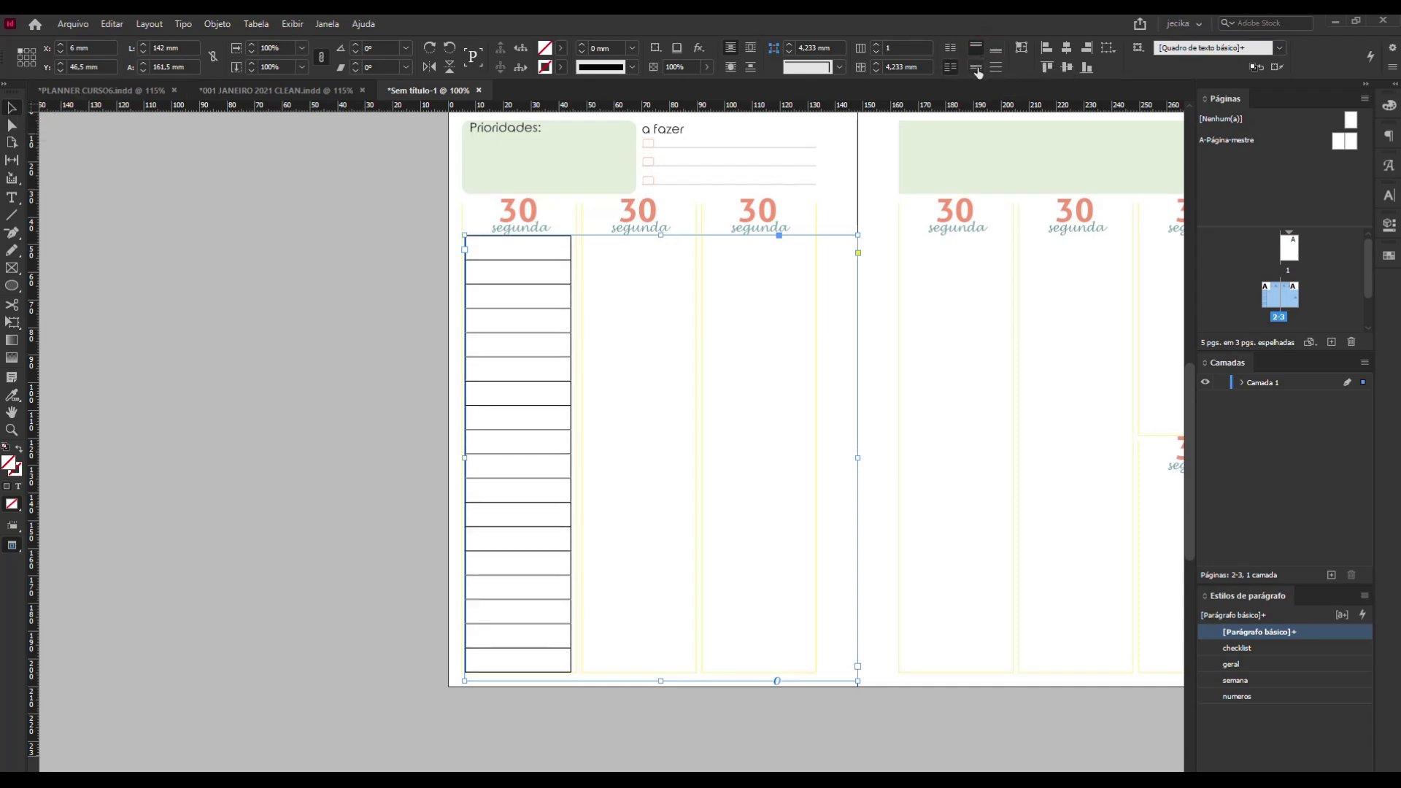
click(974, 67)
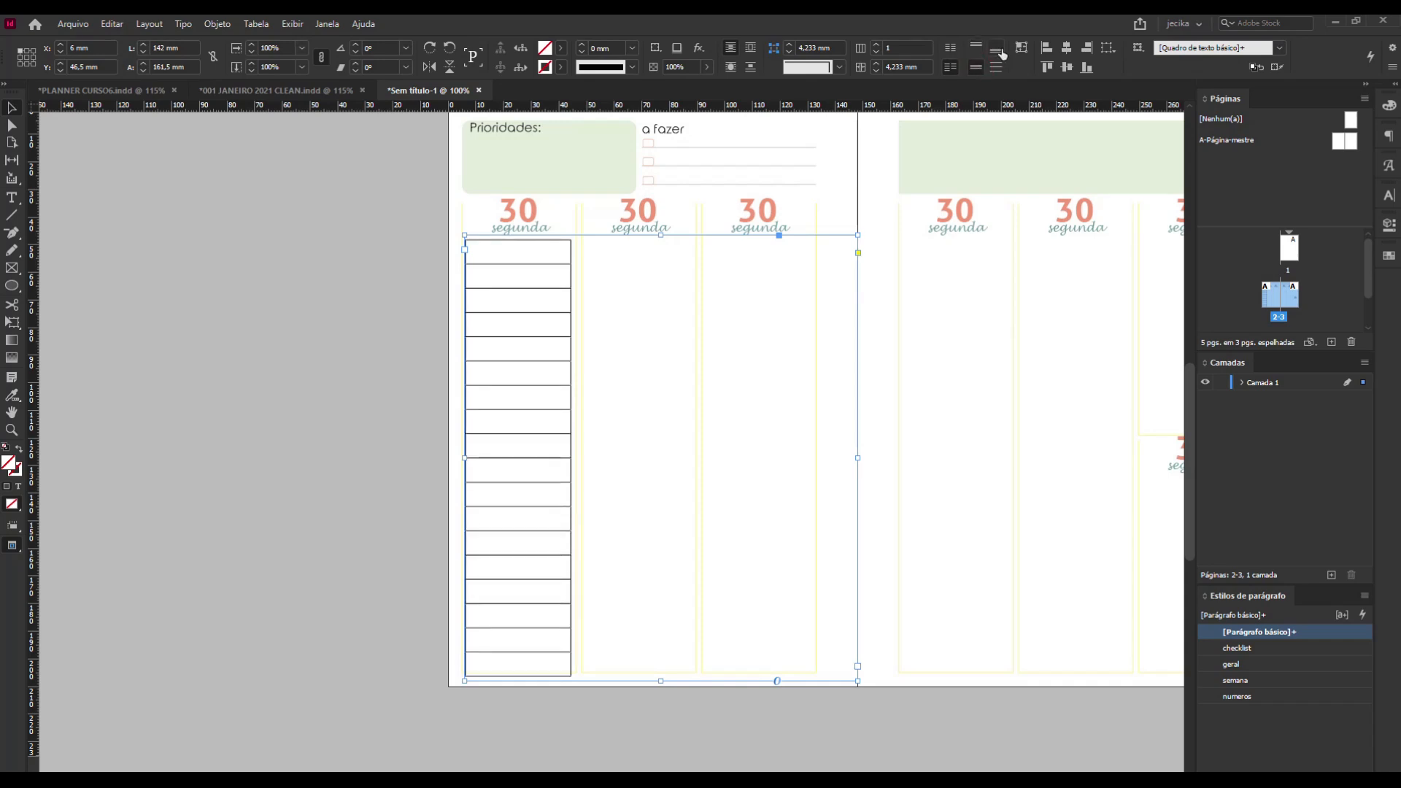
click(999, 51)
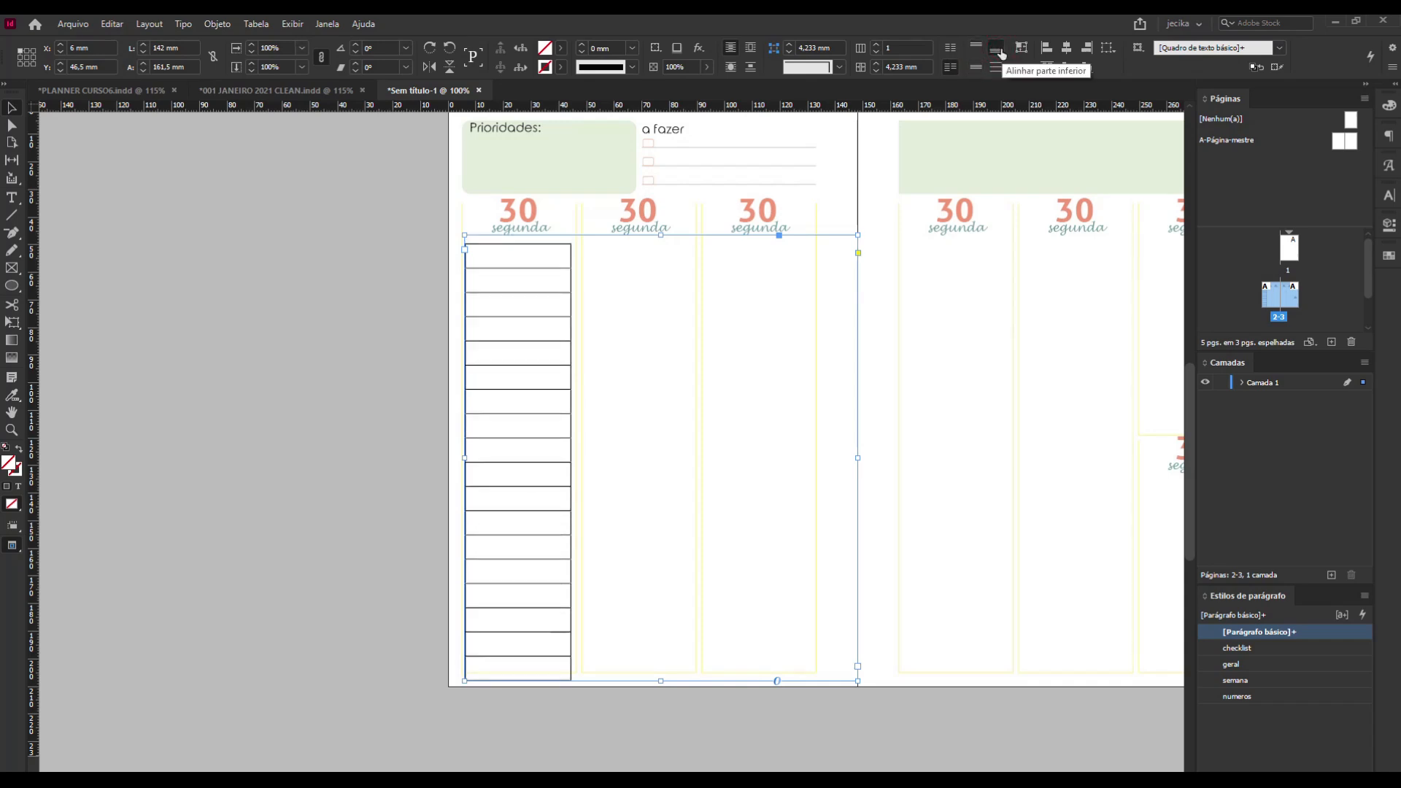
Try centre, right and left paragraph alignment on the table's text frame.
click(15, 200)
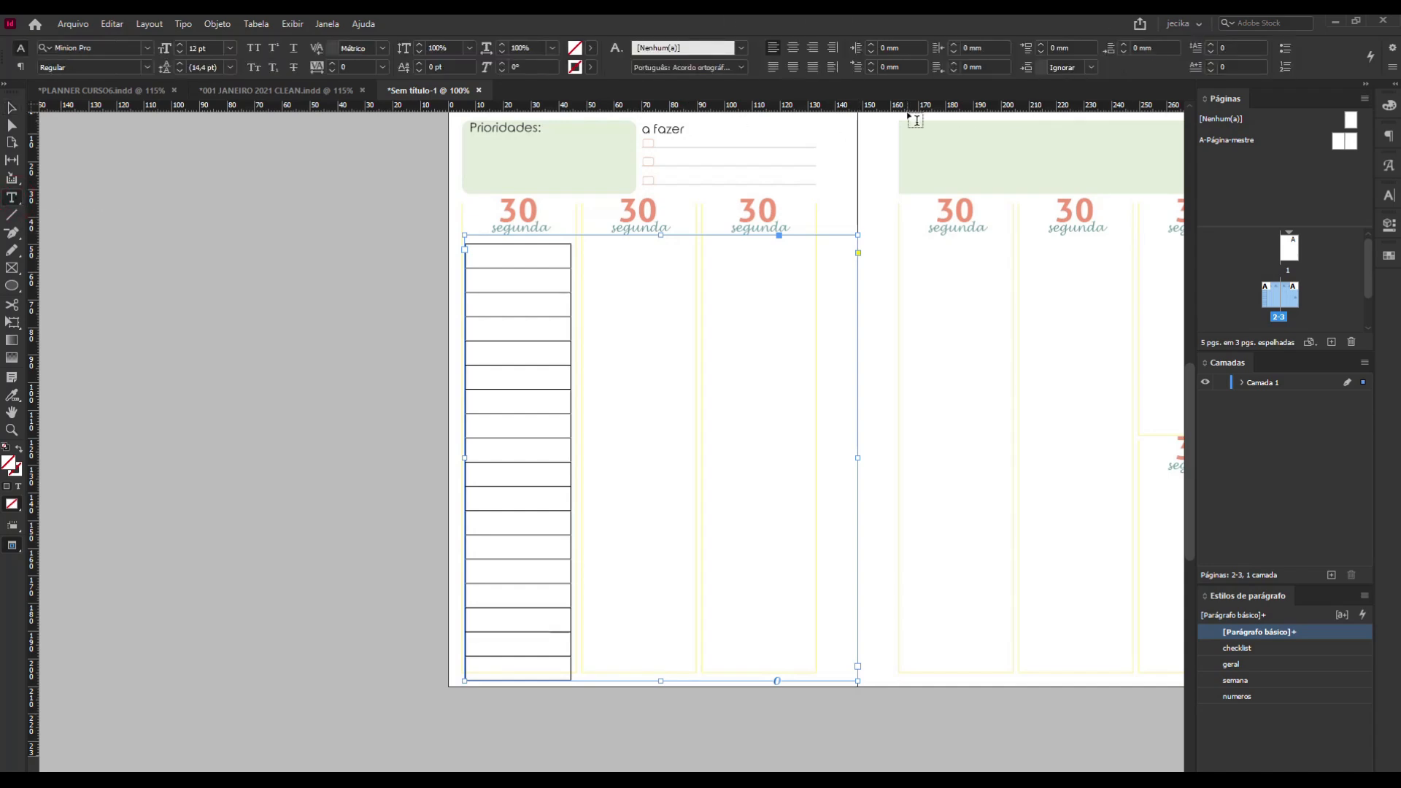
click(794, 53)
click(813, 51)
click(794, 50)
click(773, 49)
click(16, 111)
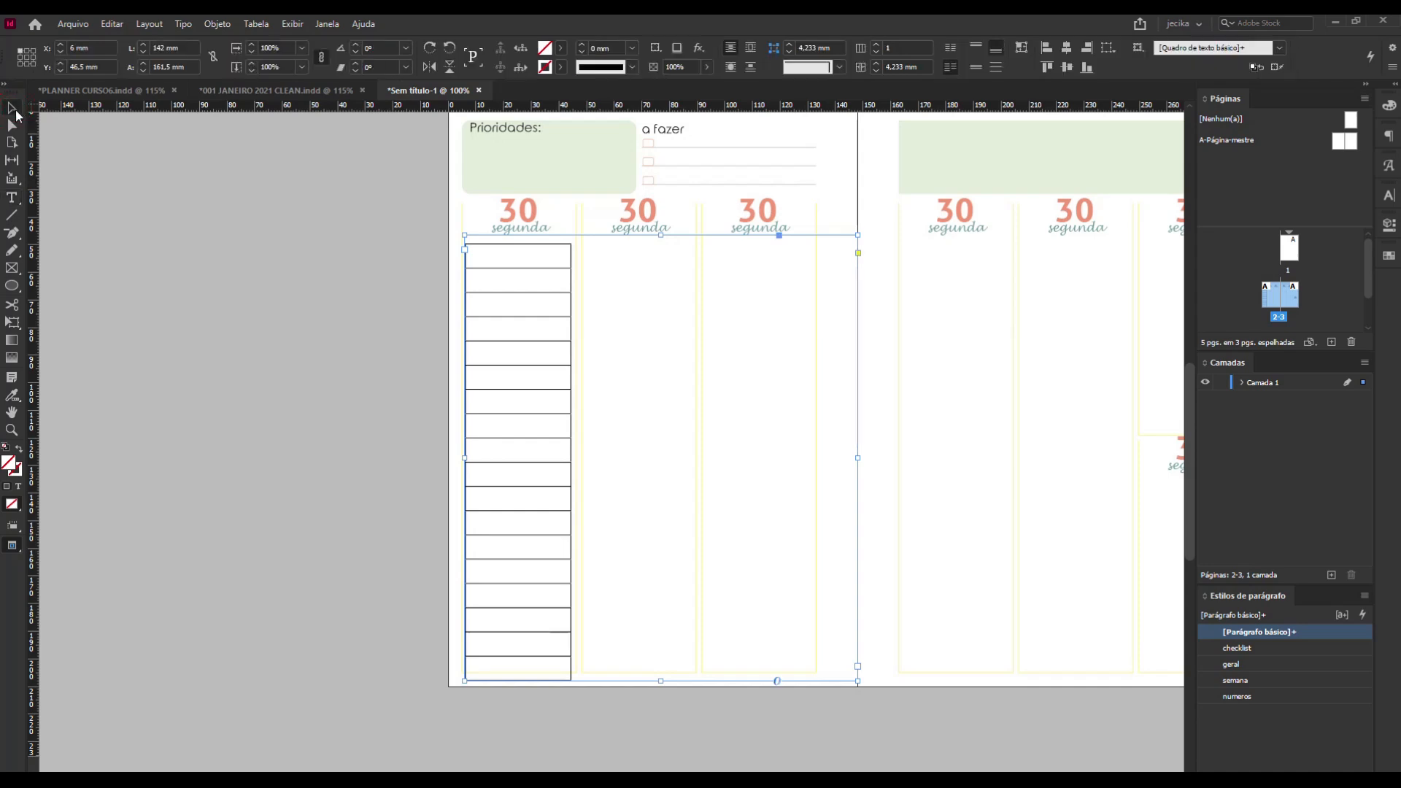
Set the table frame's vertical justification to top and accept the text frame options.
click(978, 49)
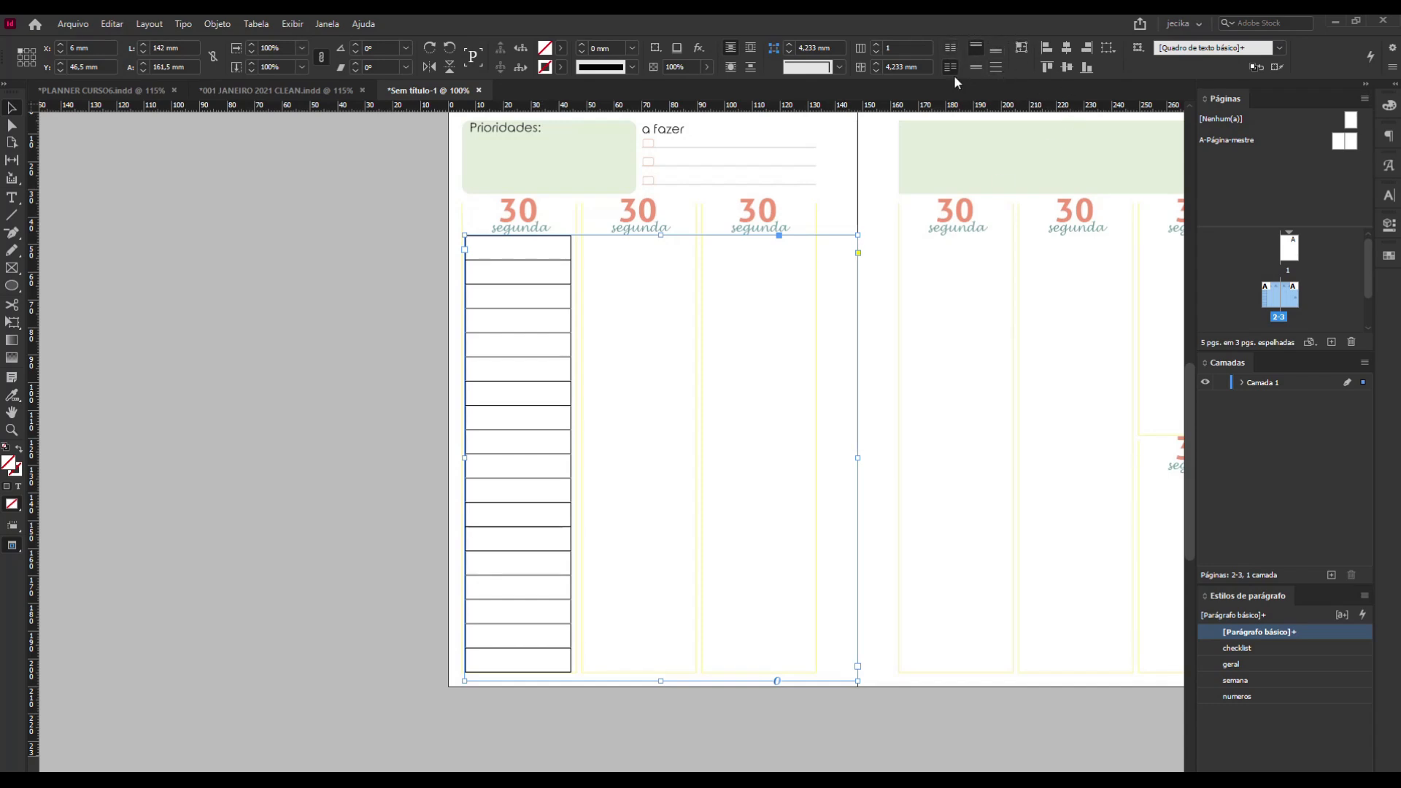
key(ctrl+b)
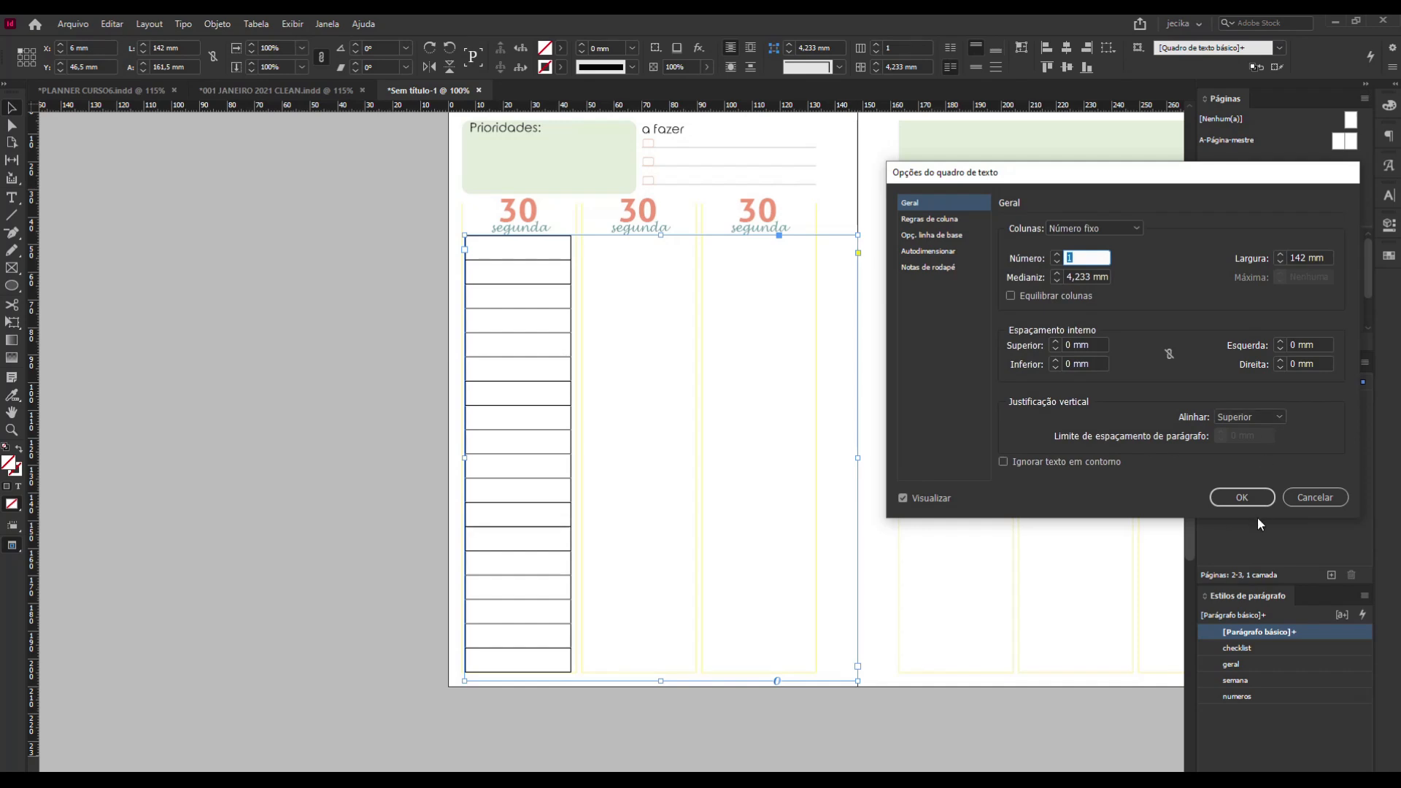
click(1245, 498)
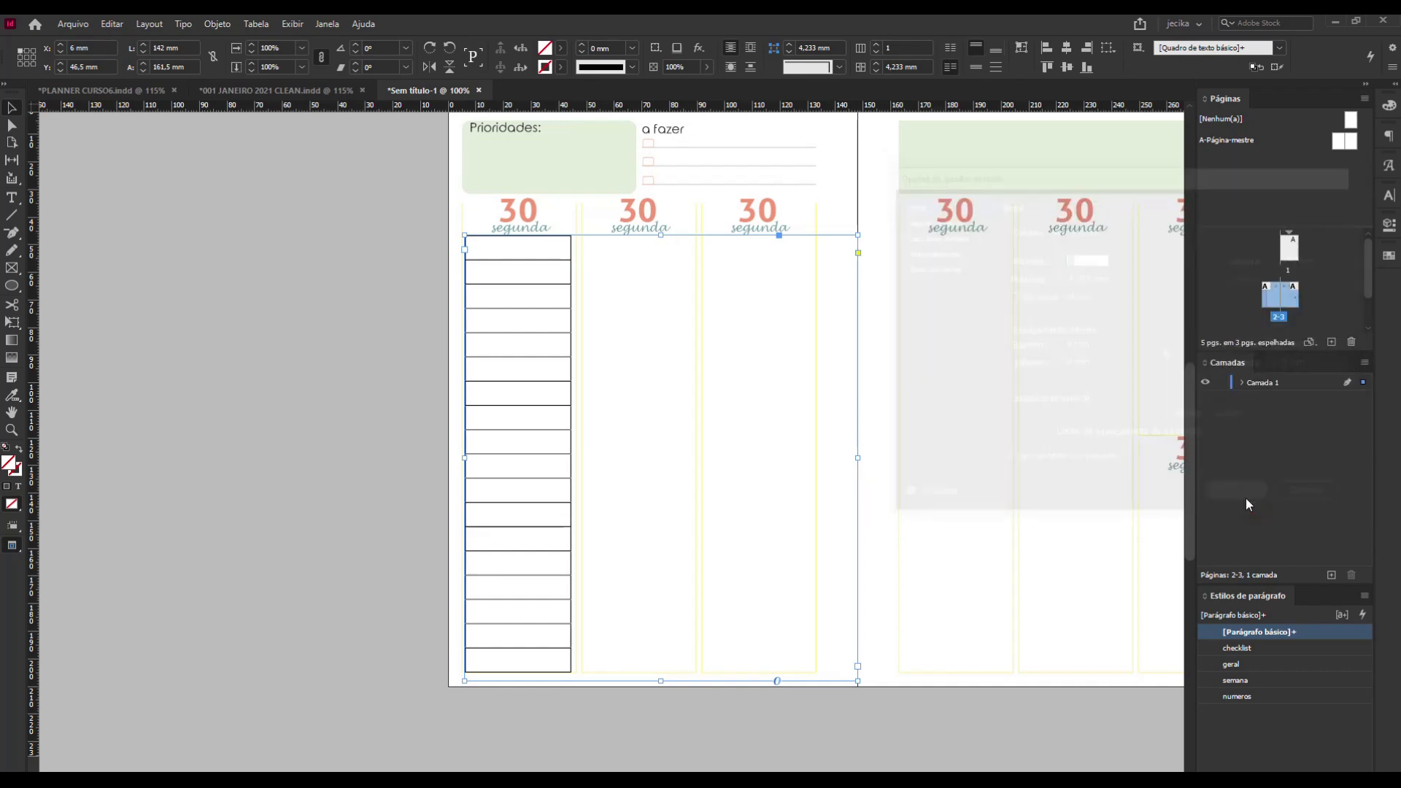
Shrink the text frame back around the table to about 38.3 by 158.7 mm and deselect it.
double_click(847, 680)
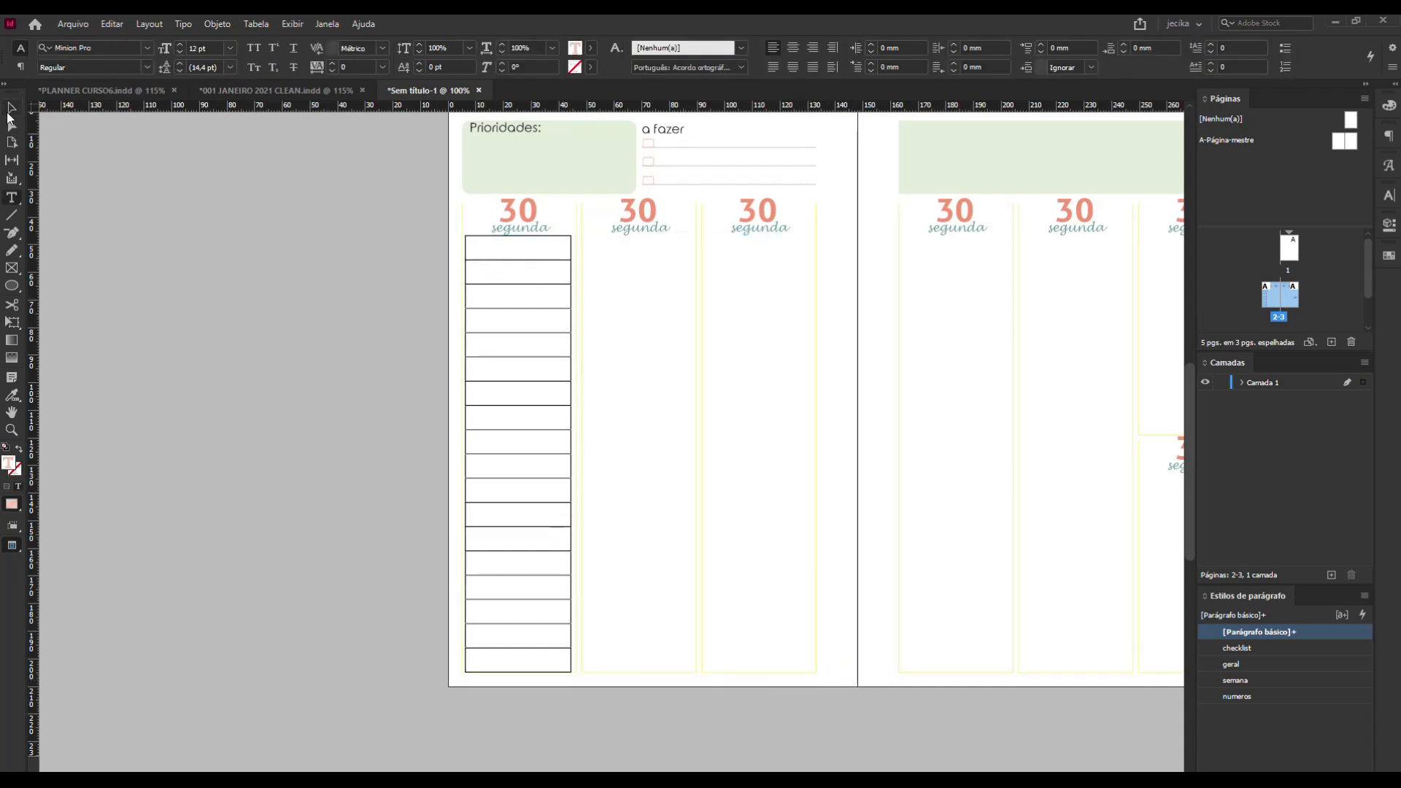
click(12, 110)
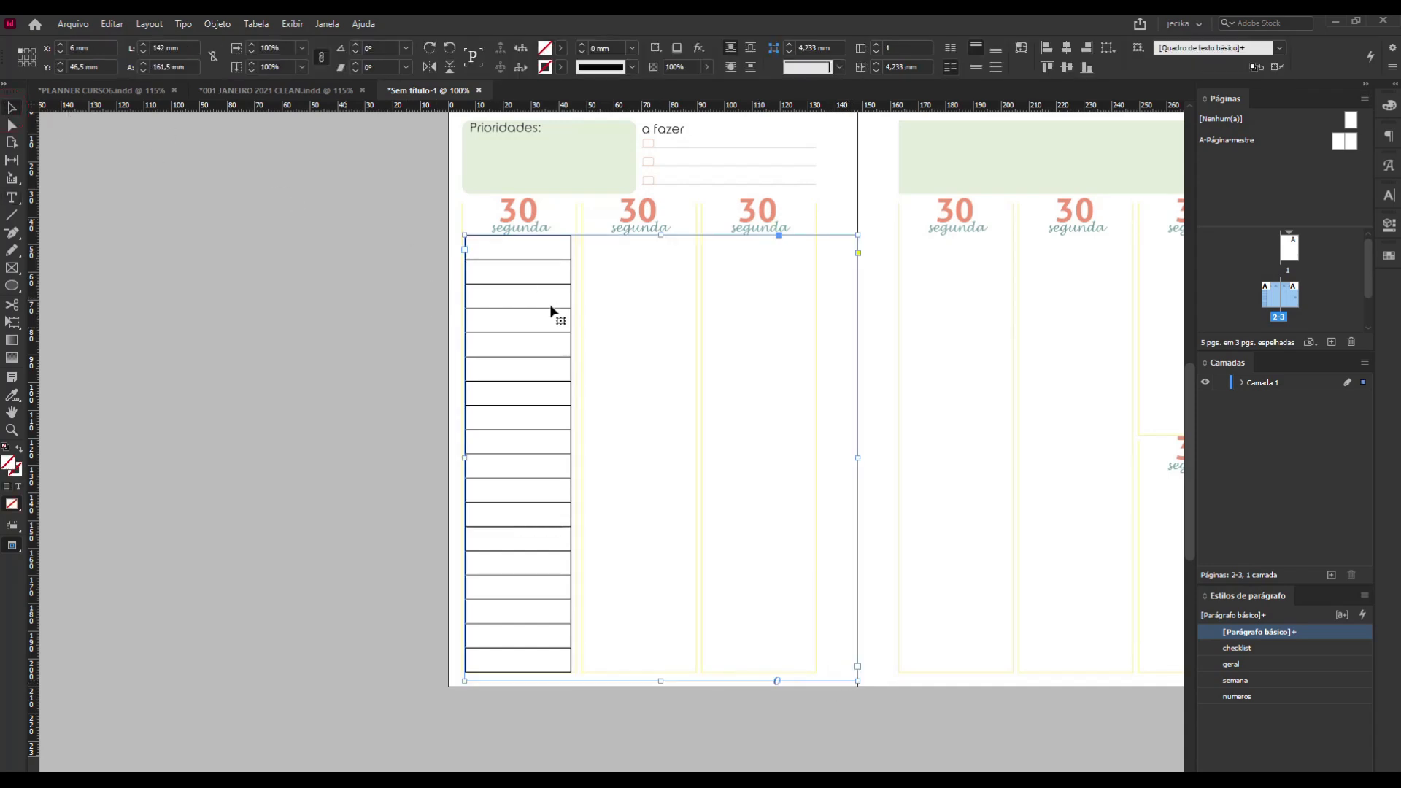
double_click(838, 680)
key(Escape)
click(846, 233)
drag(857, 680, 570, 672)
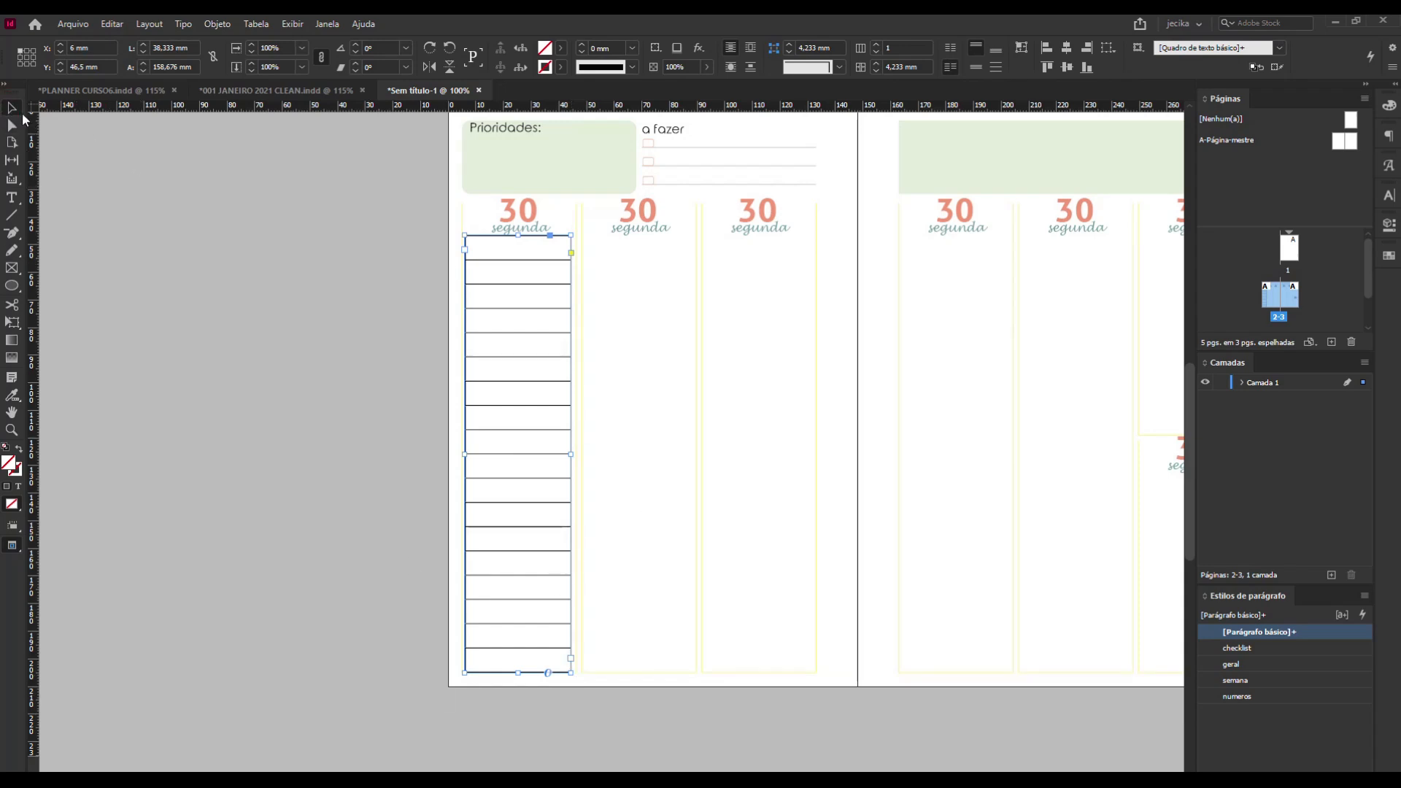
click(314, 238)
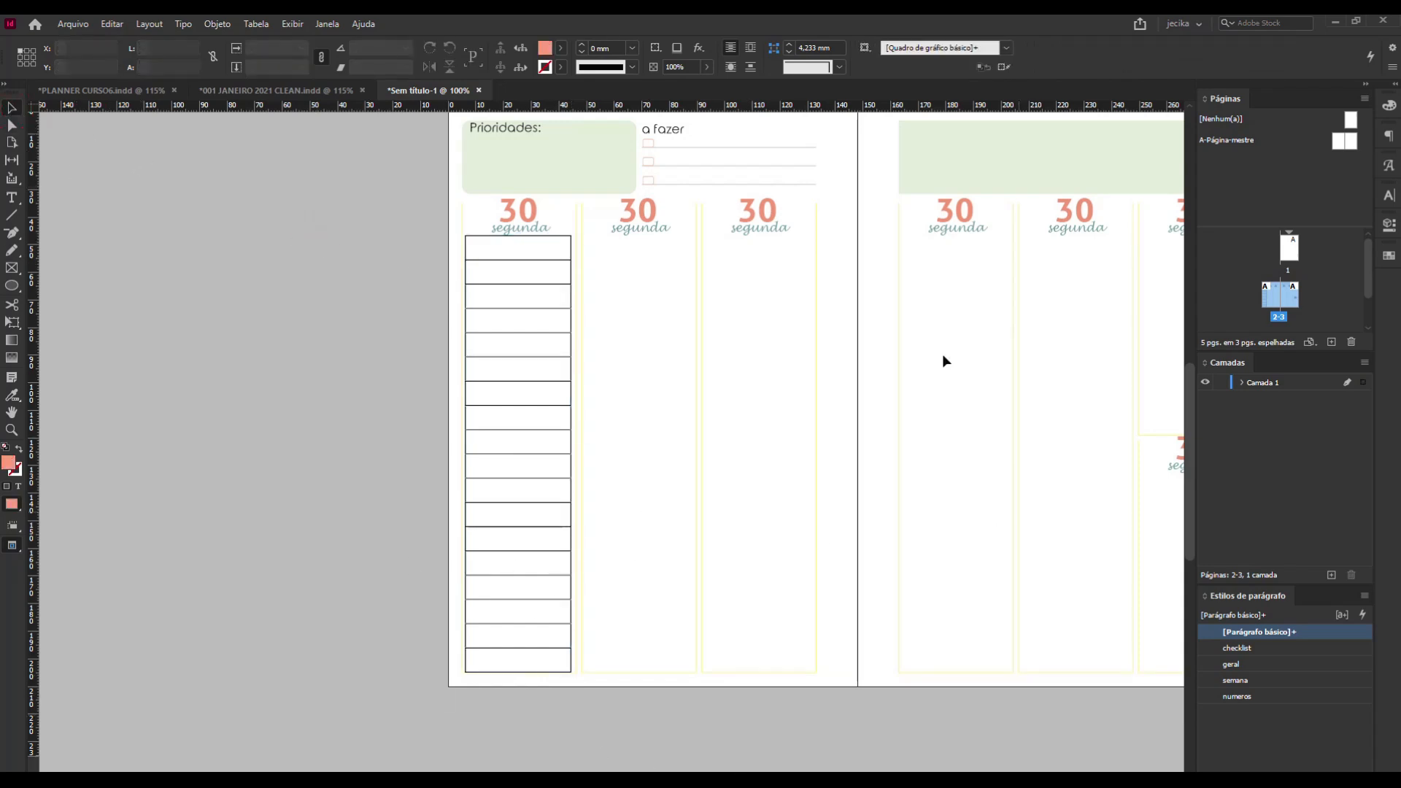
Select the whole table, set its outer border stroke weight to 0 mm, and deselect it.
click(470, 231)
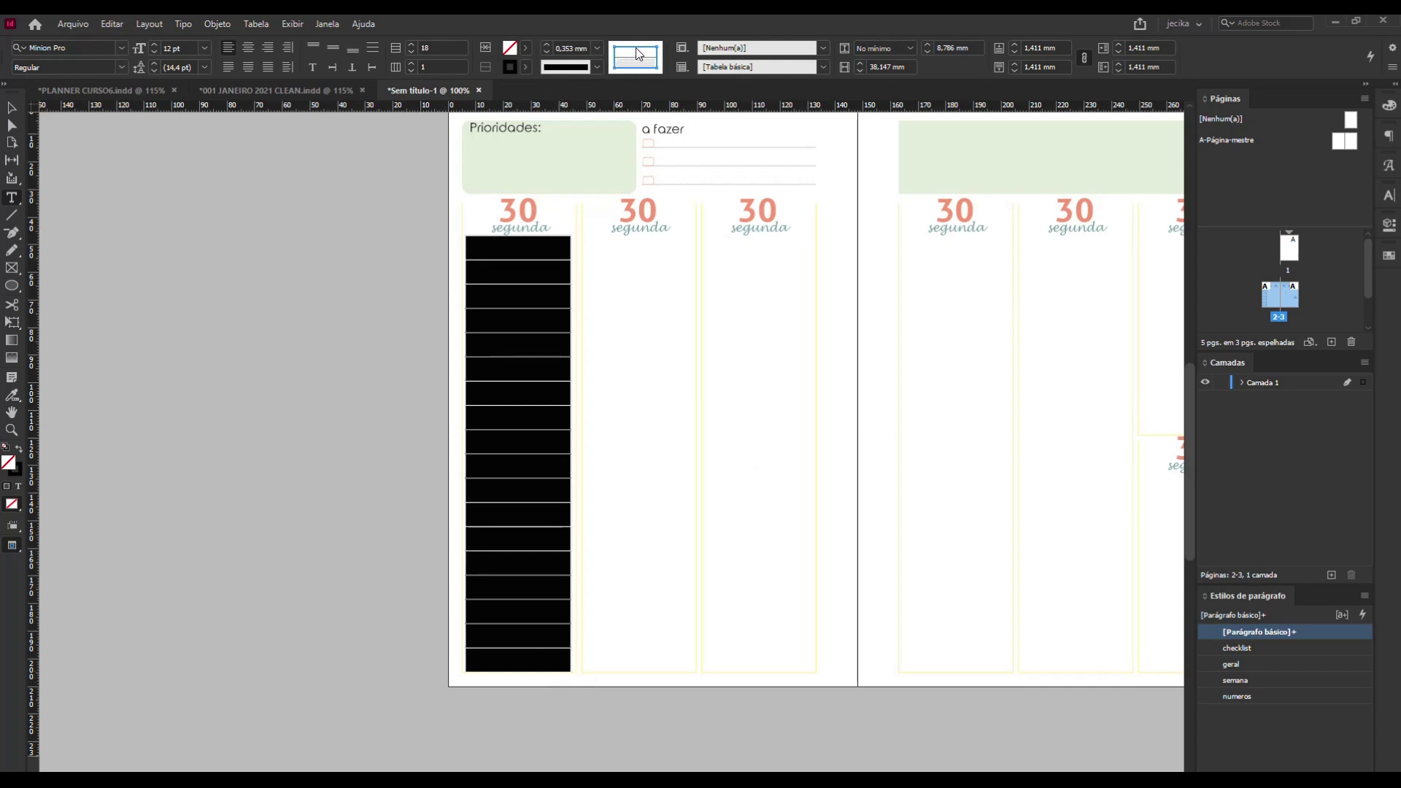
click(596, 52)
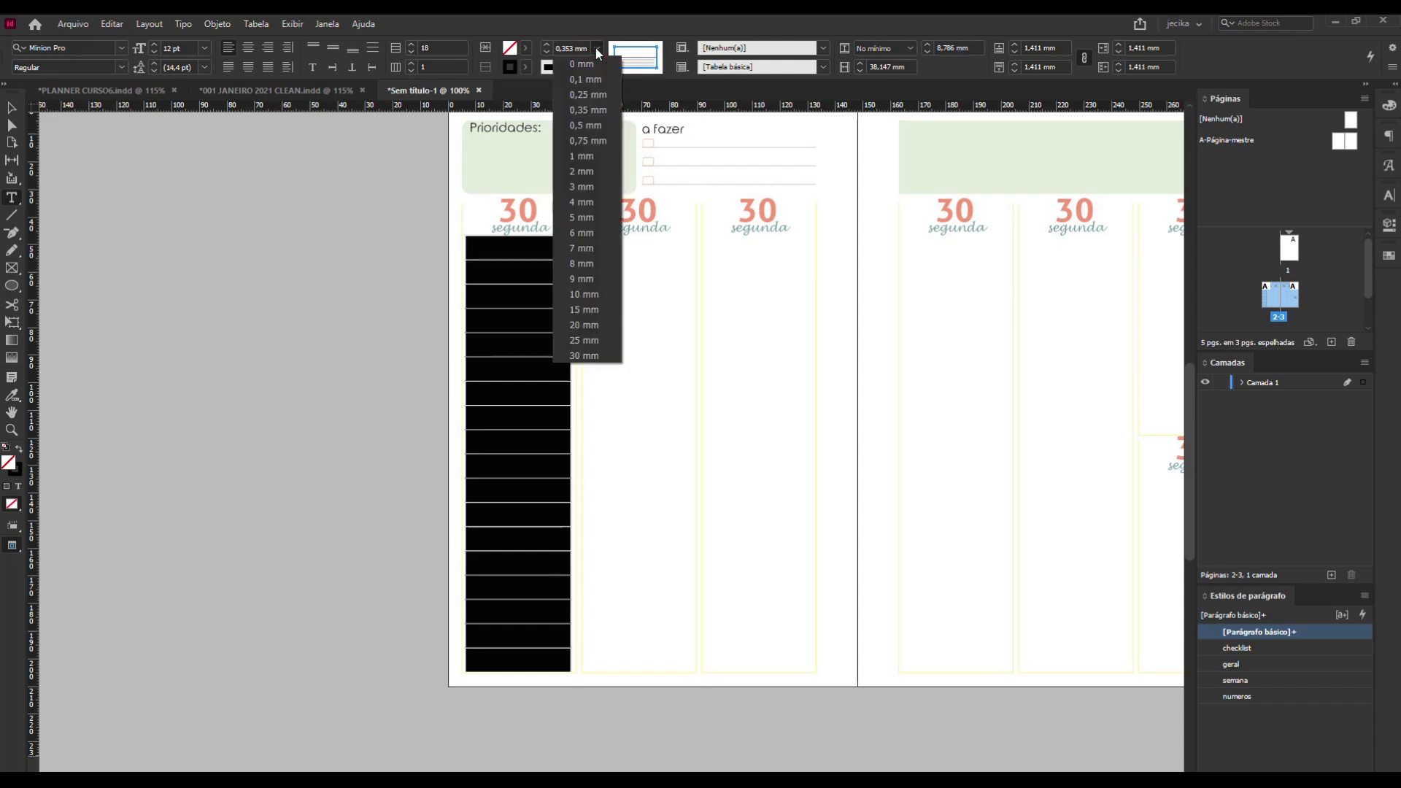
click(598, 61)
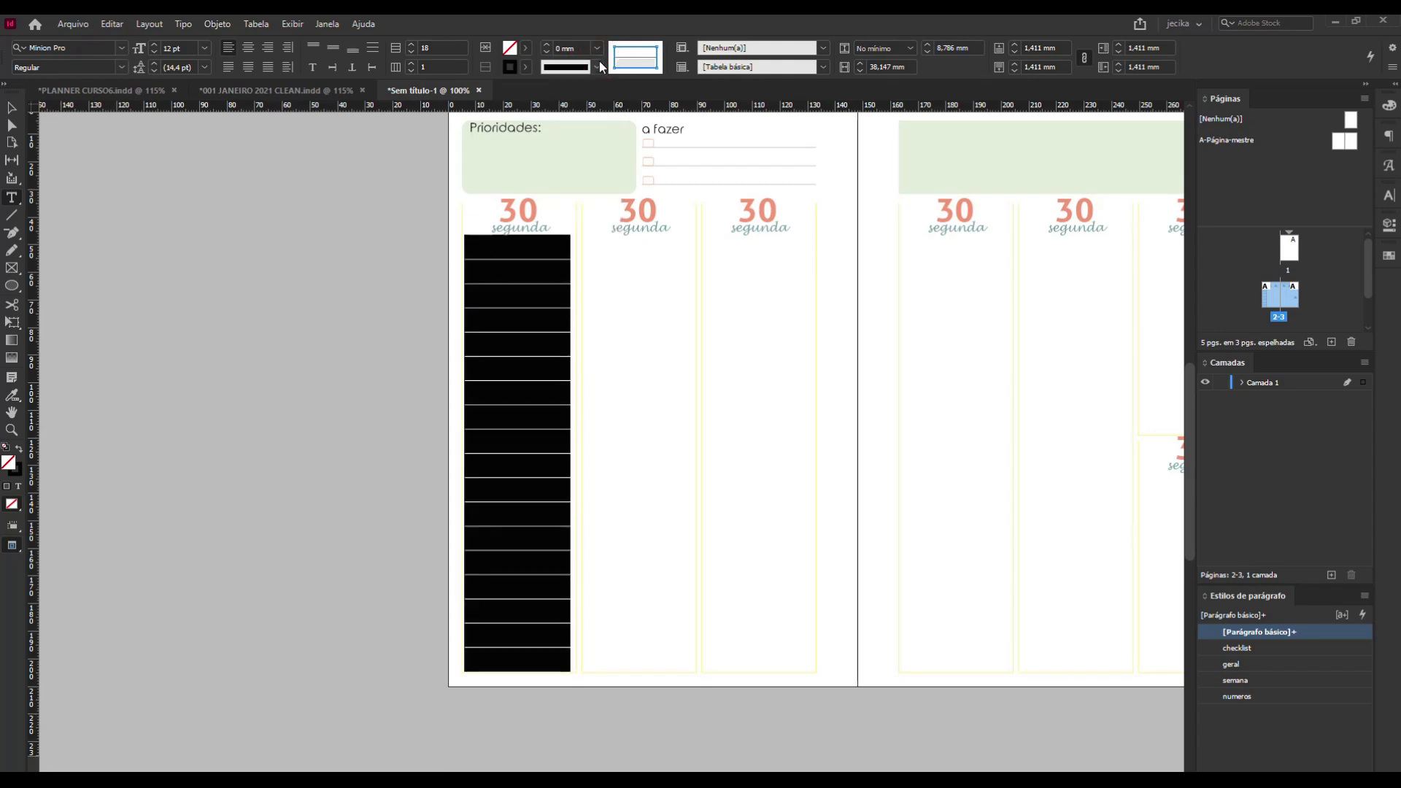
click(15, 109)
click(203, 230)
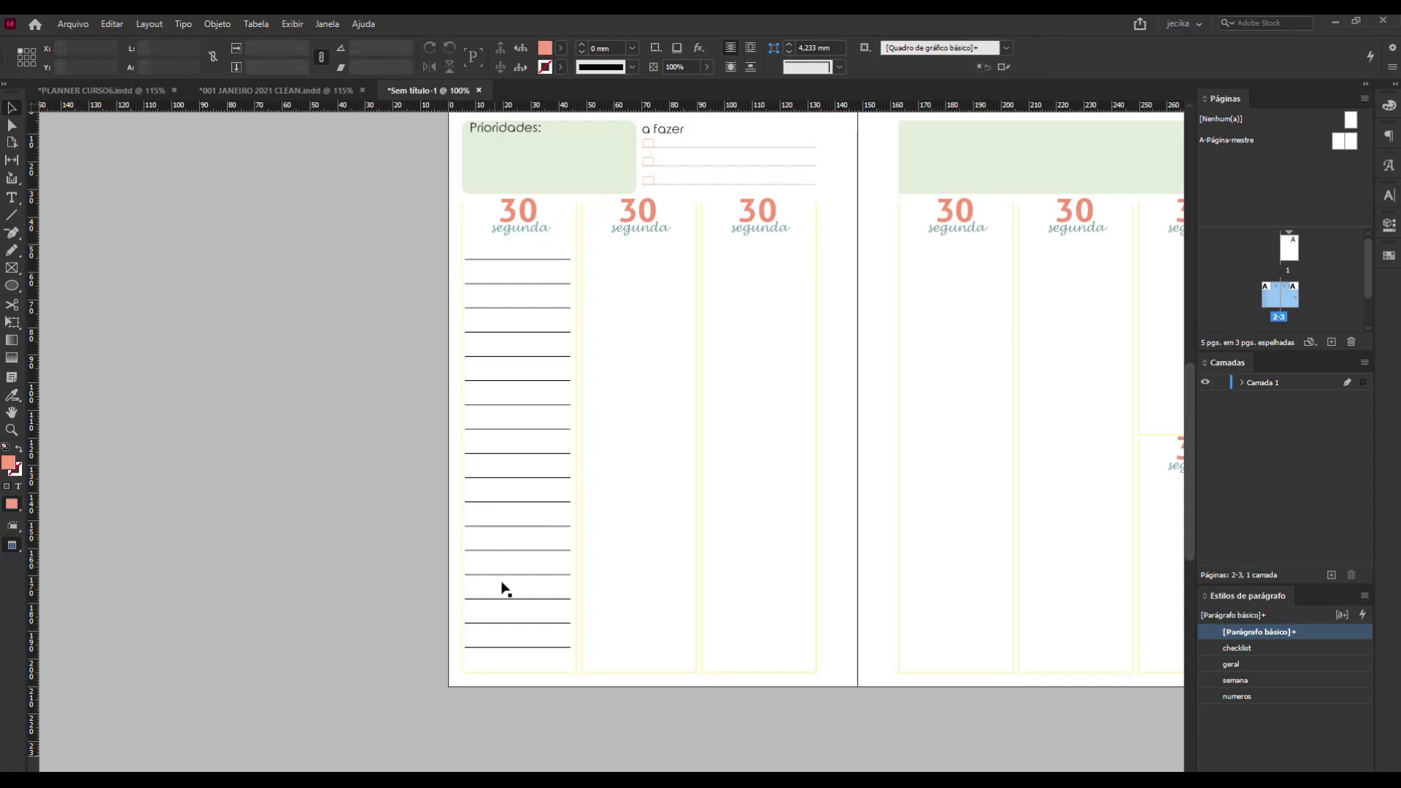
Set the stroke weight of only the table's inner horizontal lines to 0,1 mm.
click(494, 260)
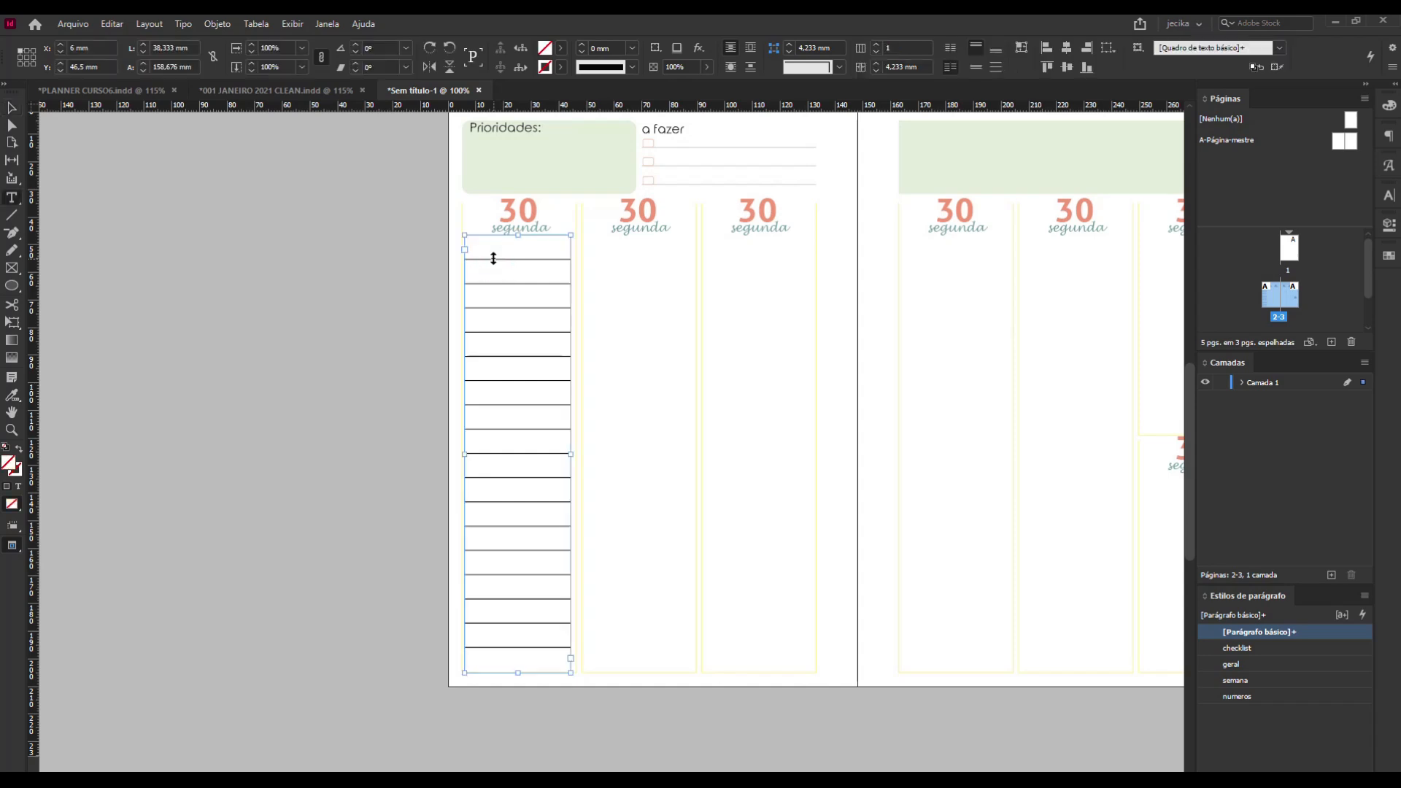
click(461, 231)
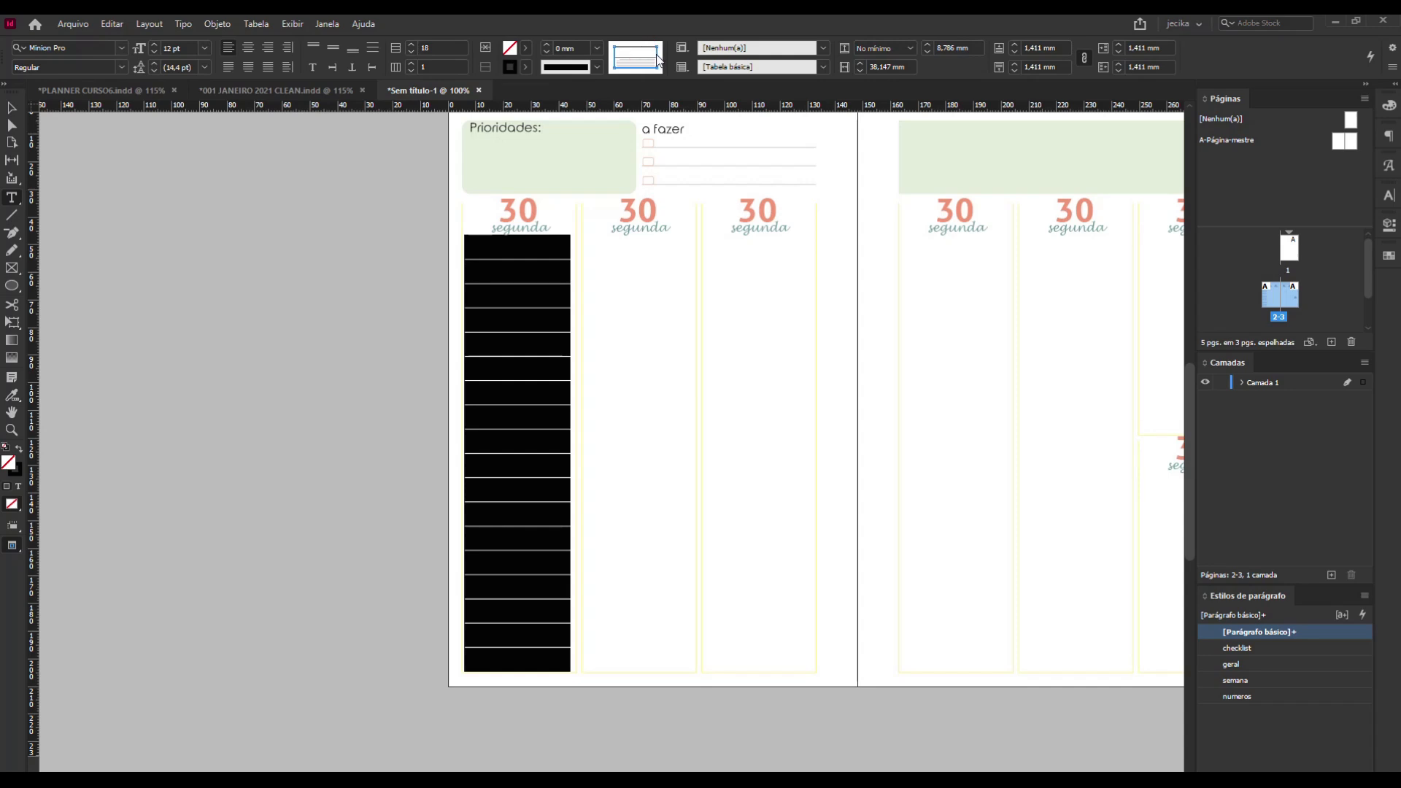
click(628, 68)
click(625, 67)
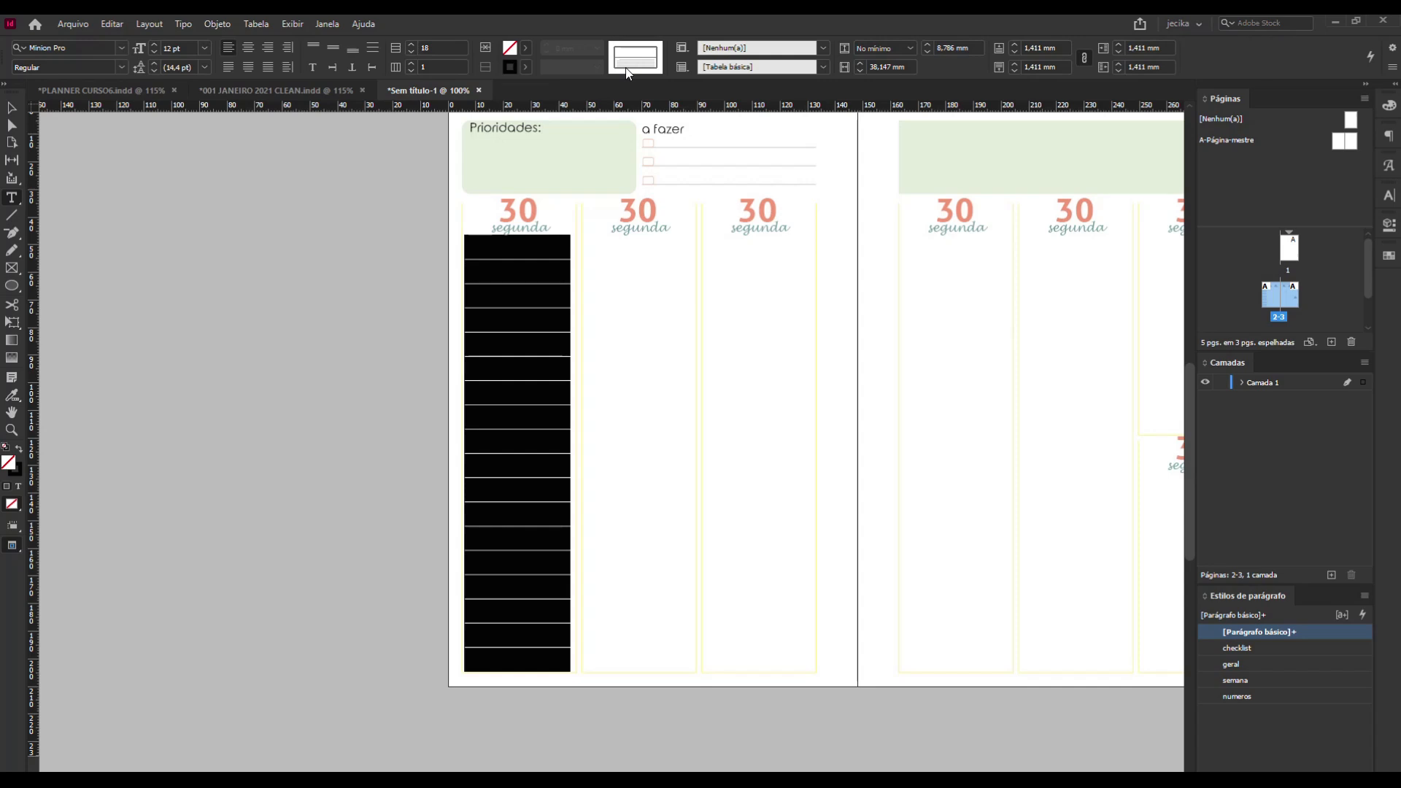
click(634, 64)
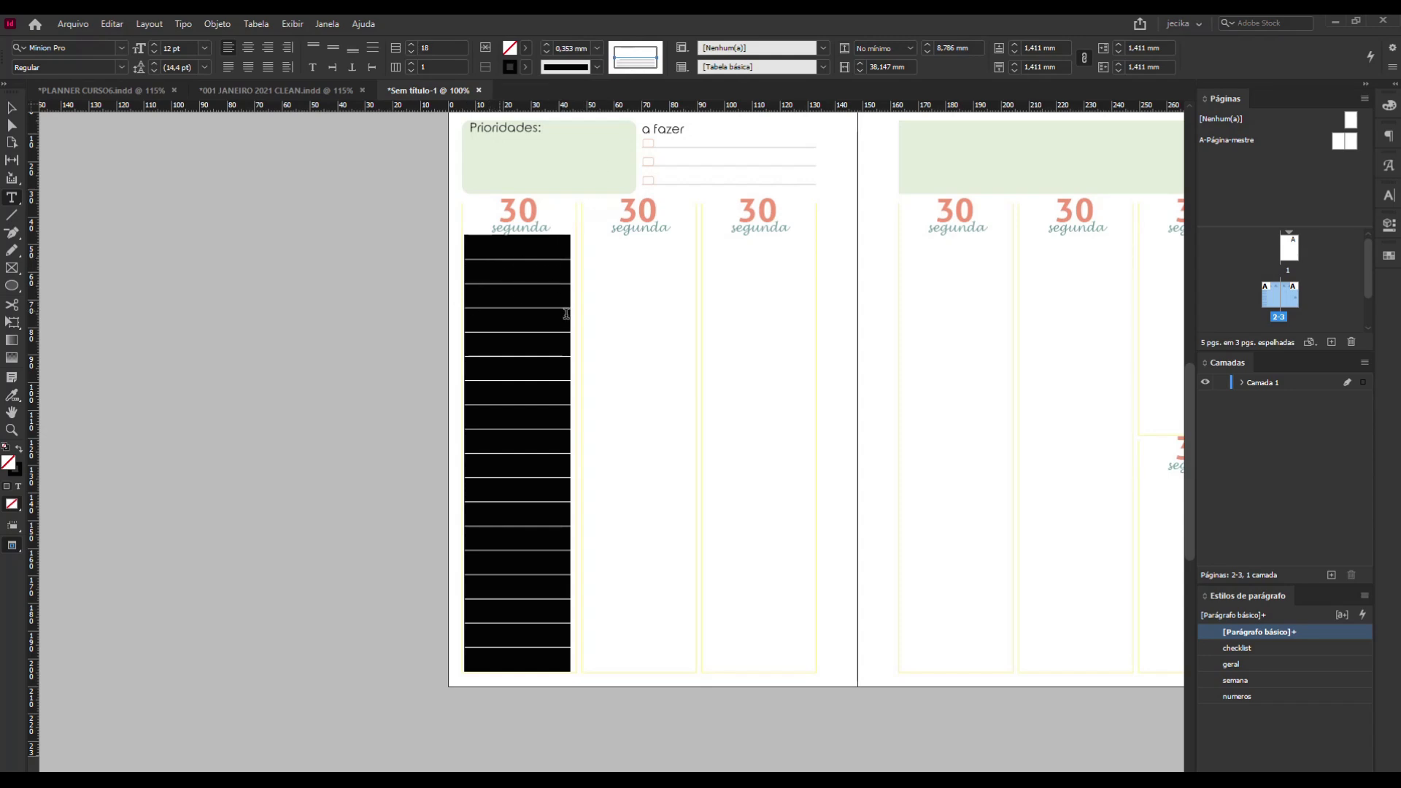
click(599, 48)
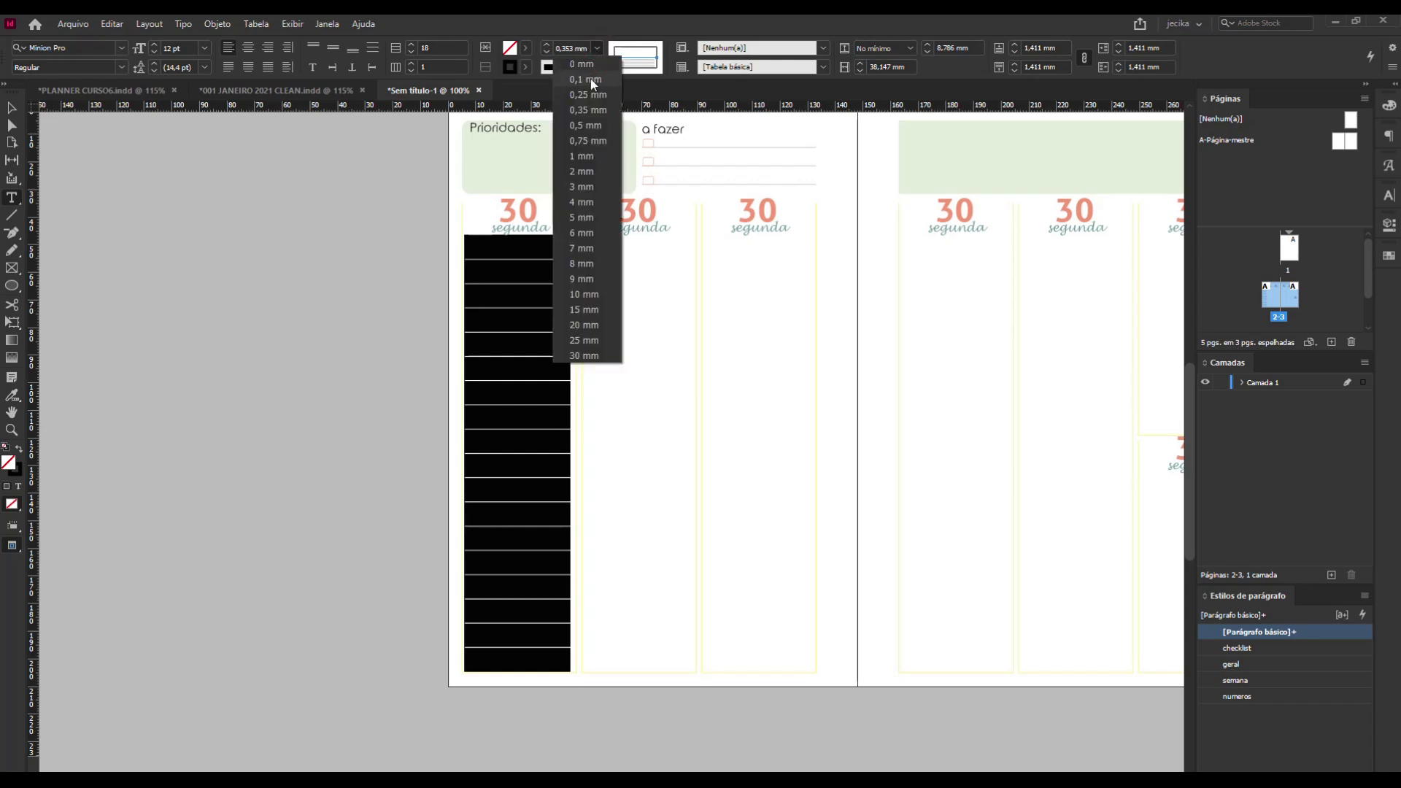
click(585, 80)
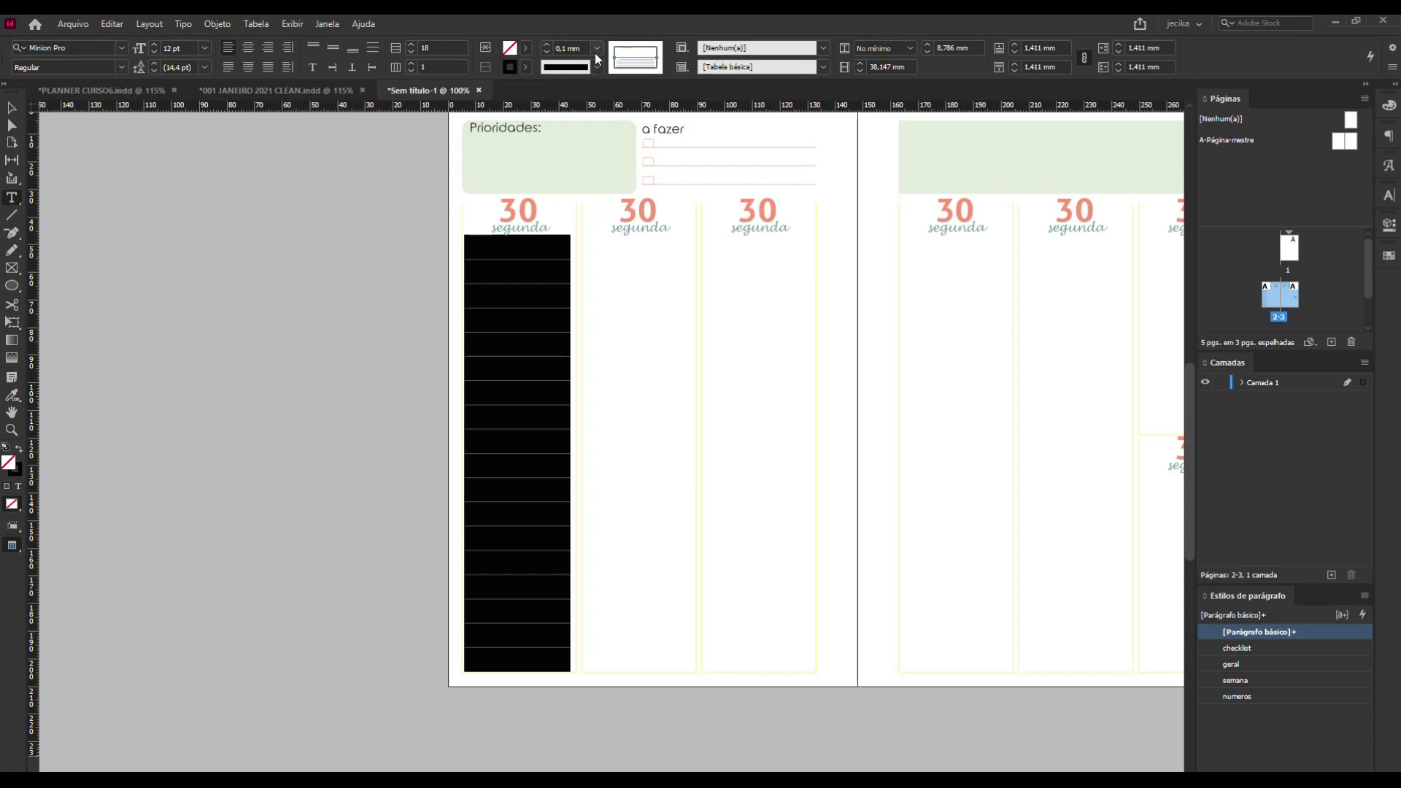
Try a 0,25 mm weight on the inner lines, return it to 0,1 mm, and deselect the table.
click(597, 49)
click(594, 90)
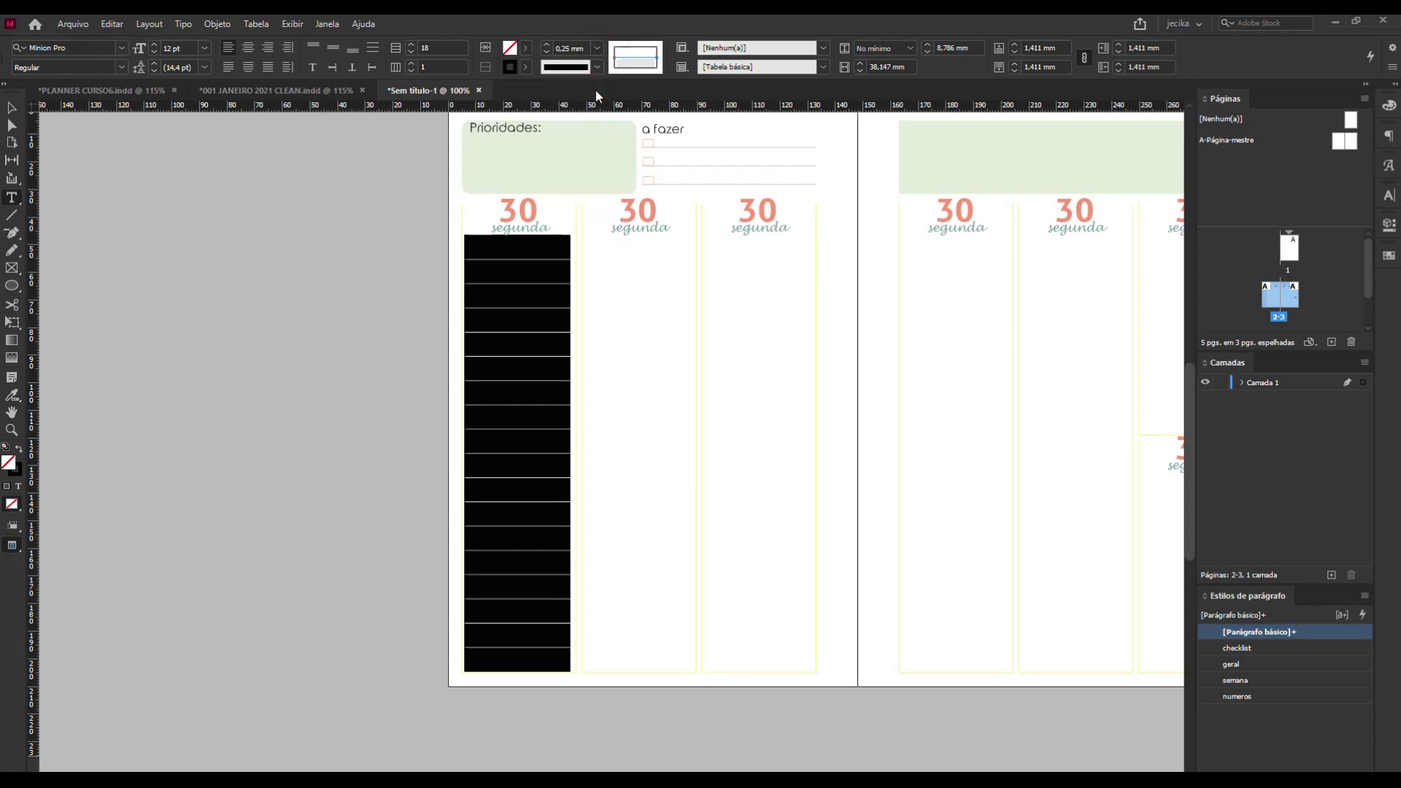
click(598, 48)
click(593, 75)
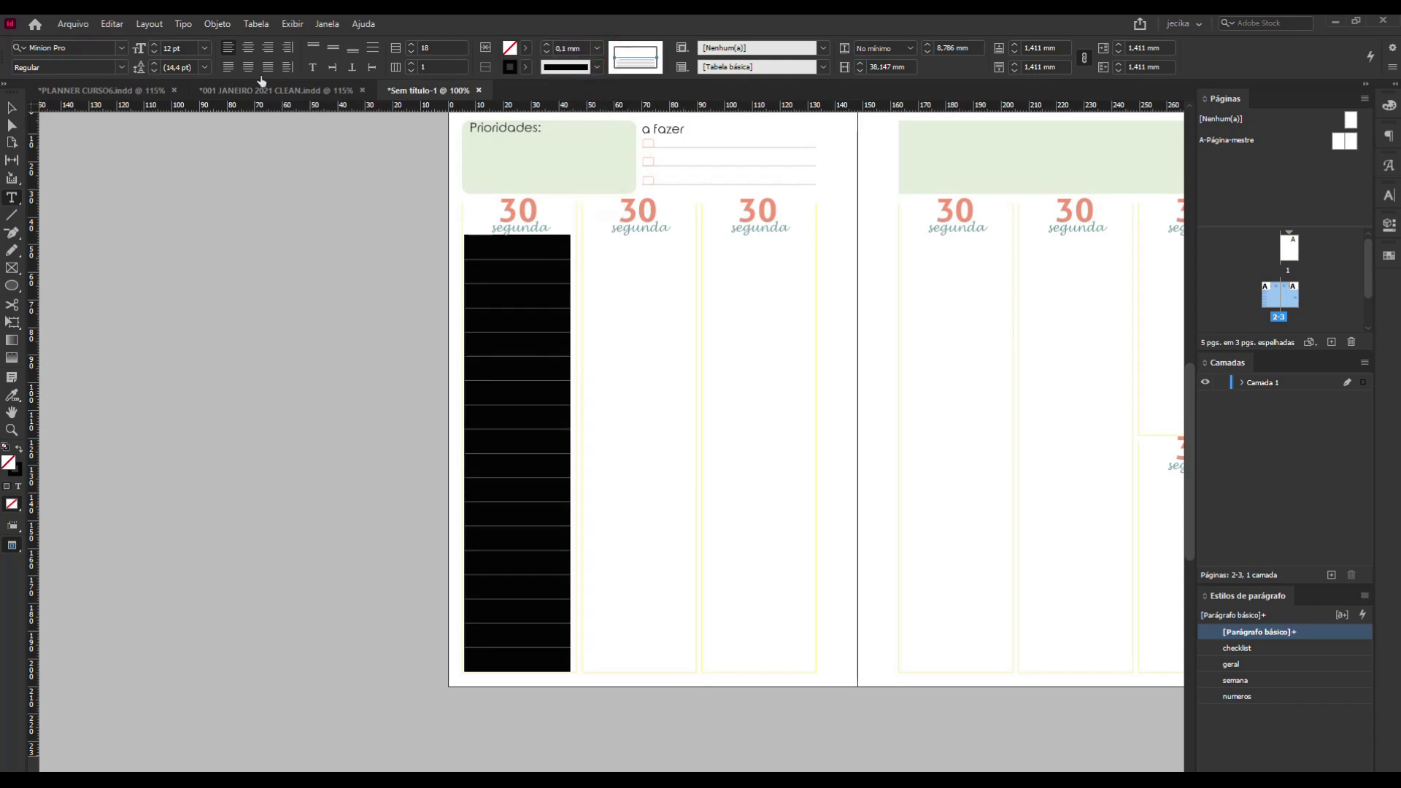
click(13, 108)
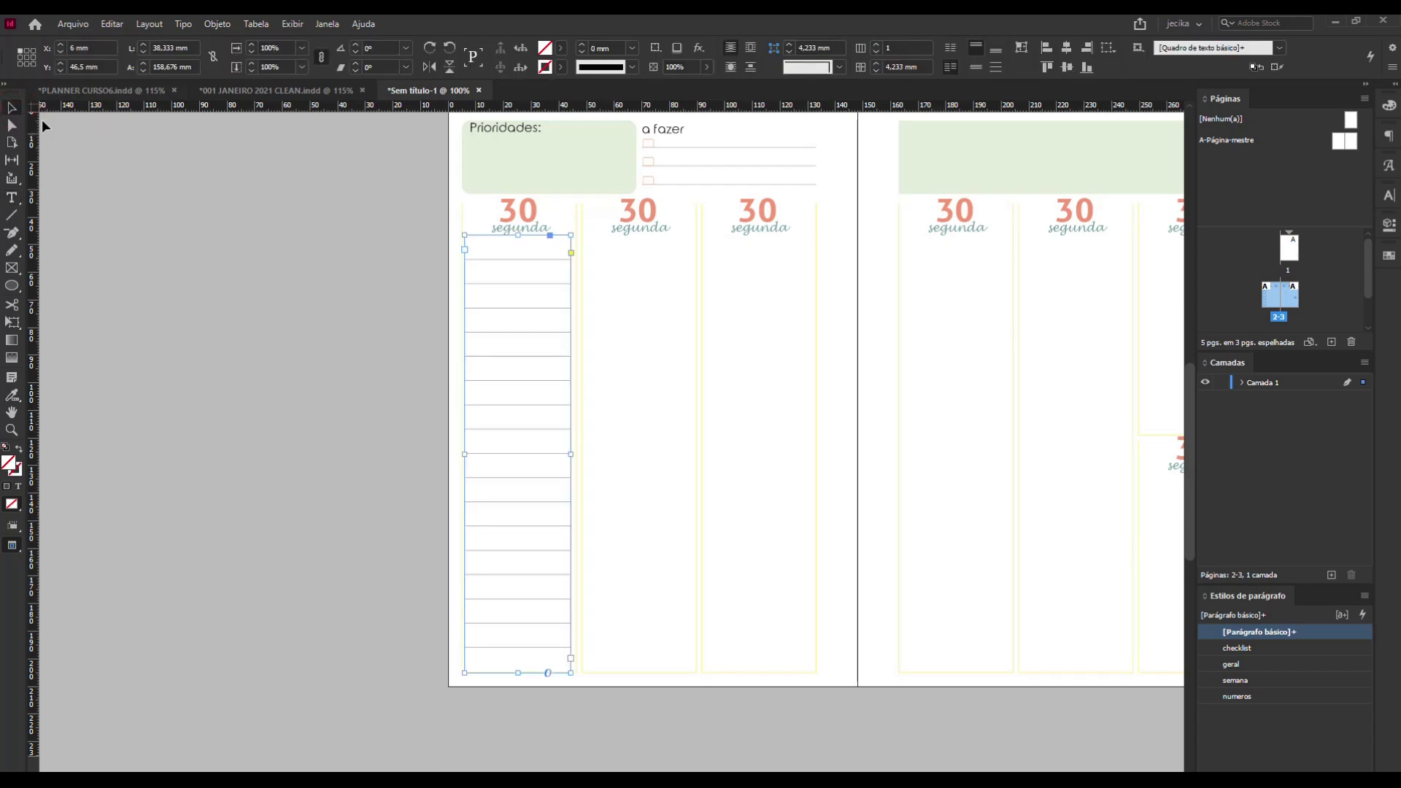
click(232, 228)
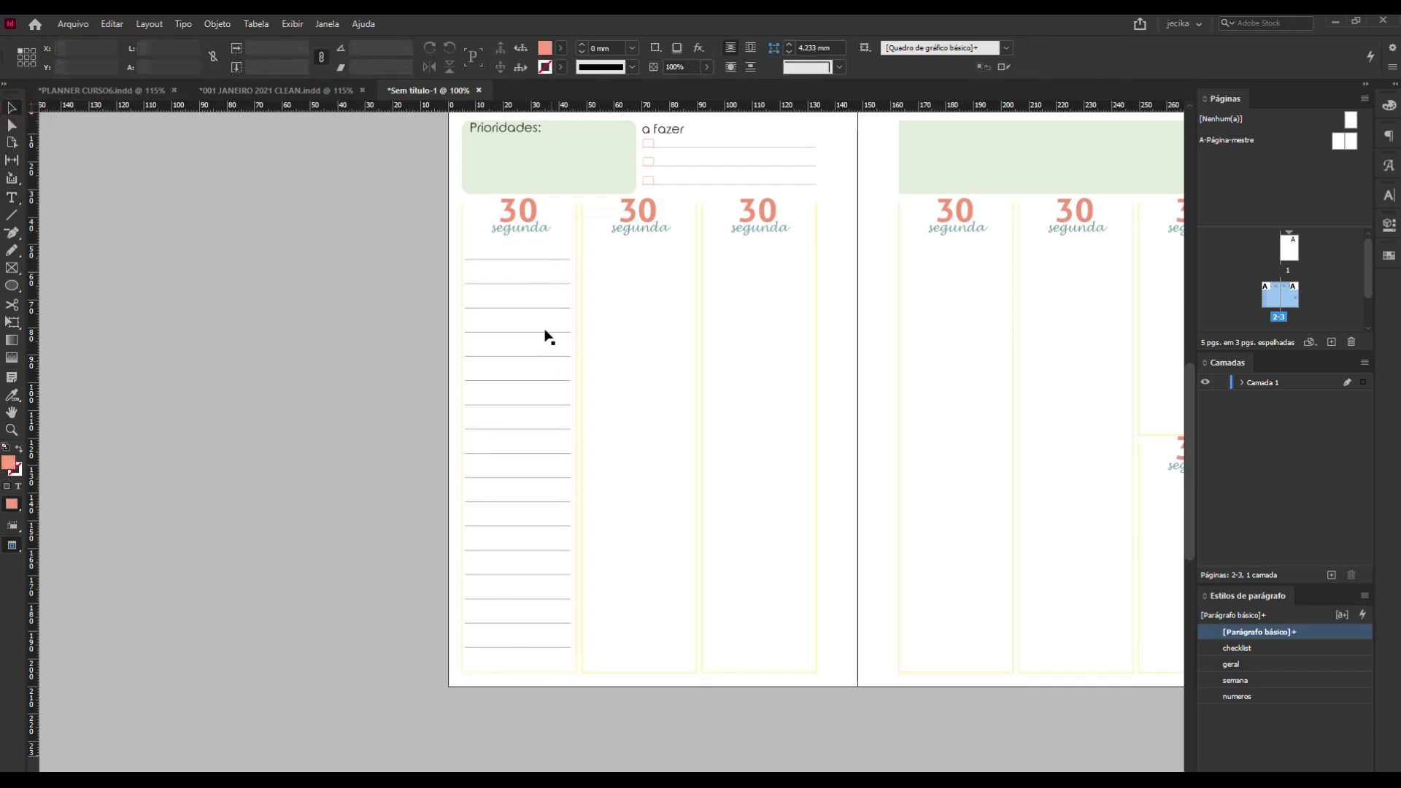
Select the whole table in the first day column and try a 1 mm stroke weight on its left and right borders.
double_click(499, 255)
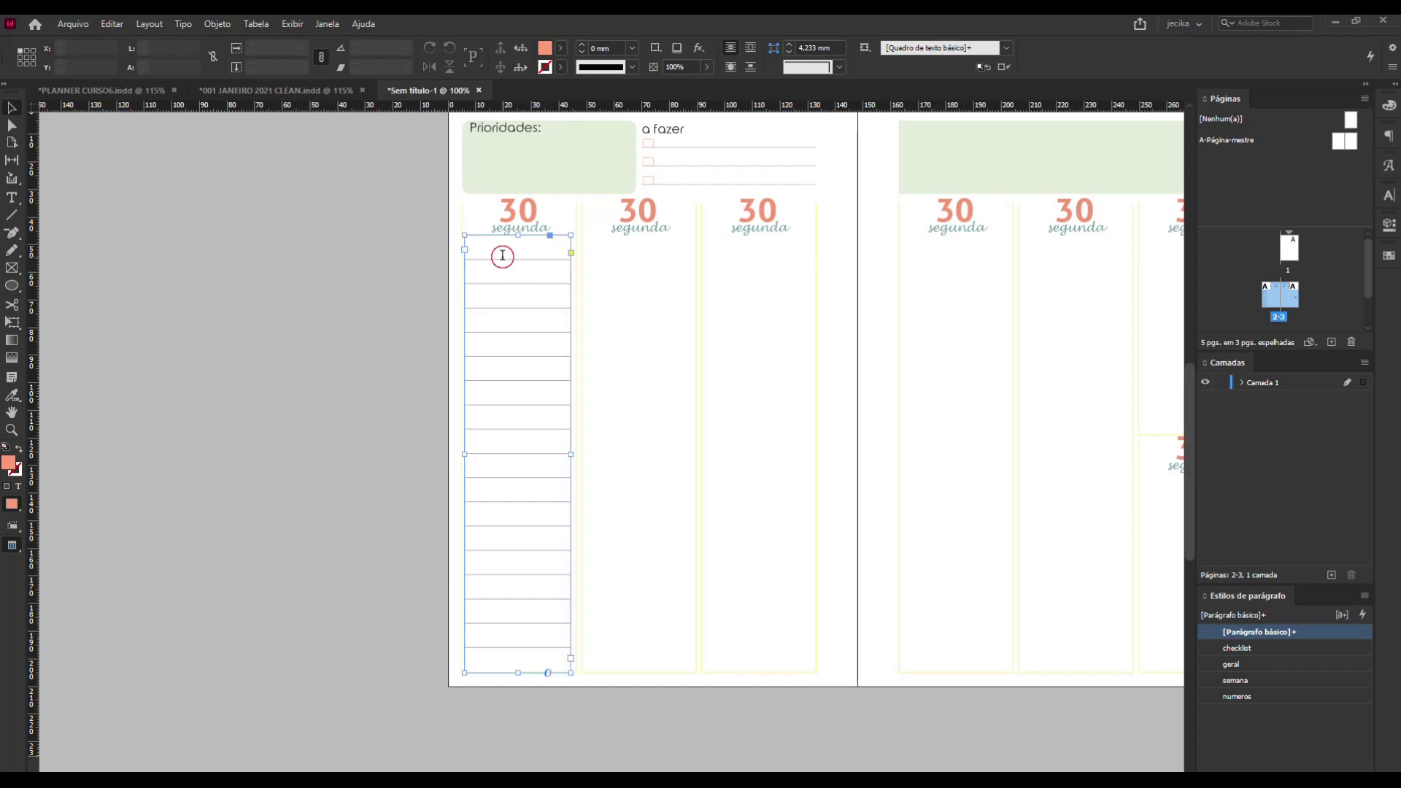
click(460, 231)
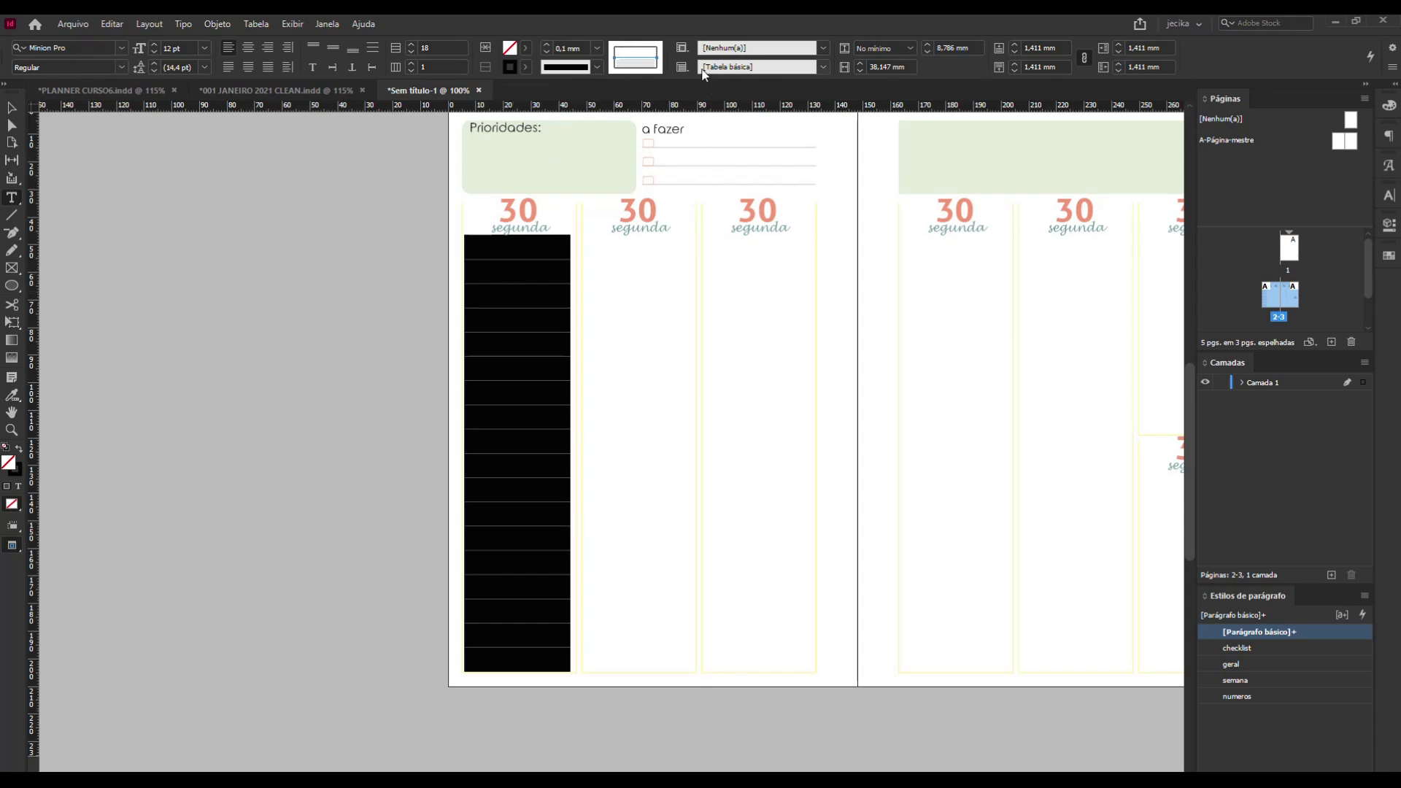
click(657, 53)
click(598, 48)
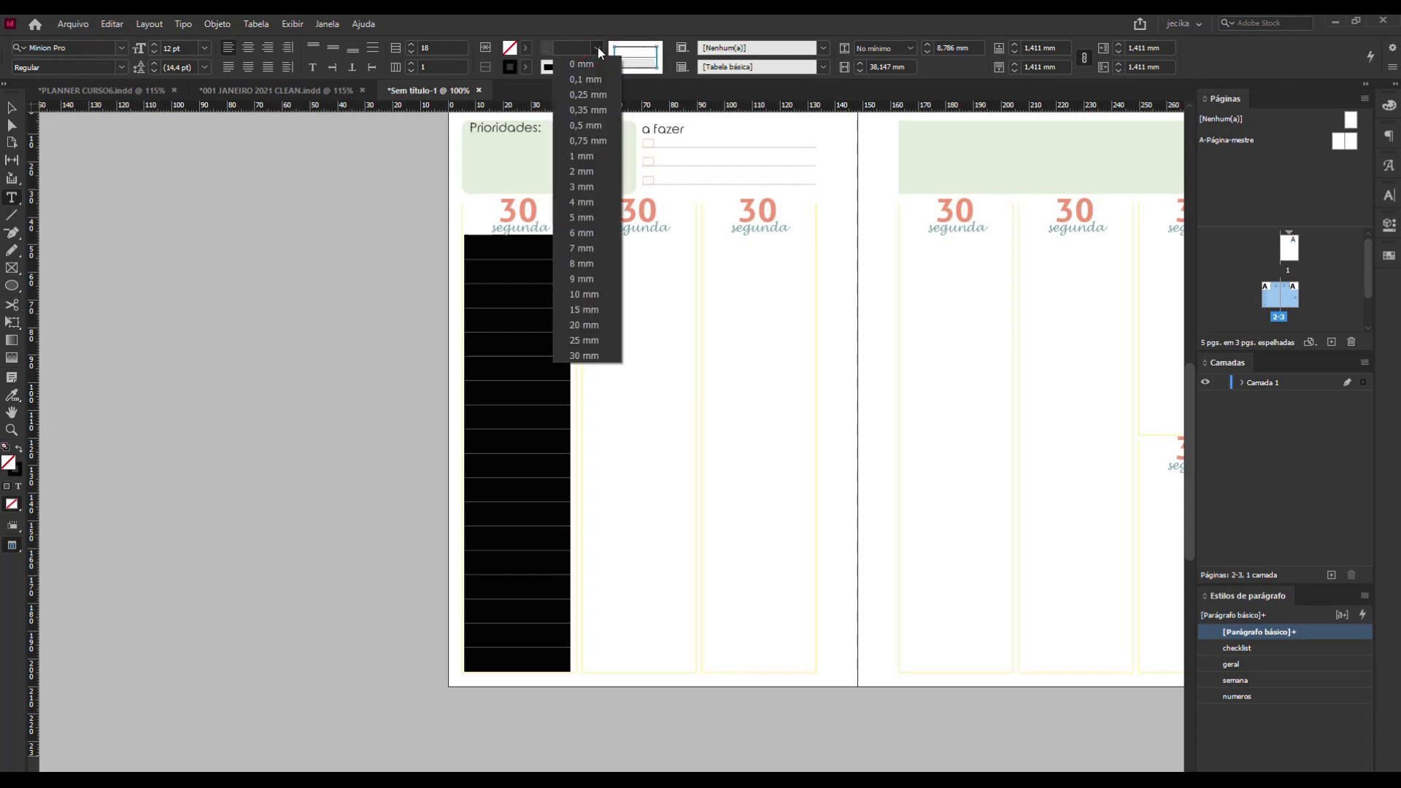
click(584, 156)
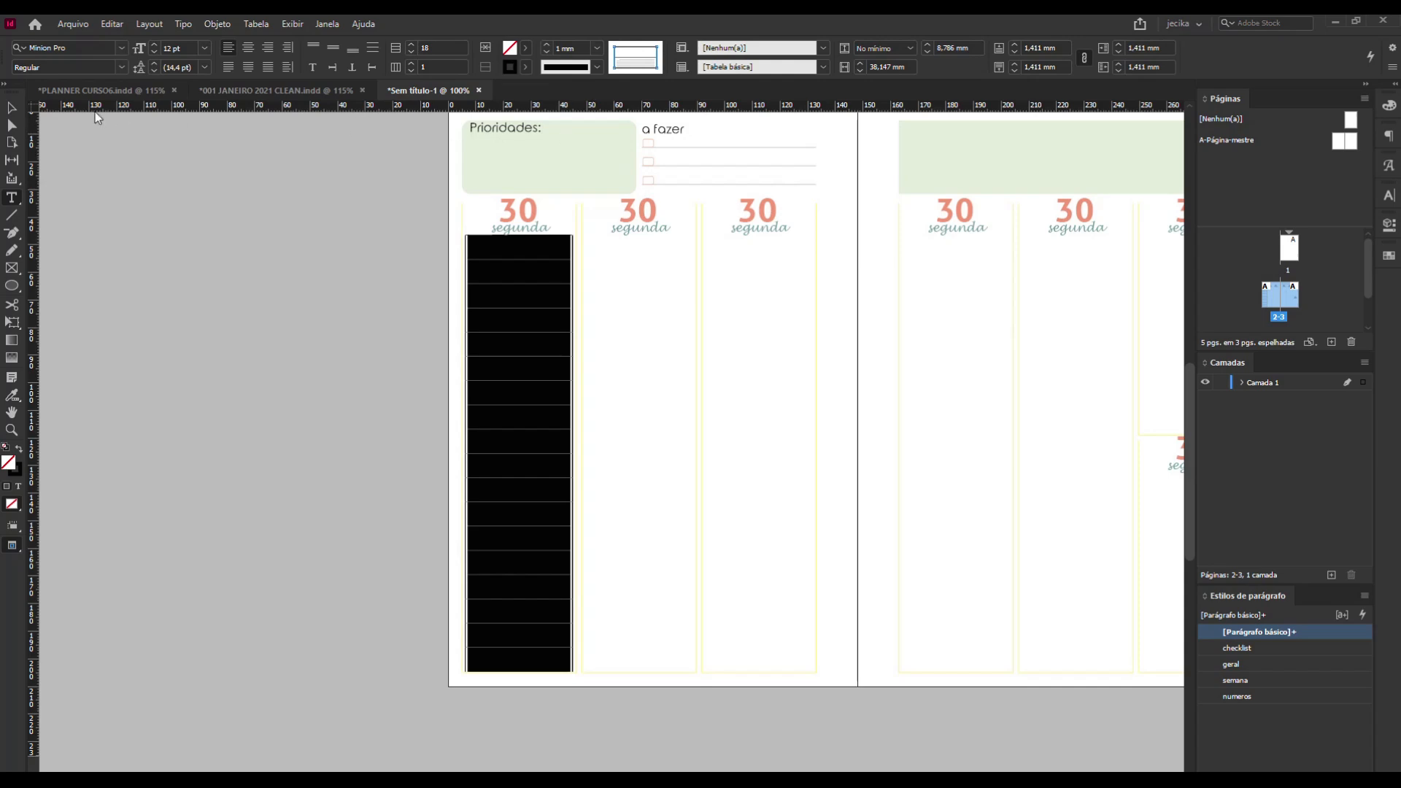
click(20, 110)
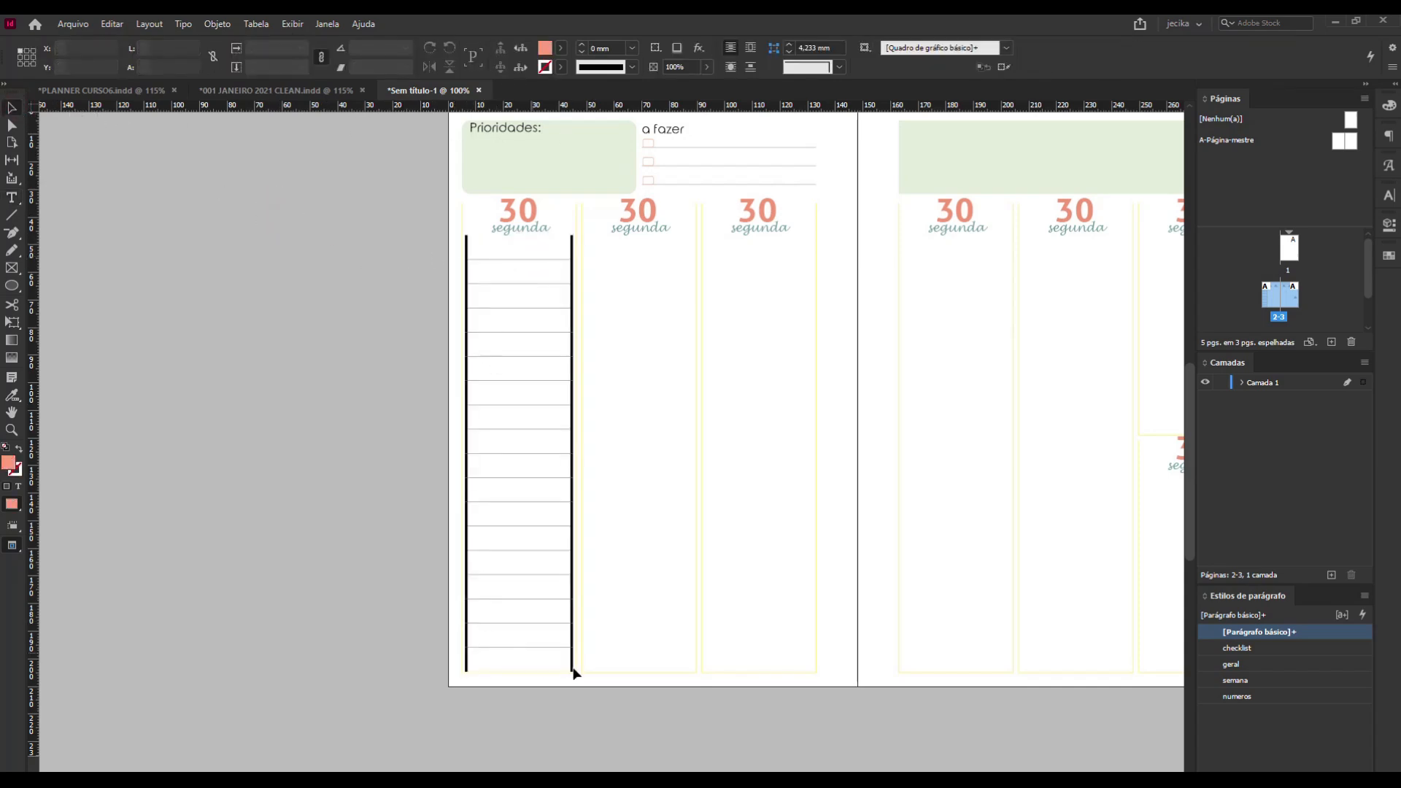
Reselect the whole table, set its left and right border stroke weight back to 0 mm, and deselect it.
click(470, 234)
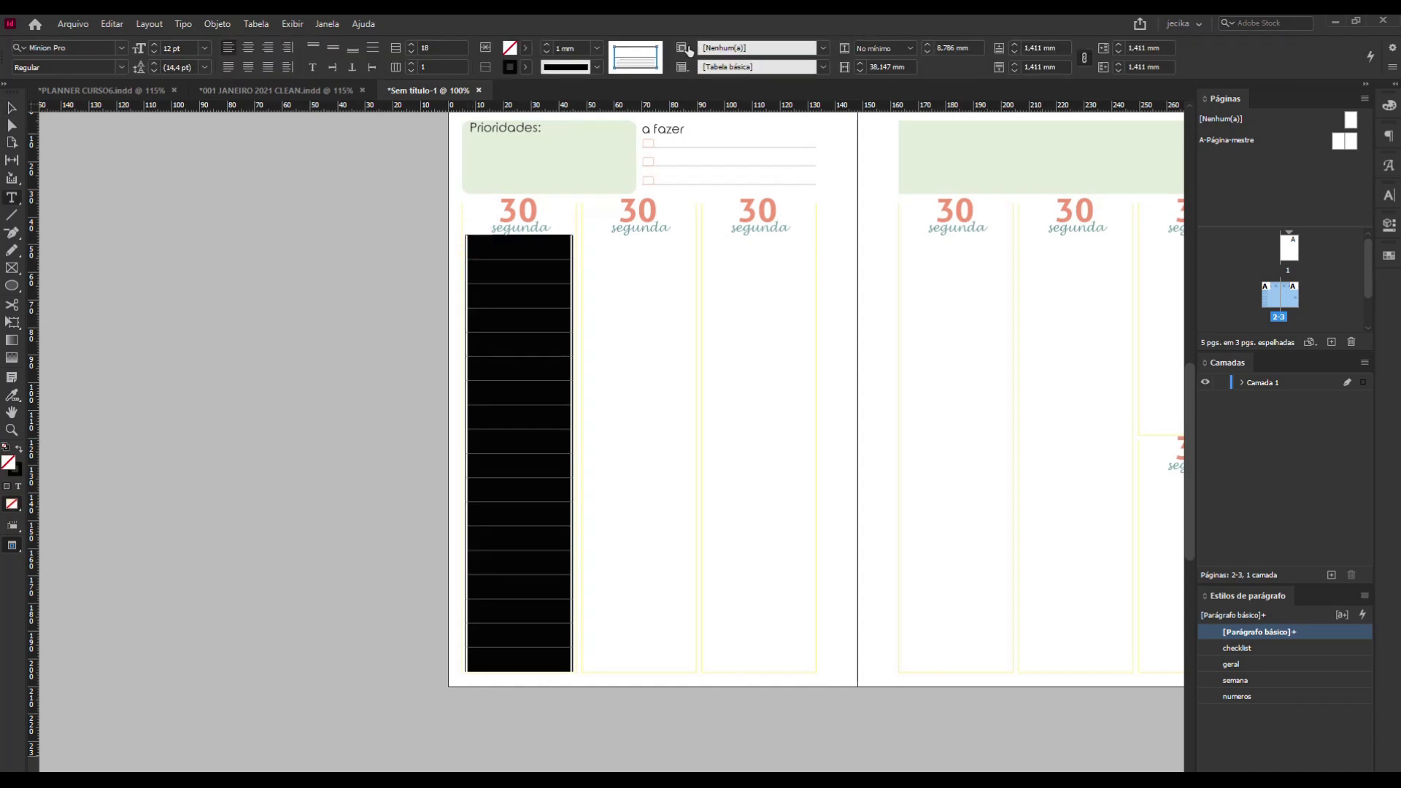
click(614, 59)
click(658, 57)
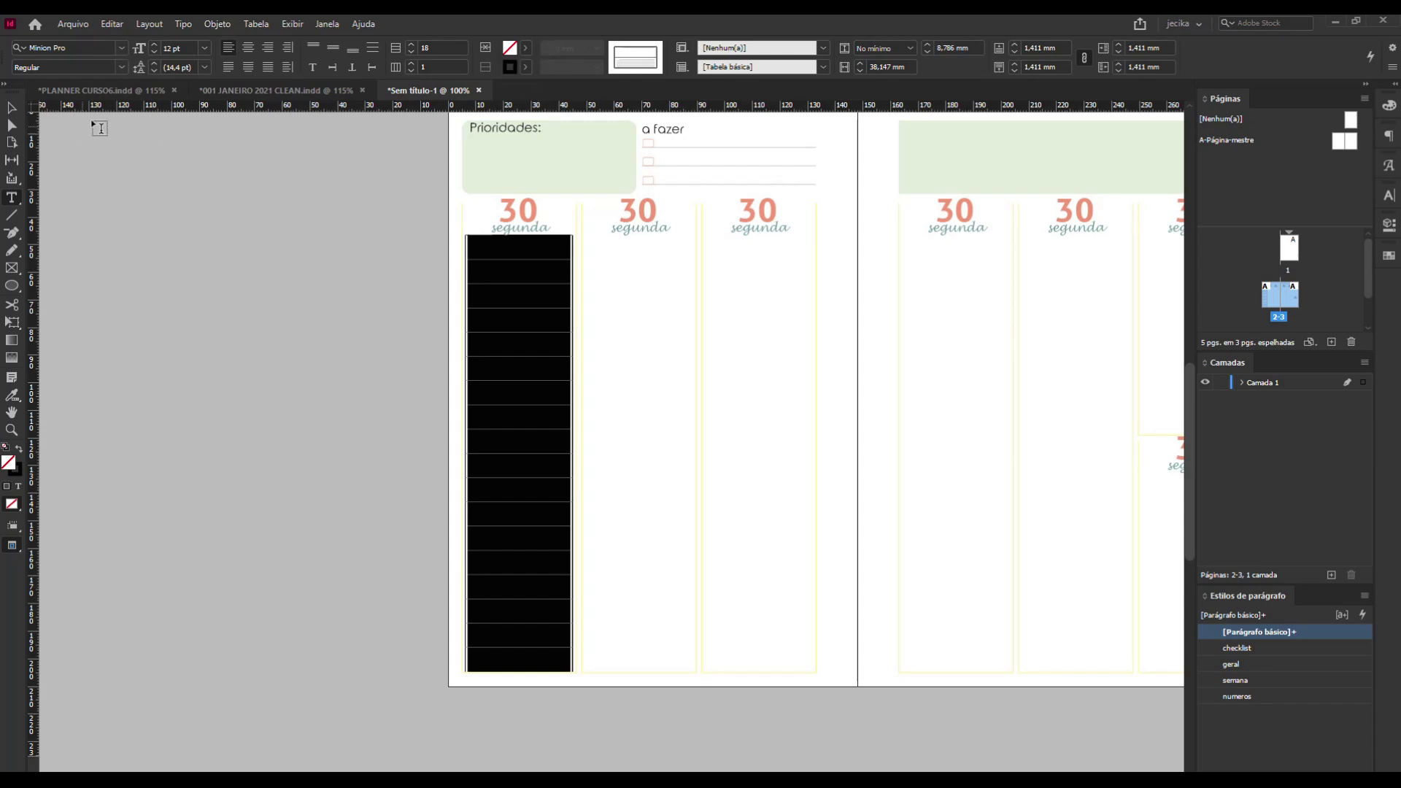
click(615, 58)
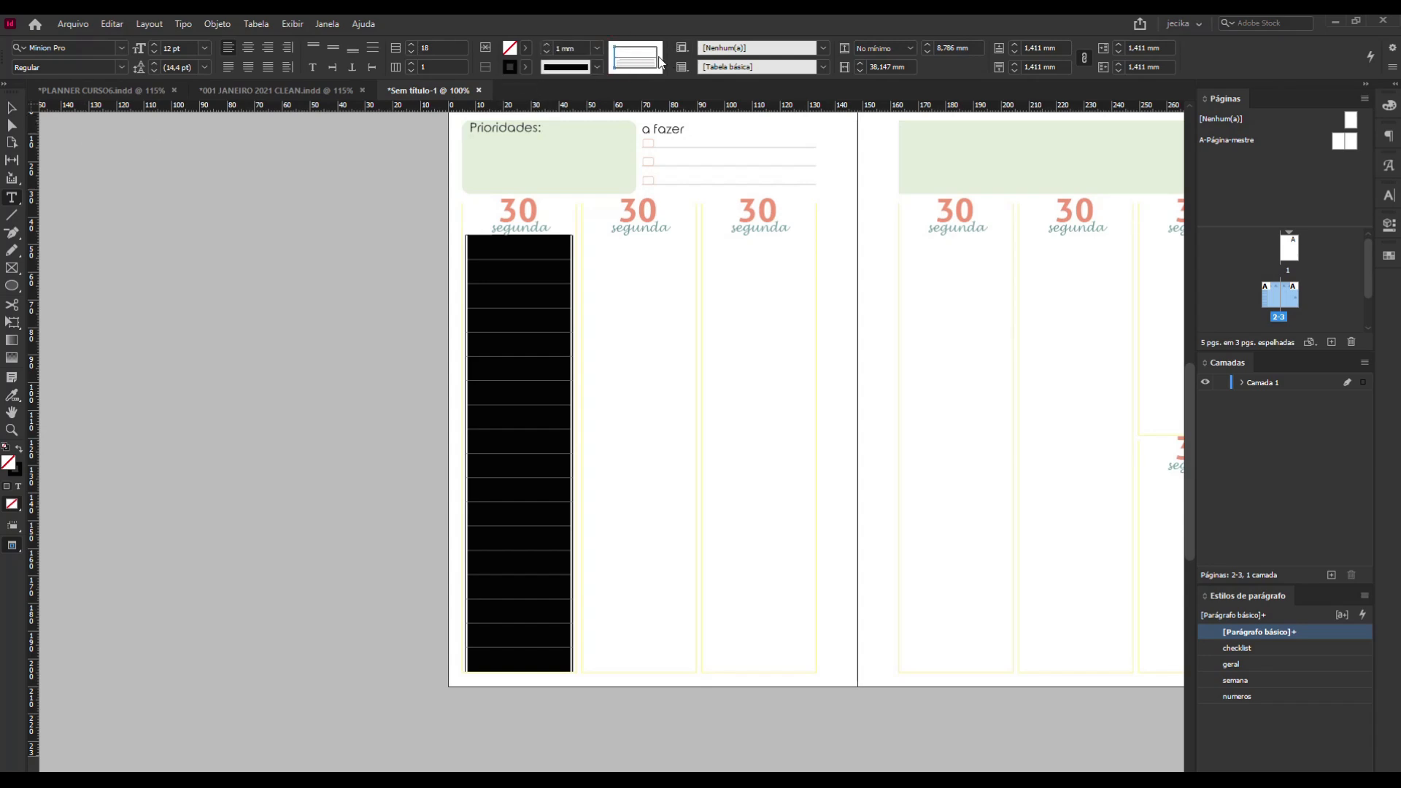
triple_click(658, 58)
click(627, 57)
click(629, 48)
click(630, 68)
click(598, 53)
click(572, 64)
click(11, 108)
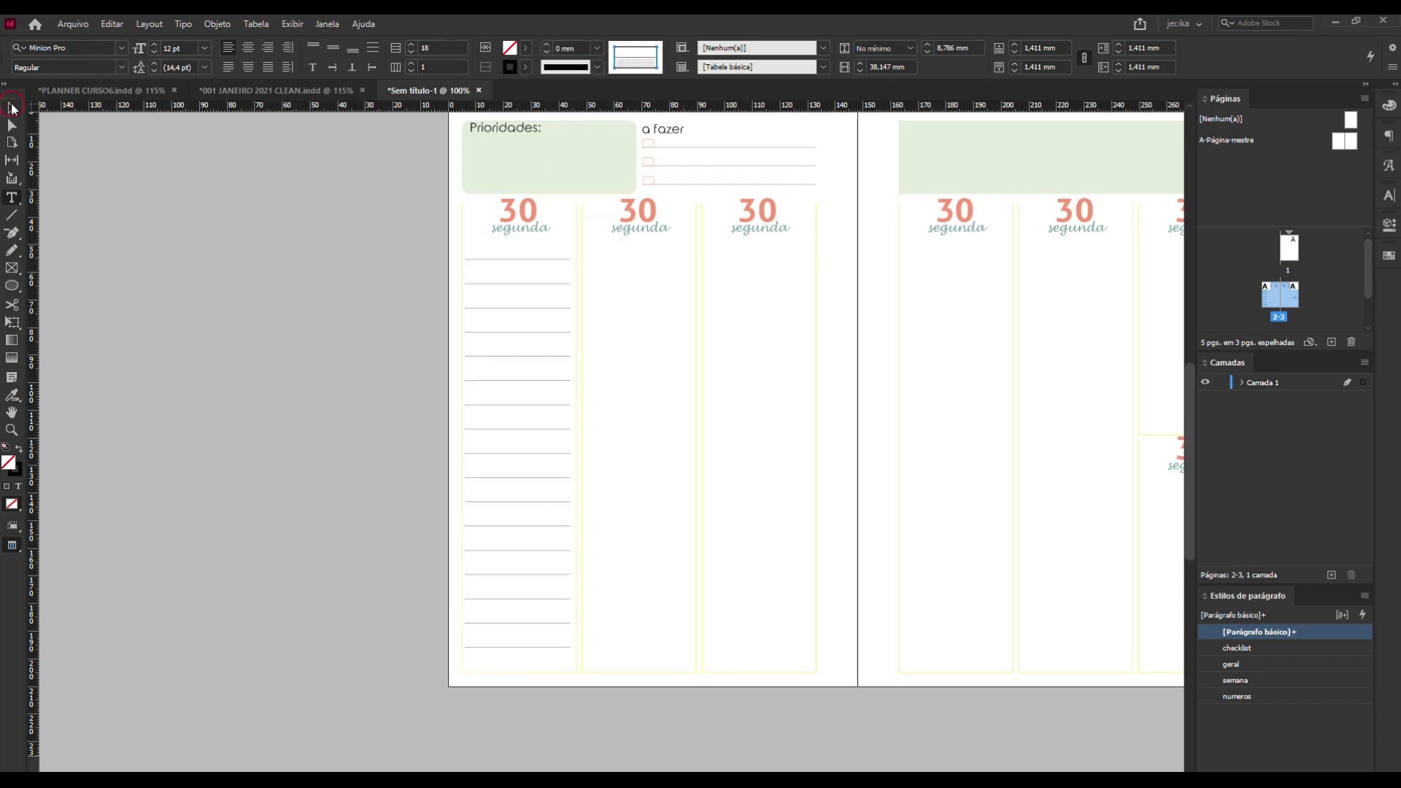
click(247, 212)
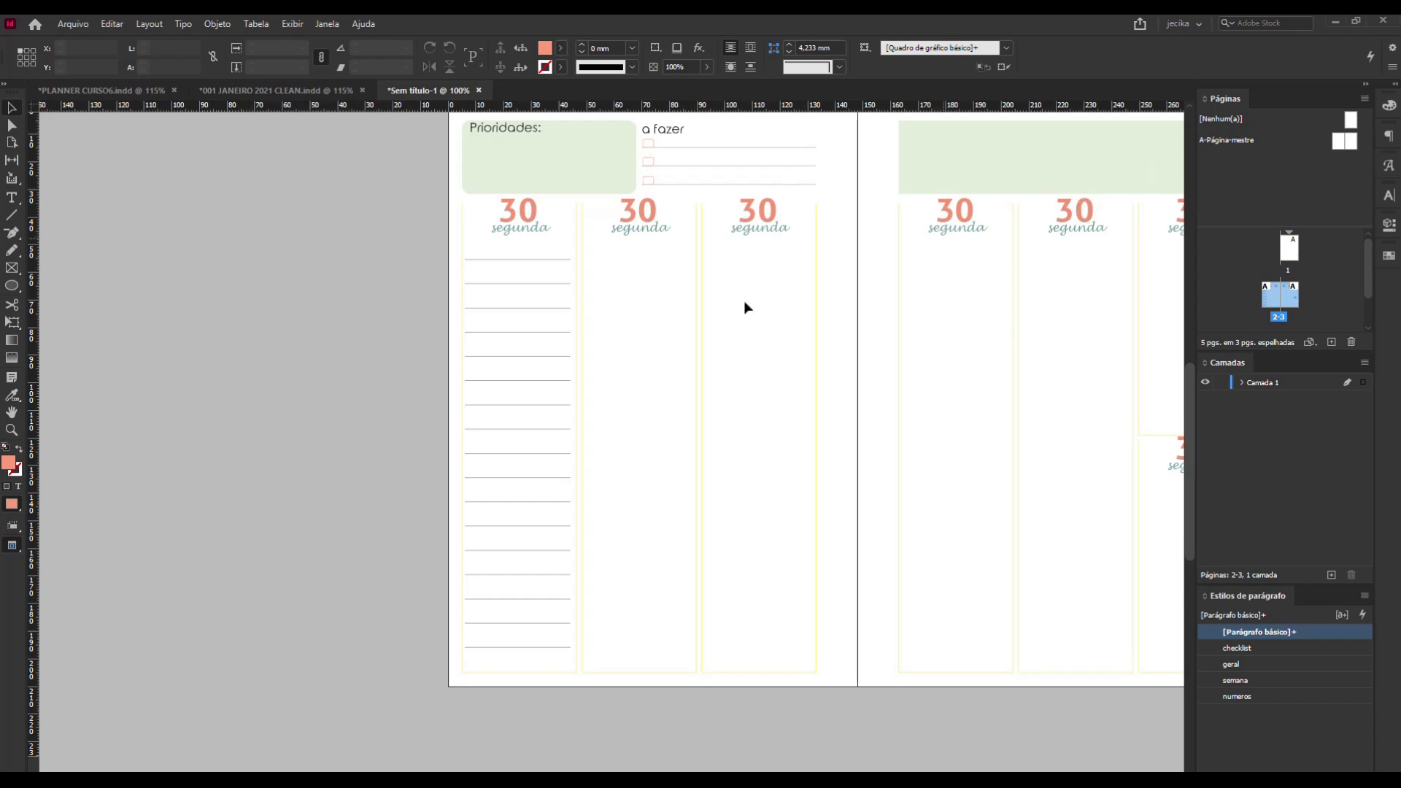
Try placing a copy of the ruled table frame over the second day column, and remove the copy.
click(509, 310)
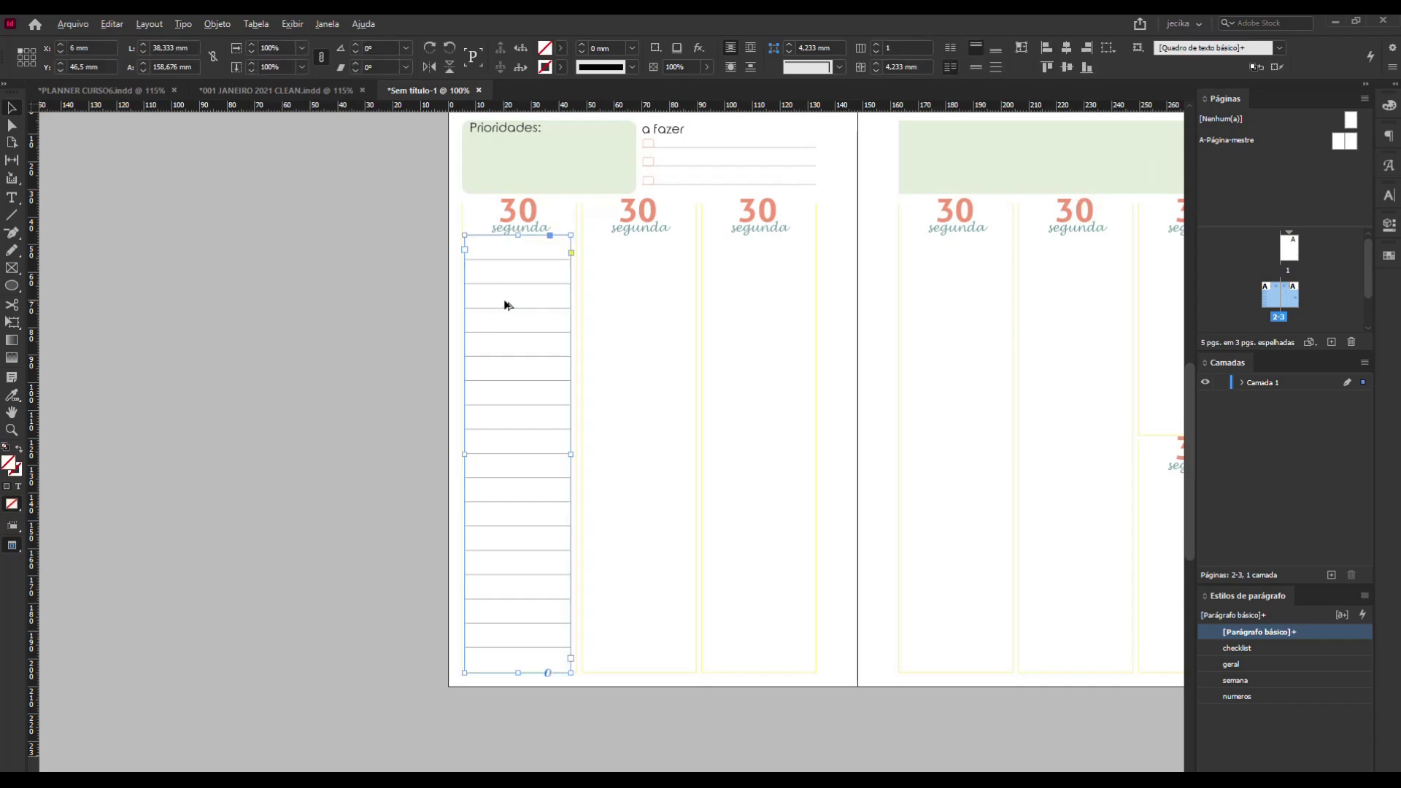
drag(508, 305, 613, 302)
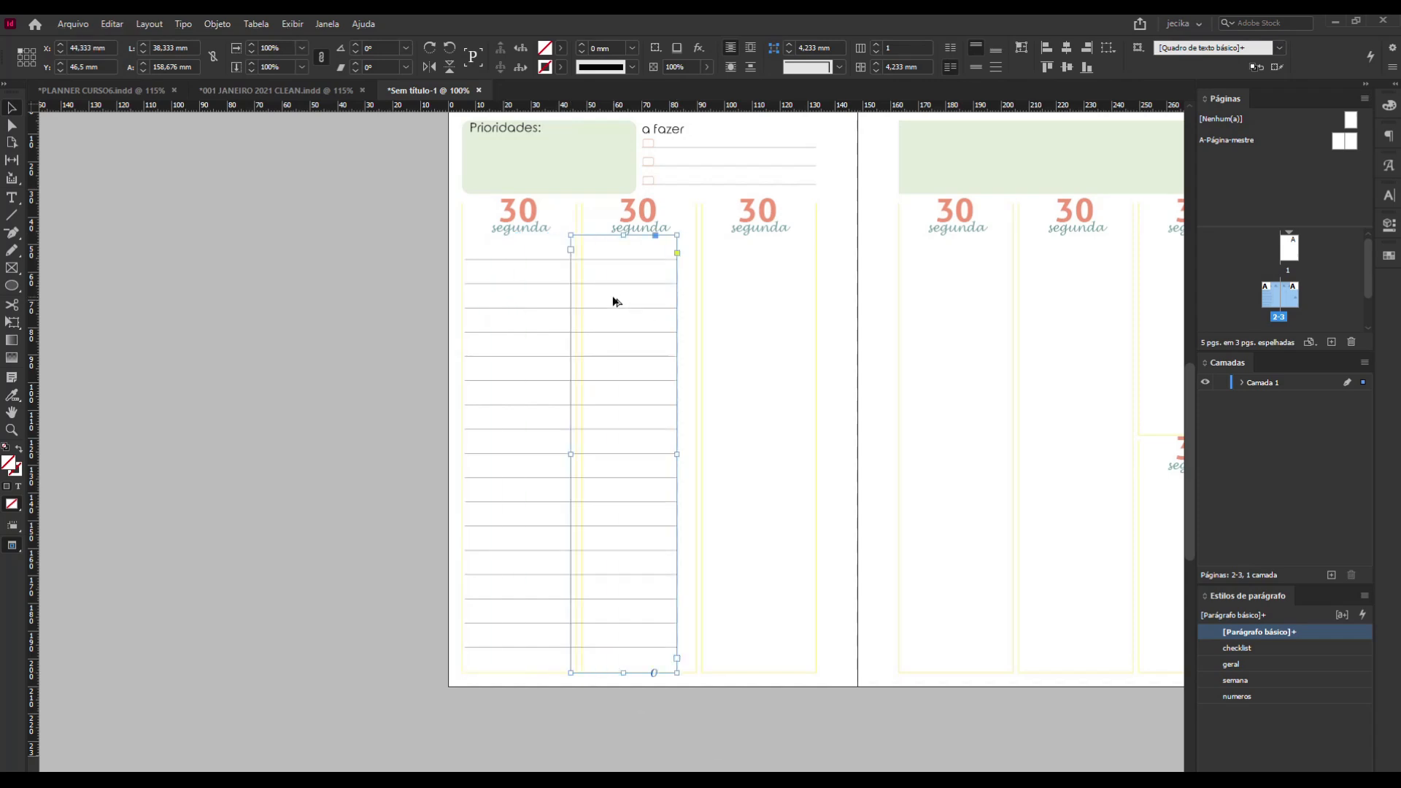
key(Delete)
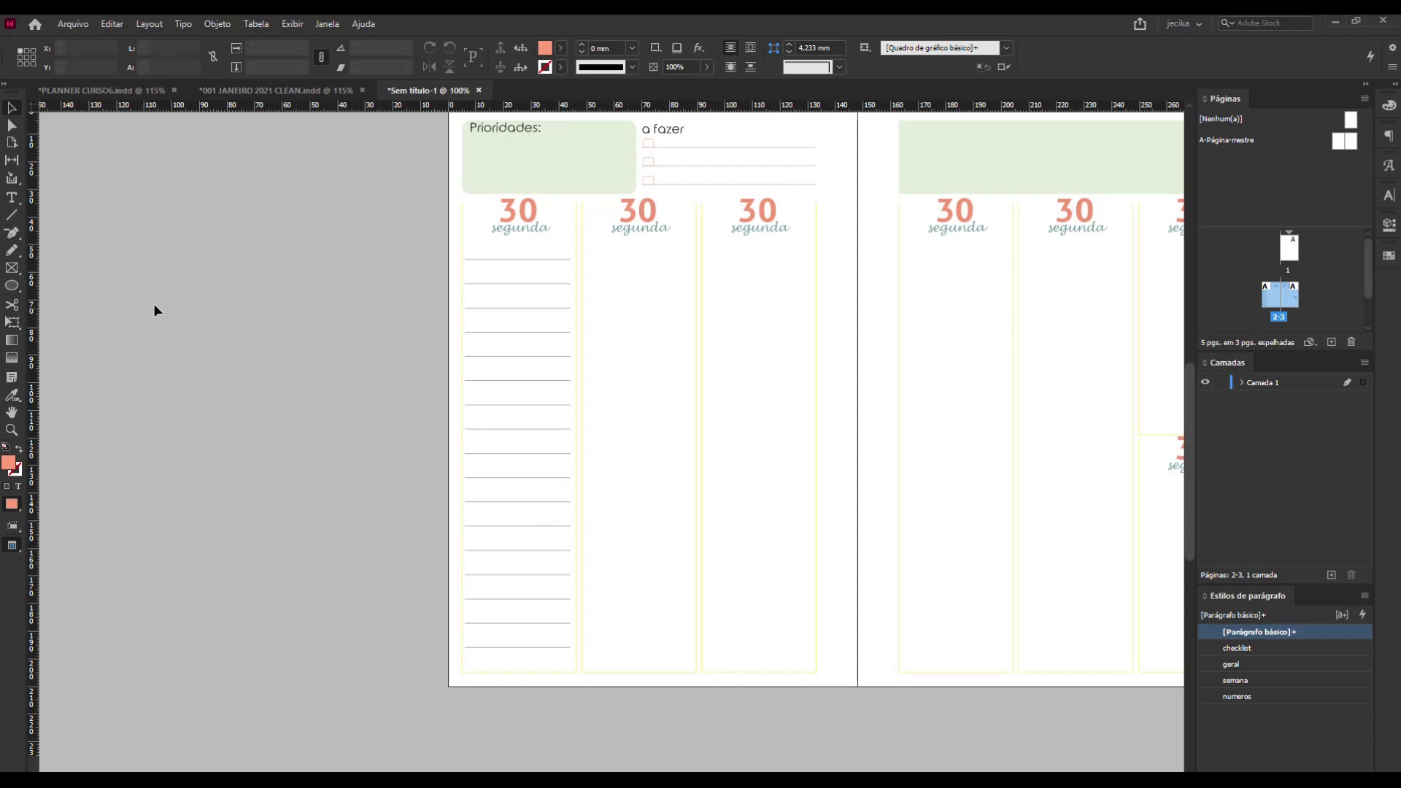
Draw a text frame about 38.3 by 157.5 mm inside the second day column and start a new paragraph style named pauta.
click(12, 199)
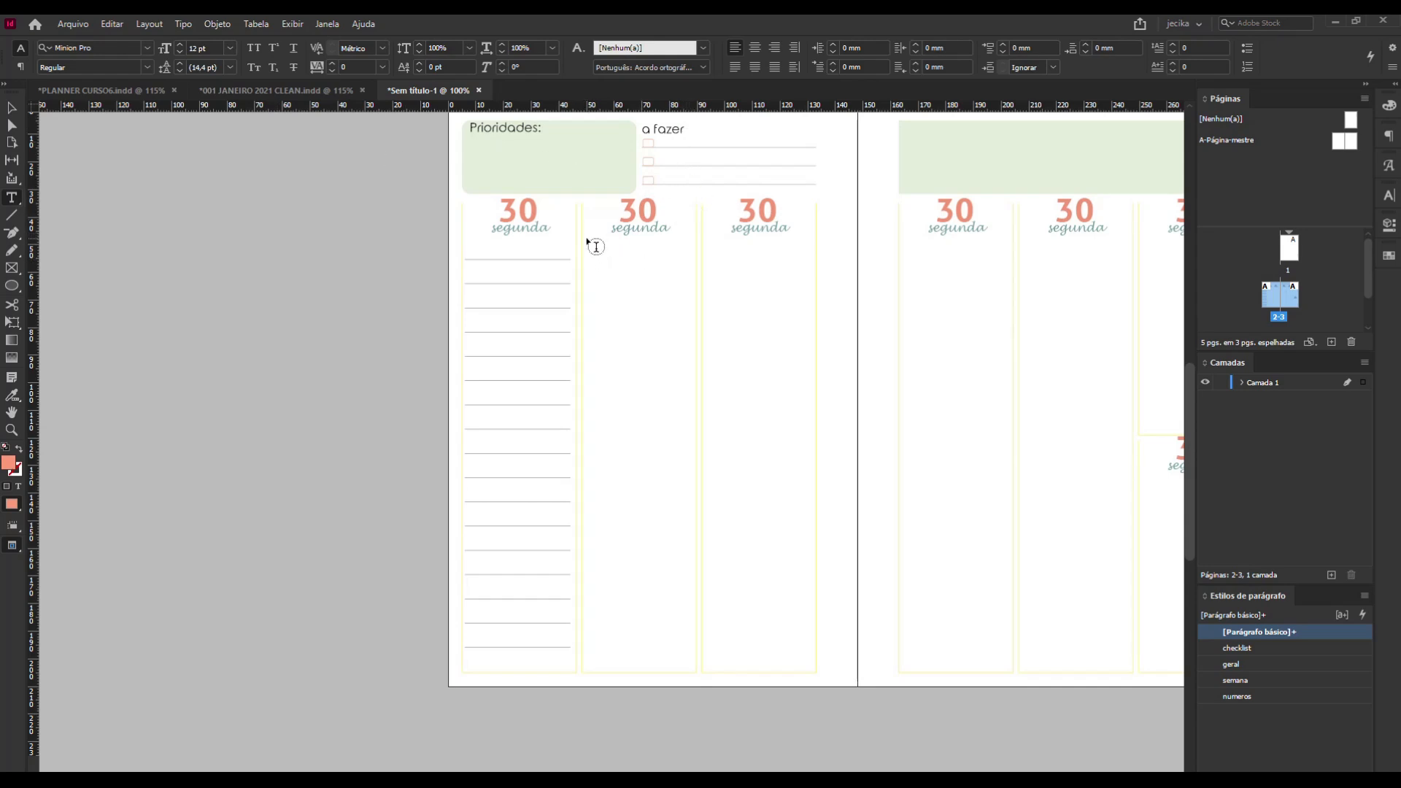
drag(586, 239, 690, 667)
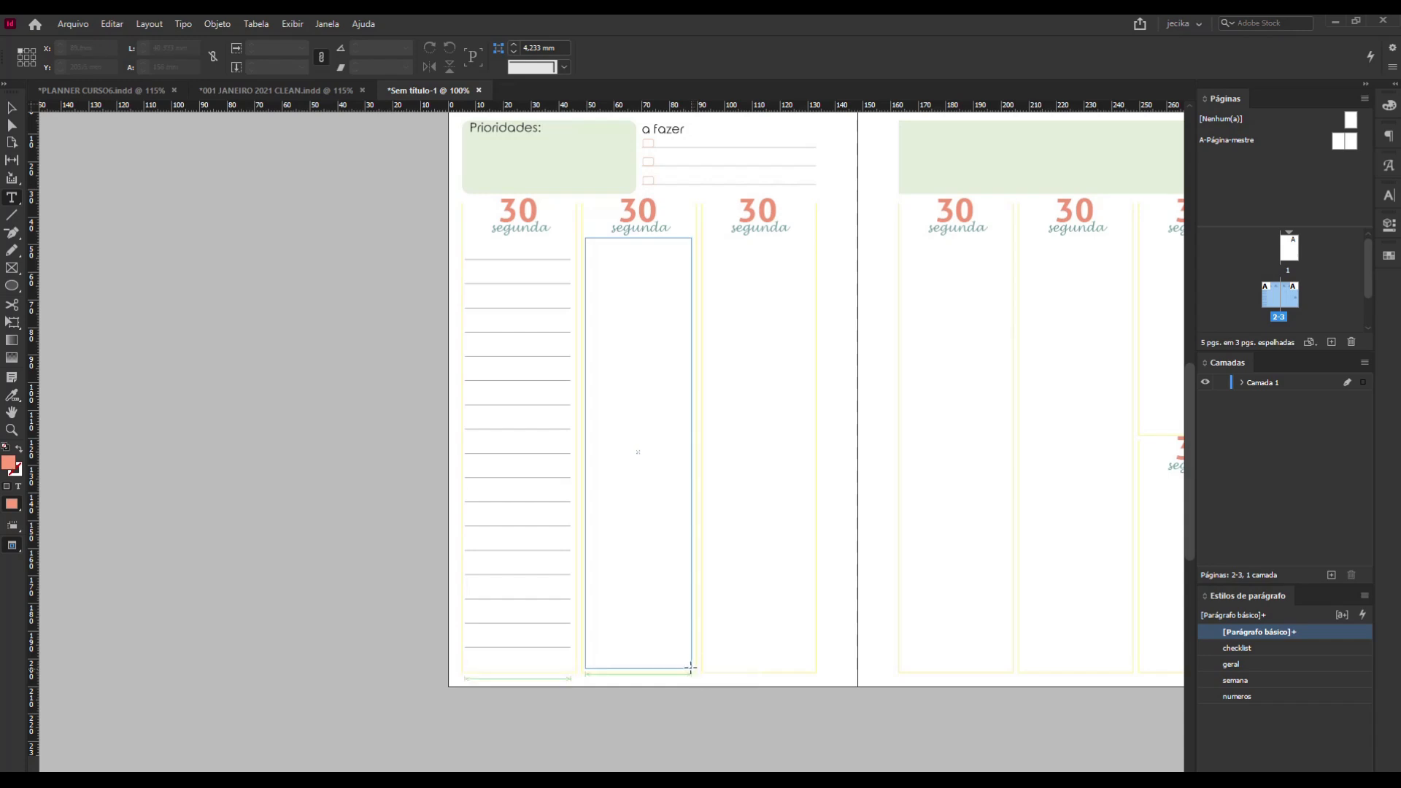
click(1366, 594)
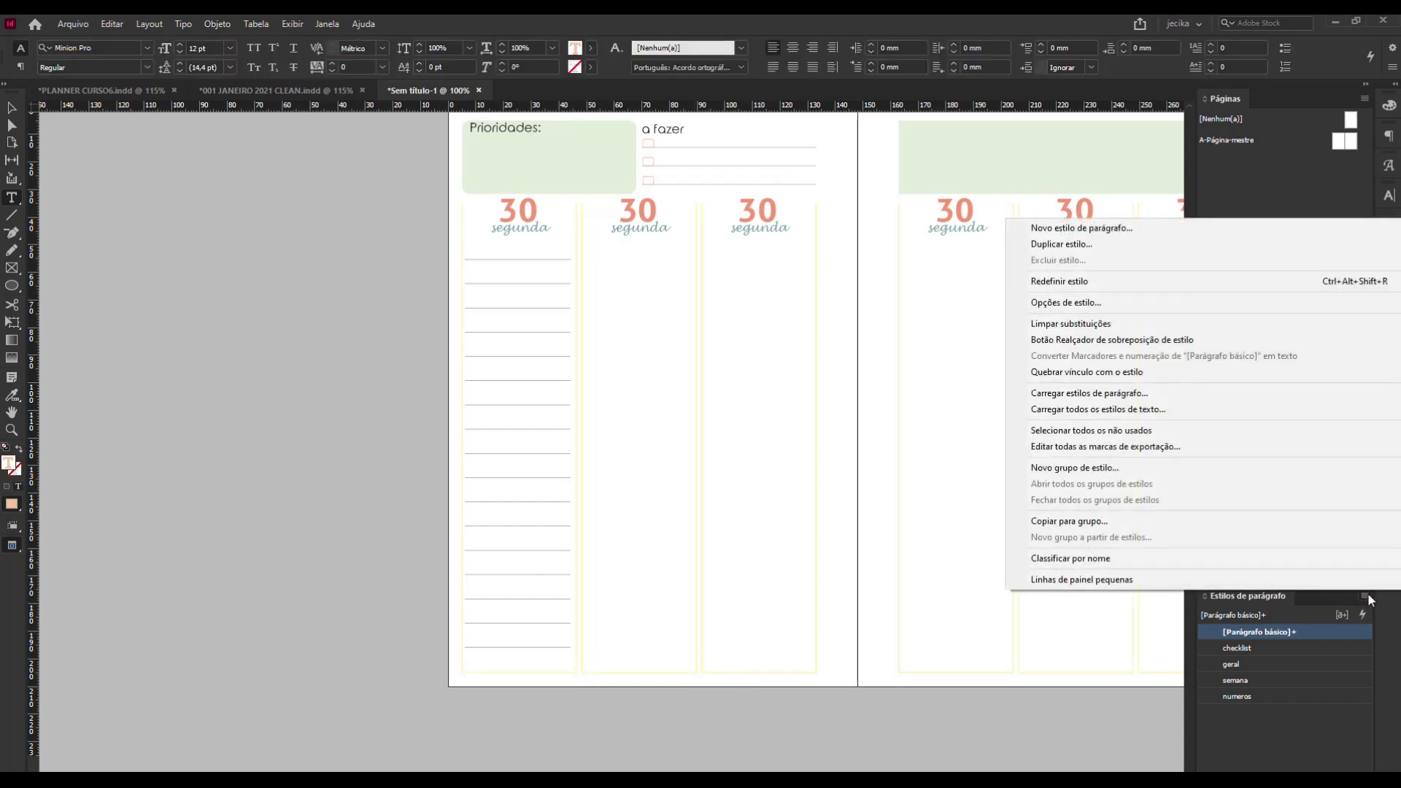
click(1140, 229)
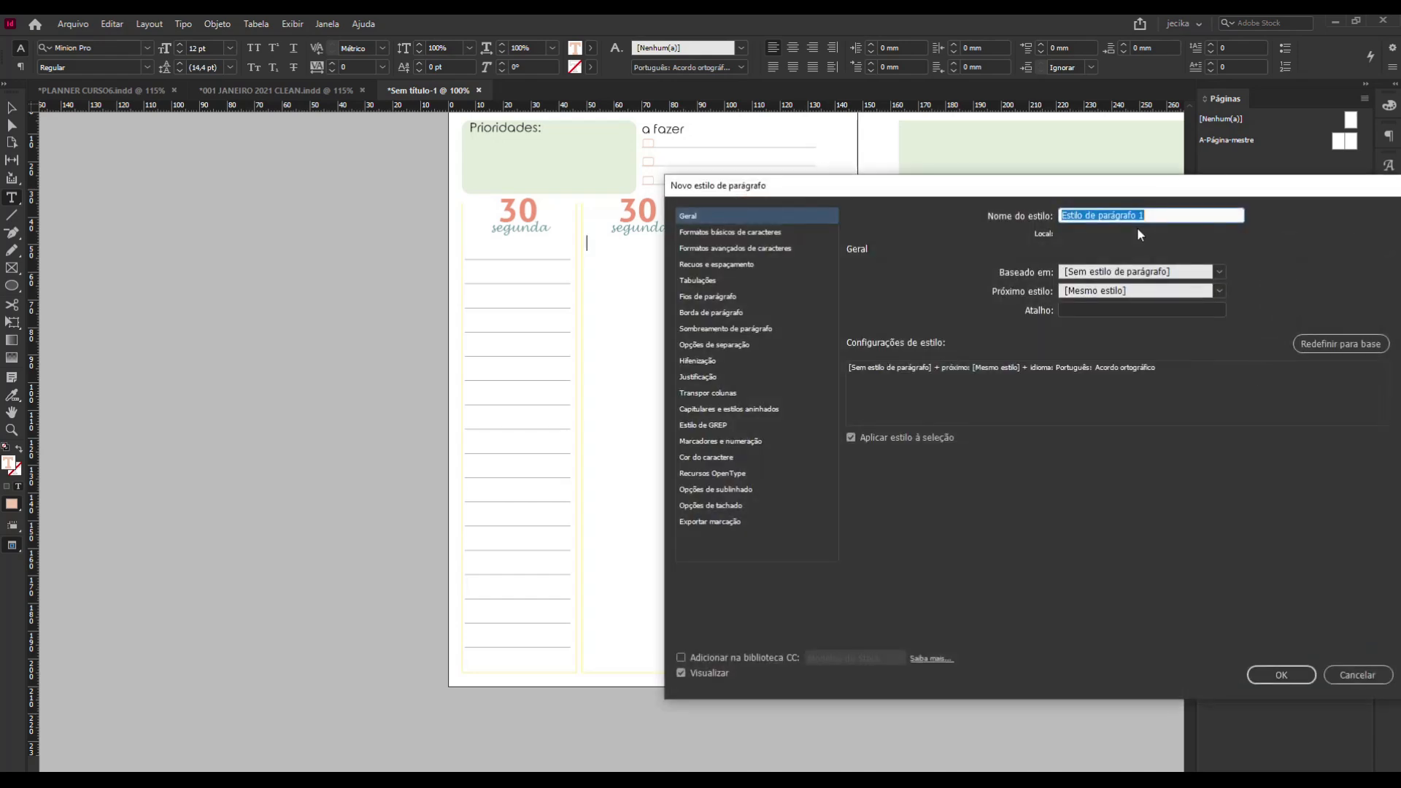
text(pauta)
Enable the style's rule above with 0,1 mm weight, colour C=84 M=72 Y=56 K=73 and a 20% tint.
click(718, 296)
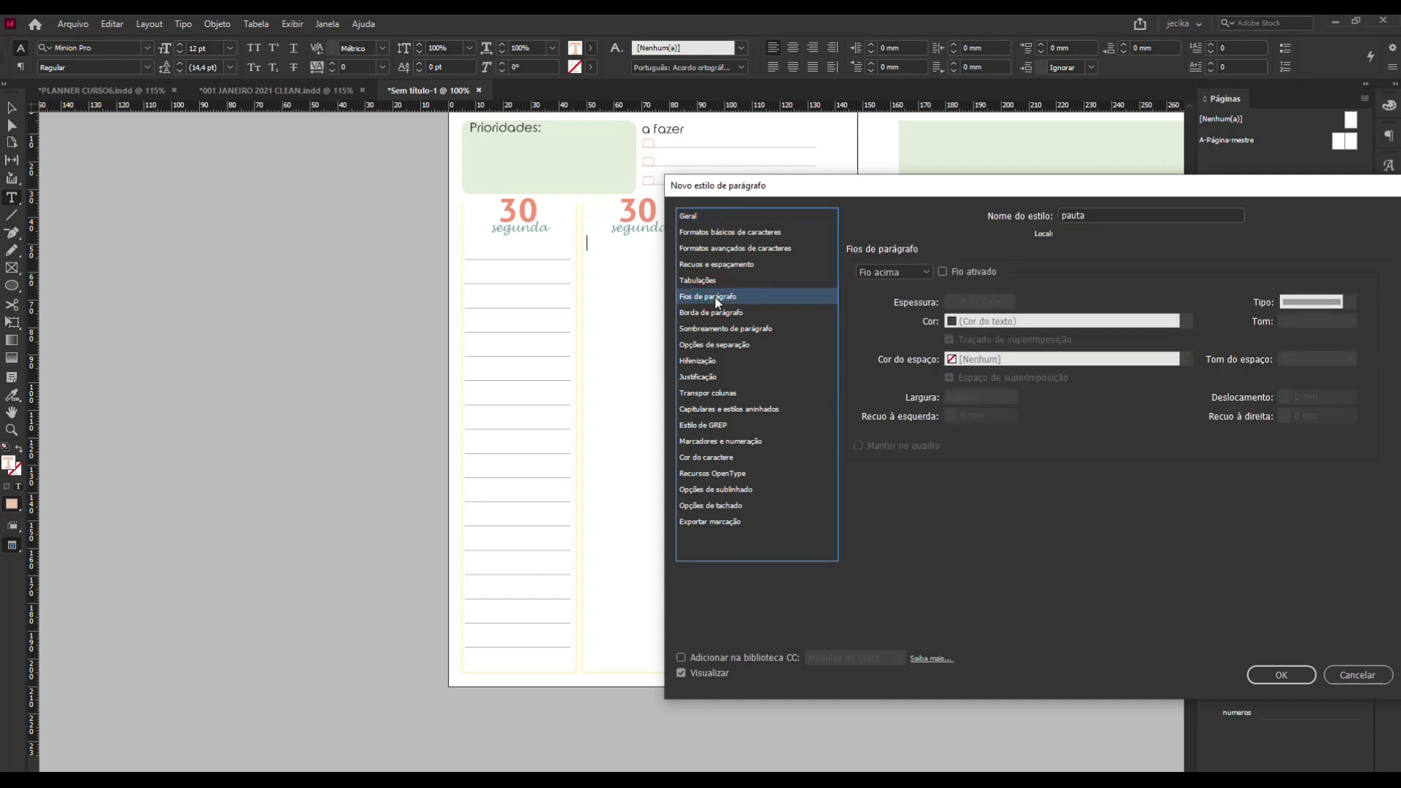
click(943, 272)
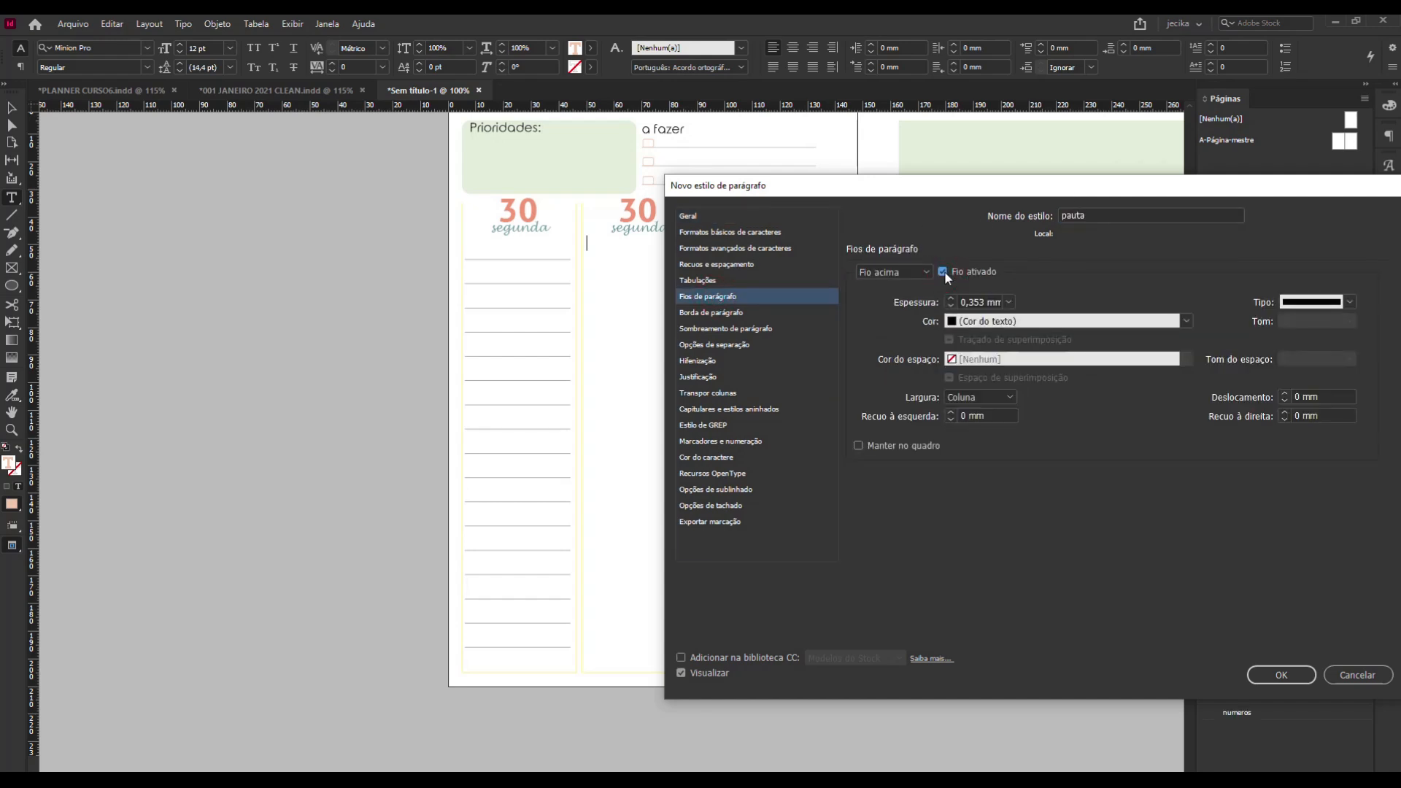
click(1007, 302)
click(995, 330)
click(1187, 322)
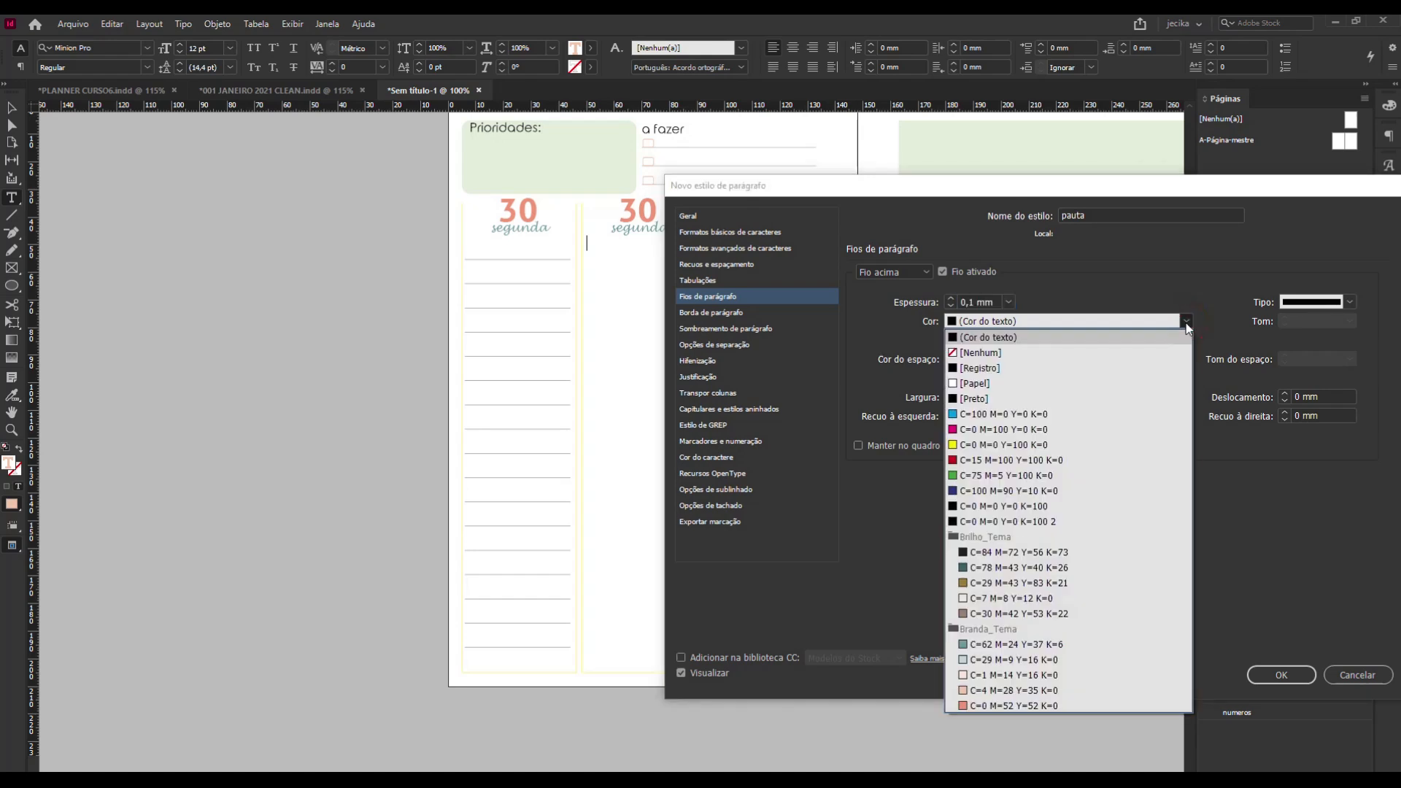
click(1128, 555)
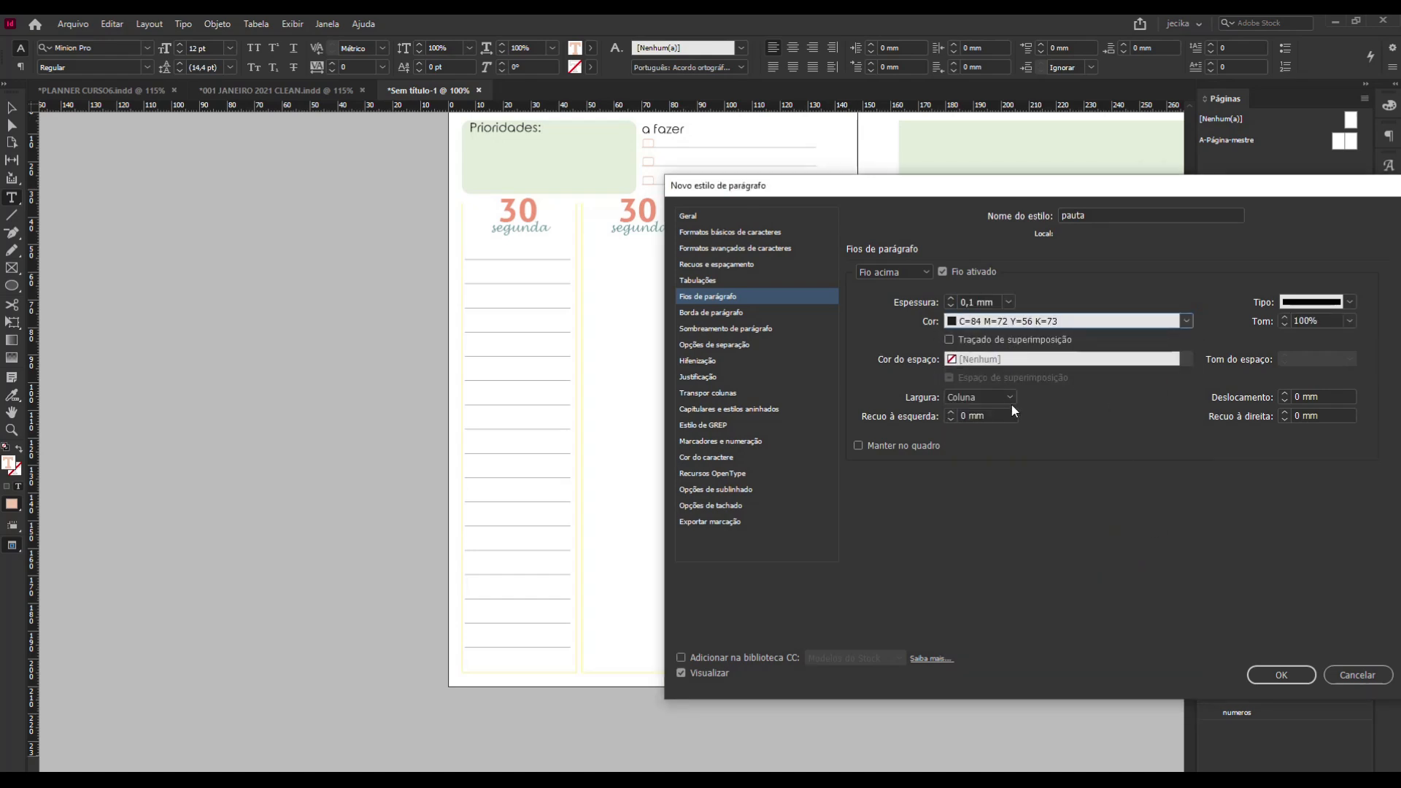
click(1350, 321)
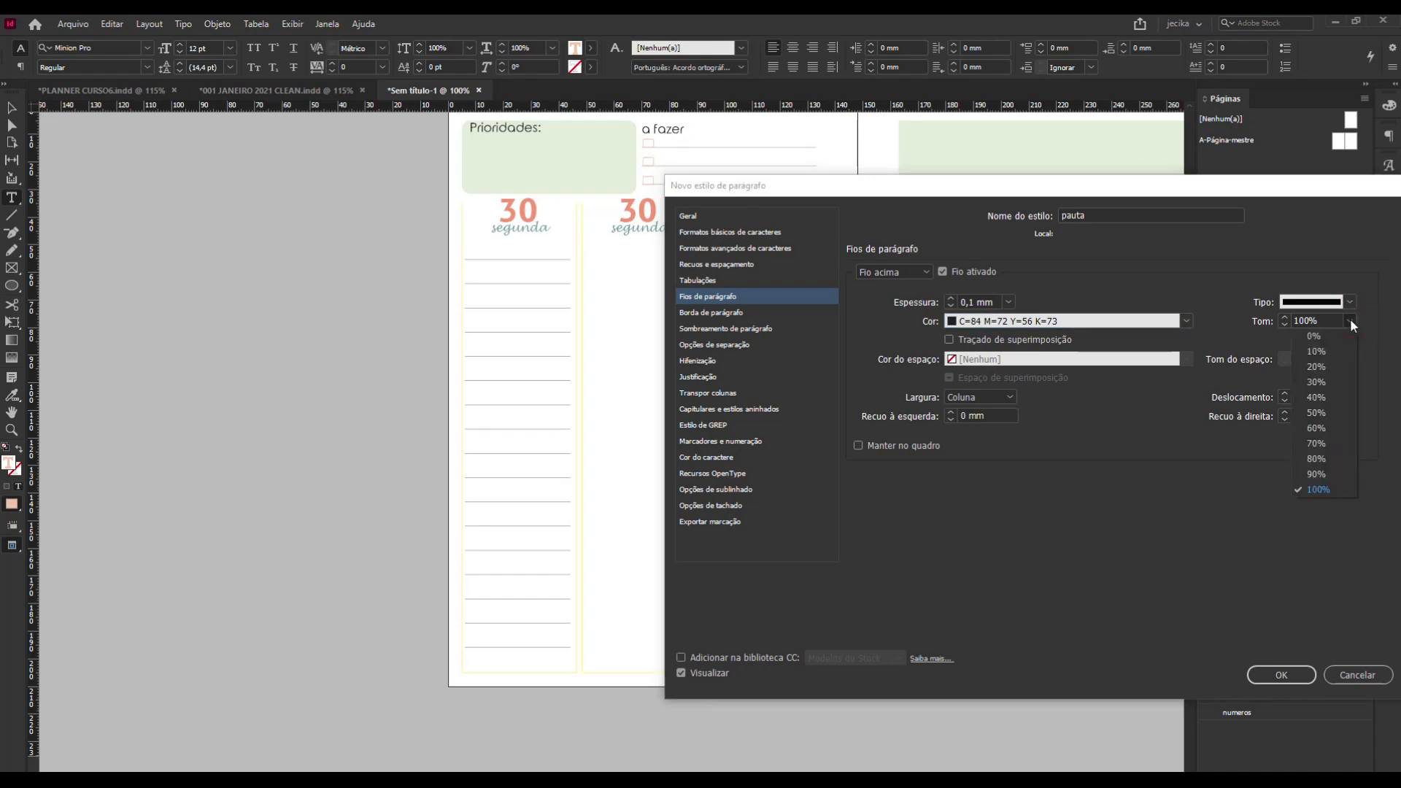
click(1339, 364)
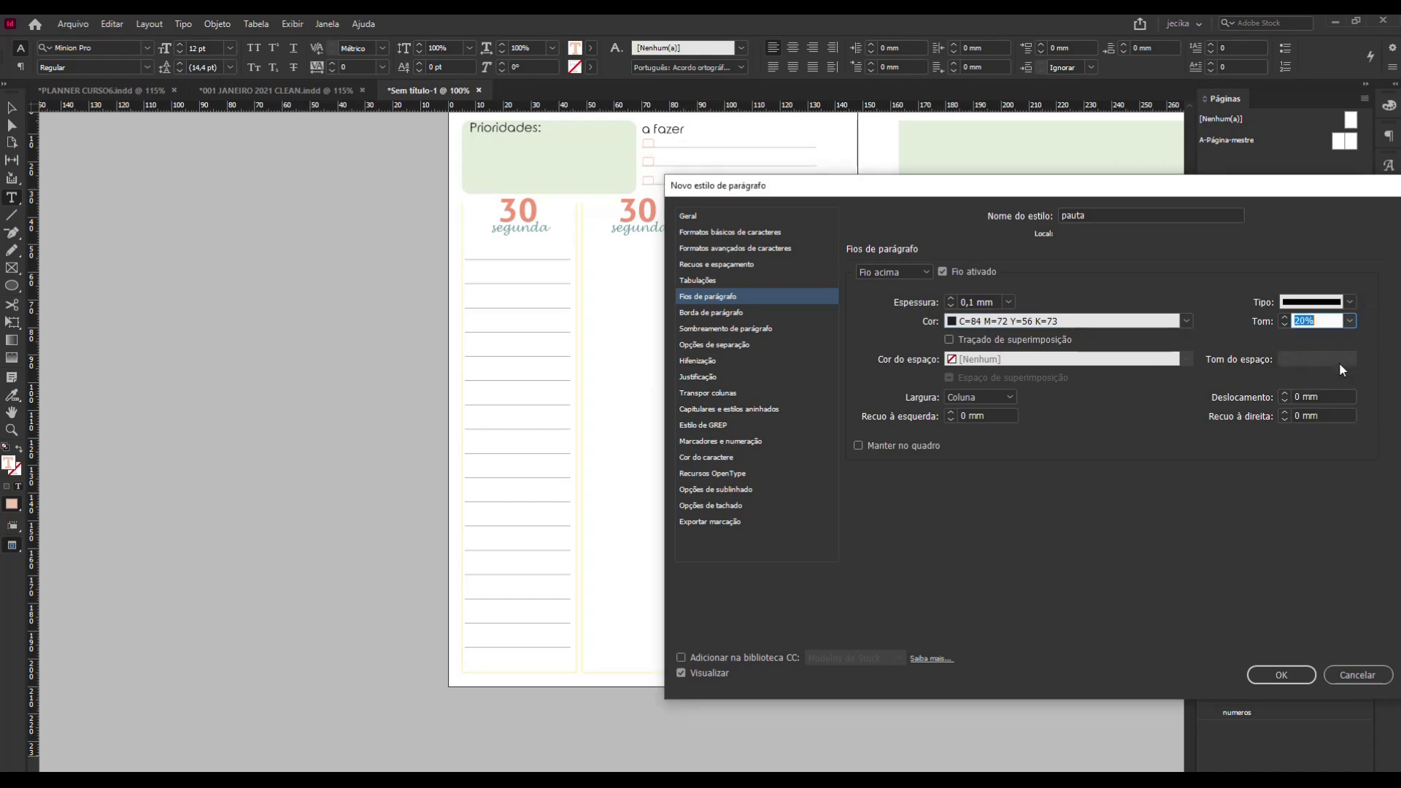
Set the style's leading to 18 pt and its font to Verdana Regular, and create the style.
click(739, 271)
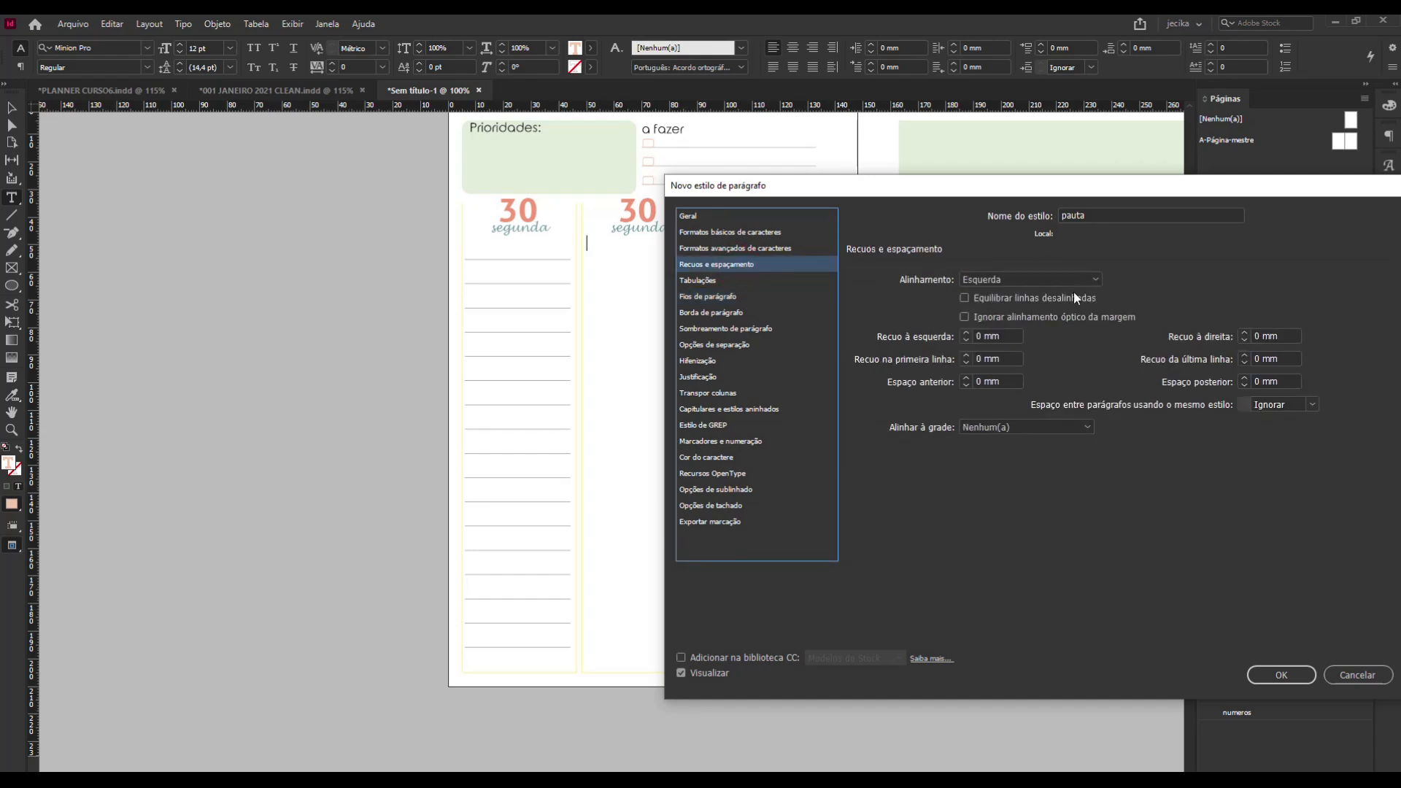
click(790, 235)
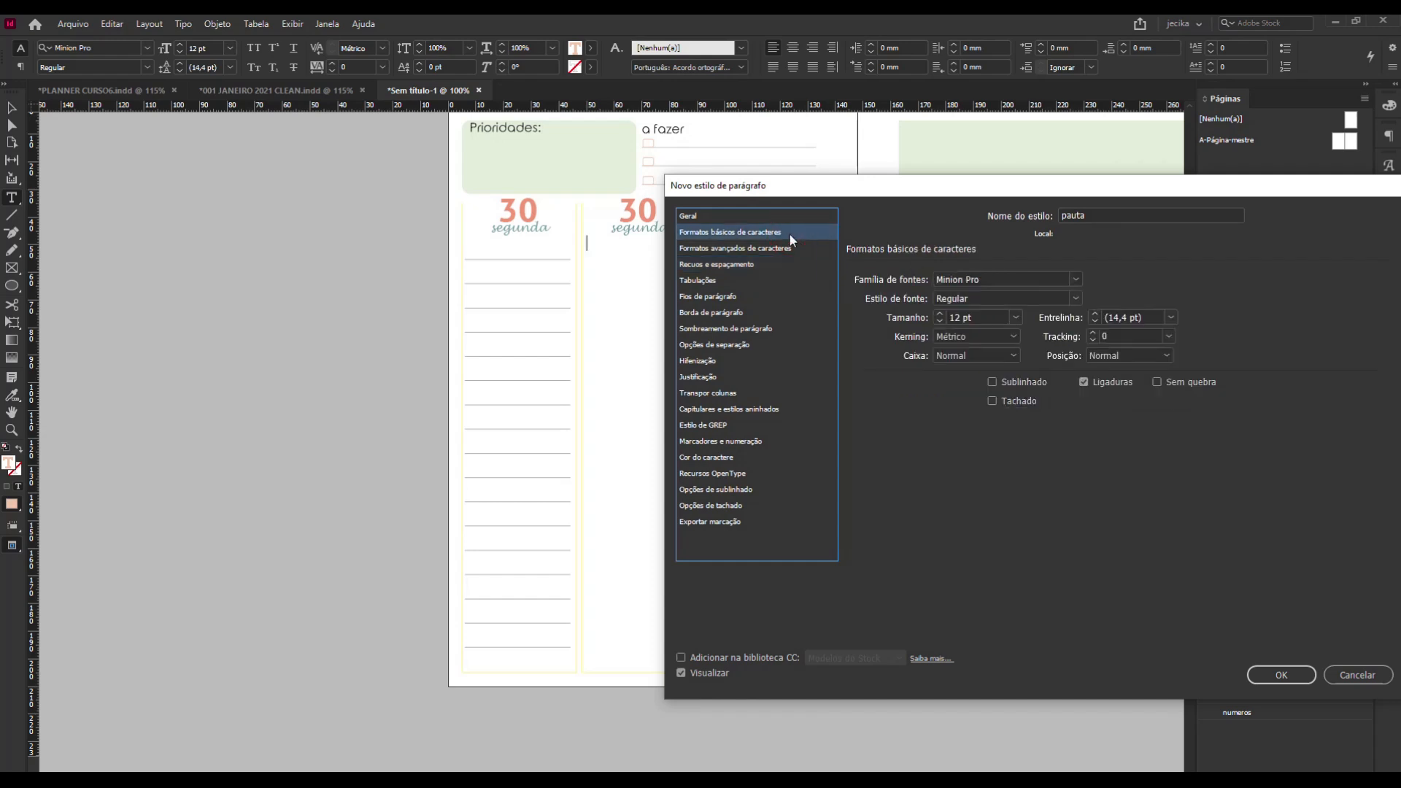
click(1092, 315)
click(1092, 315)
click(1077, 279)
click(992, 279)
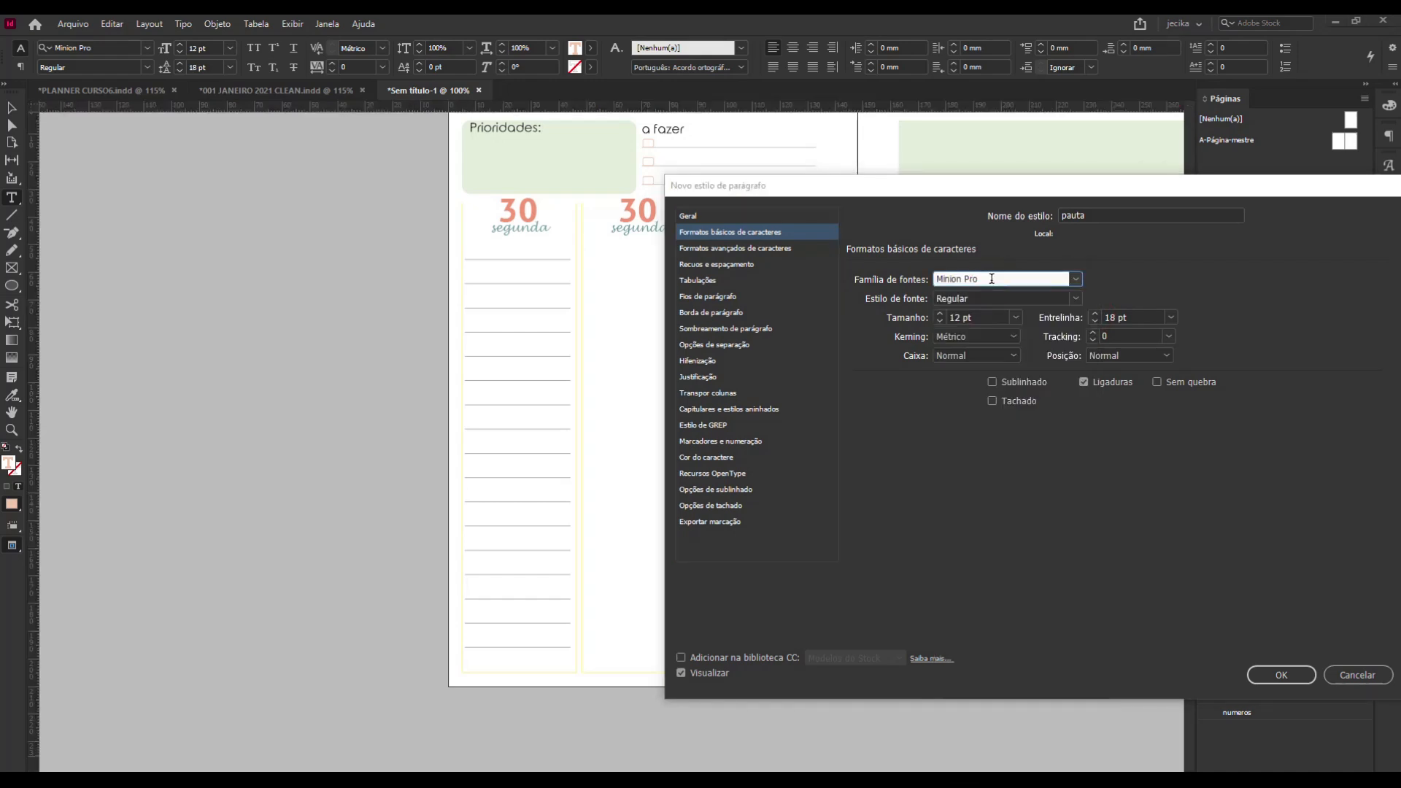
drag(992, 279, 917, 283)
text(ve)
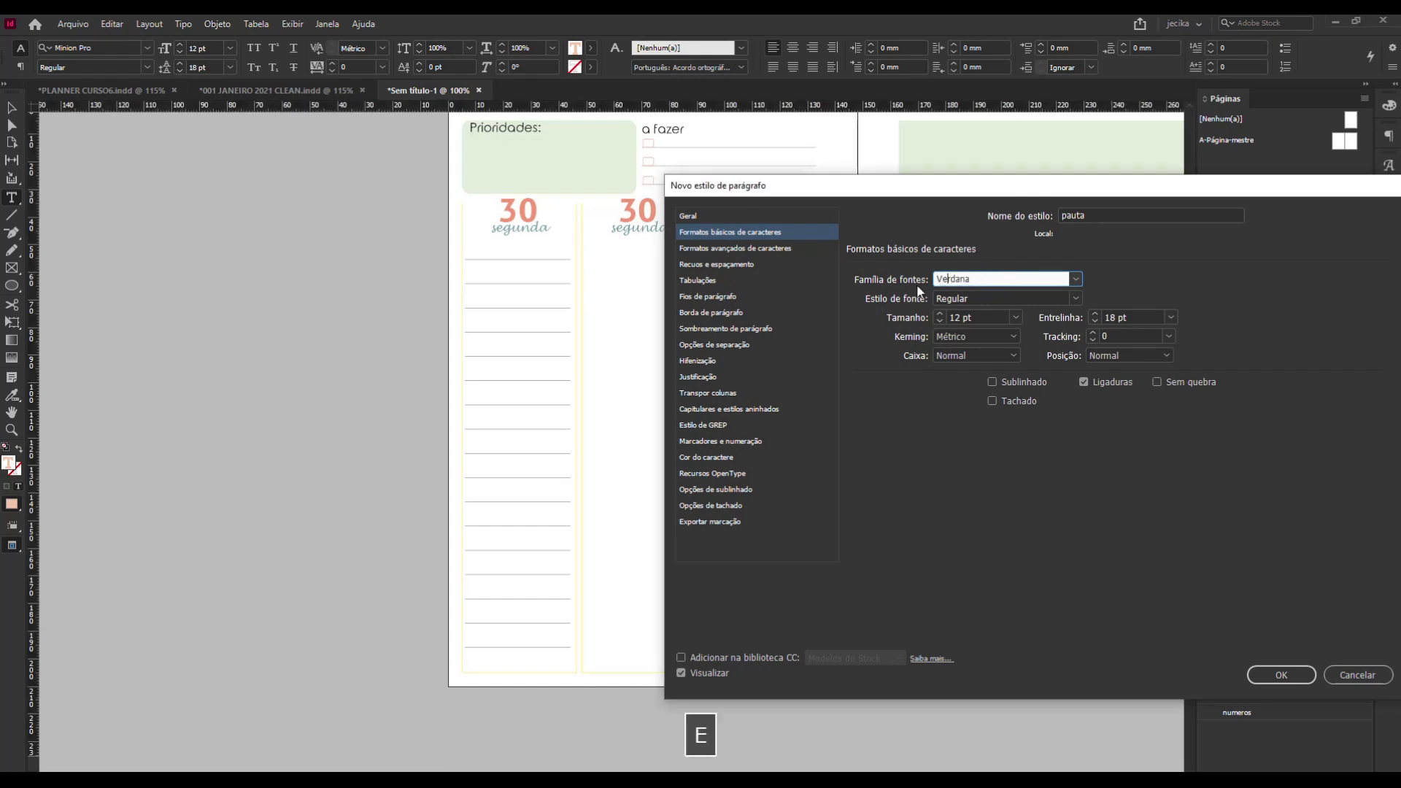
click(1074, 279)
click(1033, 300)
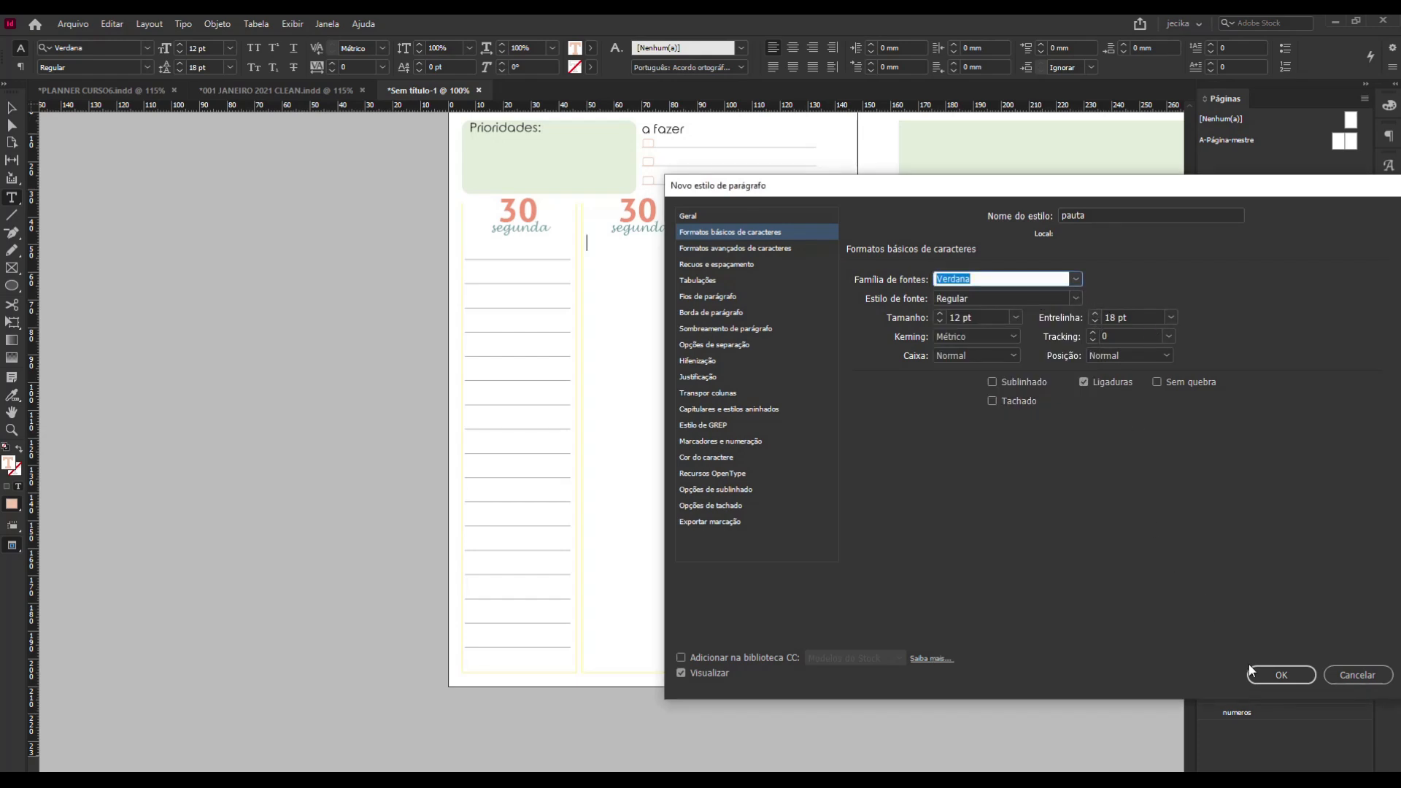
click(1280, 676)
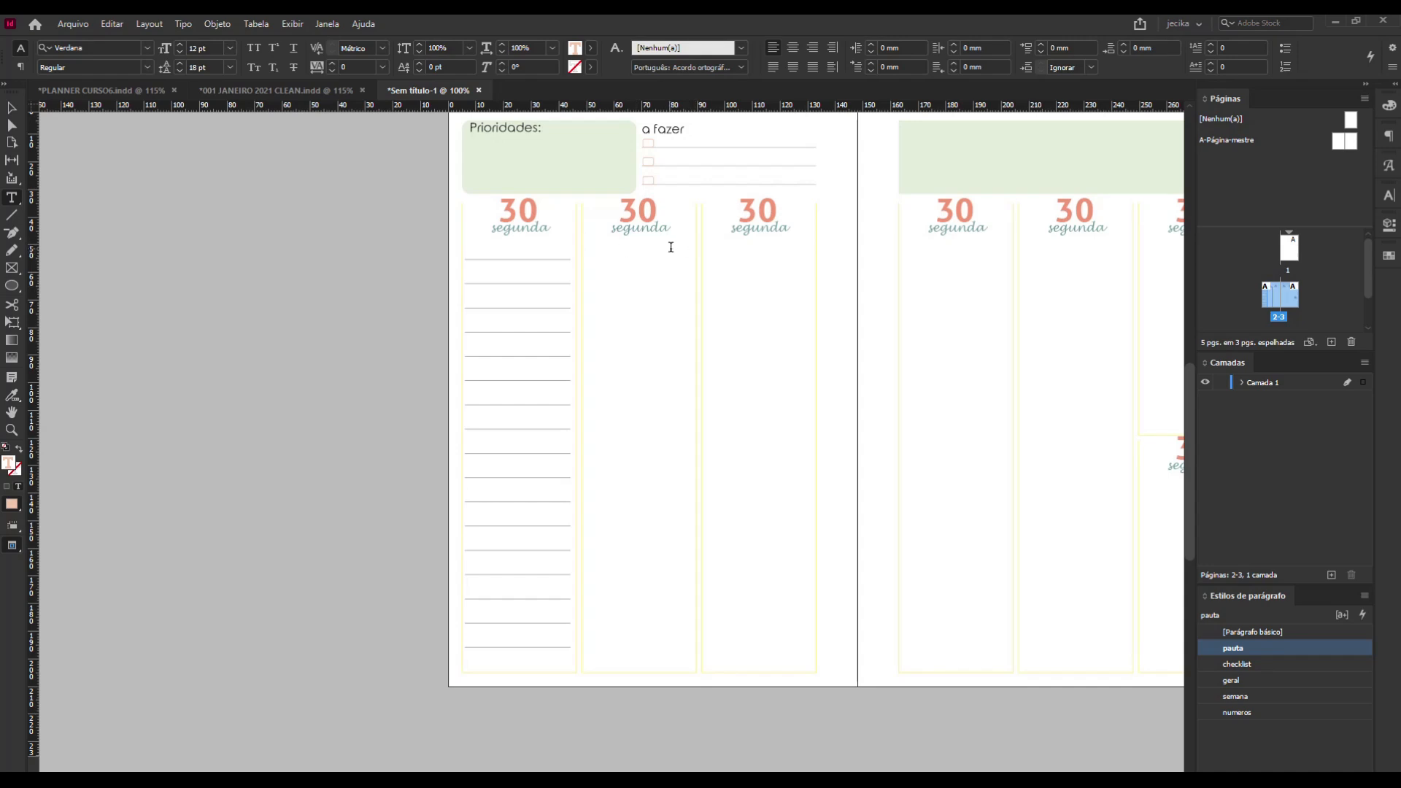
Fill the second column's text frame down to its lower edge with empty pauta paragraphs as ruled lines, and deselect it.
key(Return)
key(Return)
key(Return)
key(Return)
key(Return)
key(Return)
key(Return)
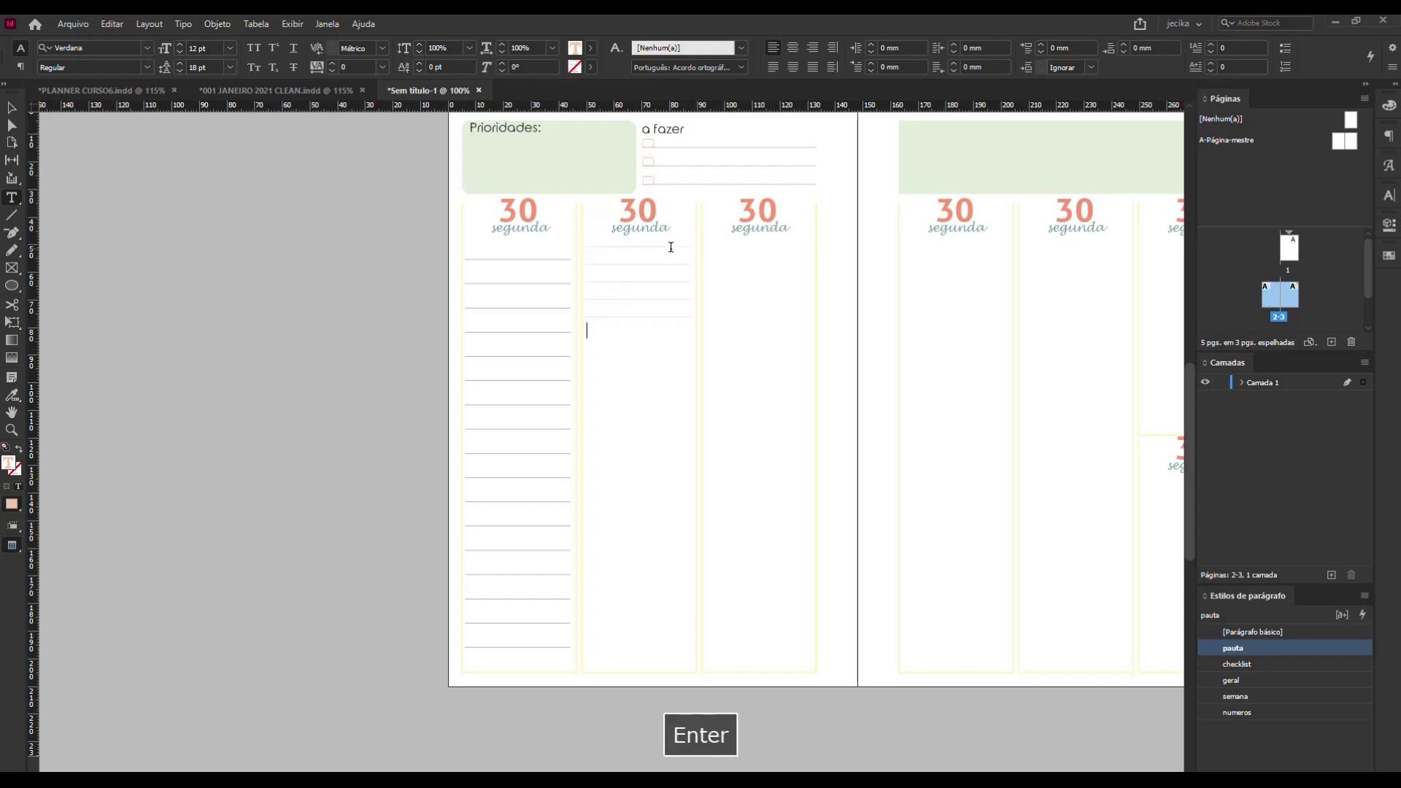
key(Return)
key(Return)
key(Return)
key(Return)
key(Return)
key(Return)
key(Return)
key(Return)
key(Return)
key(Return)
key(Return)
key(Return)
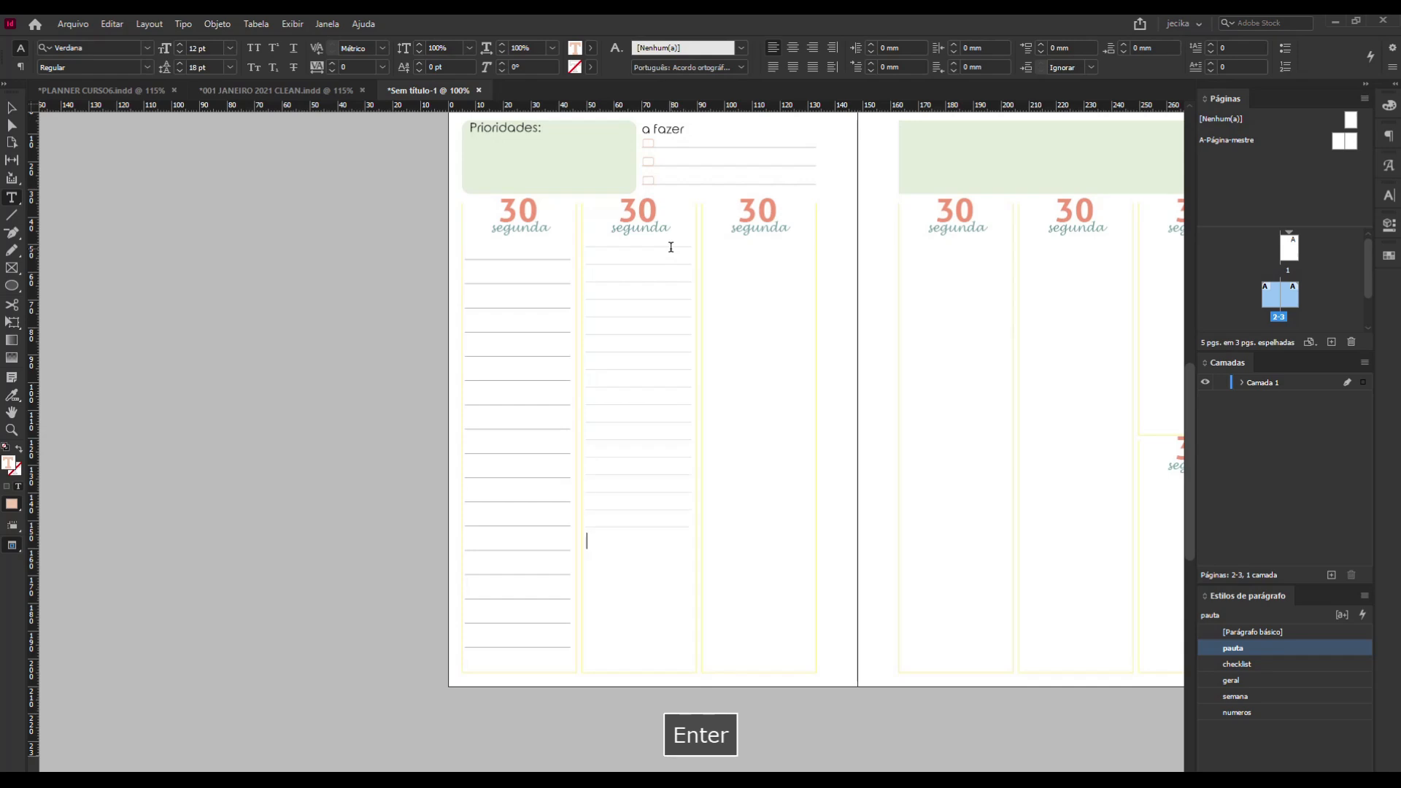
key(Return)
key(Return)
key(Return)
key(Return)
key(Return)
key(Return)
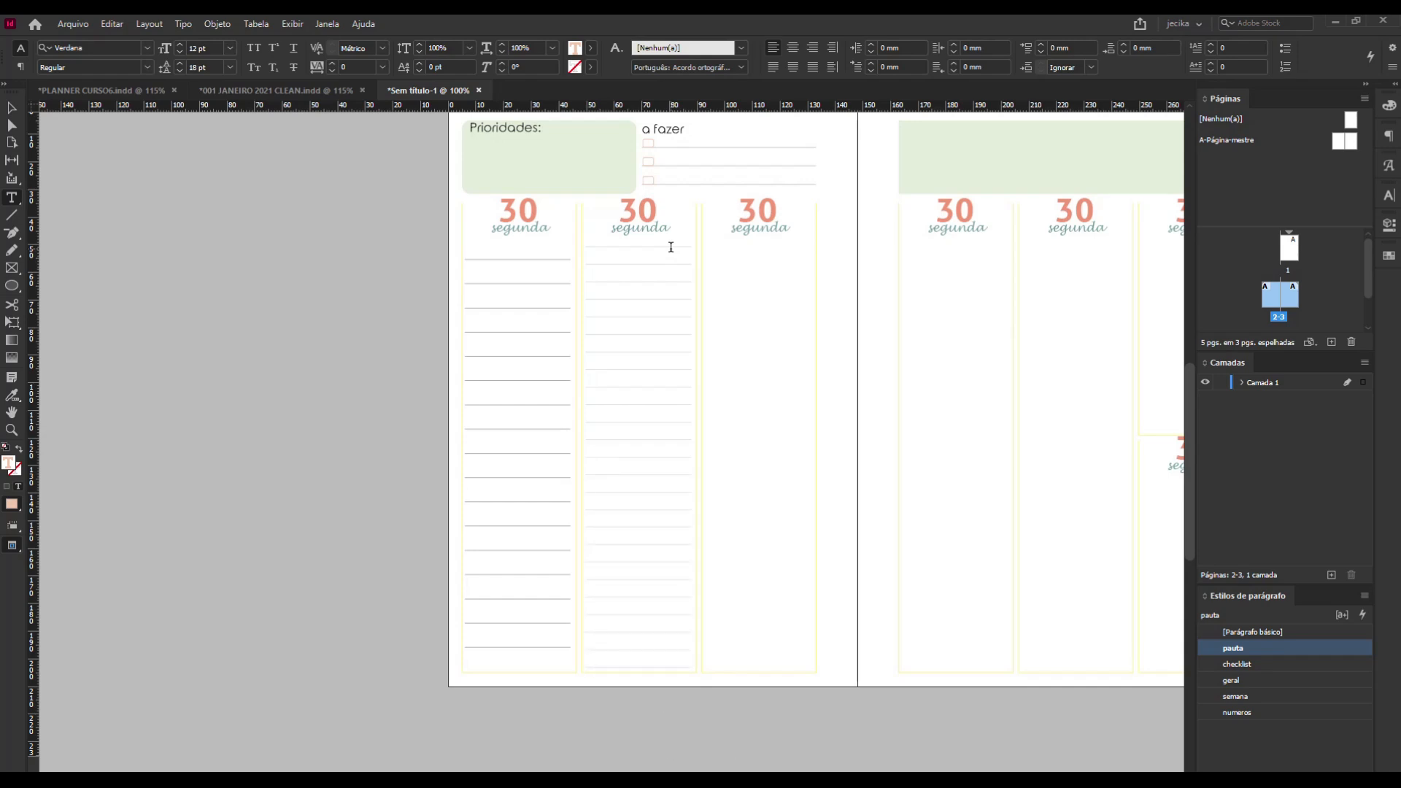
click(11, 109)
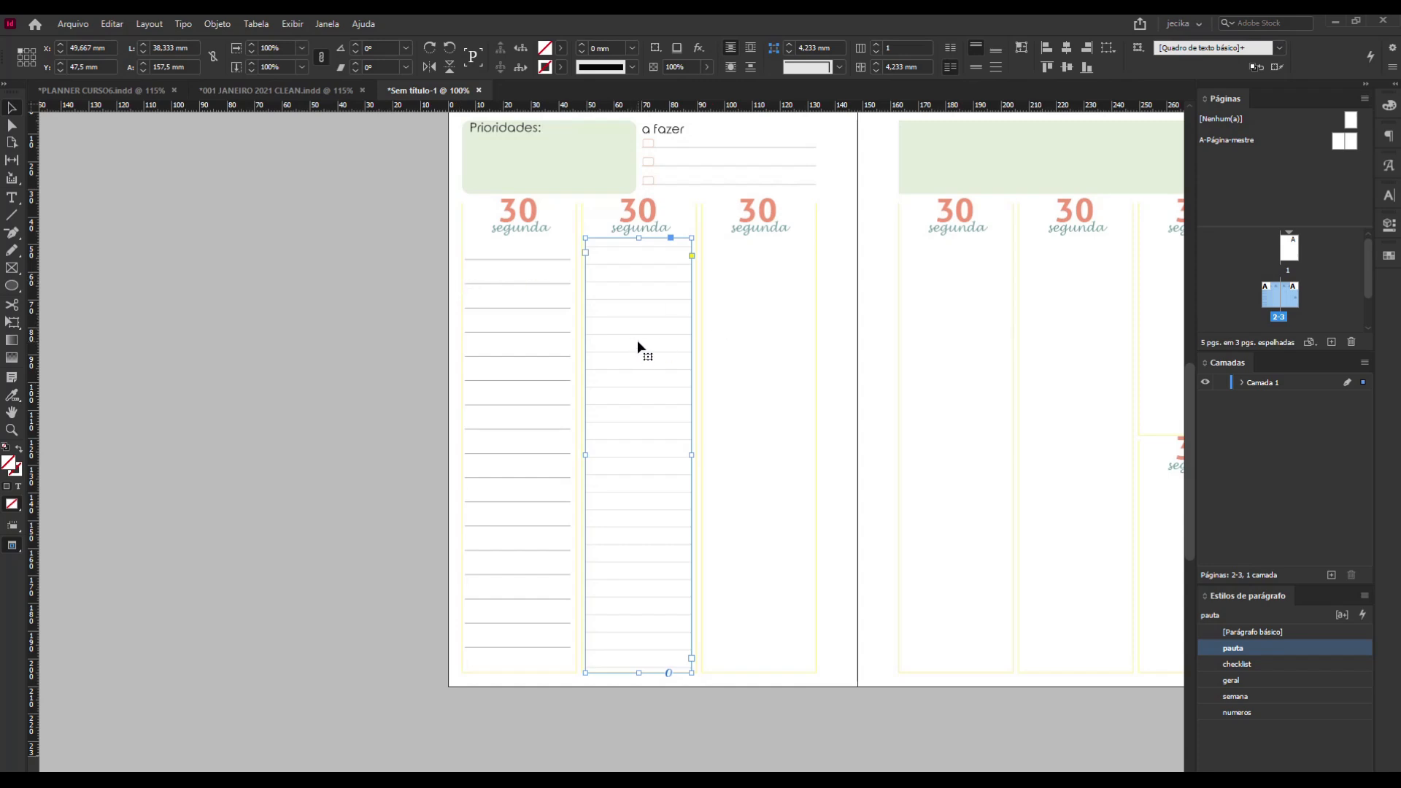
click(363, 264)
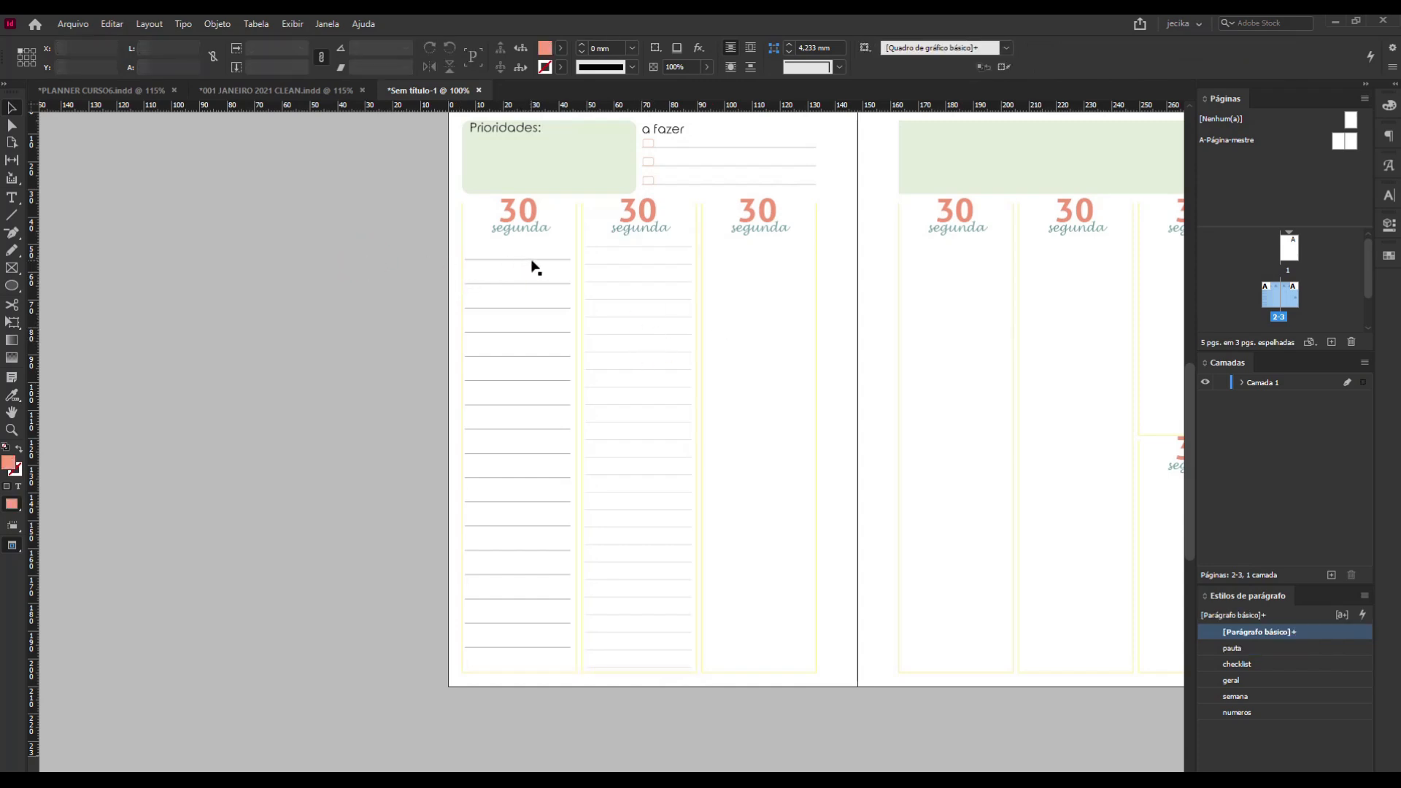
Move the first column's ruled table frame off the page onto the pasteboard beside it, and show the guides and frame edges.
drag(532, 269, 378, 269)
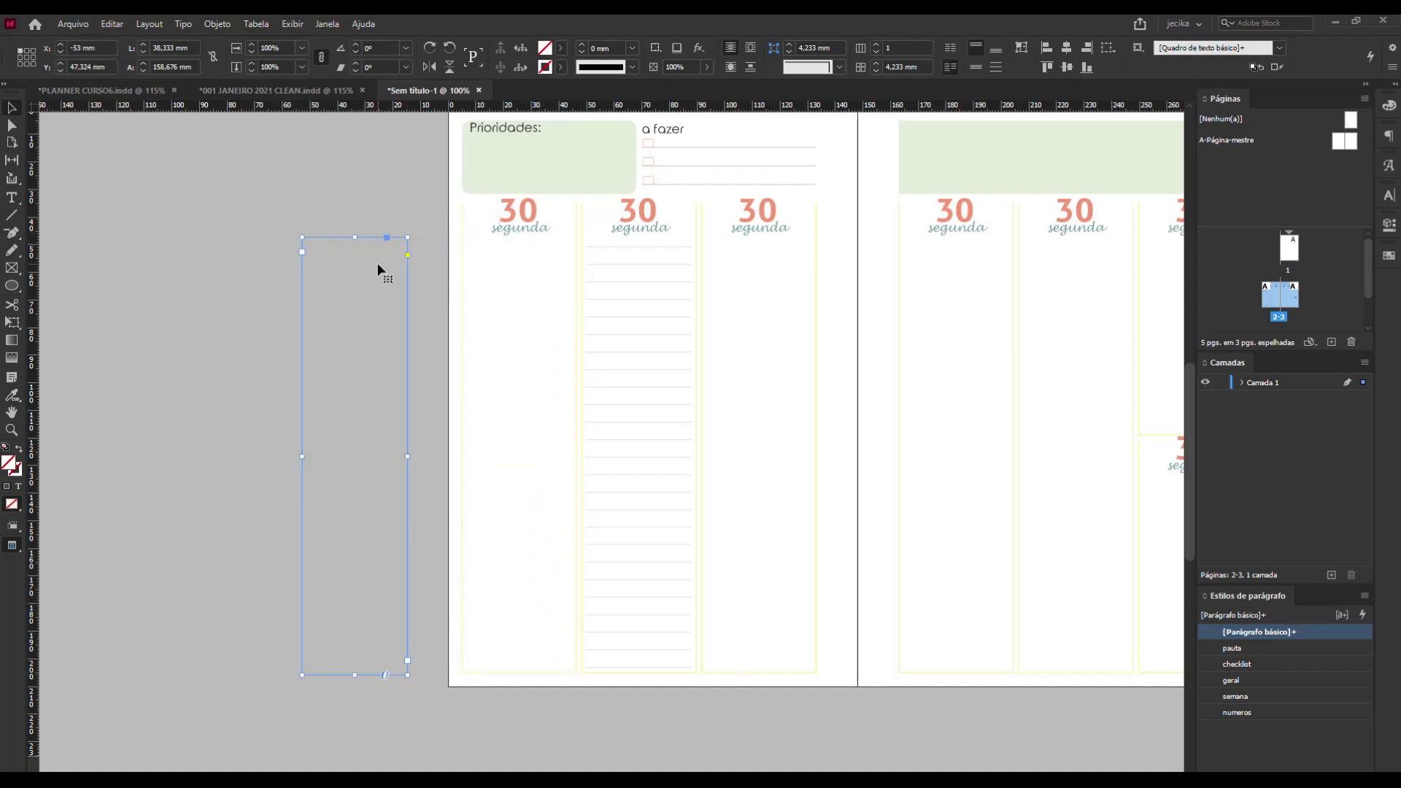
click(209, 233)
key(w)
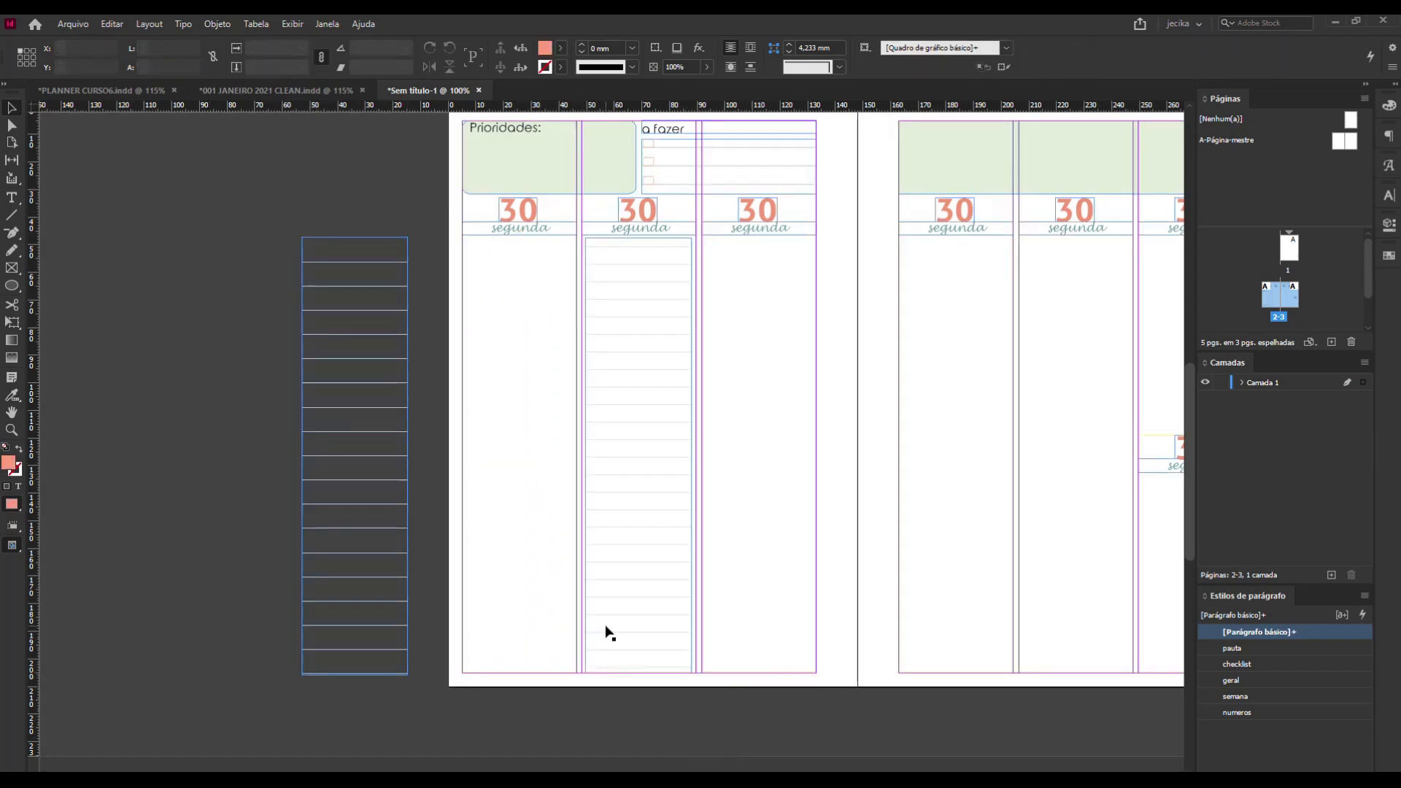
Delete the ruled table on the pasteboard and copy the second column's lined text frame into the first and third columns.
click(394, 339)
key(Delete)
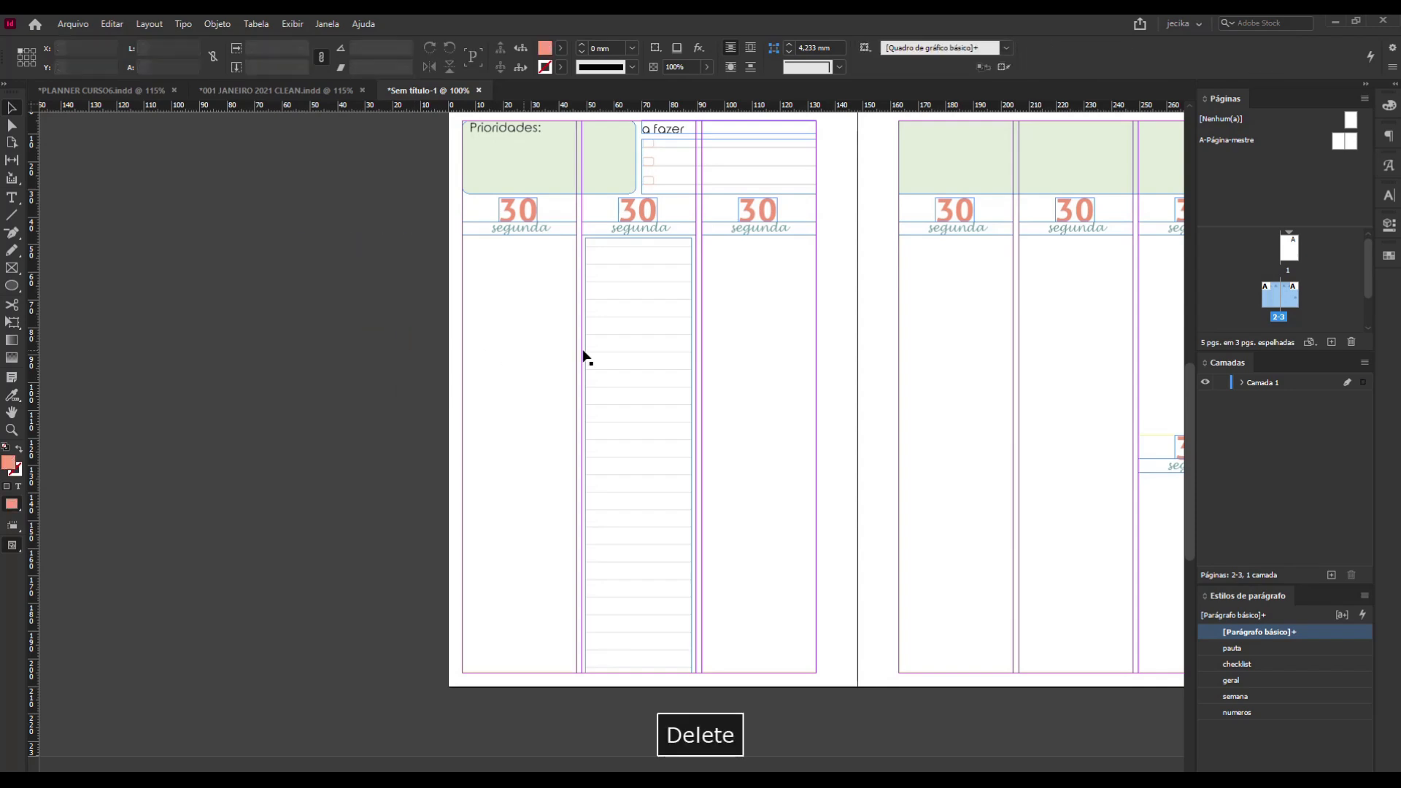
click(640, 318)
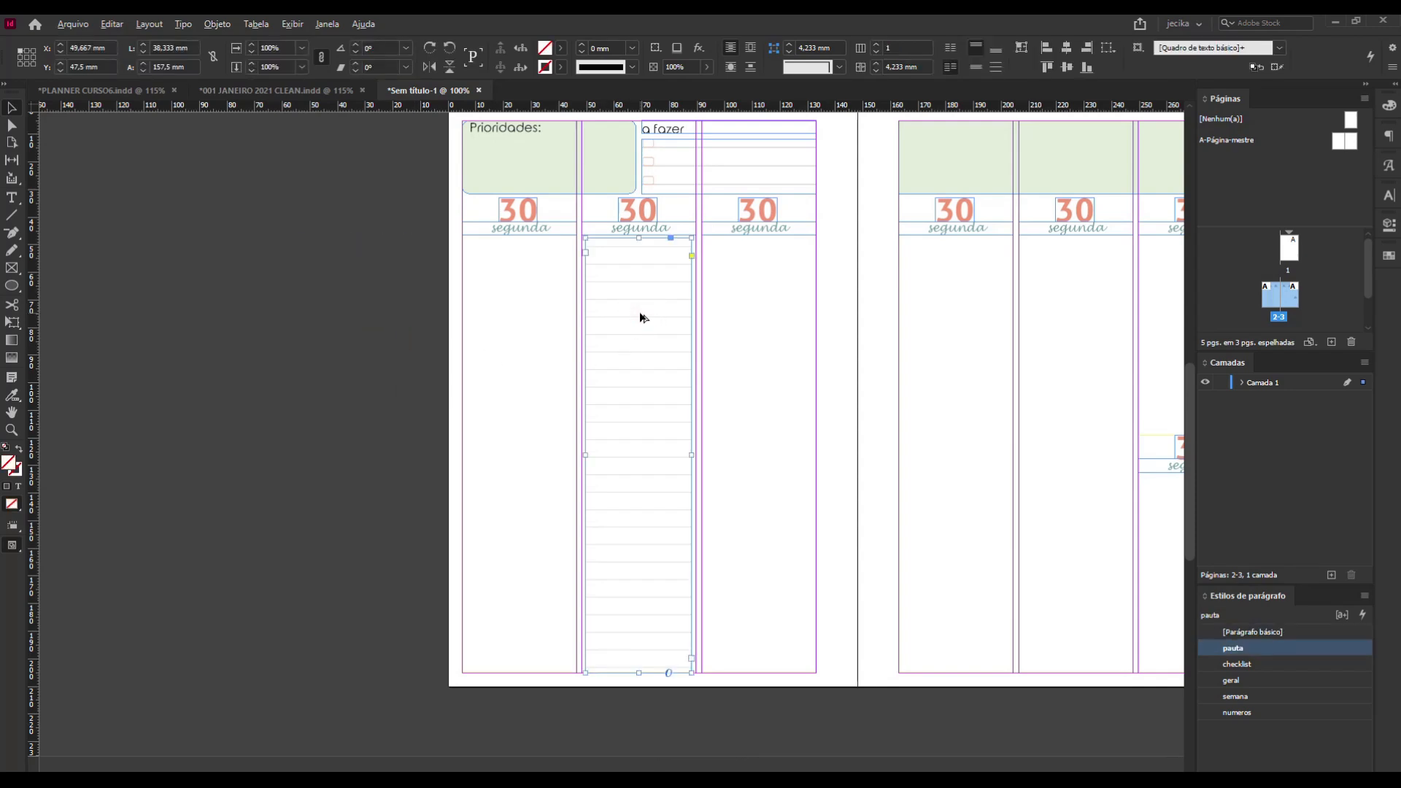
drag(641, 318, 524, 318)
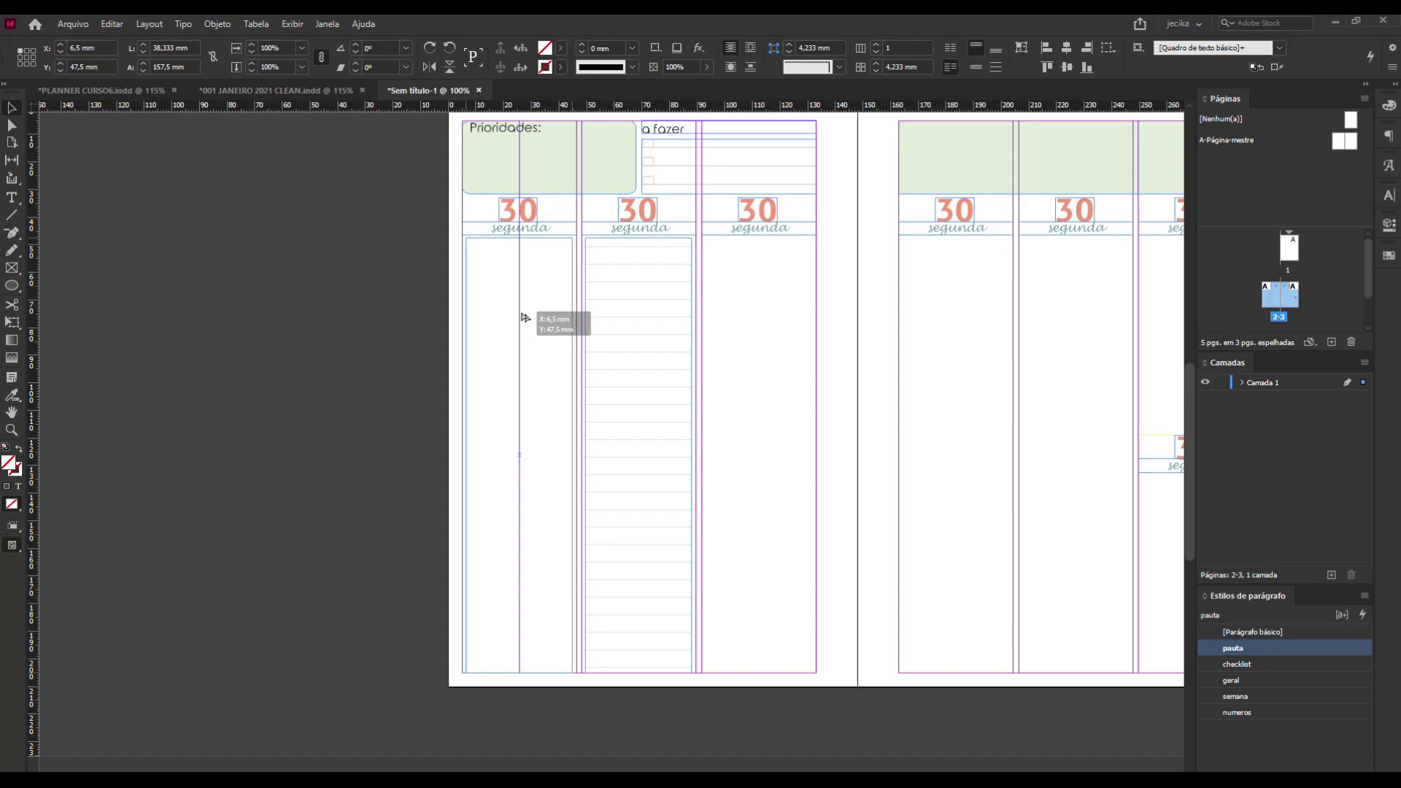
drag(525, 317, 525, 317)
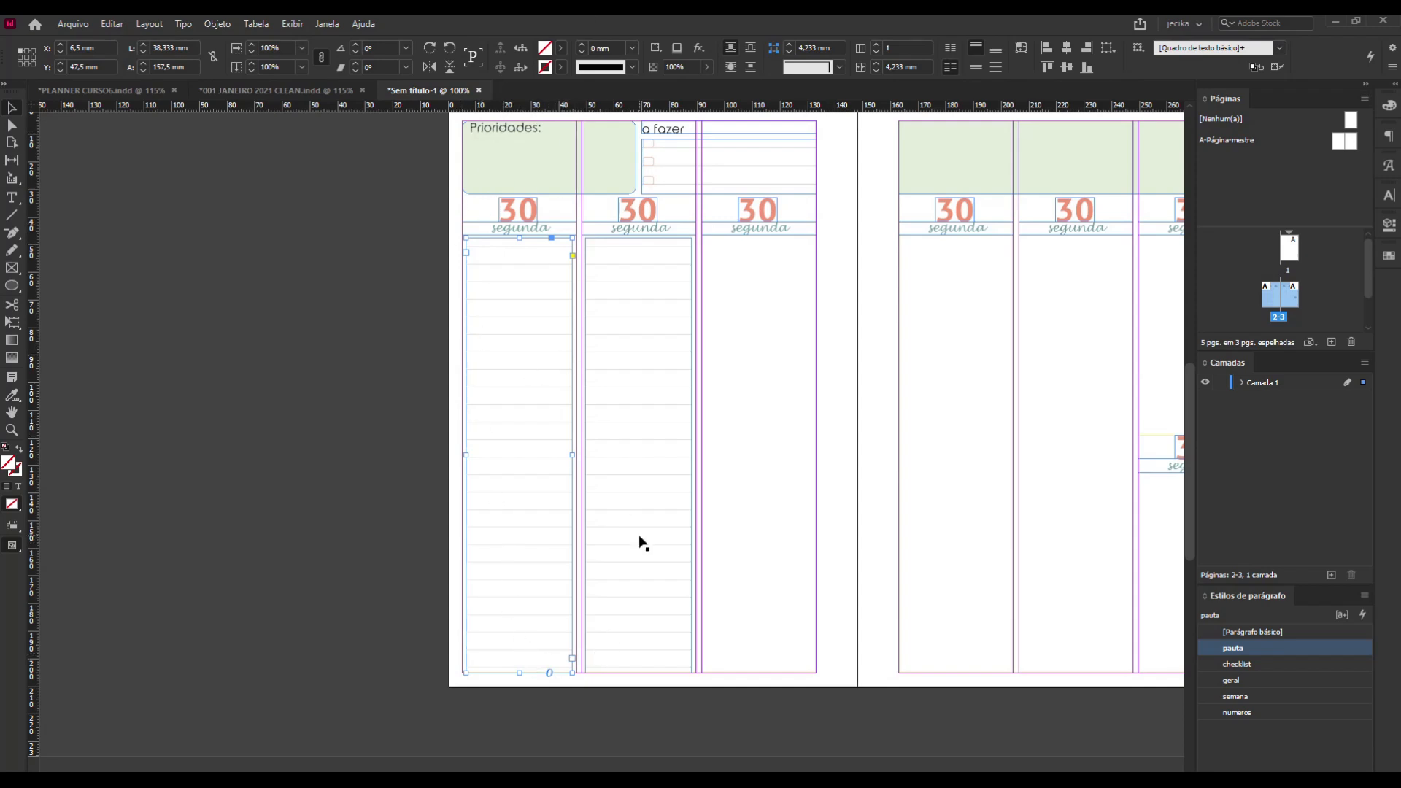
click(654, 356)
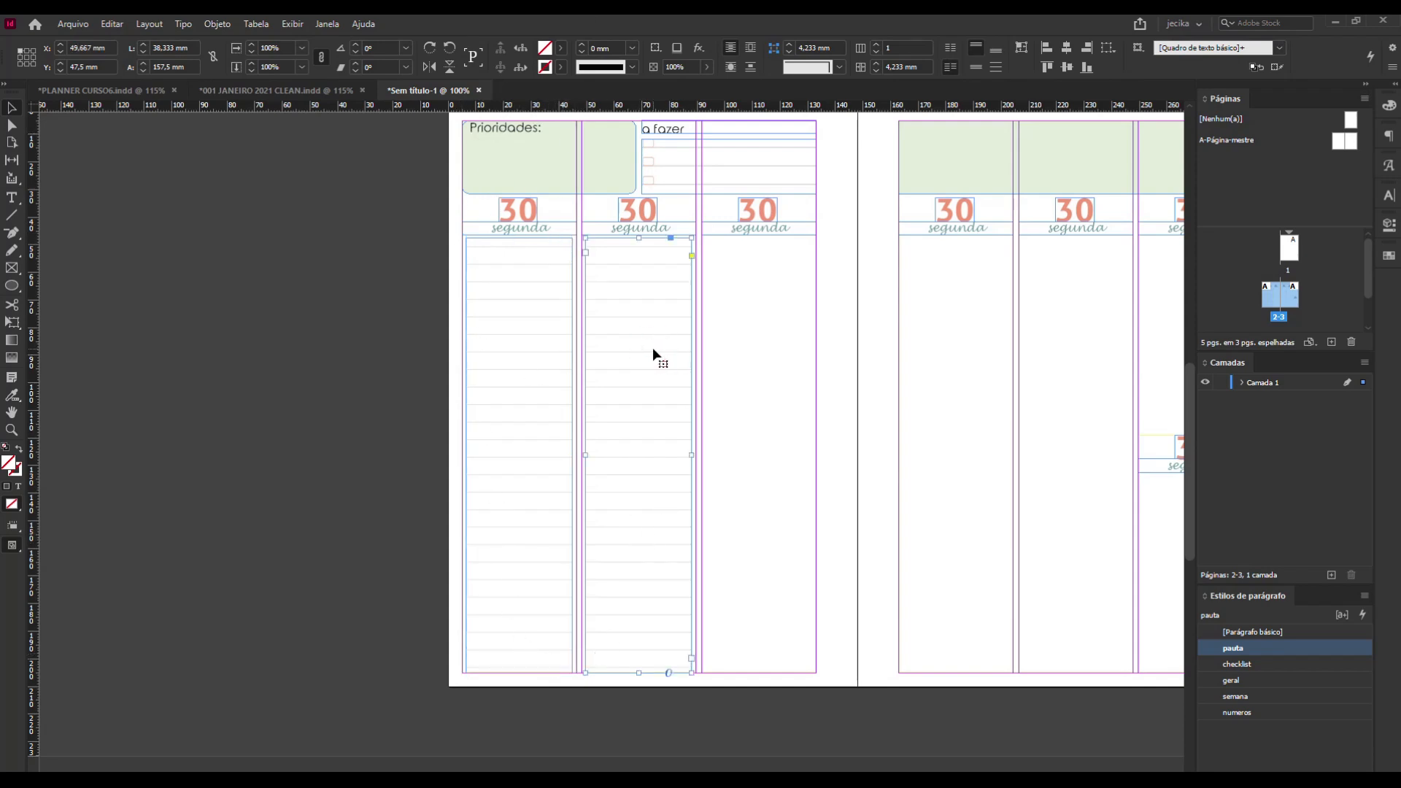
drag(652, 347, 775, 345)
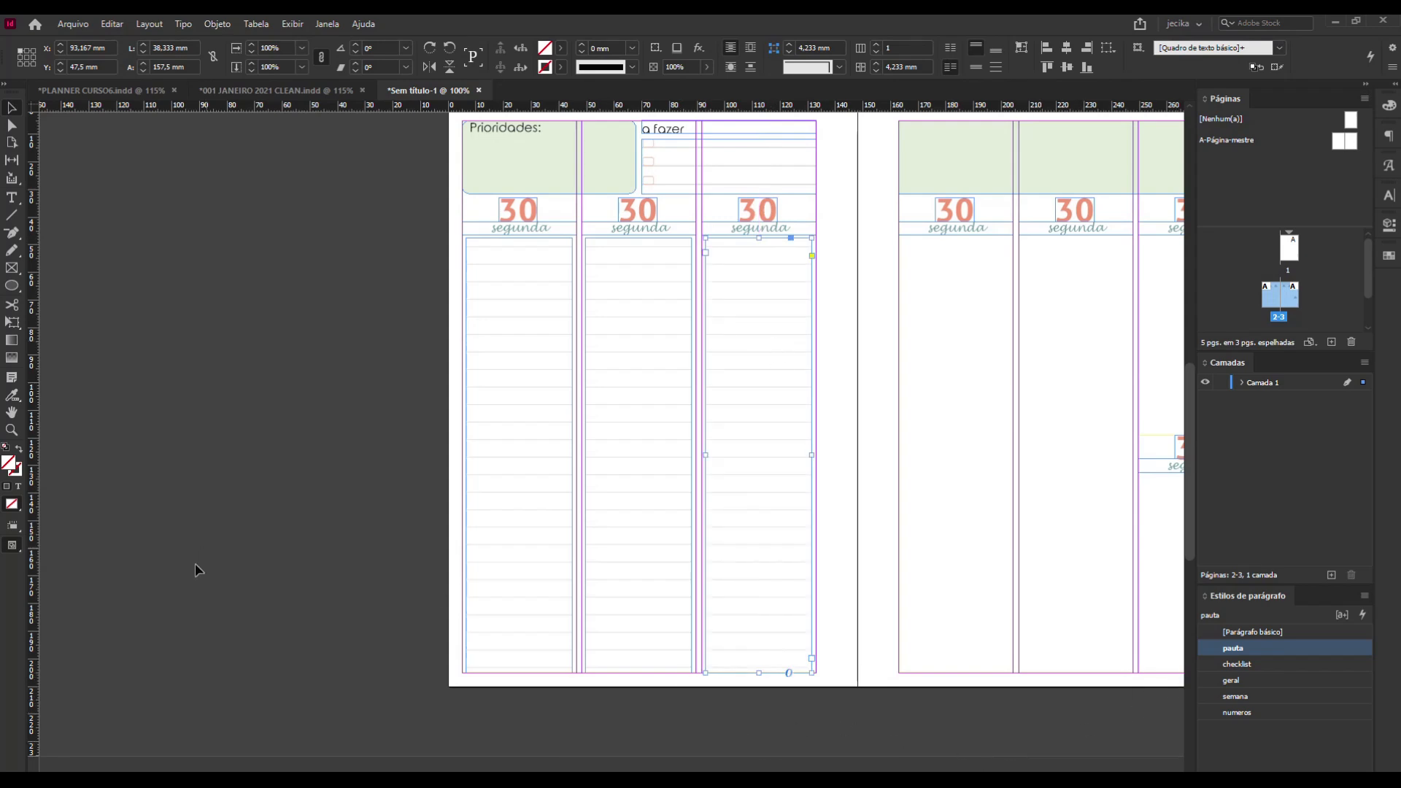
Copy the lined frame into the facing page's three columns and shorten the last copy to about 68,667 mm, above the lower day heading.
key(h)
drag(950, 494, 723, 521)
click(12, 108)
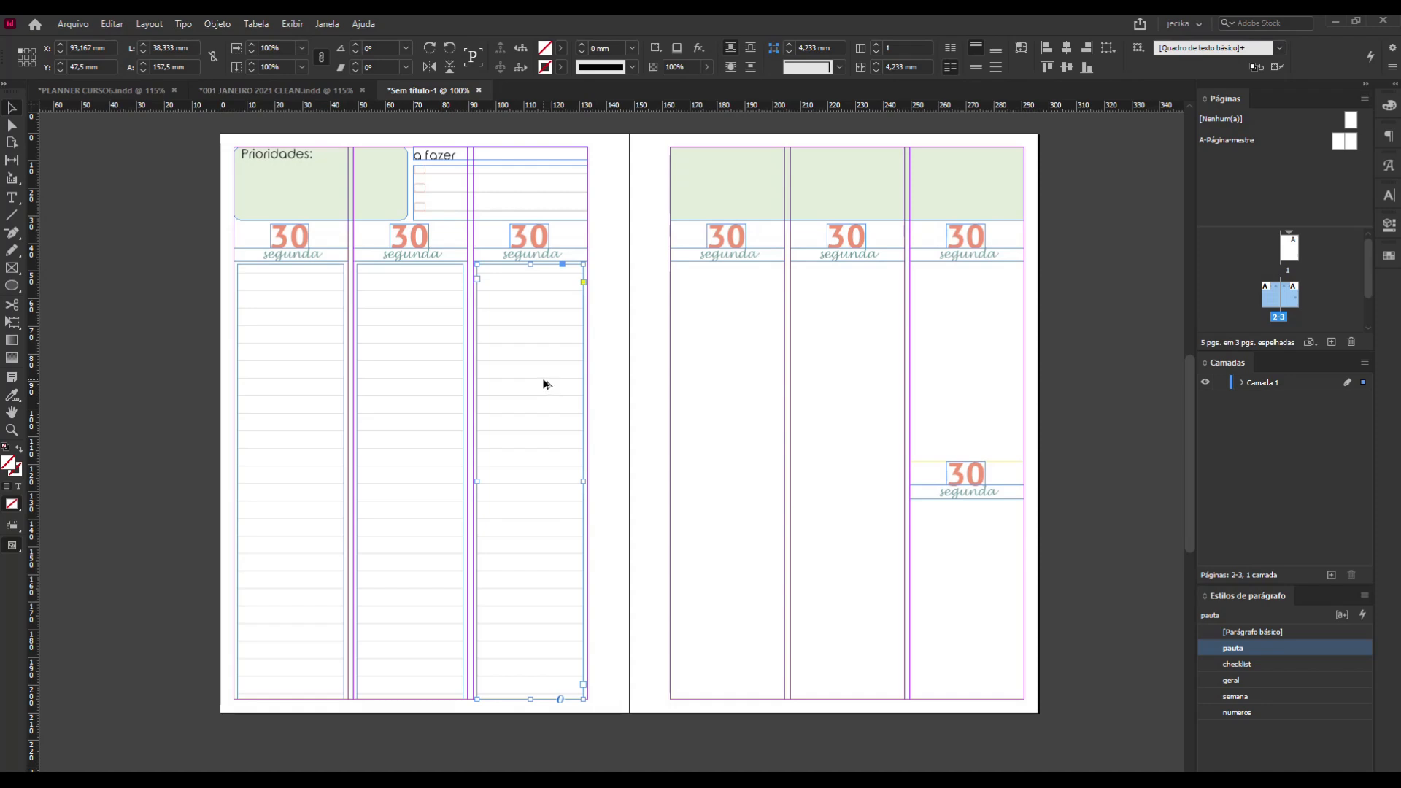
drag(543, 385, 980, 417)
drag(967, 697, 986, 453)
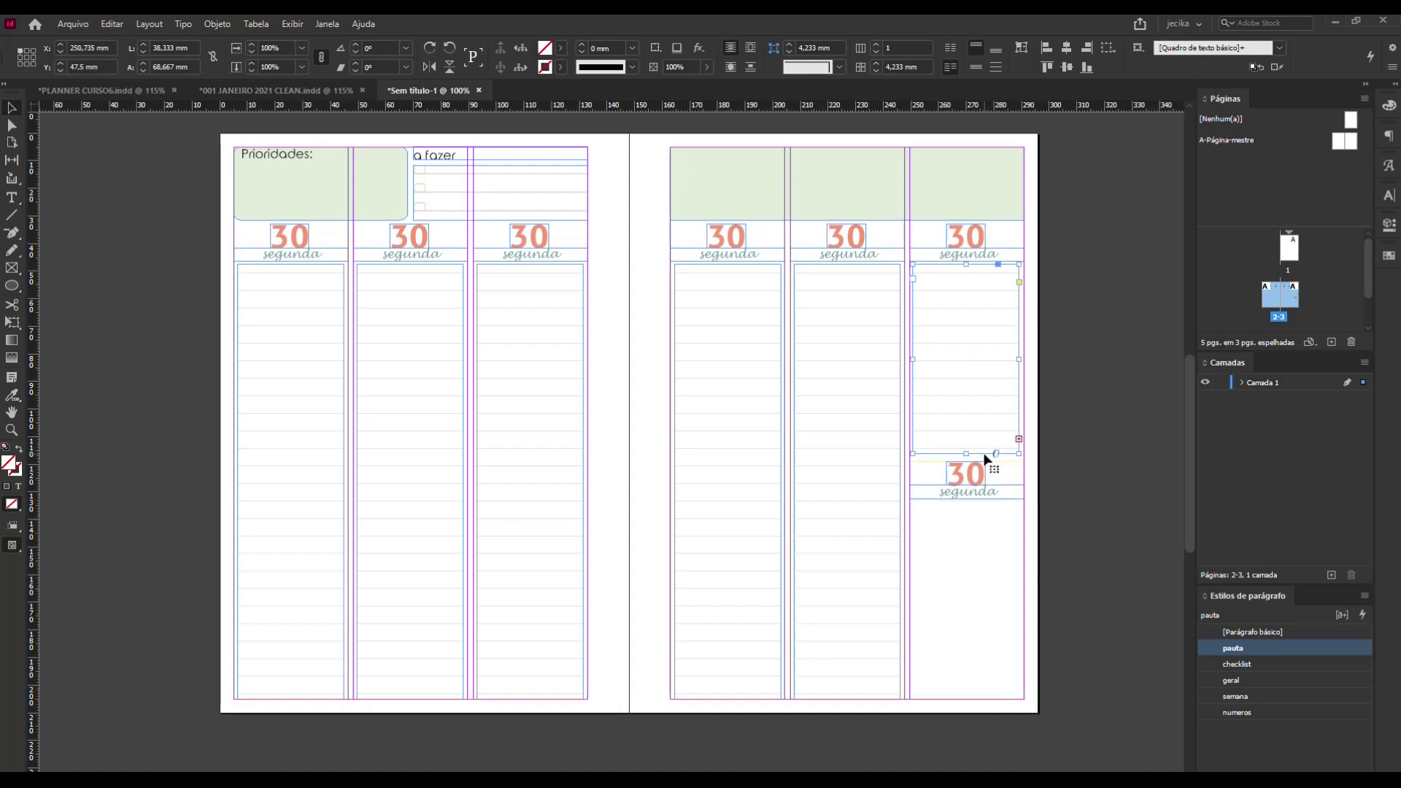
Delete the surplus empty paragraphs that overflow the shortened lined frame in the last column, and deselect it.
click(1019, 439)
click(961, 273)
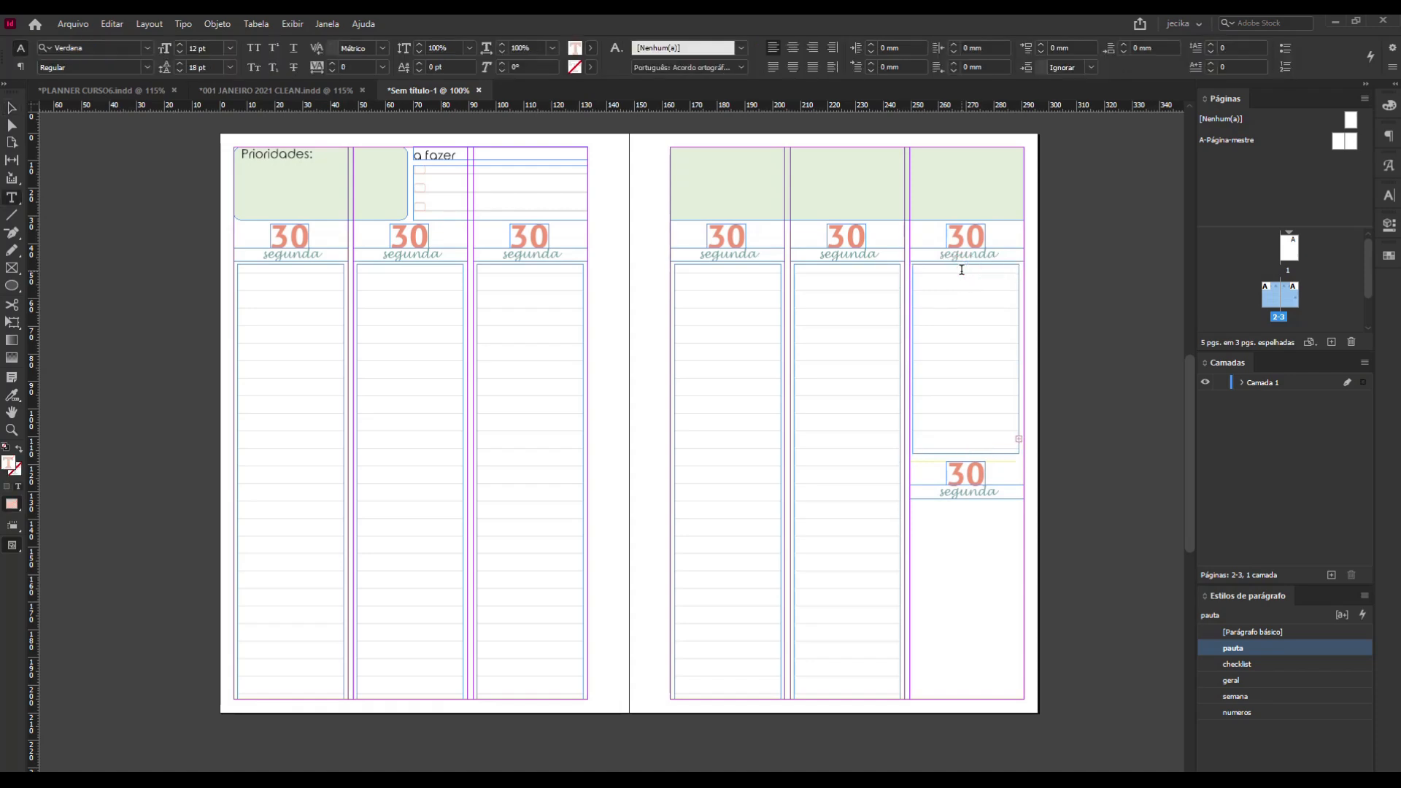
drag(951, 273, 1036, 454)
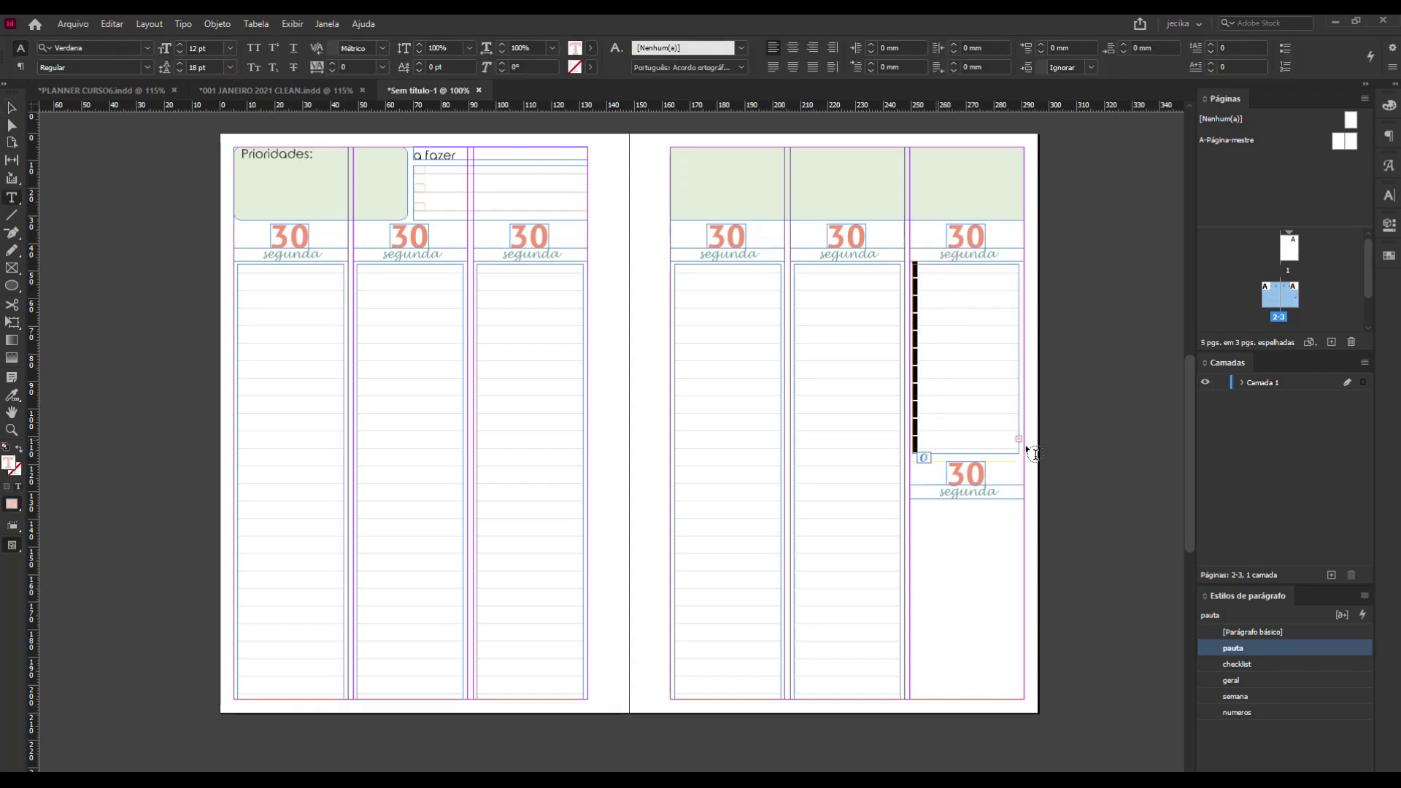
key(Delete)
key(Delete)
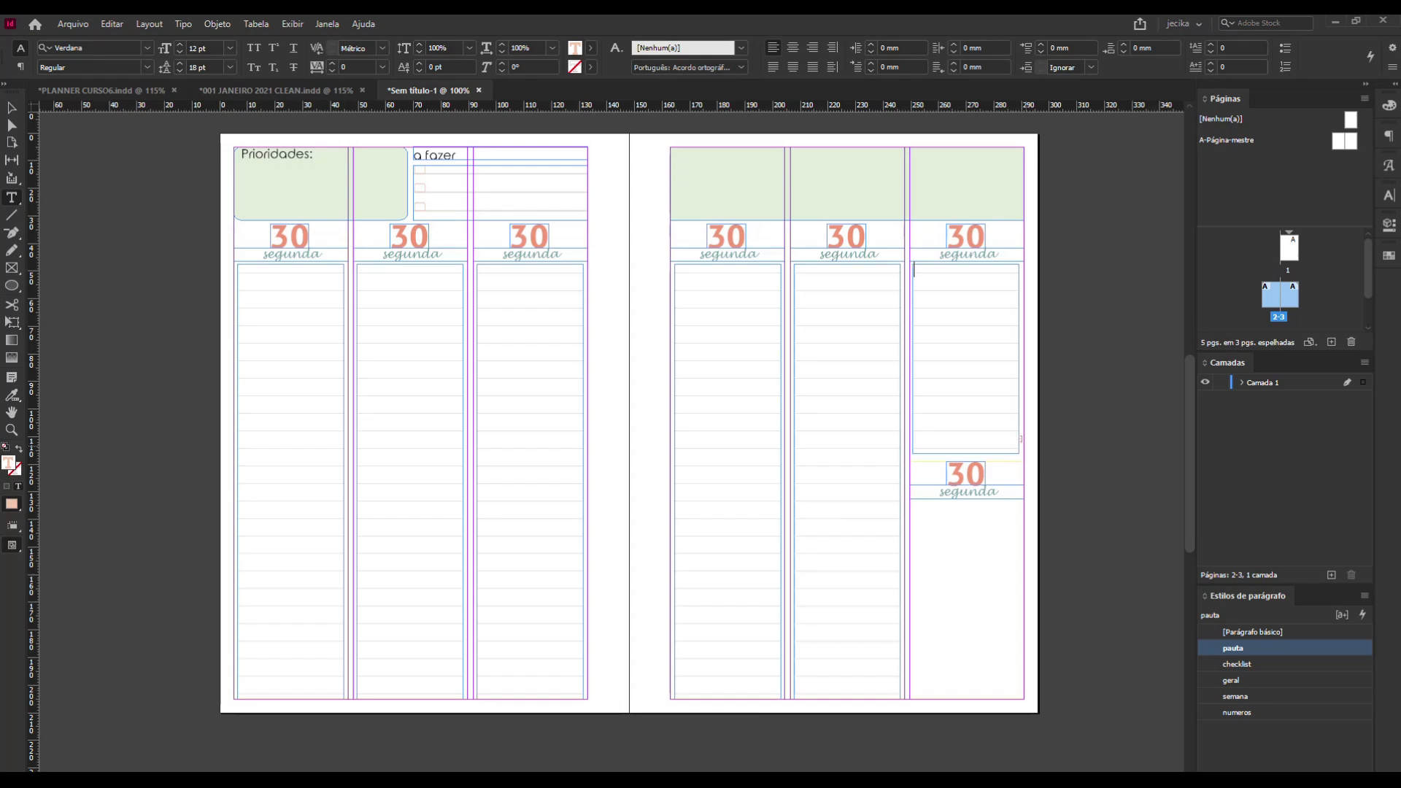
click(13, 109)
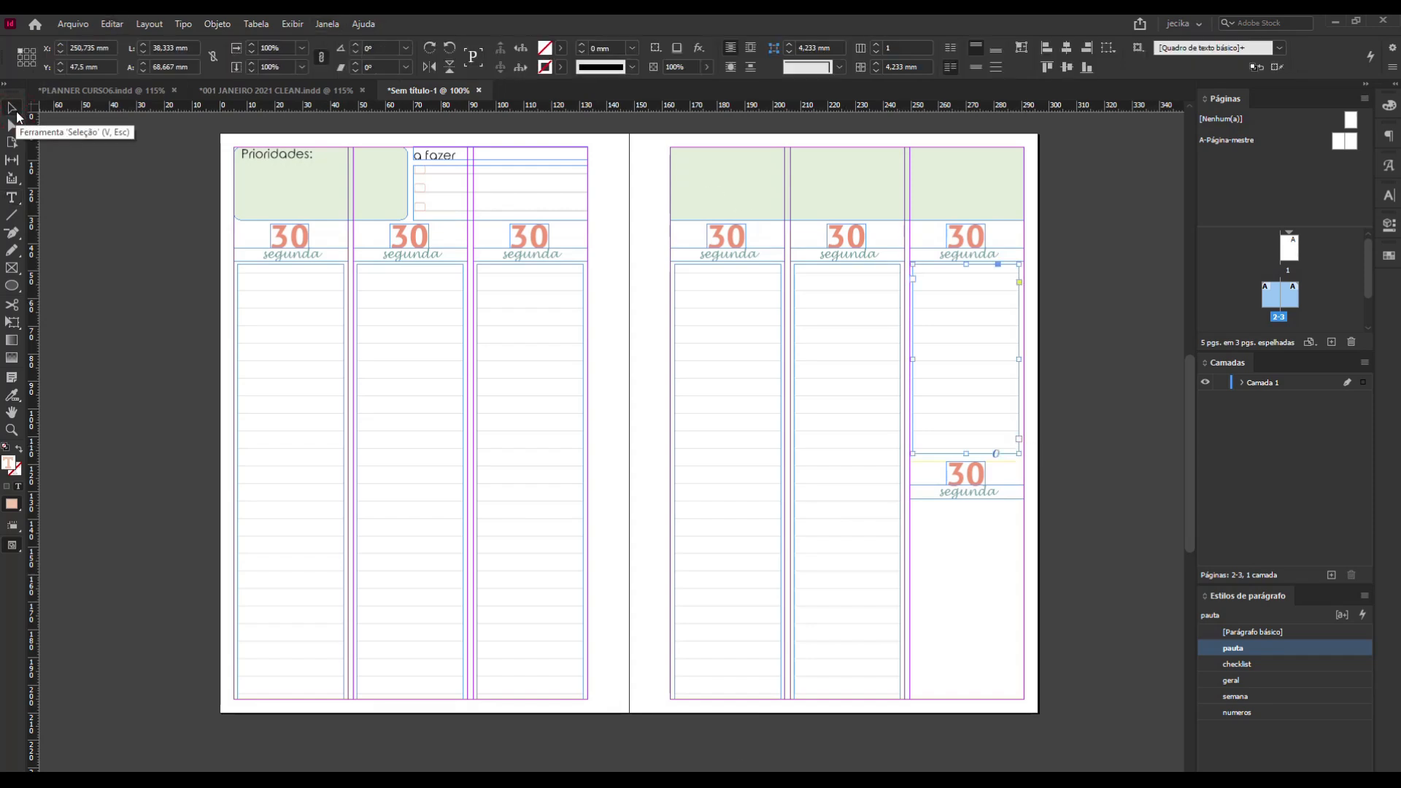
click(1063, 423)
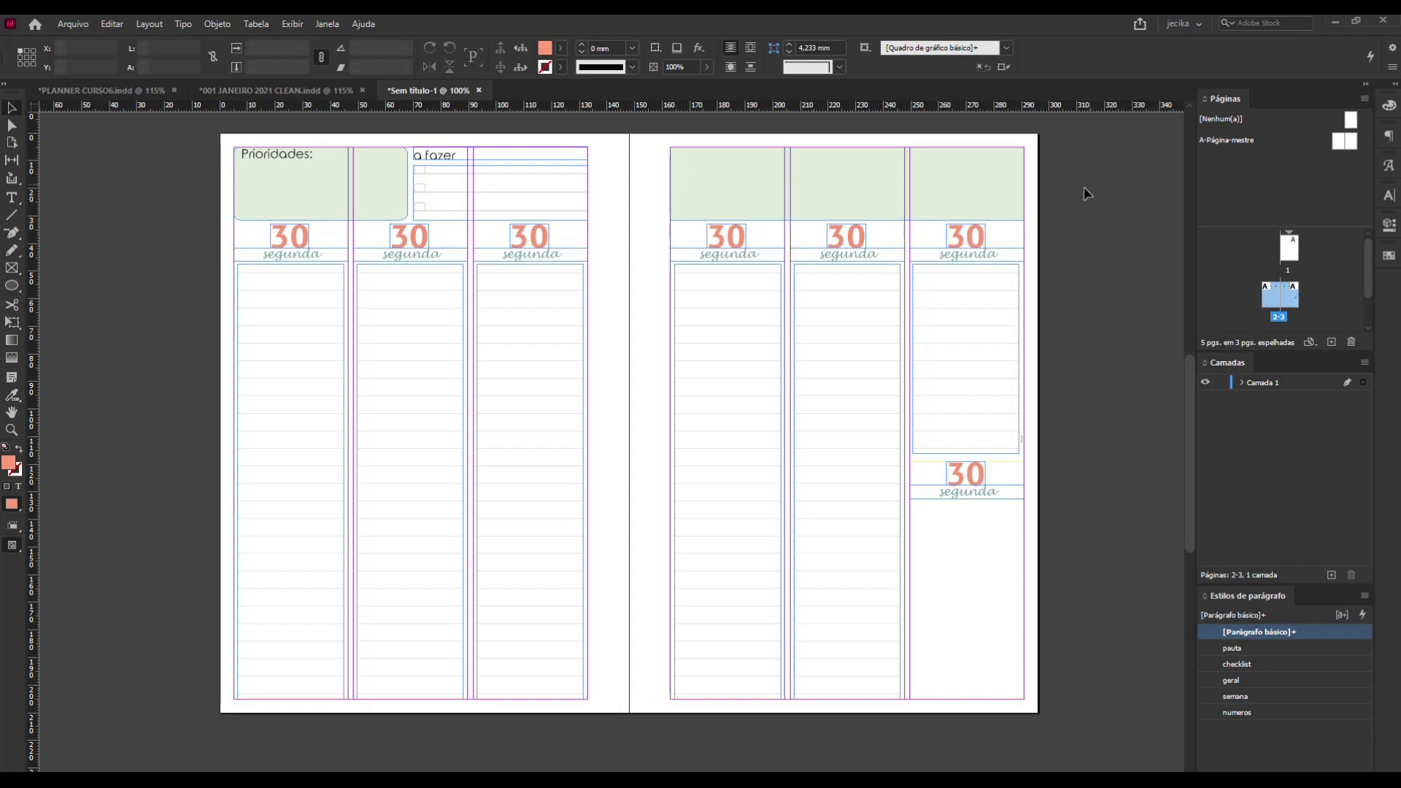
Copy the shortened lined frame into the space beneath the last column's lower day heading.
click(977, 422)
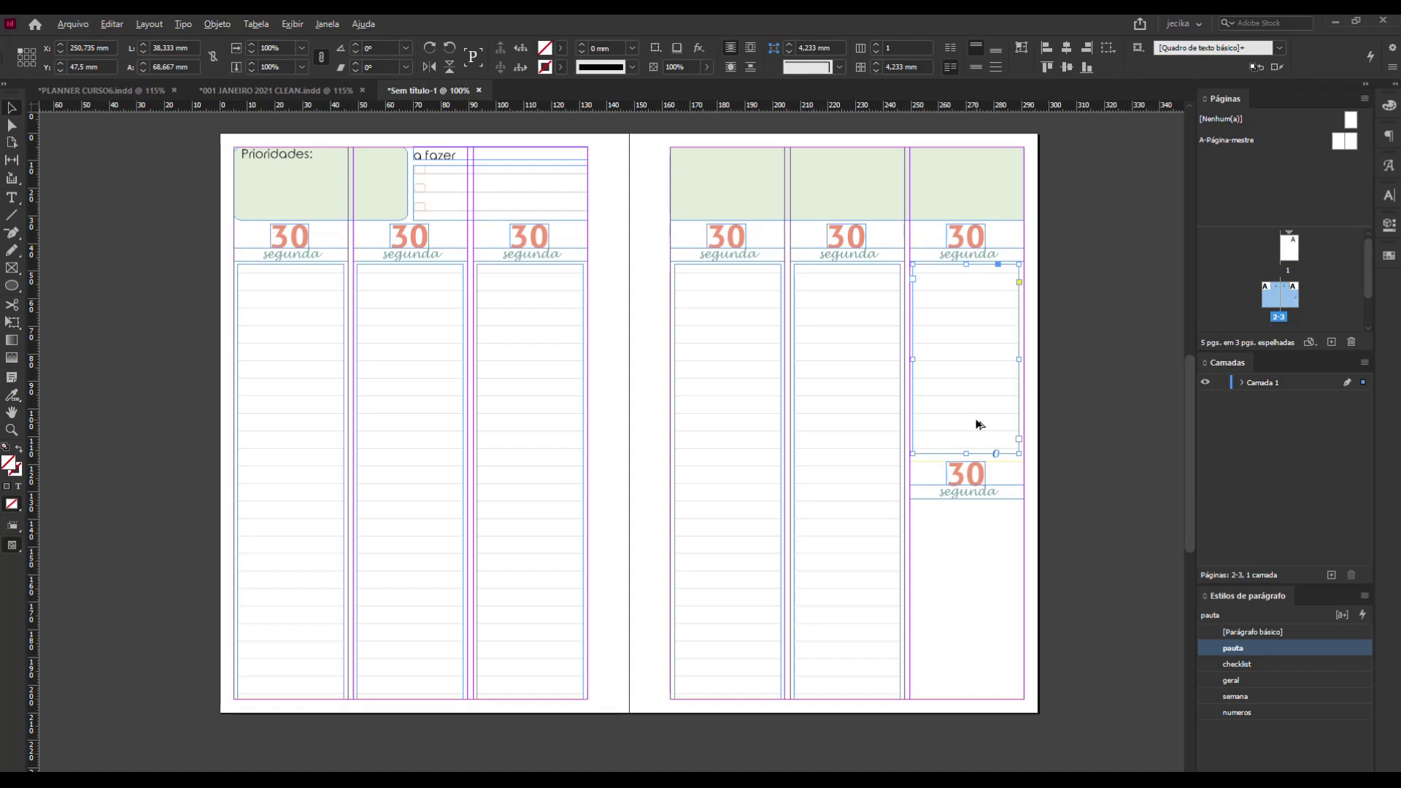
drag(977, 423, 953, 663)
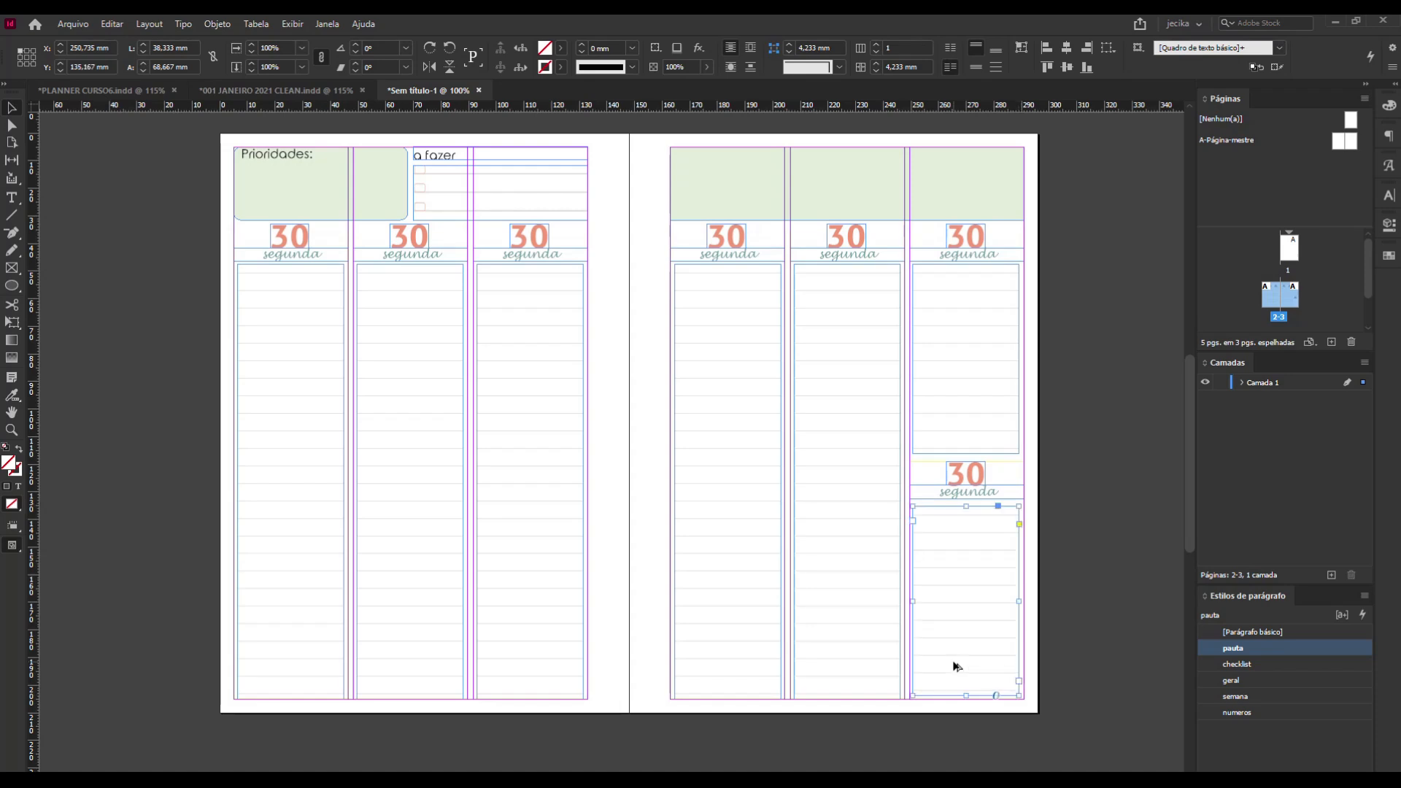
click(1070, 578)
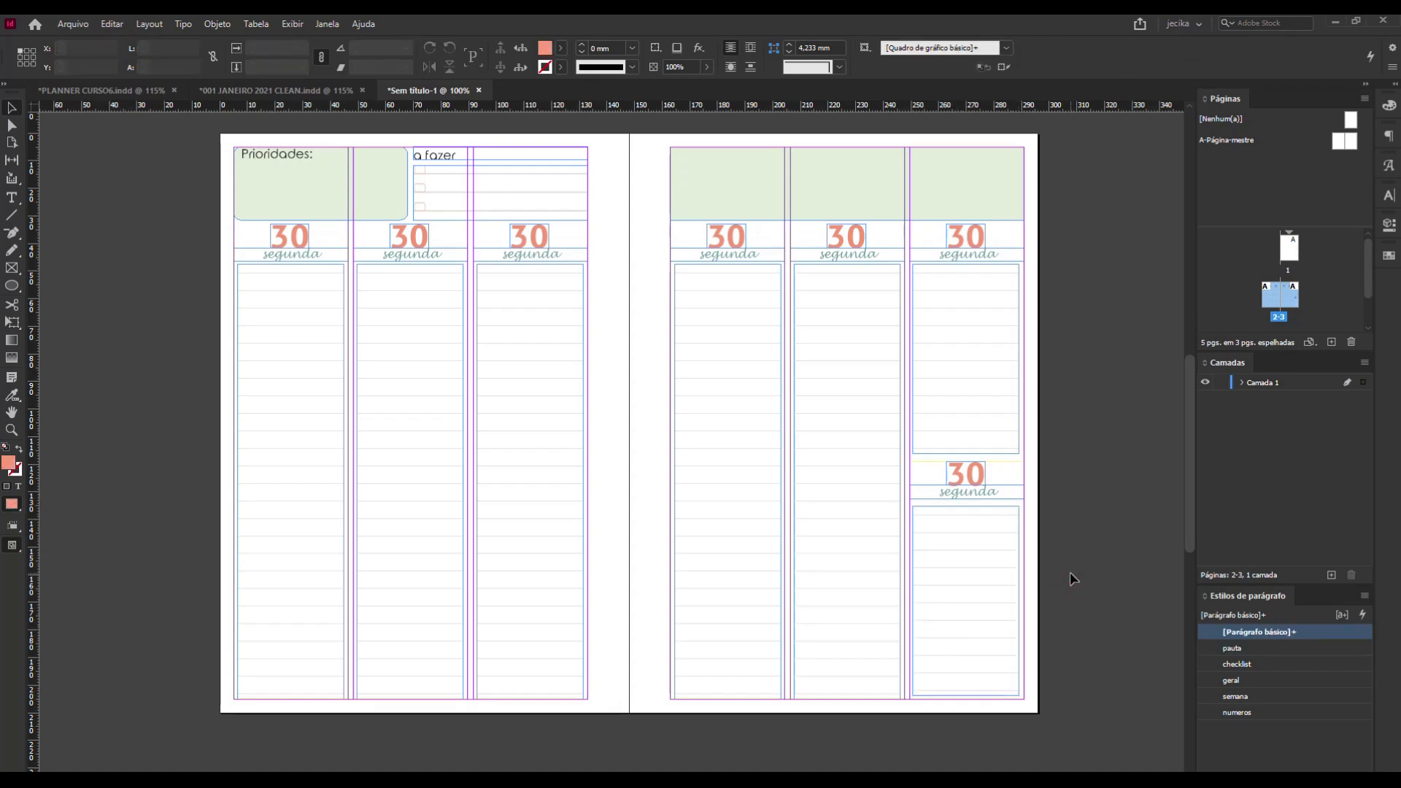
Look at the weekly layout in 001 JANEIRO 2021 CLEAN.indd for reference, and return to the untitled planner document.
scroll(1092, 562, up, 1)
scroll(1094, 561, down, 1)
click(936, 191)
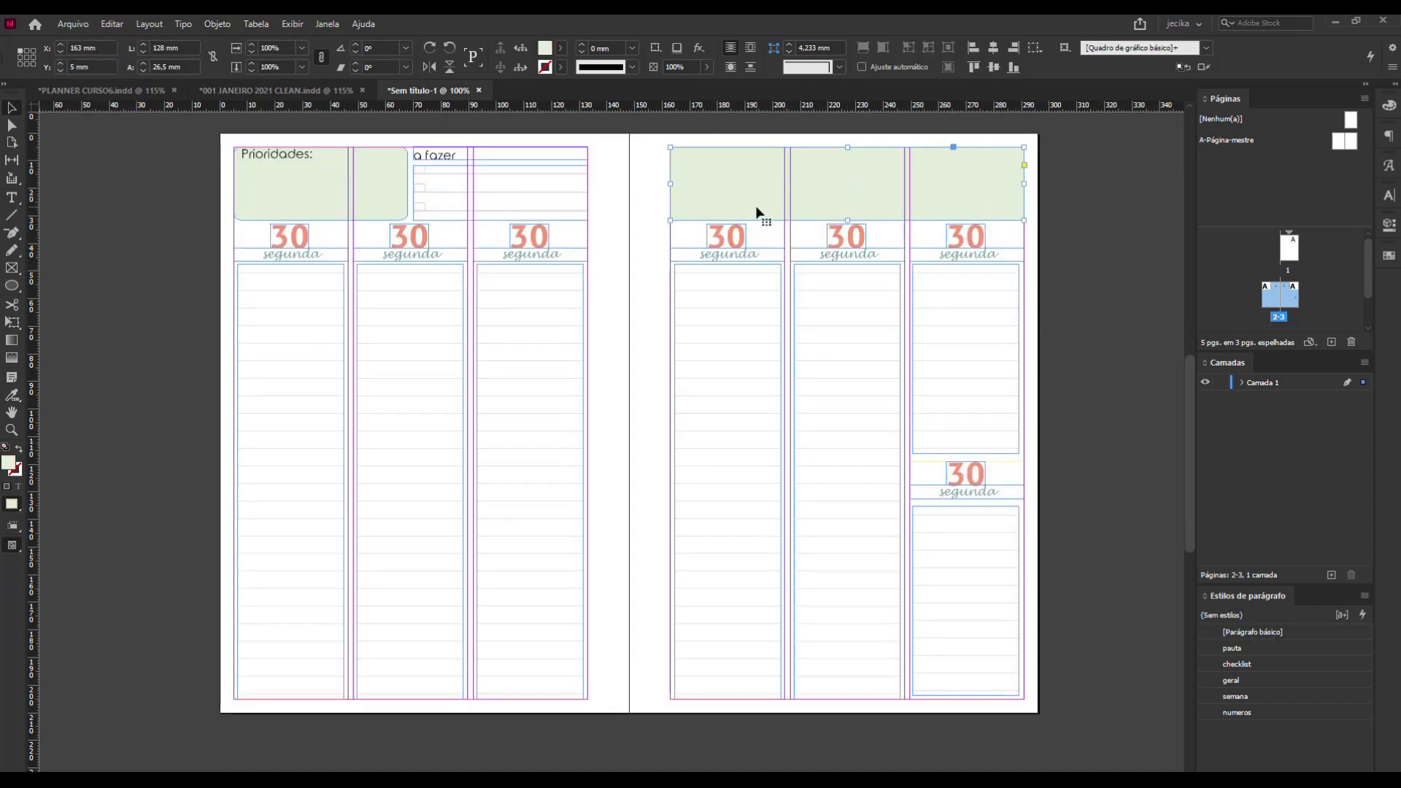
click(276, 90)
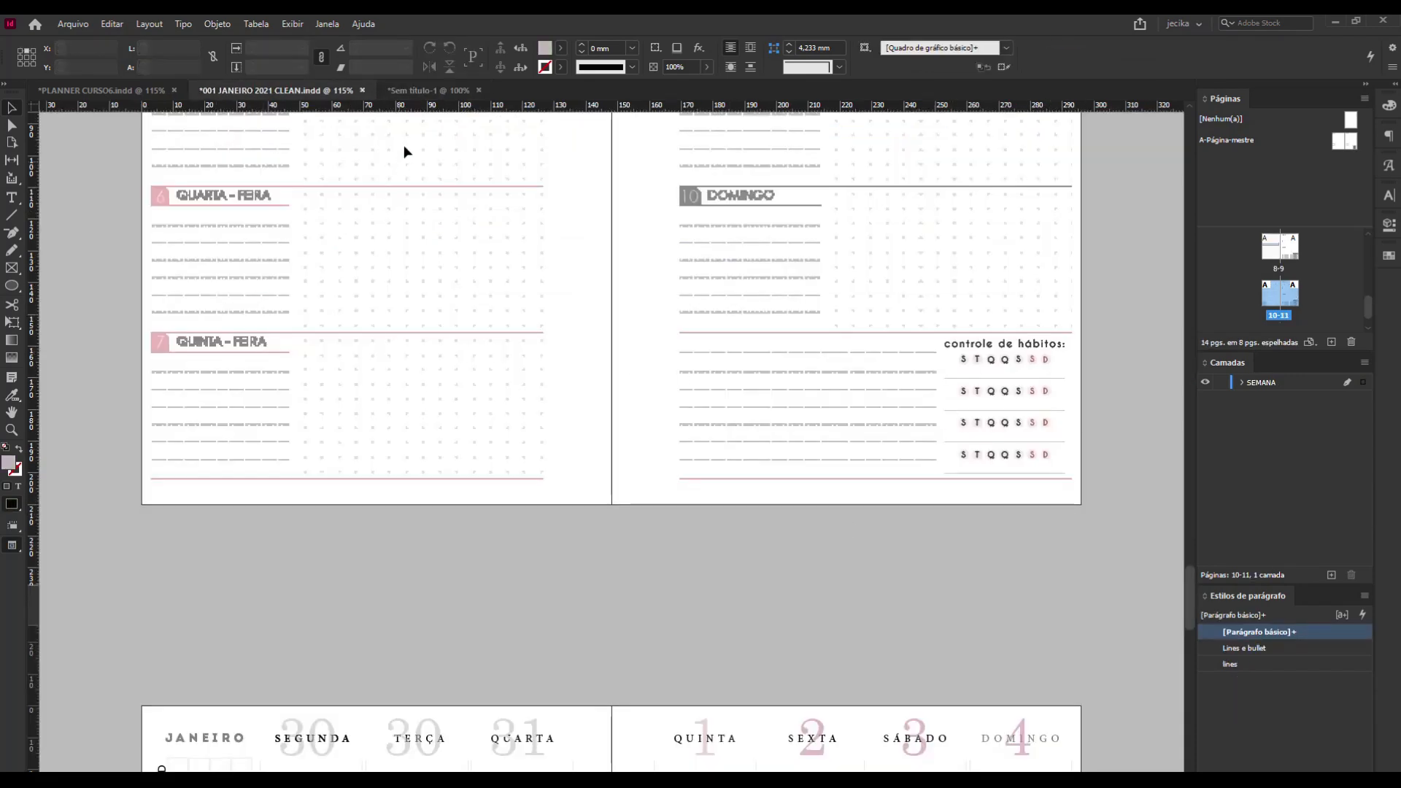
click(435, 90)
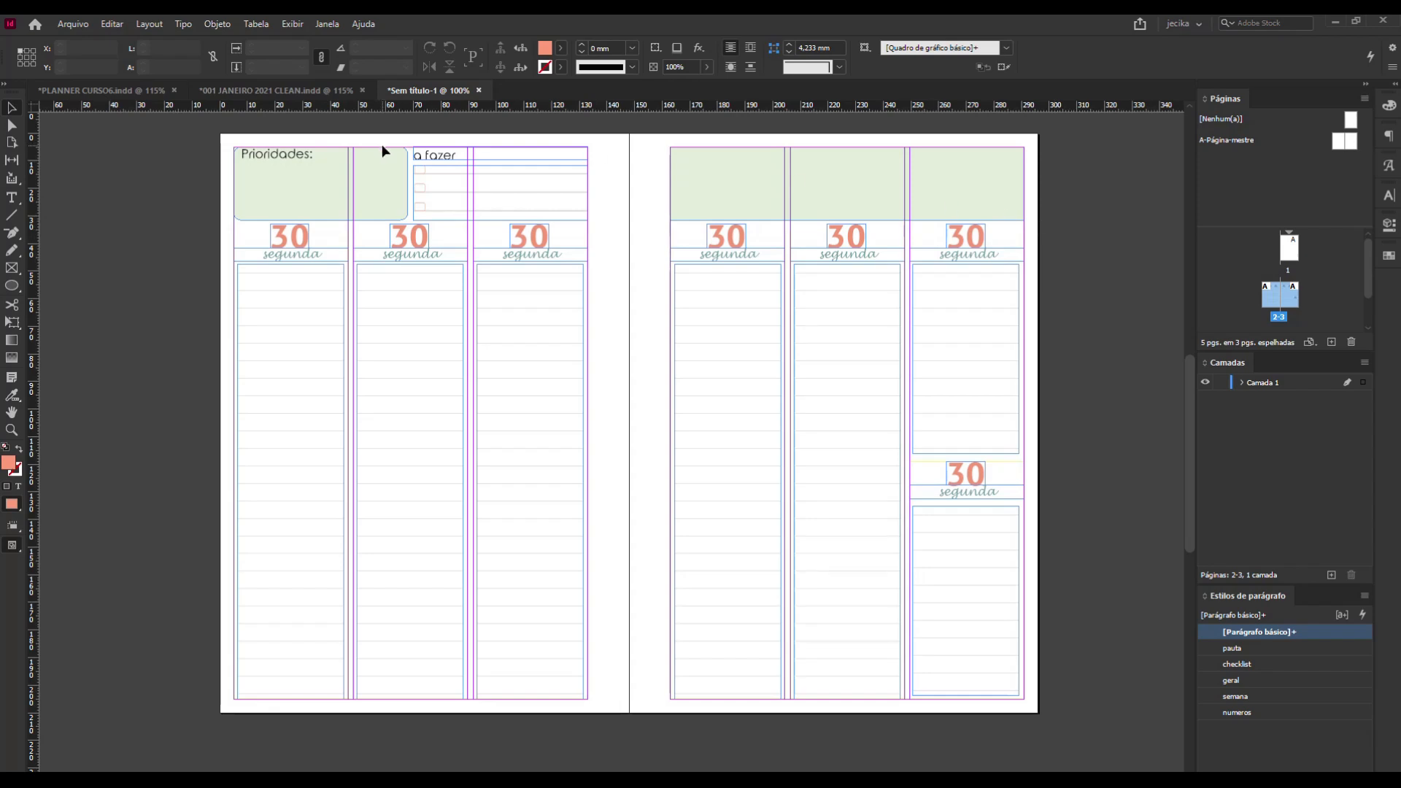
Halve the width of the facing page's green header box and subtract another 5 mm, making it 59 mm wide.
click(971, 194)
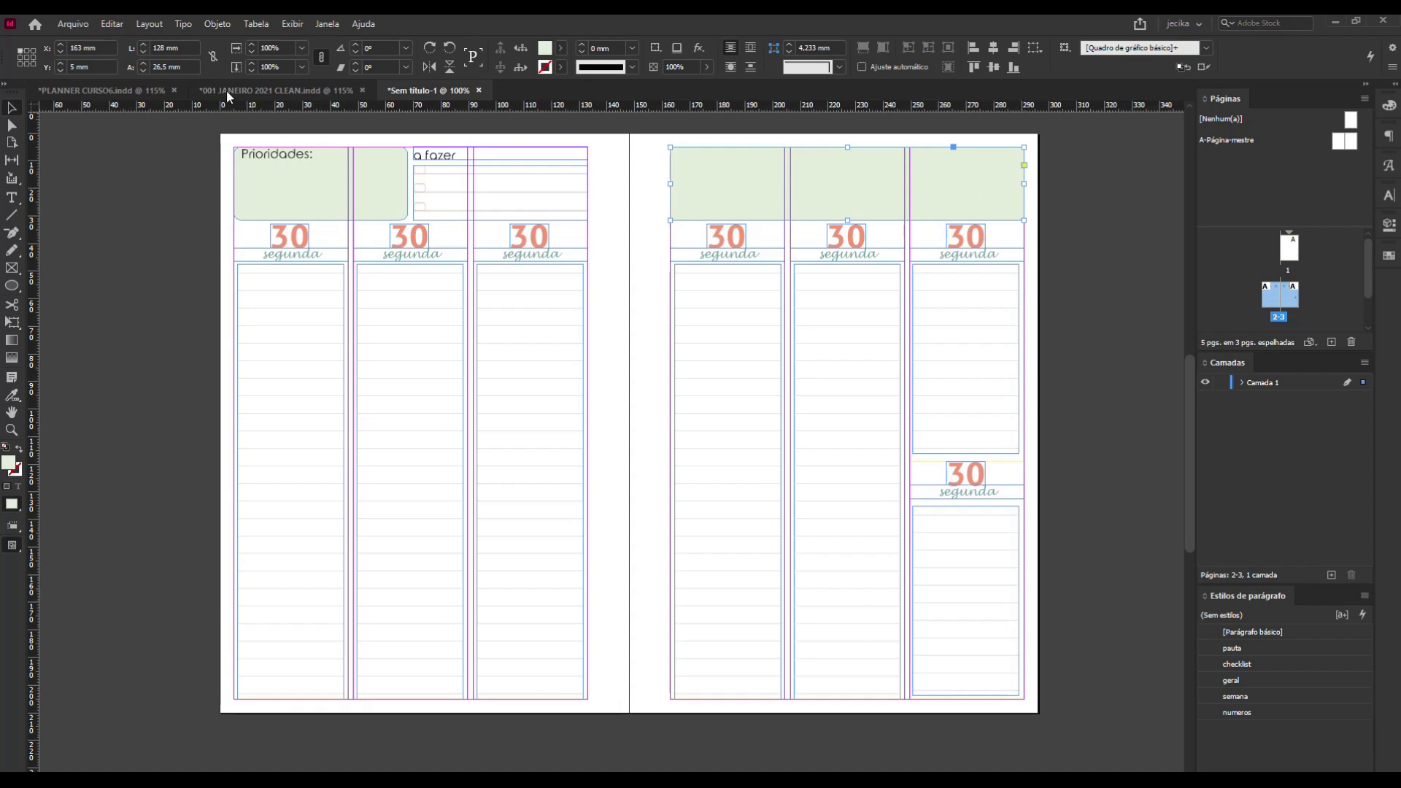
click(192, 46)
text(/2)
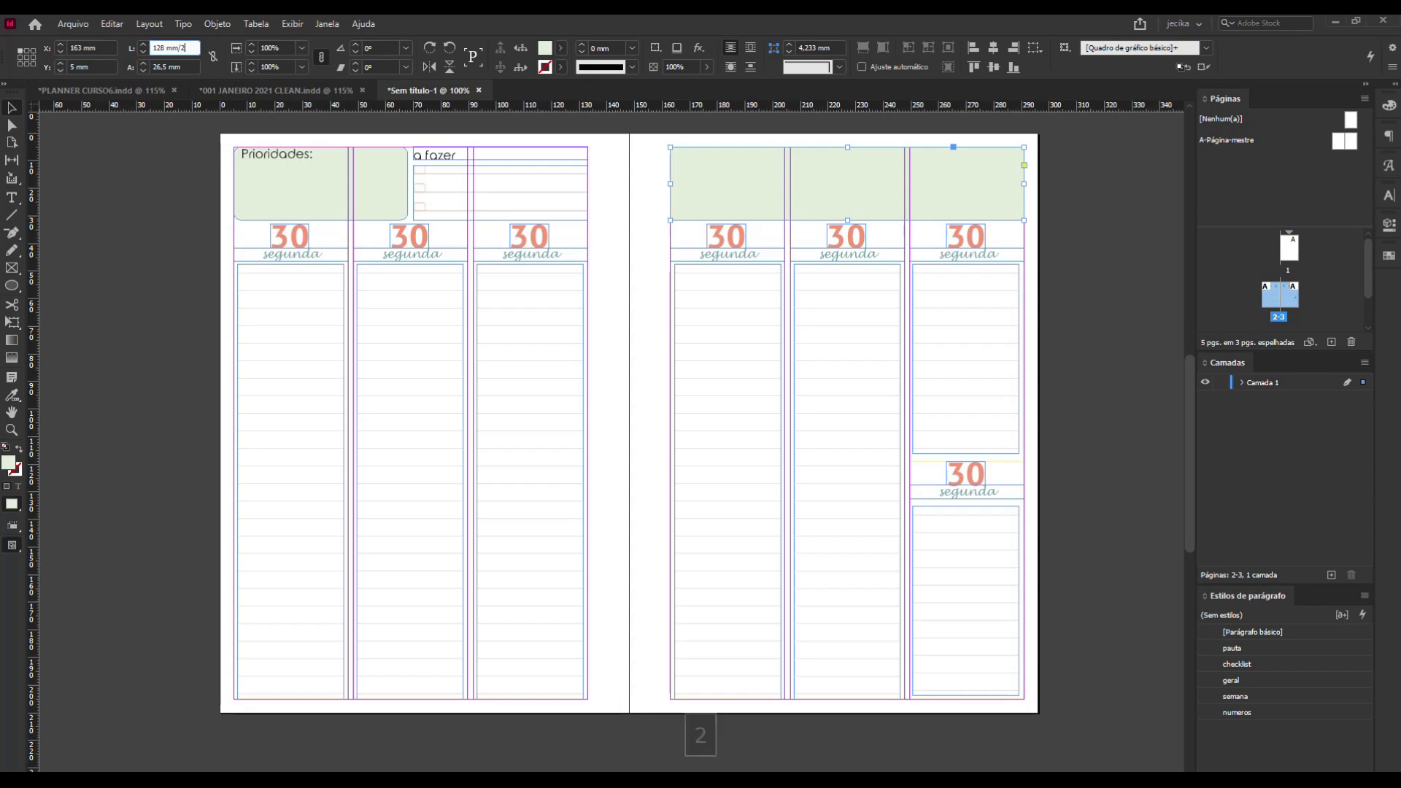
key(Return)
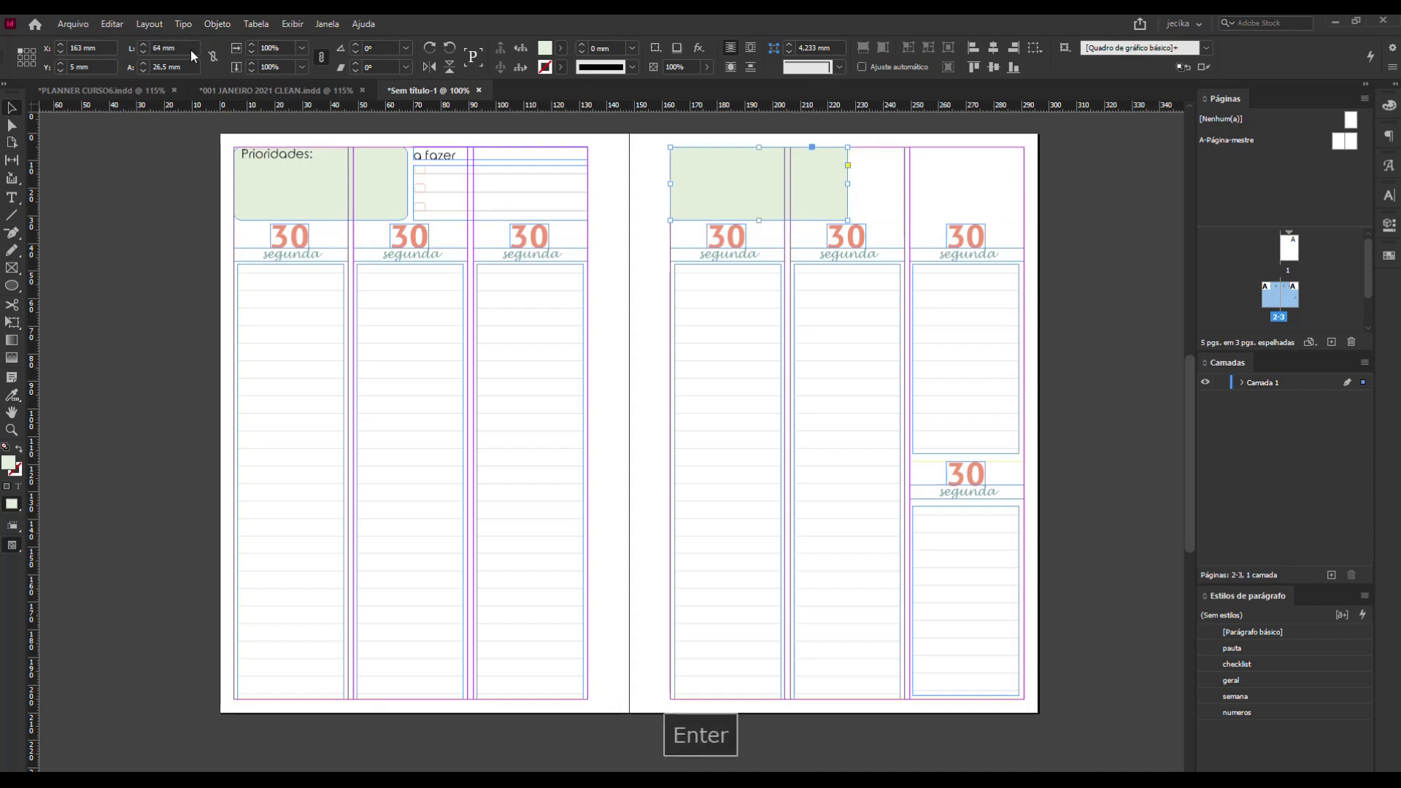
click(191, 48)
text(-)
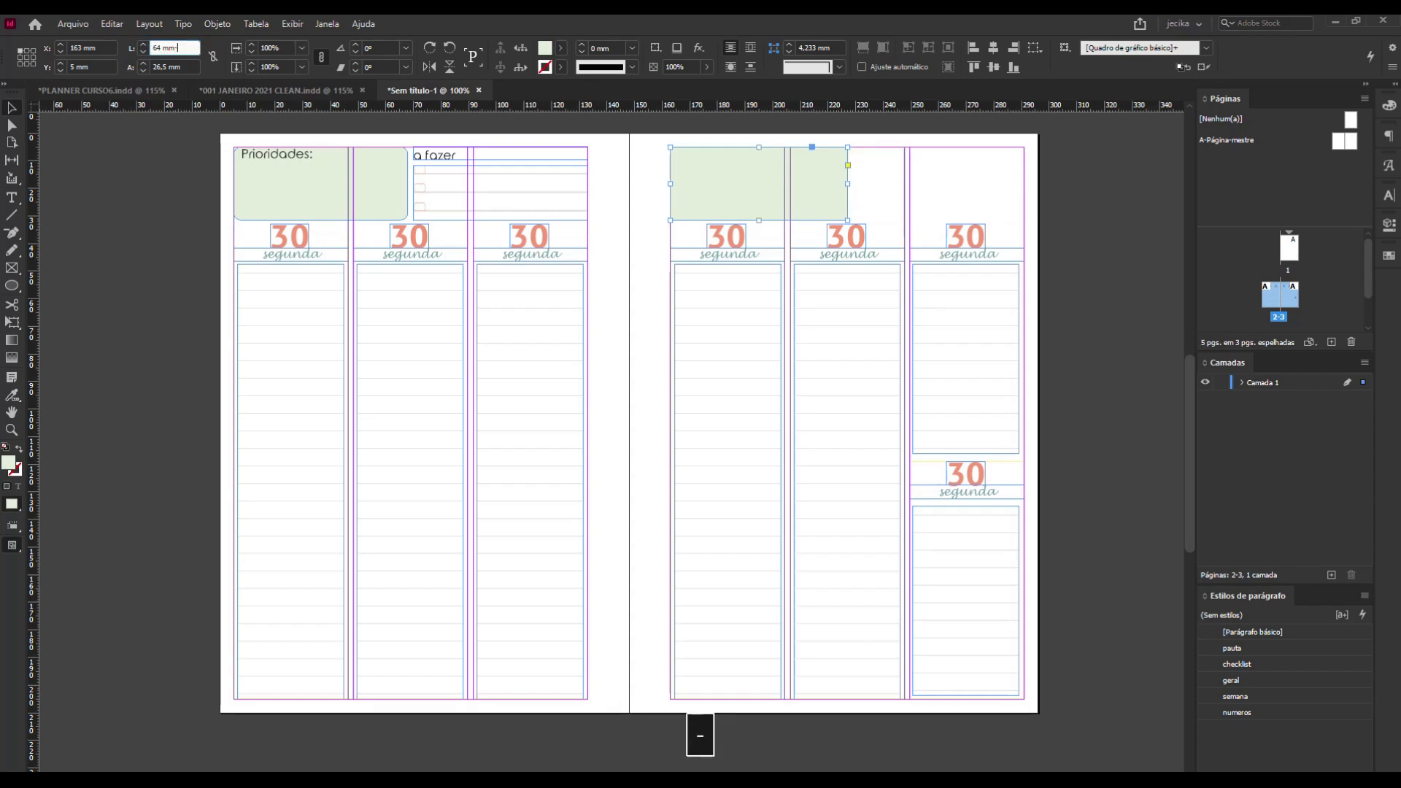
key(BackSpace)
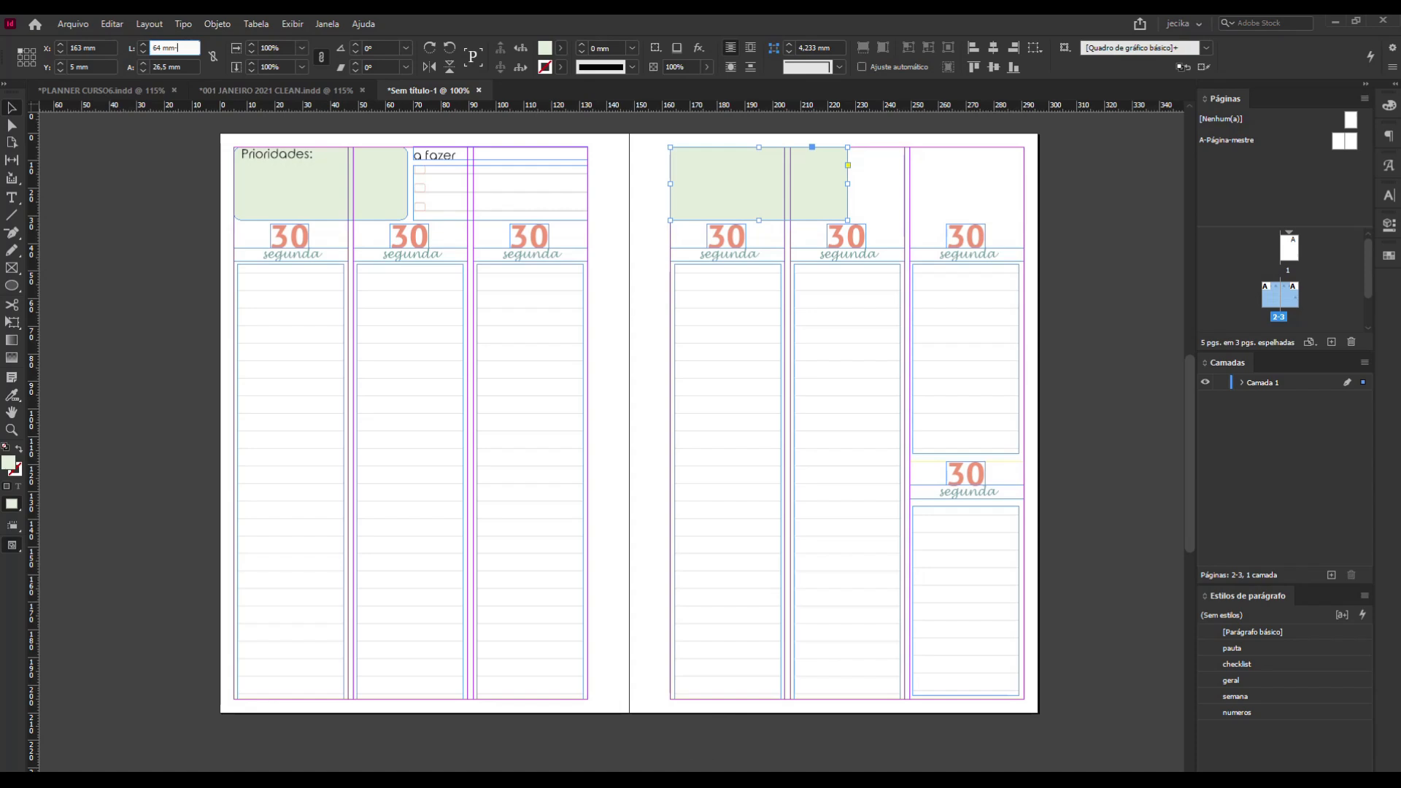
text(-5)
key(Return)
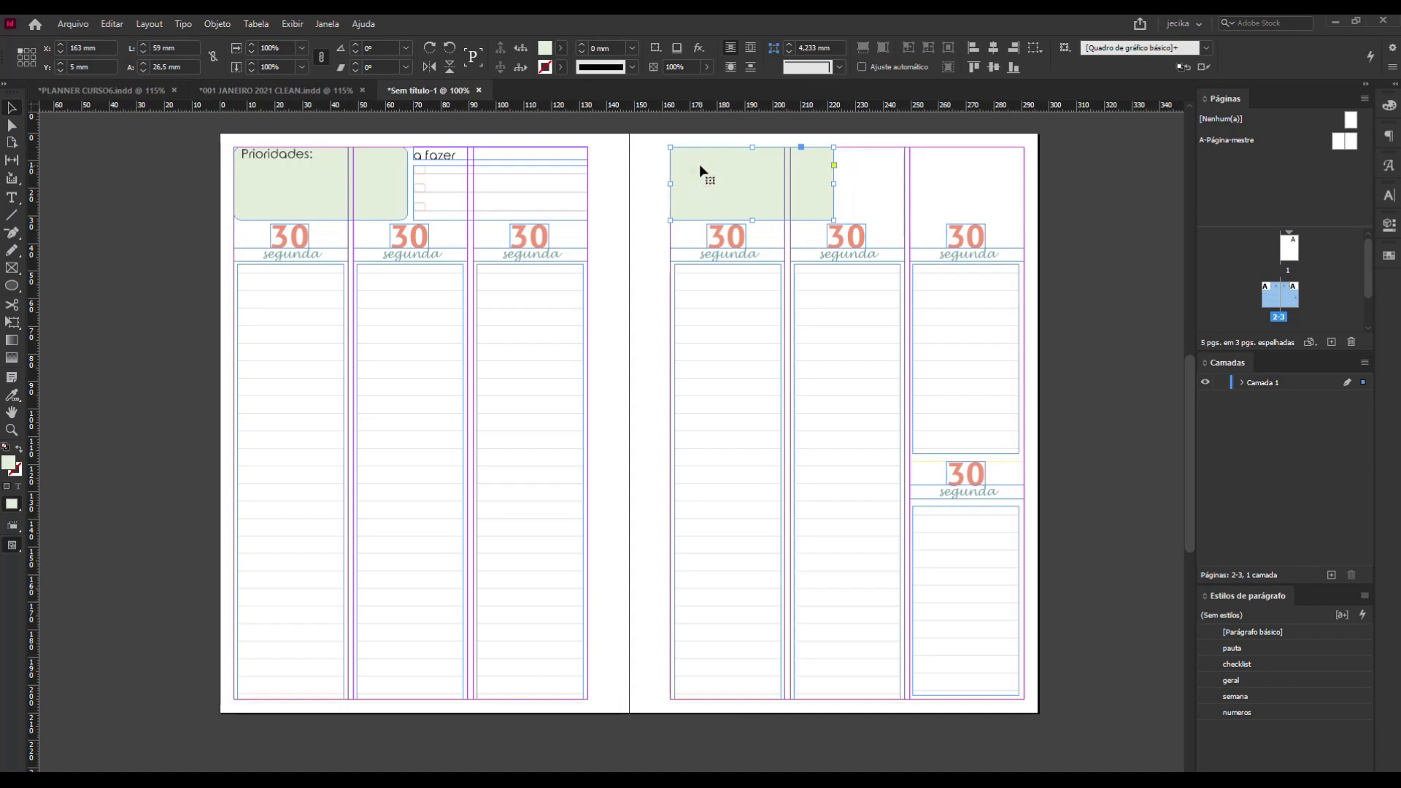
Duplicate the green header box beside the original at X 224 mm and widen the copy to 67 mm, up to the page margin.
drag(701, 170, 869, 172)
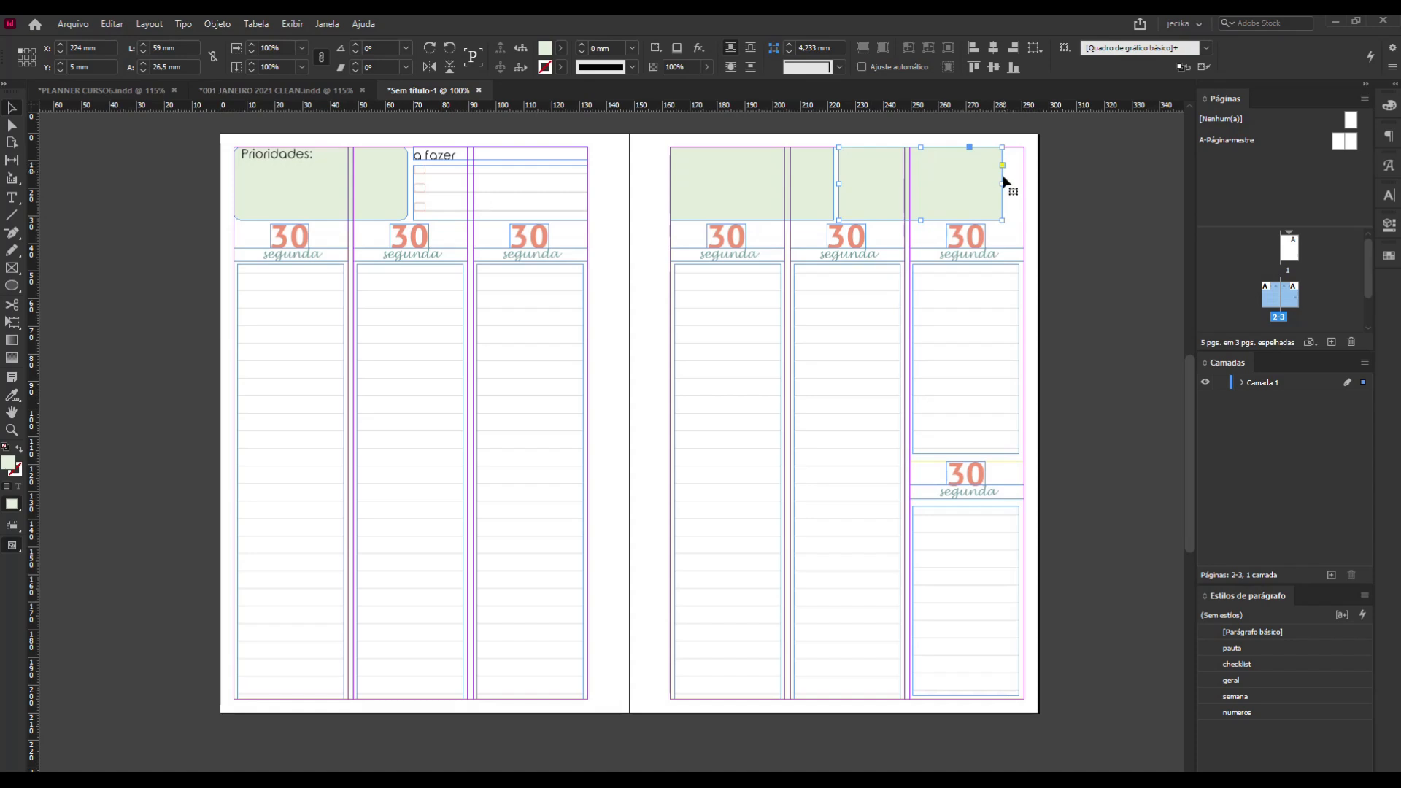
drag(1001, 181, 1023, 181)
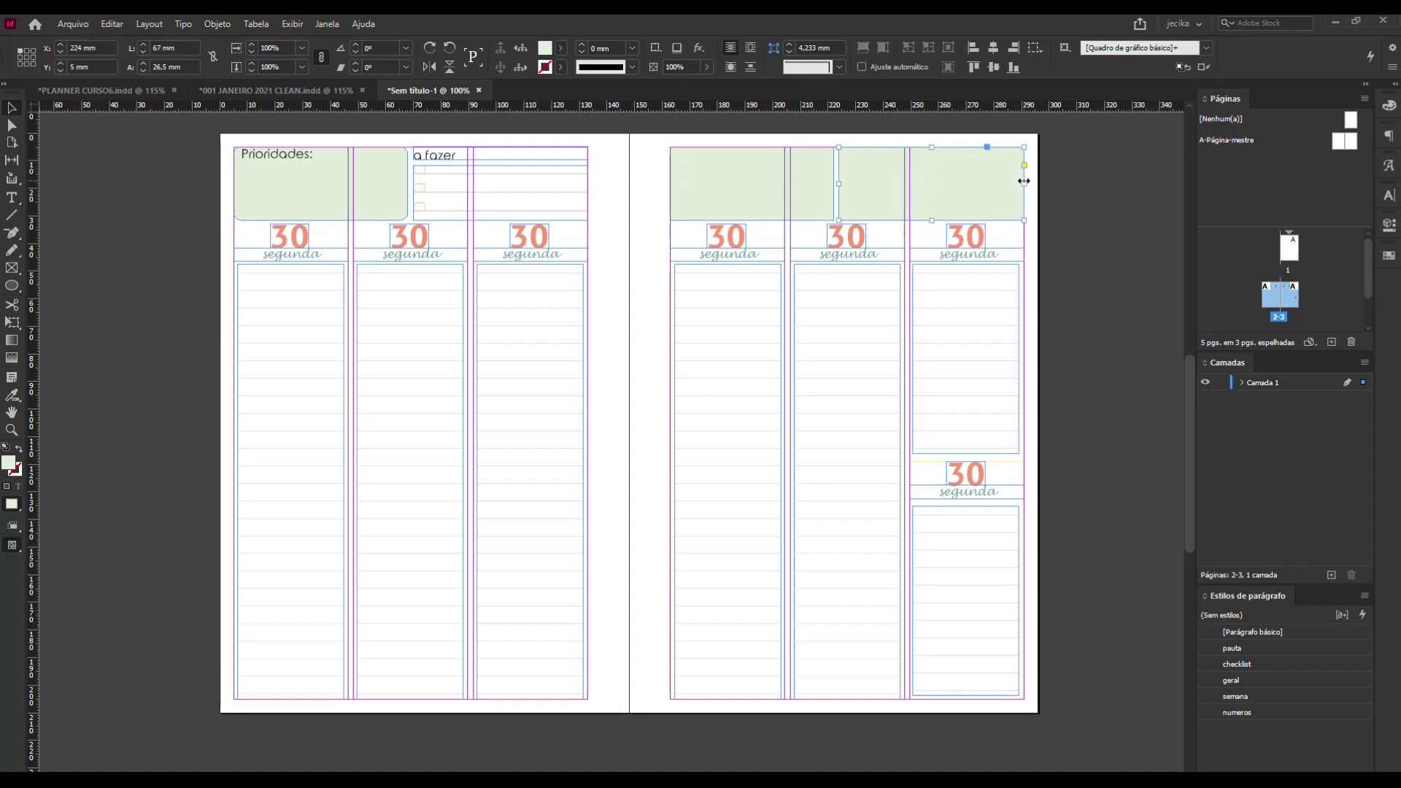
click(1075, 205)
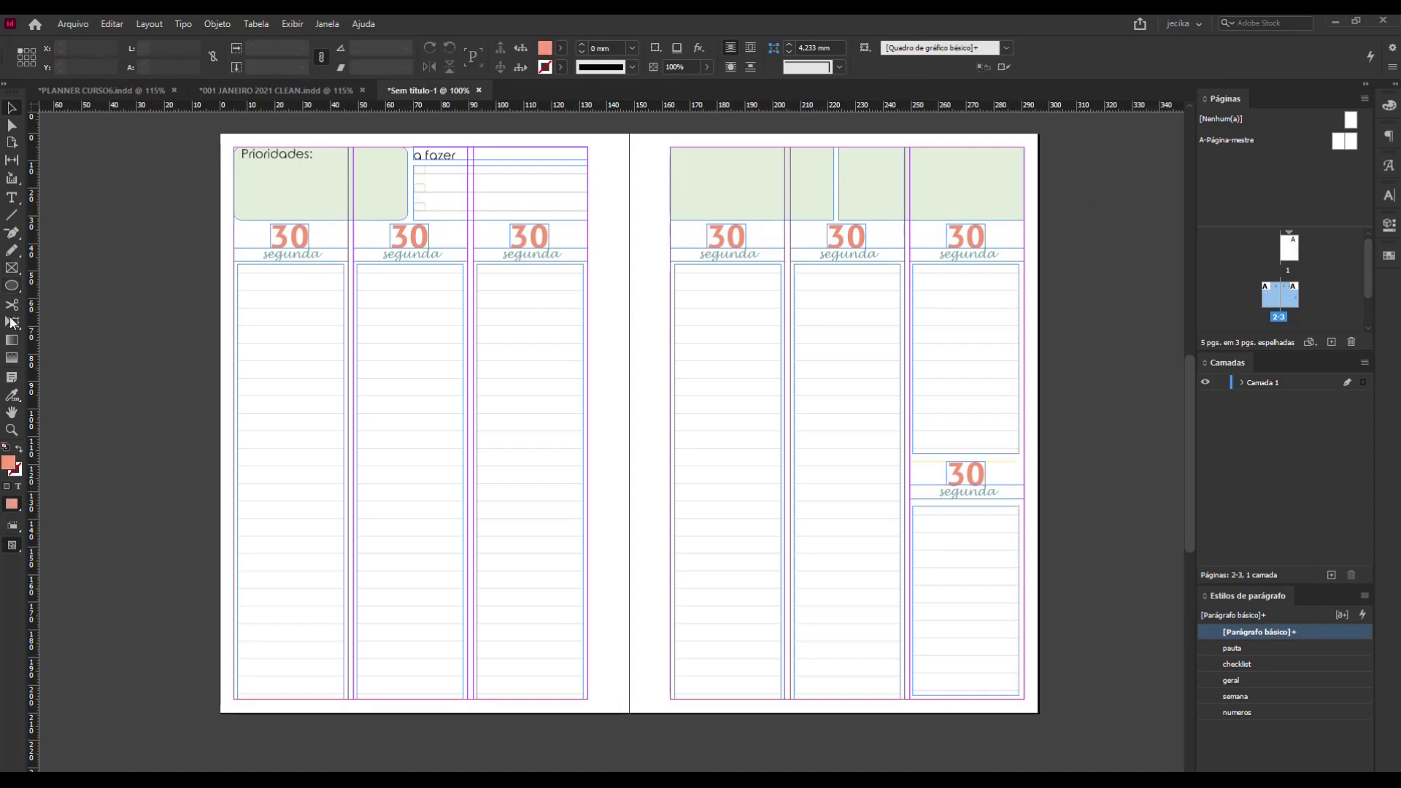
Draw a small coral rectangle and fit it, 2 mm wide, into the gap between the Prioridades box and the a fazer list.
drag(14, 295, 49, 302)
mouse_move(407, 170)
mouse_down()
mouse_move(406, 210)
mouse_move(394, 193)
mouse_up()
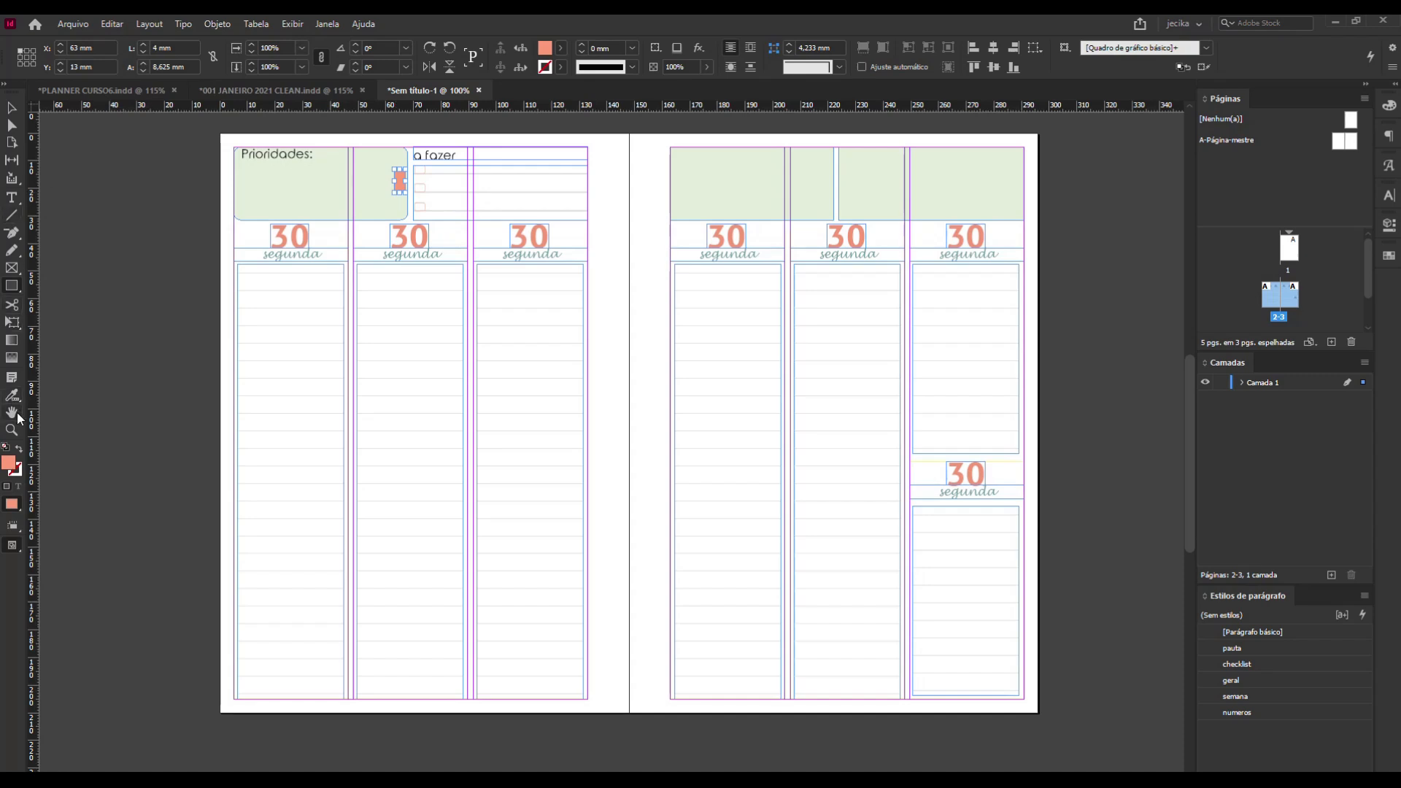
click(13, 107)
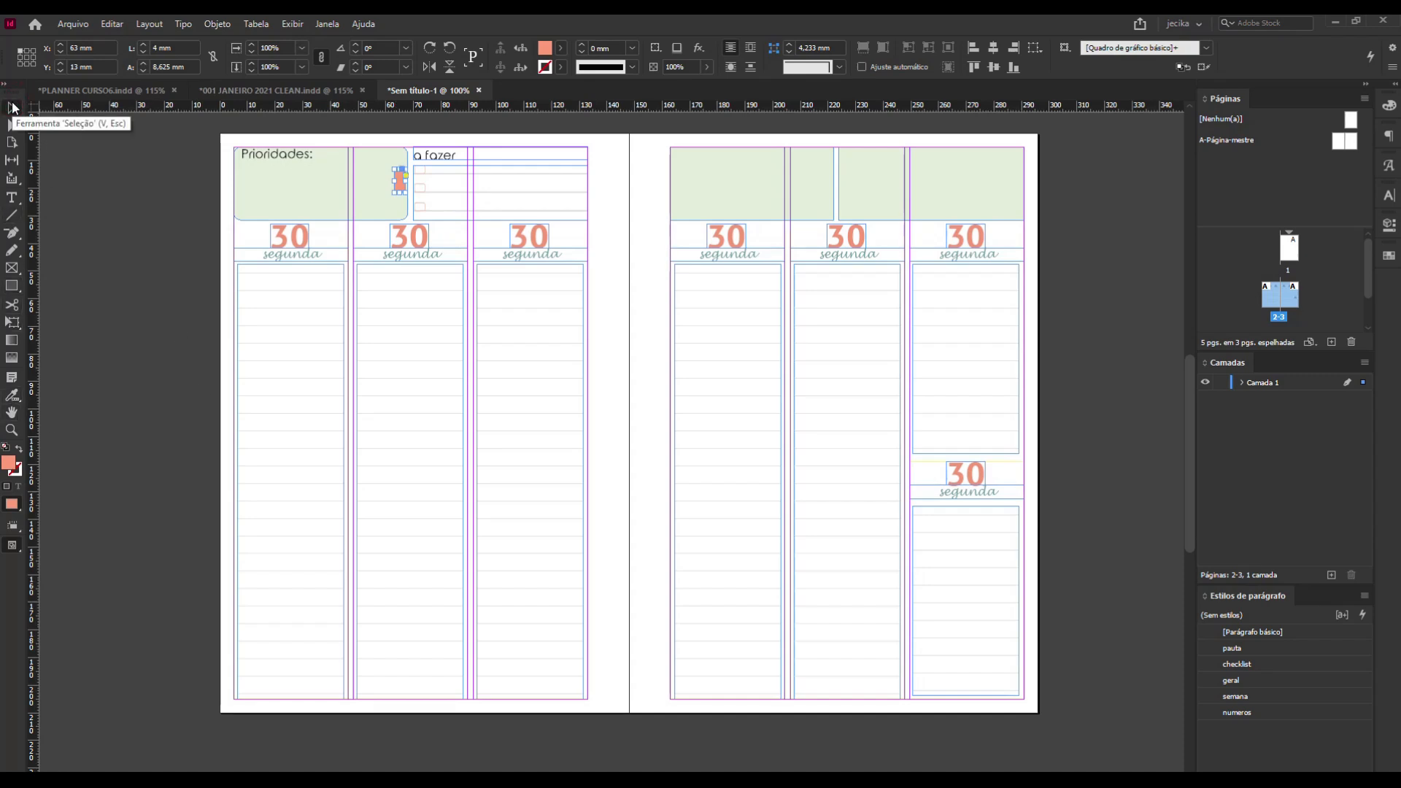
key(z)
drag(343, 135, 471, 312)
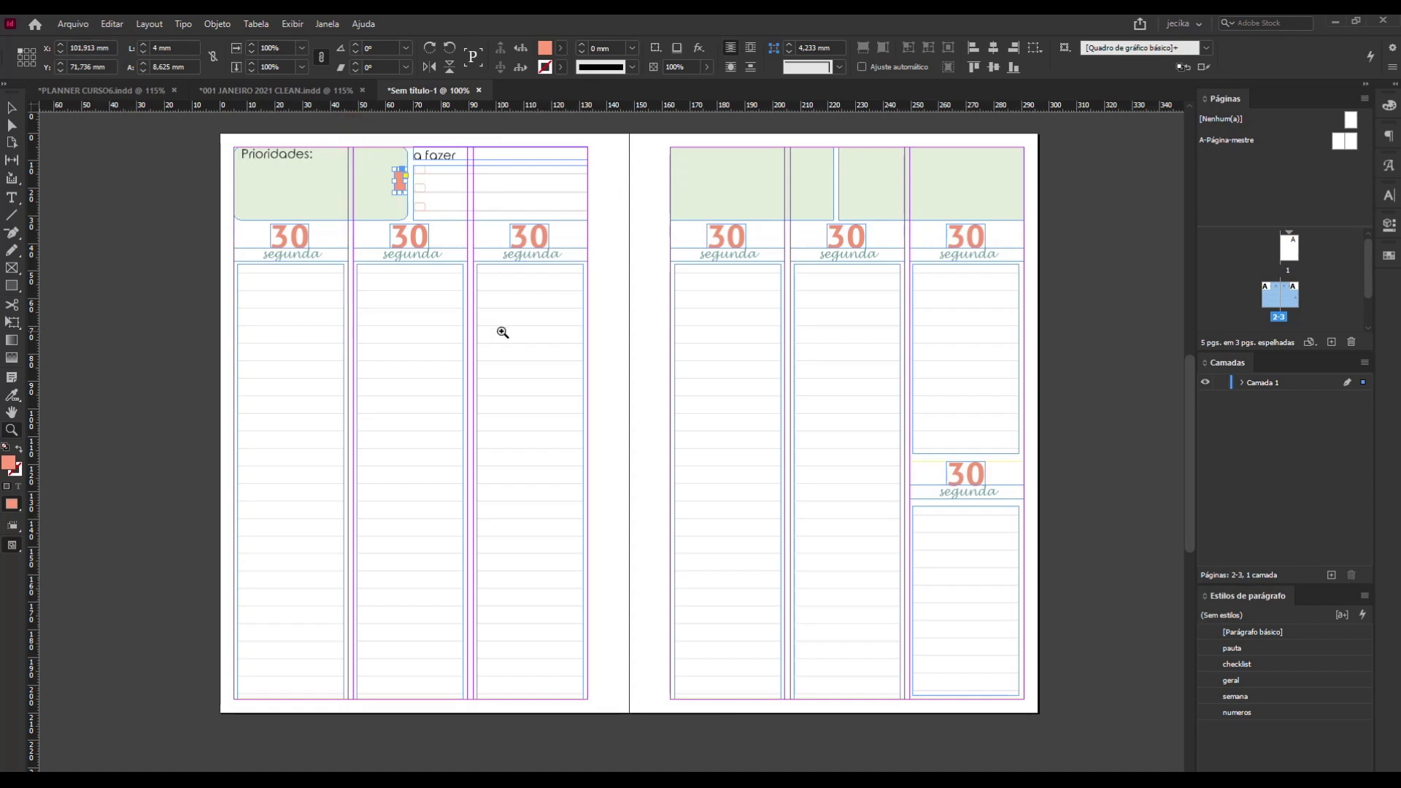
click(11, 108)
drag(511, 264, 571, 265)
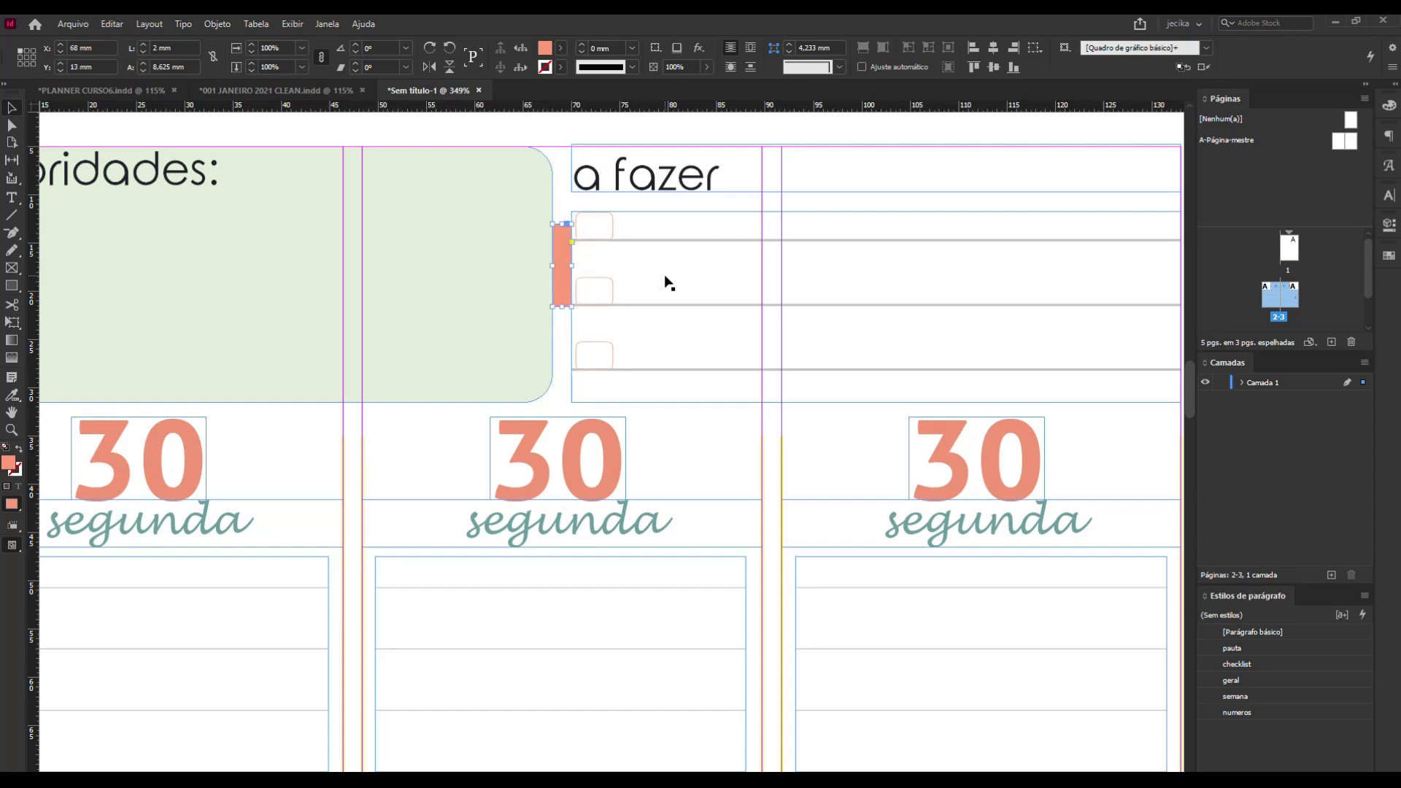
scroll(639, 295, down, 3)
scroll(634, 299, down, 1)
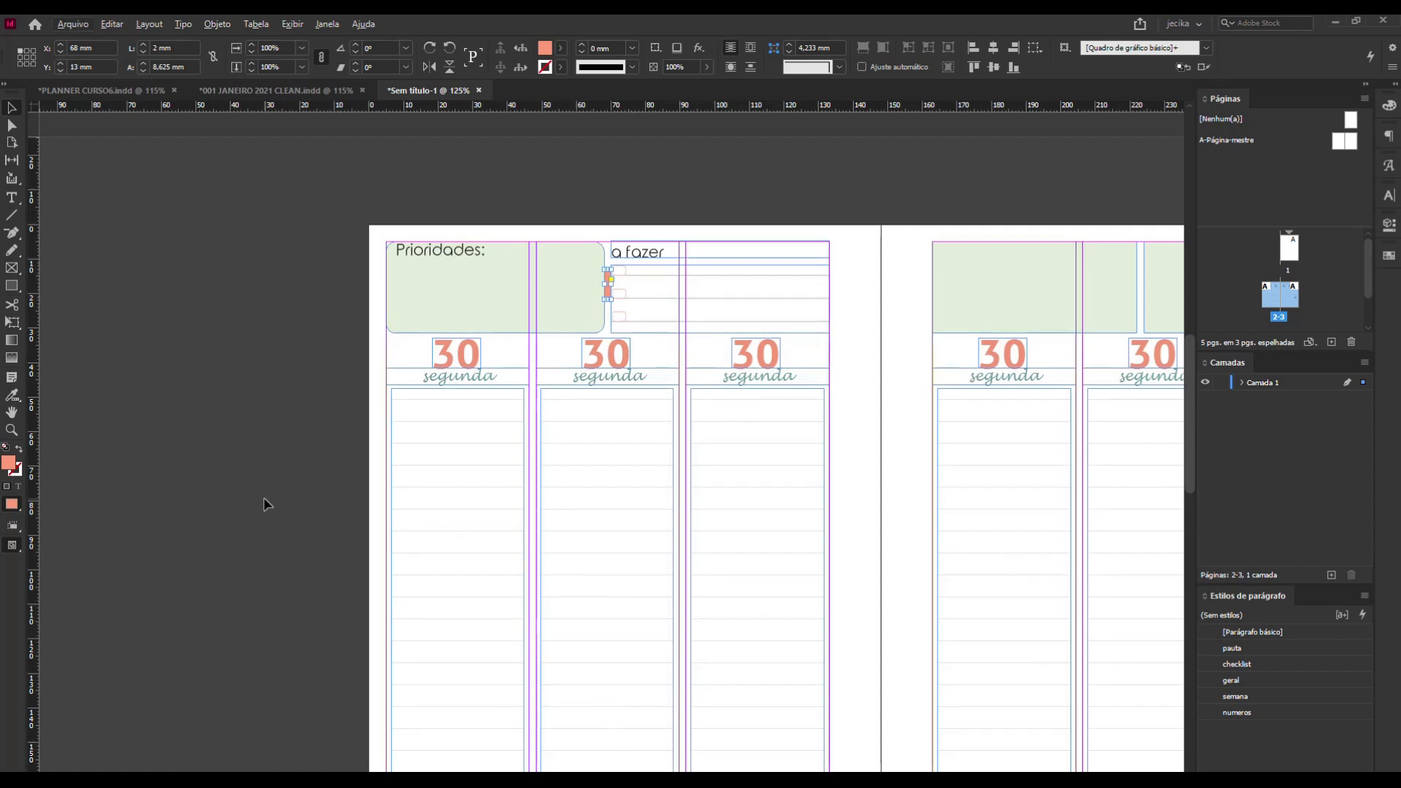
click(334, 488)
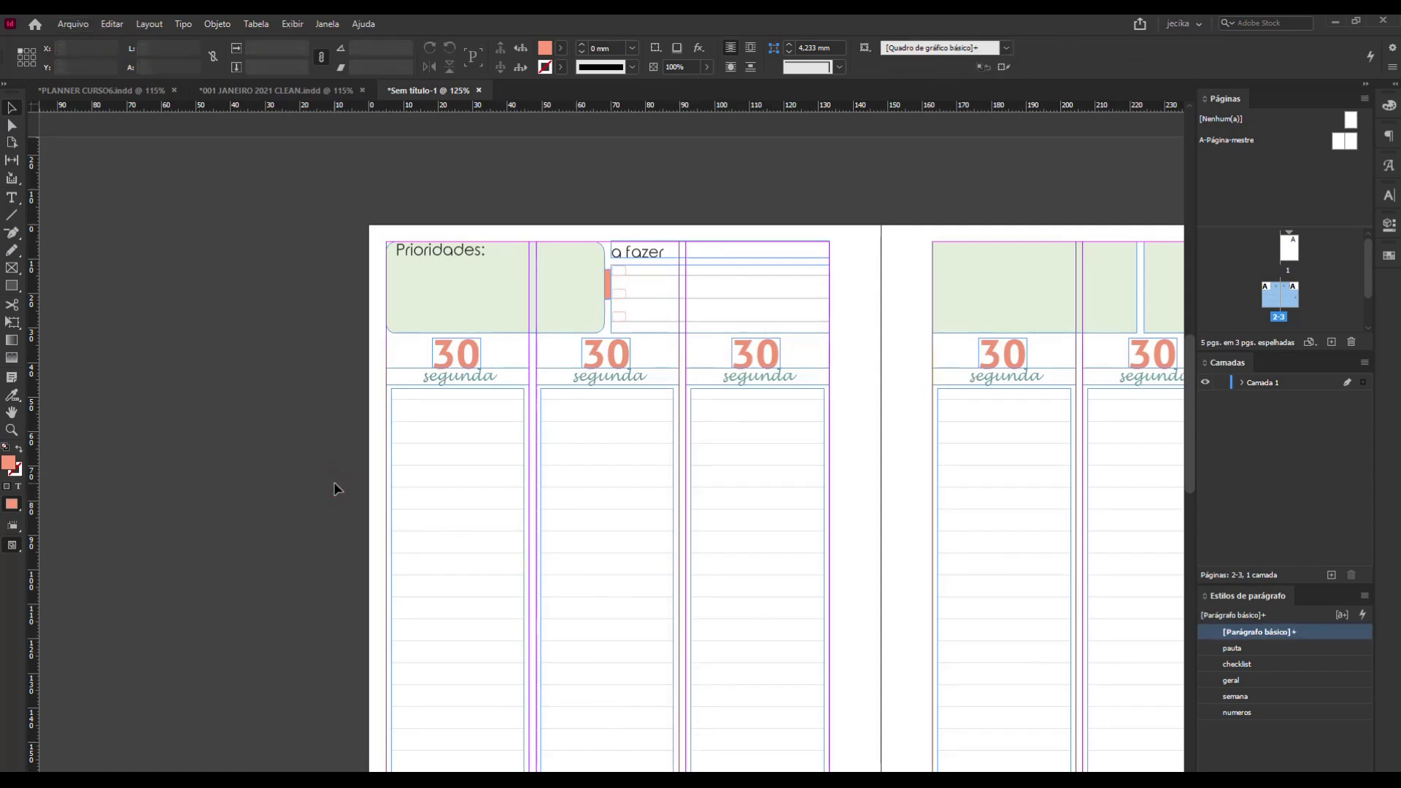
key(h)
drag(926, 471, 575, 485)
click(11, 108)
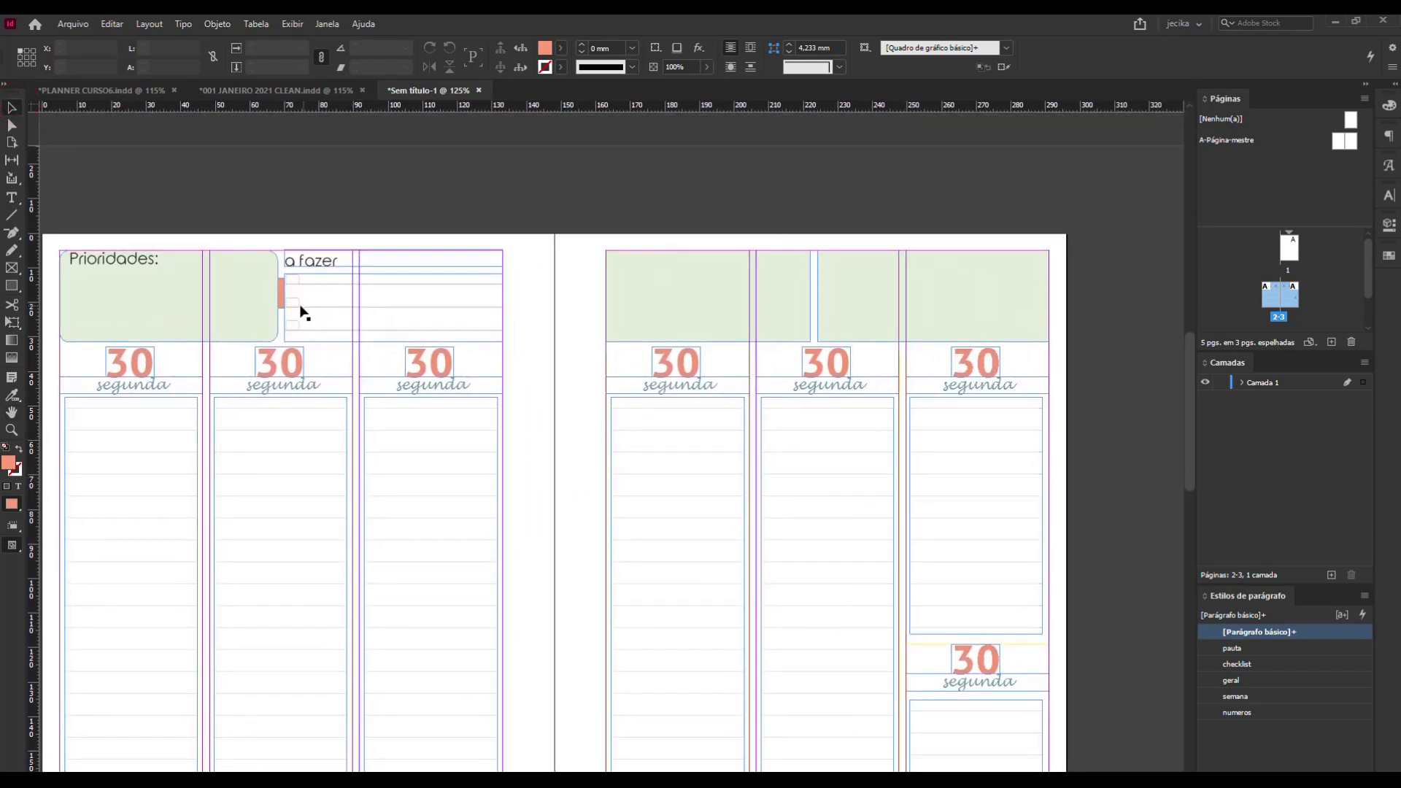
Check the gap between the facing page's two green boxes with the coral spacer rectangle, and delete the spacer.
drag(282, 297, 817, 303)
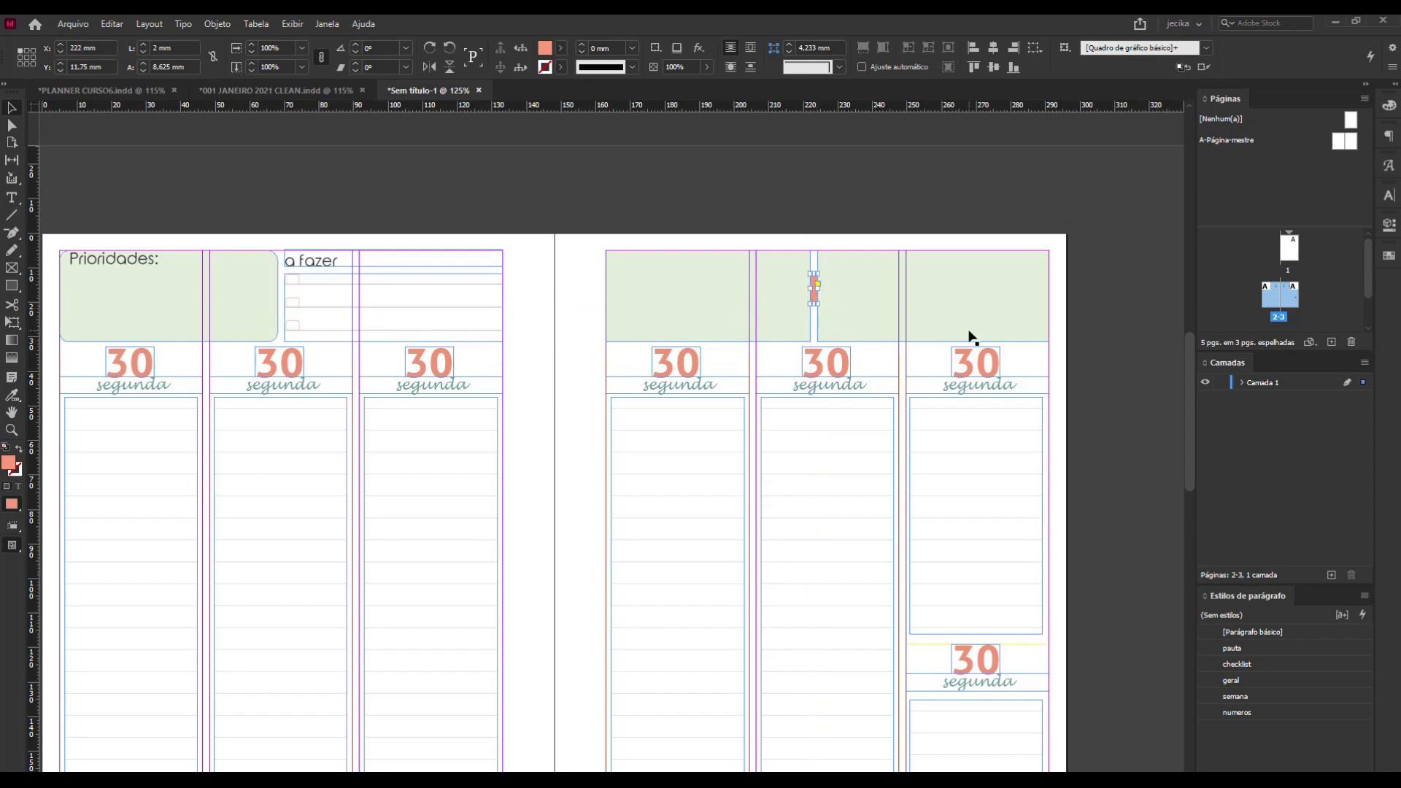
key(Delete)
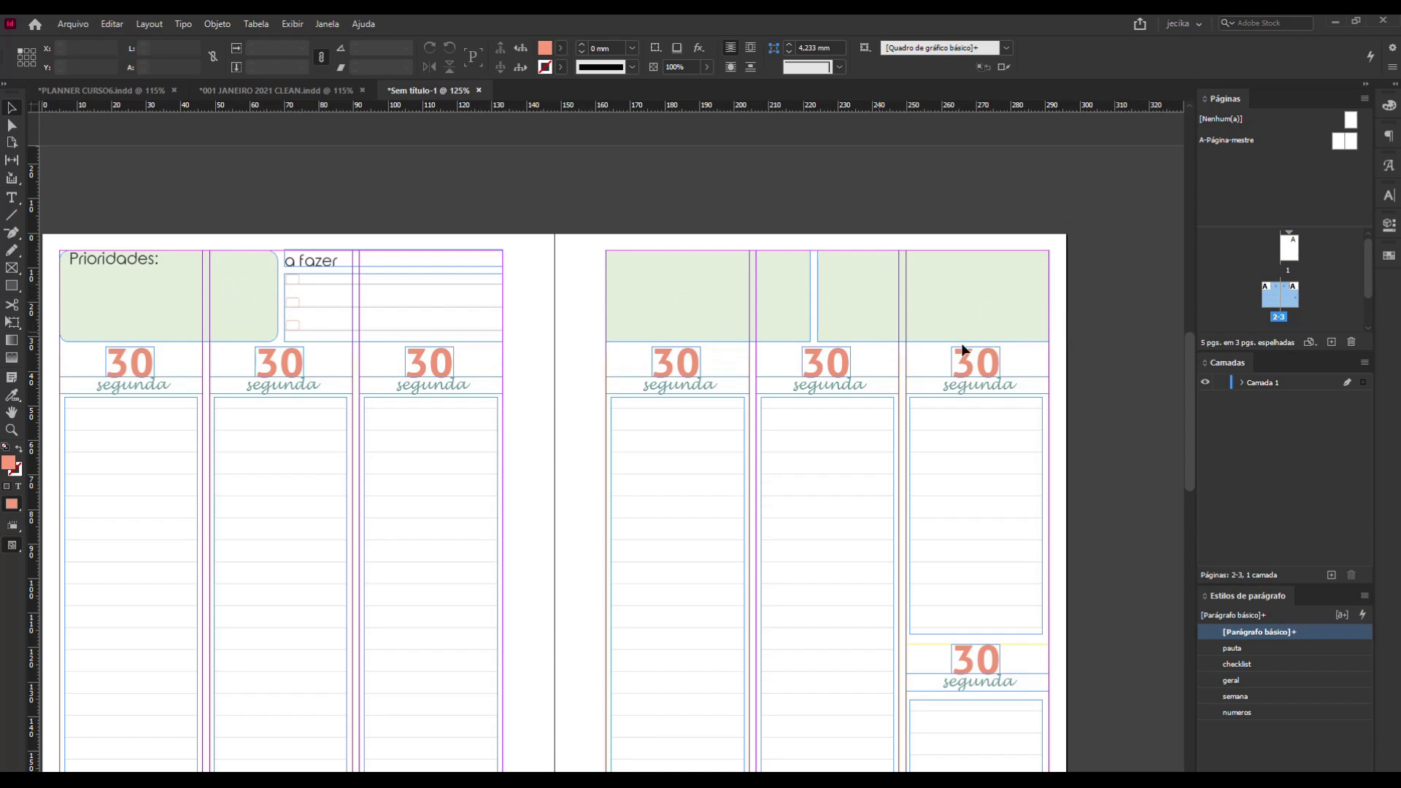
scroll(810, 317, down, 1)
scroll(798, 319, up, 1)
Label the facing page's first green box "hábito" in the geral paragraph style, aligned to the top of the frame.
click(749, 274)
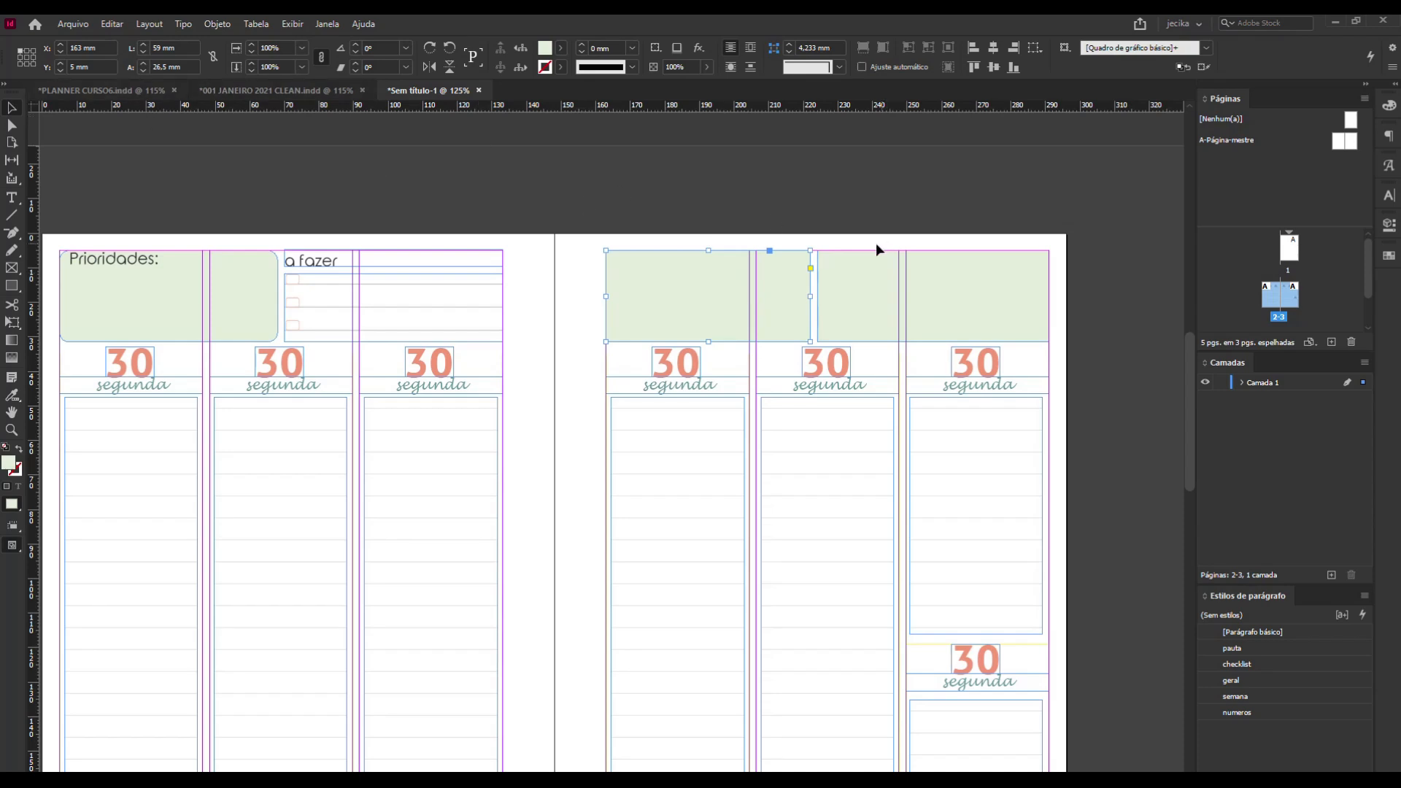
click(11, 198)
click(708, 268)
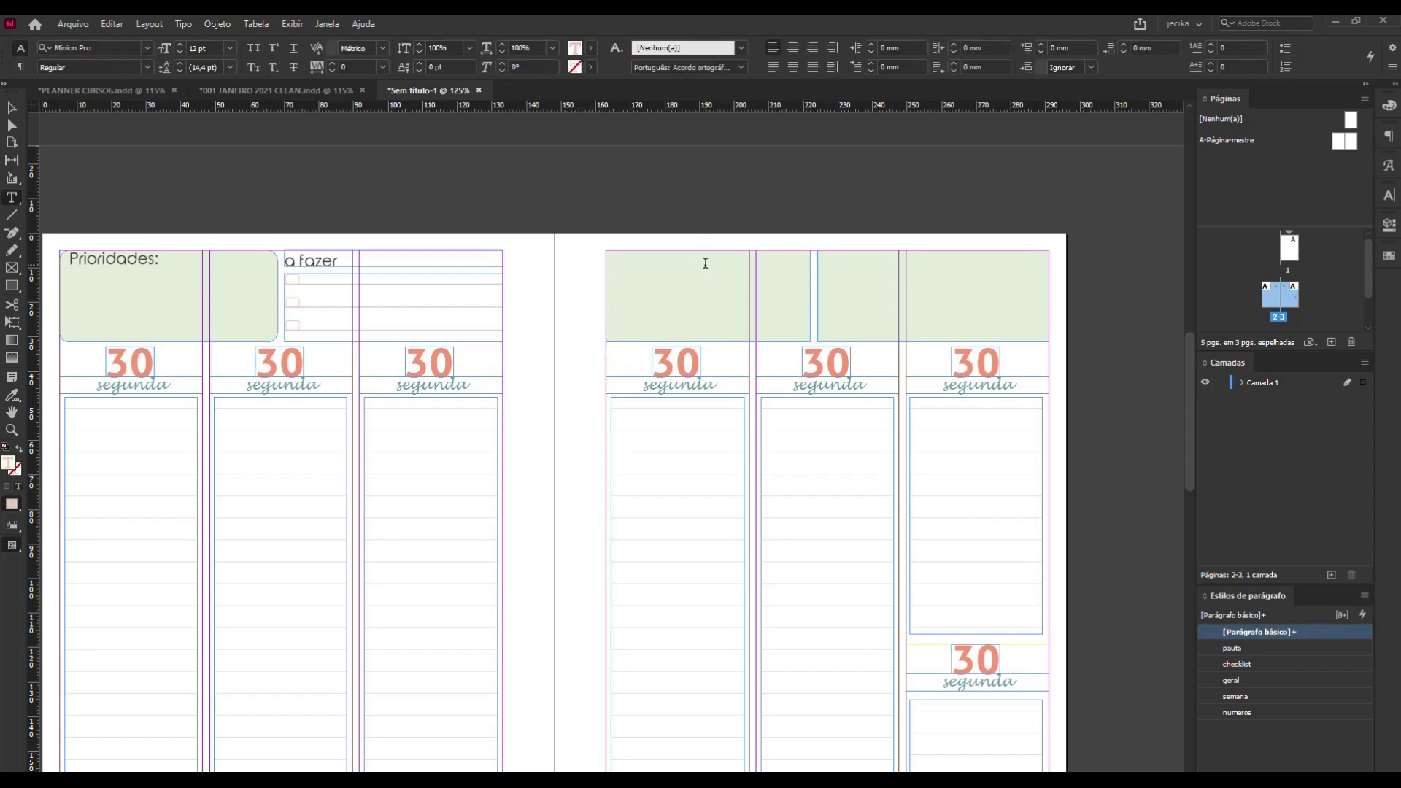
text(hábito)
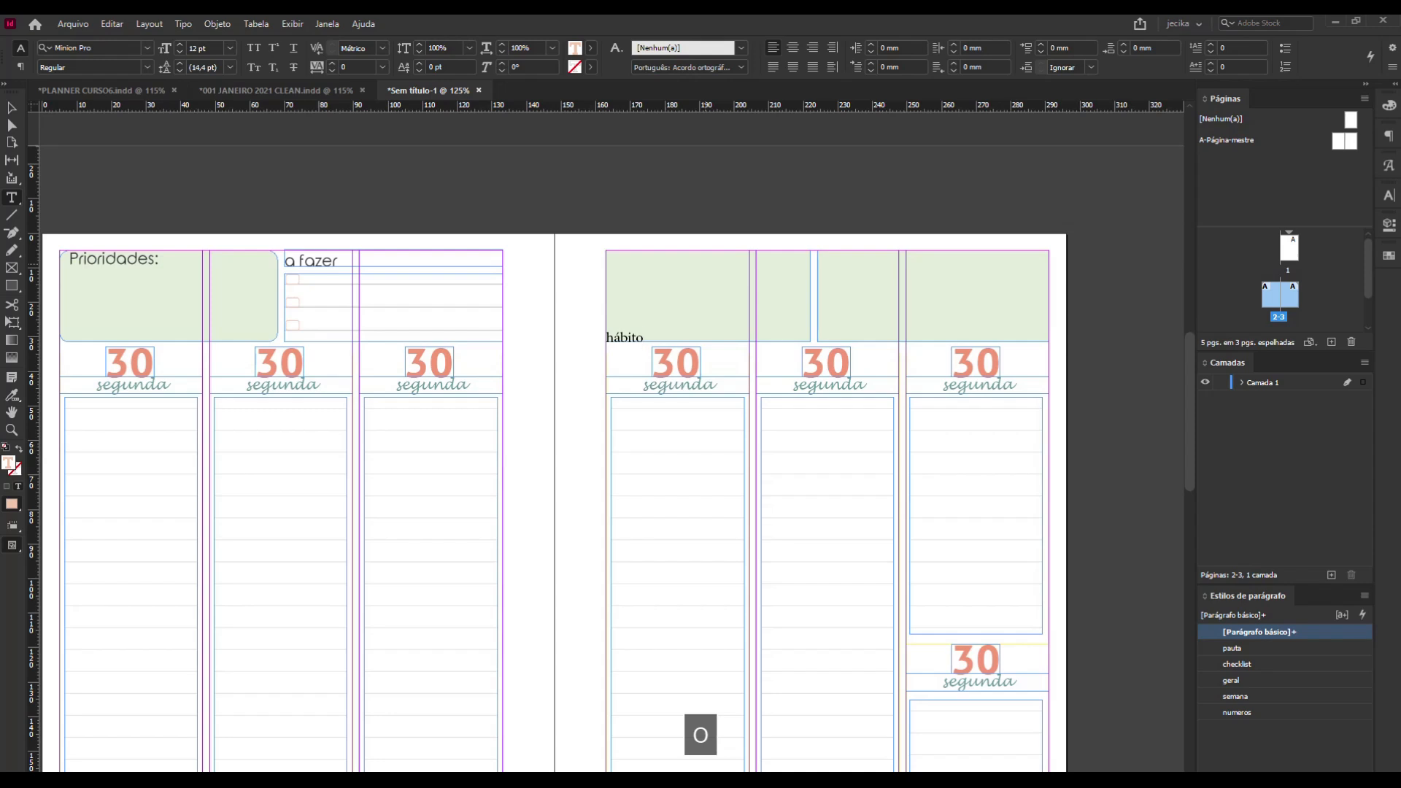
click(12, 108)
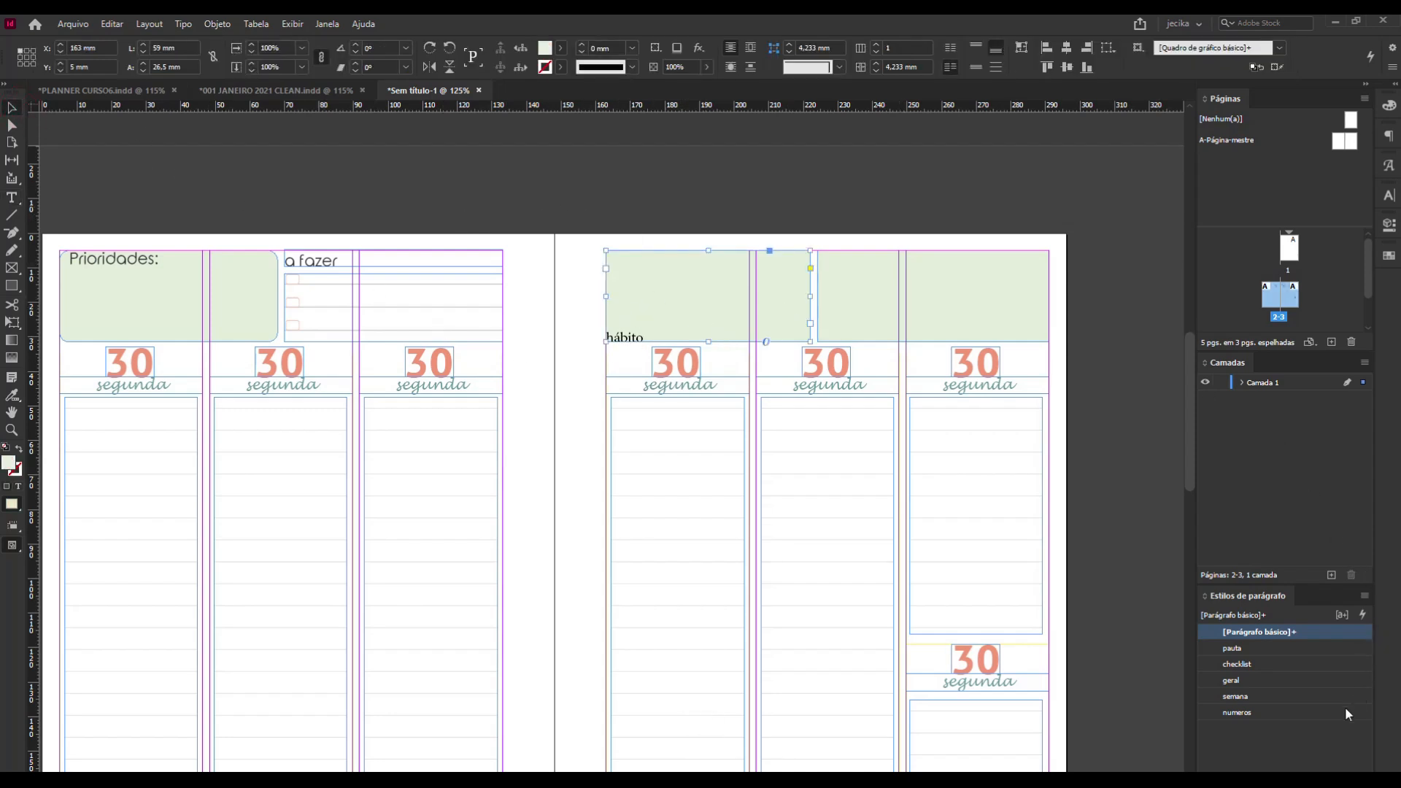
click(1307, 682)
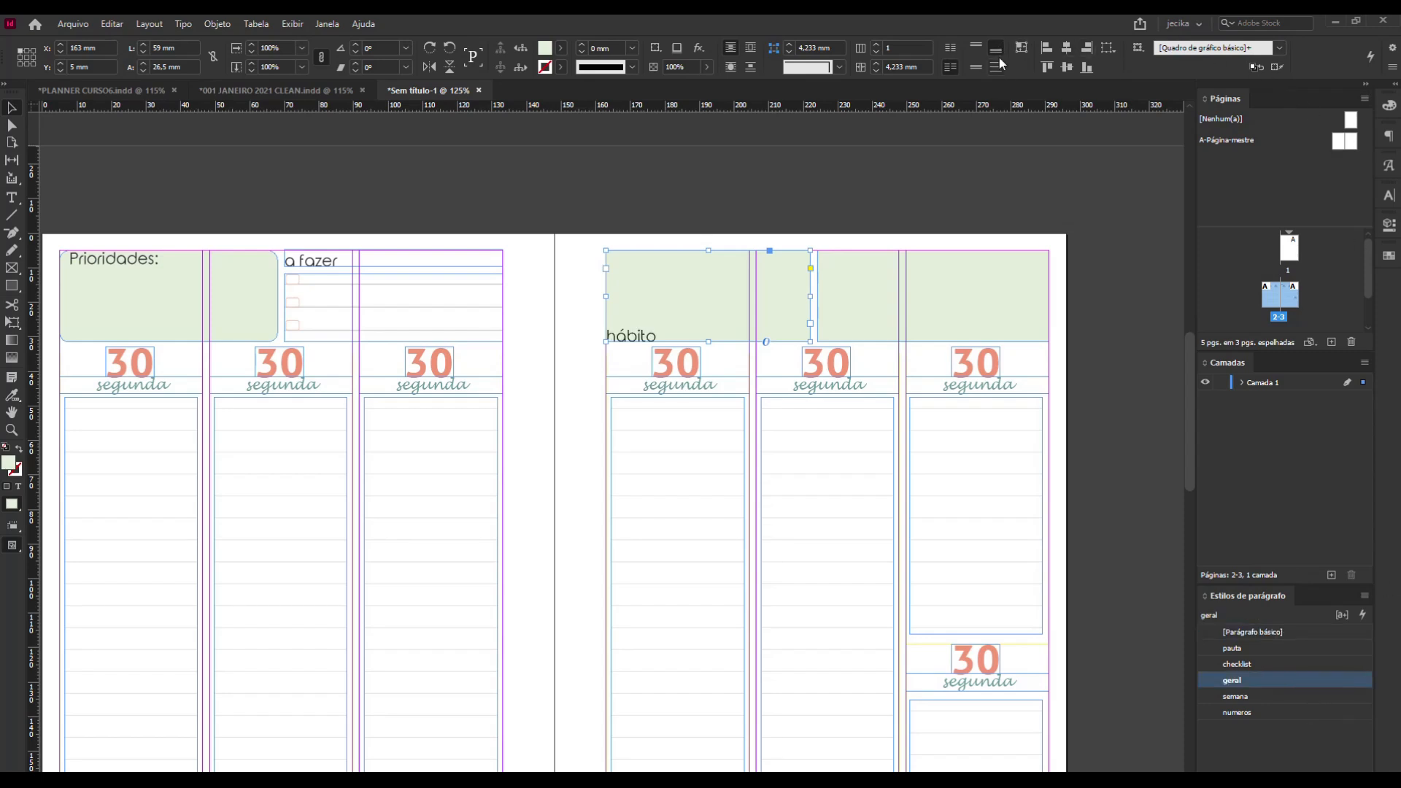
click(976, 48)
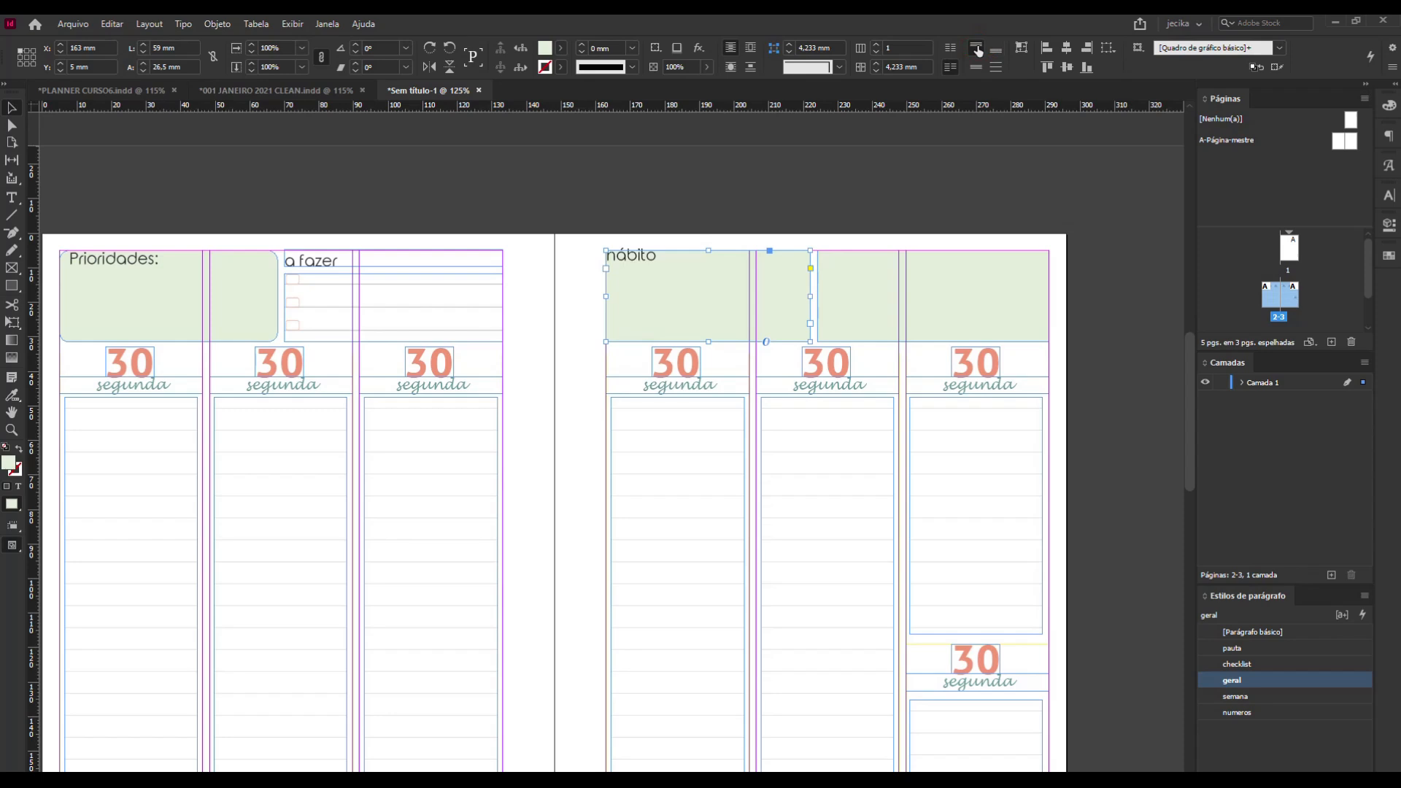
click(86, 223)
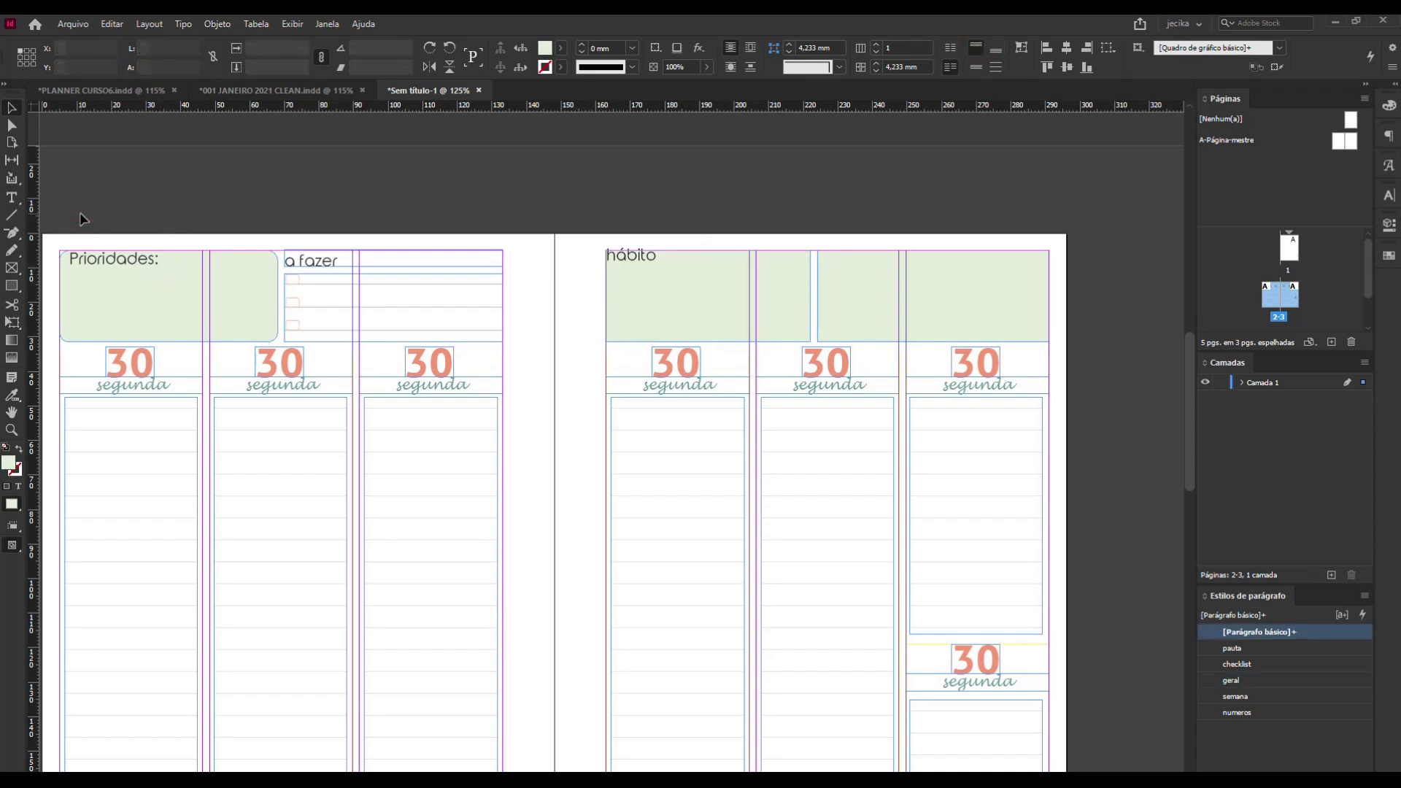
Unlink the inset spacing of the hábito frame and set only its top inset to 1 mm.
click(726, 303)
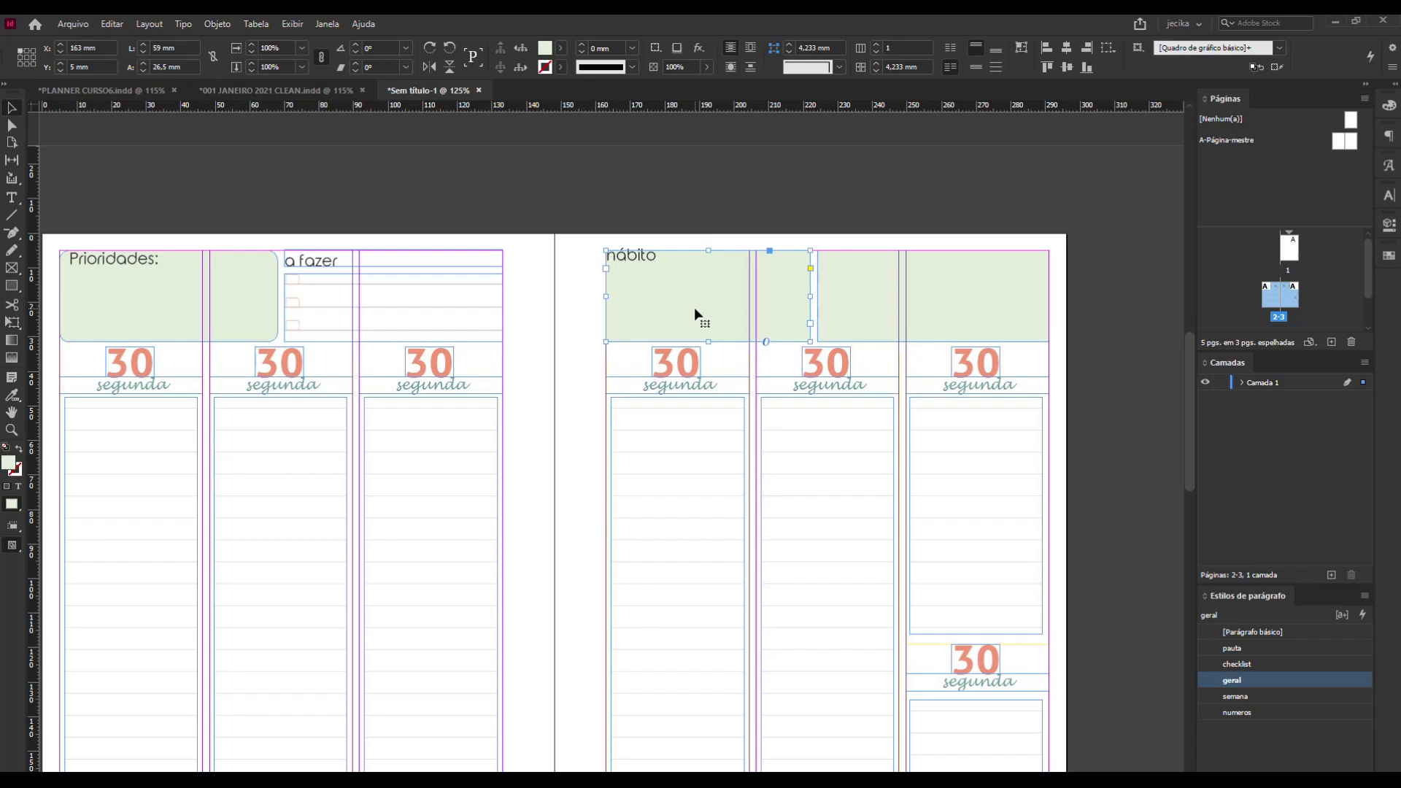
key(ctrl+b)
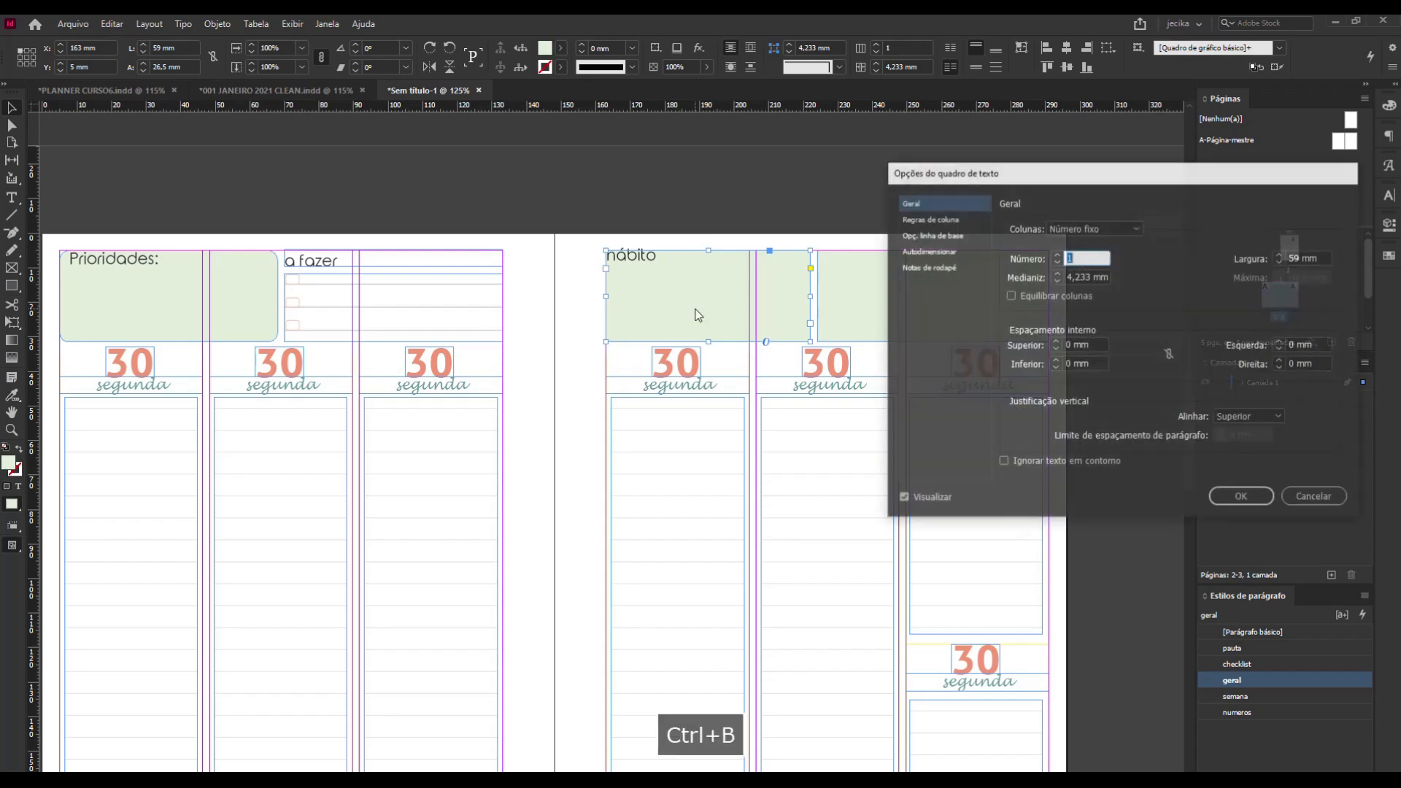
click(1169, 355)
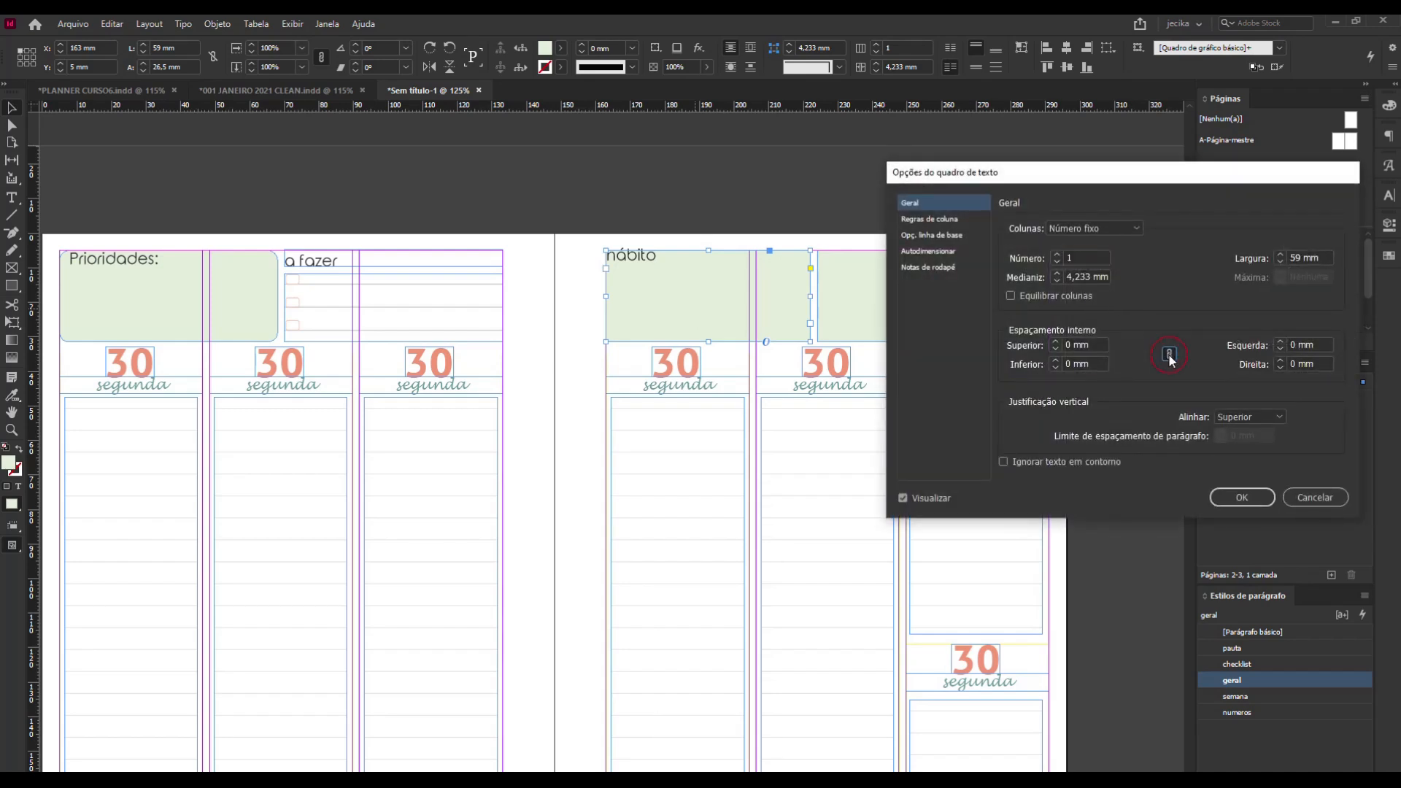
click(1056, 342)
click(1055, 342)
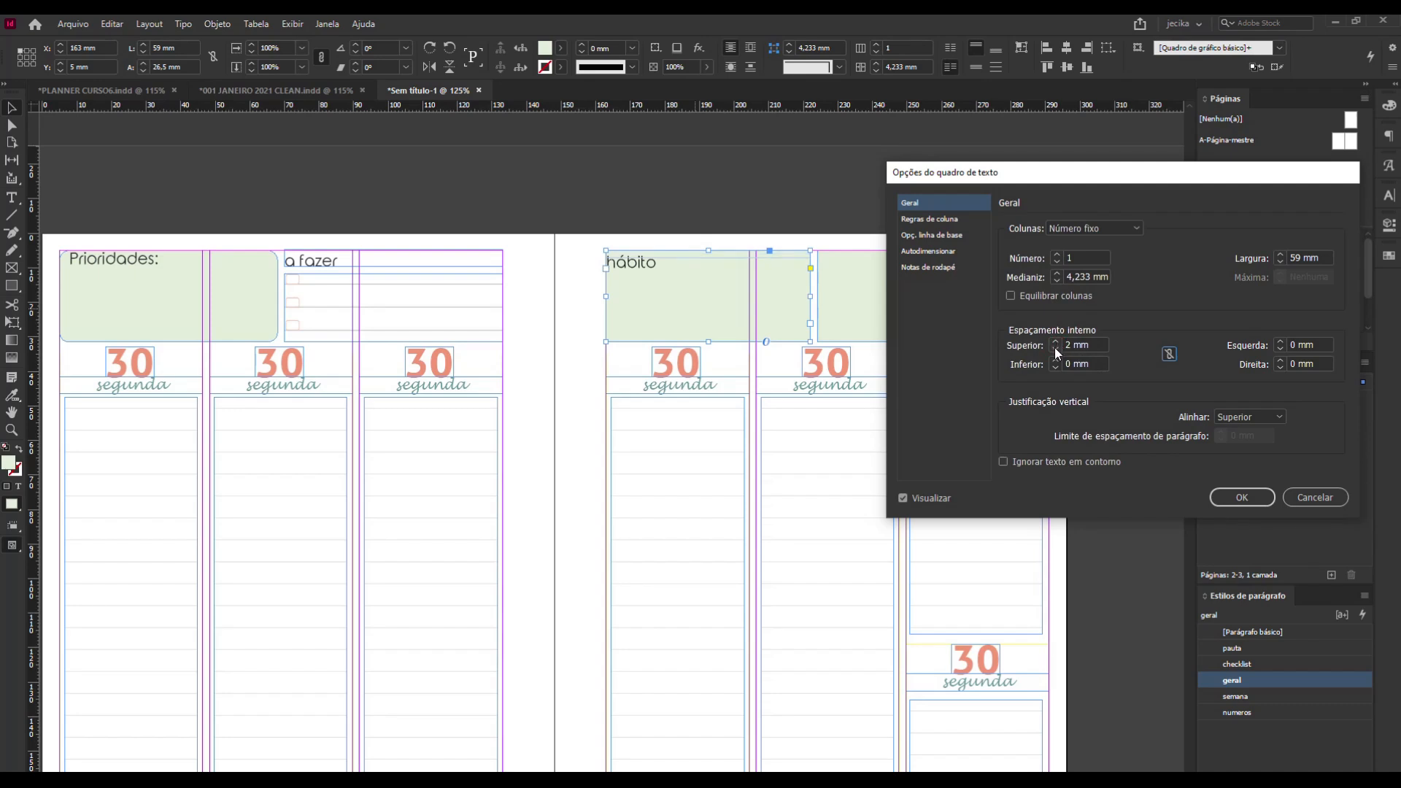
click(1056, 349)
click(1231, 498)
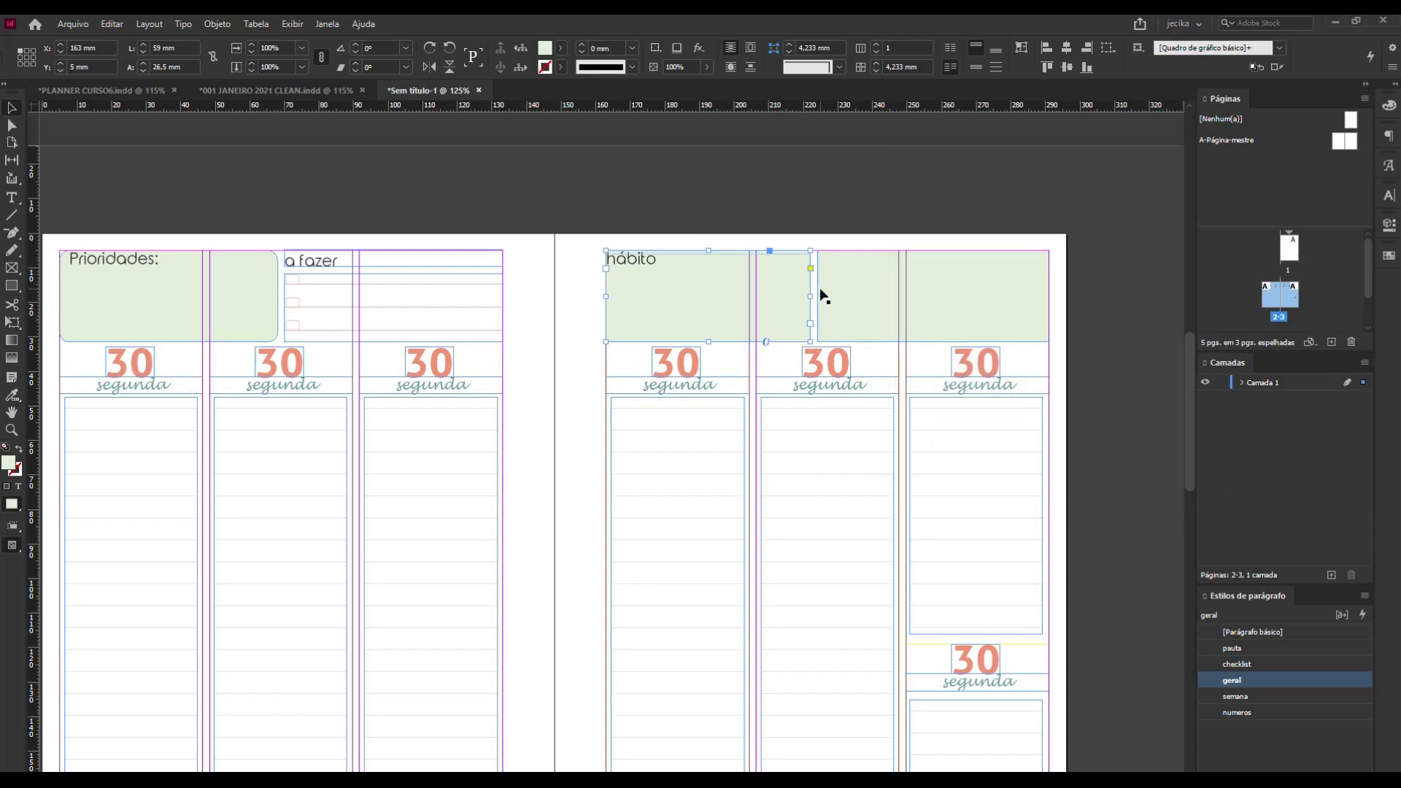
Label the second green box "controle" in the geral paragraph style, aligned to the top of the frame.
click(899, 305)
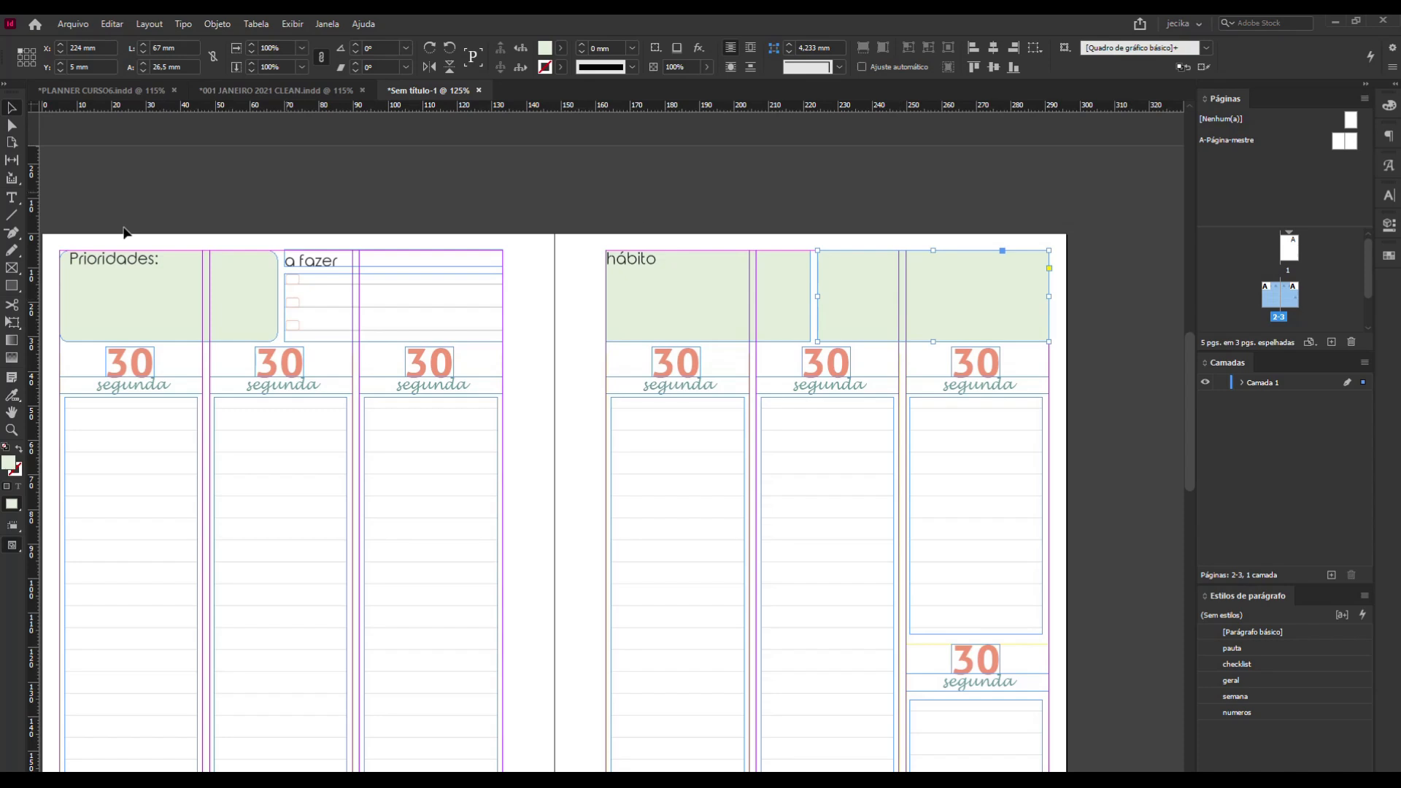
click(11, 198)
click(869, 278)
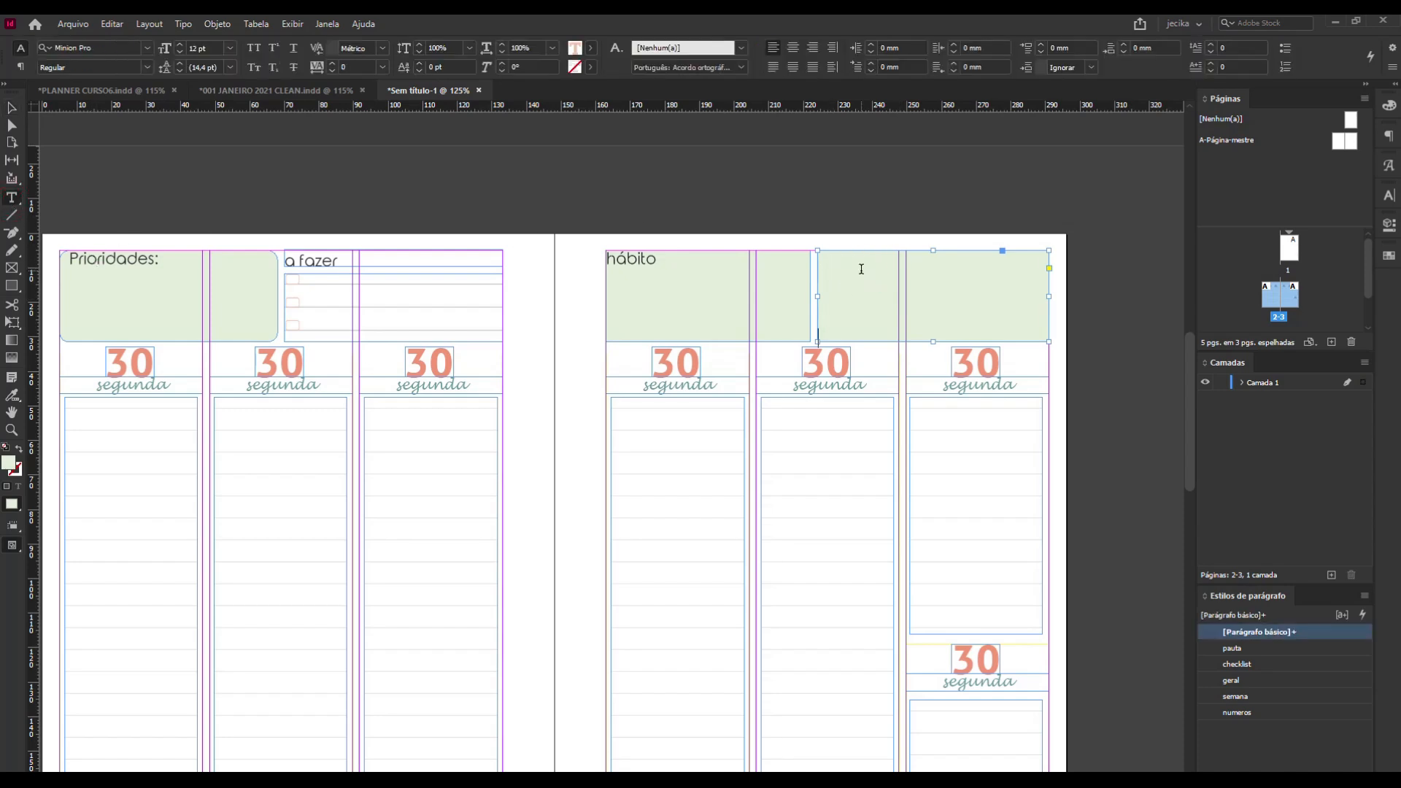
text(controle)
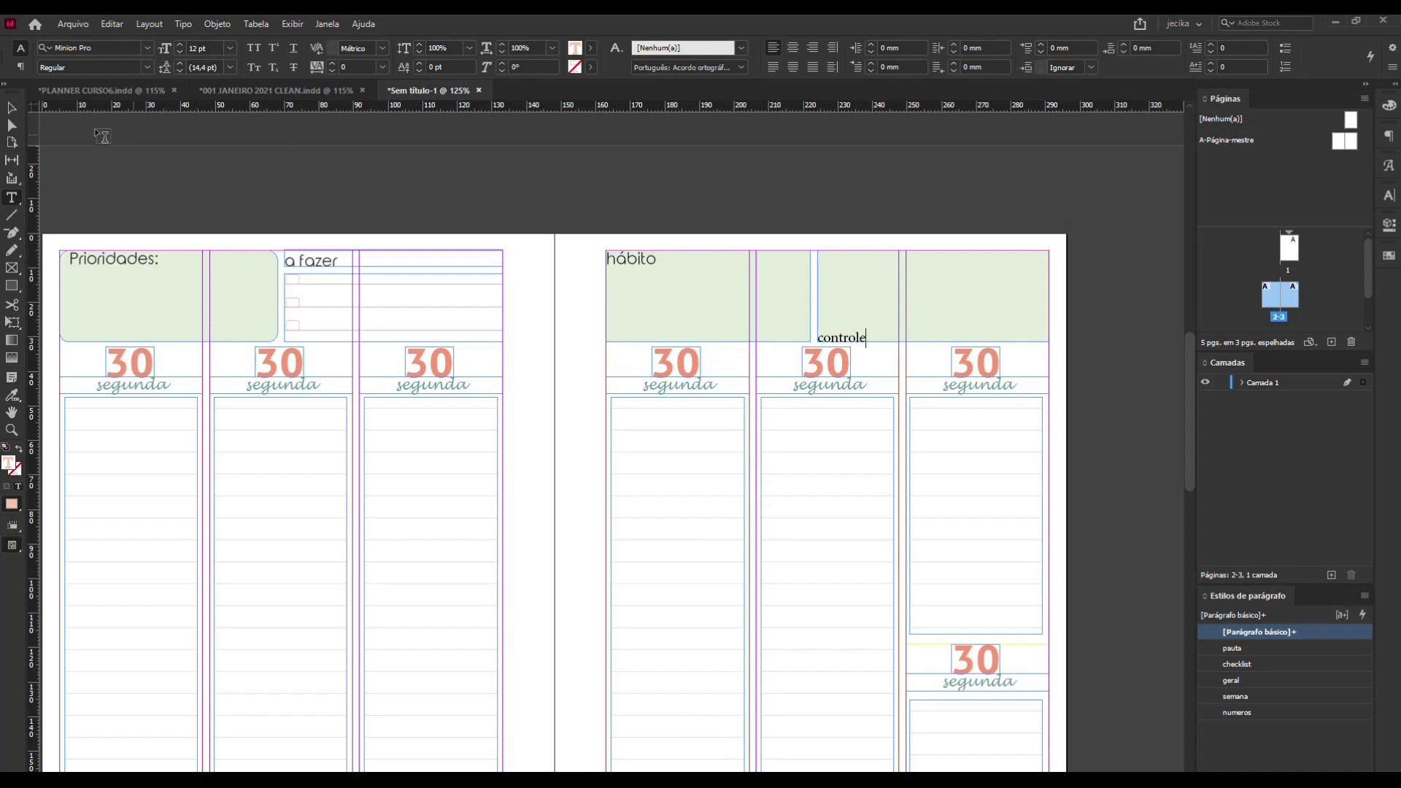
click(12, 108)
click(1289, 686)
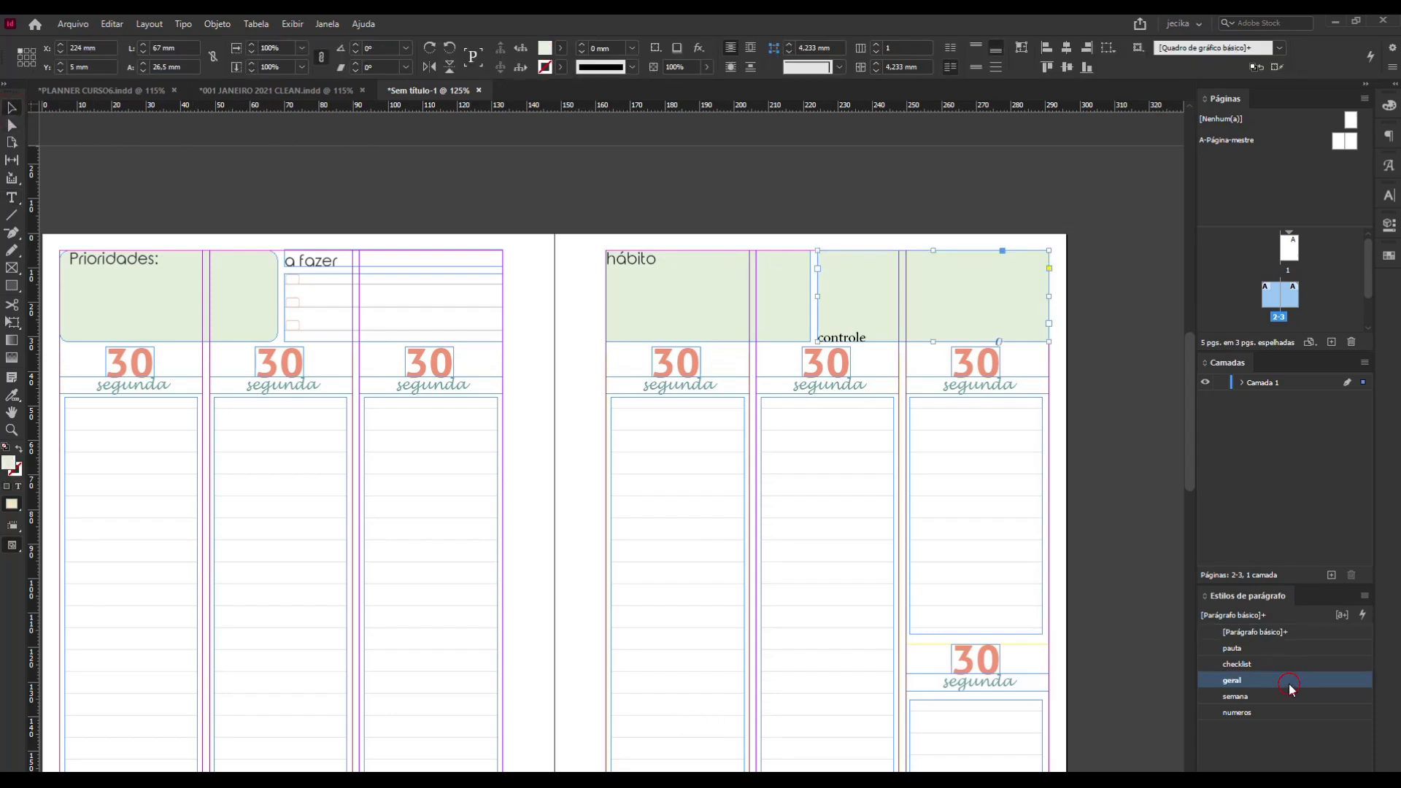
click(975, 48)
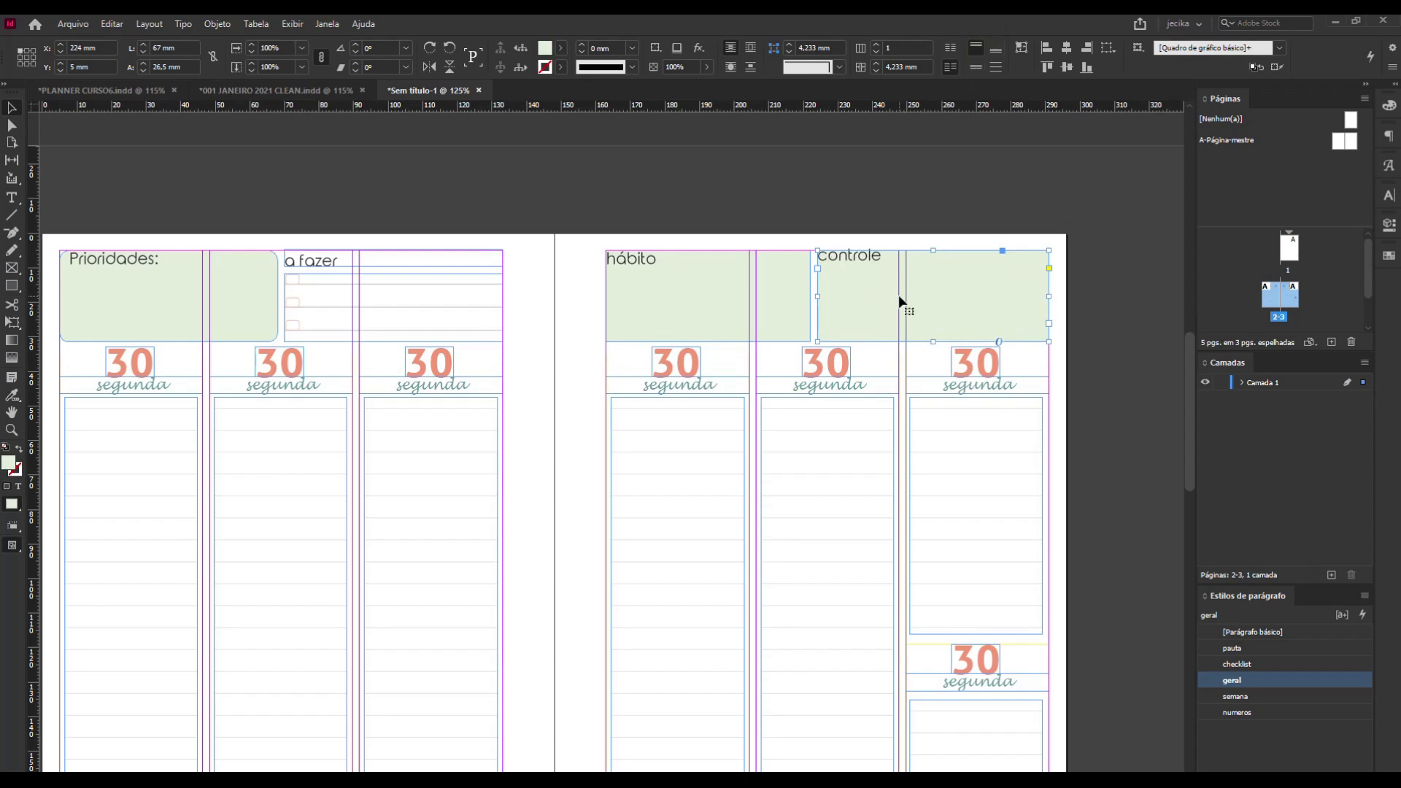
Set the top inset of the controle text frame to 1 mm.
key(ctrl+b)
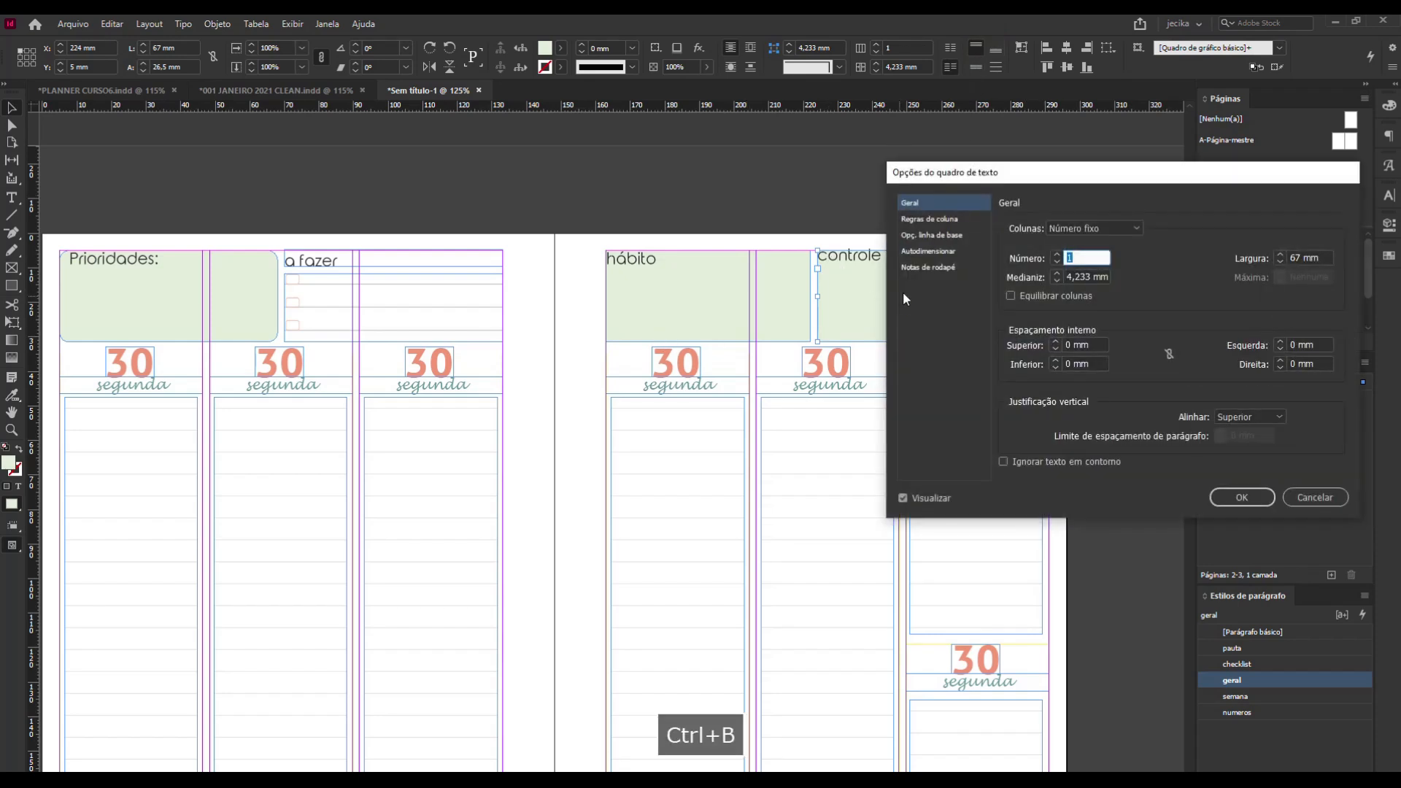
click(1056, 341)
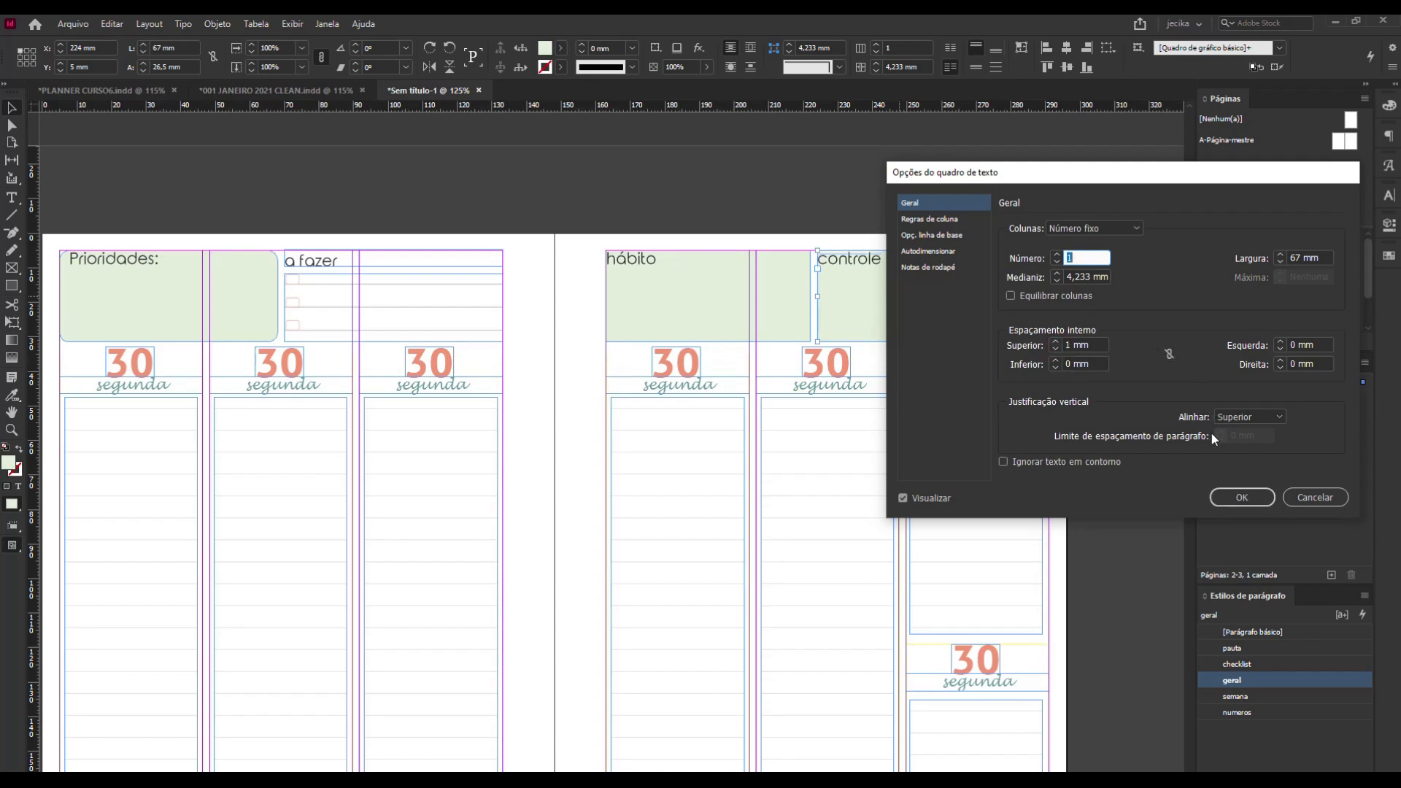
click(1232, 489)
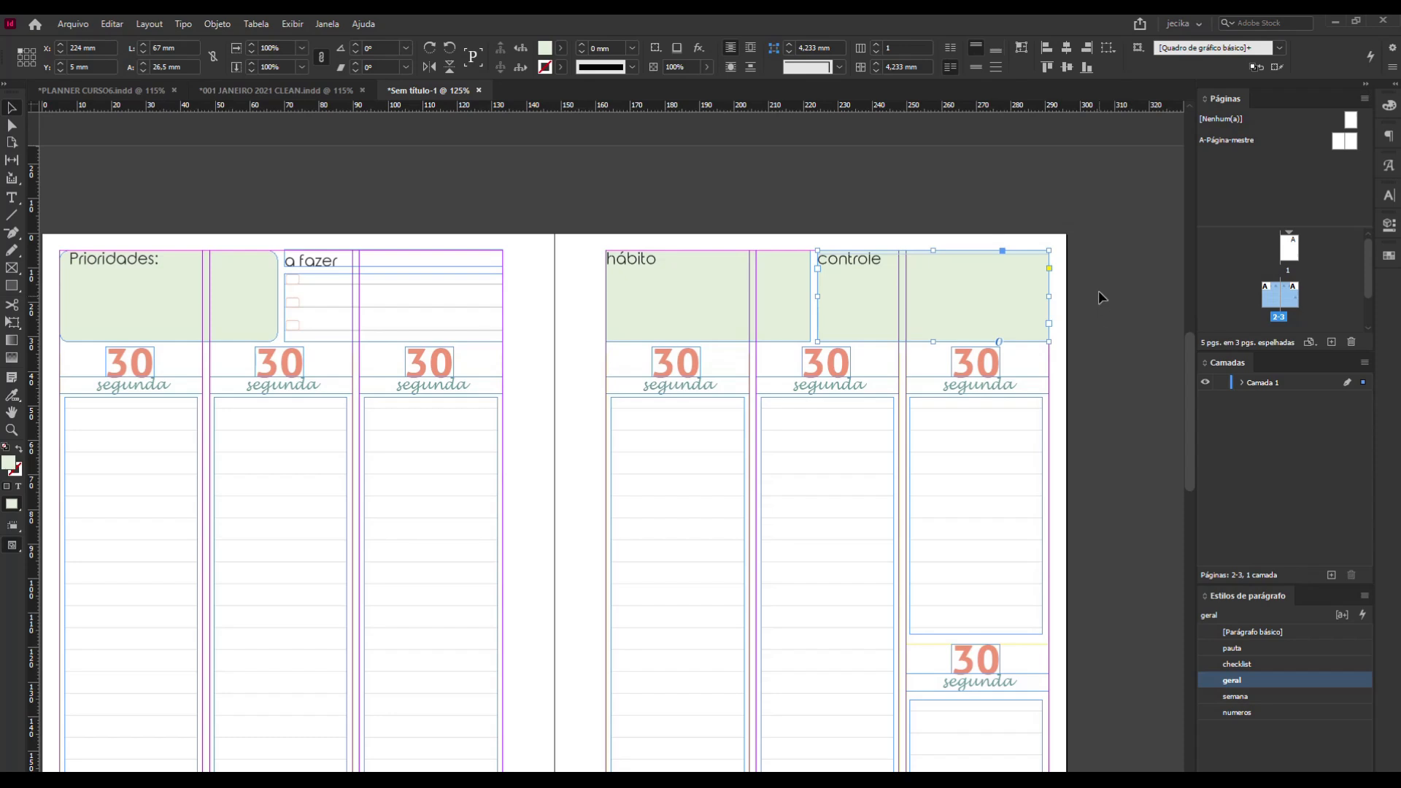
click(1097, 291)
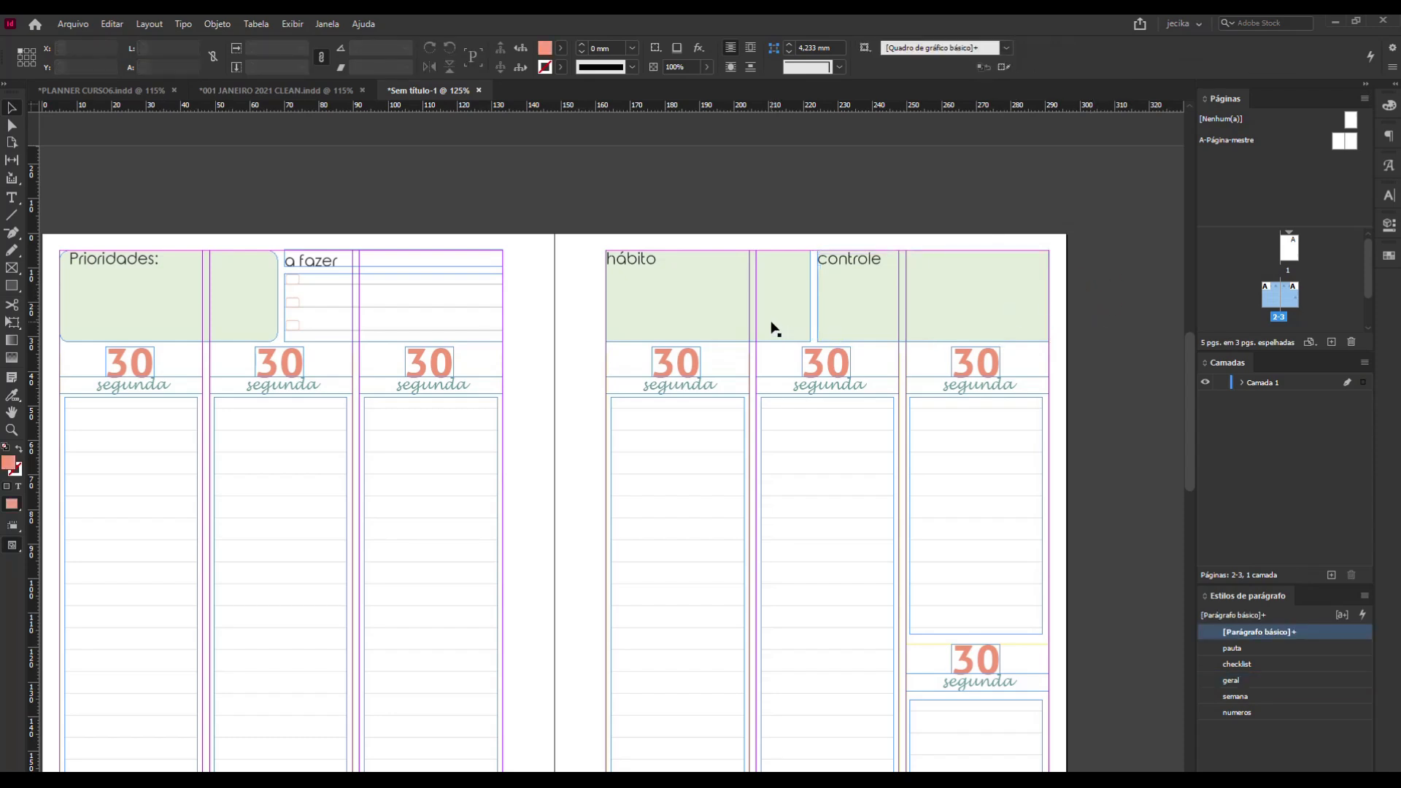
Shrink the hábito and controle frames to fit their text.
click(663, 289)
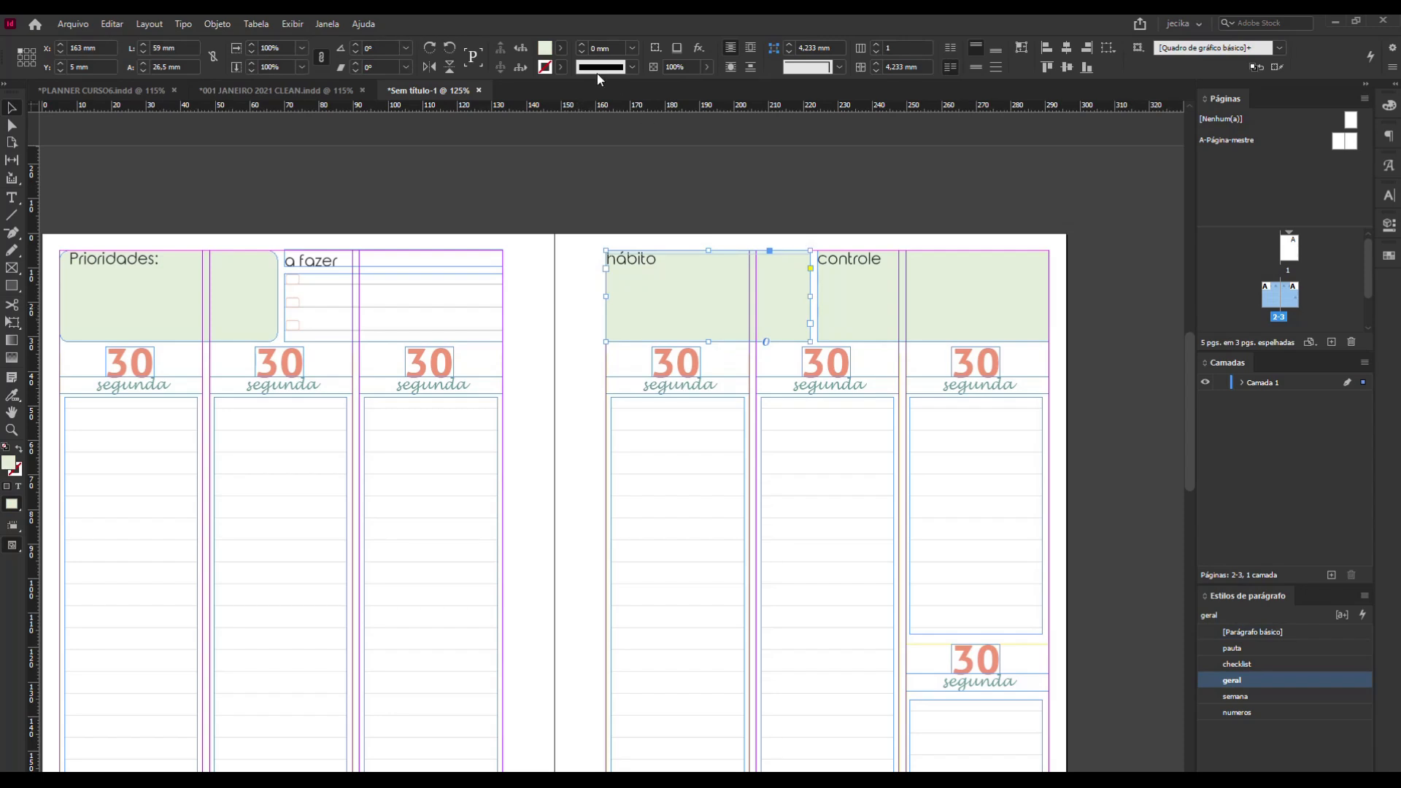
click(560, 48)
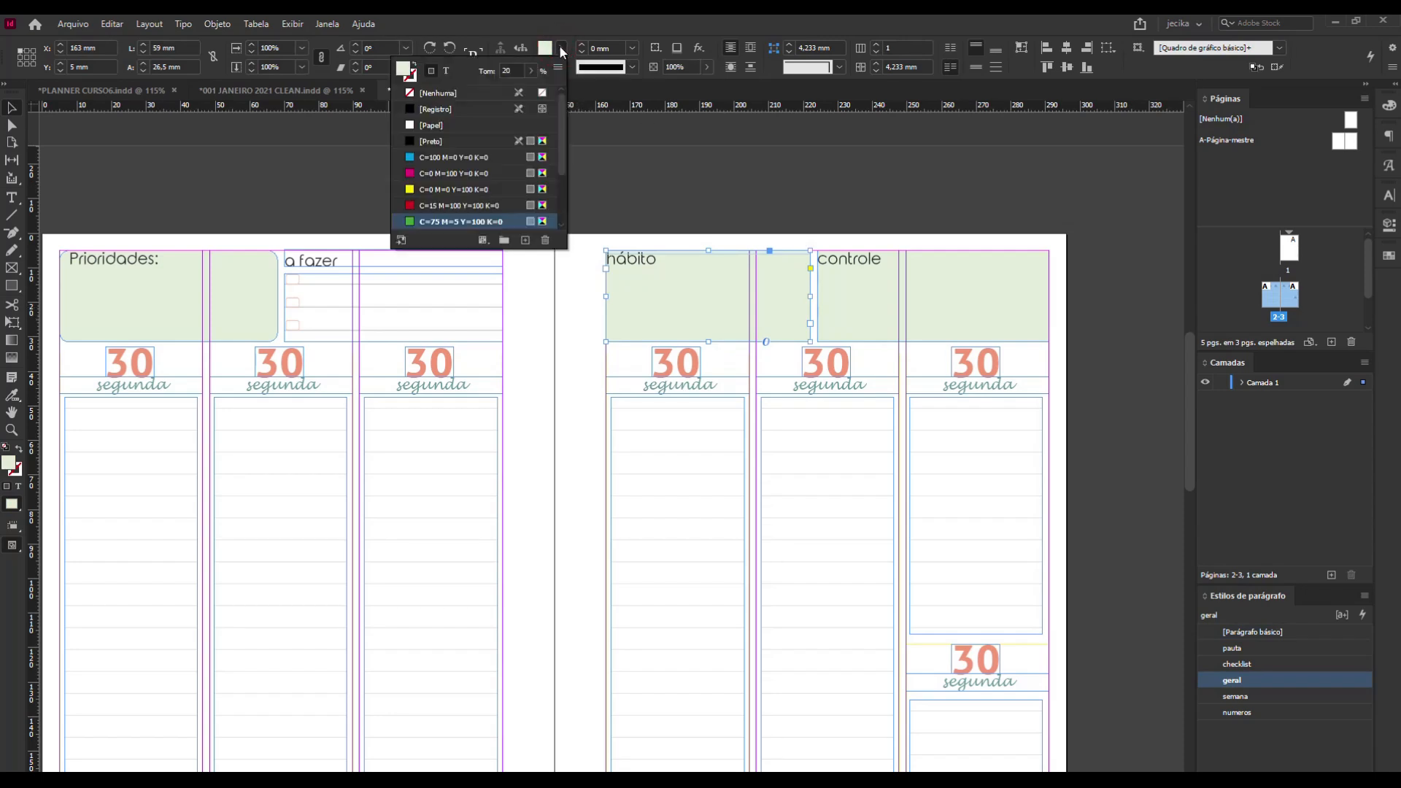
click(680, 178)
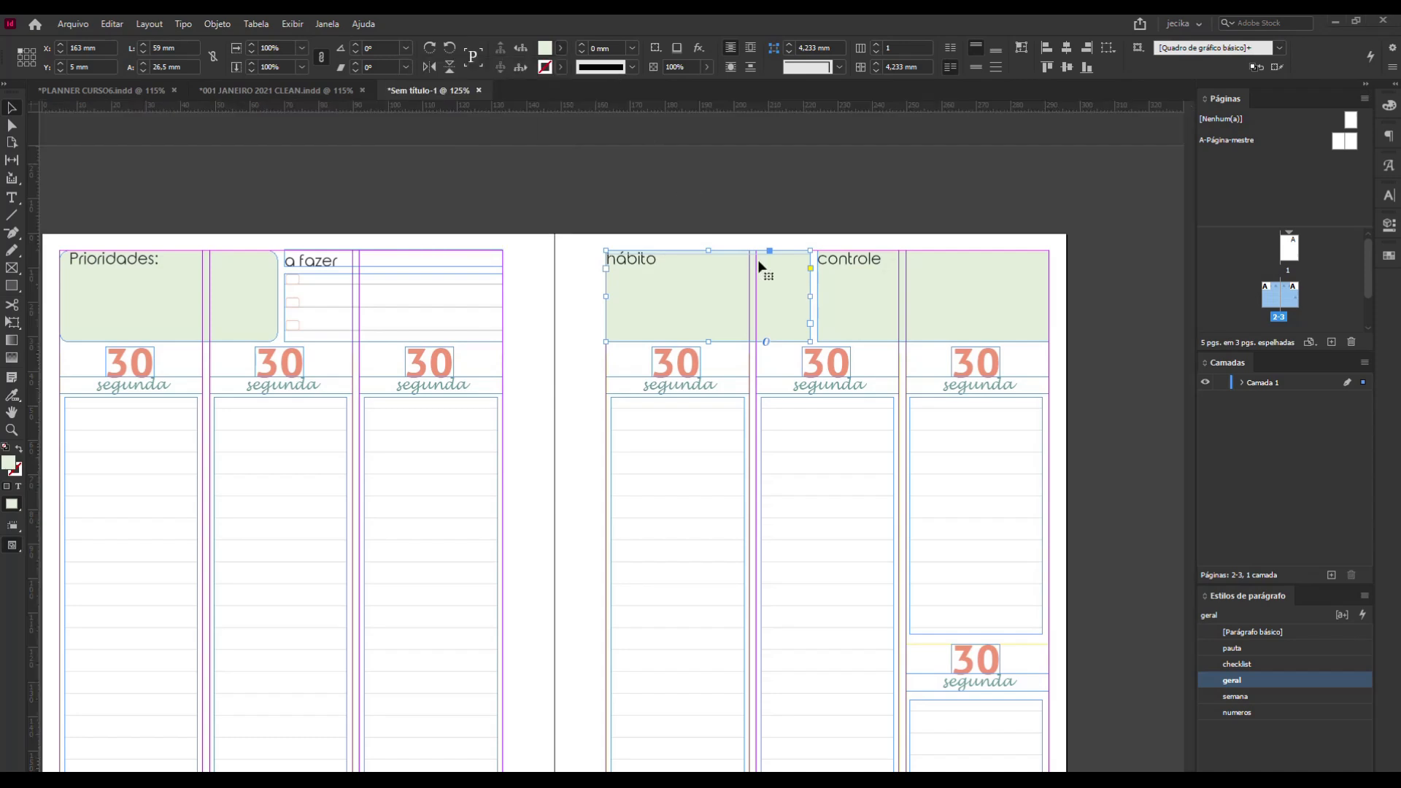
double_click(811, 342)
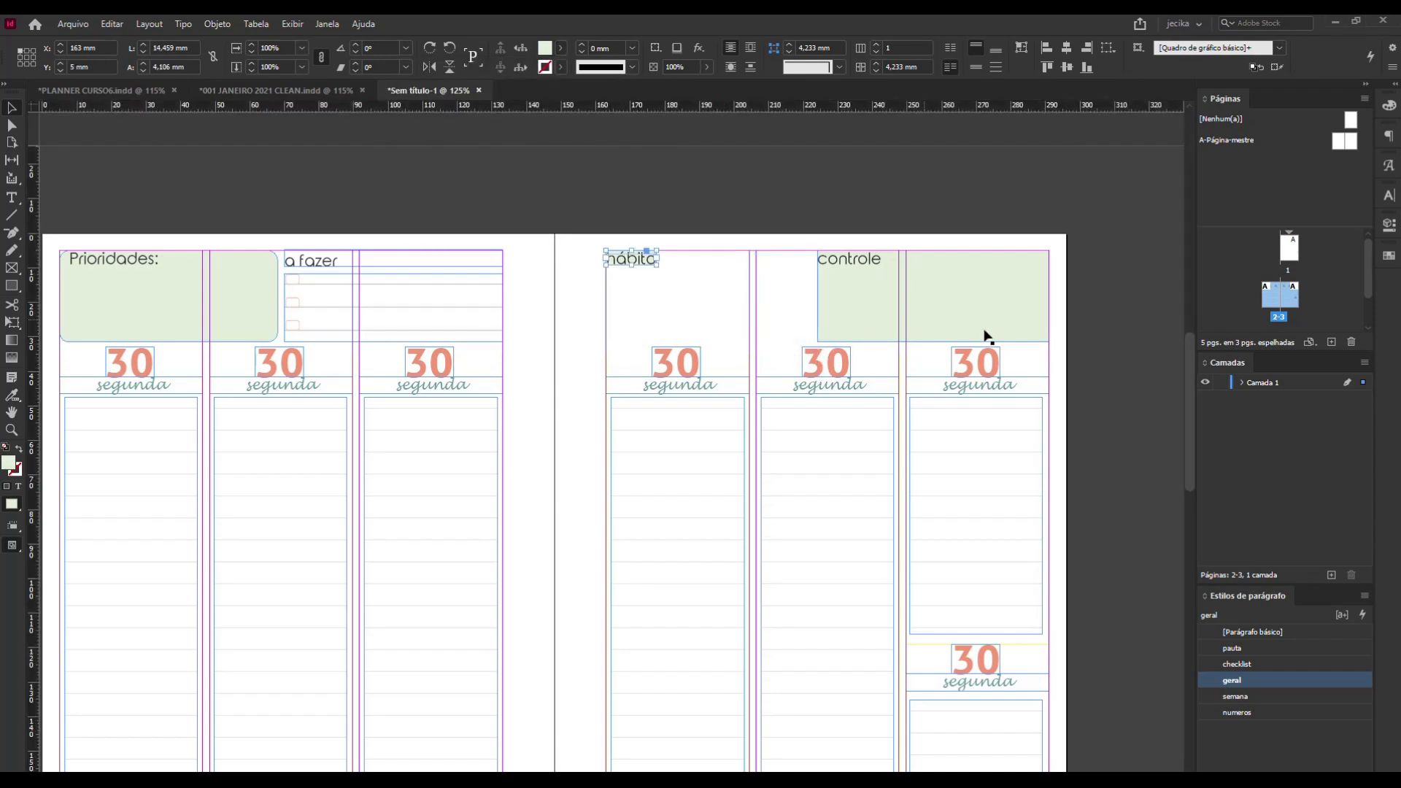
click(1003, 322)
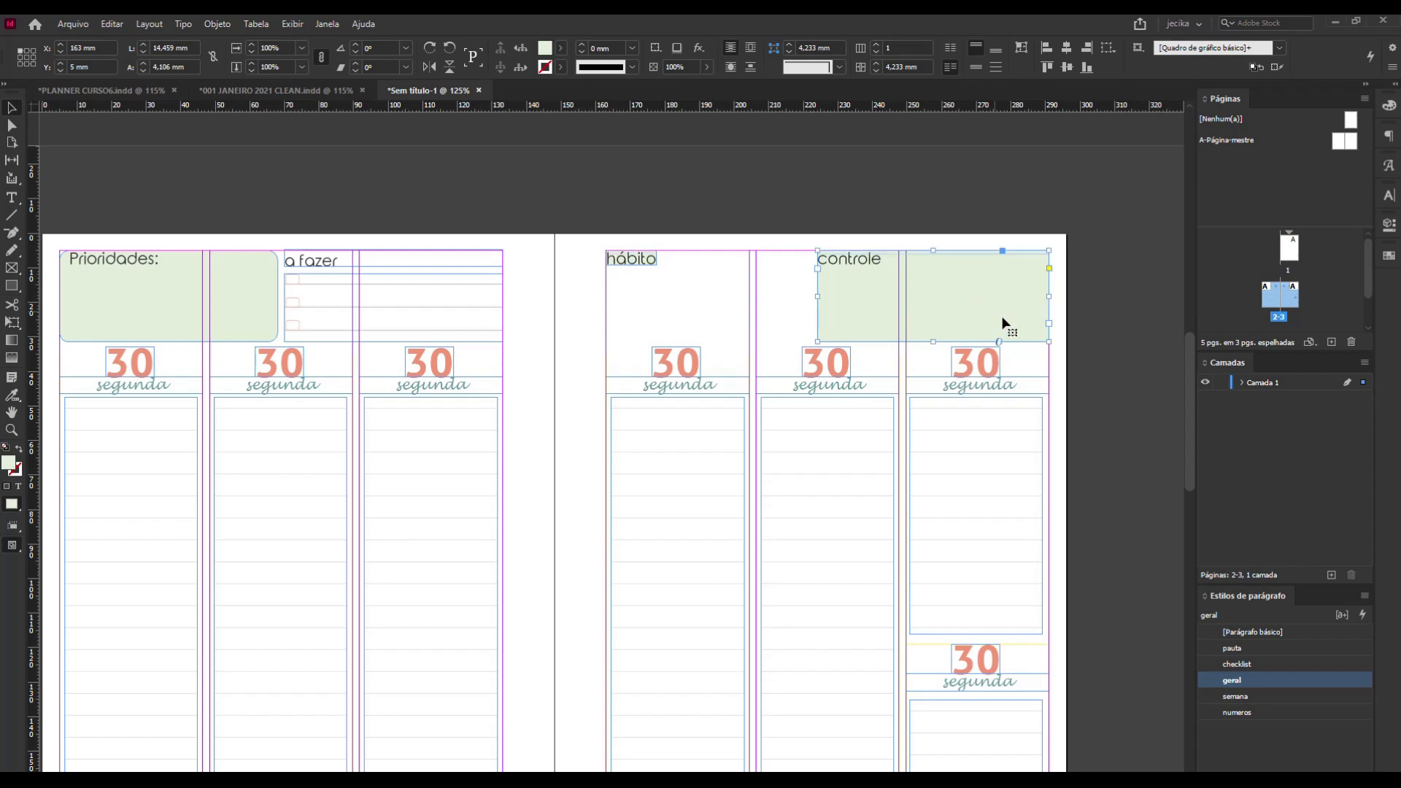
double_click(1048, 342)
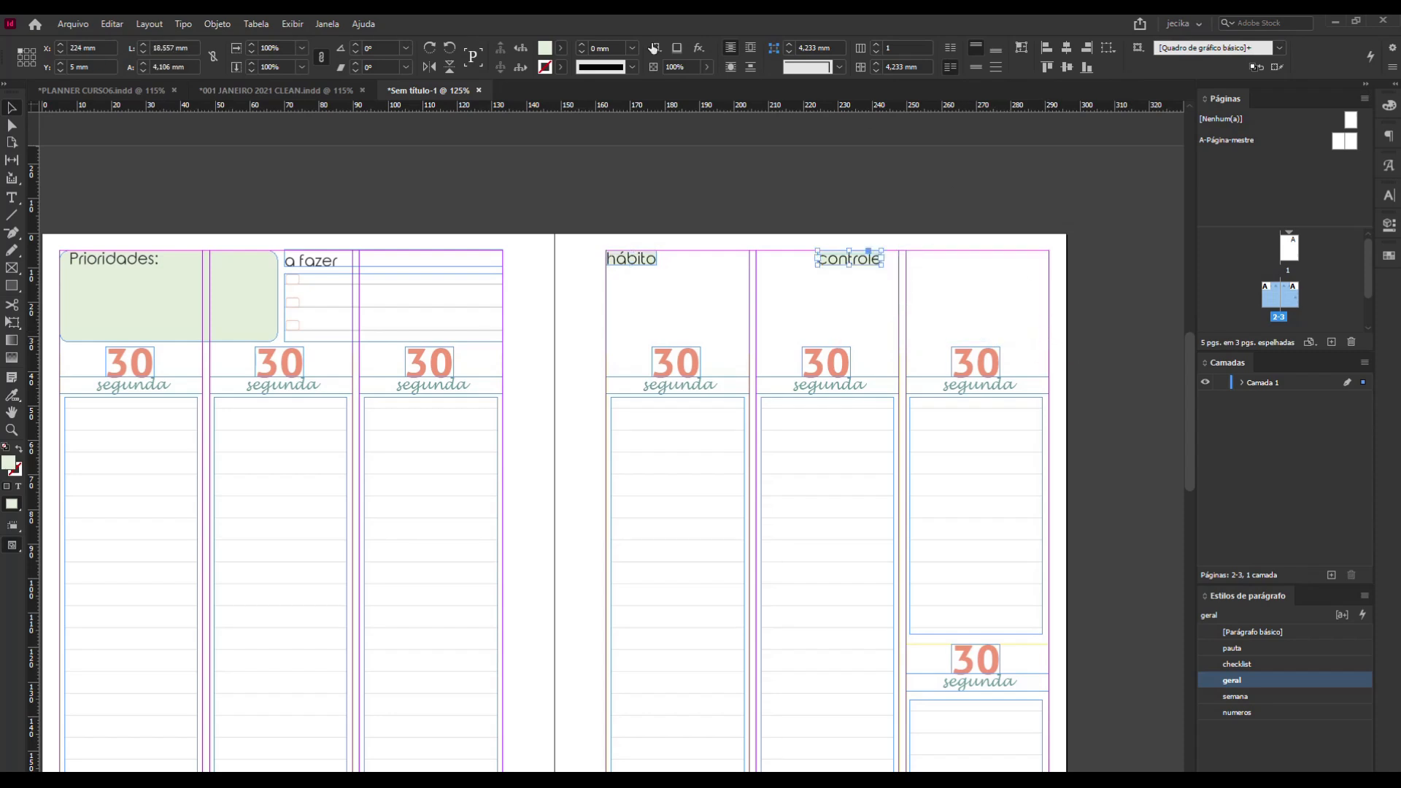
Remove the green fill from the controle and hábito text frames by setting it to [Nenhuma].
click(561, 49)
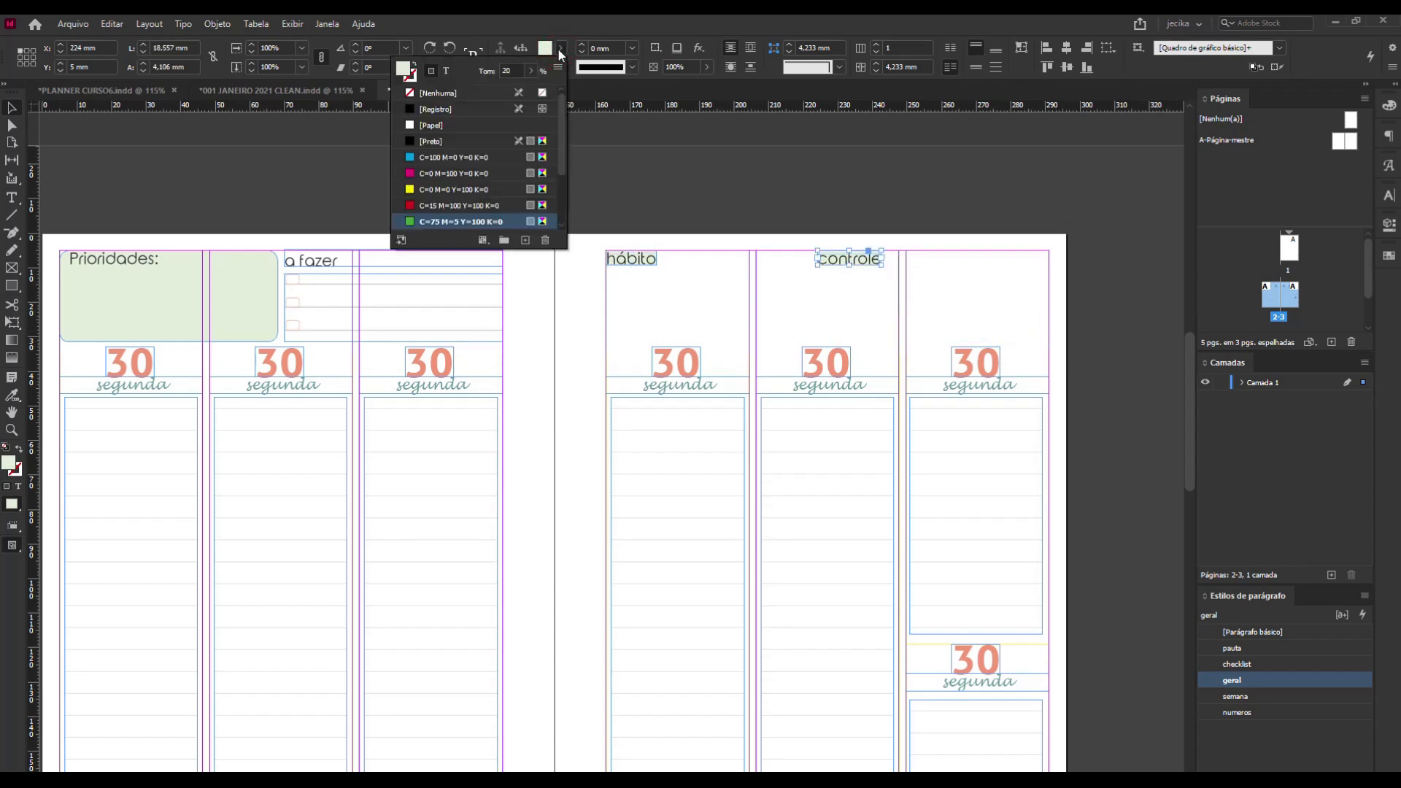
click(416, 92)
click(637, 261)
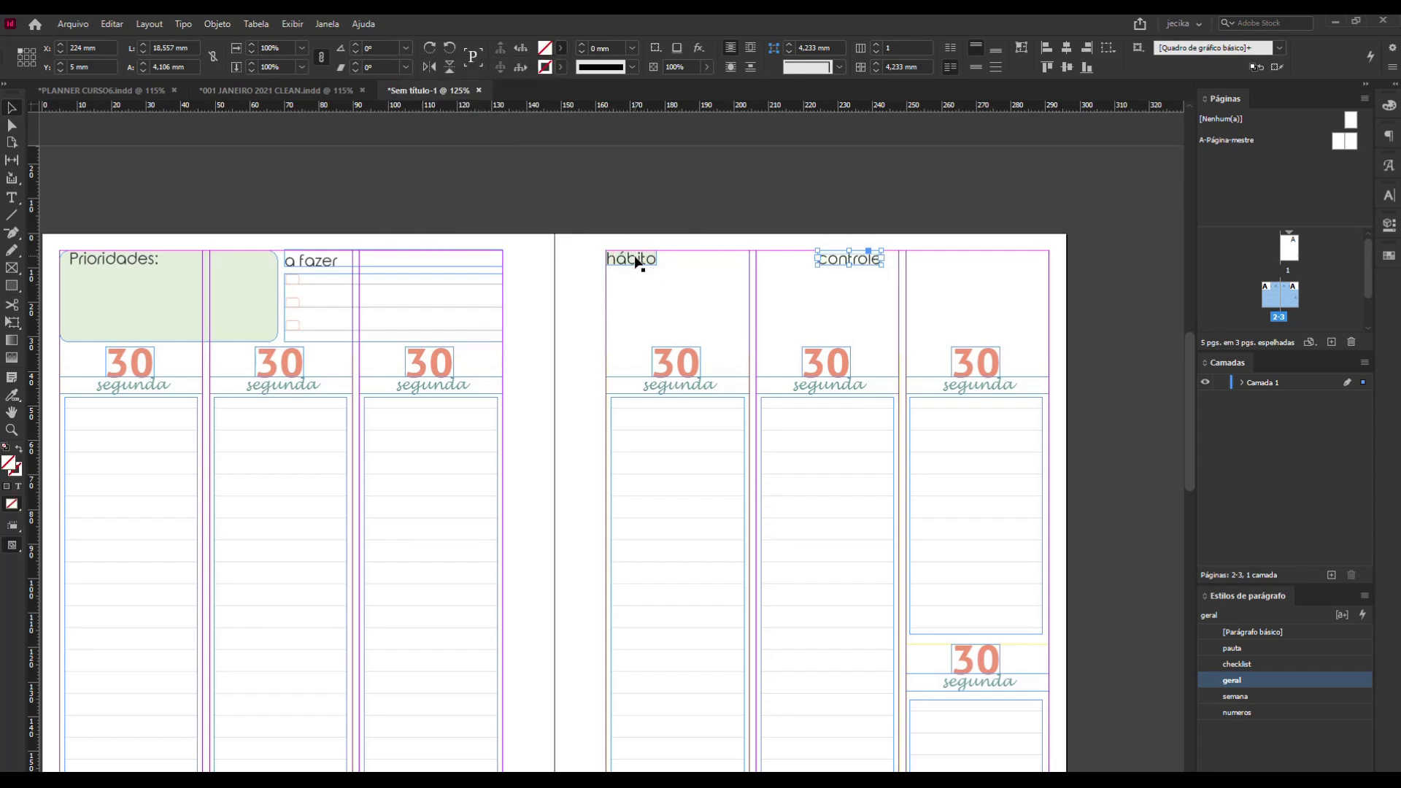
click(560, 49)
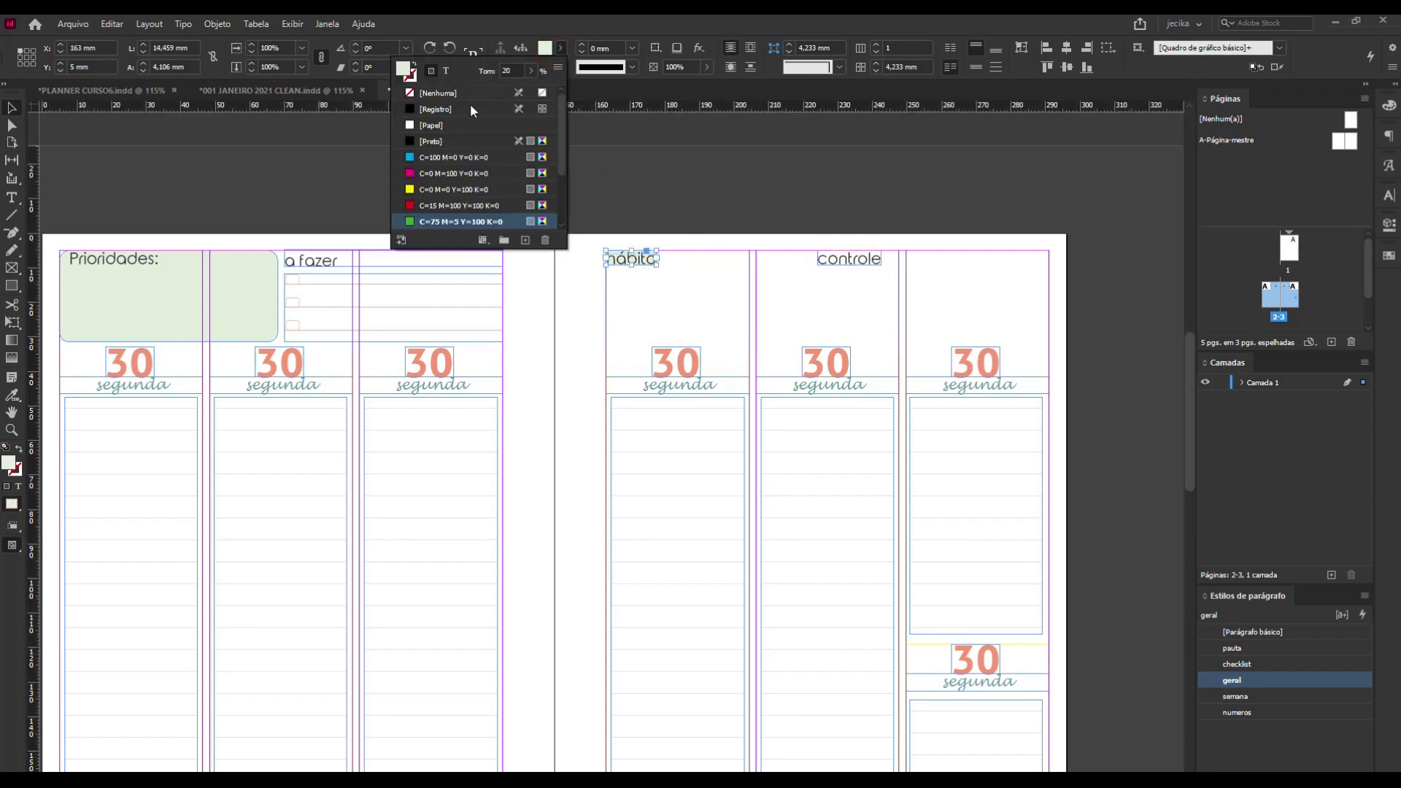
click(409, 94)
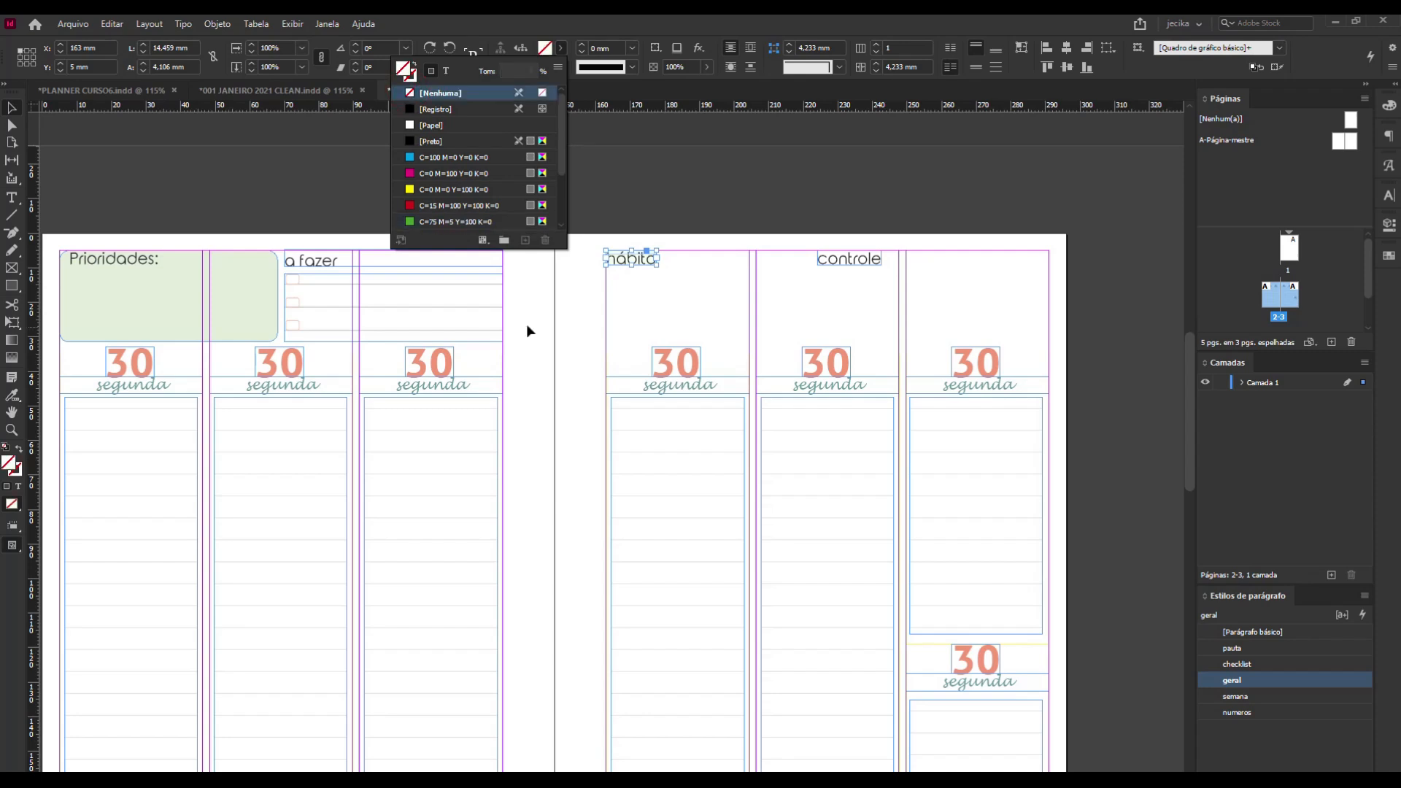
click(574, 304)
Duplicate the a fazer checklist frame under the hábito title and narrow the copy to about 59 mm.
click(394, 294)
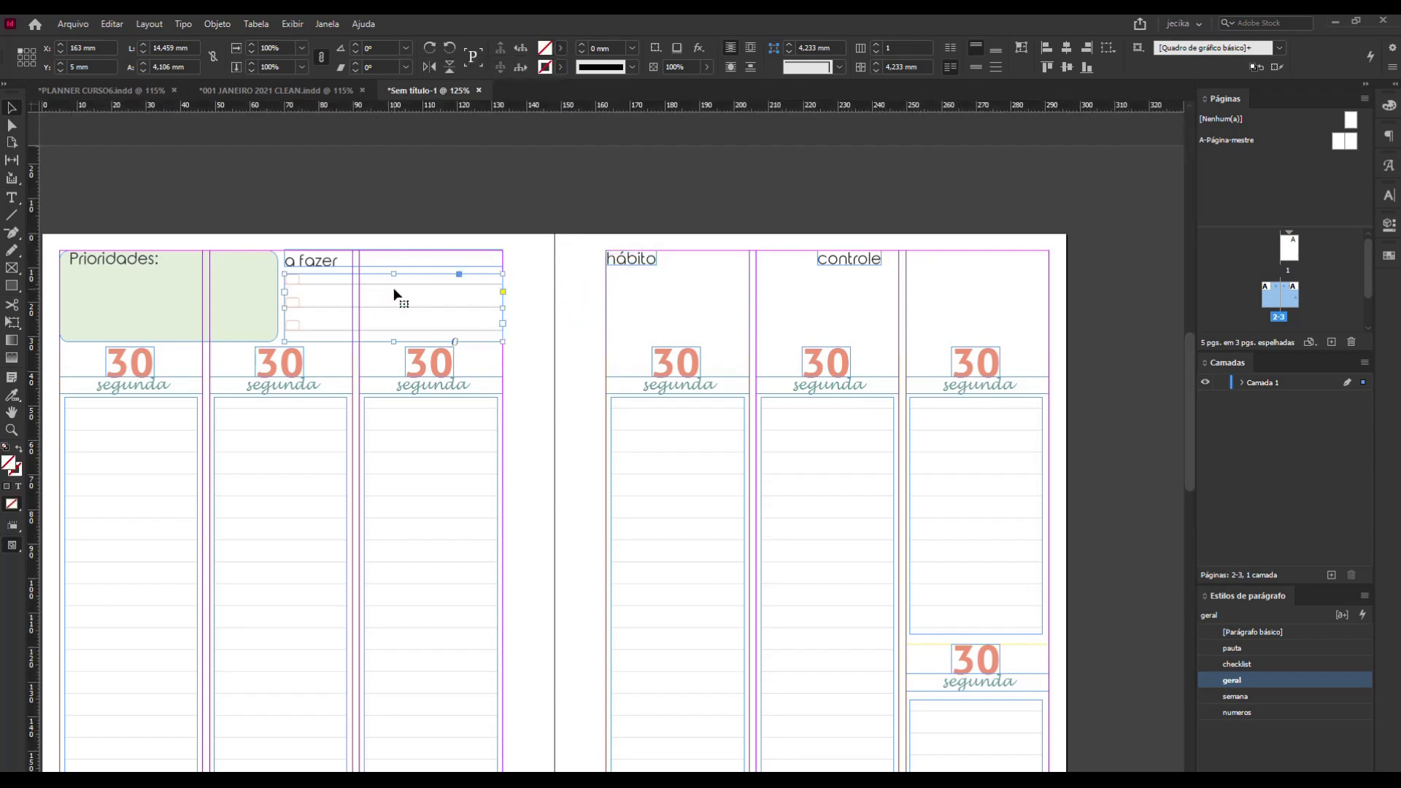
drag(394, 294, 719, 292)
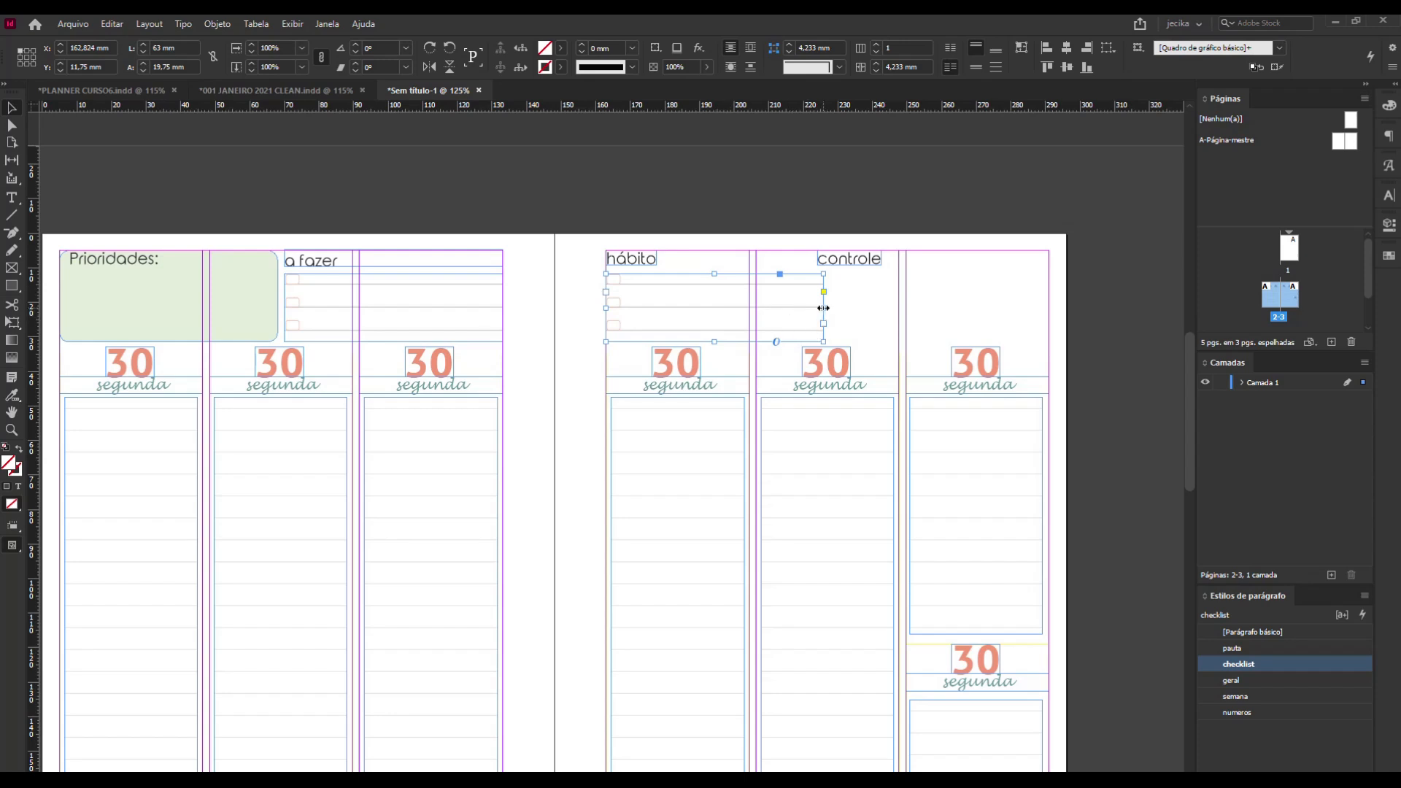
drag(823, 308, 812, 306)
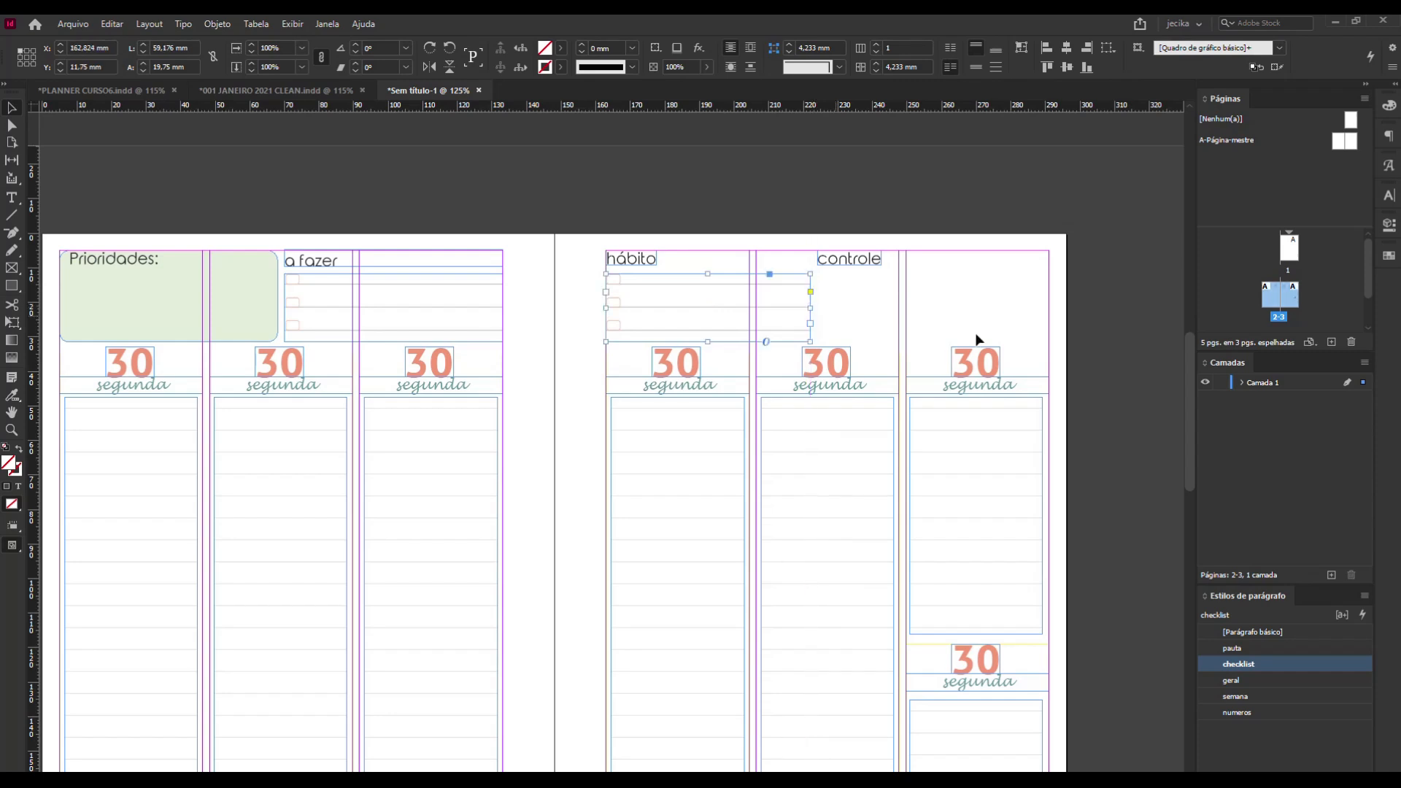
click(990, 184)
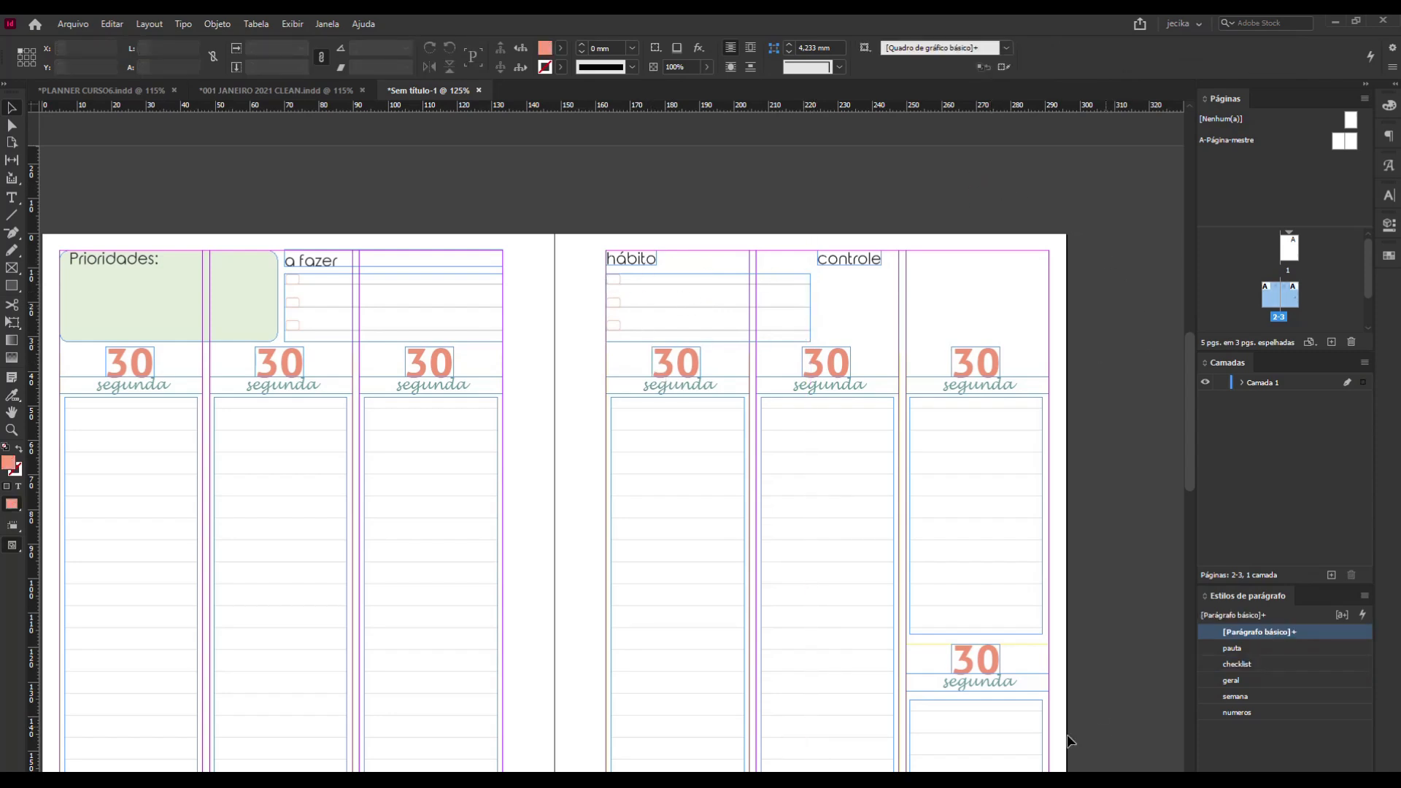
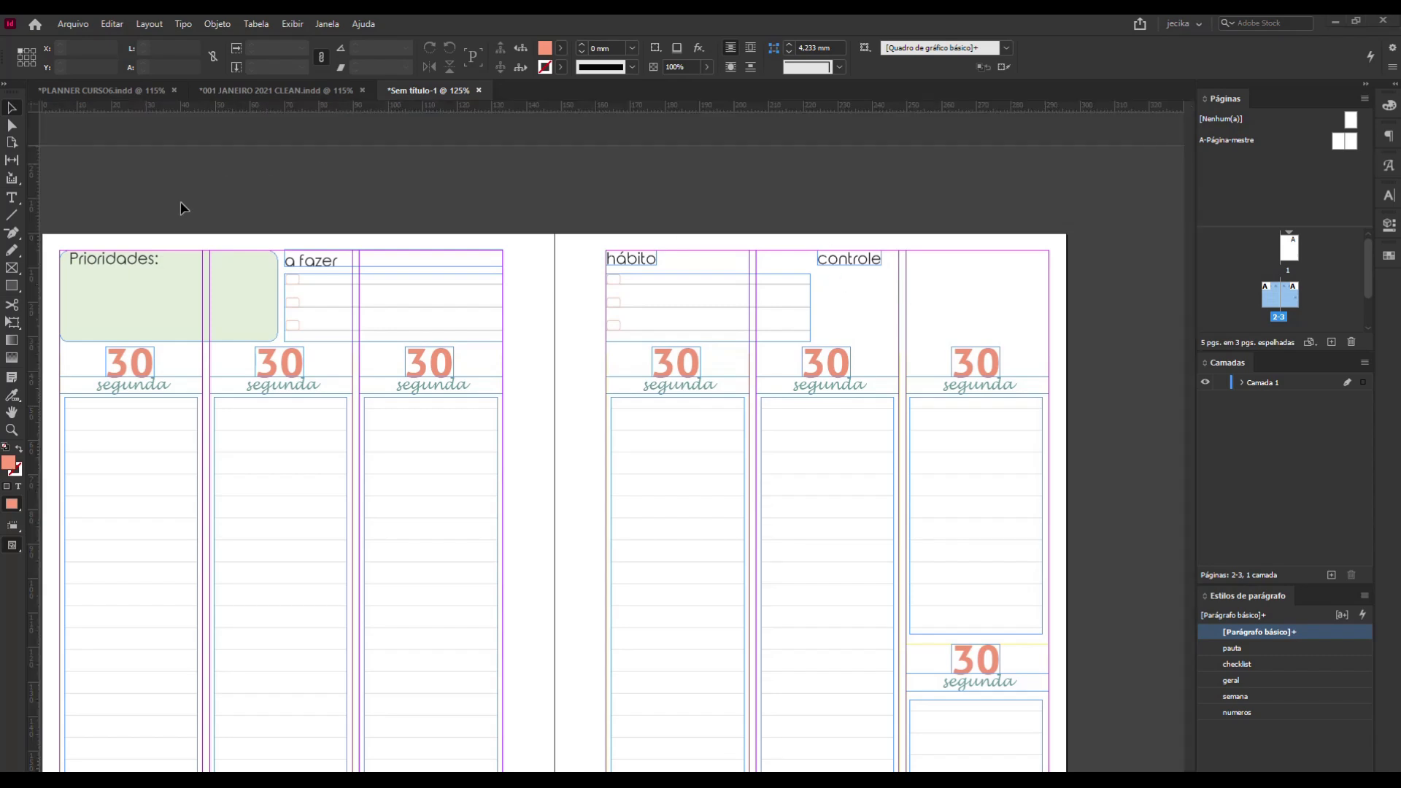
Create a table with 1 body row and 7 columns and place it under the controle title, about 64 mm wide.
click(264, 25)
click(273, 38)
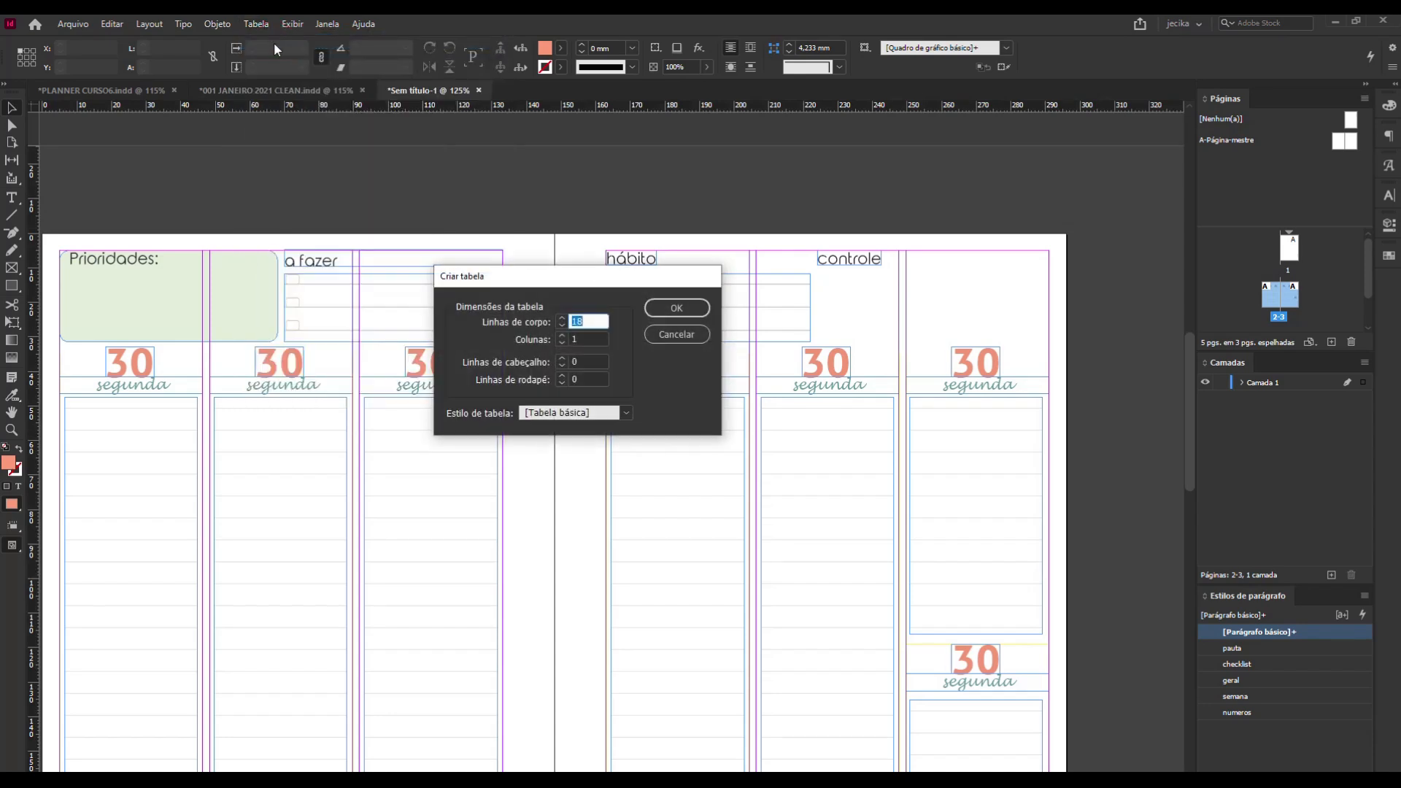
key(Tab)
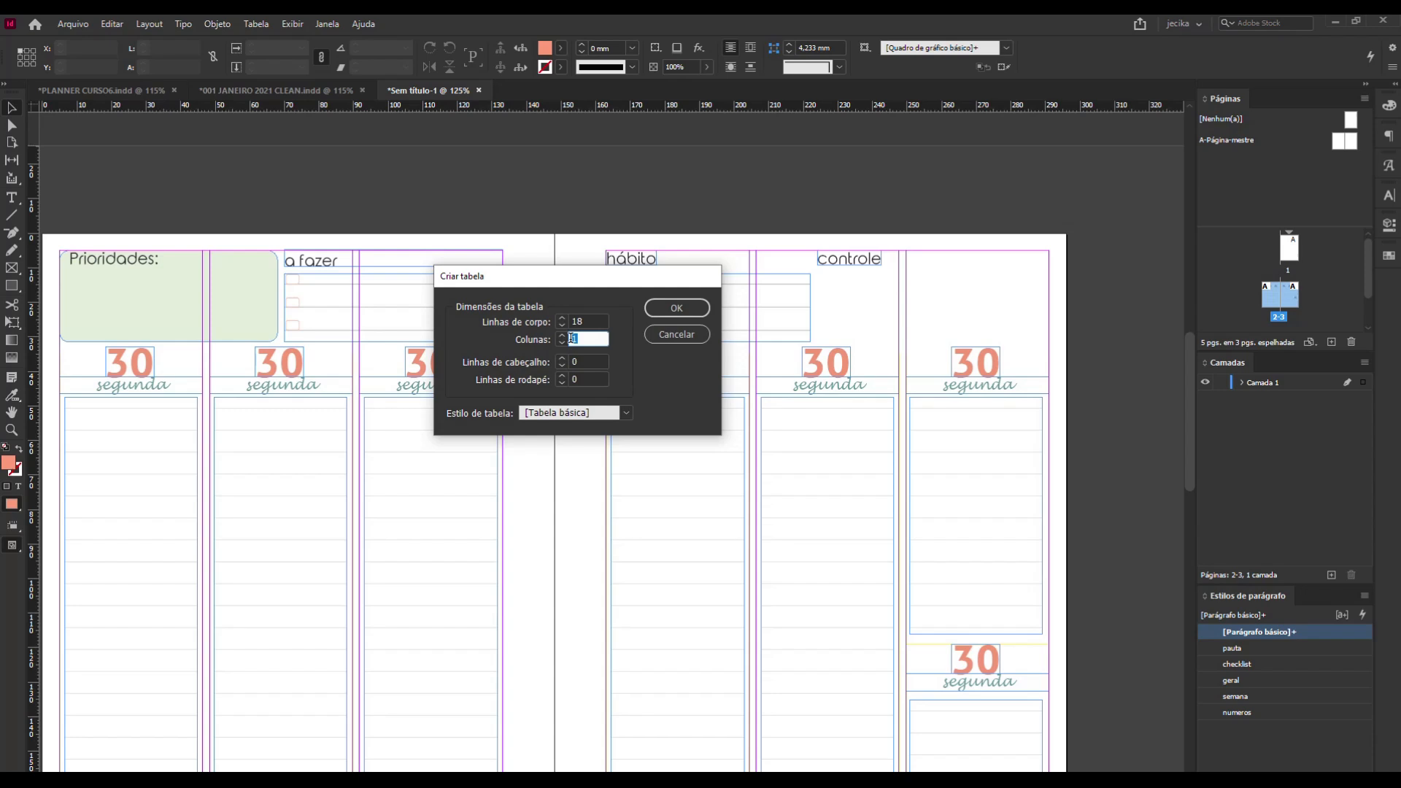
text(7)
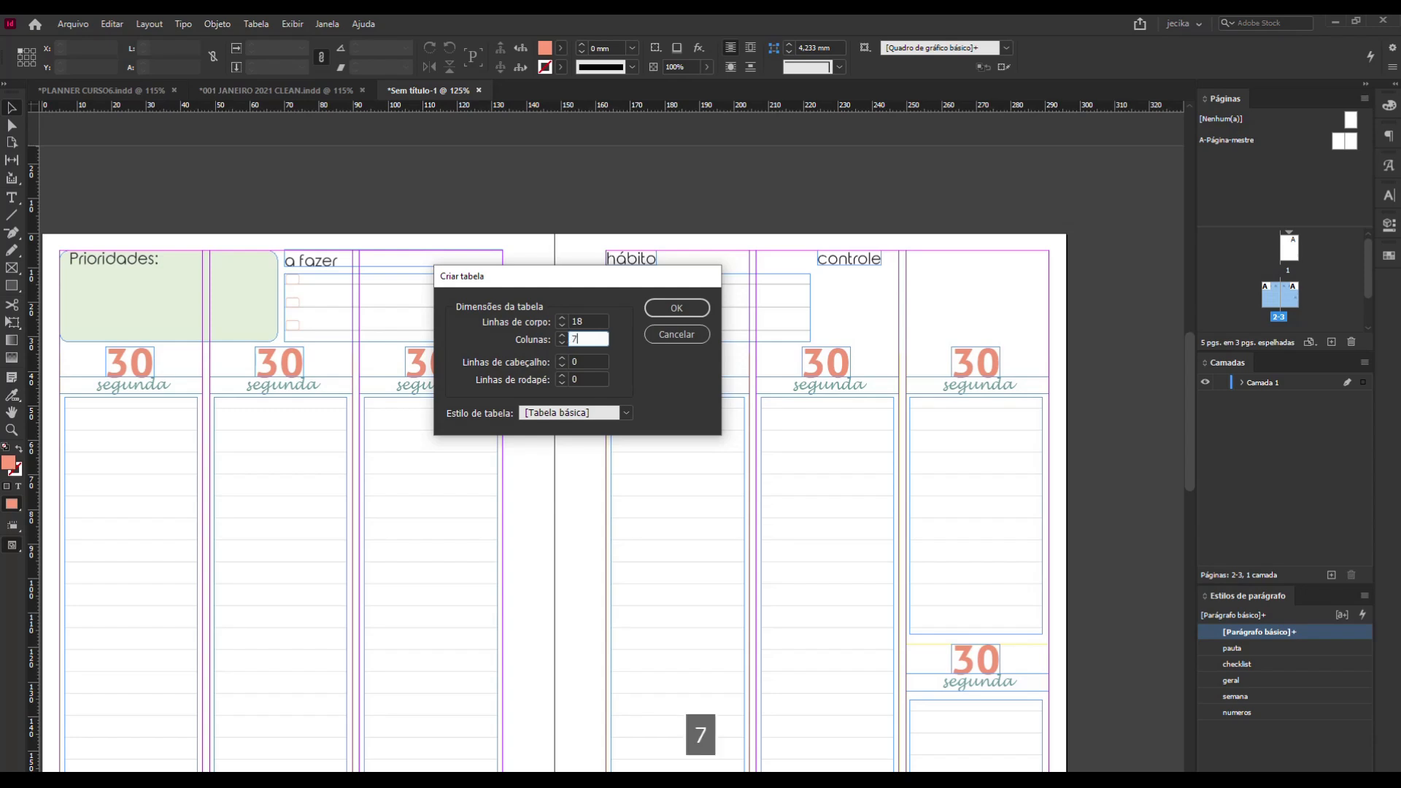
drag(595, 322, 569, 322)
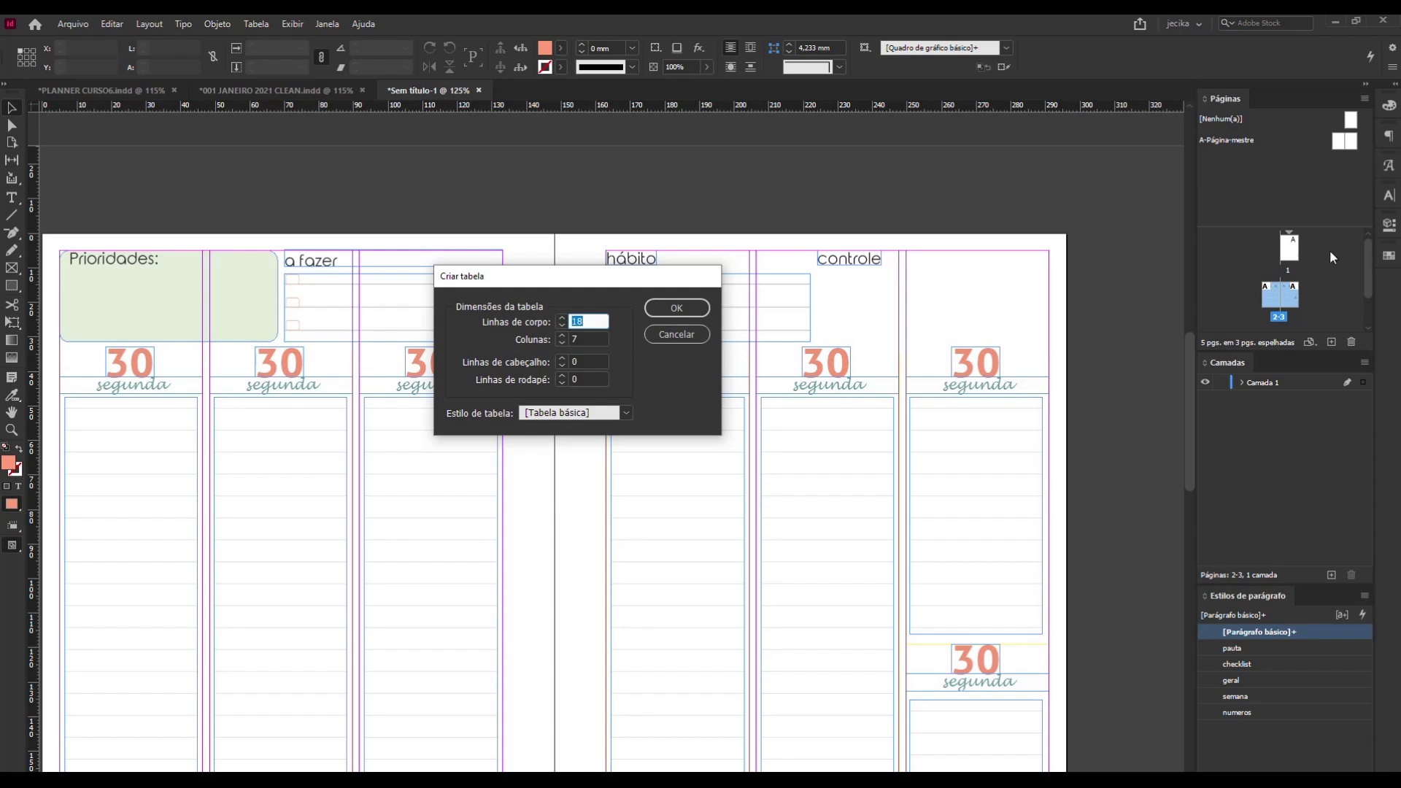
text(1)
click(677, 310)
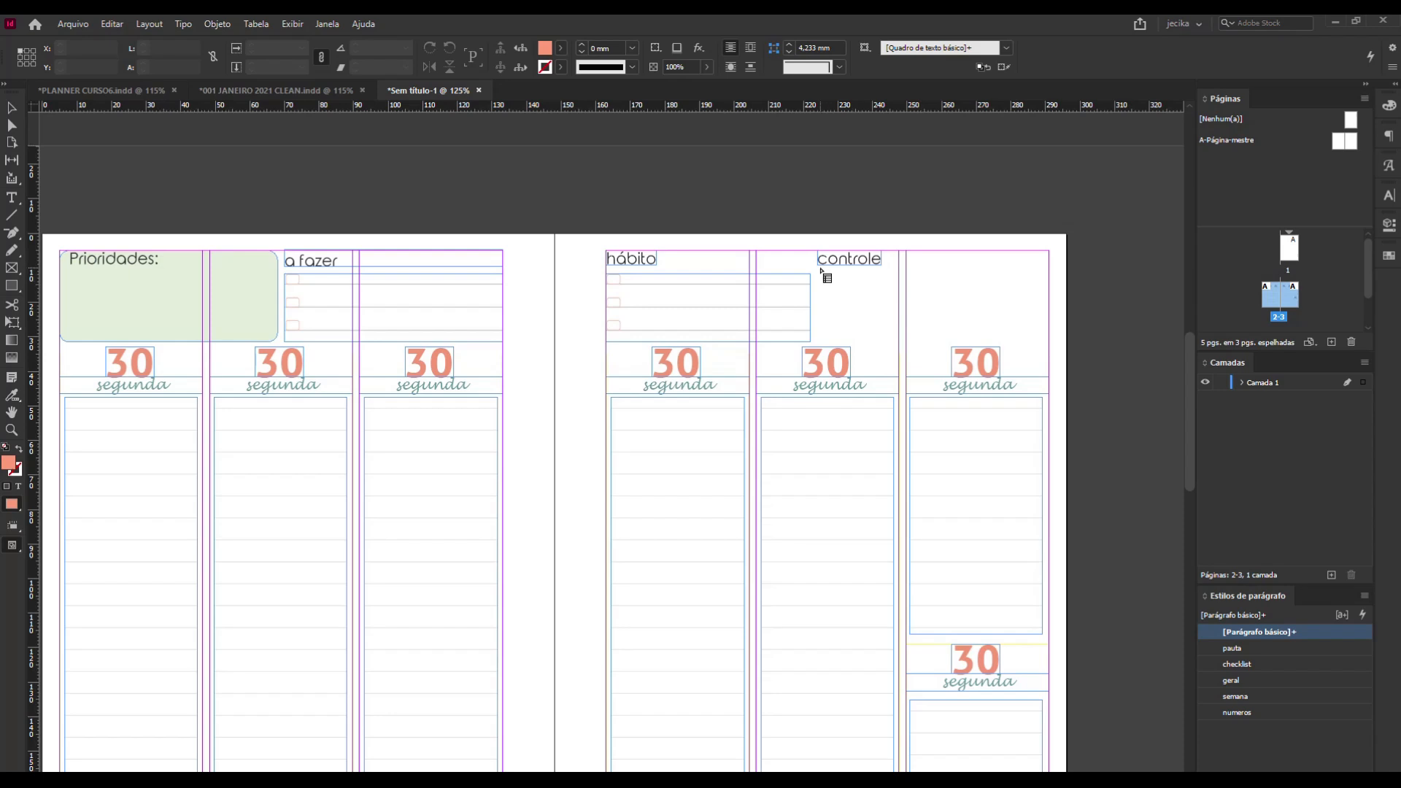
drag(818, 267, 1038, 284)
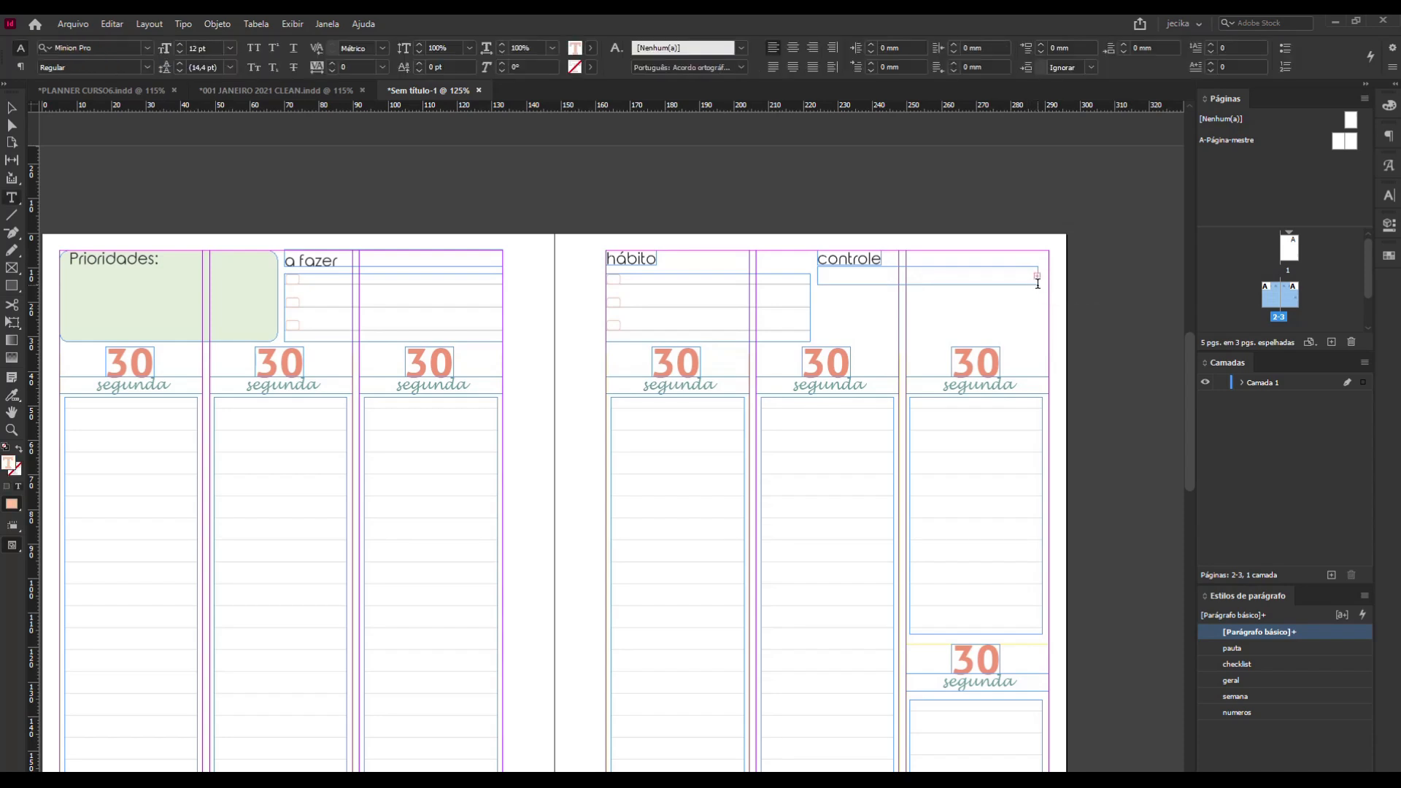
Align the controle table to the top of its text frame and resize the frame to about 7.3 mm high.
click(12, 108)
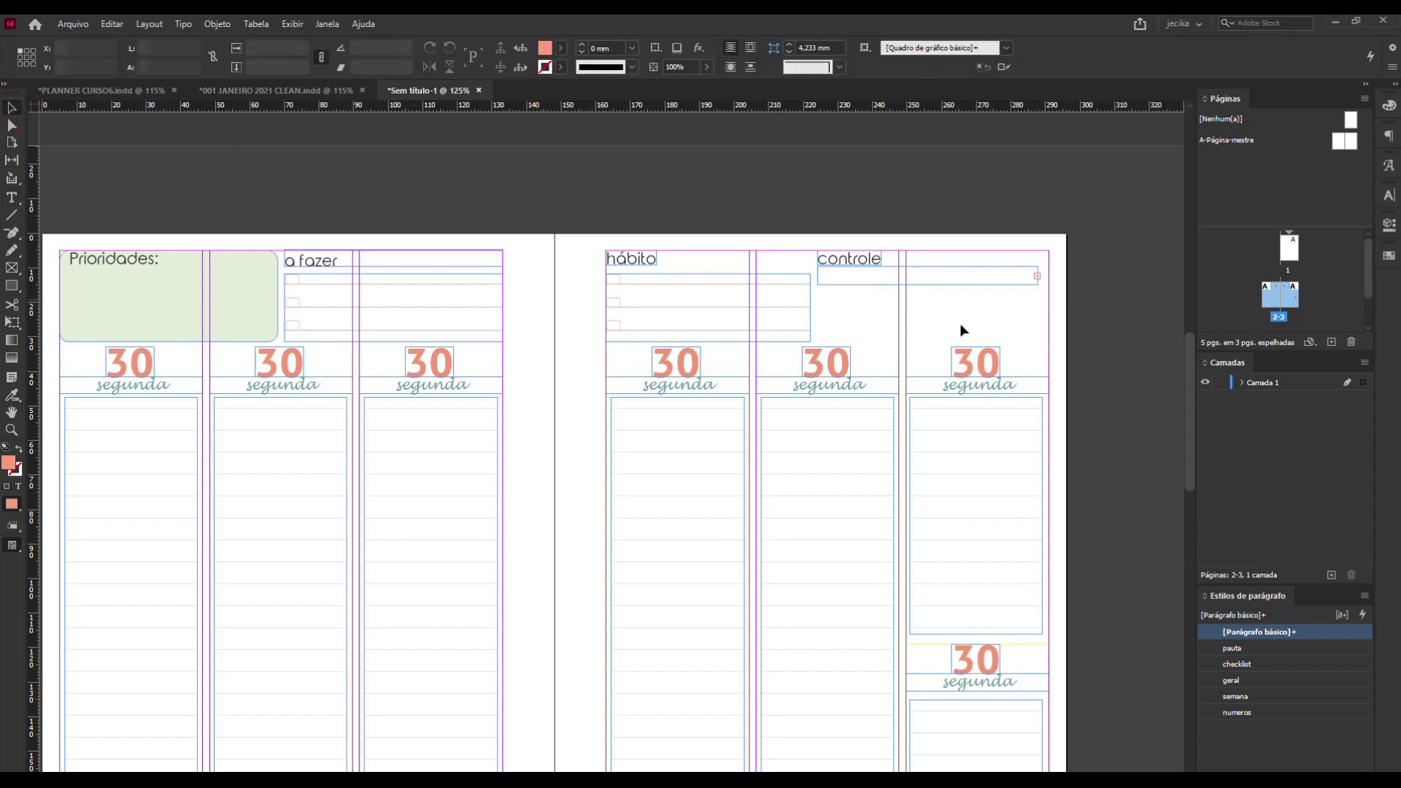
click(995, 282)
drag(926, 284, 927, 297)
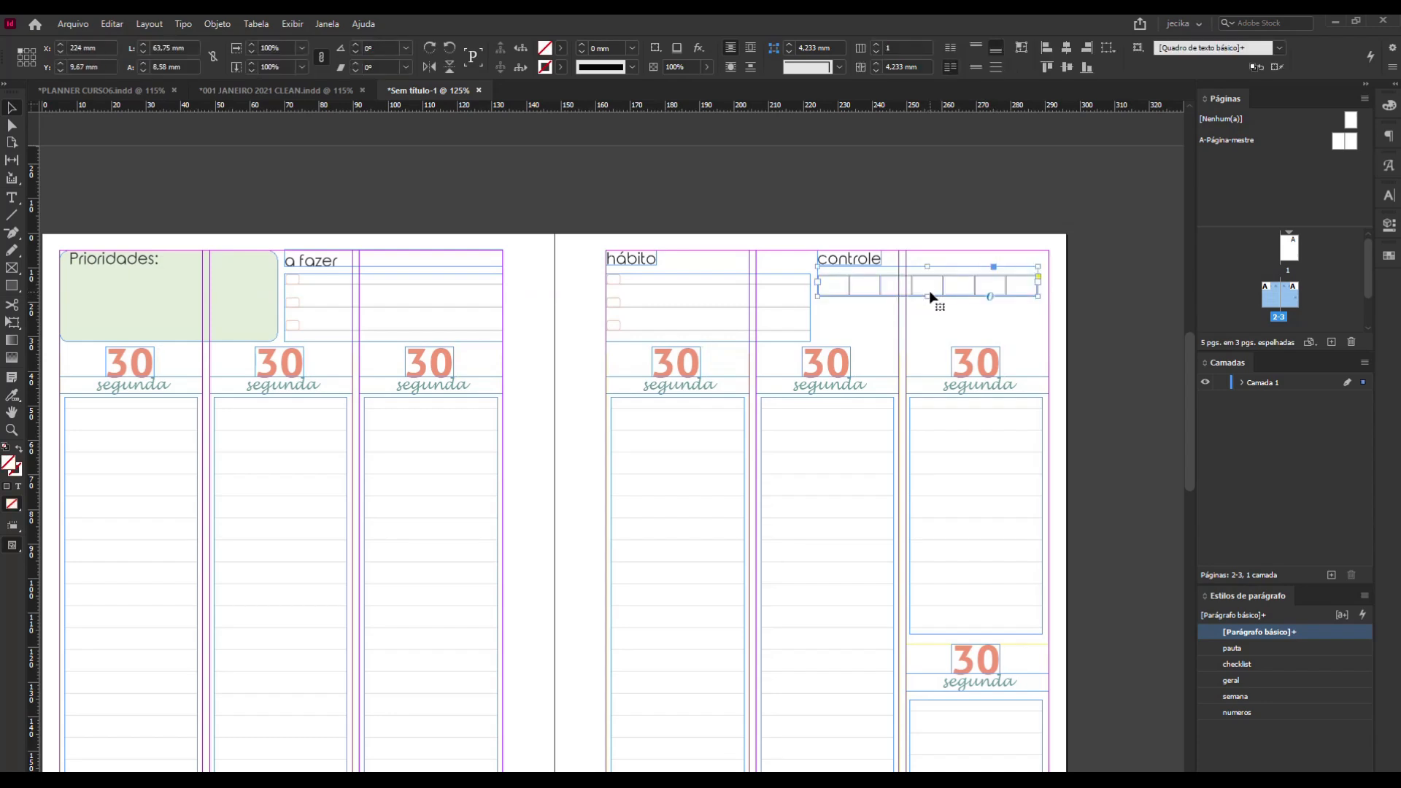
click(976, 49)
drag(928, 297, 928, 292)
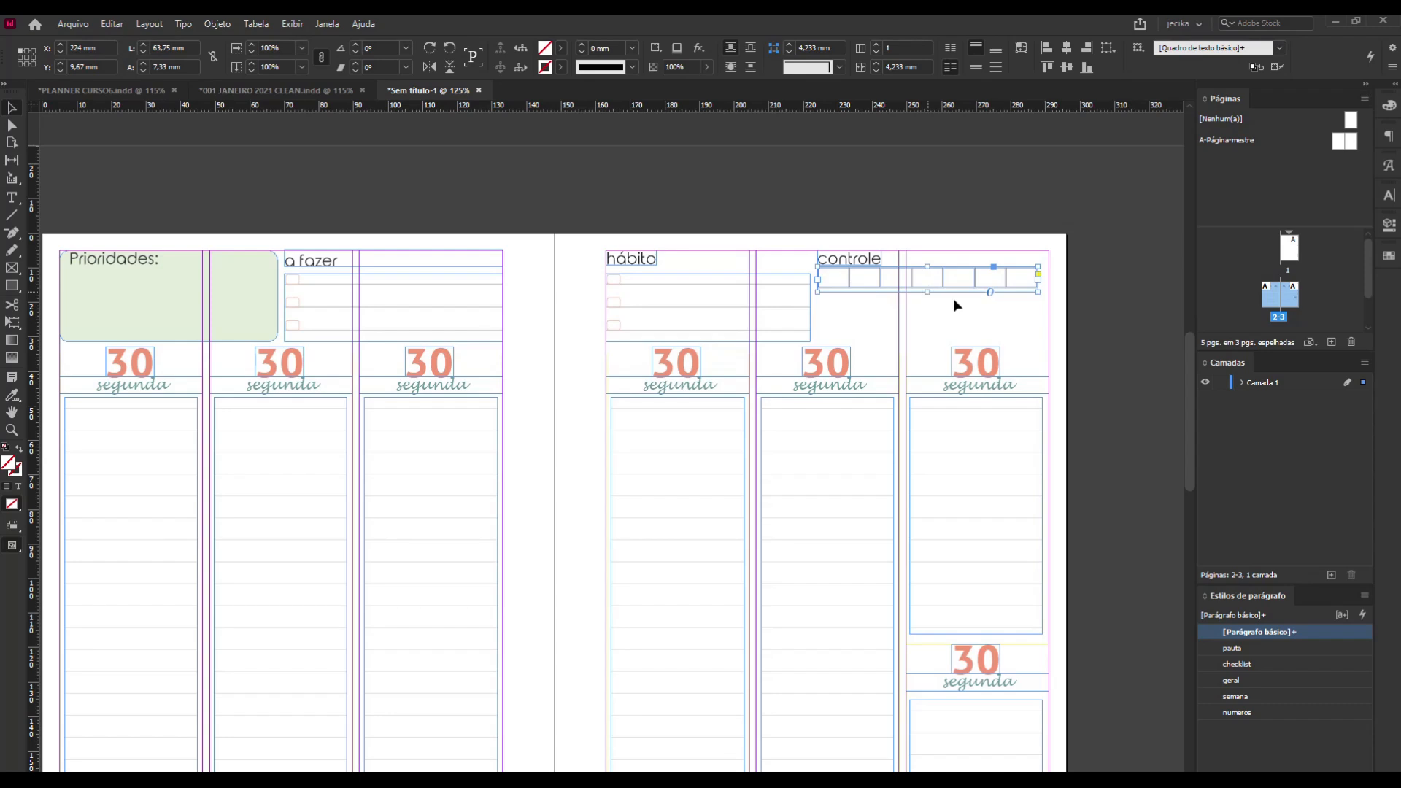
click(1085, 322)
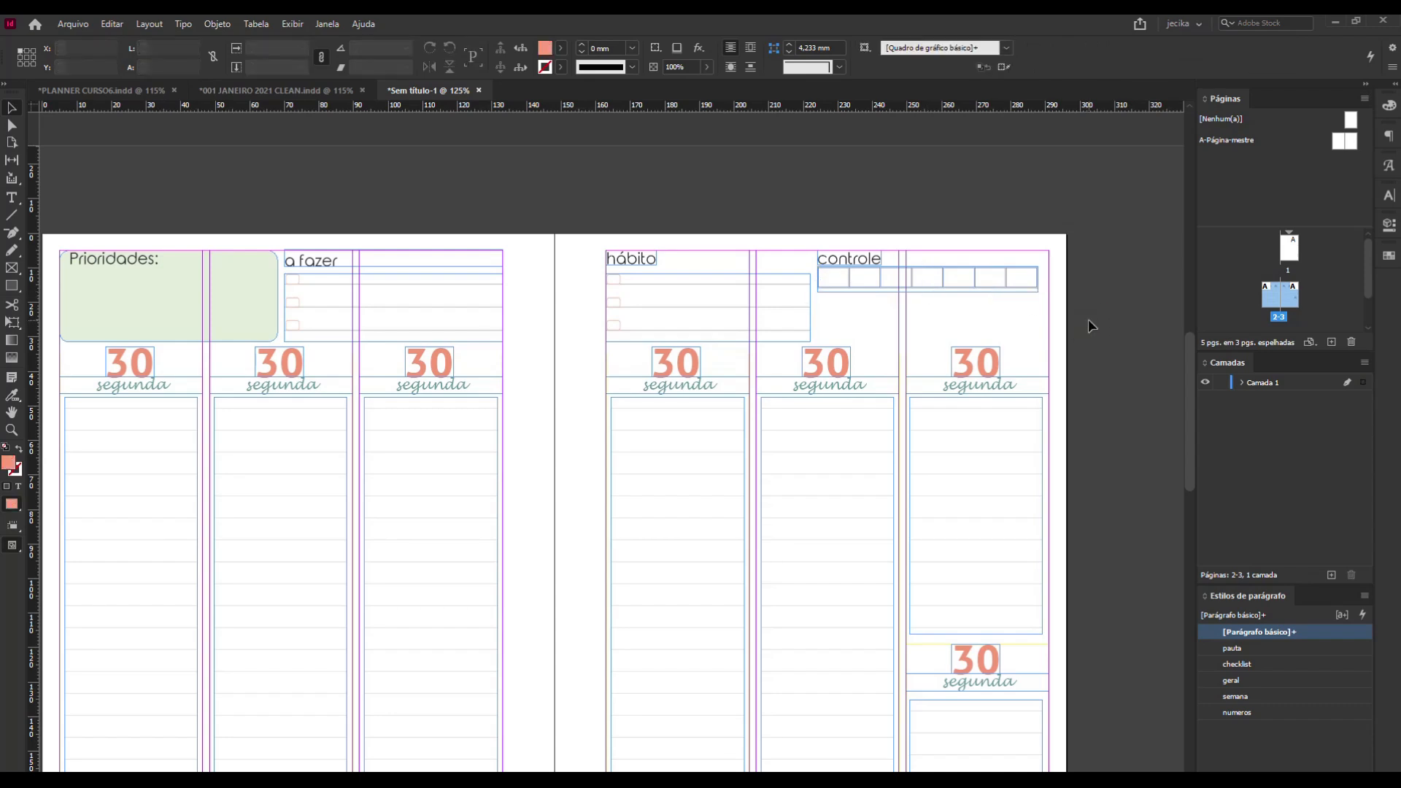
Preview the spread without guides and nudge the hábito checklist frame down to Y 12.5 mm.
key(w)
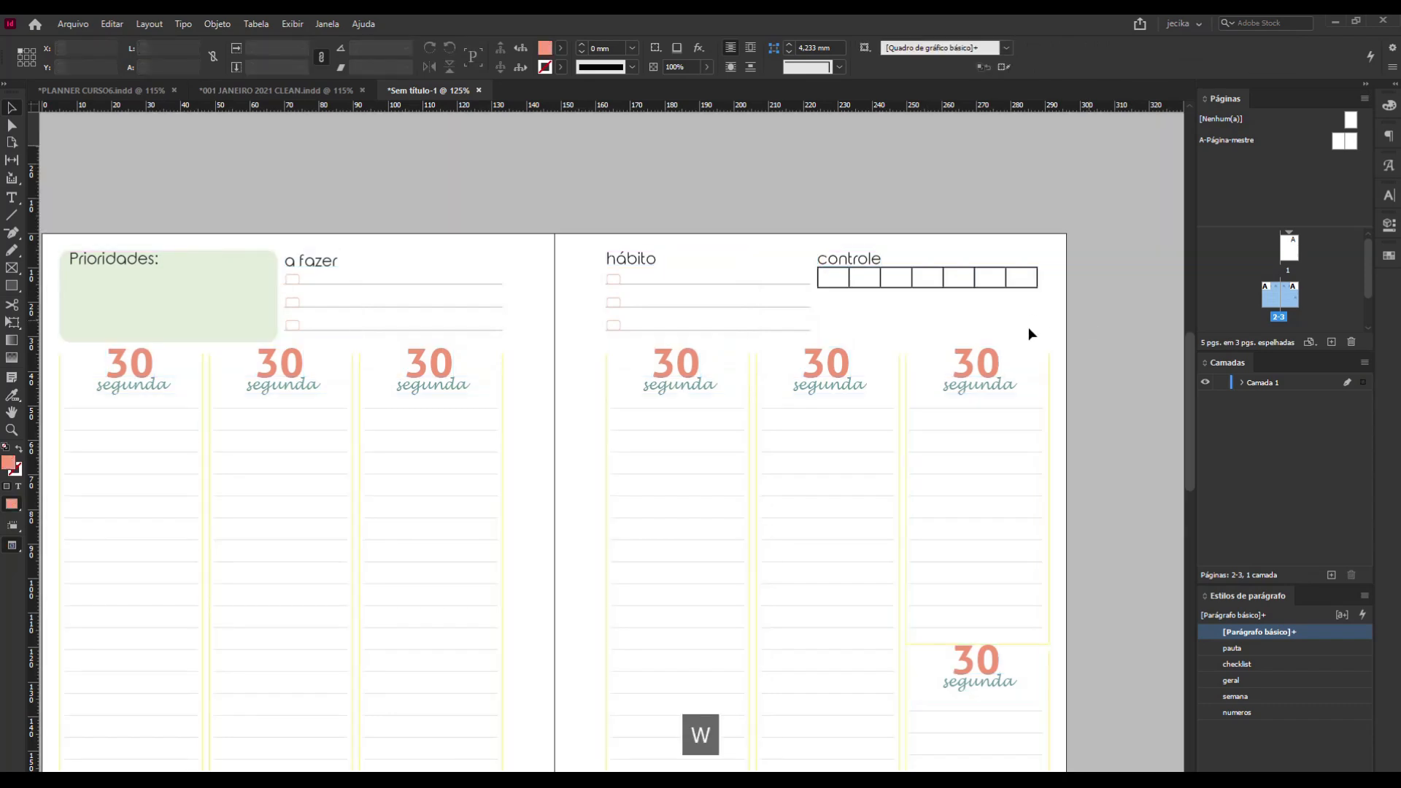
click(681, 307)
key(Down)
key(Down)
key(Down)
key(Down)
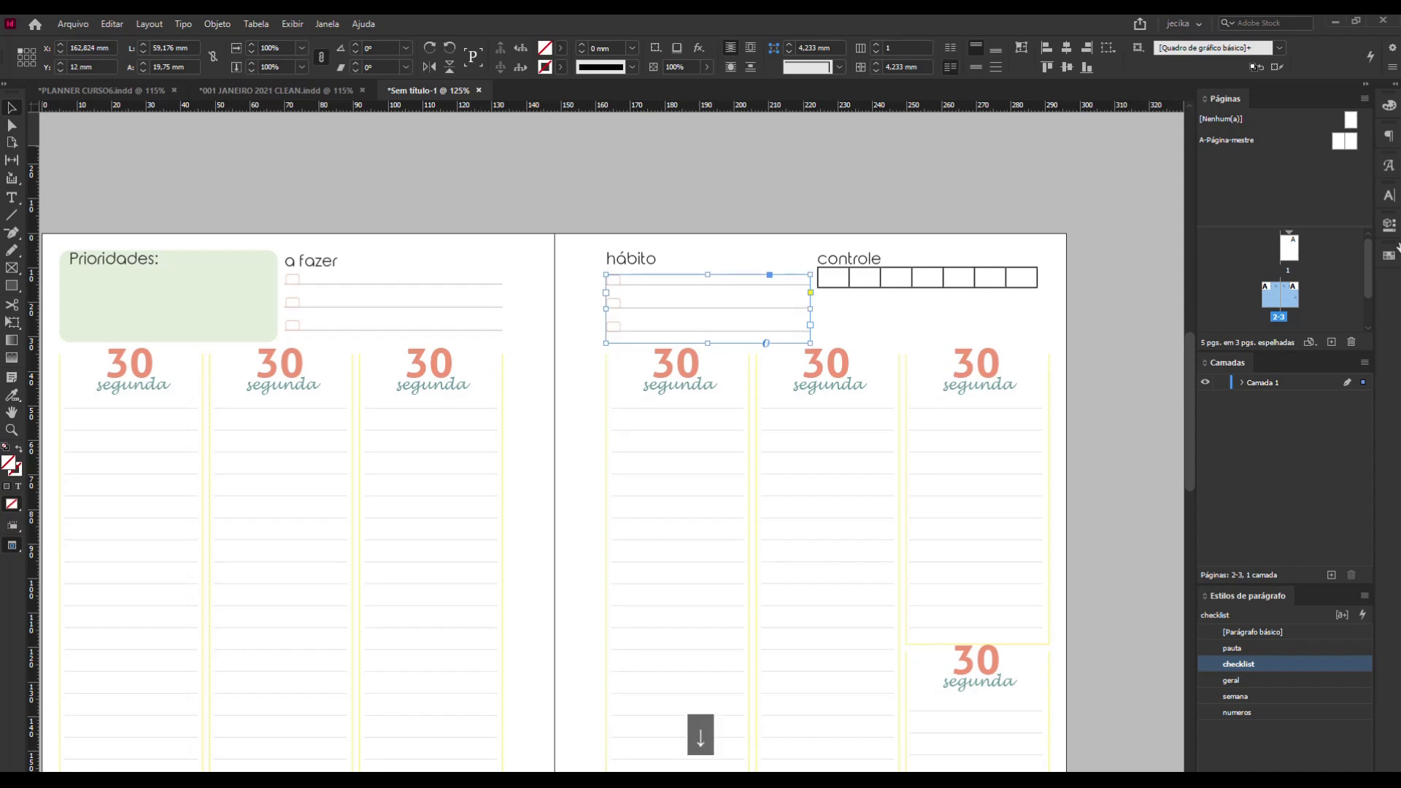
key(Up)
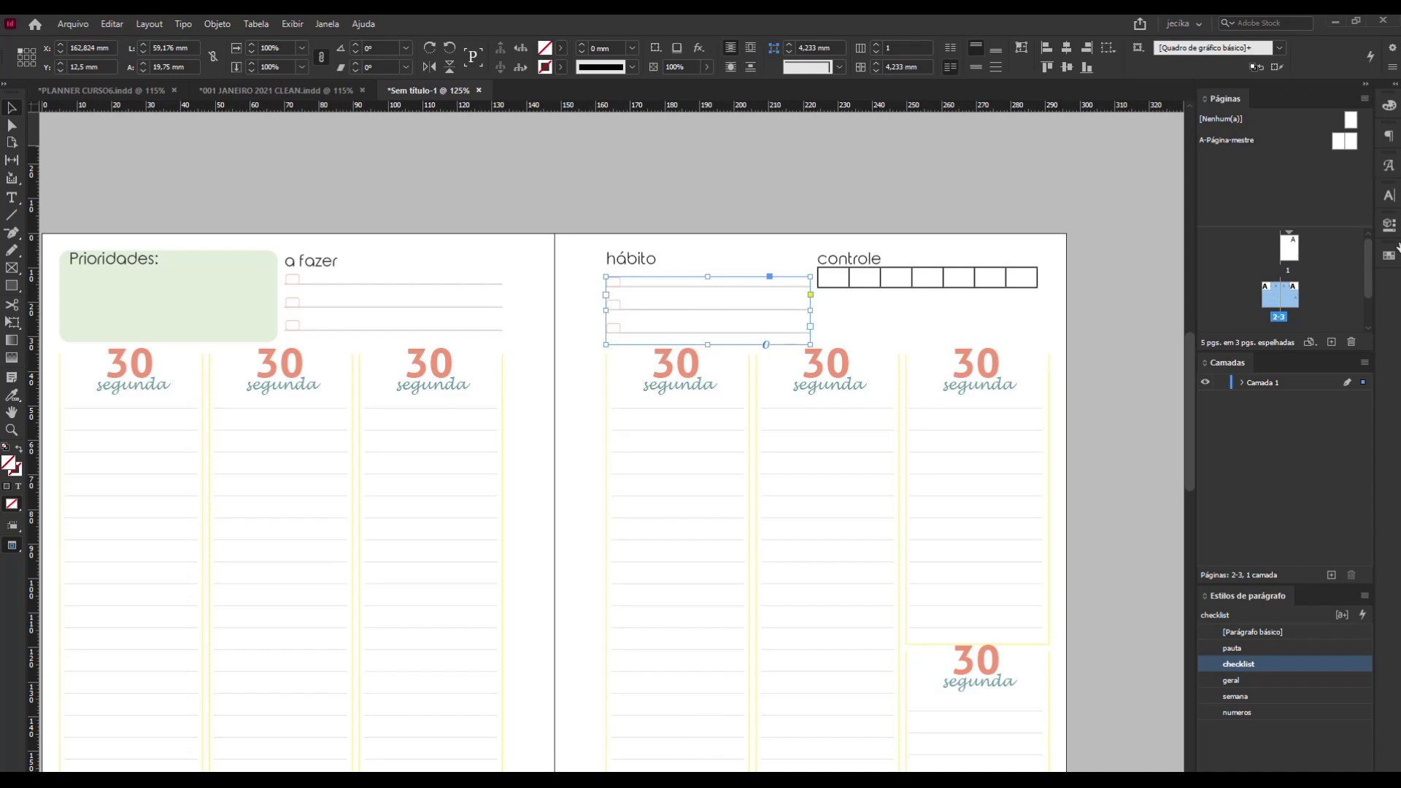
Nudge the a fazer checklist frame down to Y 12.25 mm.
click(470, 297)
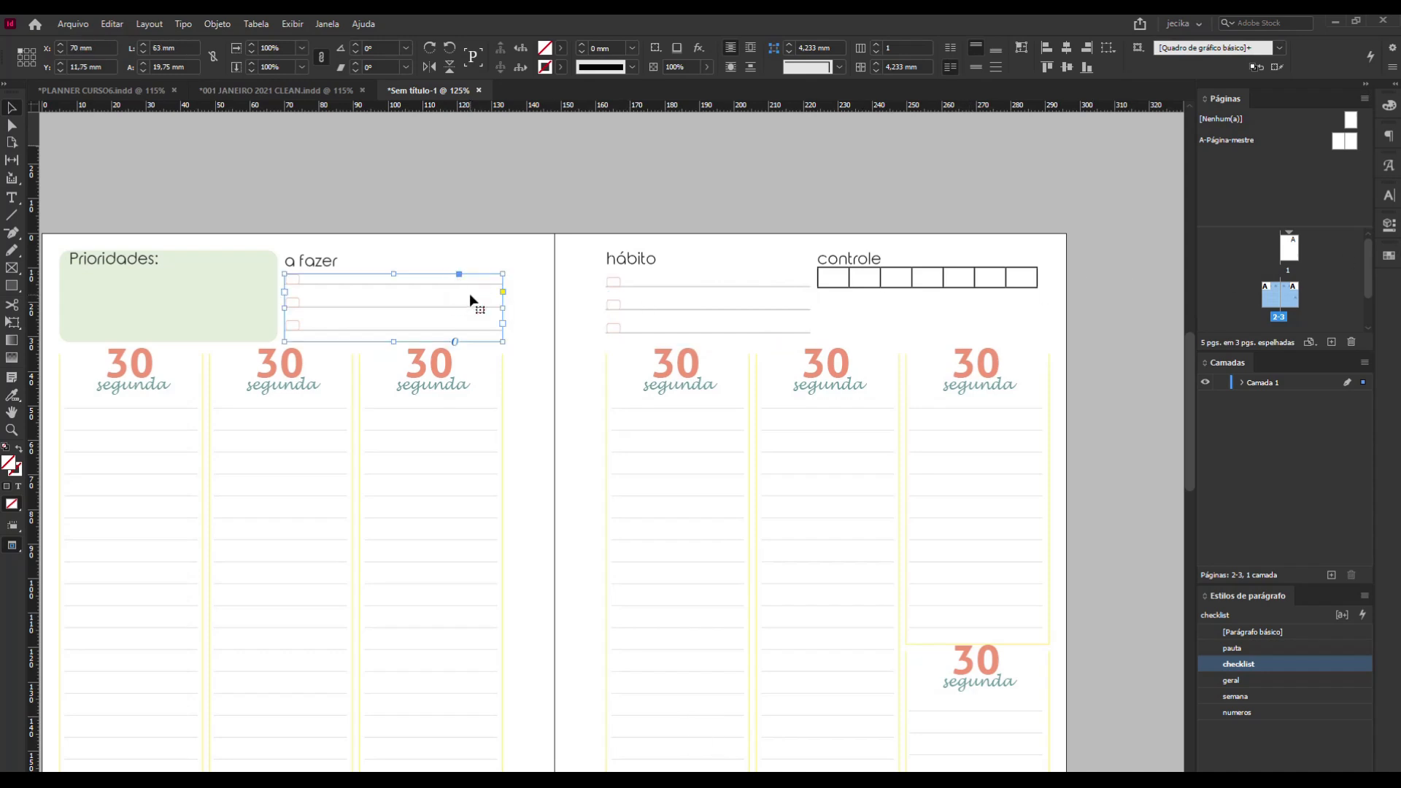
key(Down)
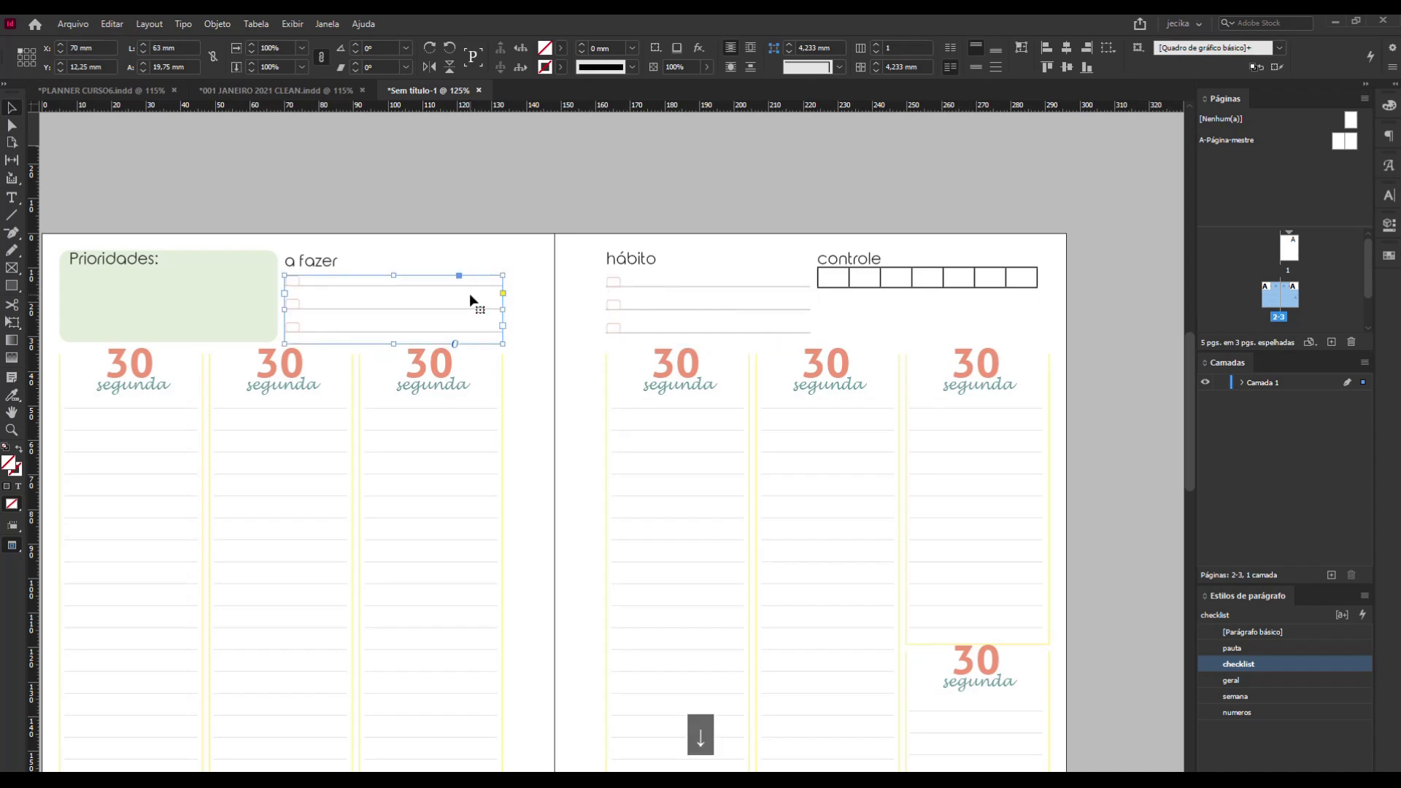
click(612, 200)
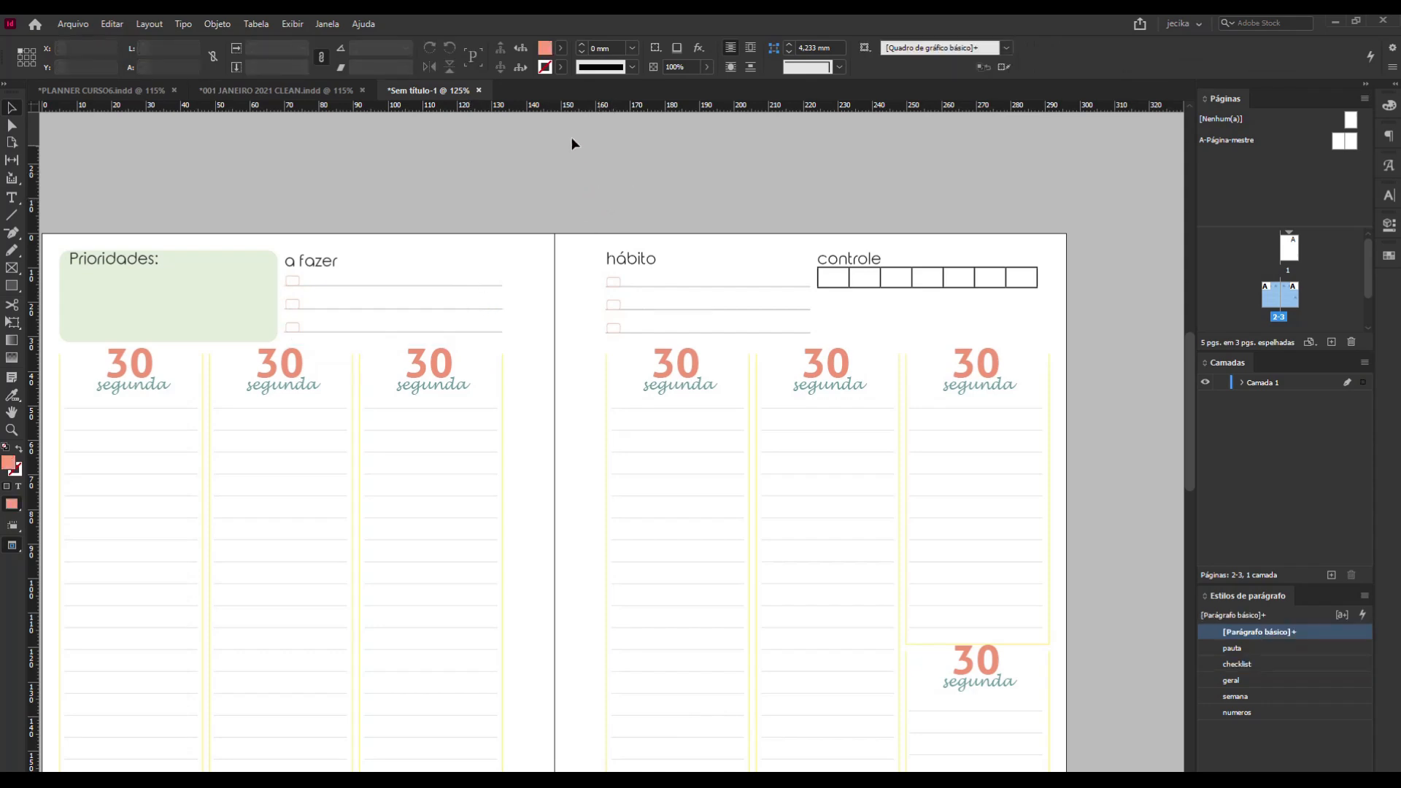
Compare the first checklist line across both pages using temporary horizontal guides at about 15.25 and 15.5 mm, and delete the guides.
drag(553, 114, 551, 287)
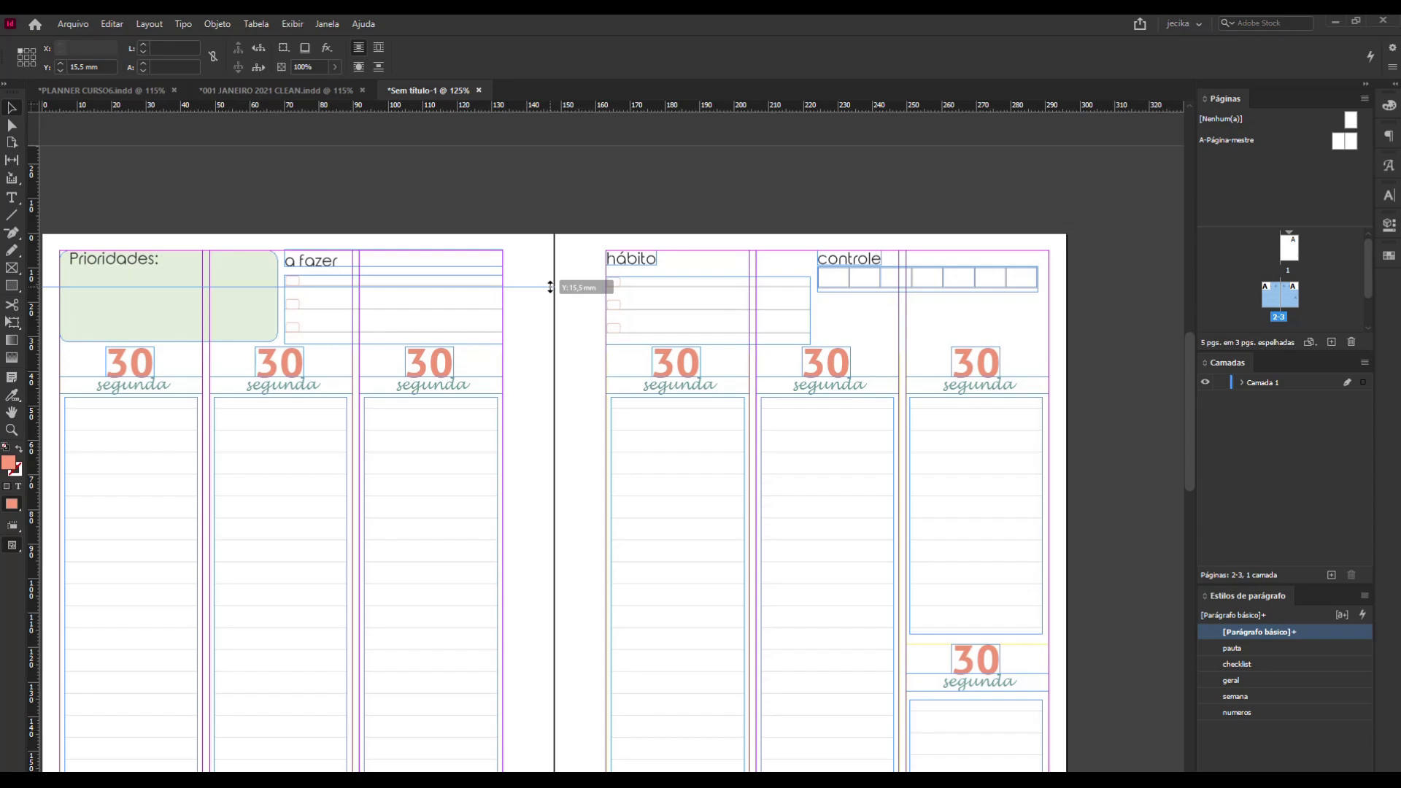
drag(551, 288, 608, 287)
drag(502, 107, 528, 286)
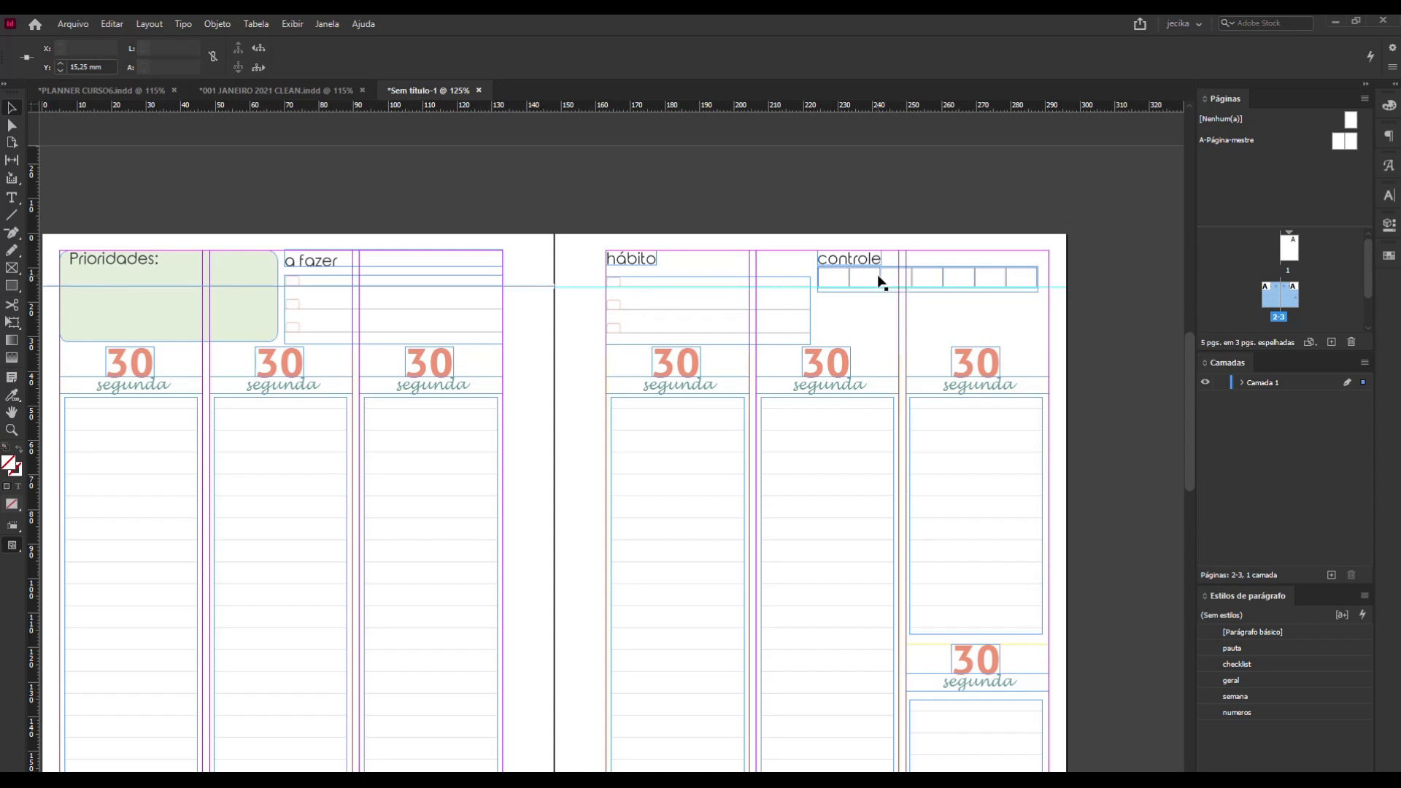
click(550, 194)
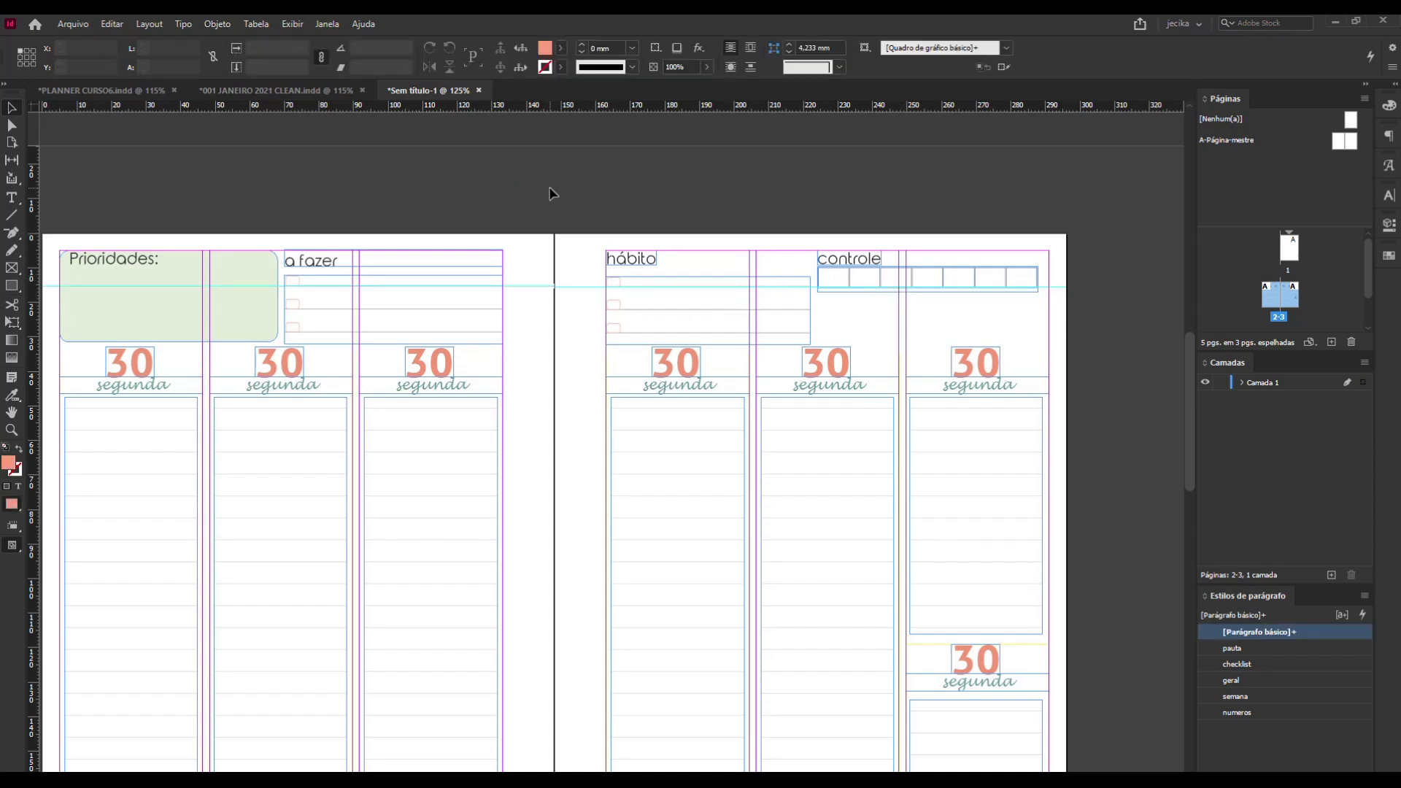
drag(542, 191, 579, 343)
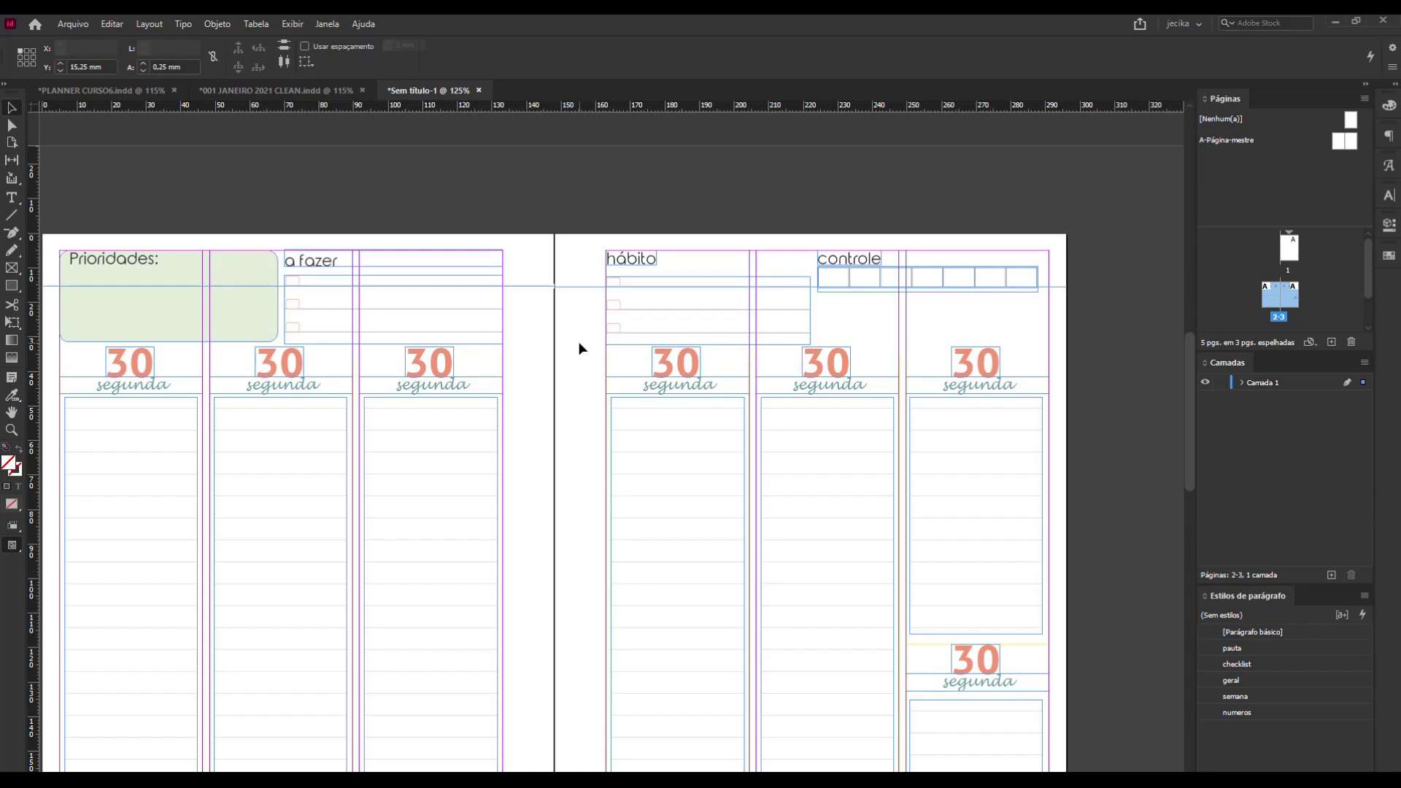
key(Delete)
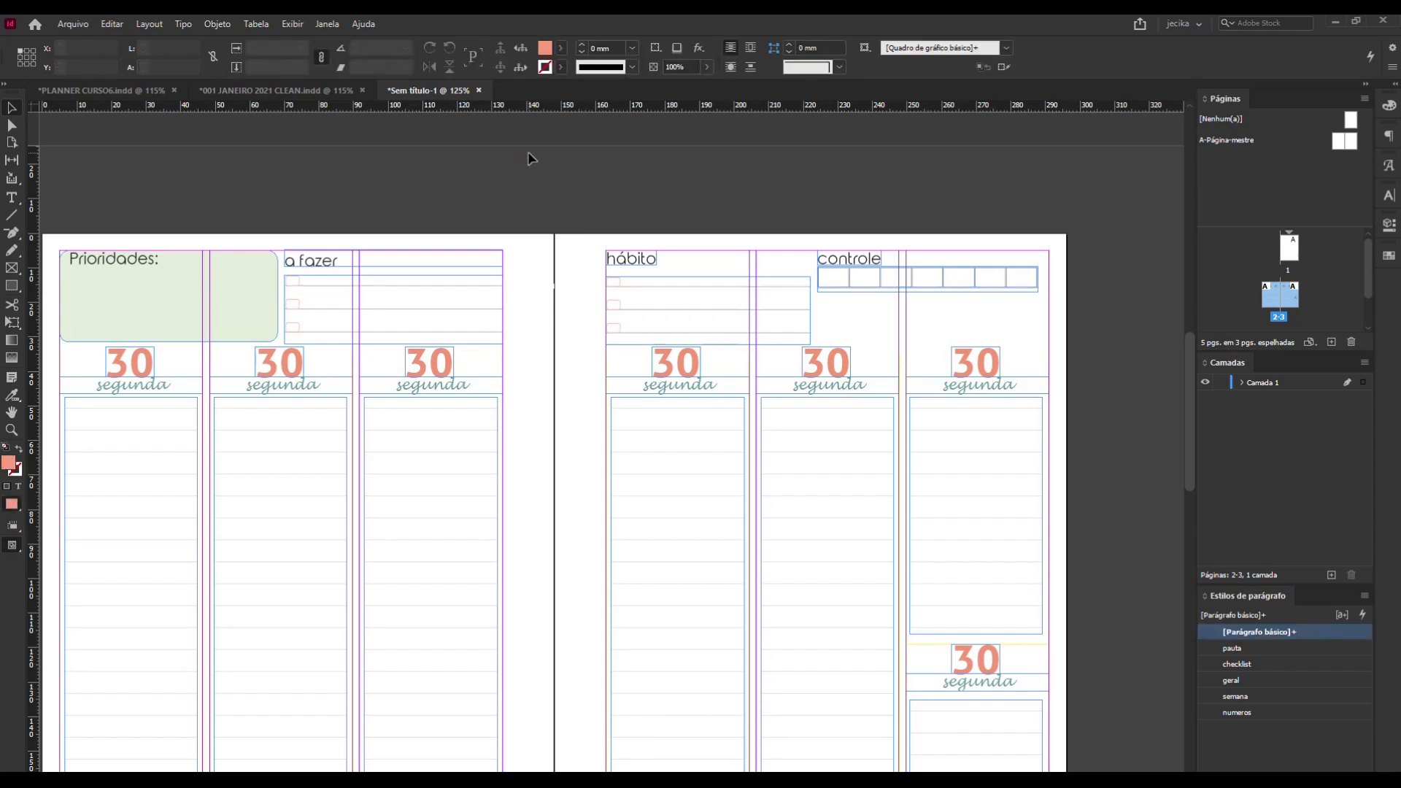
Set the stroke of all cell borders in the controle table to 0 mm.
key(w)
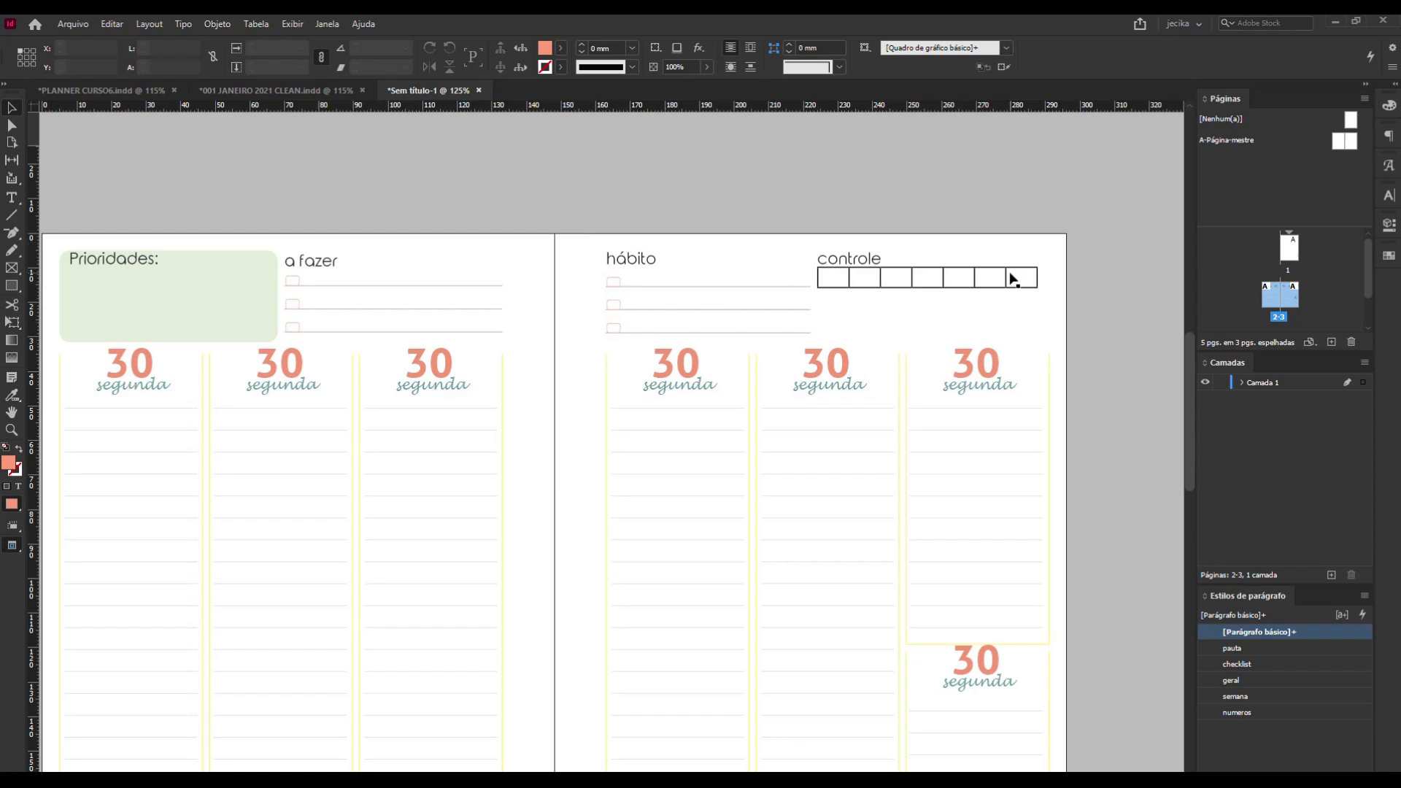
double_click(832, 278)
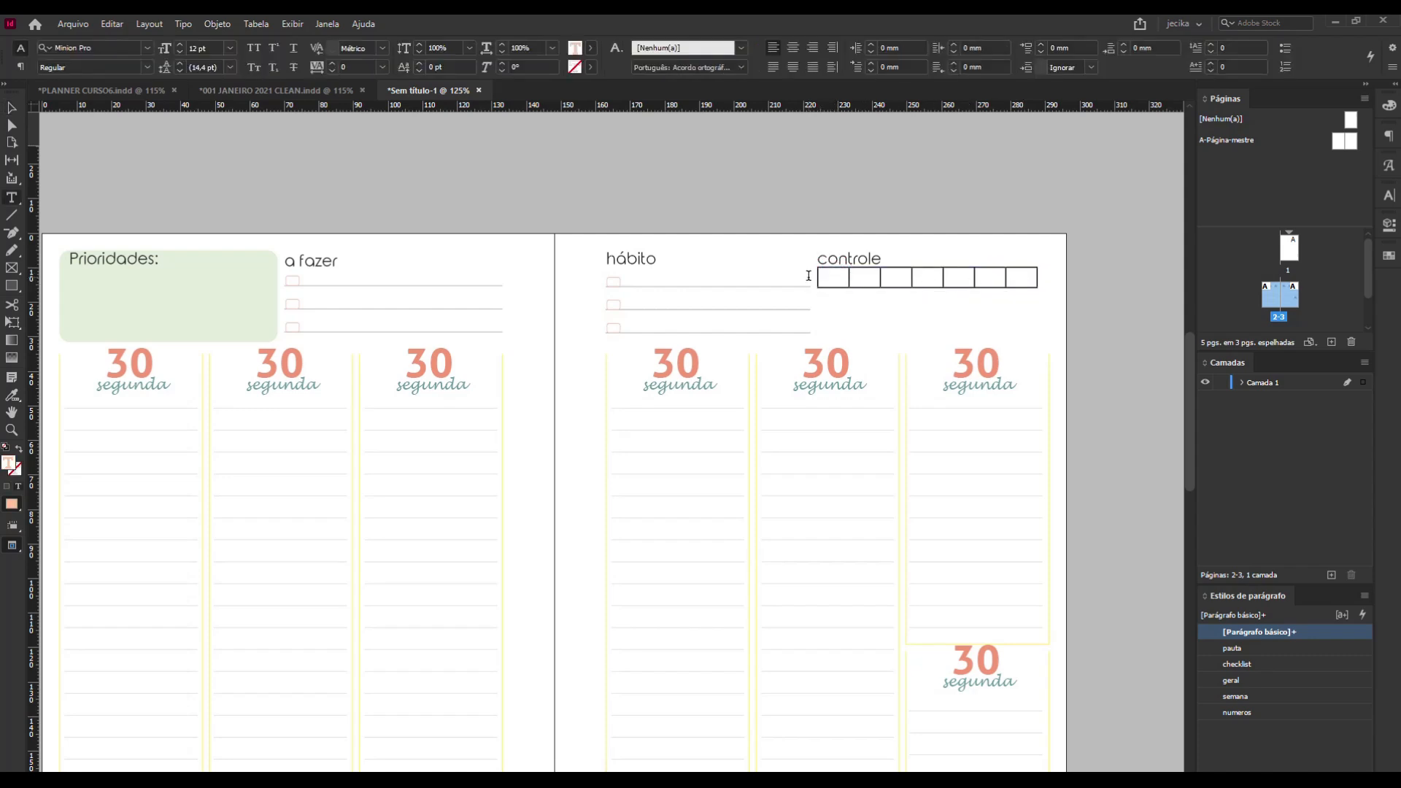
click(811, 279)
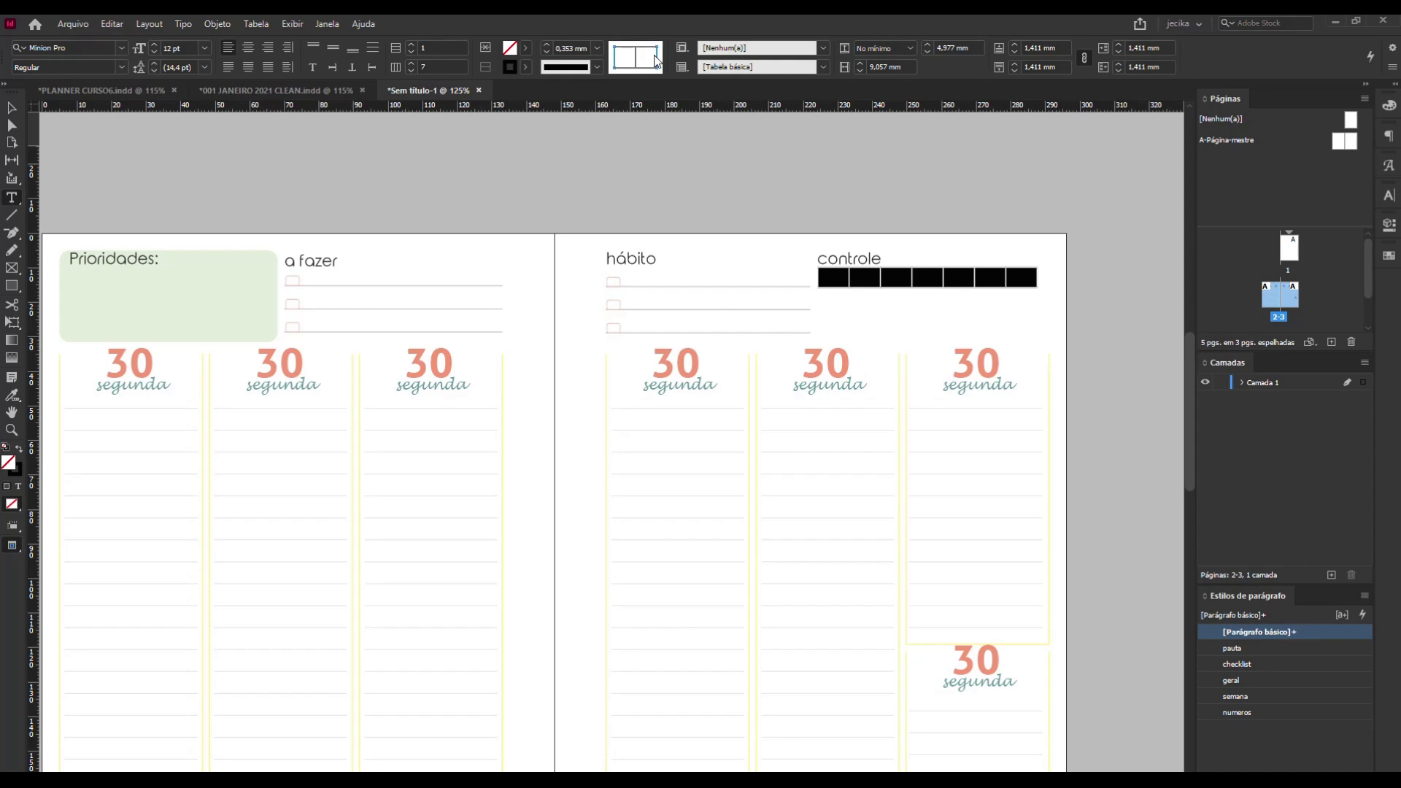
click(635, 59)
click(628, 47)
click(597, 48)
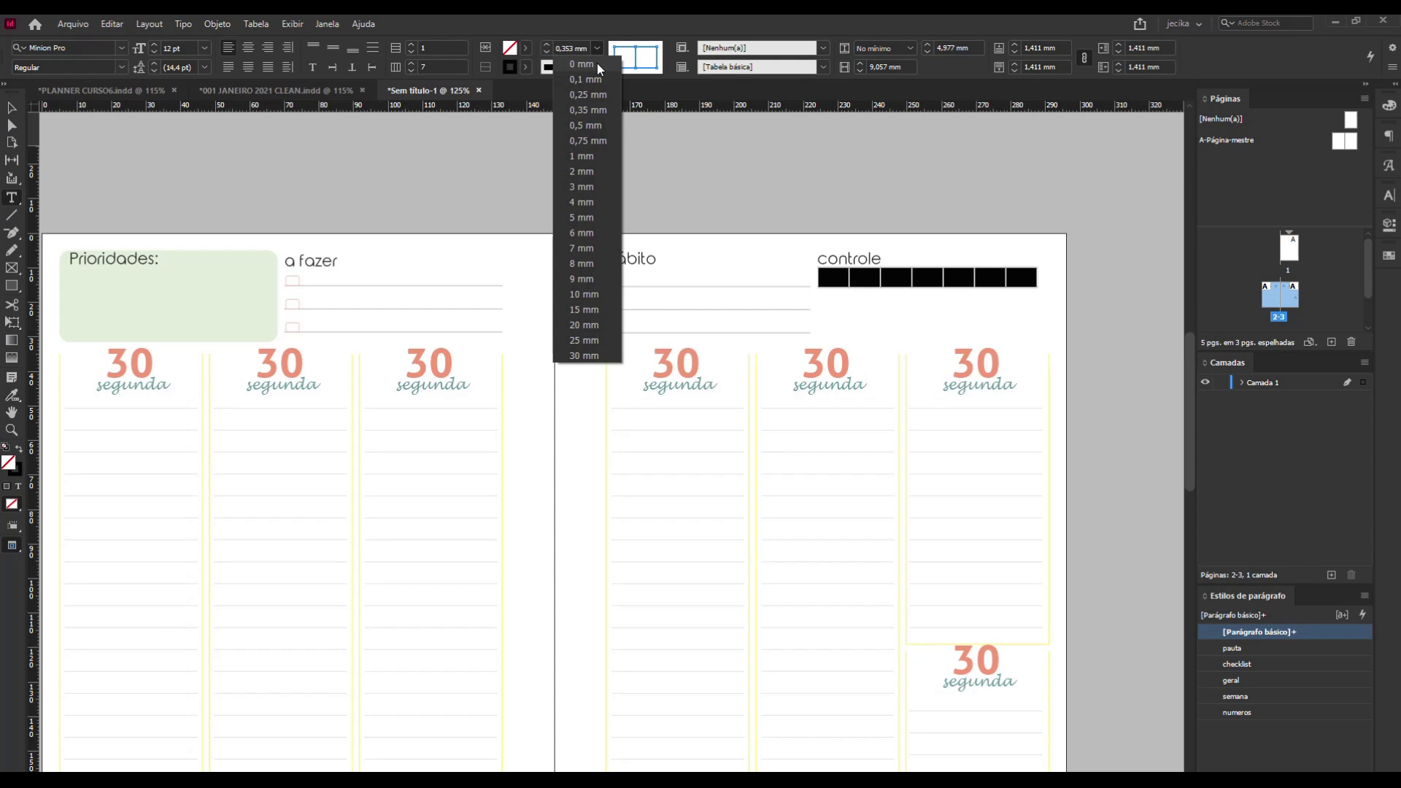
click(597, 62)
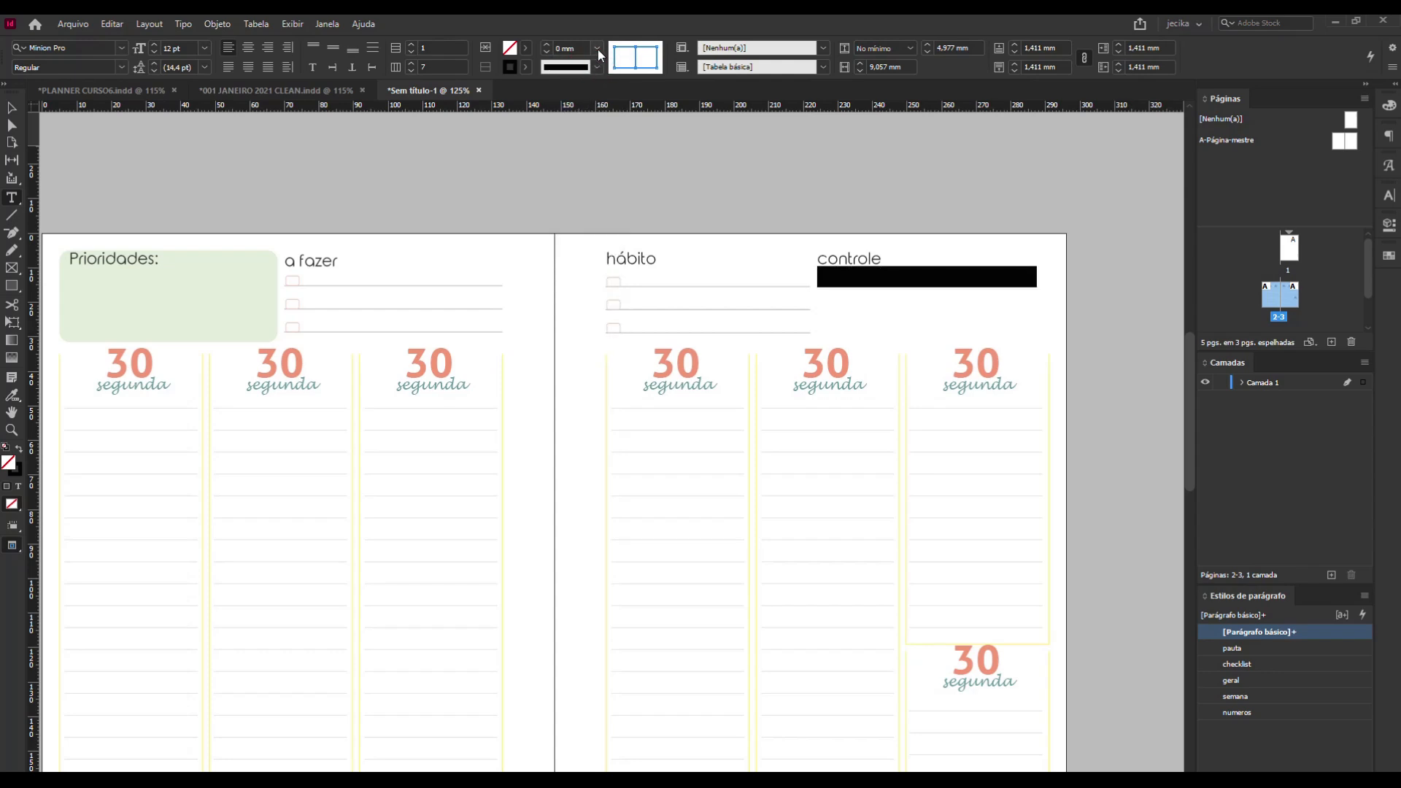
click(598, 49)
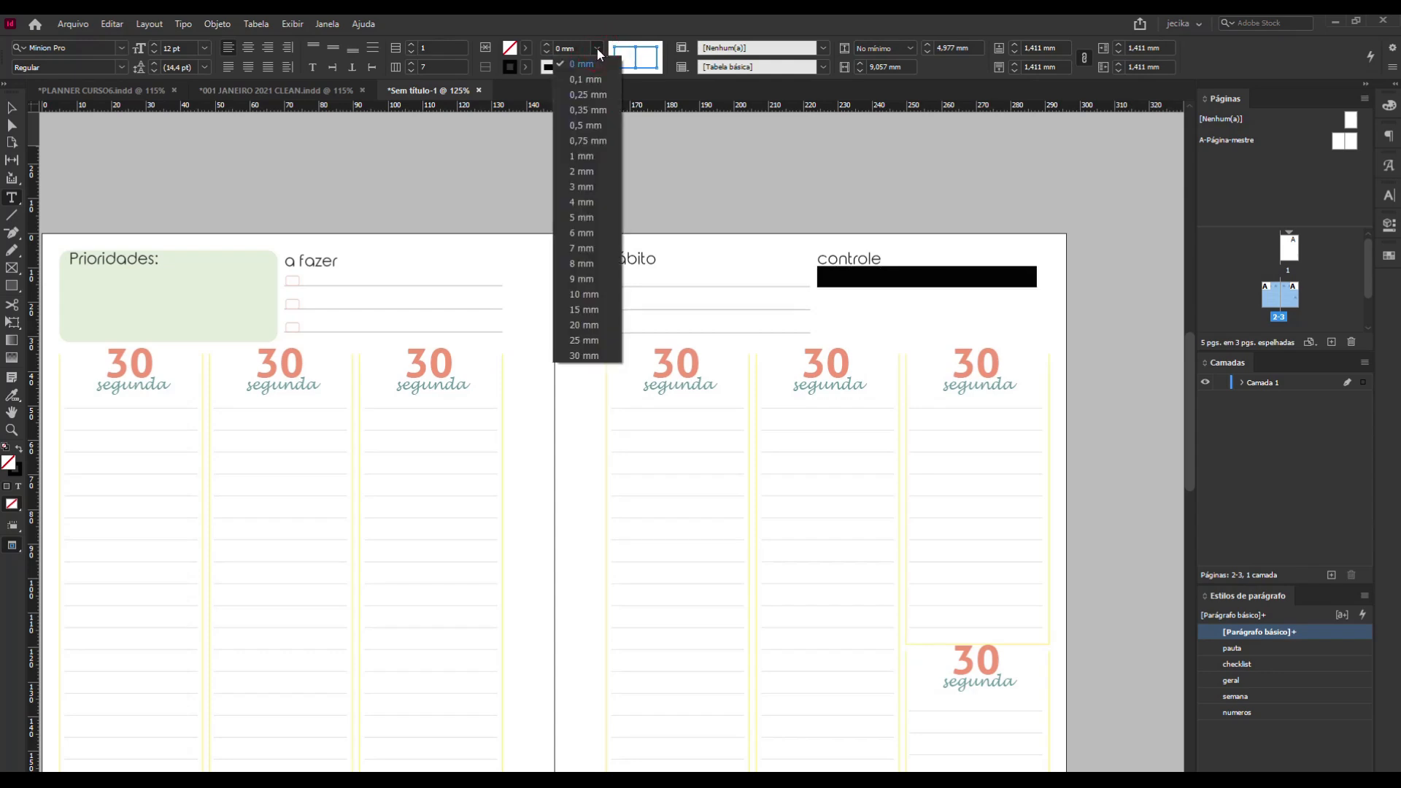
click(12, 108)
key(ctrl+z)
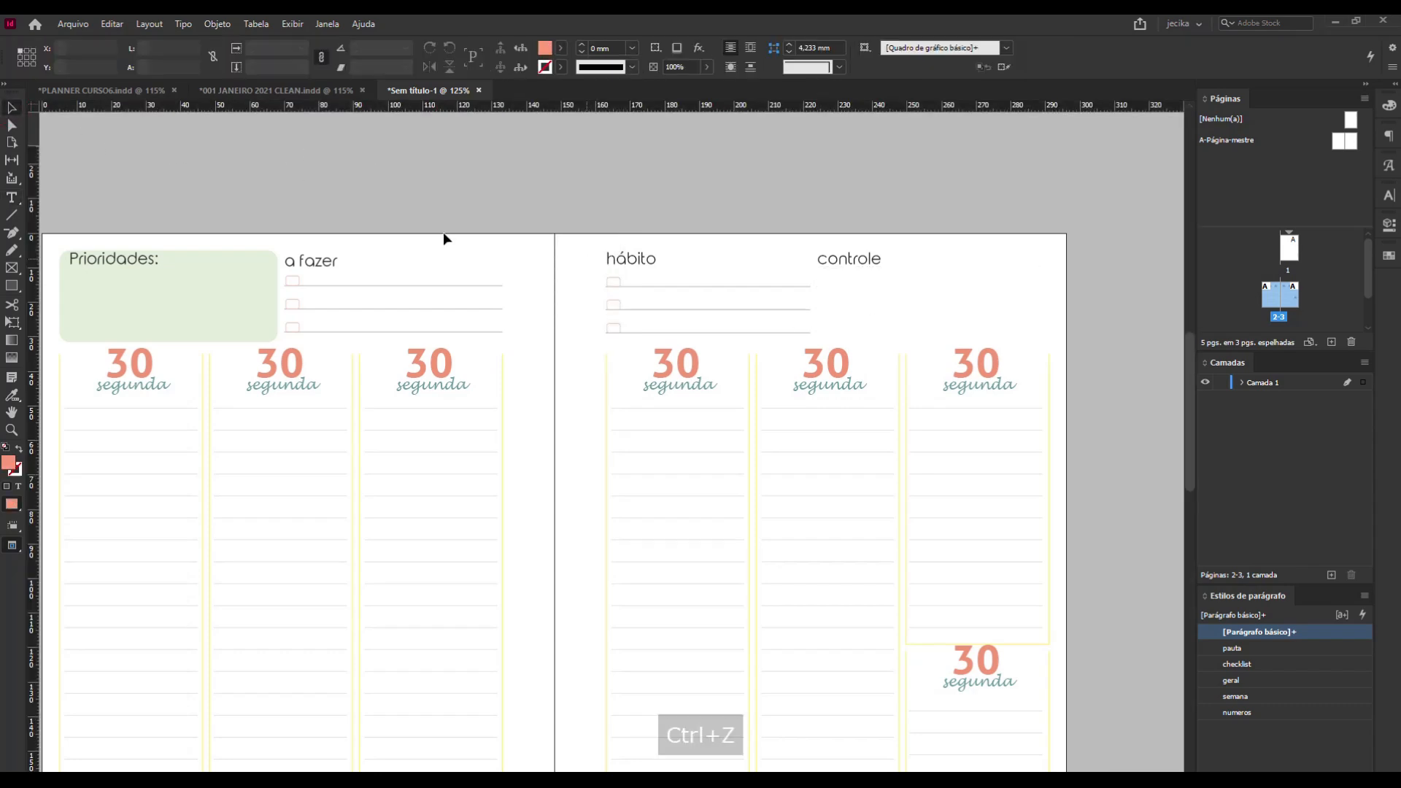
Fill the seven cells of the controle table with the weekday initials S, T, Q, Q, S, S and D.
click(12, 197)
click(828, 282)
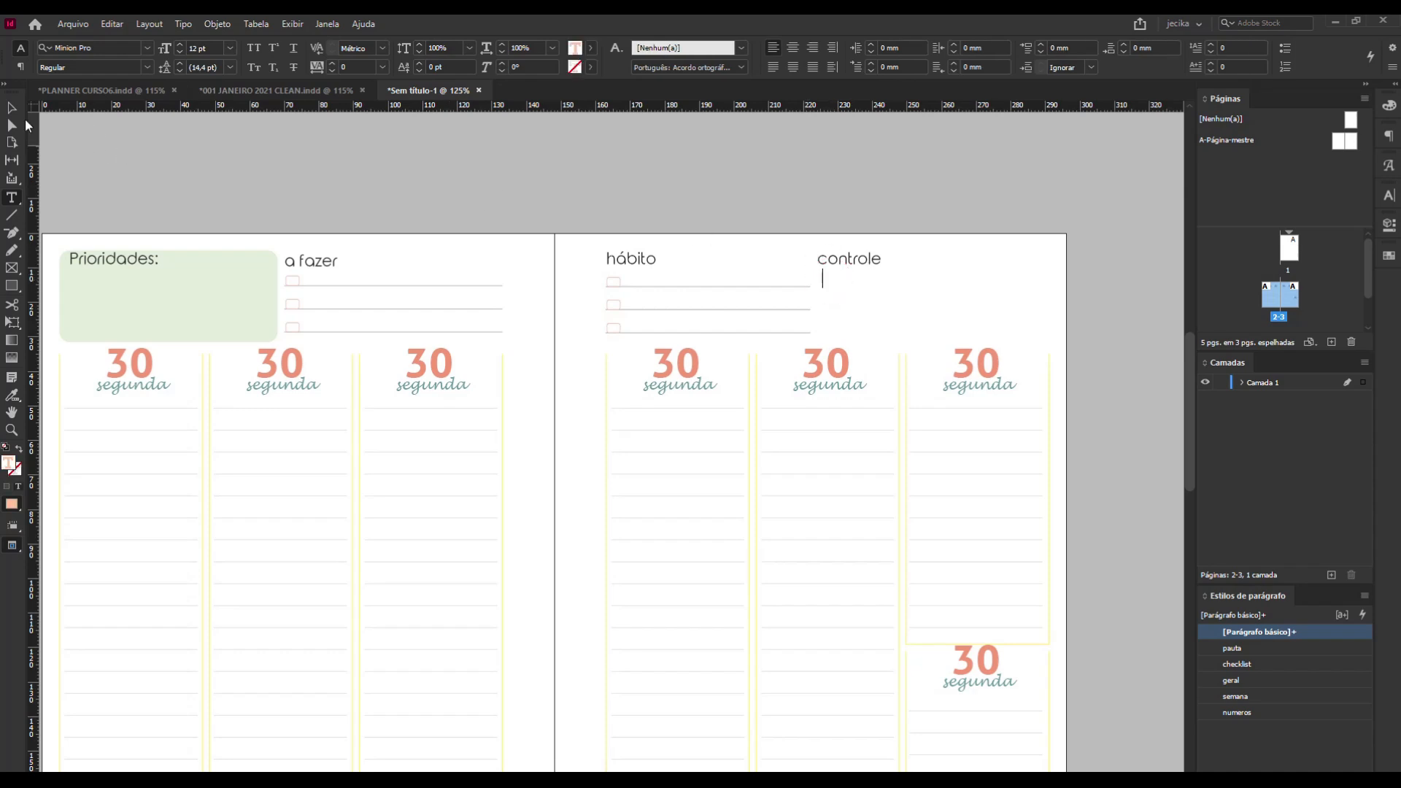
key(Escape)
key(w)
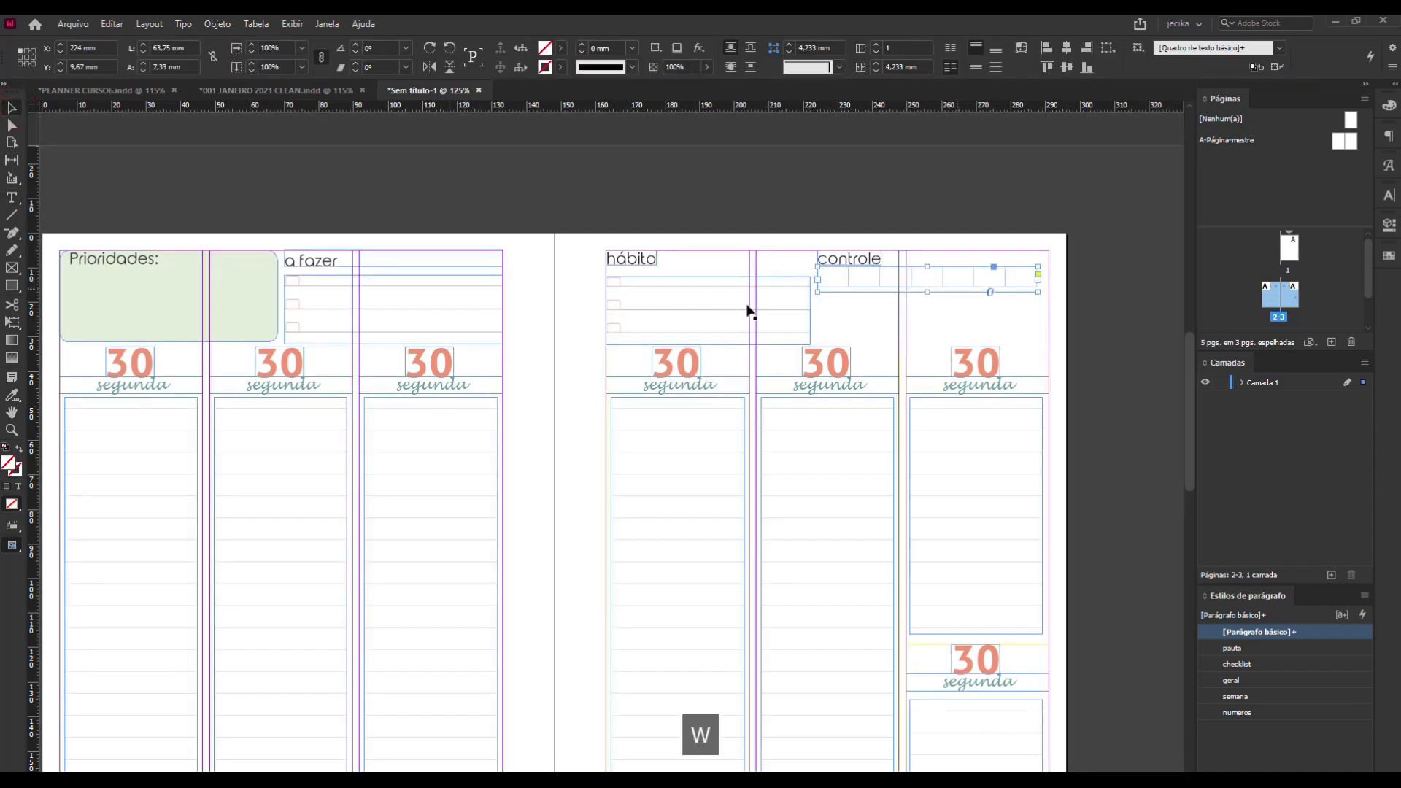
click(12, 199)
click(834, 278)
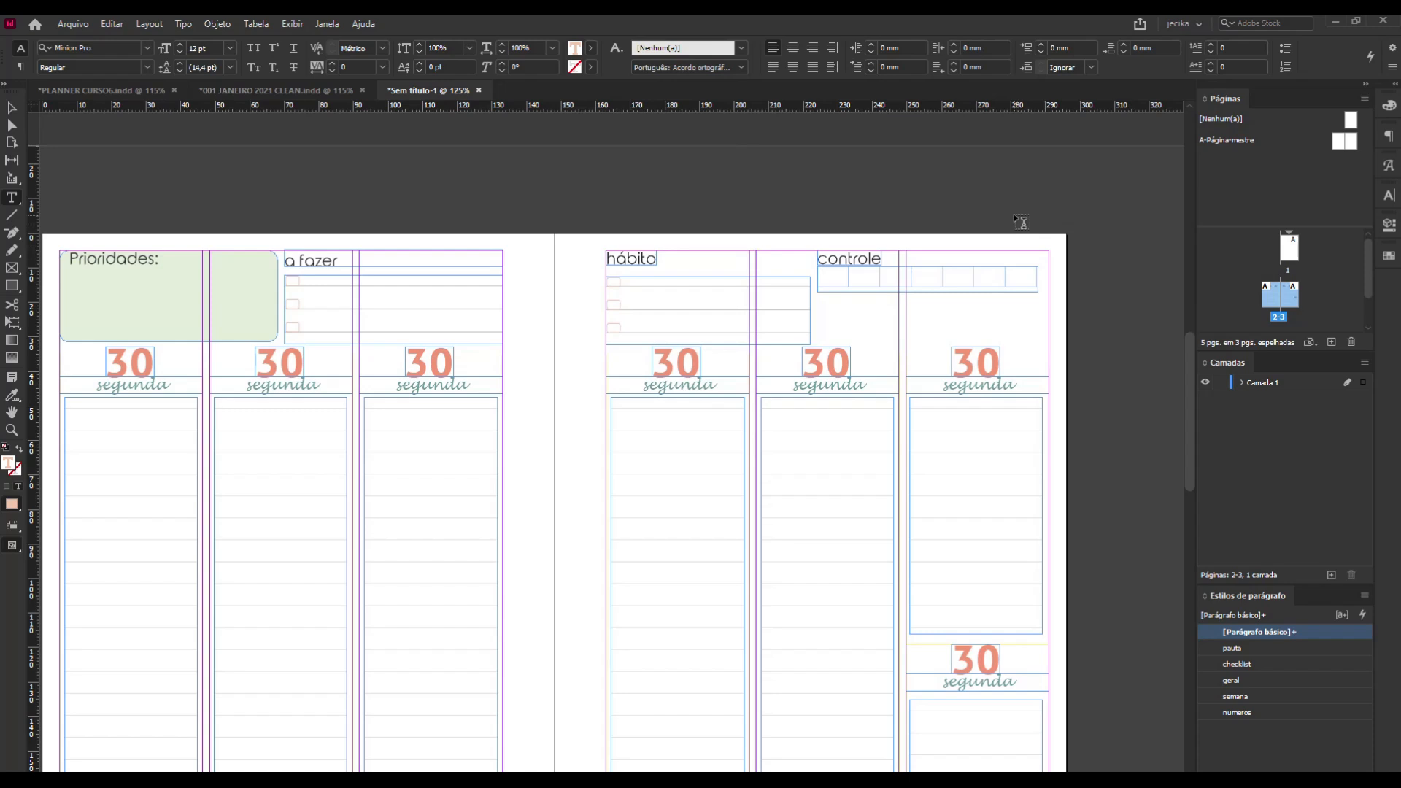
key(5)
key(Caps_Lock)
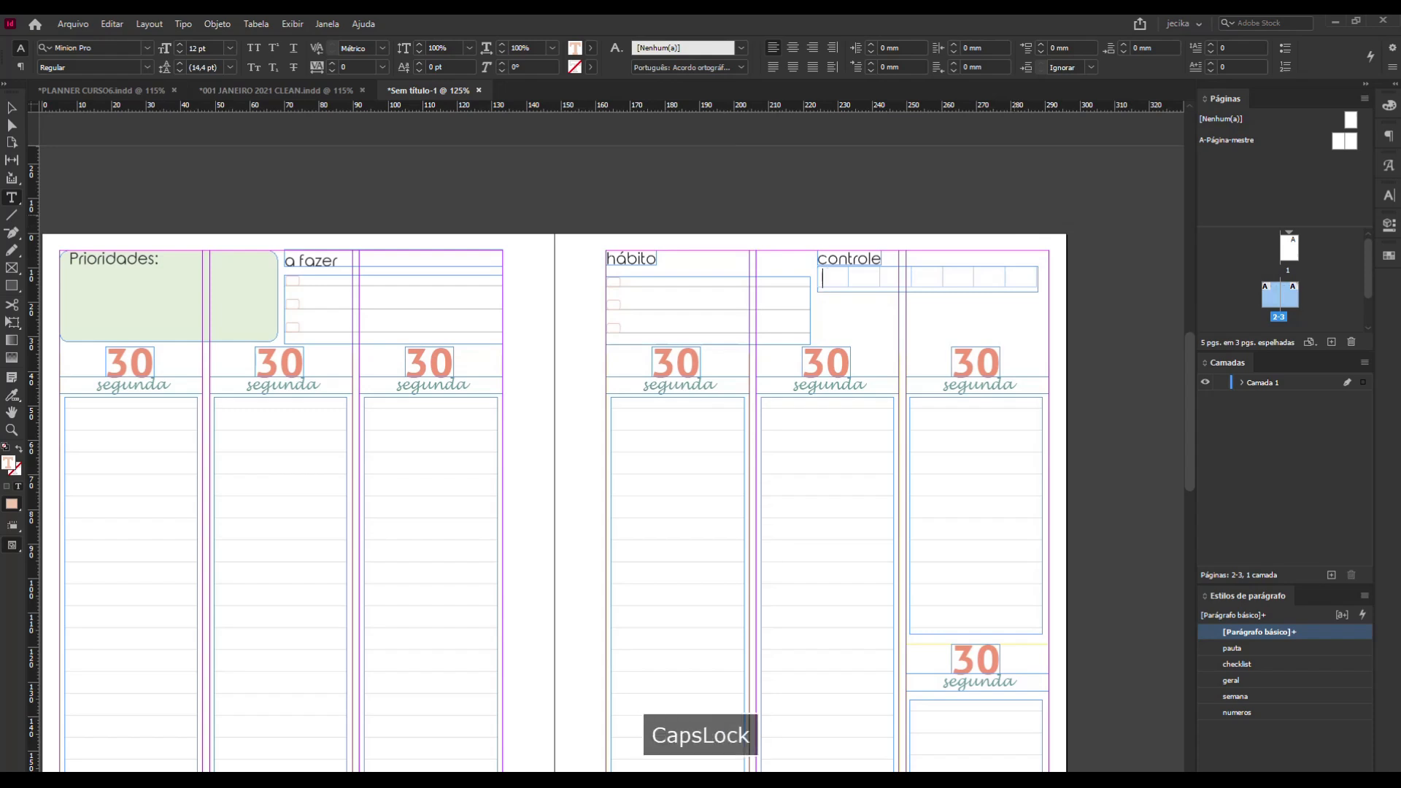
text(S)
key(Right)
text(T )
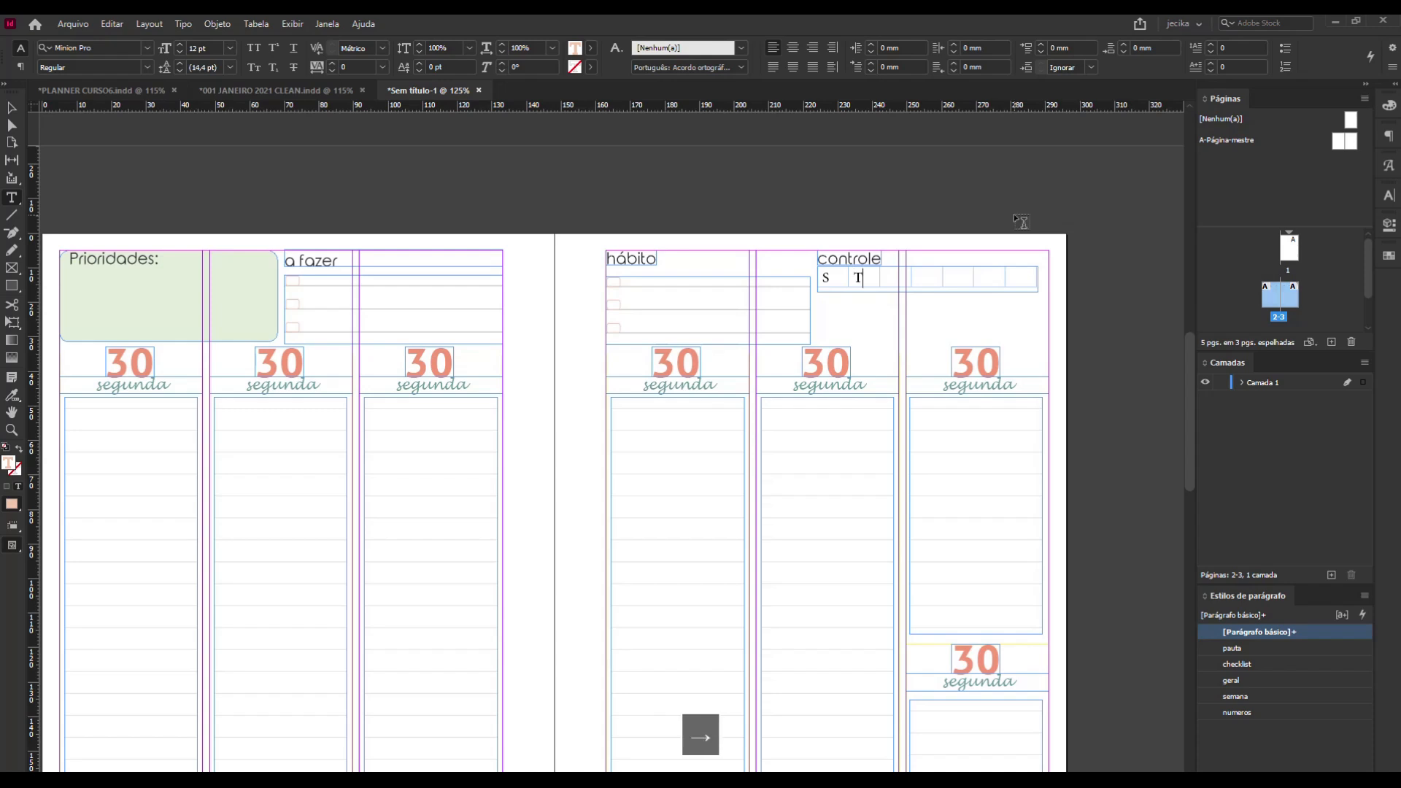
text(Q)
key(Right)
text(Q)
key(Right)
text(S)
key(Right)
text(S)
key(Right)
text(D)
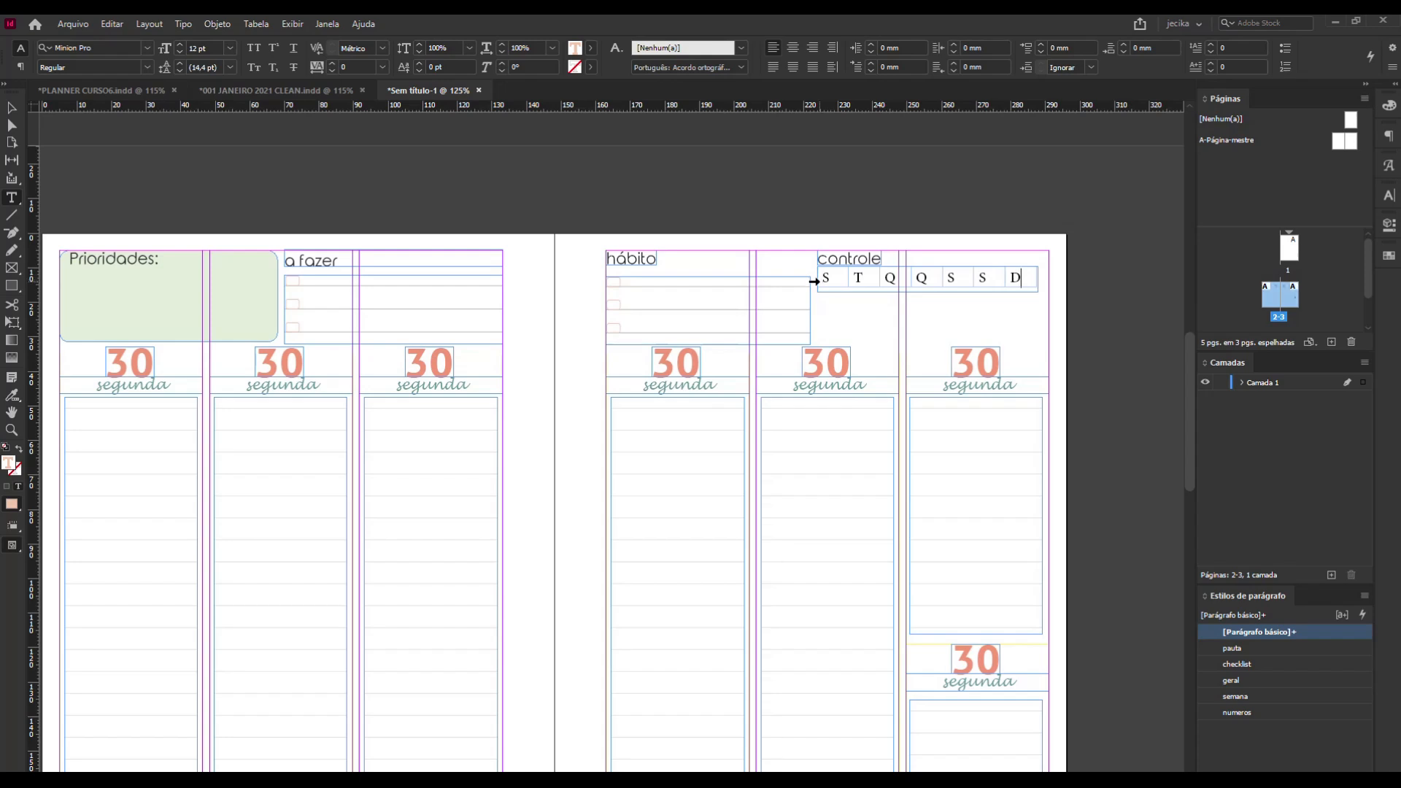
Center the weekday initials in the controle table row and set their font to Rounded Elegance.
click(814, 281)
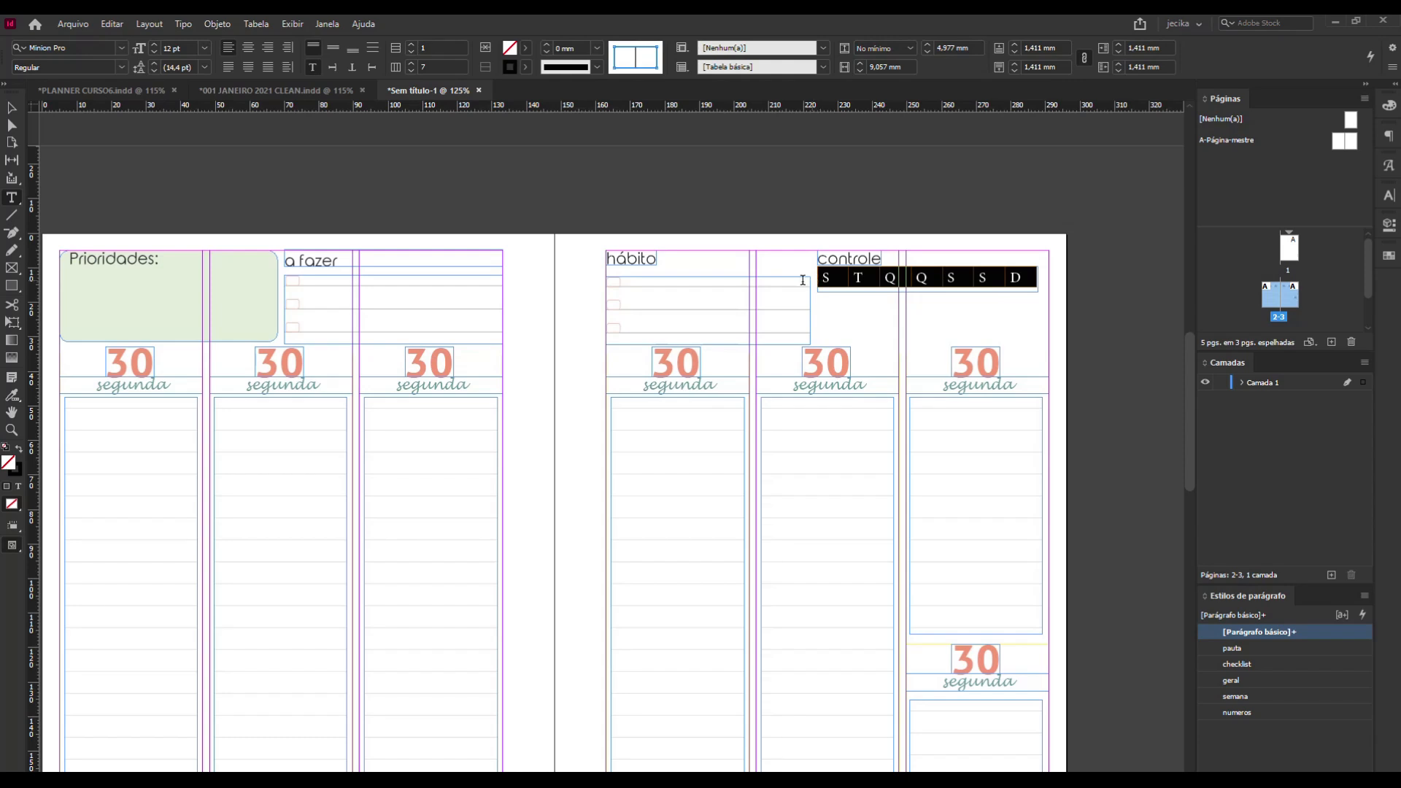
click(249, 49)
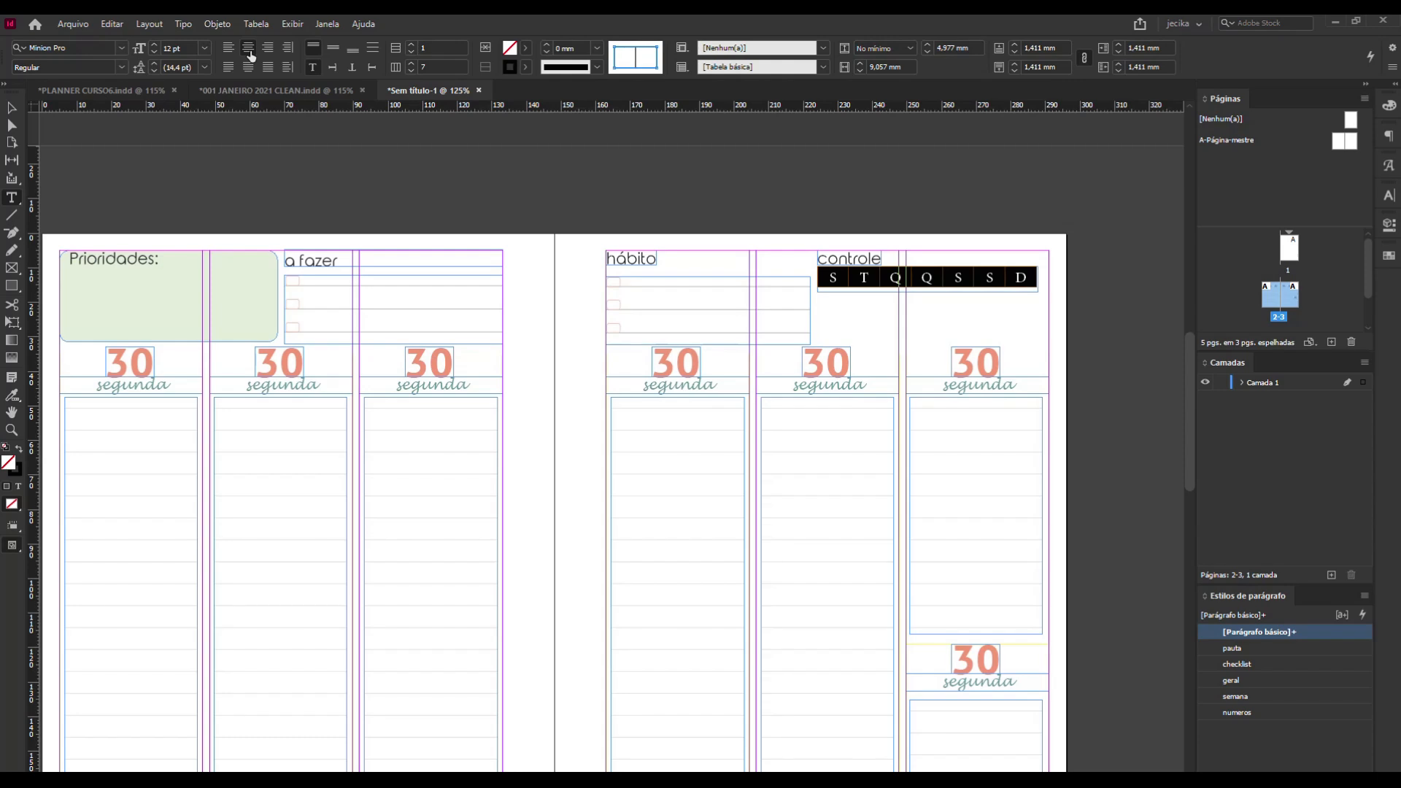
click(122, 47)
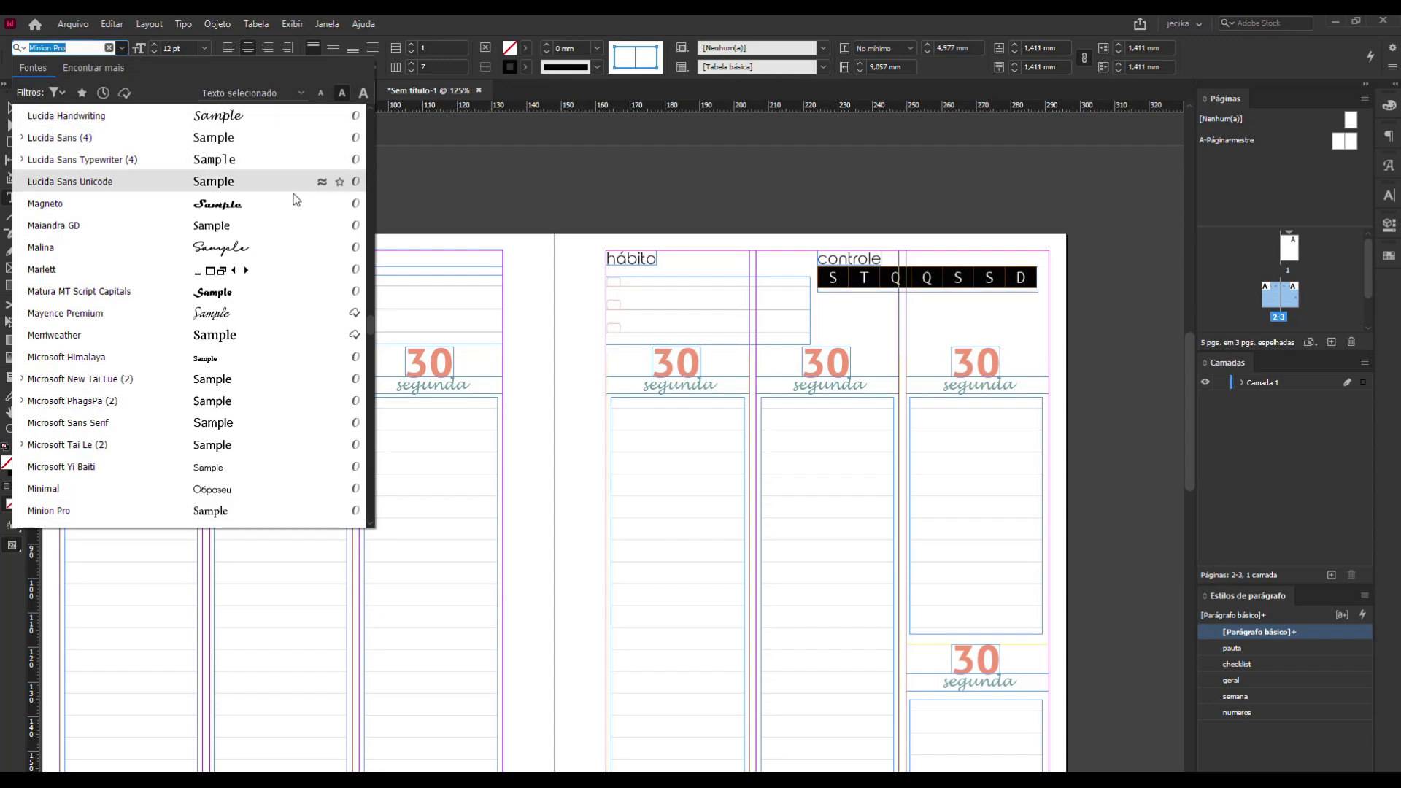
scroll(289, 204, up, 15)
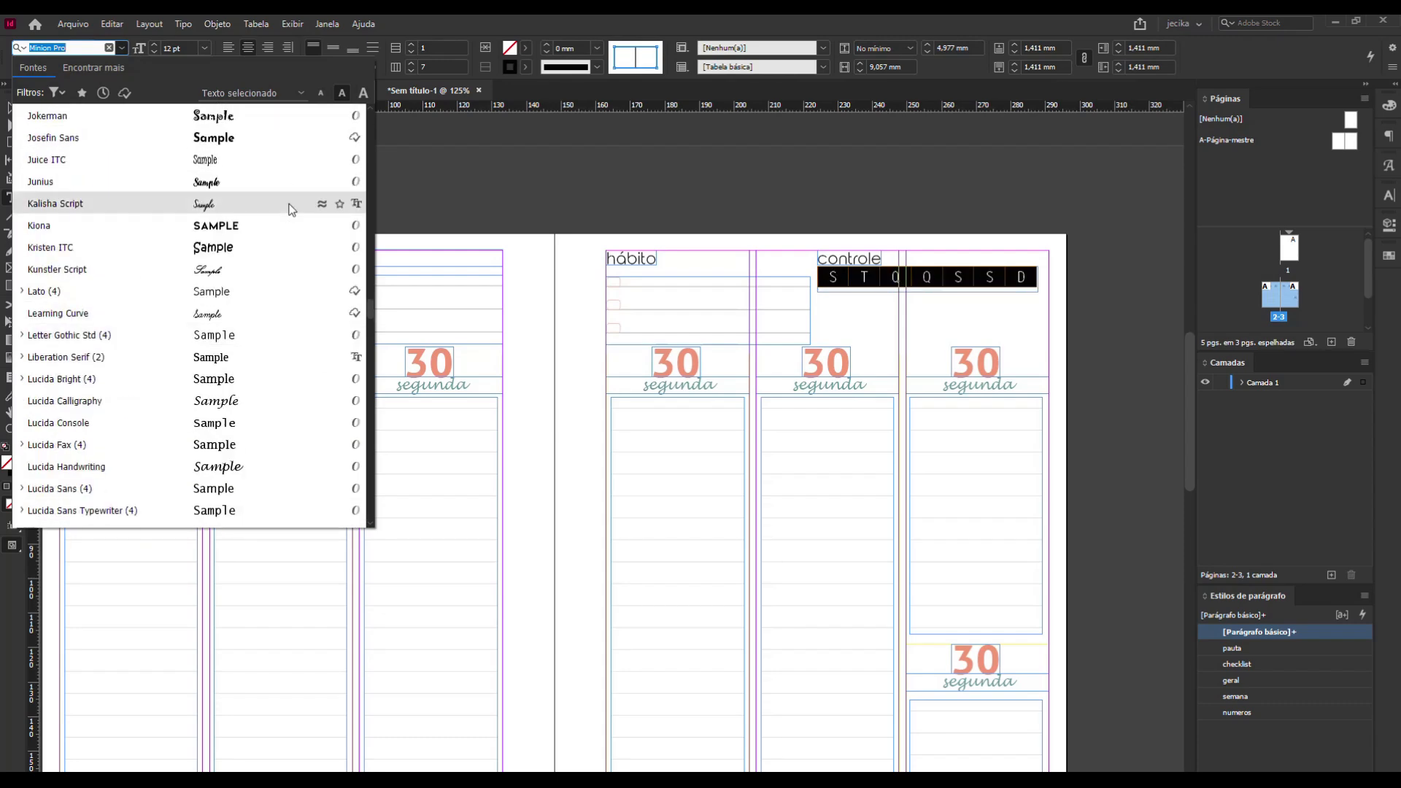
scroll(290, 210, up, 3)
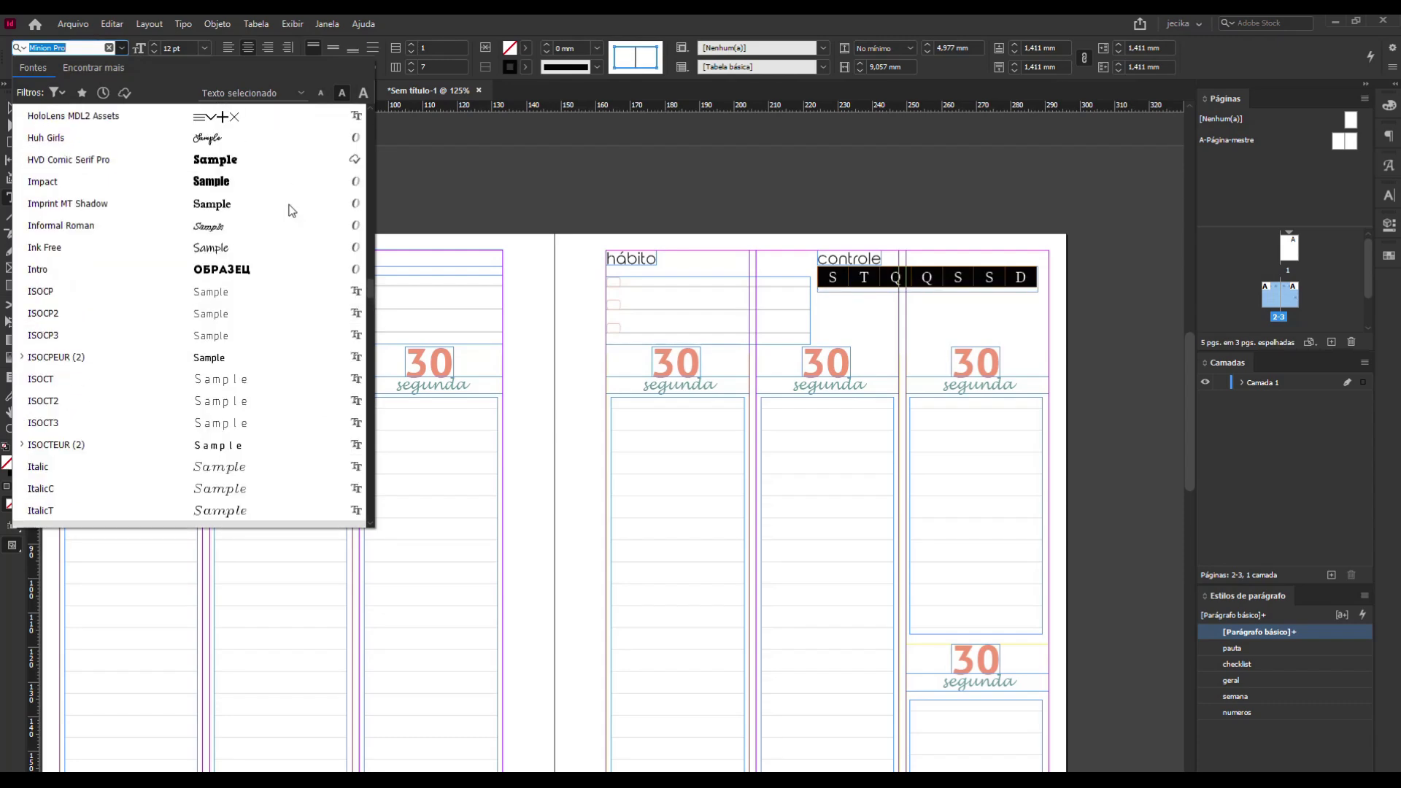
scroll(291, 210, up, 2)
scroll(291, 212, up, 5)
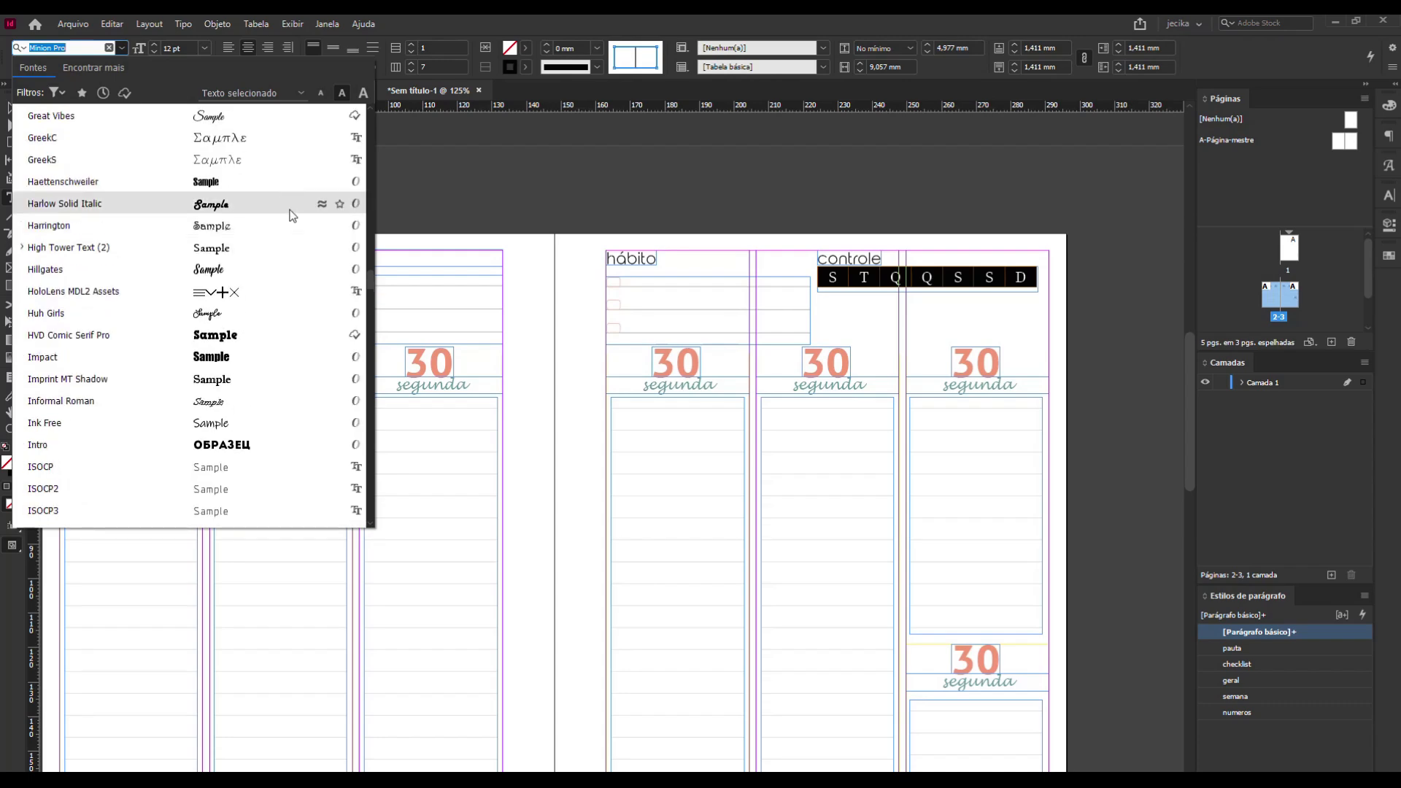
drag(373, 272, 384, 91)
click(164, 112)
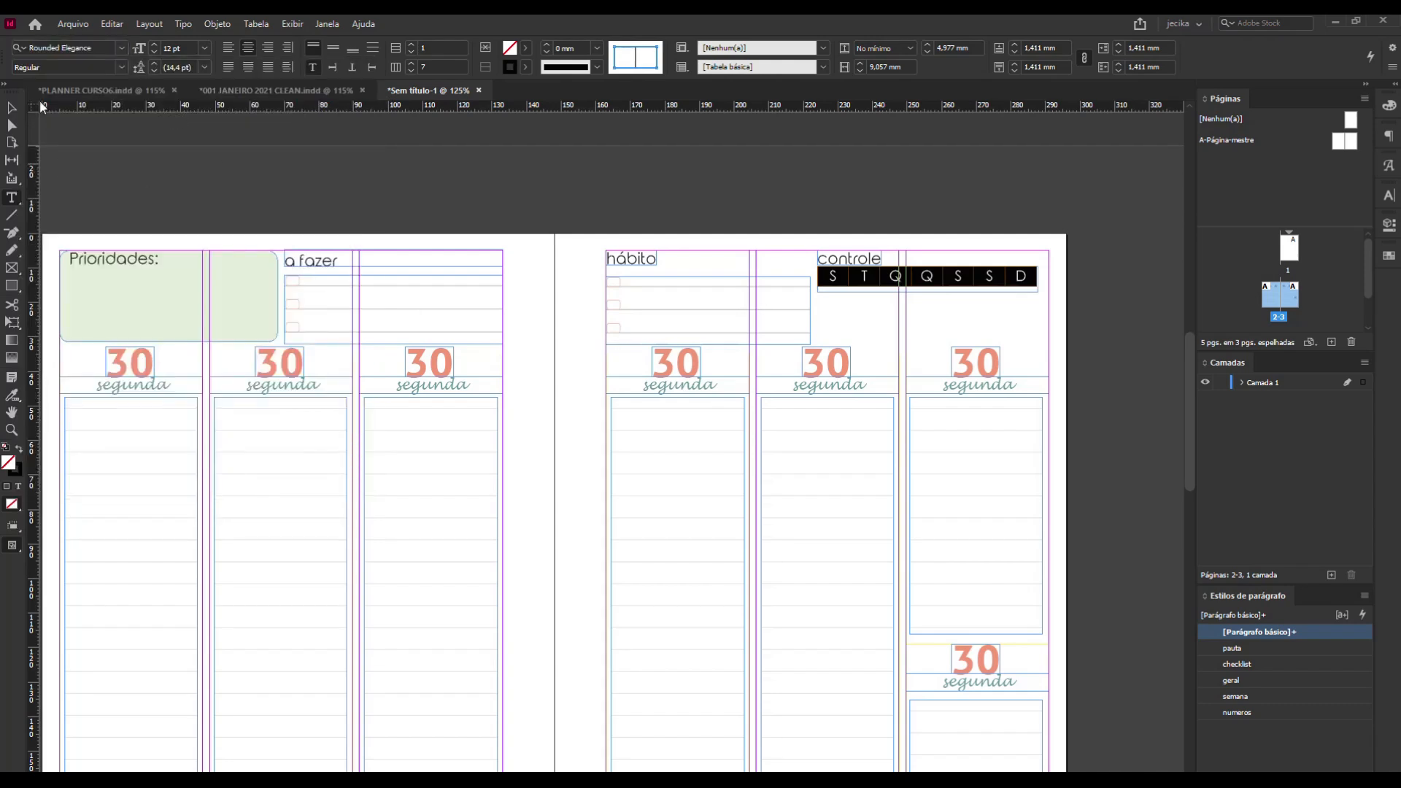
Set the font size of the weekday initials in the controle table to 9 pt.
click(155, 54)
click(154, 54)
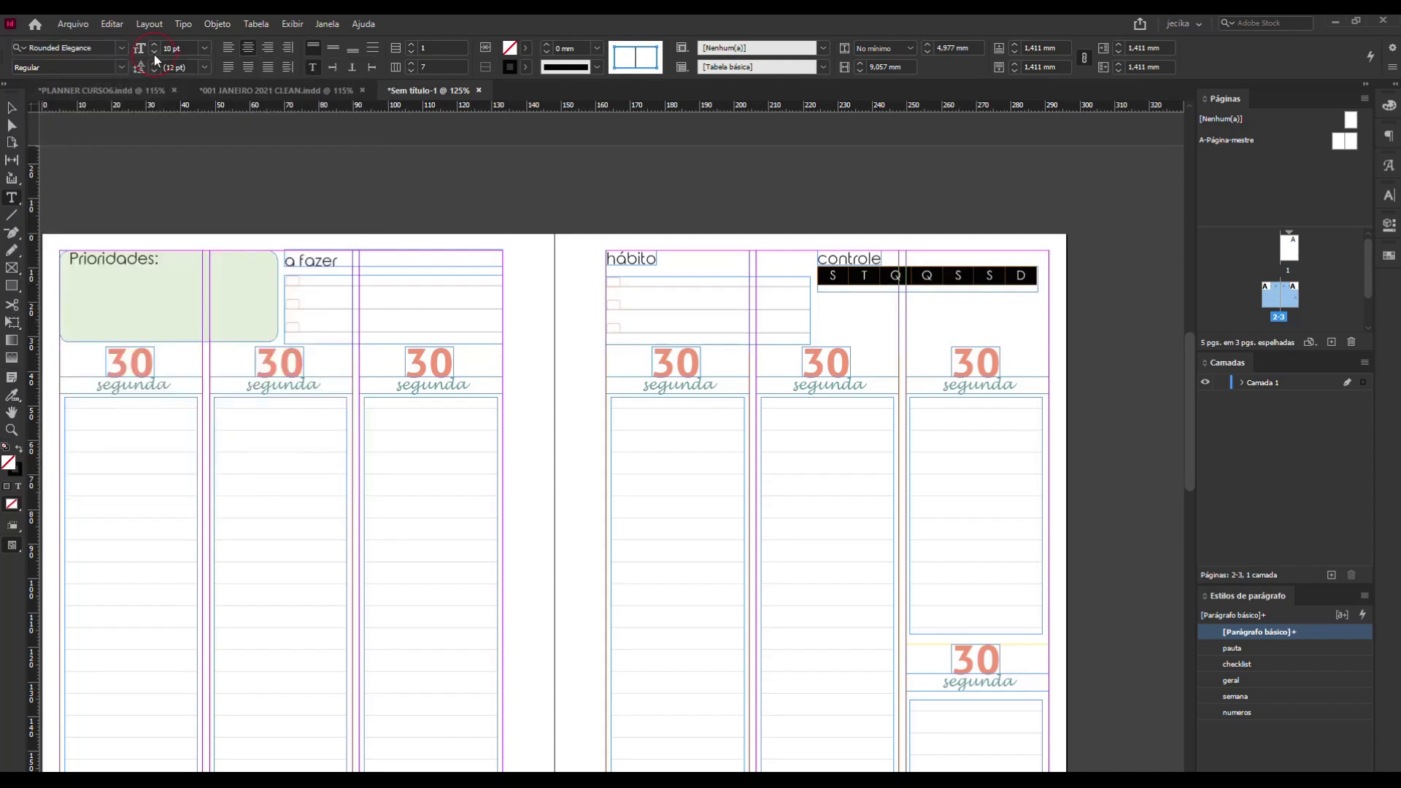
click(155, 54)
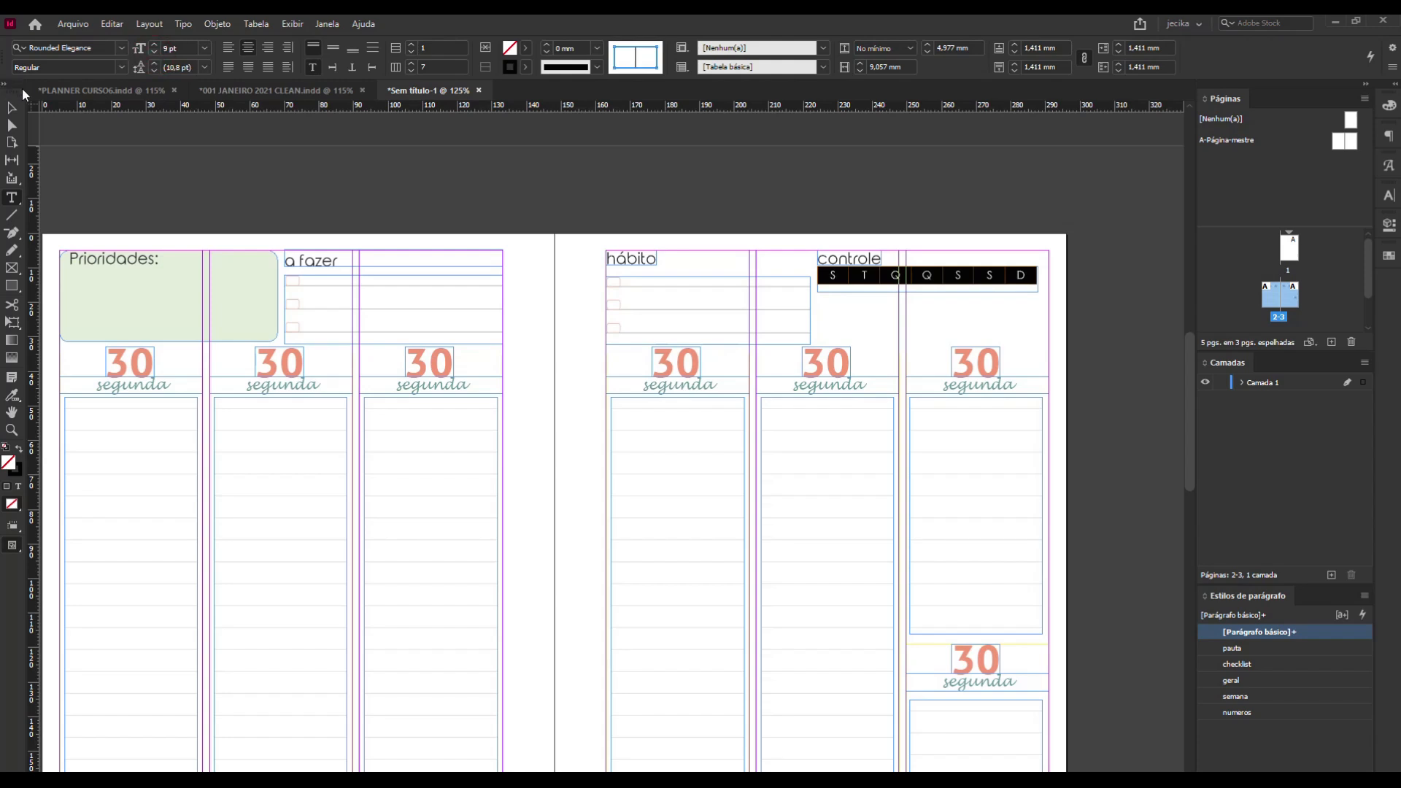
key(Escape)
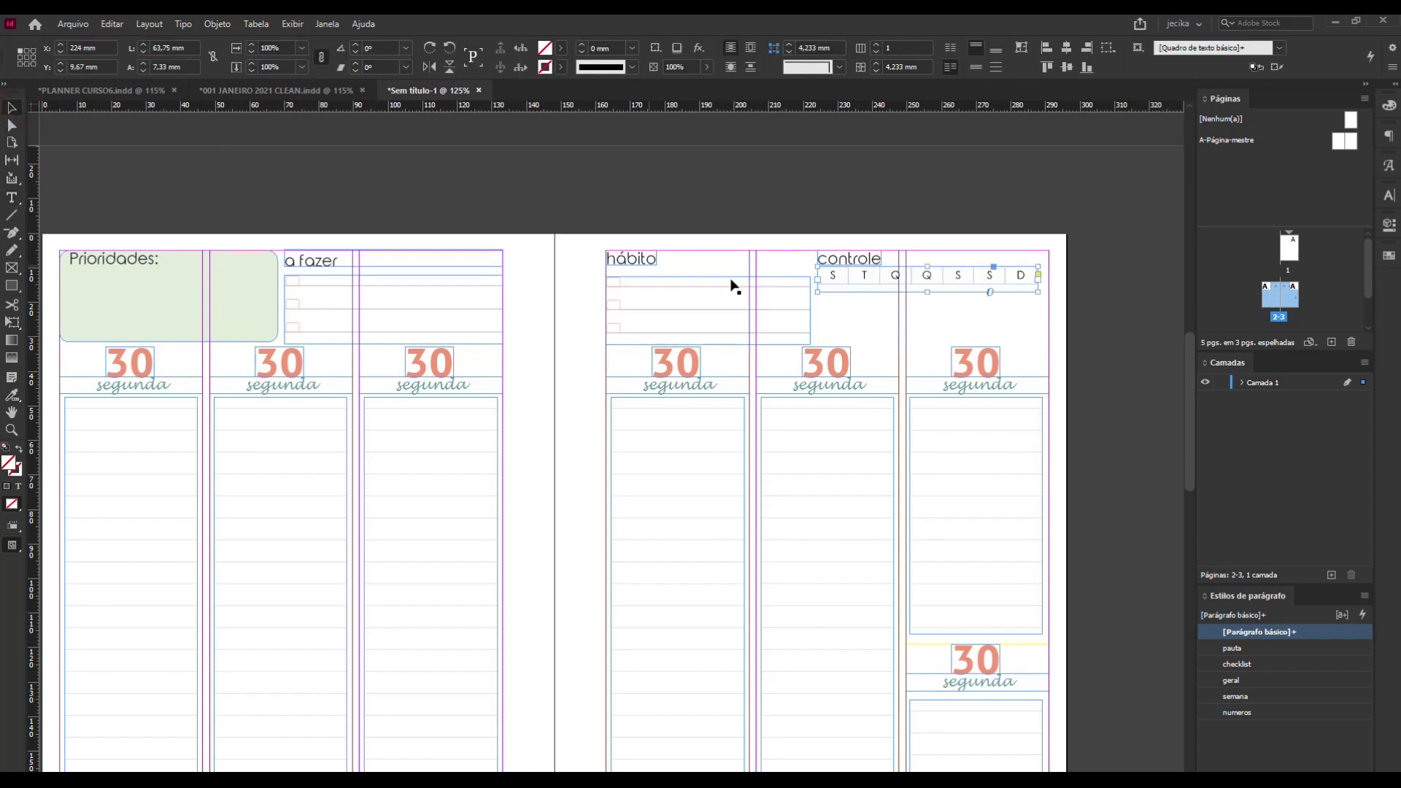
double_click(835, 279)
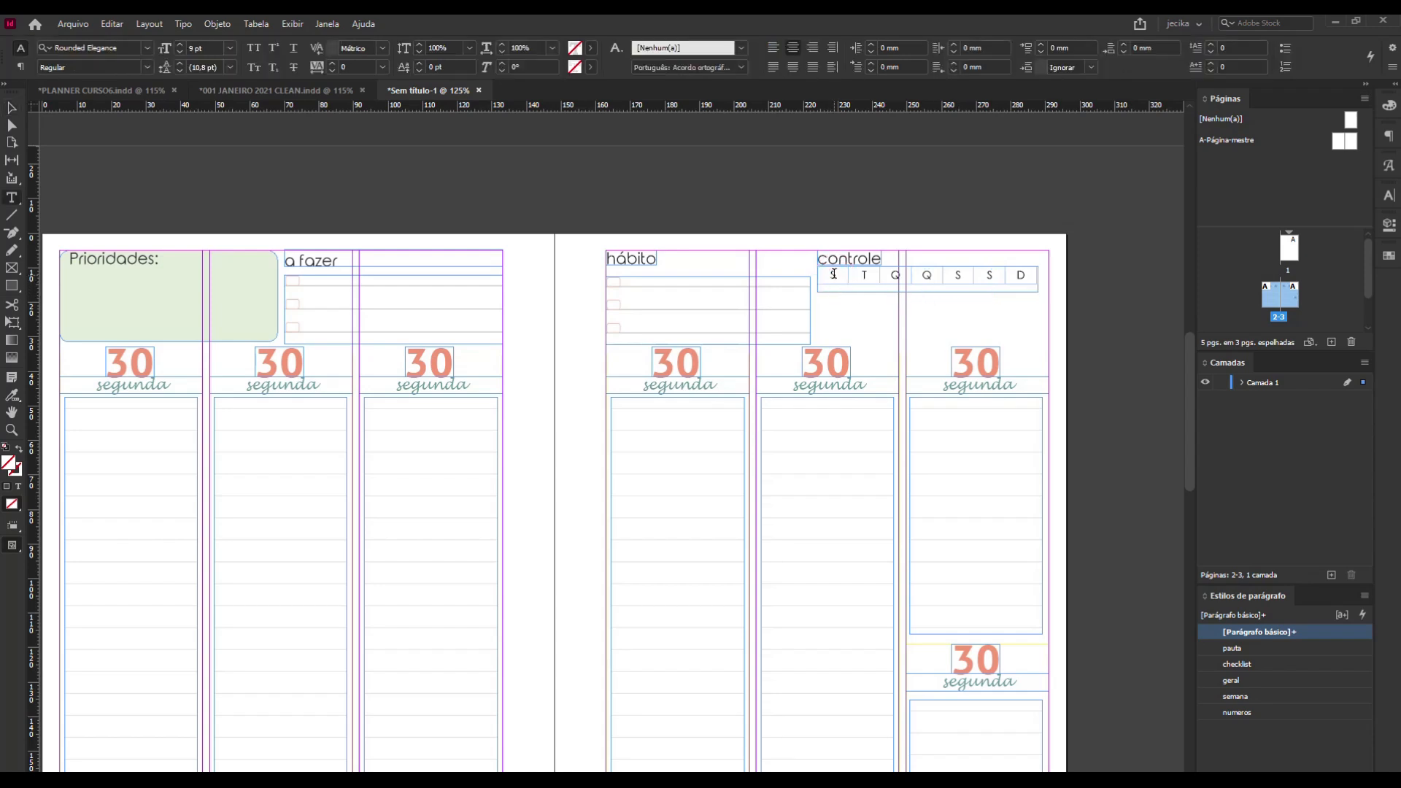
click(836, 264)
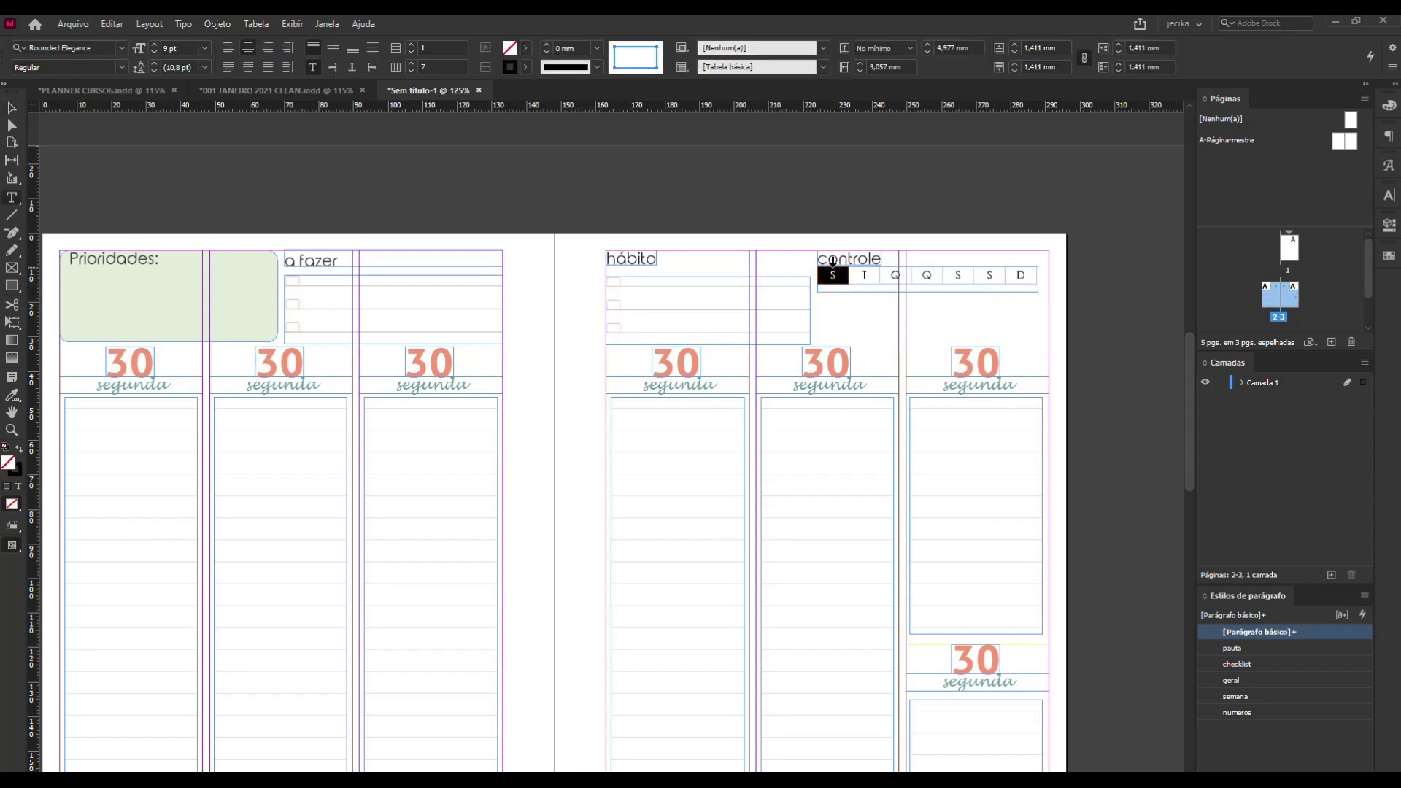
click(526, 48)
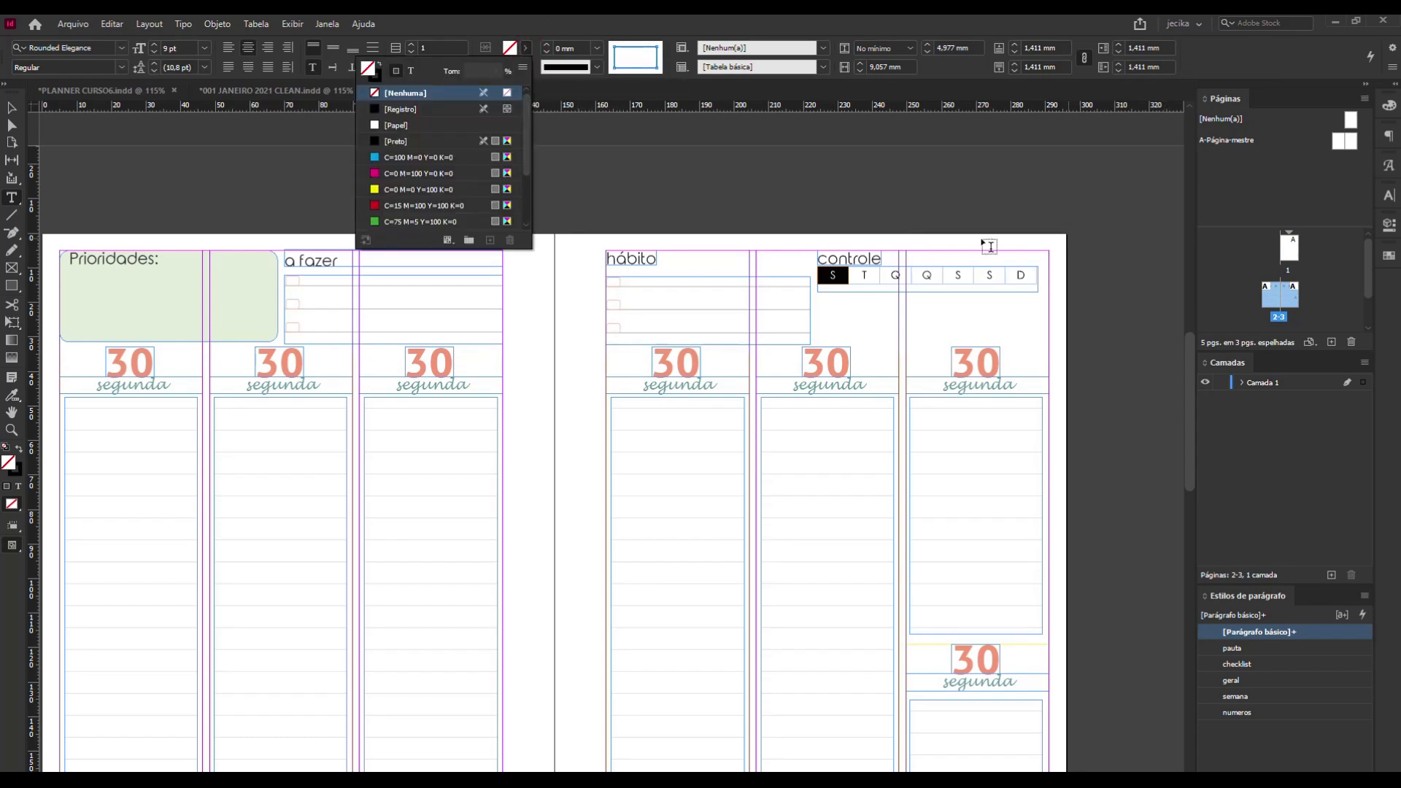
click(815, 277)
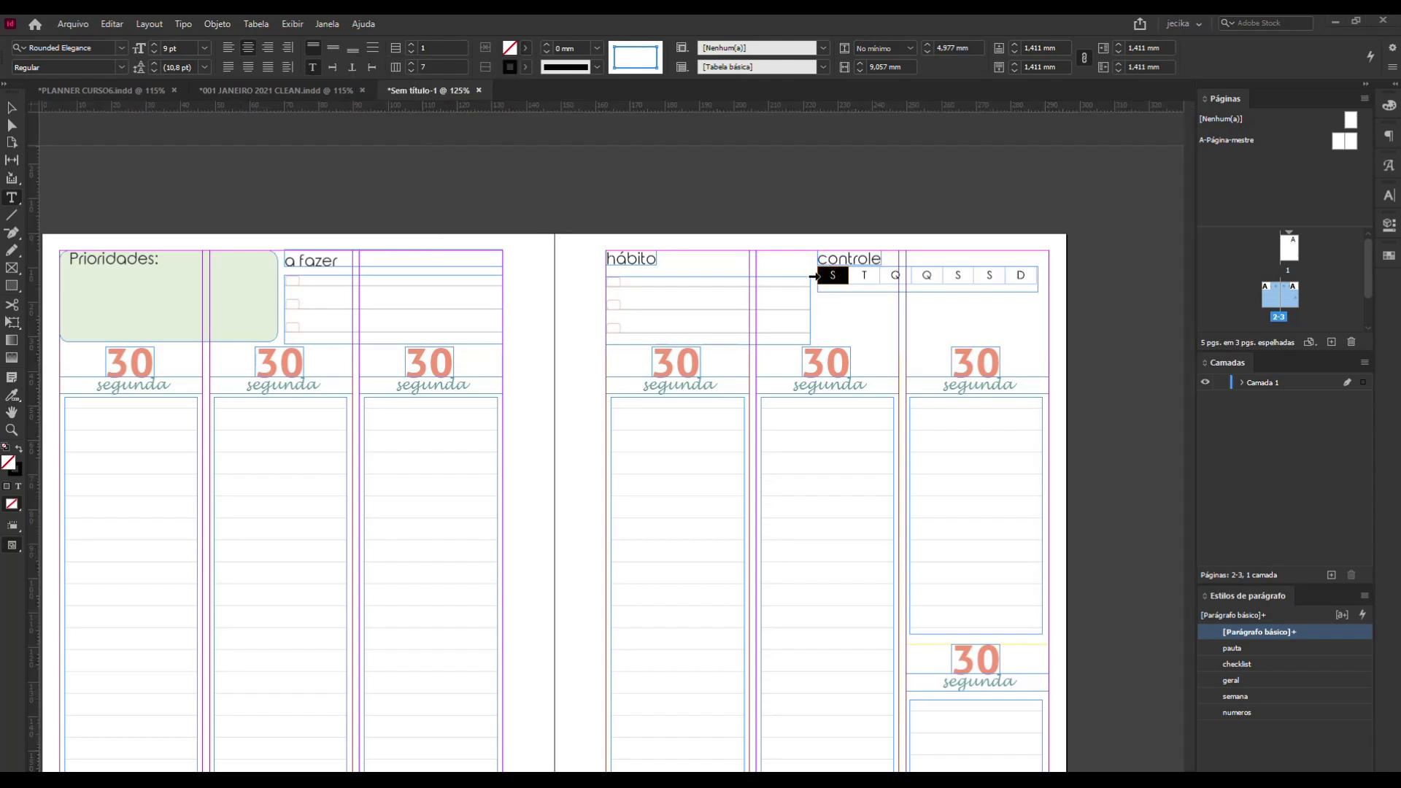
Apply the geral paragraph style to the whole row of weekday initials and select the Prioridades heading text for comparison.
click(814, 276)
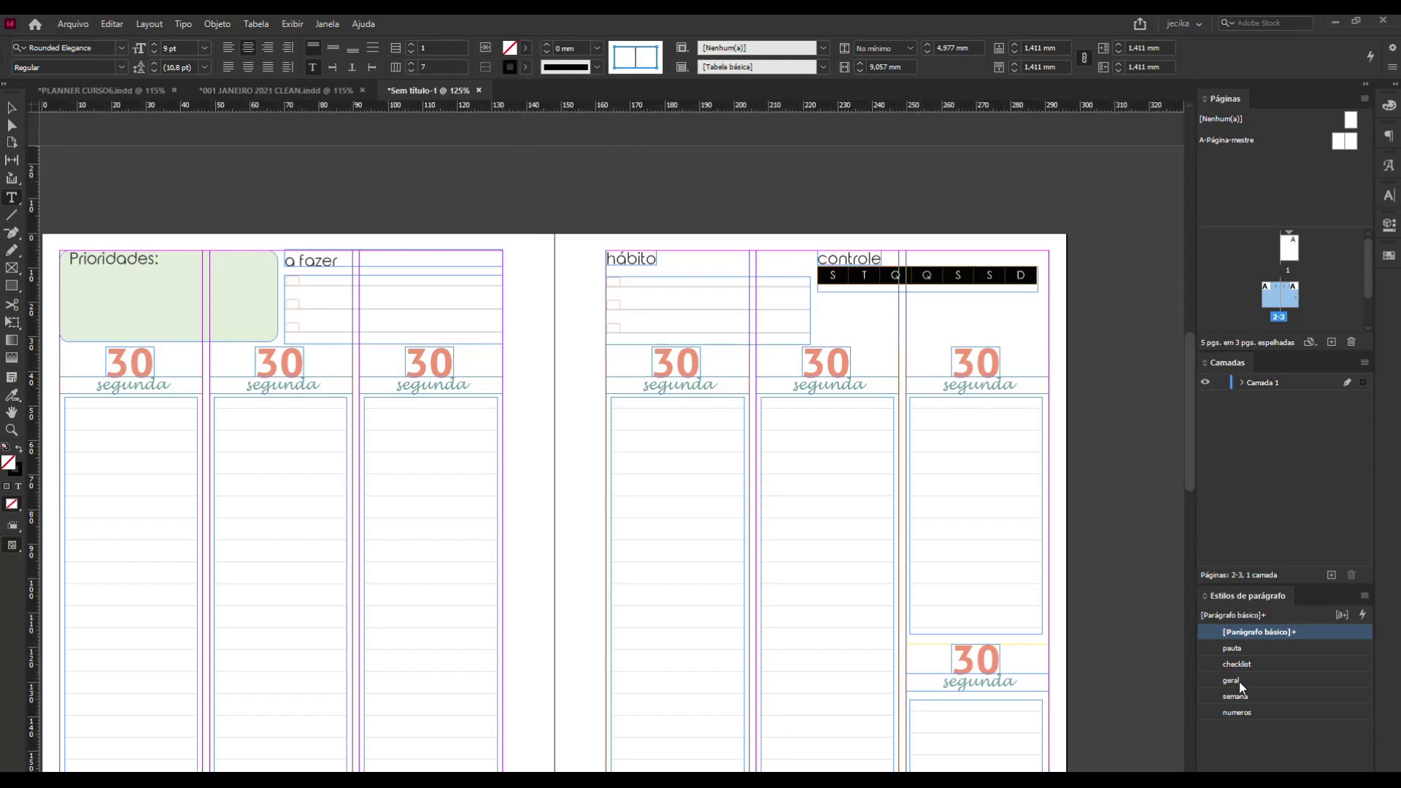
click(1271, 681)
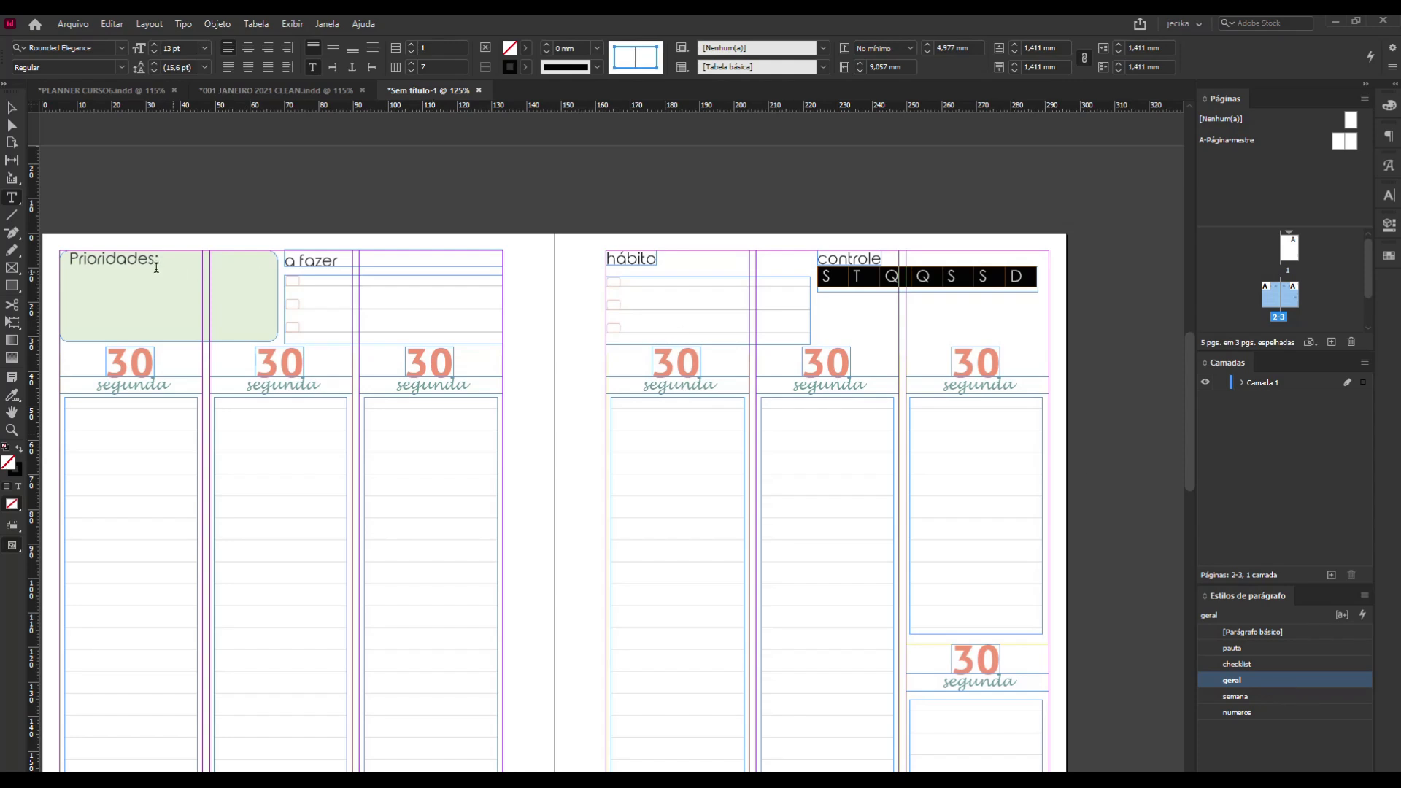
drag(167, 261, 79, 258)
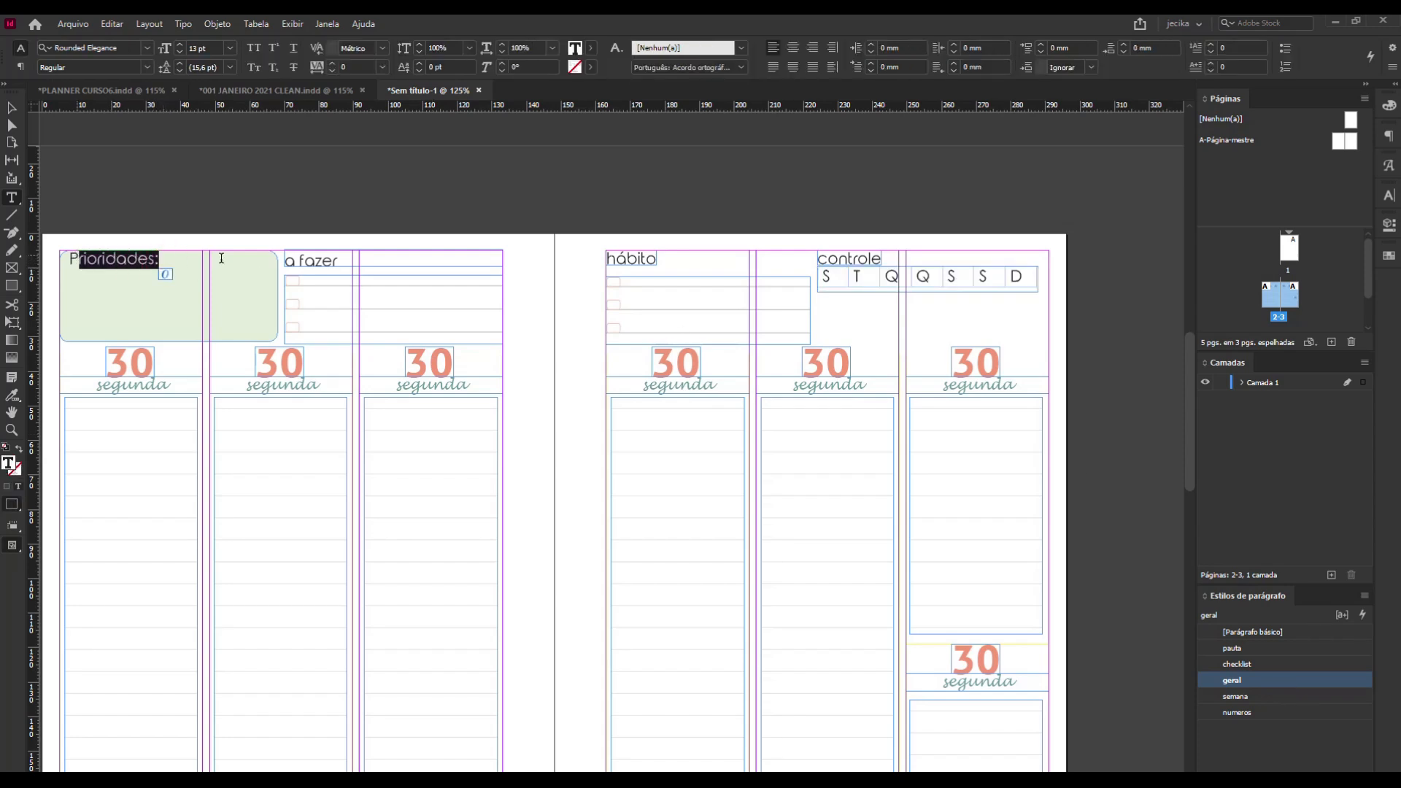
Start a new paragraph style based on geral for the weekday initials row and set its font size to 9 pt.
click(814, 278)
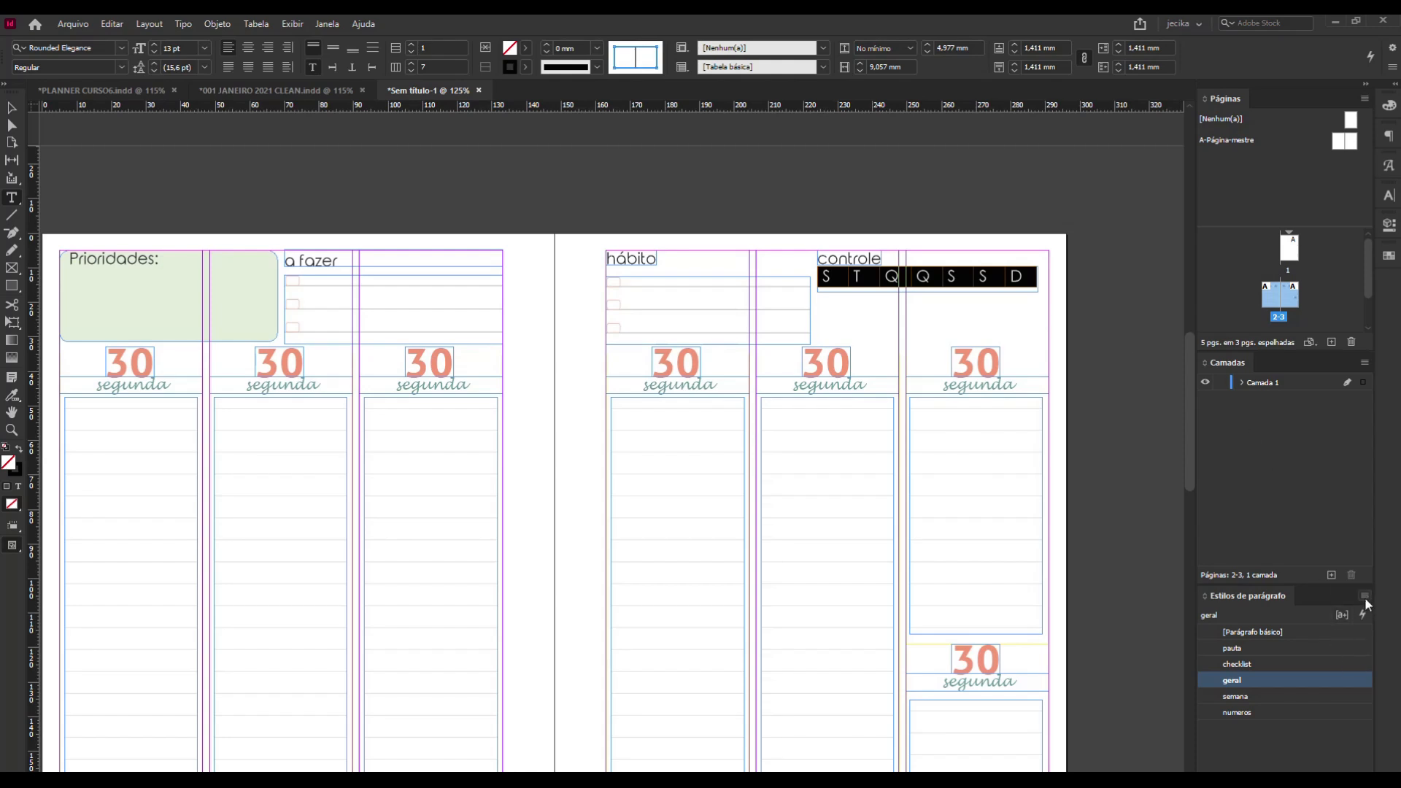
click(1365, 594)
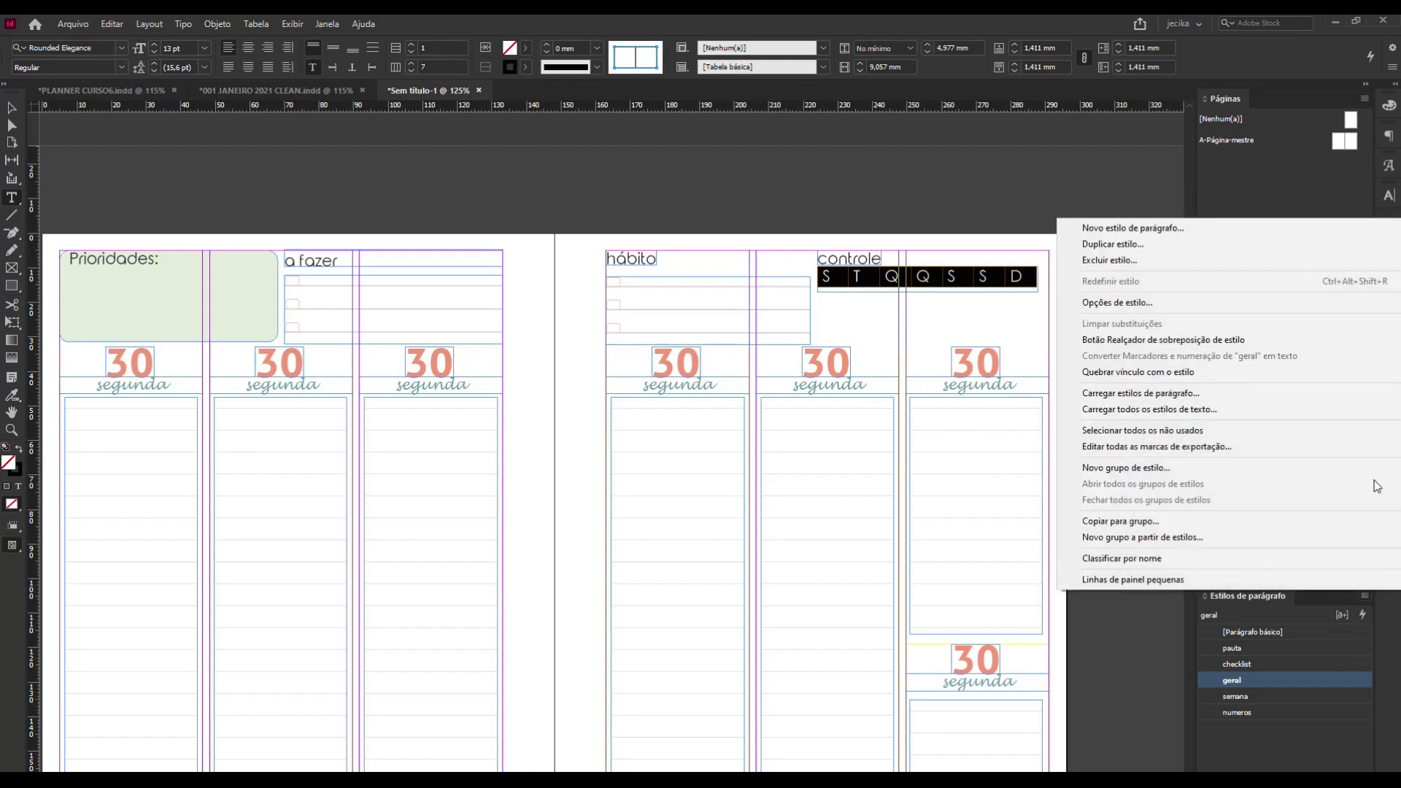
click(1190, 231)
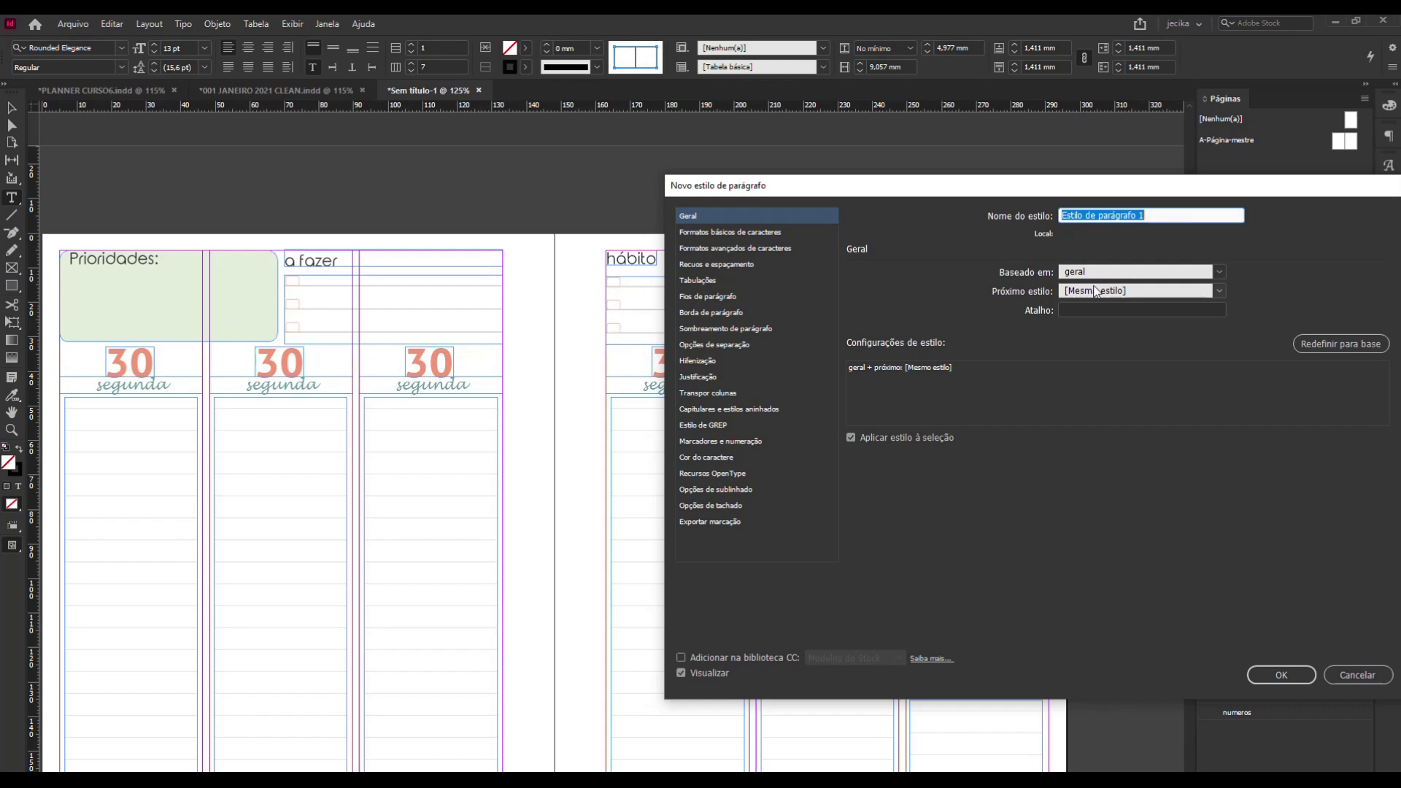
drag(1109, 192, 855, 344)
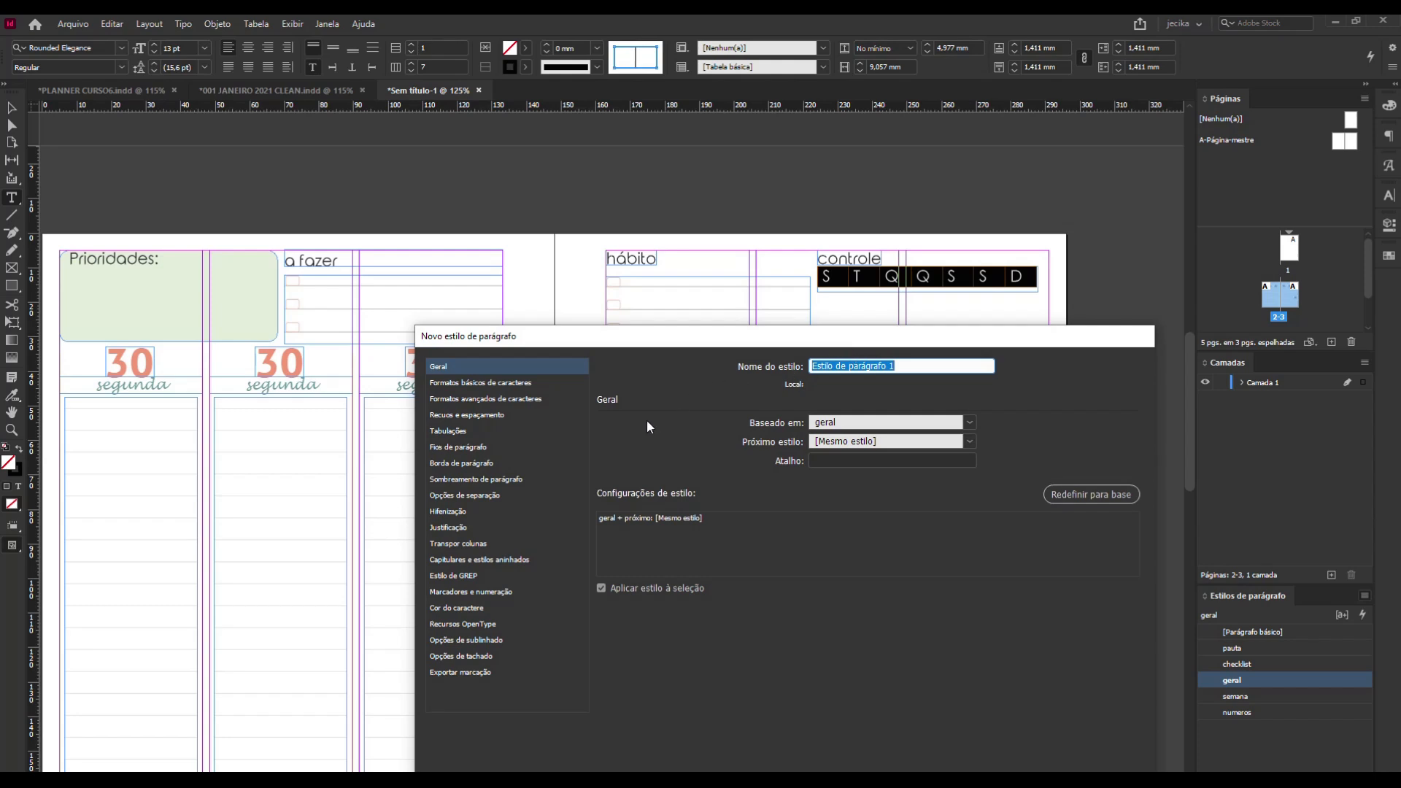
click(518, 387)
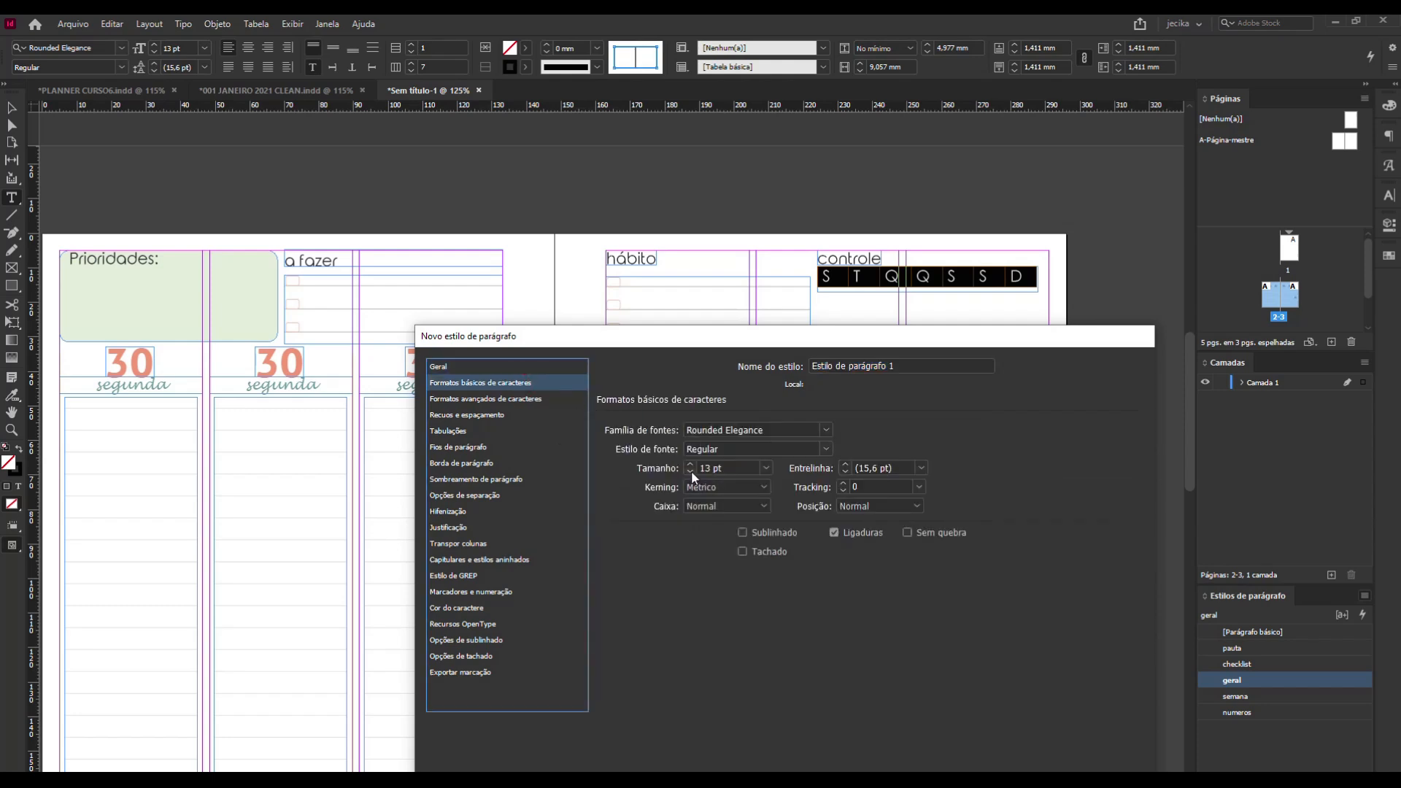
click(690, 472)
click(690, 472)
click(690, 472)
click(690, 472)
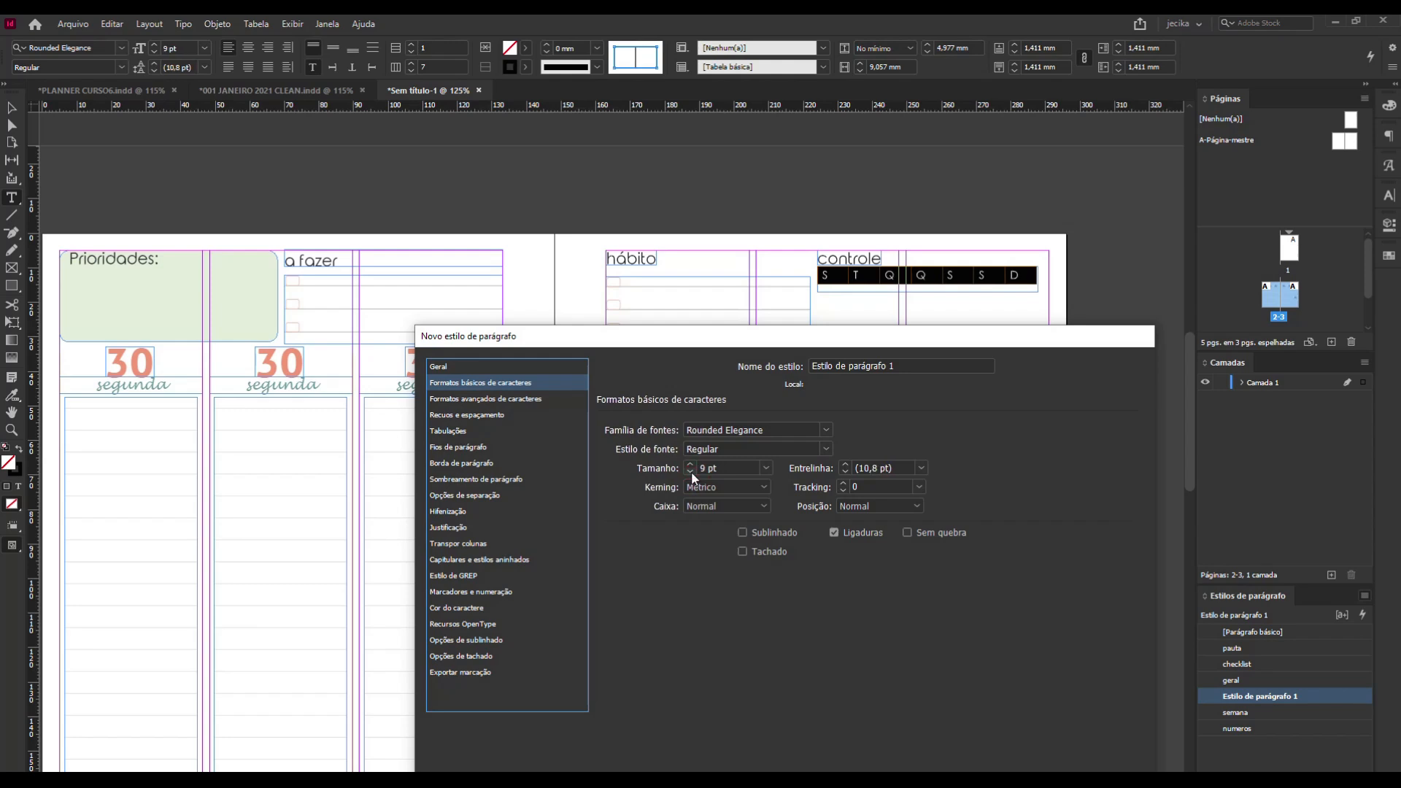
Set the new paragraph style's alignment to Centro, save the style and deselect the controle table.
click(525, 402)
click(507, 416)
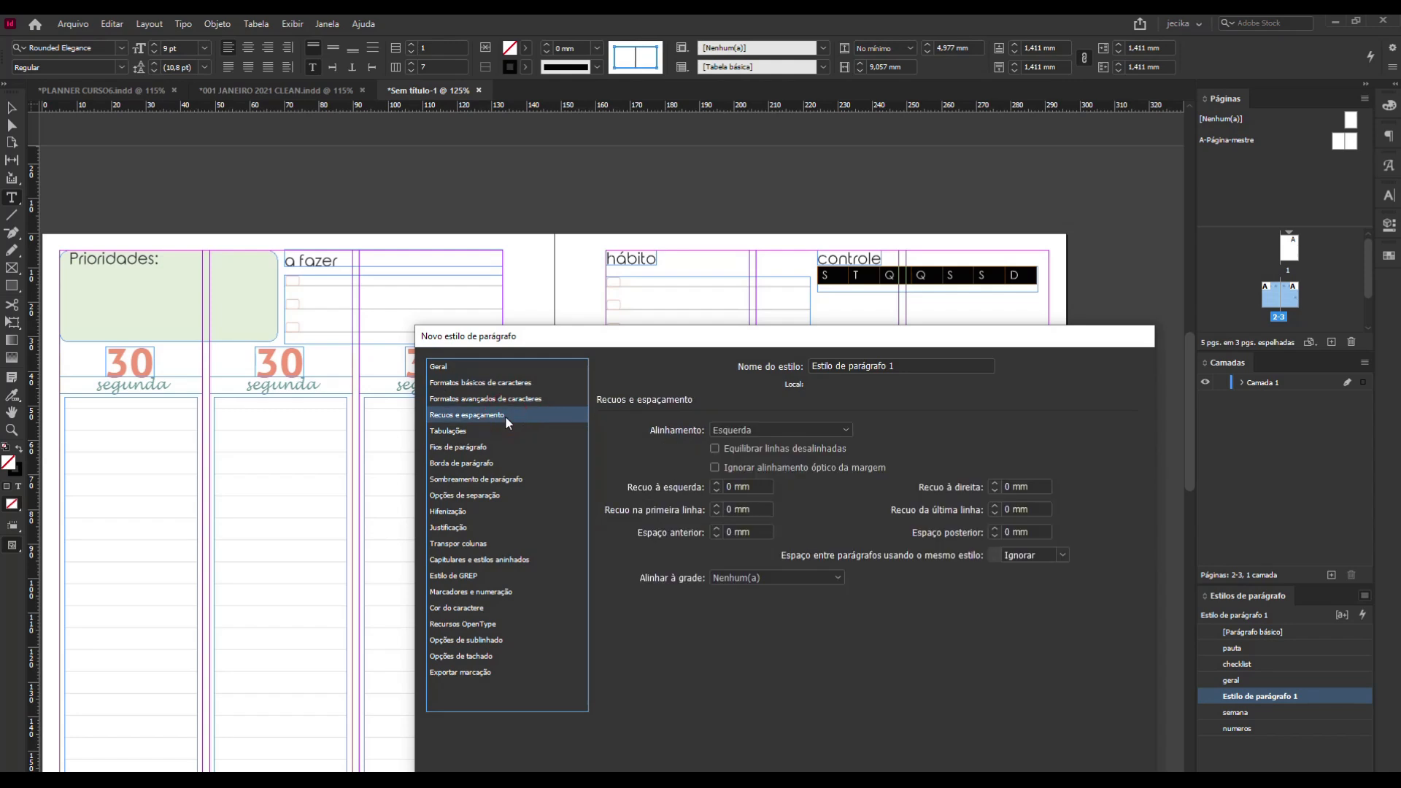
click(777, 430)
click(769, 462)
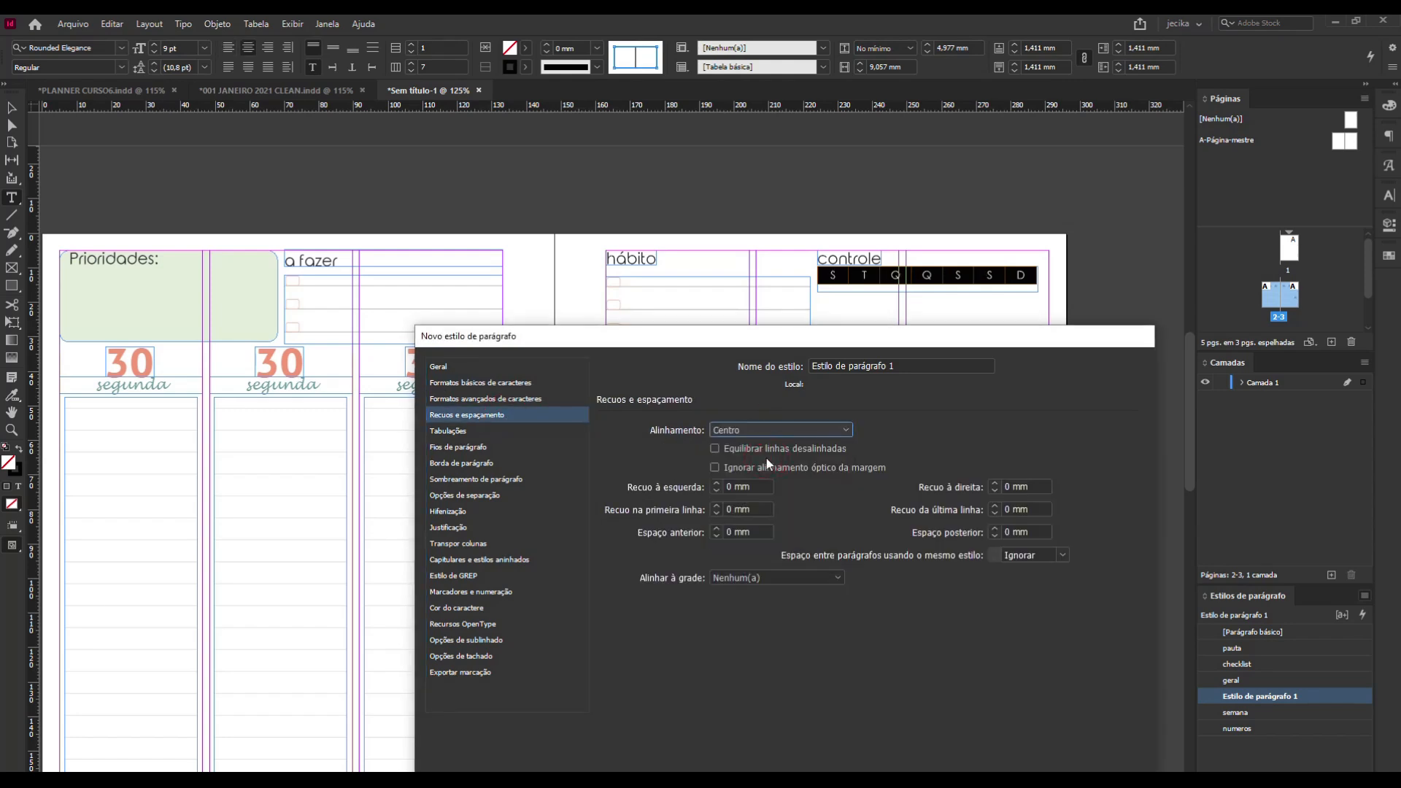
drag(966, 340, 940, 161)
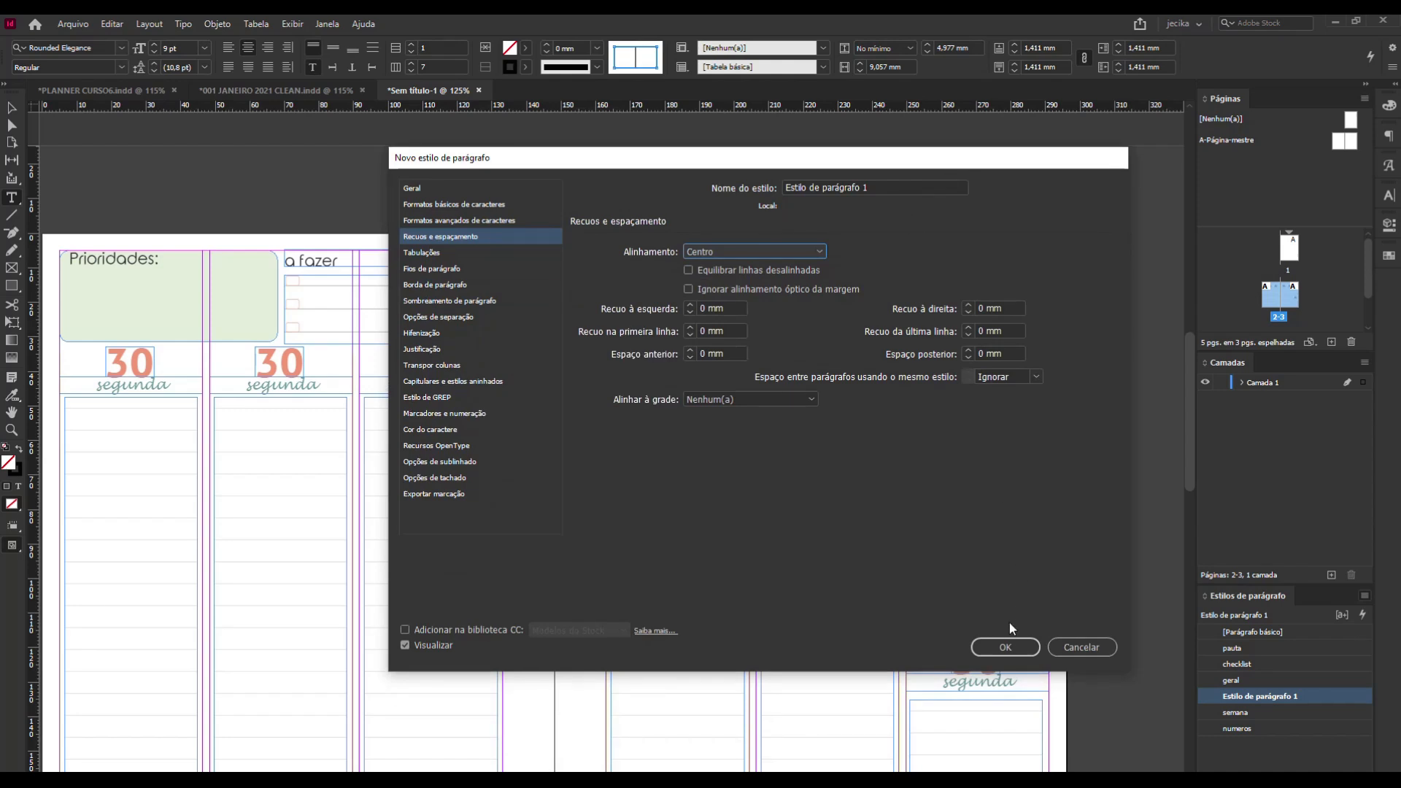
click(1005, 647)
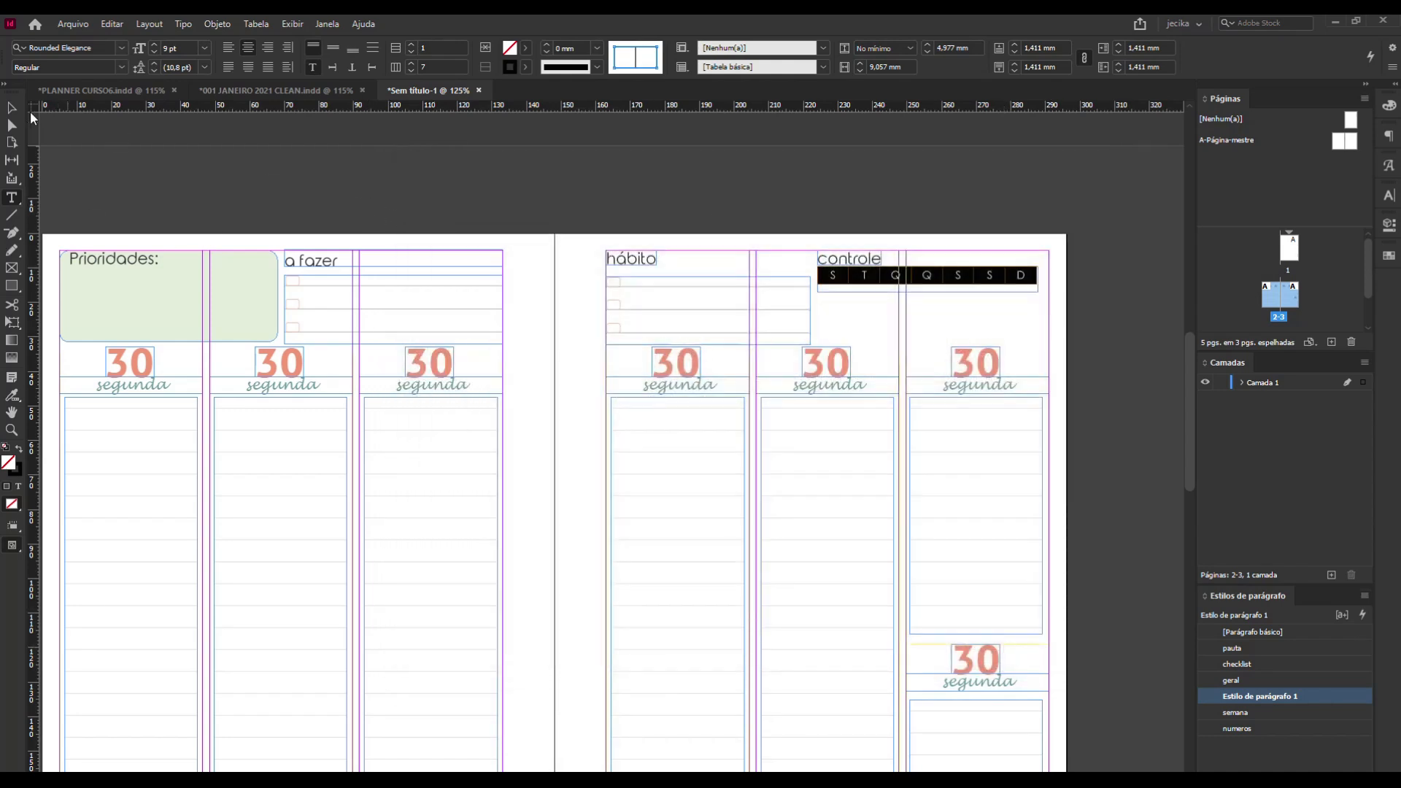
click(13, 109)
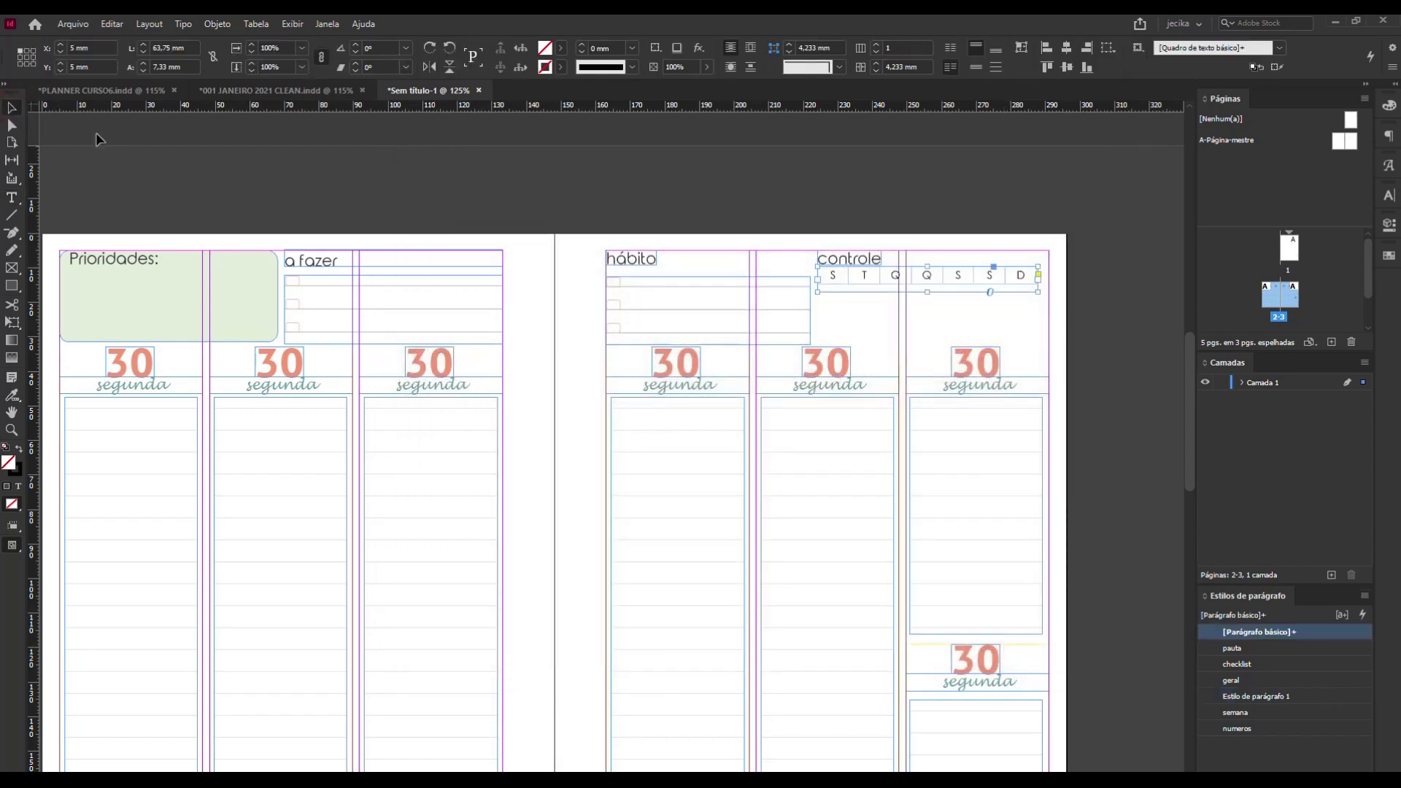
click(1070, 281)
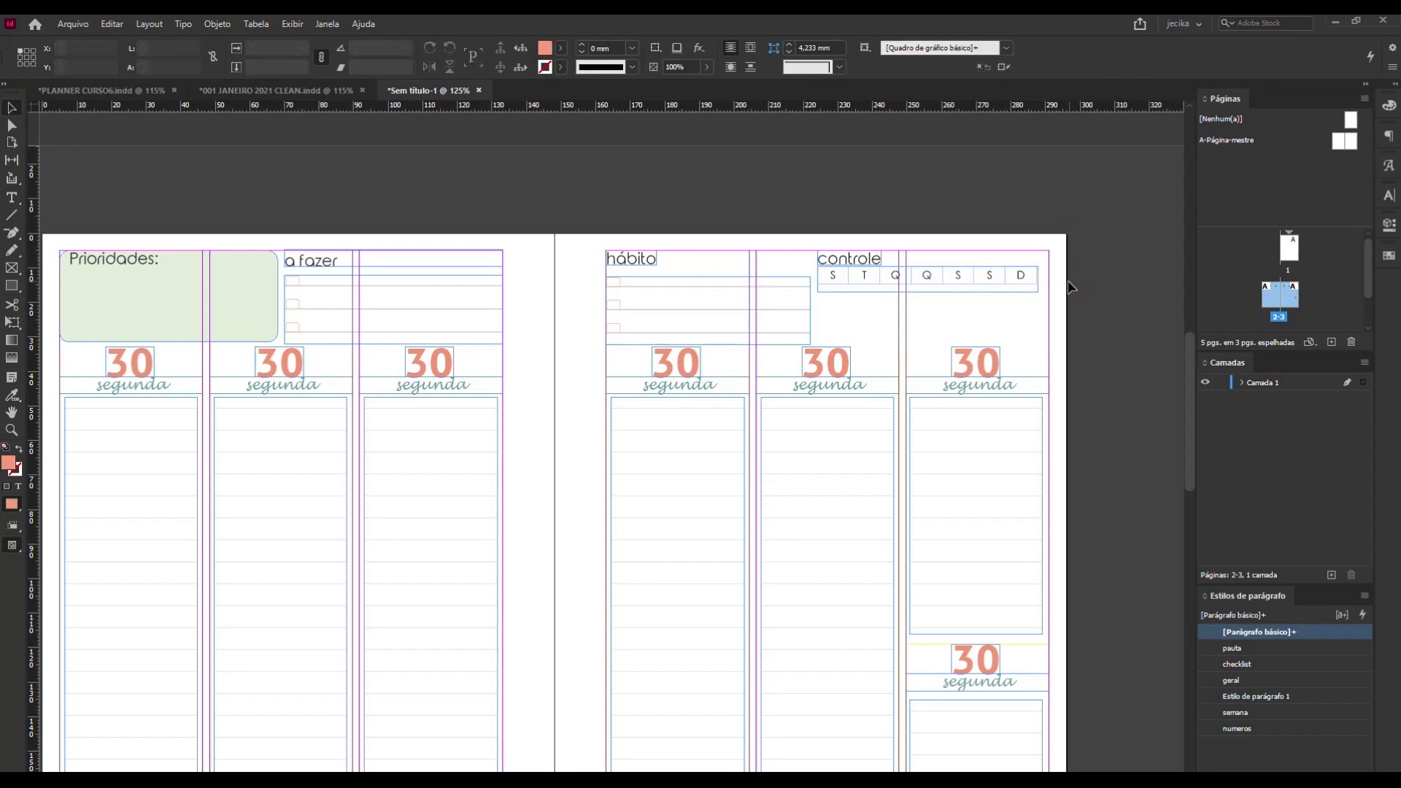
Set the border stroke of the weekday cells in the controle table to 0,1 mm.
click(821, 278)
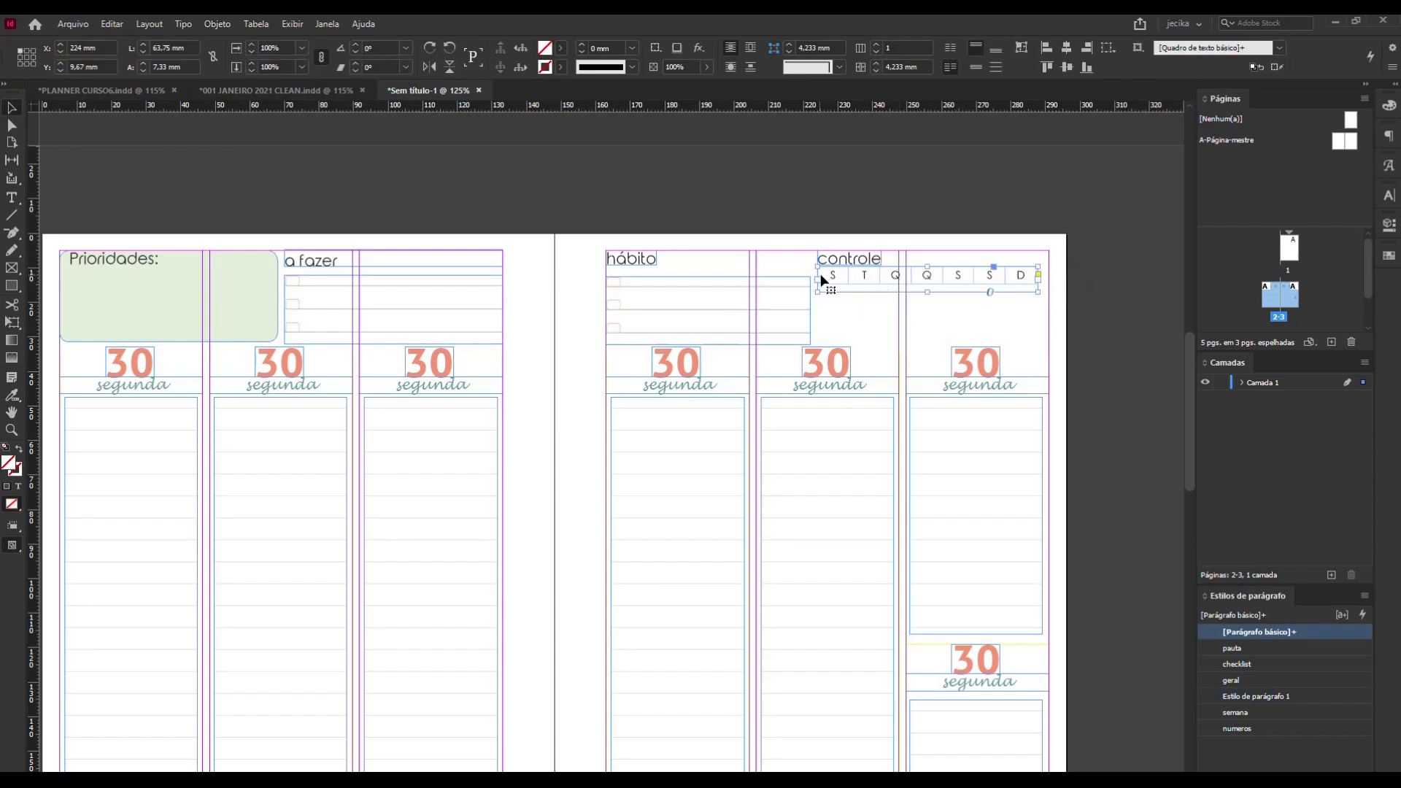
click(820, 276)
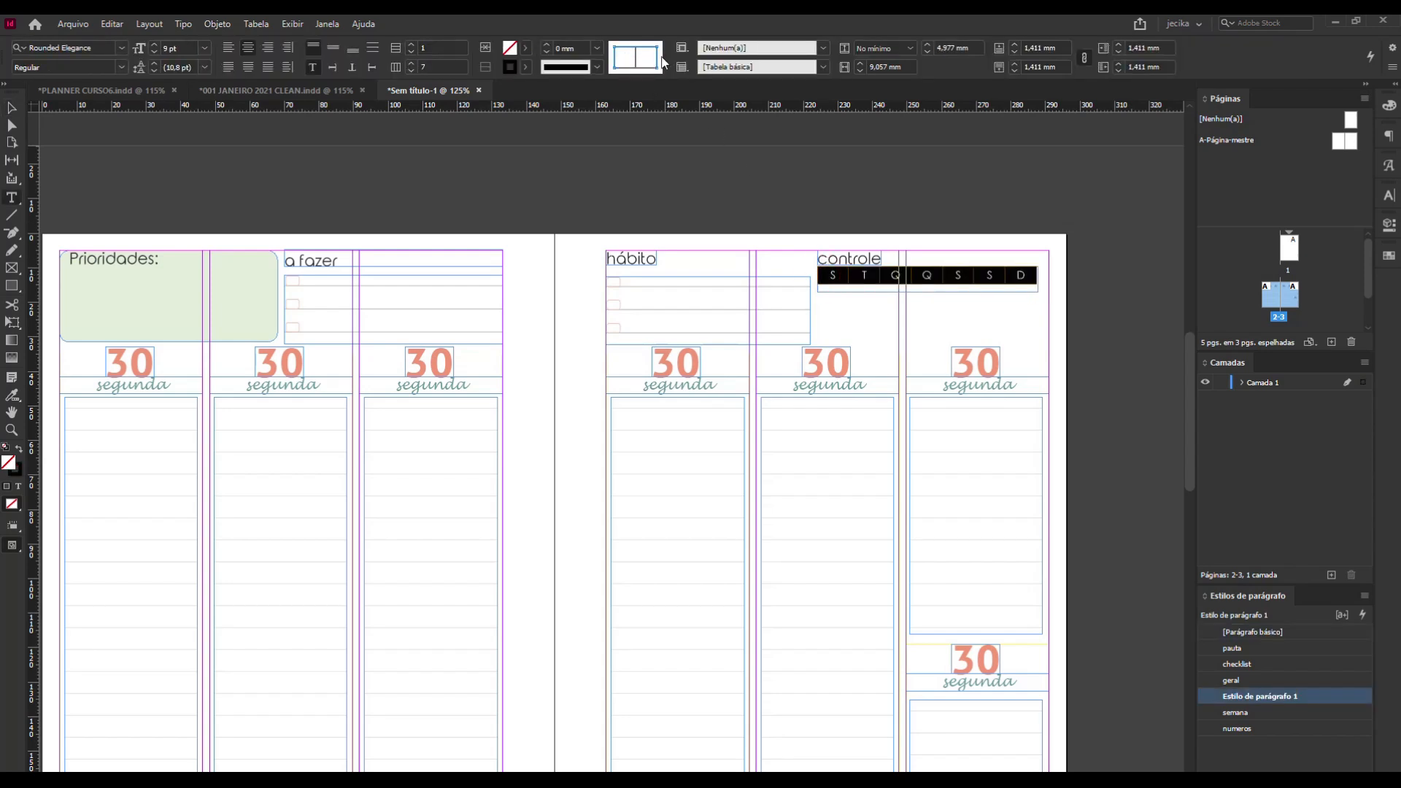
click(635, 56)
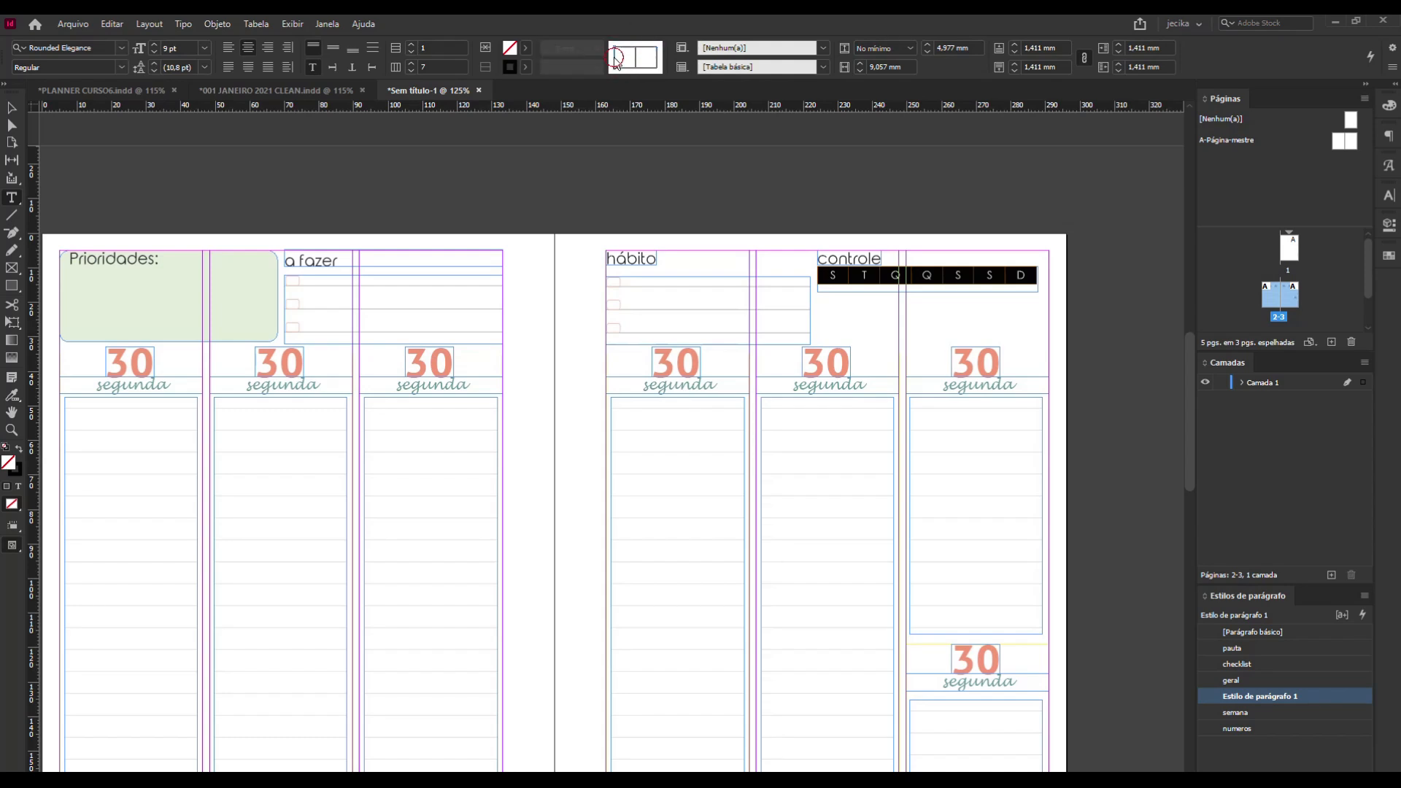
click(615, 57)
click(635, 63)
click(635, 61)
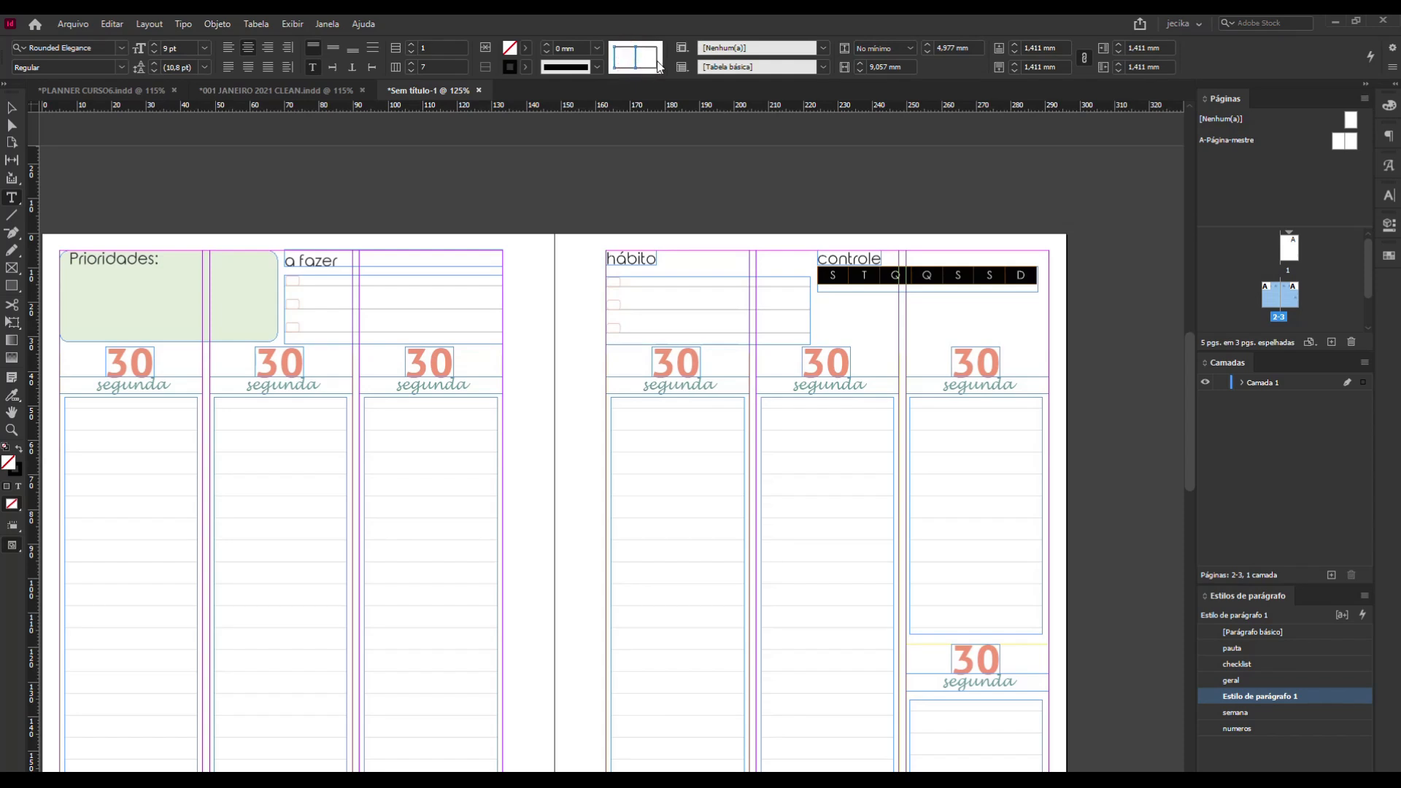
click(597, 48)
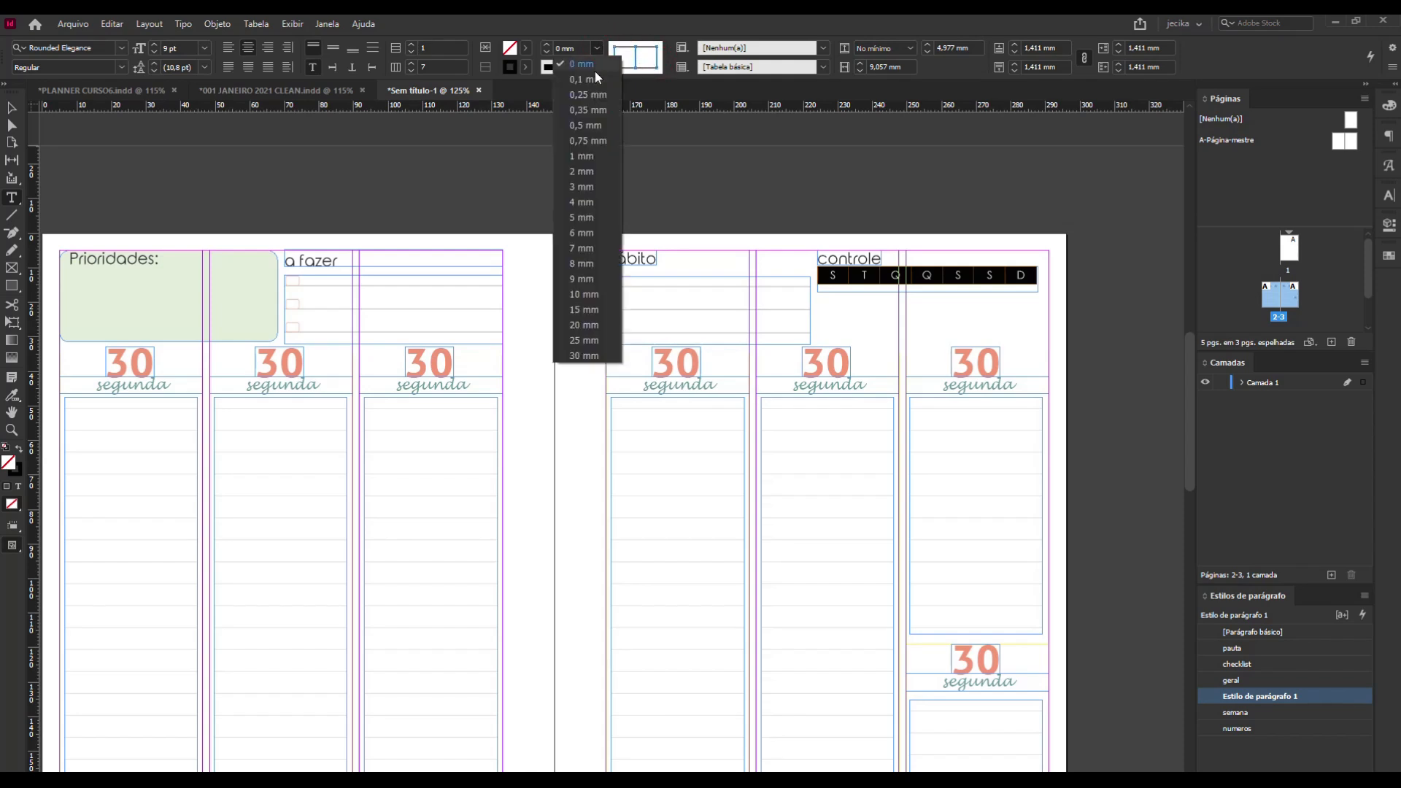
click(591, 79)
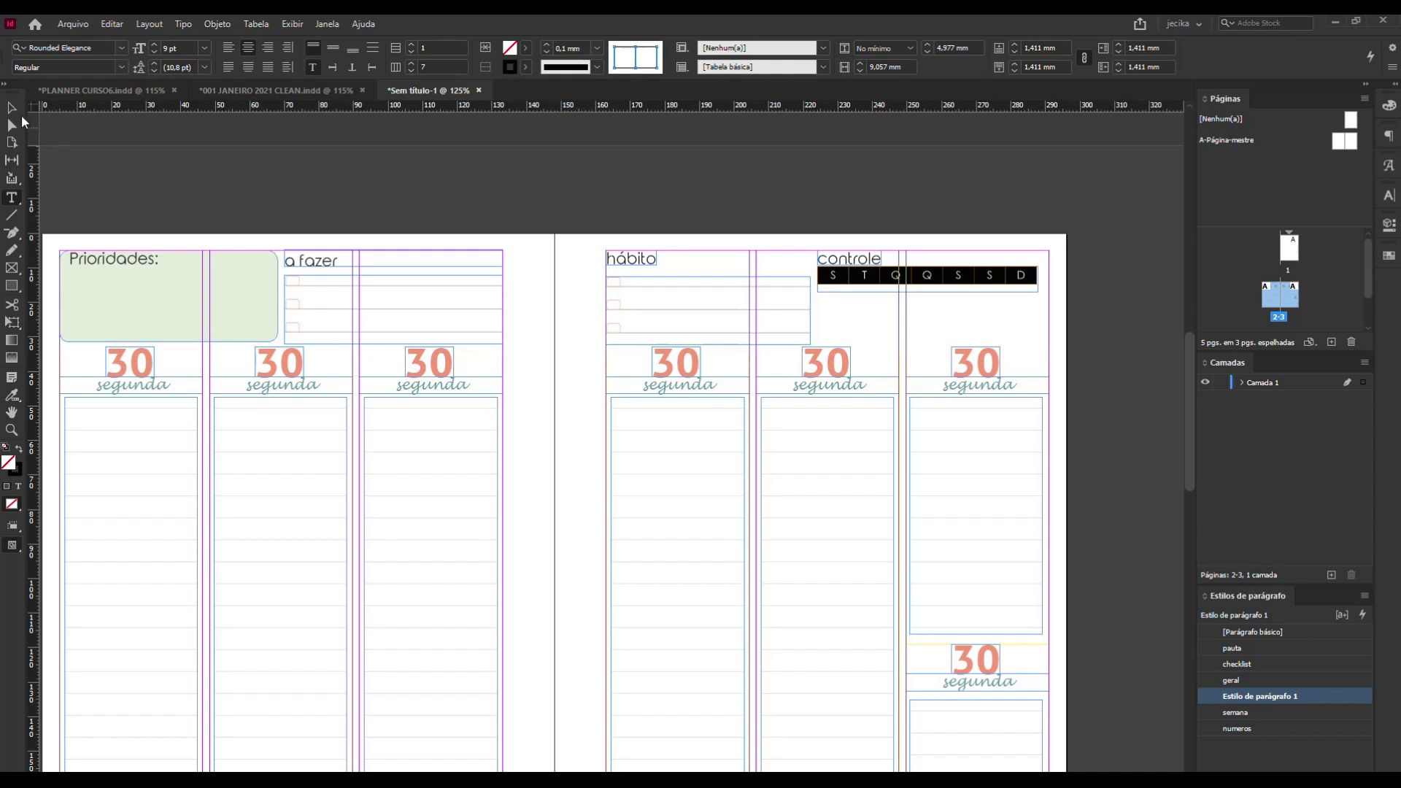
Preview the spread without guides and duplicate the controle row of weekday initials twice below the original.
click(11, 108)
click(170, 180)
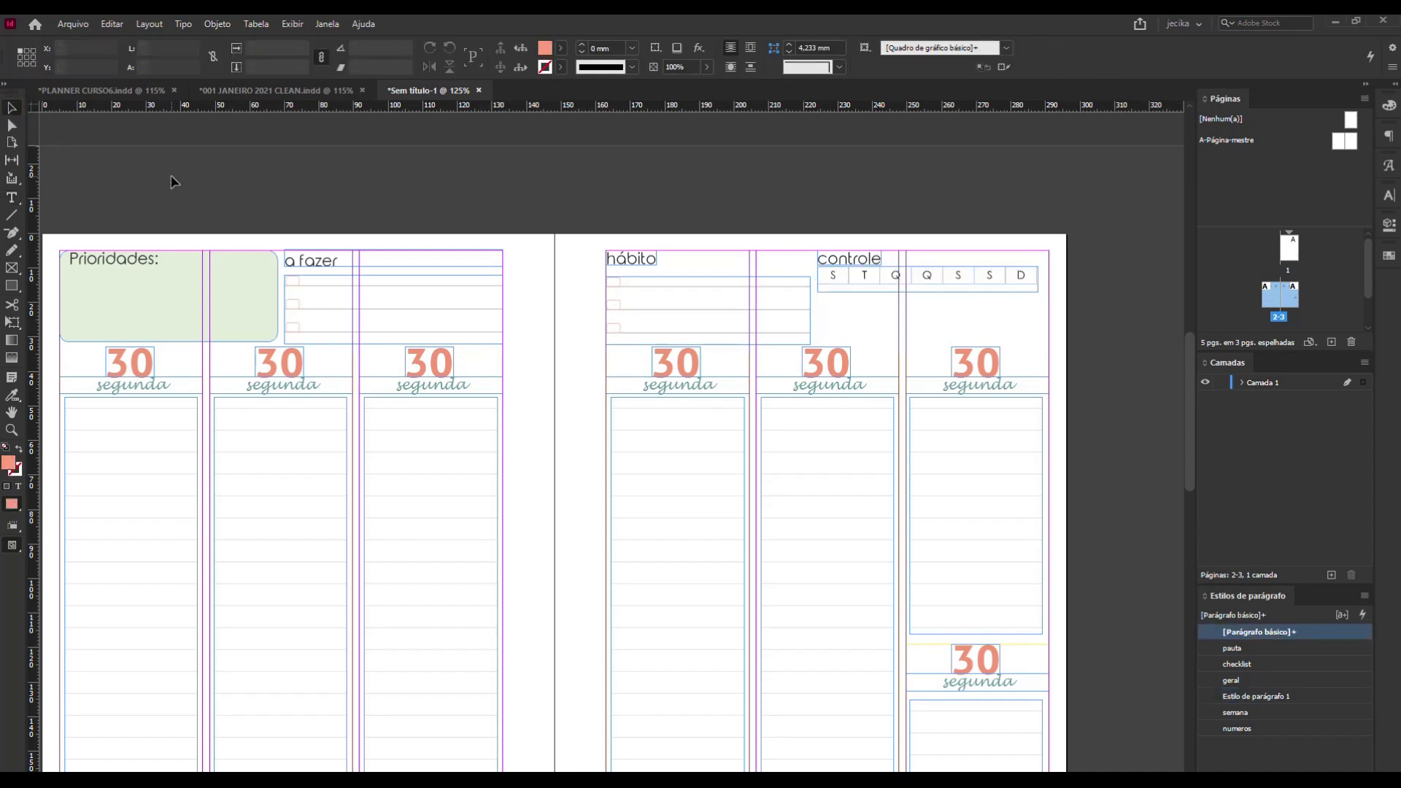
key(w)
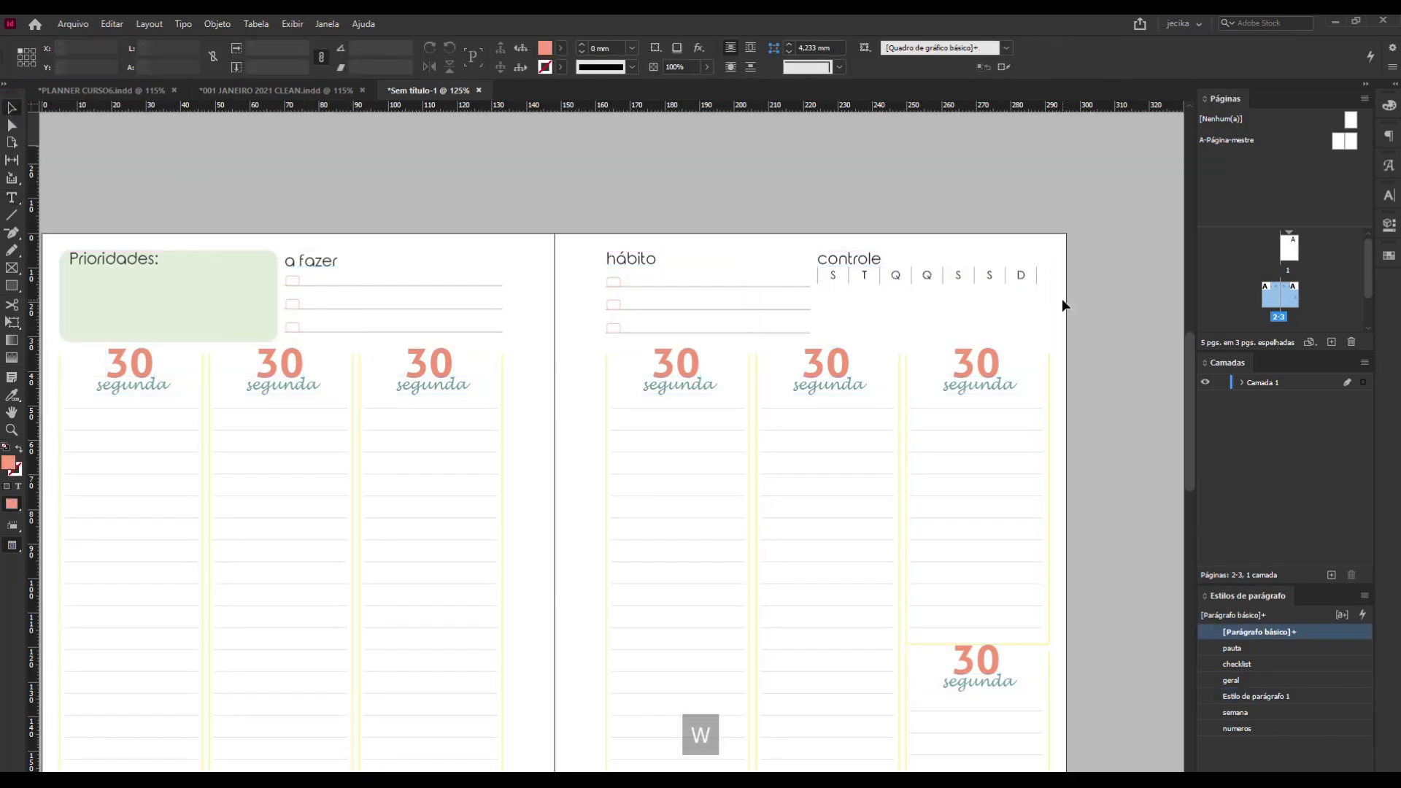
click(866, 283)
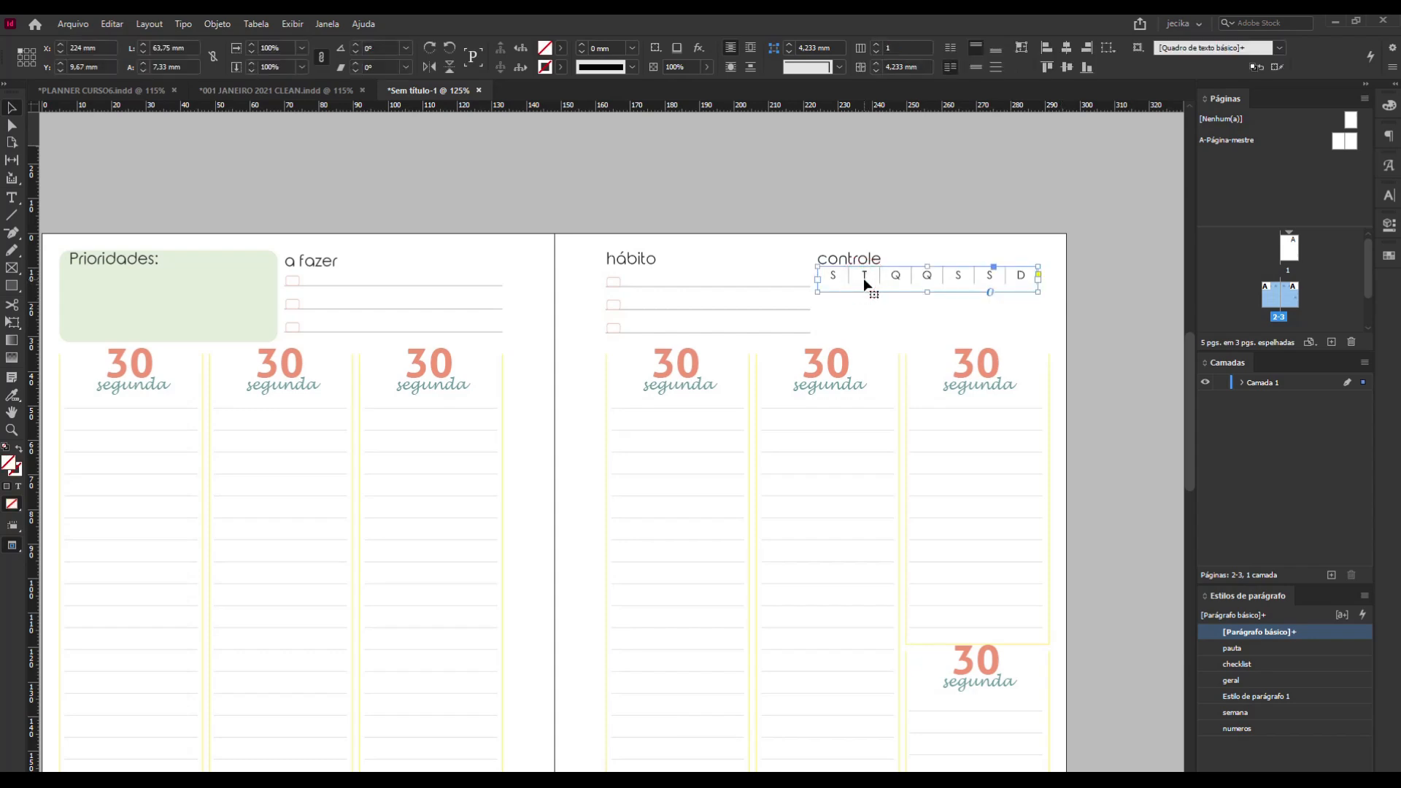
drag(865, 284, 861, 329)
click(1083, 329)
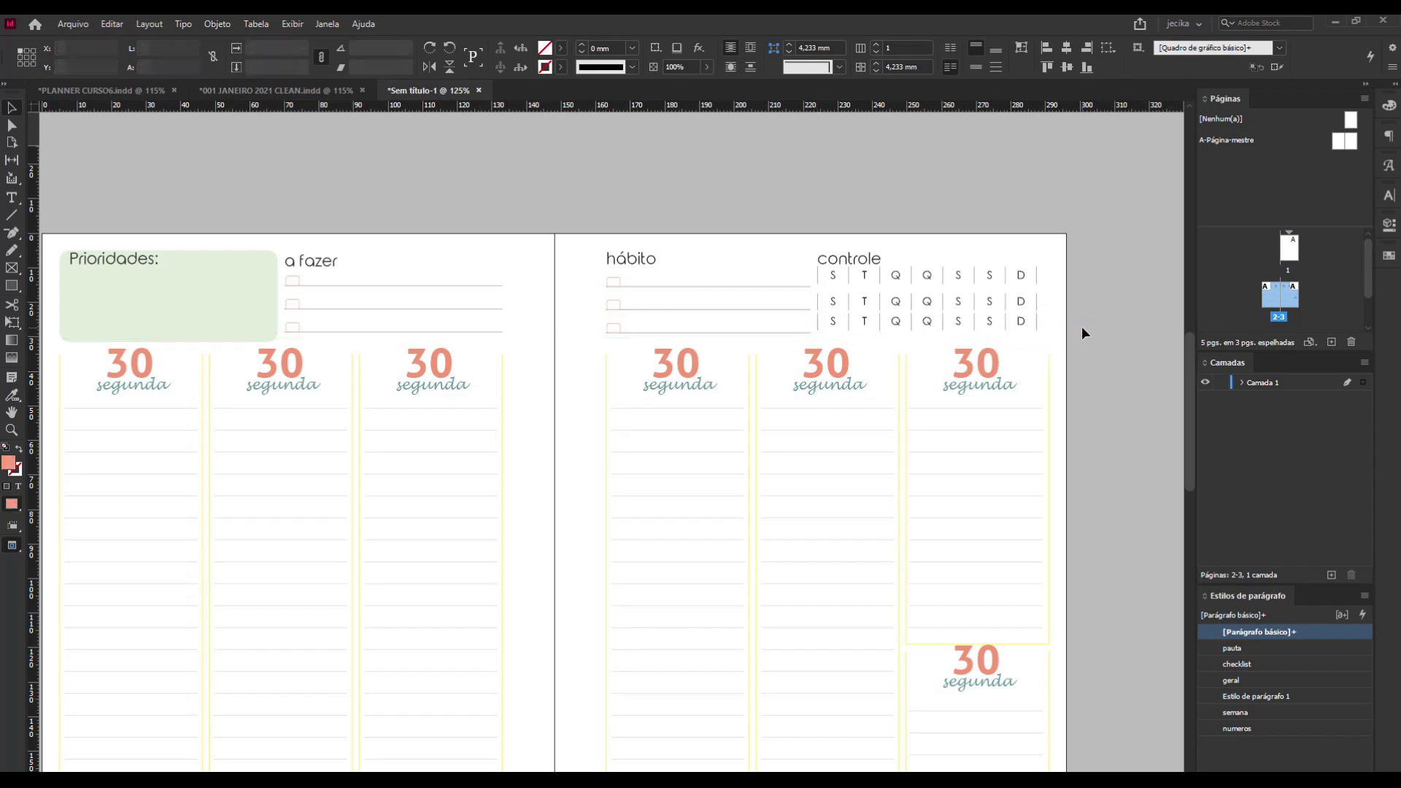
Nudge the lowest row of weekday initials down to Y 24,17 mm to align with the third habit line.
scroll(1062, 328, up, 4)
click(524, 336)
key(Down)
key(Down)
key(Down)
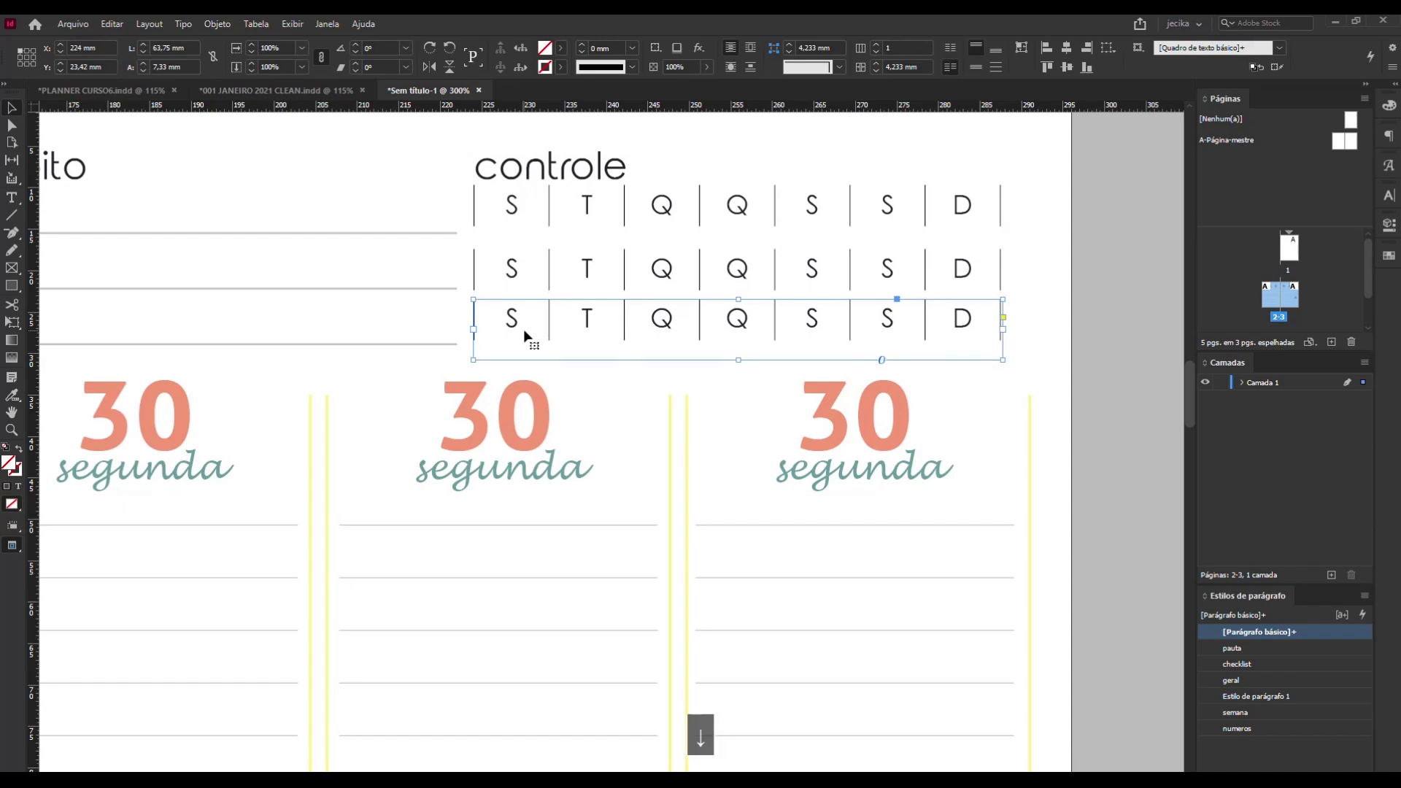
key(Down)
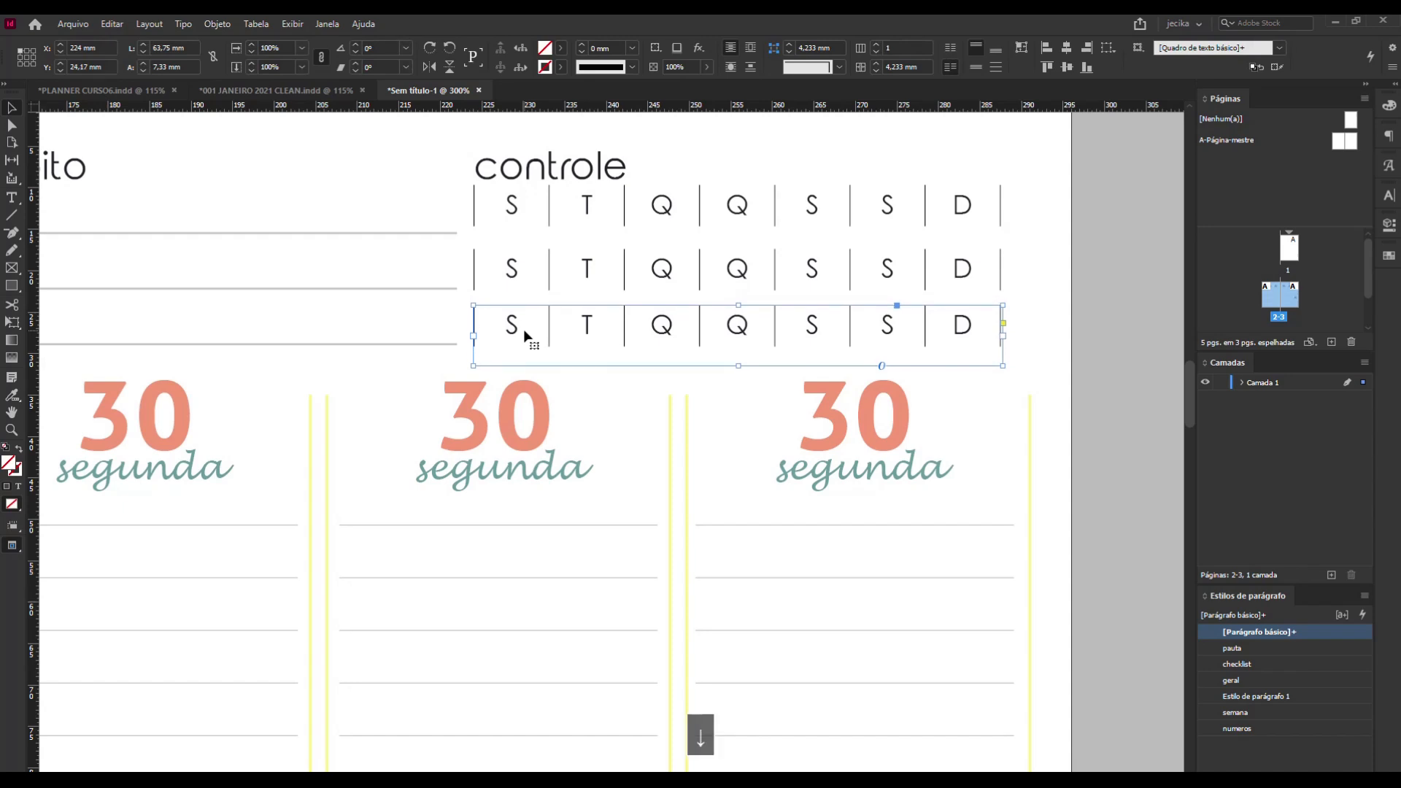
Nudge the first row of weekday initials down to Y 10,42 mm to align with the first habit line.
click(487, 270)
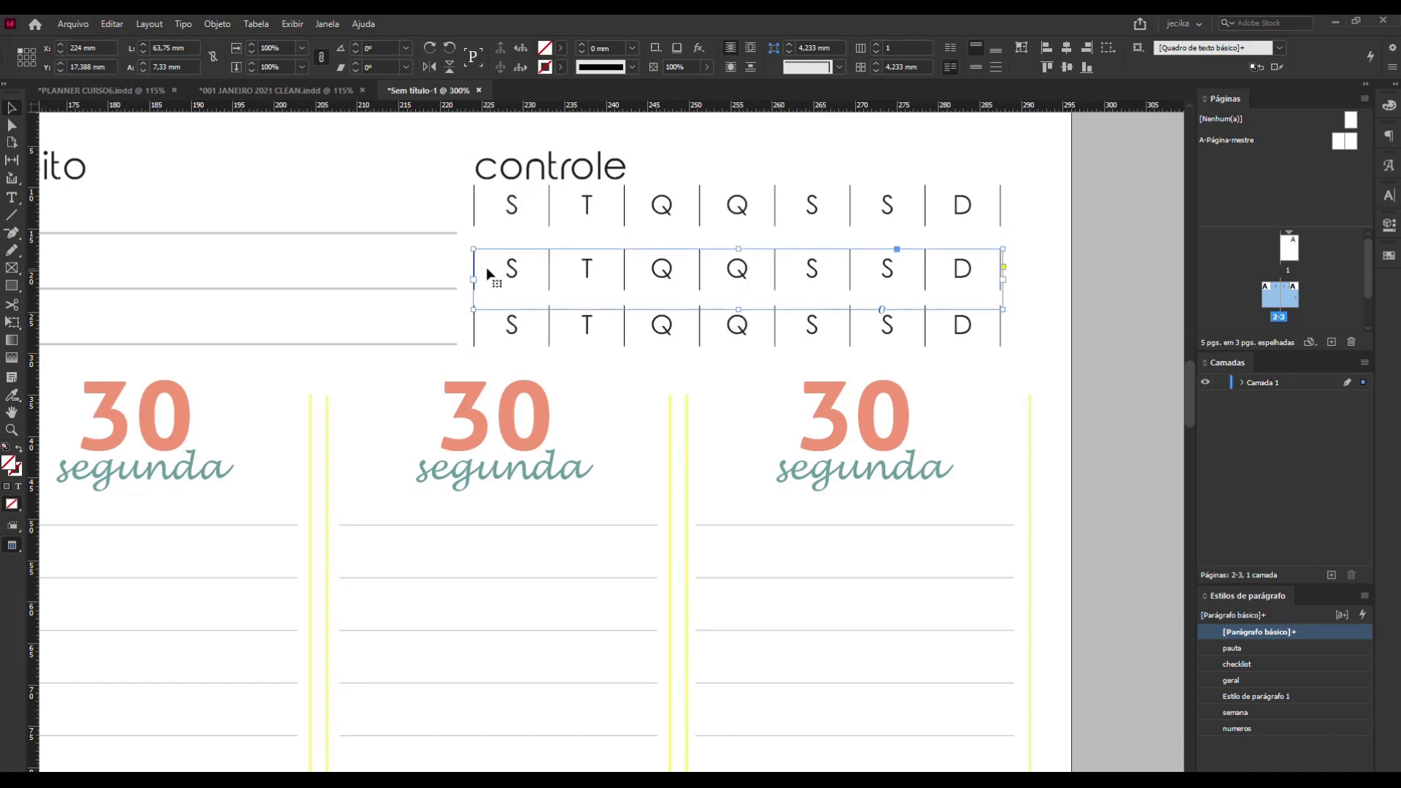
click(475, 226)
key(Right)
key(Left)
key(Down)
key(Down)
key(Down)
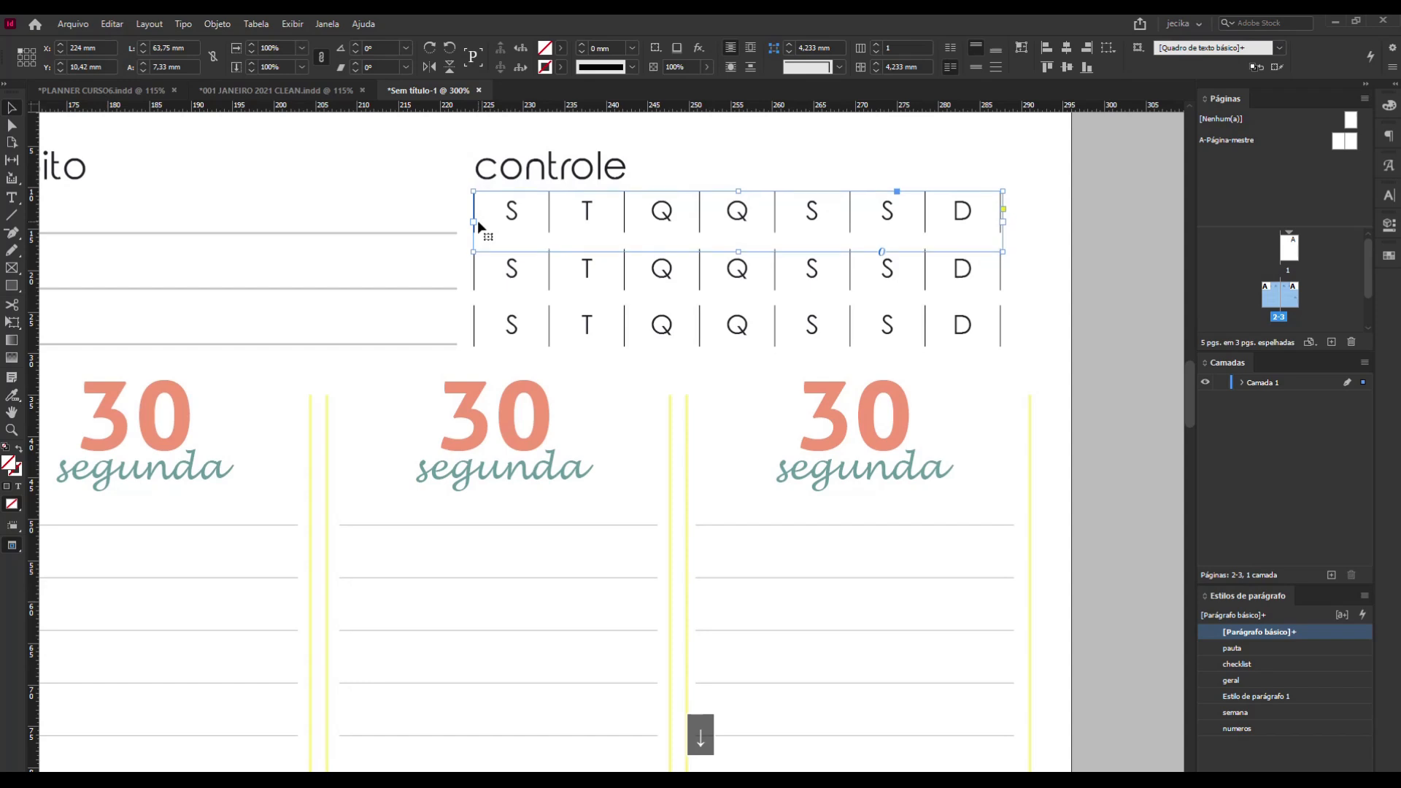
click(1087, 278)
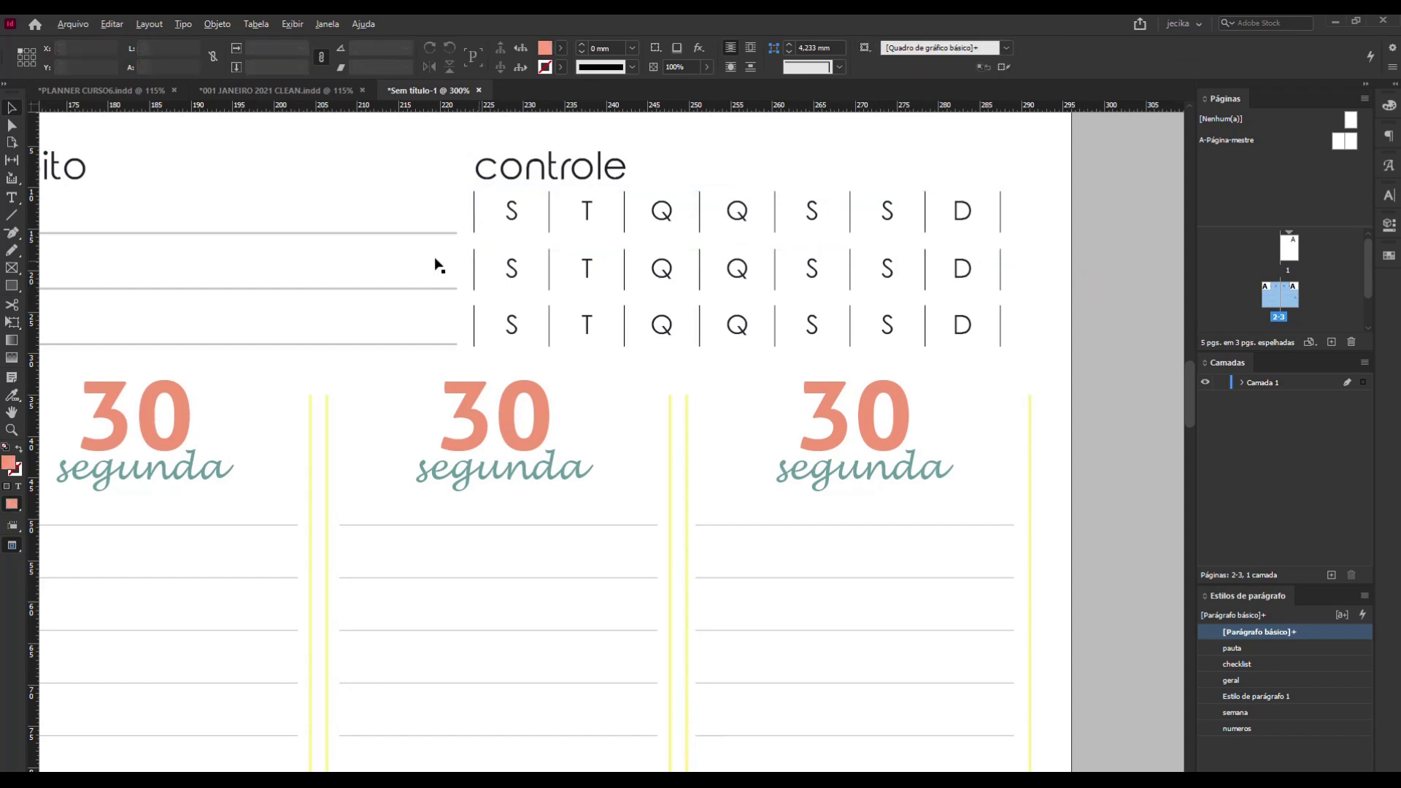
Delete the controle heading above the weekday rows.
scroll(434, 265, down, 2)
click(482, 213)
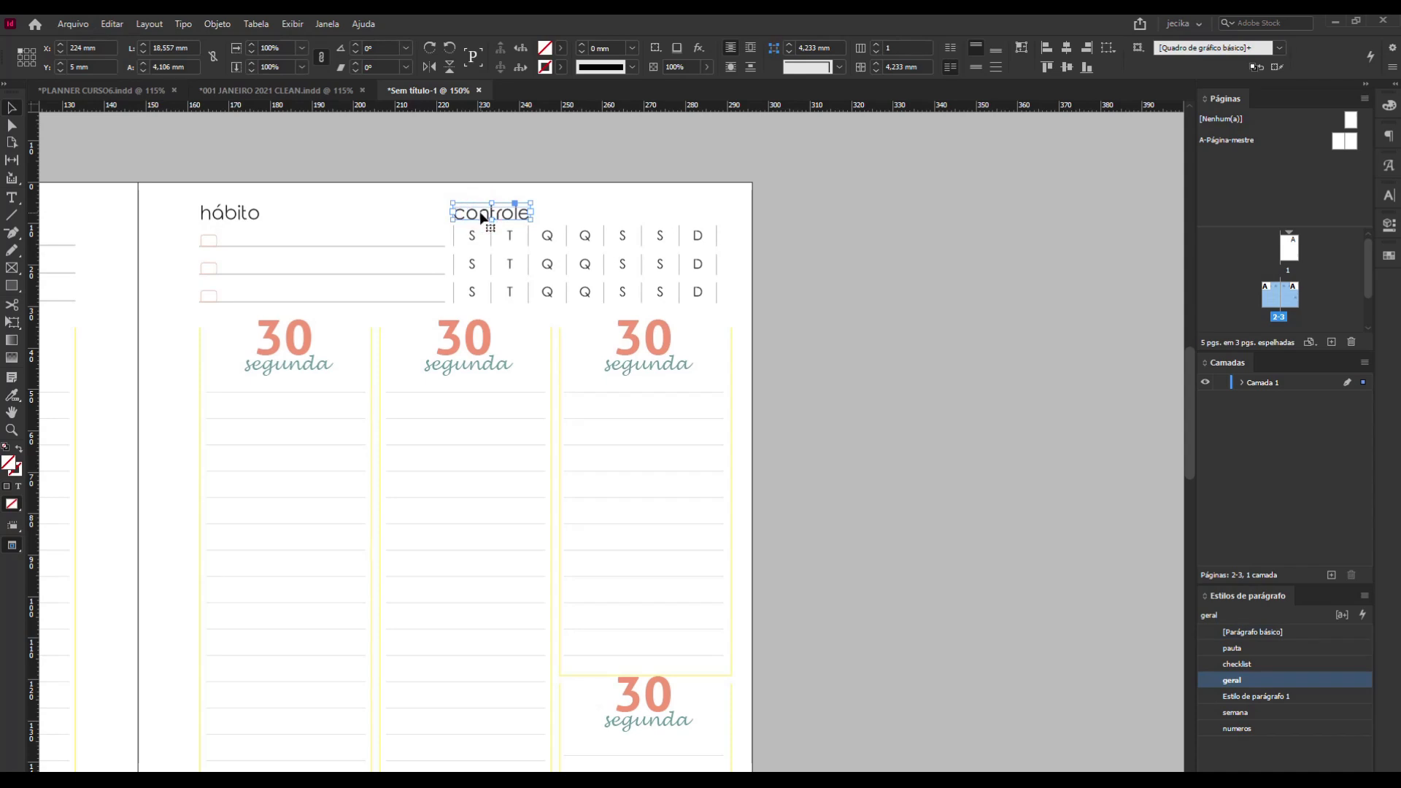
key(Delete)
Replace the hábito heading text with "Controle de hábitos" and deselect it.
double_click(241, 214)
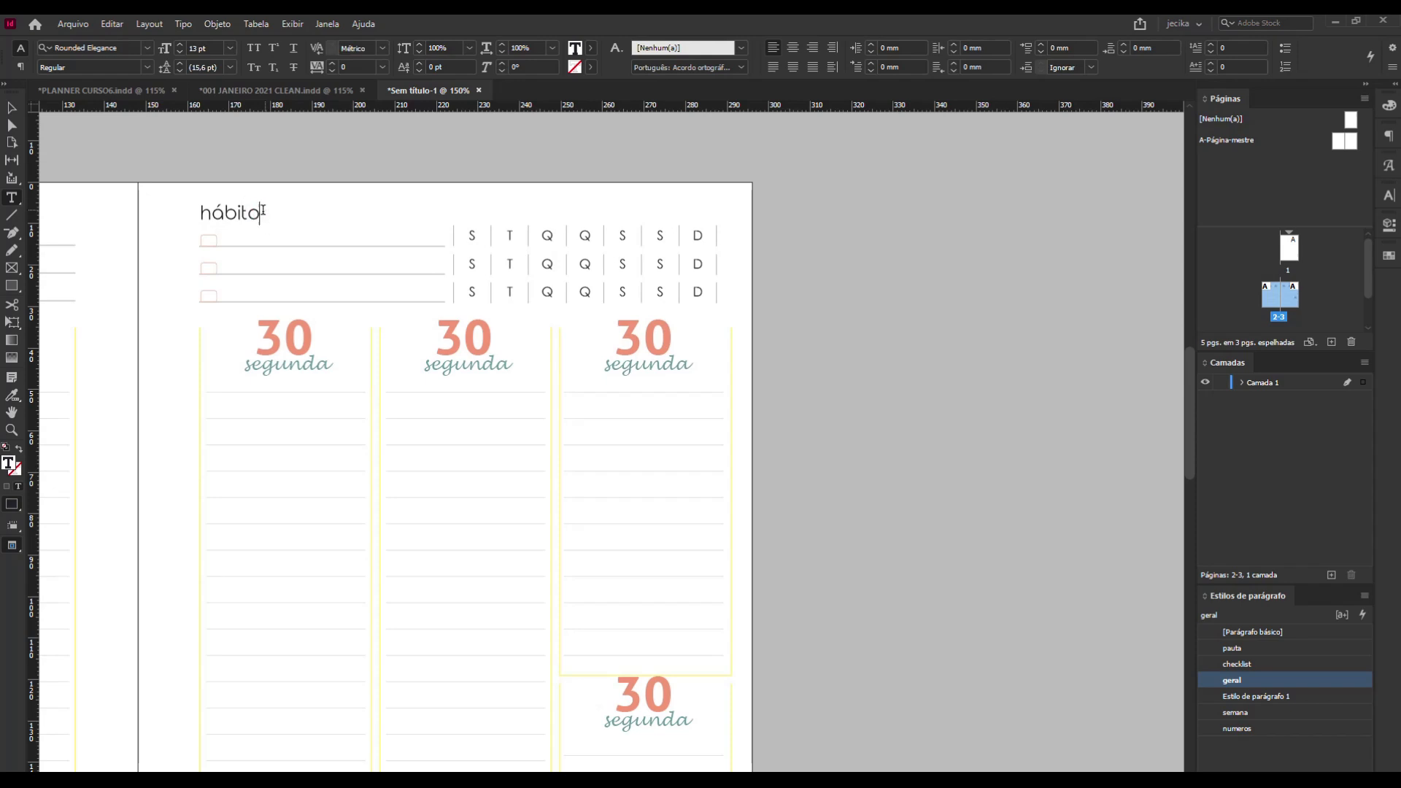
drag(259, 213, 197, 219)
text(con)
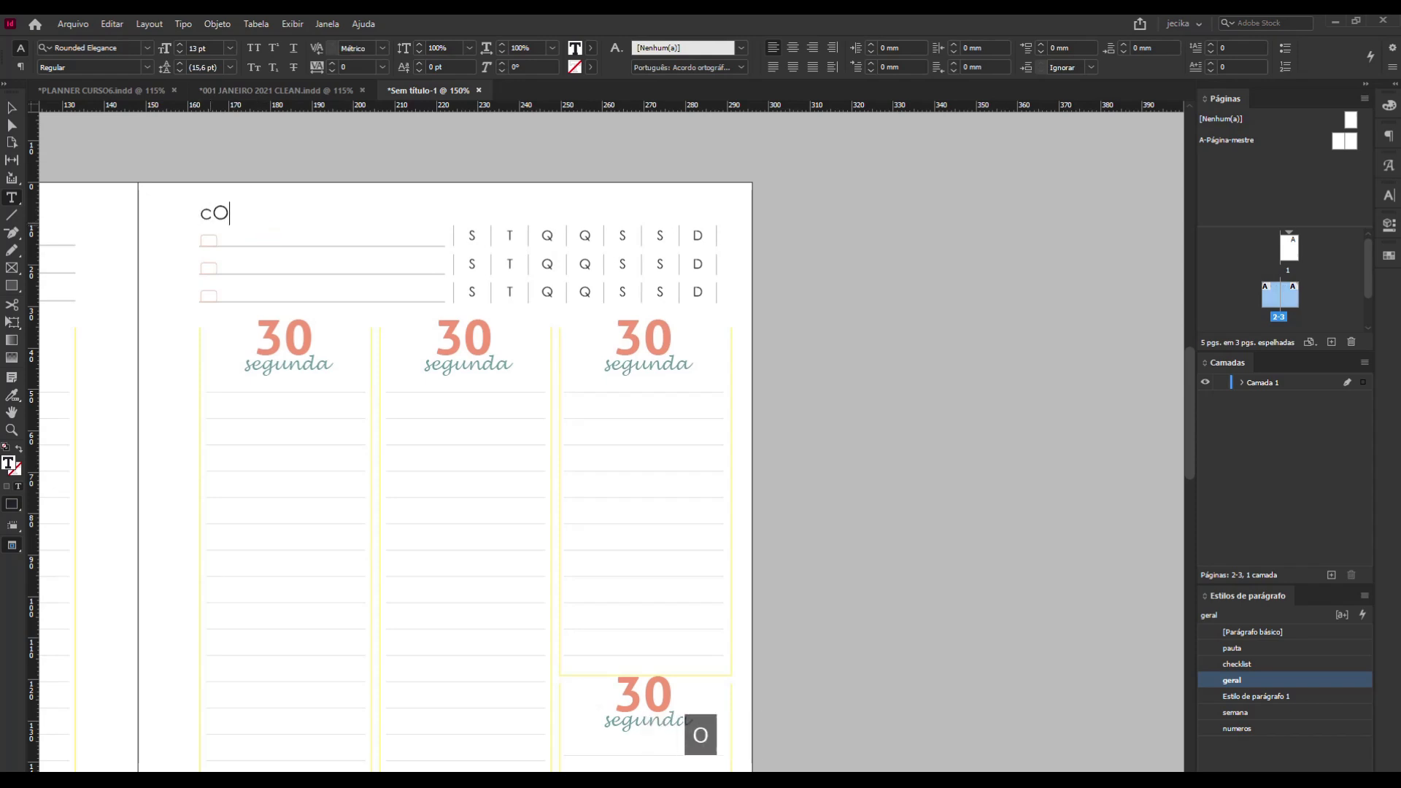
key(BackSpace)
key(BackSpace)
key(BackSpace)
text(C)
key(Caps_Lock)
text(on- e hábit)
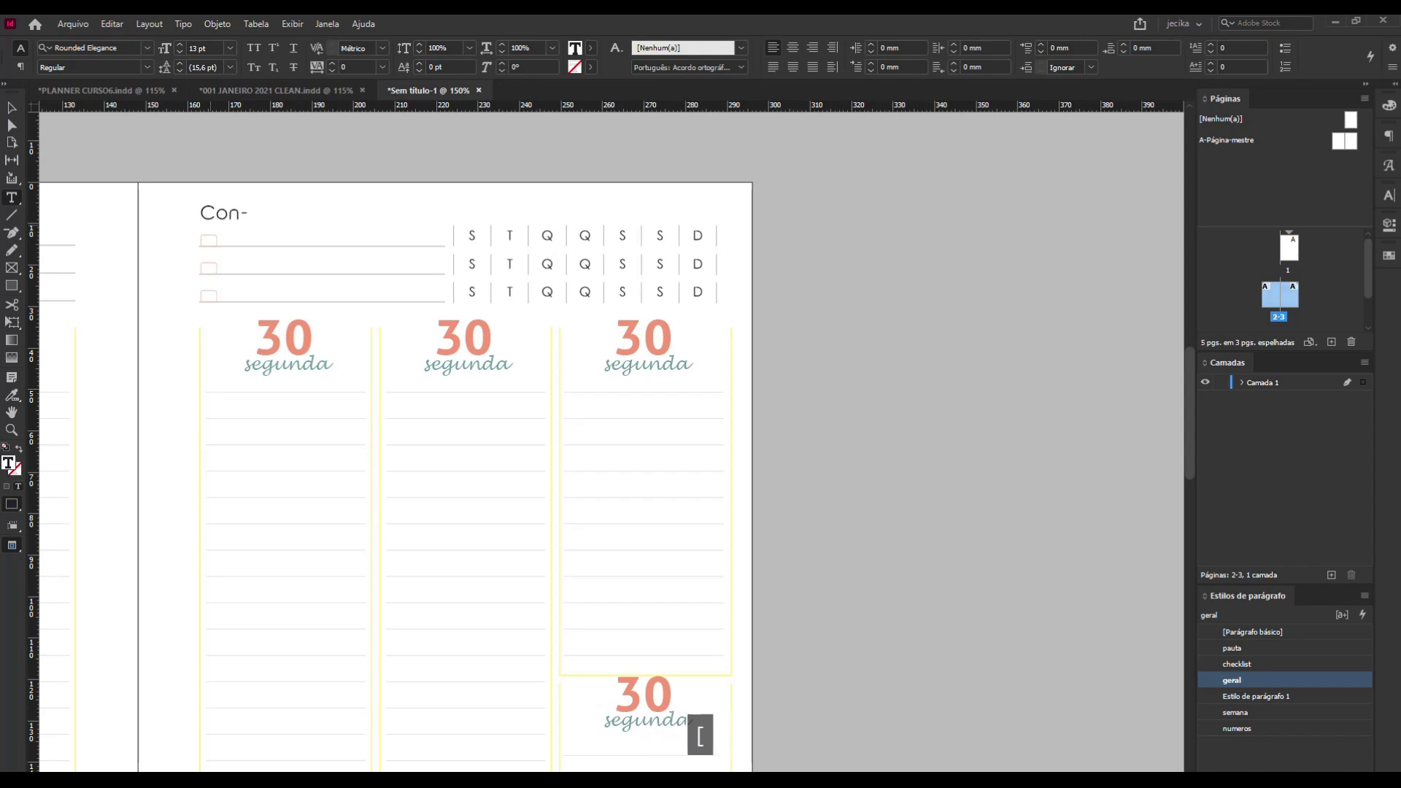
text(os)
click(11, 109)
click(834, 302)
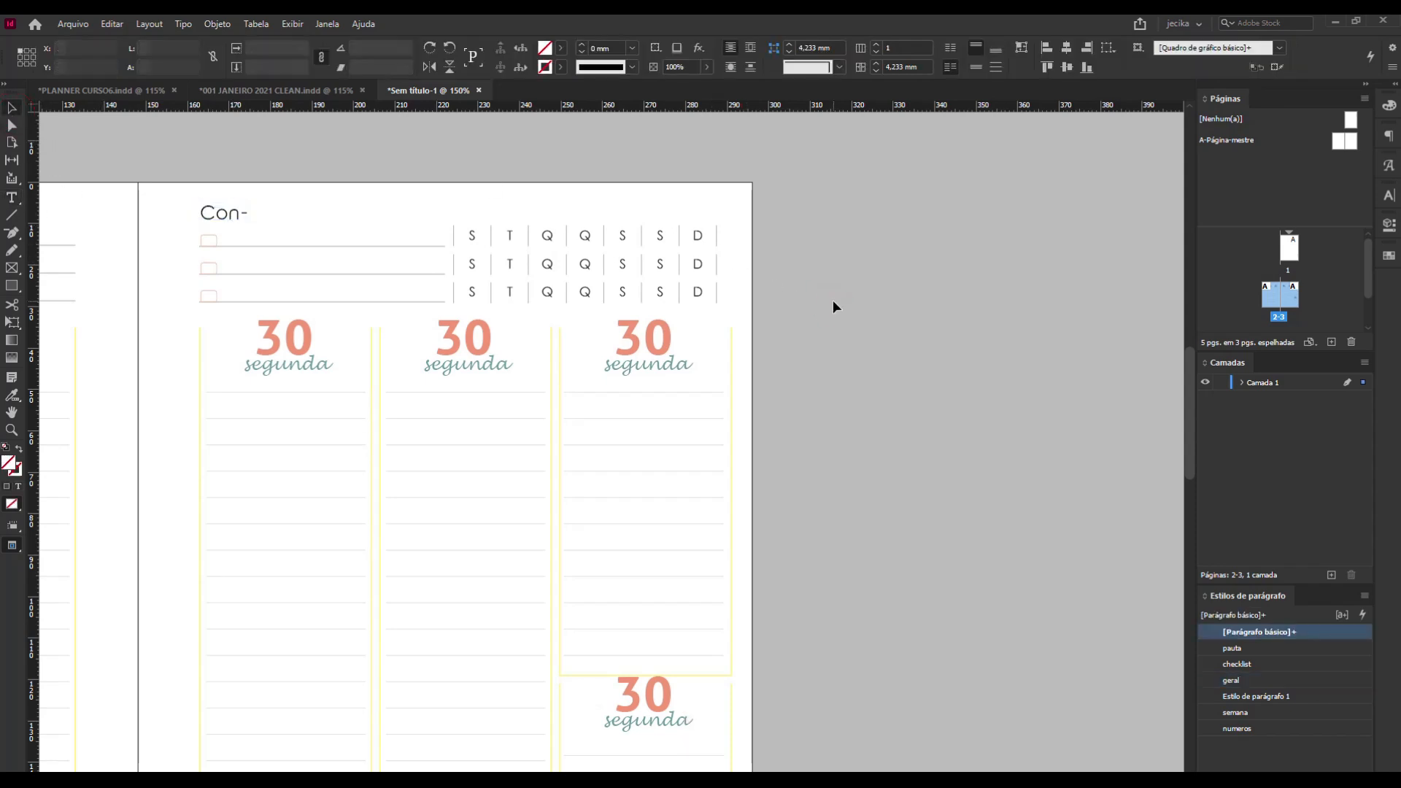
Show the guides, widen the heading's frame to 55 mm and correct the ending of its last word to read "hábitos".
key(w)
click(259, 217)
drag(261, 219, 427, 228)
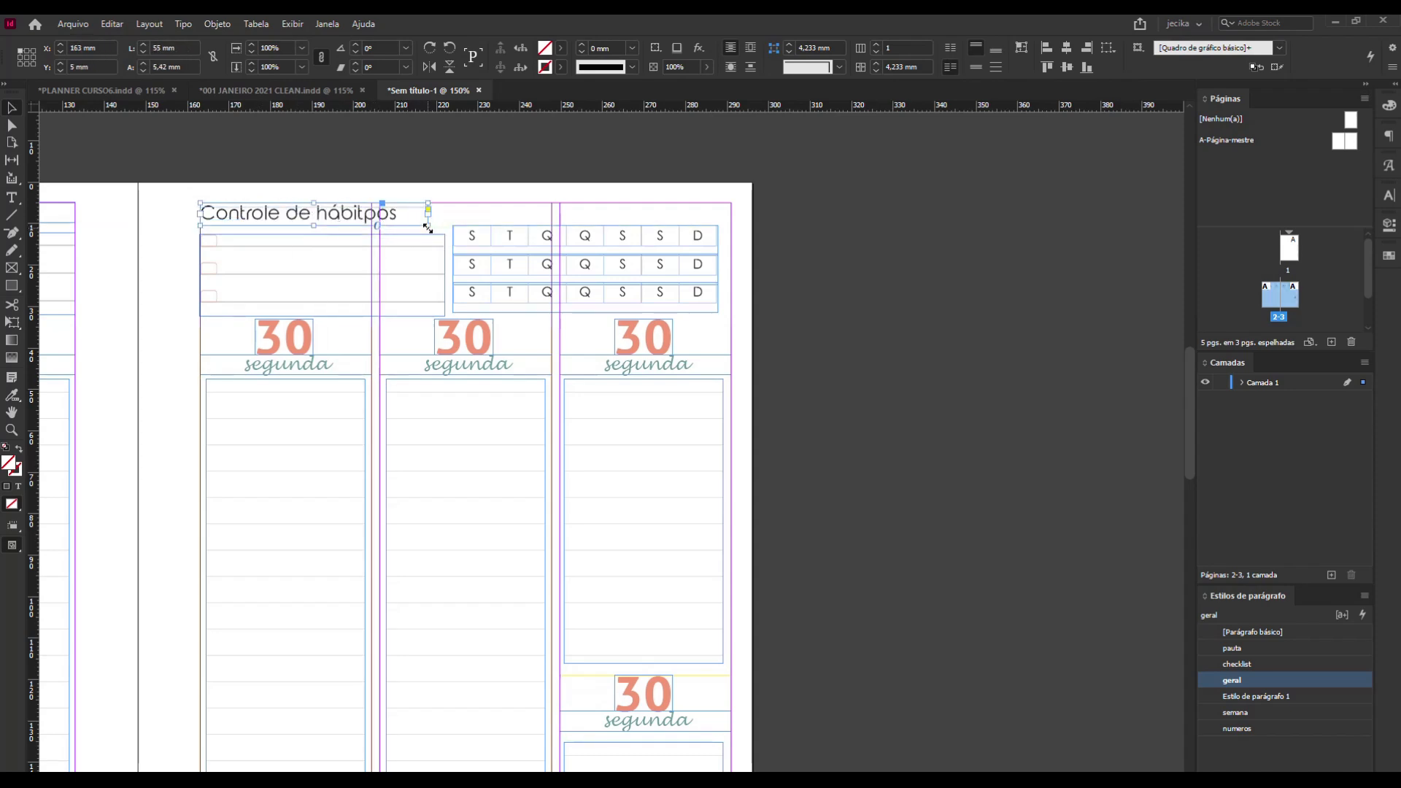
double_click(405, 219)
drag(397, 213, 363, 214)
text(os)
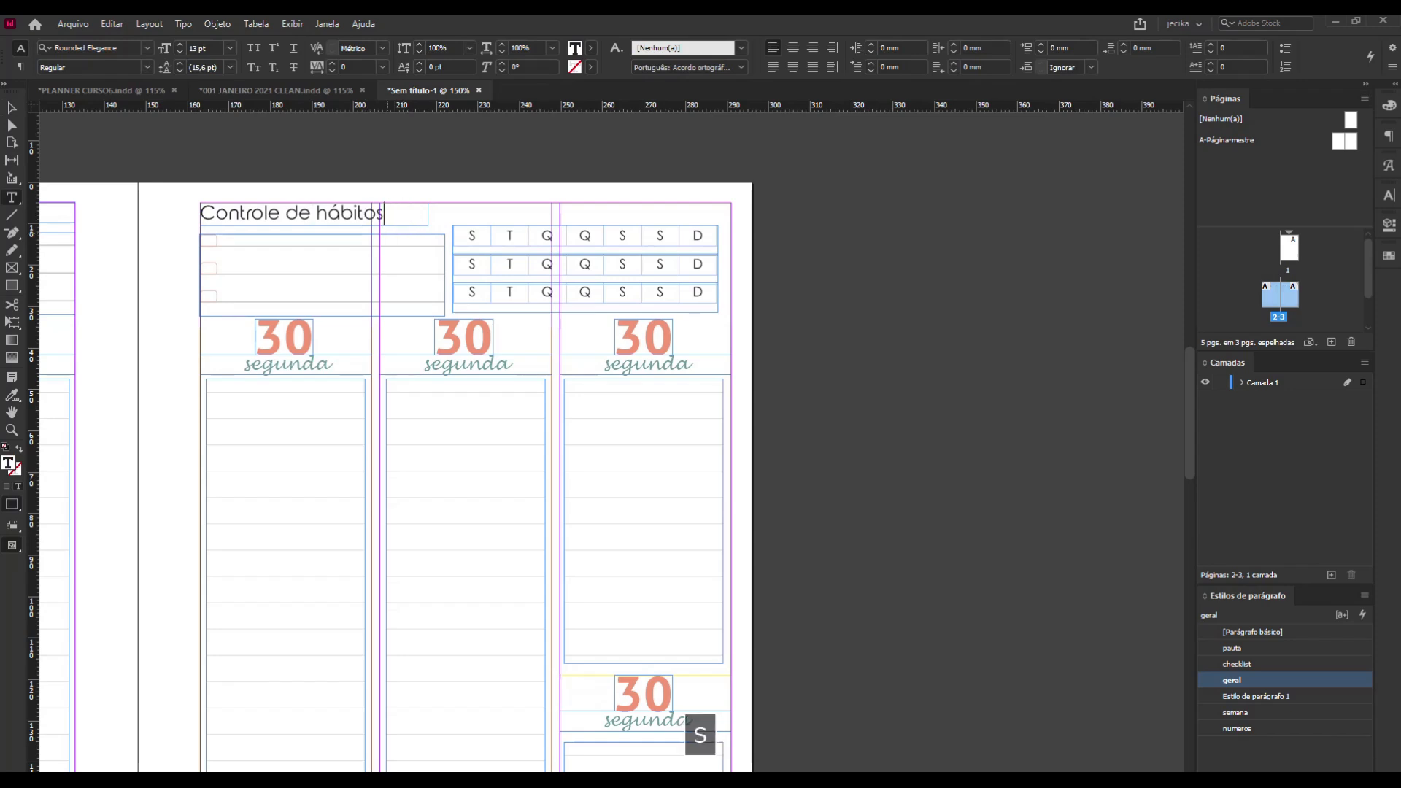
Extend the Controle de hábitos frame to 128 mm, up to the page's outer margin, and center its text.
click(13, 110)
drag(431, 227, 731, 227)
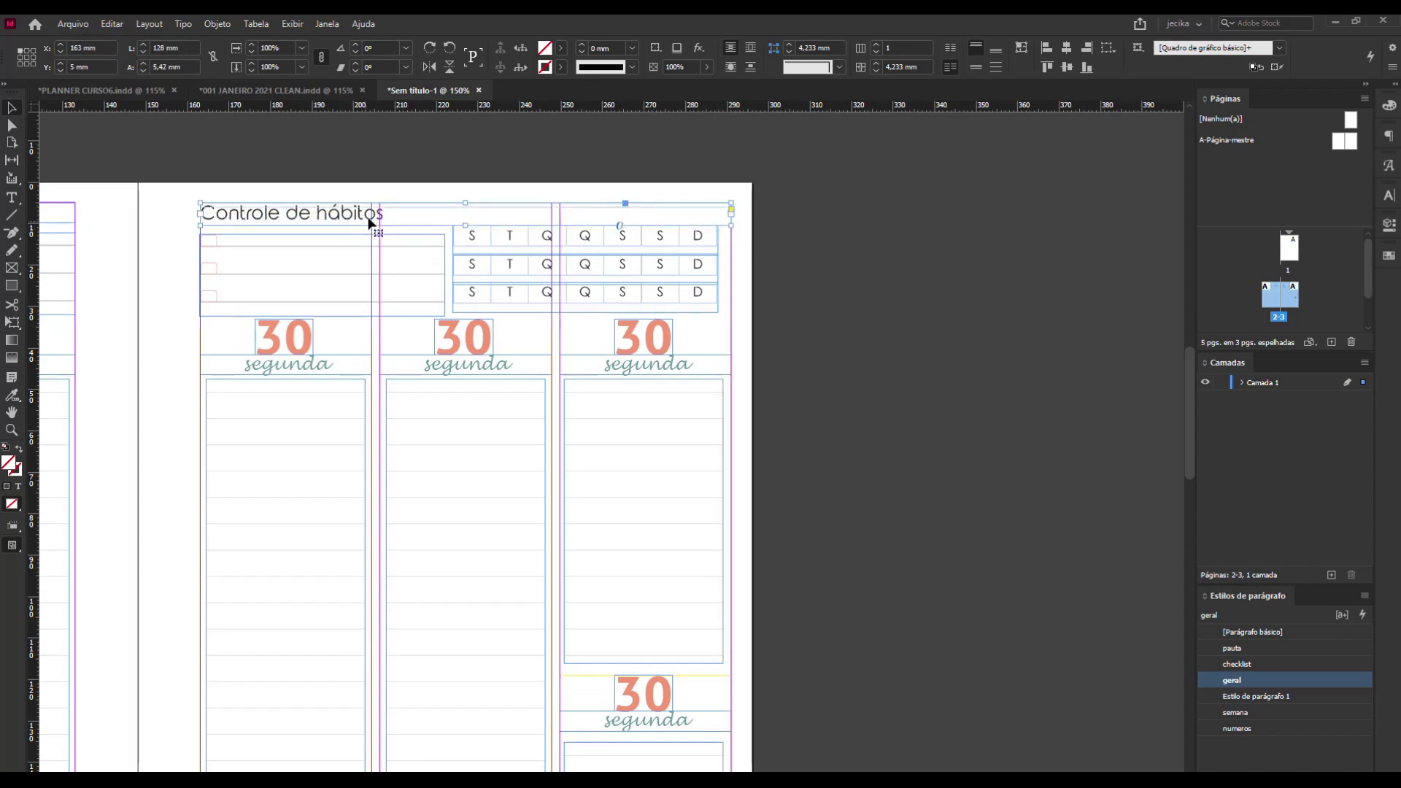
double_click(391, 211)
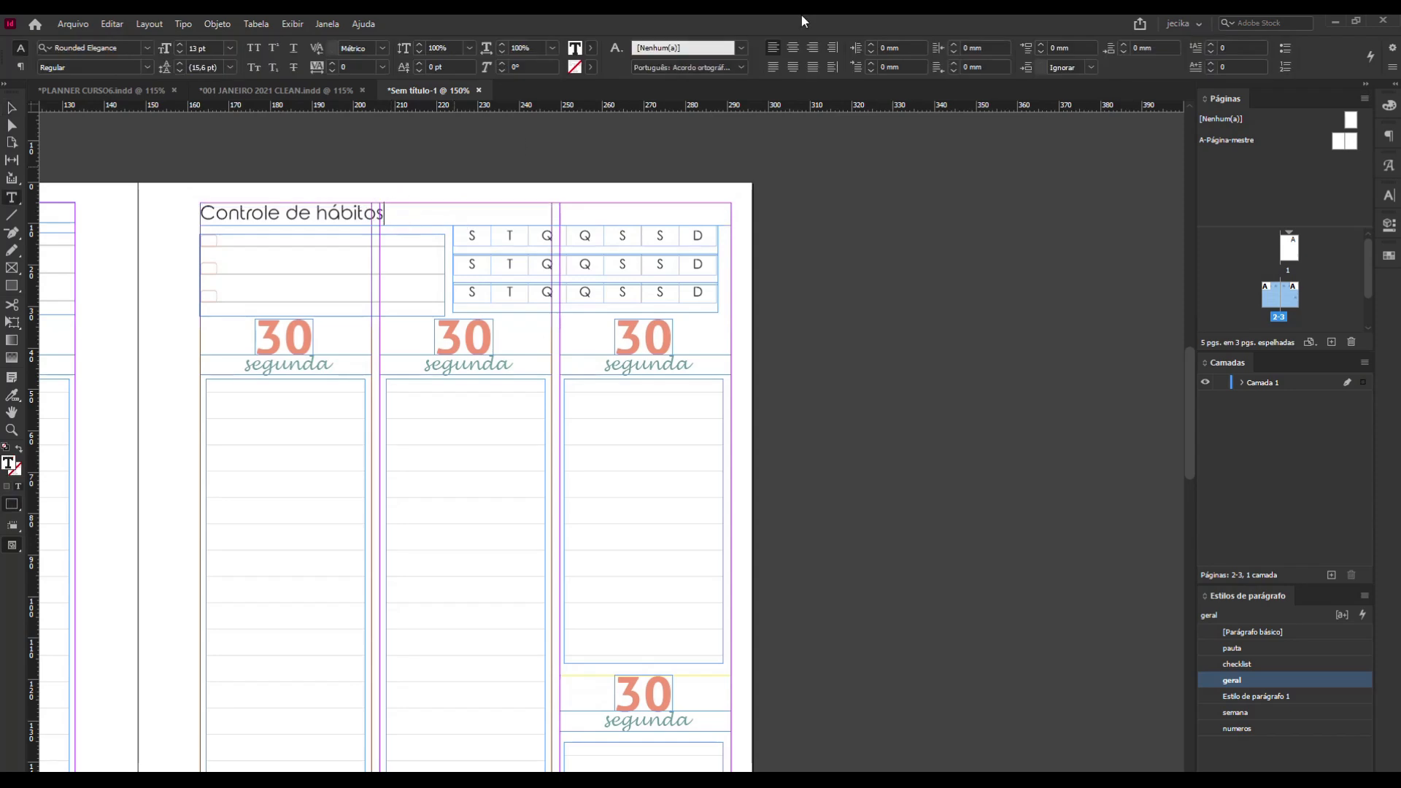
click(792, 50)
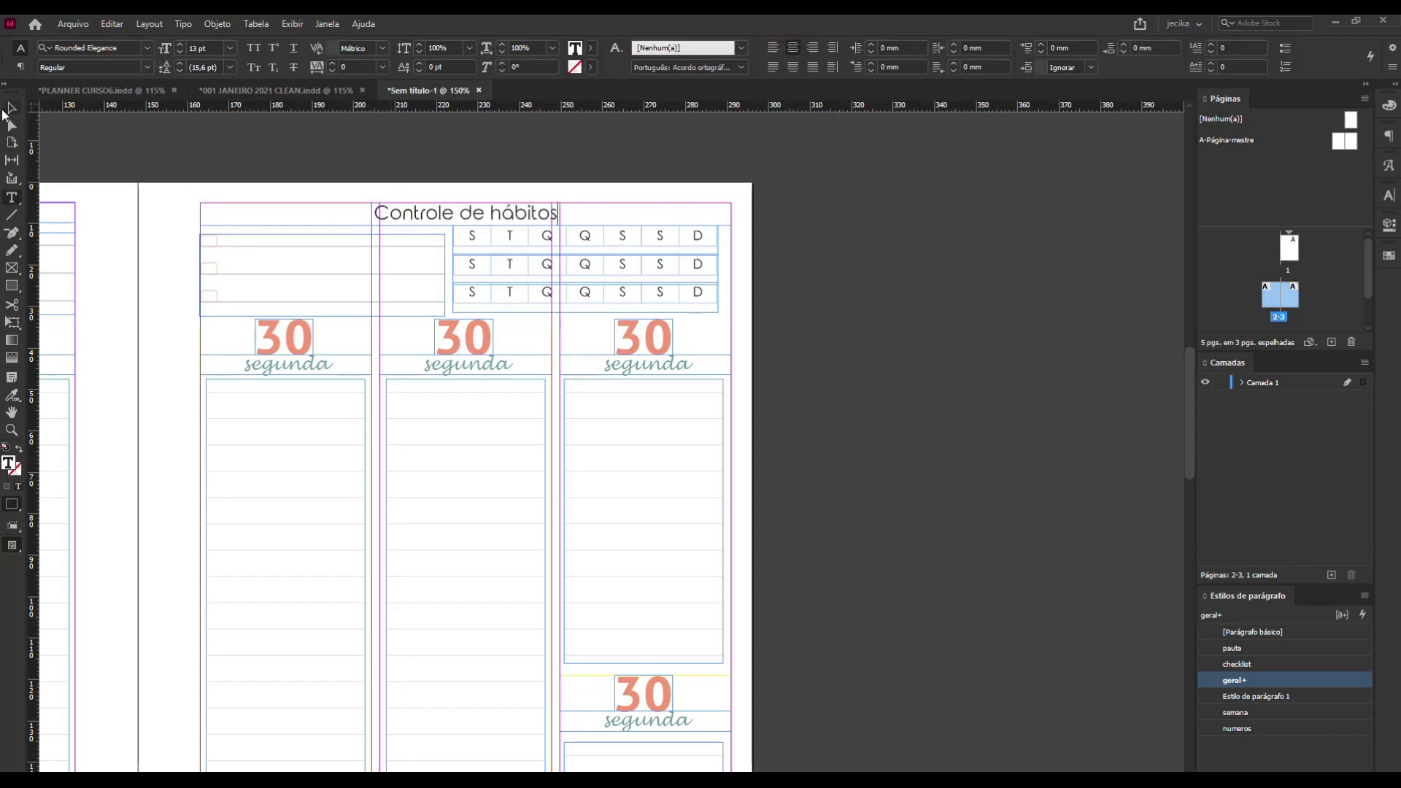
click(11, 109)
click(907, 309)
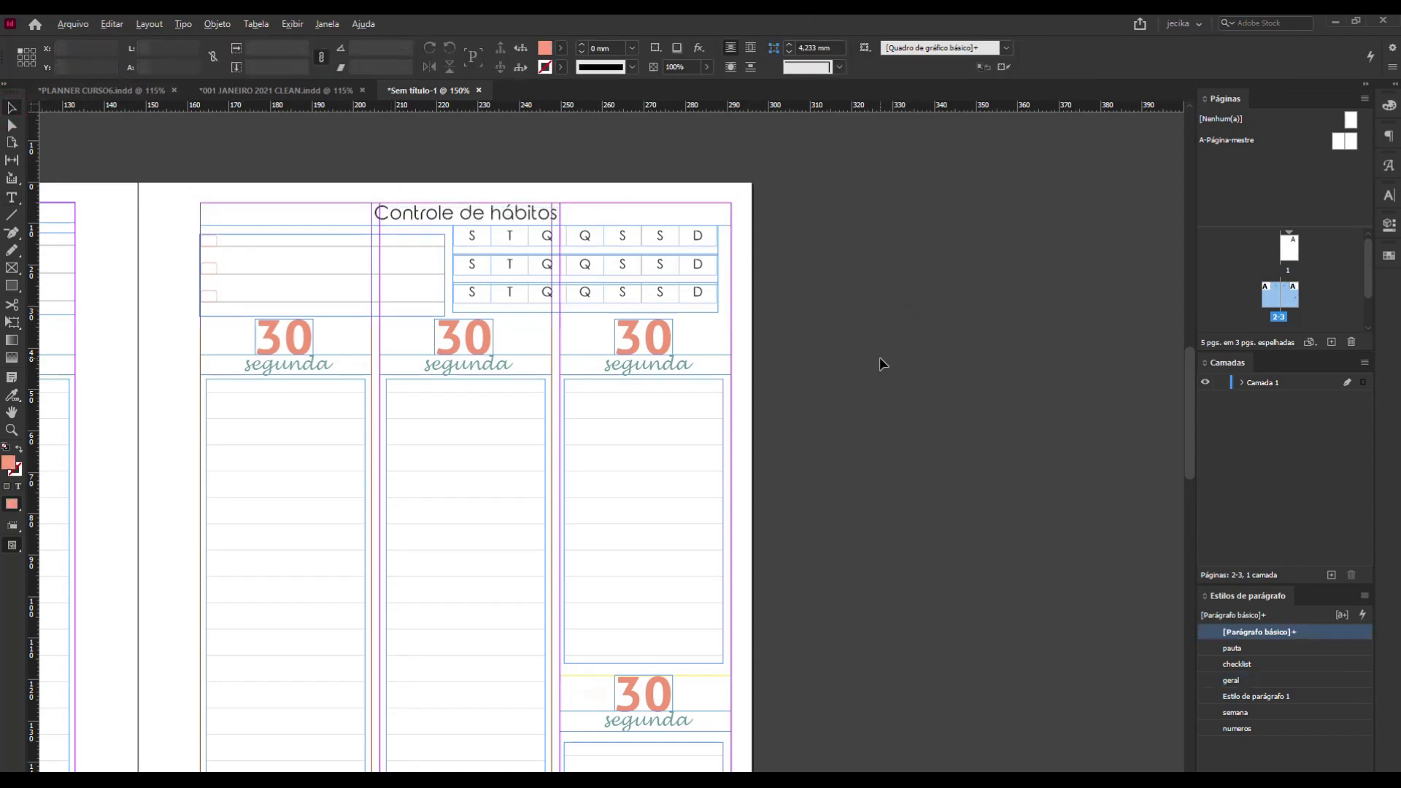
Examine the whole two-page spread in preview mode, without guides and frame edges.
scroll(880, 360, down, 2)
scroll(878, 356, down, 1)
scroll(880, 361, down, 2)
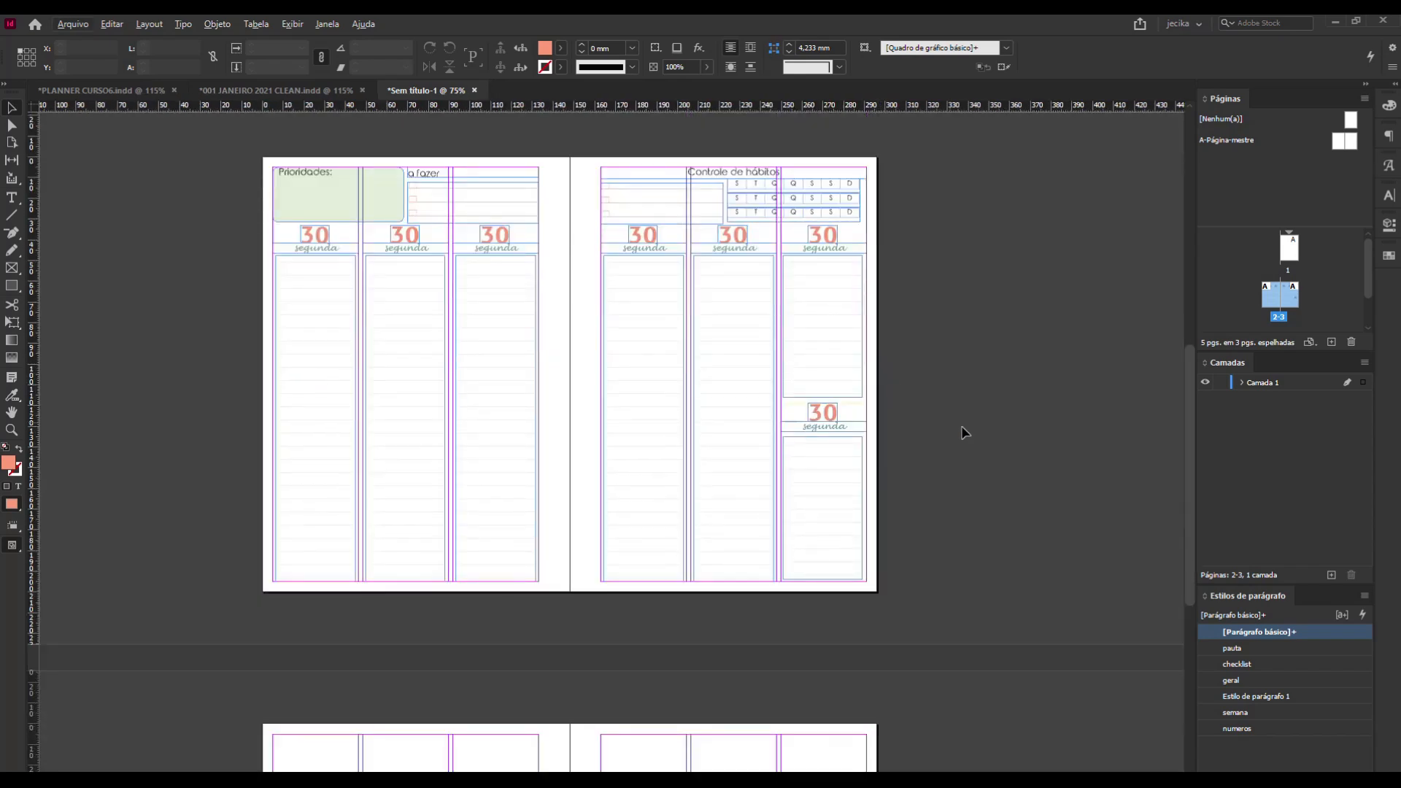
scroll(963, 430, up, 1)
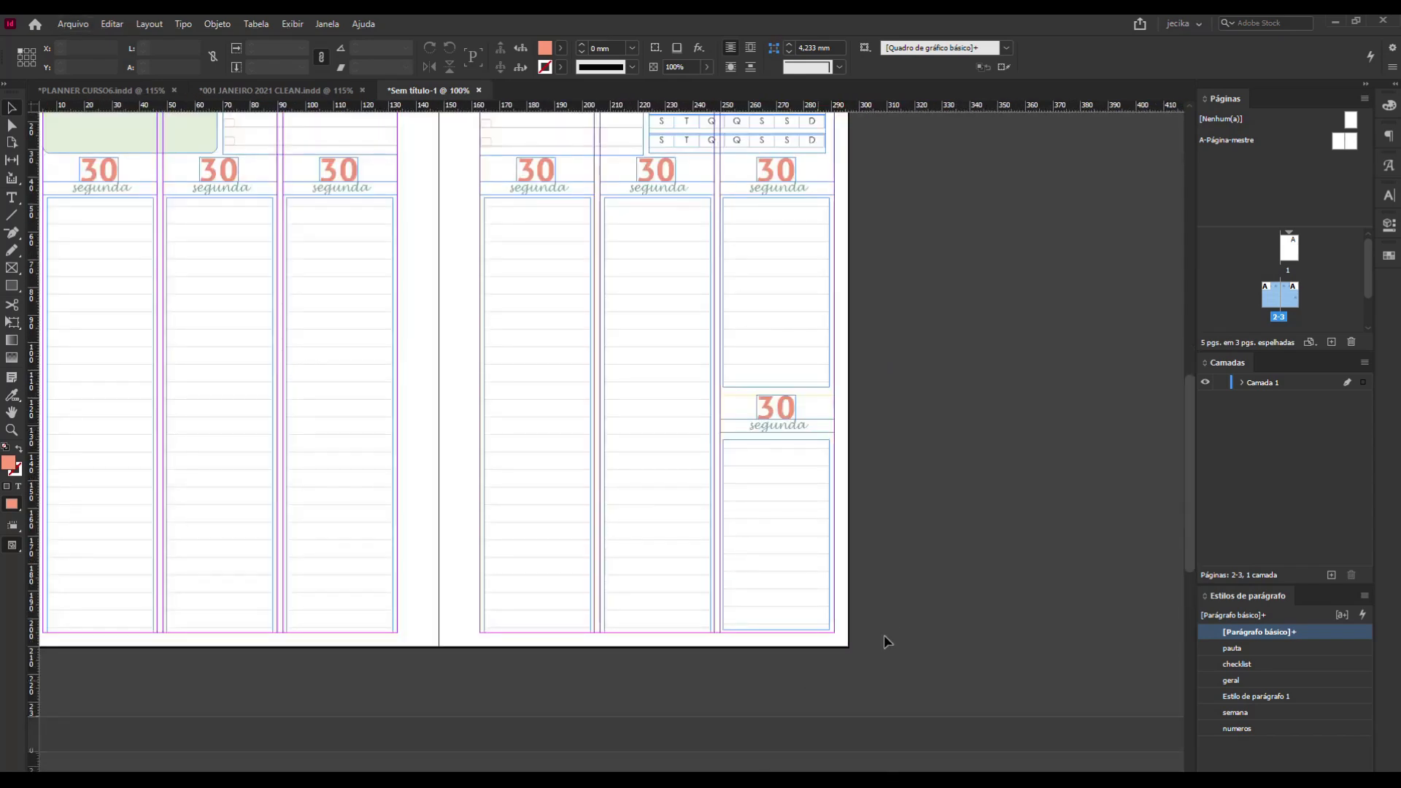
click(997, 656)
key(h)
drag(434, 438, 588, 513)
key(w)
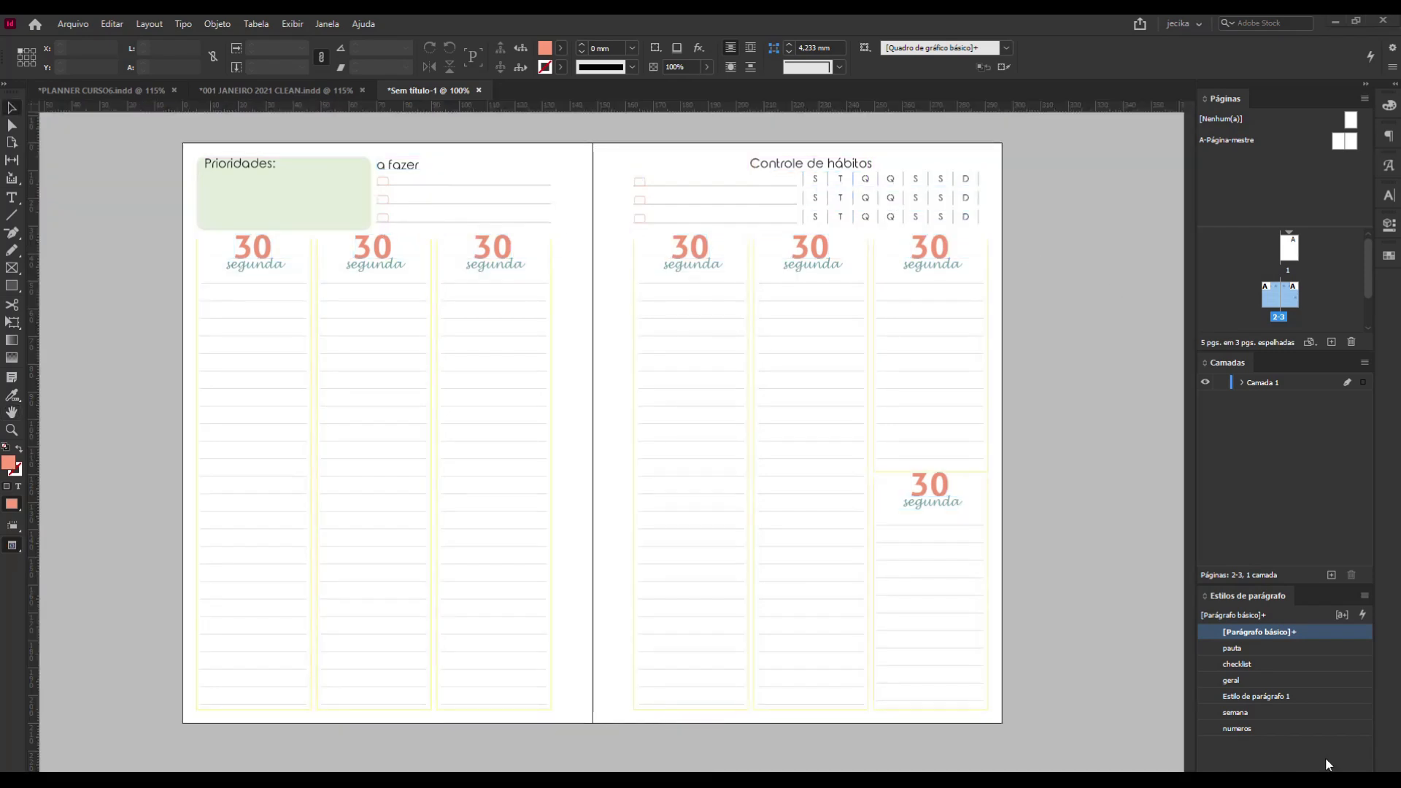